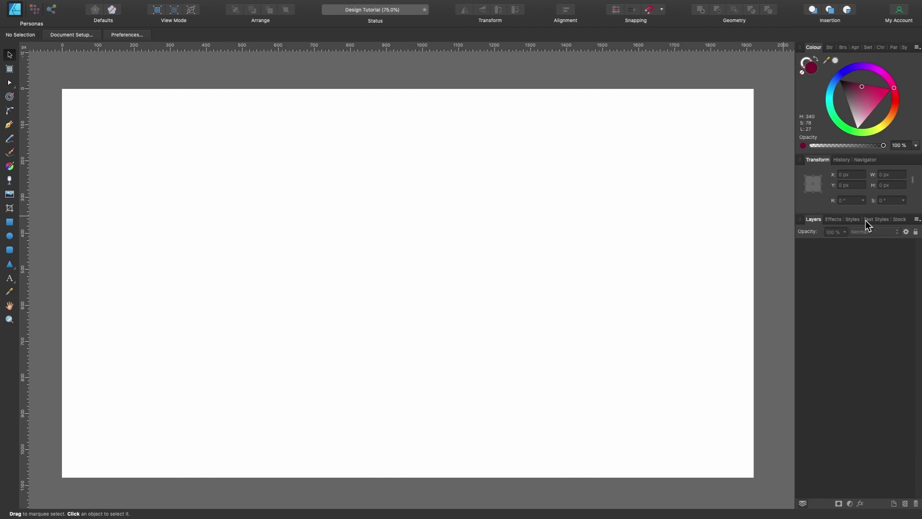
- Place the candle-on-table still life photo from the Pexels stock library onto the blank page
left_click(903, 220)
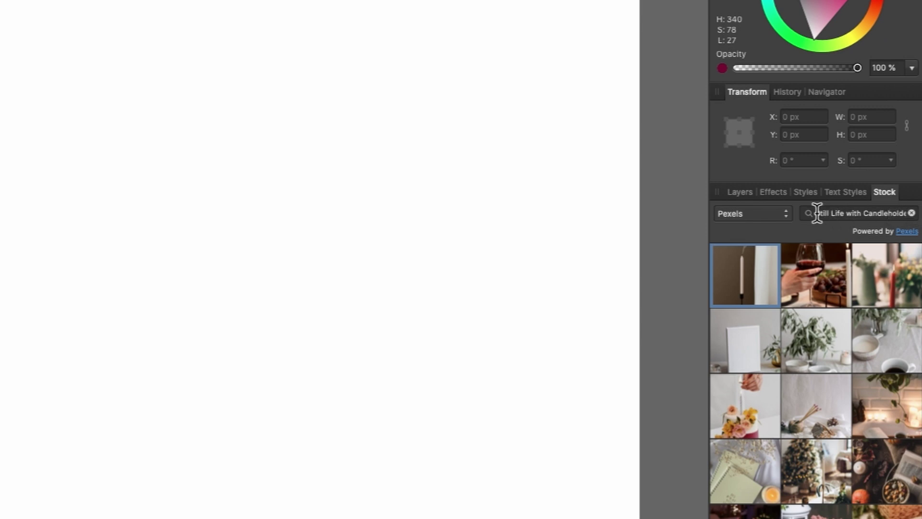
left_click_drag(817, 213, 912, 223)
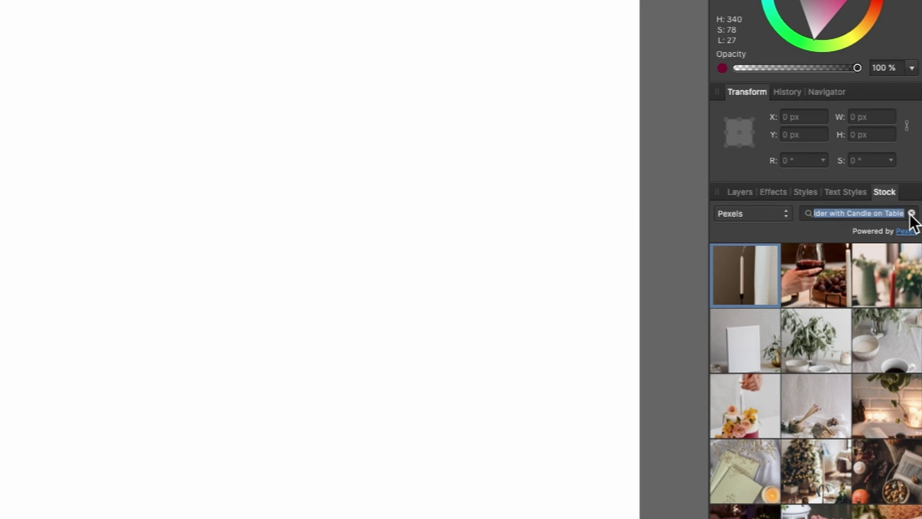
left_click(753, 213)
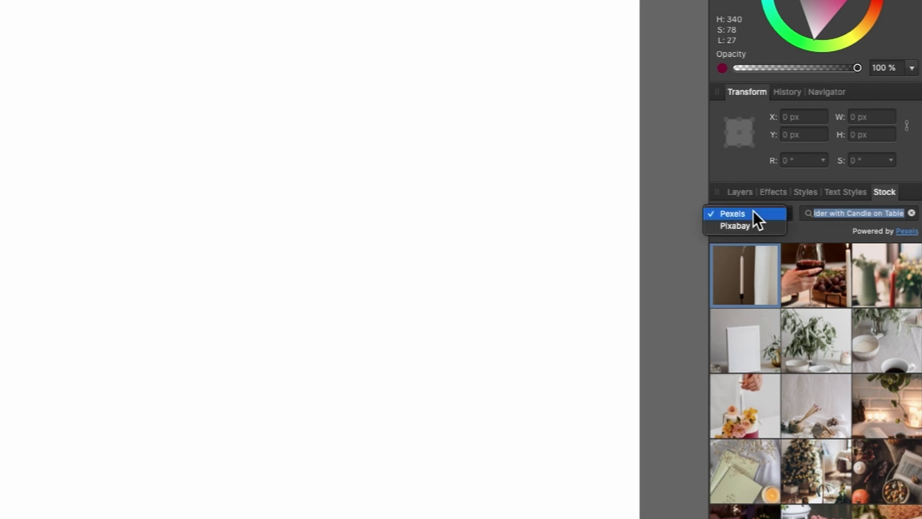
left_click(771, 213)
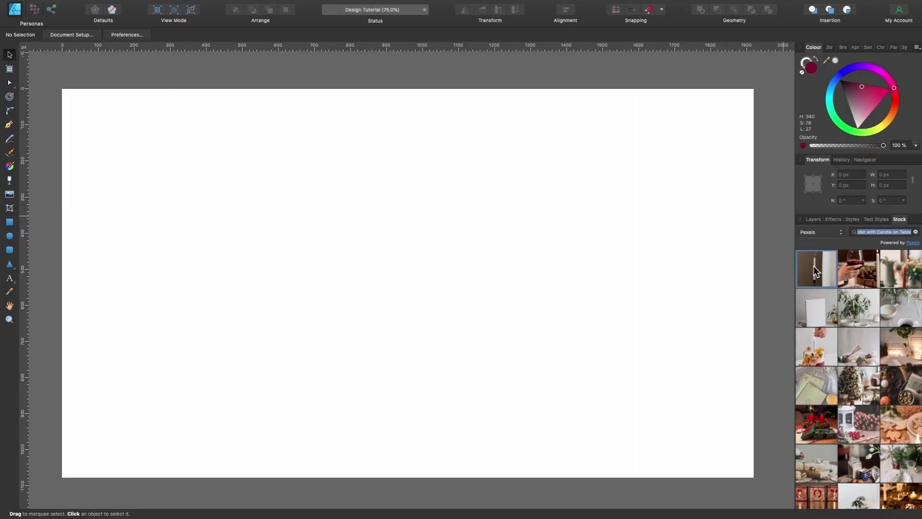
left_click_drag(740, 270, 34, 334)
left_click_drag(387, 301, 389, 275)
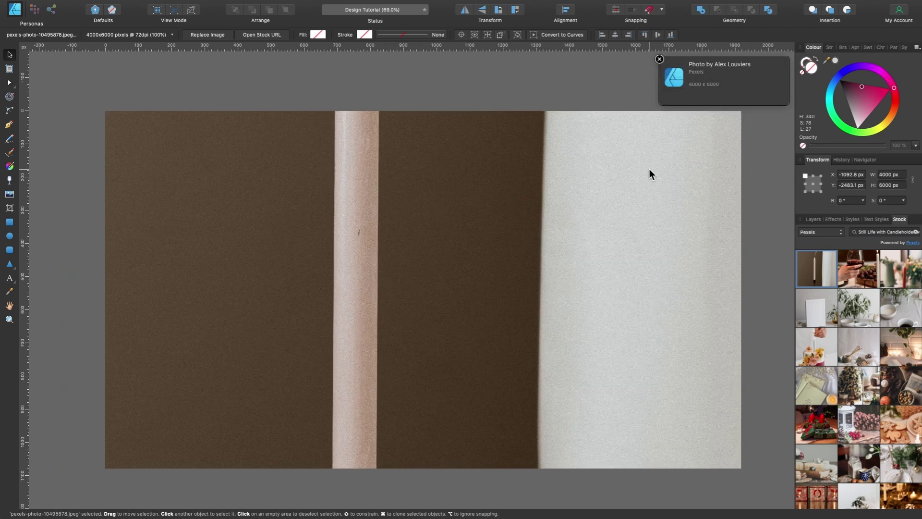
- Scale the placed photo proportionately from its centre to about 543 × 814 px so it fits within the page
scroll(649, 169, "down", 5)
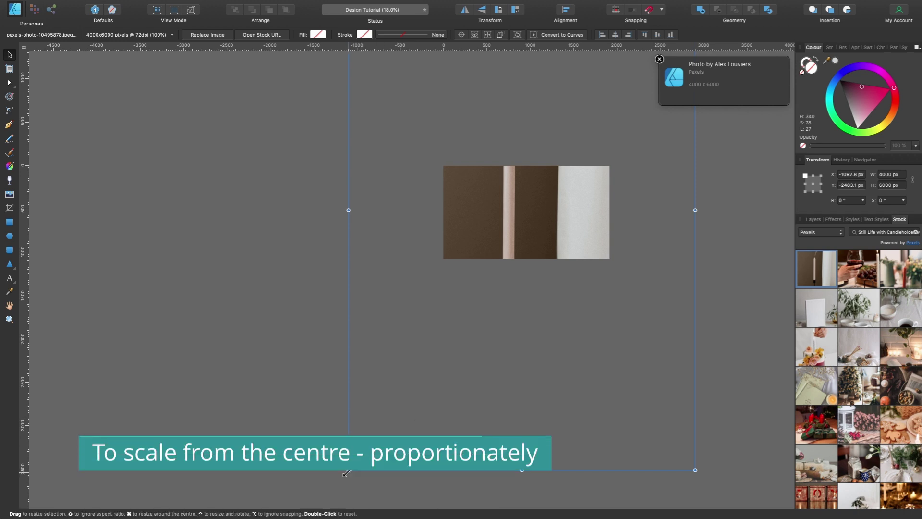
left_click_drag(346, 472, 487, 240)
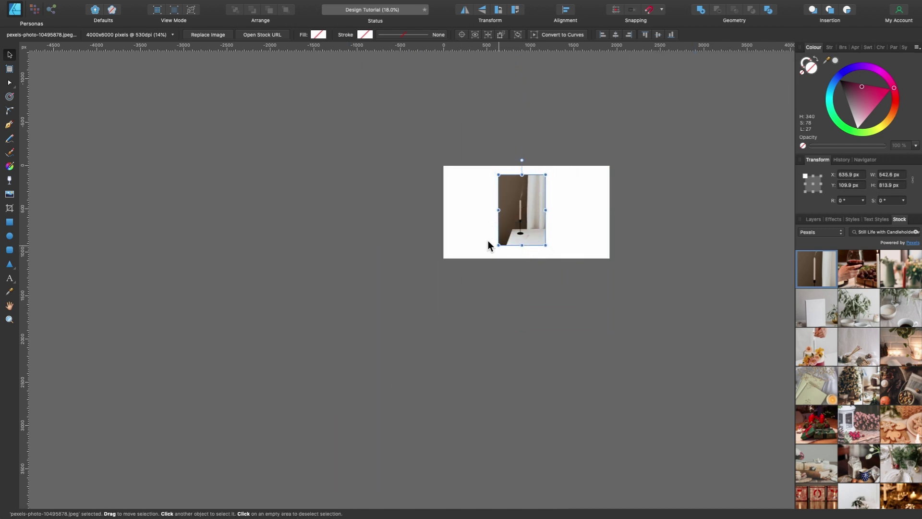
scroll(487, 239, "up", 6)
scroll(488, 239, "up", 4)
scroll(488, 238, "right", 4)
scroll(488, 238, "up", 2)
scroll(488, 239, "right", 2)
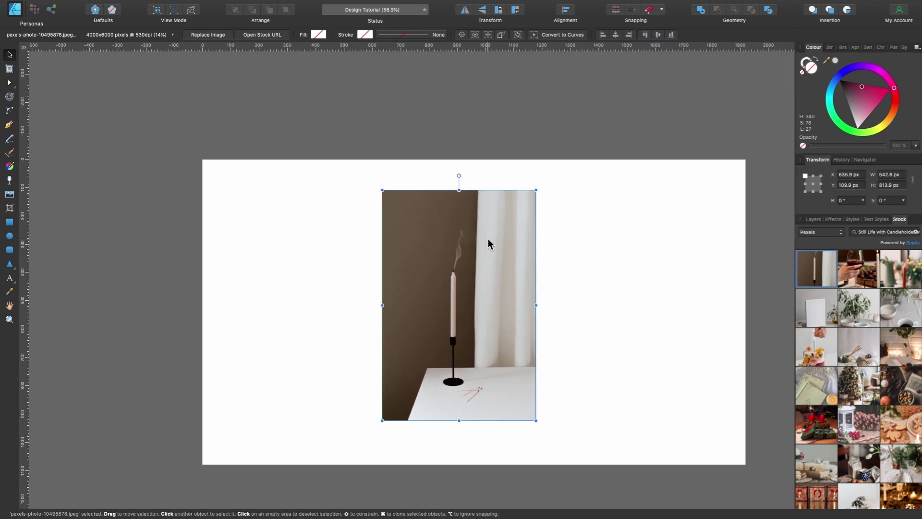
scroll(488, 238, "up", 4)
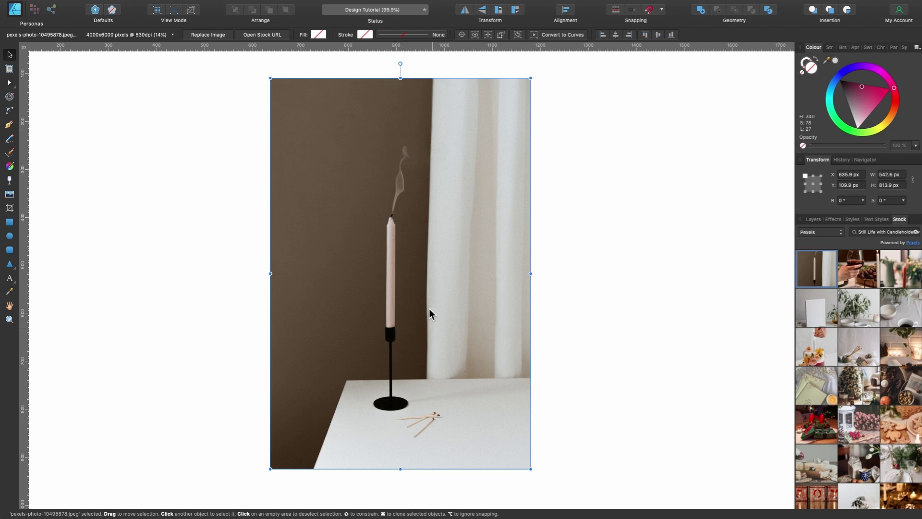
- Add a vertical ruler guide through the centre of the black candleholder's stem
scroll(394, 358, "up", 5)
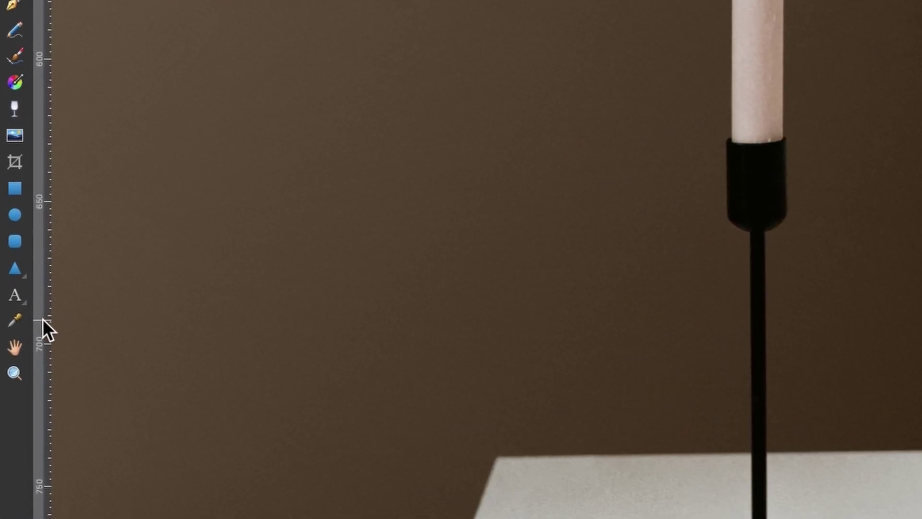
left_click_drag(43, 318, 723, 334)
left_click_drag(384, 300, 400, 303)
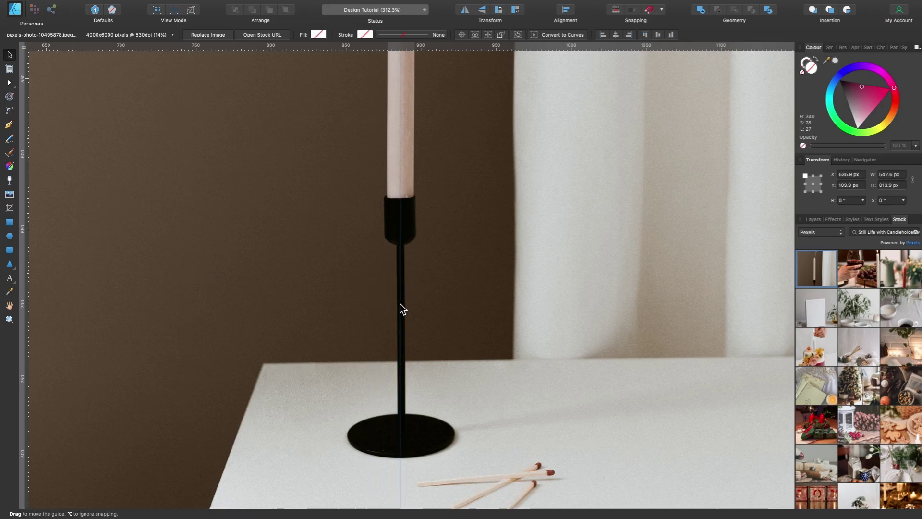
scroll(400, 304, "up", 5)
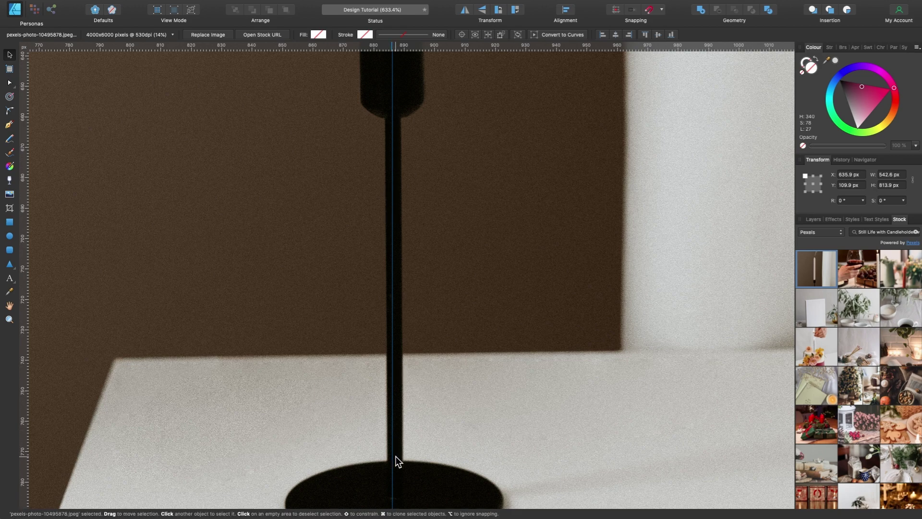
- Rotate the photo by about -0.2° and nudge it so the candlestick stands straight along the vertical guide
scroll(415, 322, "down", 5)
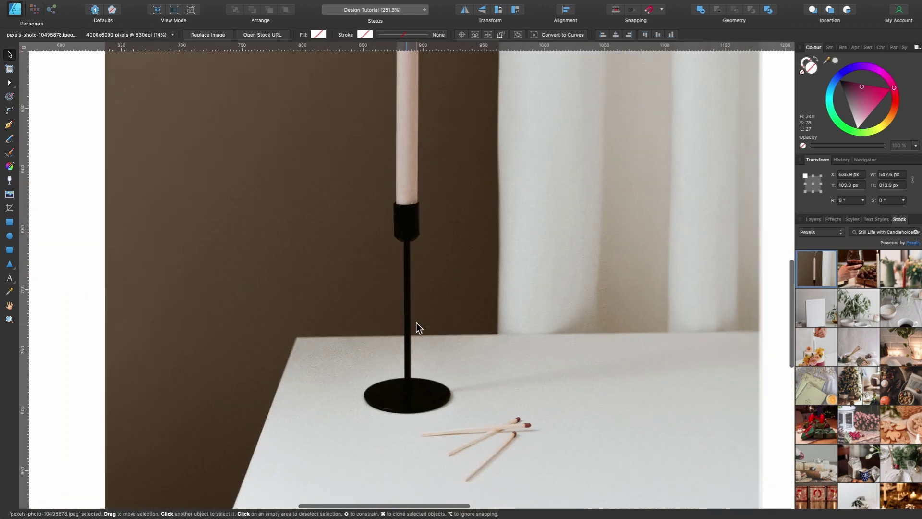
scroll(415, 322, "down", 4)
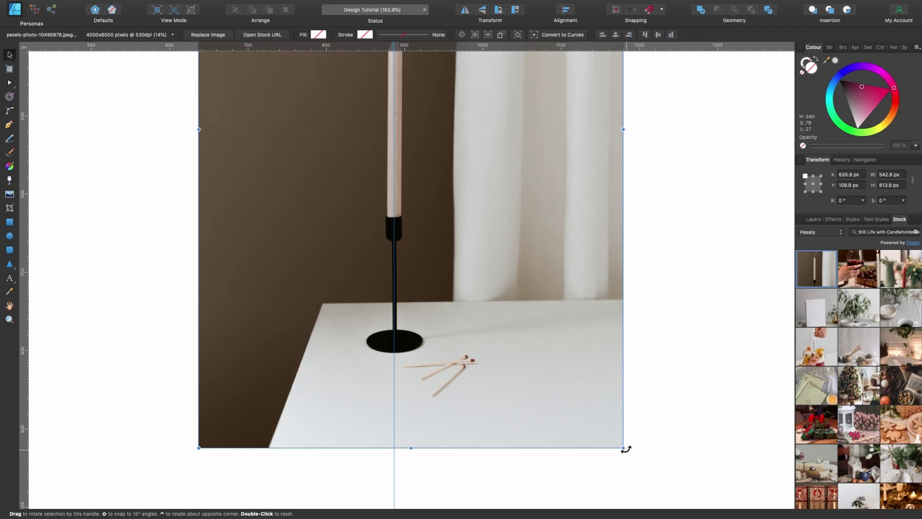
left_click_drag(626, 449, 623, 449)
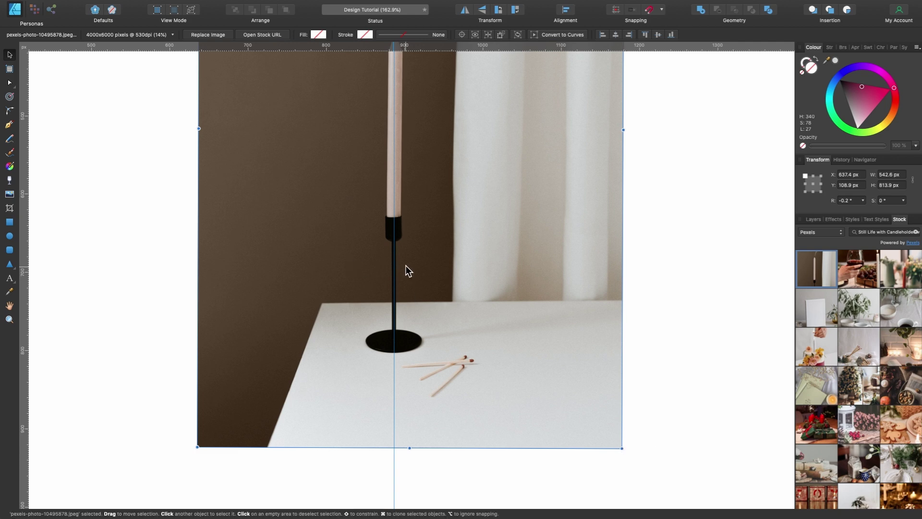
scroll(405, 265, "up", 5)
left_click_drag(405, 265, 405, 265)
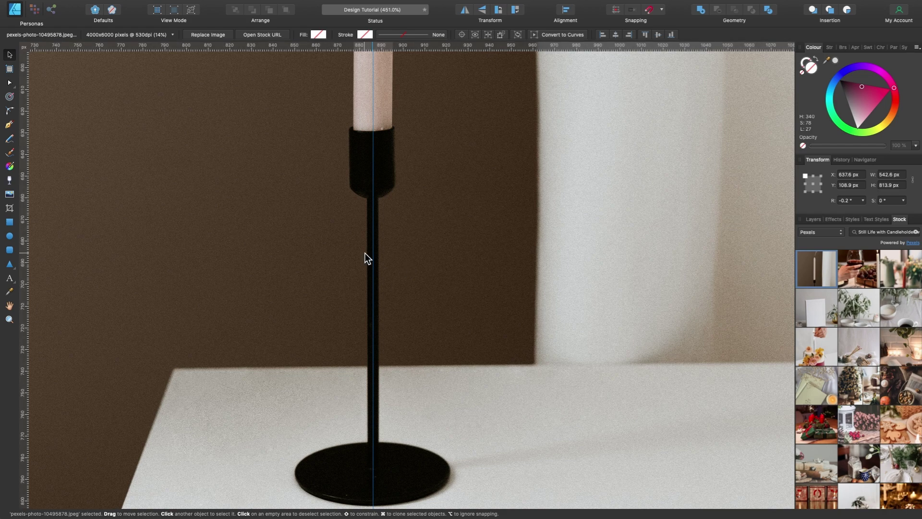
scroll(387, 264, "down", 6)
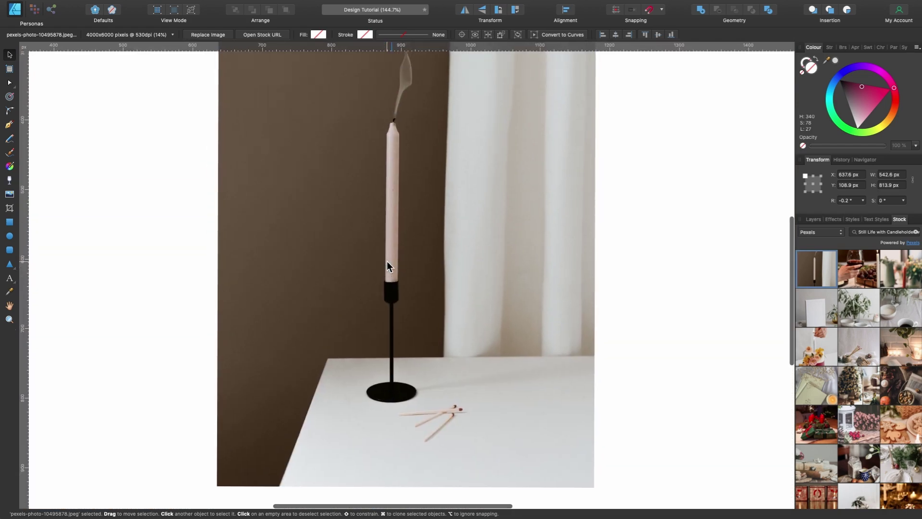
scroll(387, 261, "up", 2)
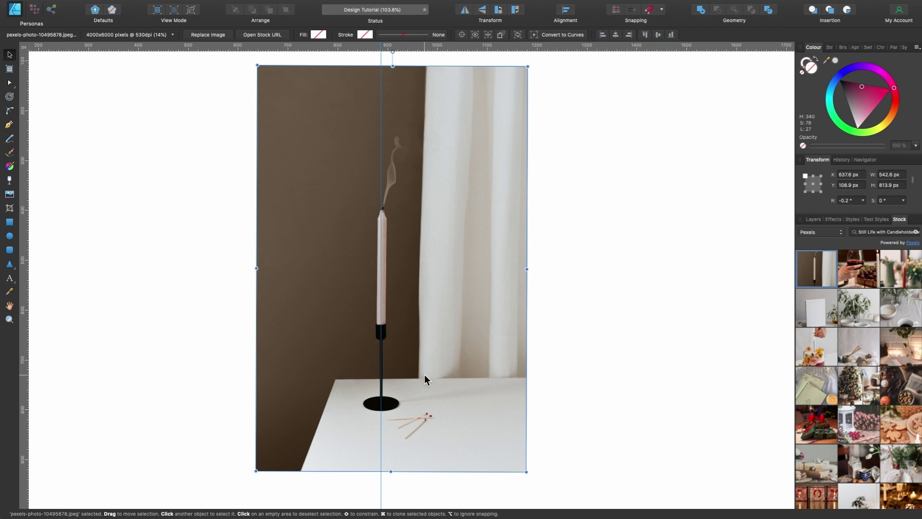
scroll(425, 374, "down", 3)
left_click_drag(404, 436, 4, 450)
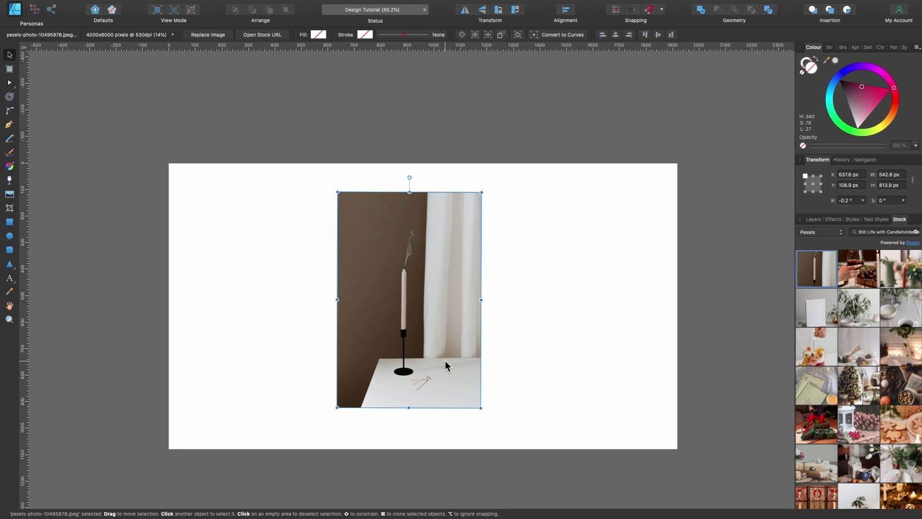
- Draw a rectangle about 513 × 746 px over the photo, just inside its edges
scroll(445, 361, "up", 3)
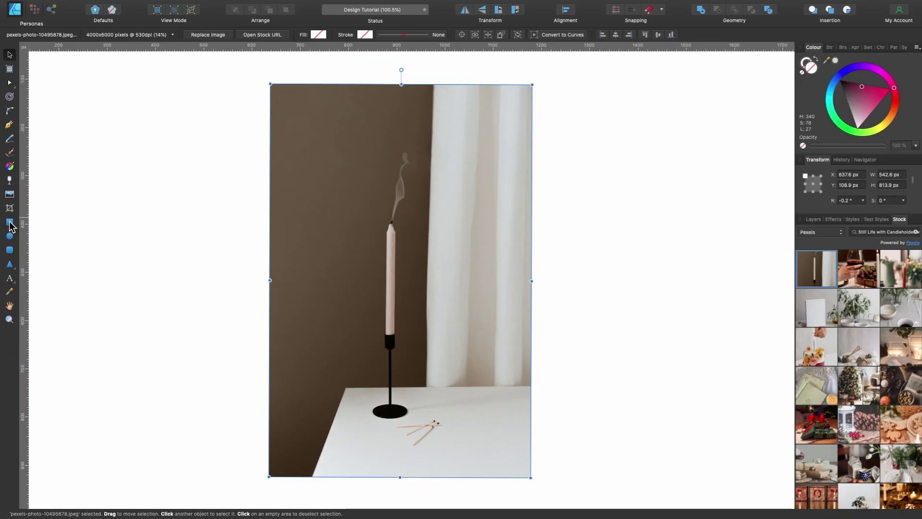
left_click(10, 223)
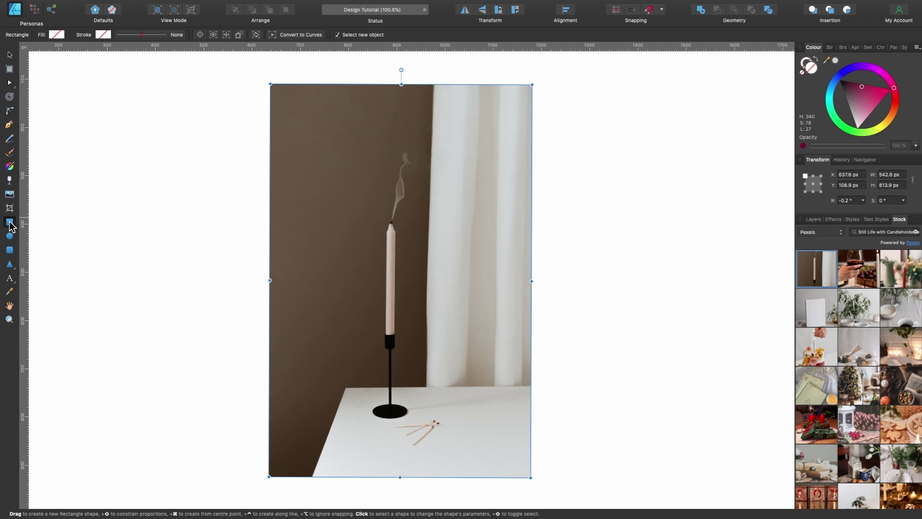
left_click(255, 76)
left_click_drag(279, 101, 527, 461)
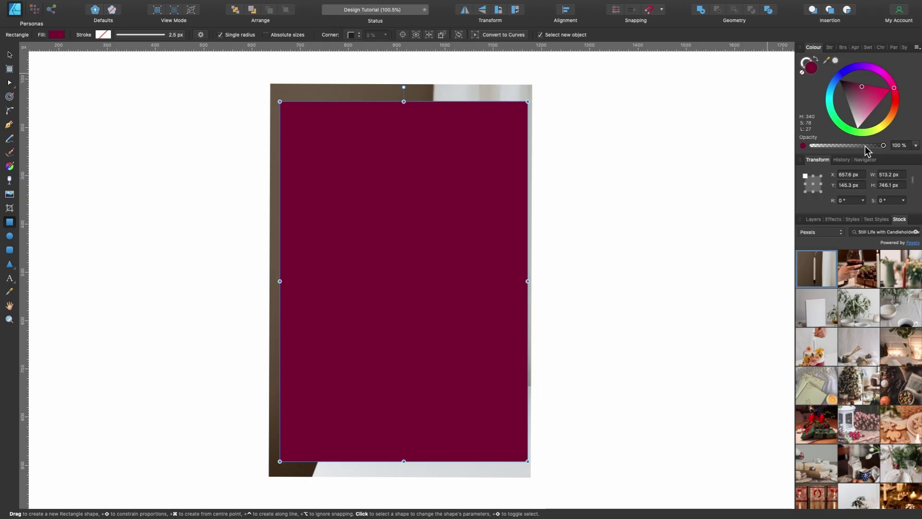
- Lower the rectangle's fill opacity to 26% and resize it to about 531 × 653 px around the wanted crop of the photo
left_click_drag(822, 256, 763, 255)
scroll(432, 227, "up", 2)
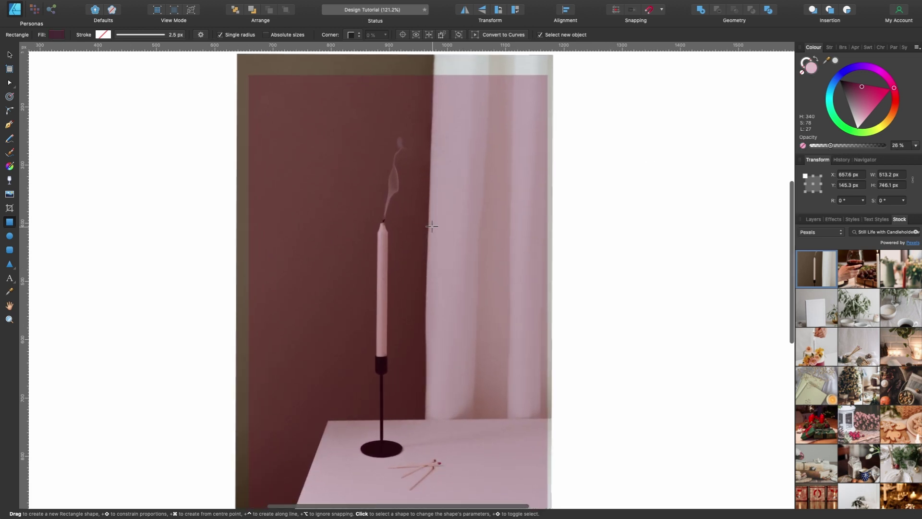
left_click_drag(398, 75, 399, 121)
scroll(419, 361, "down", 5)
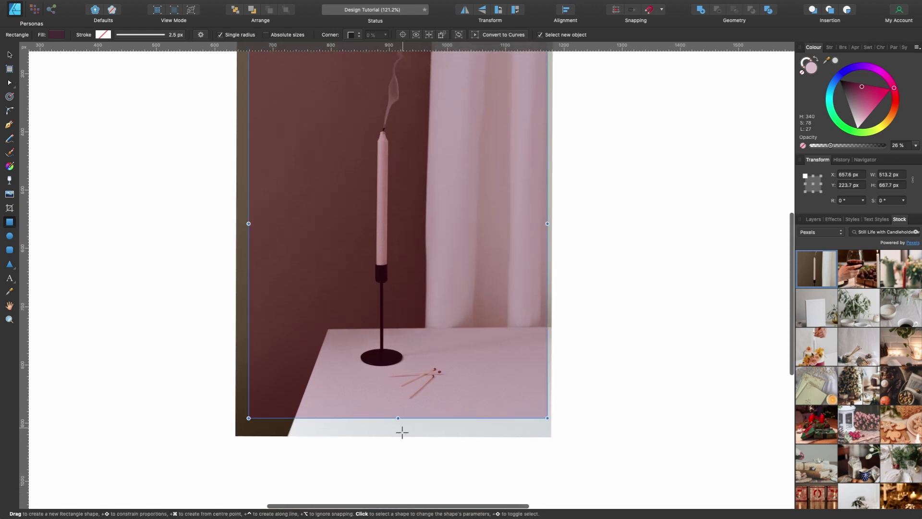
left_click_drag(398, 416, 397, 409)
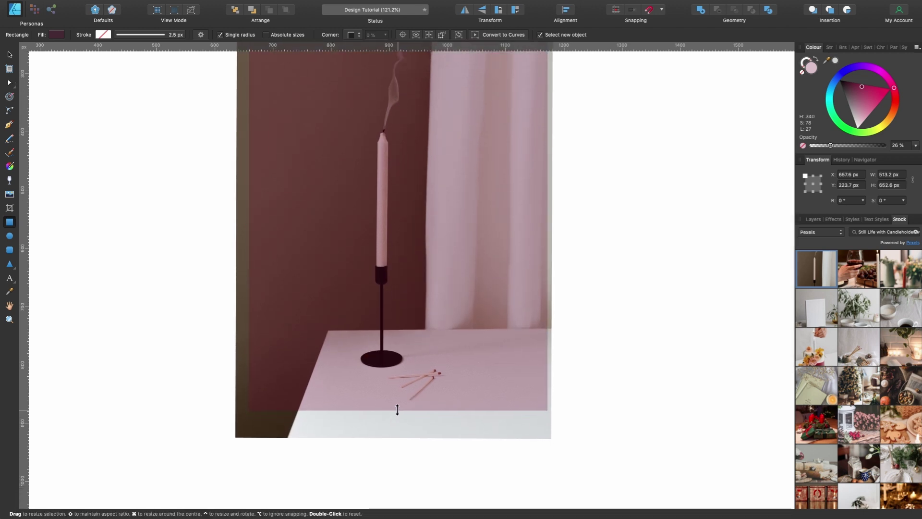
scroll(278, 313, "up", 3)
left_click_drag(259, 289, 250, 288)
scroll(346, 289, "right", 3)
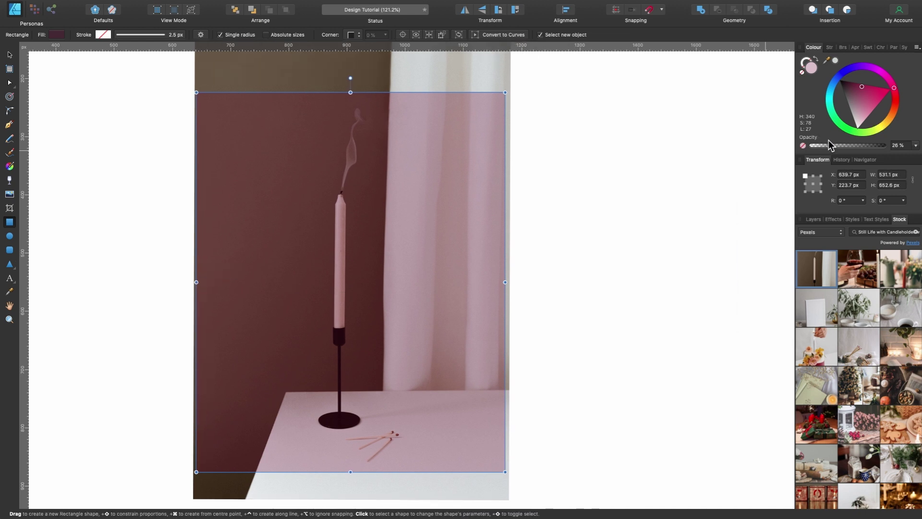
- Set the rectangle's fill opacity to 100% and clip the photo layer inside the rectangle
left_click_drag(834, 144, 919, 148)
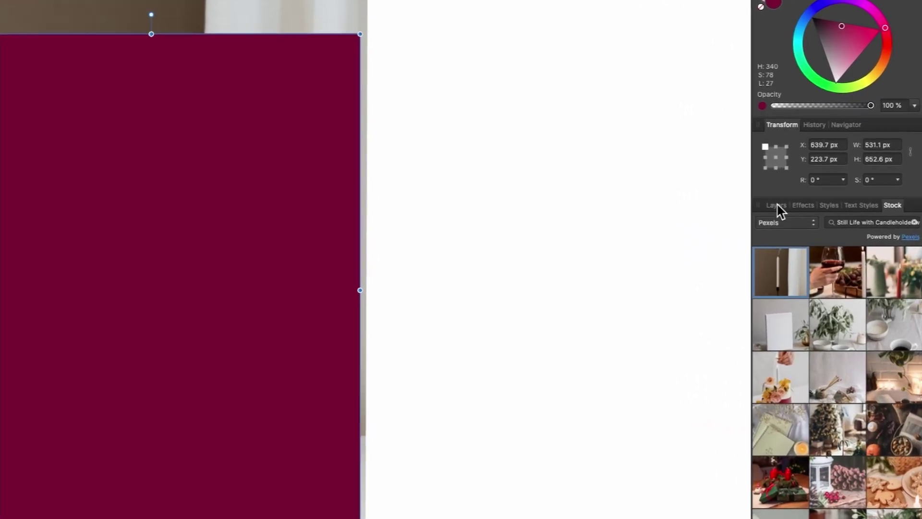
left_click(814, 220)
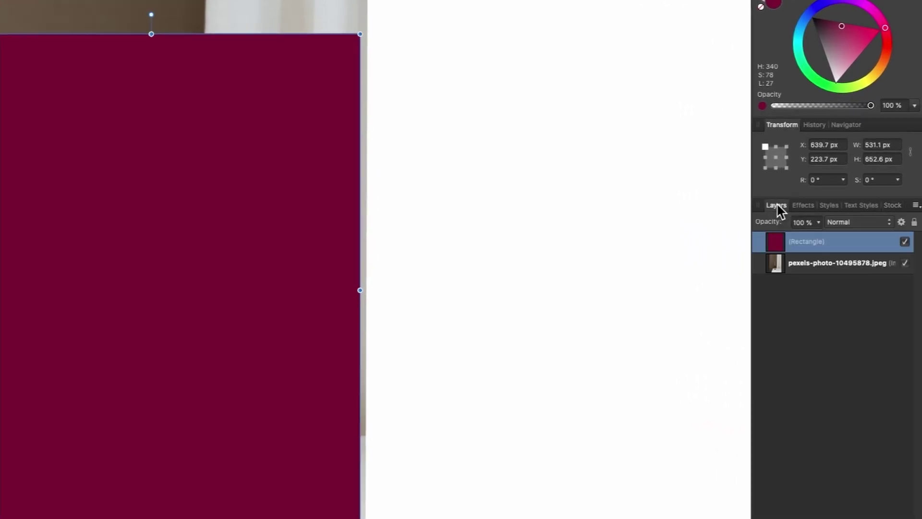
left_click(819, 269)
left_click(825, 242)
left_click(805, 266)
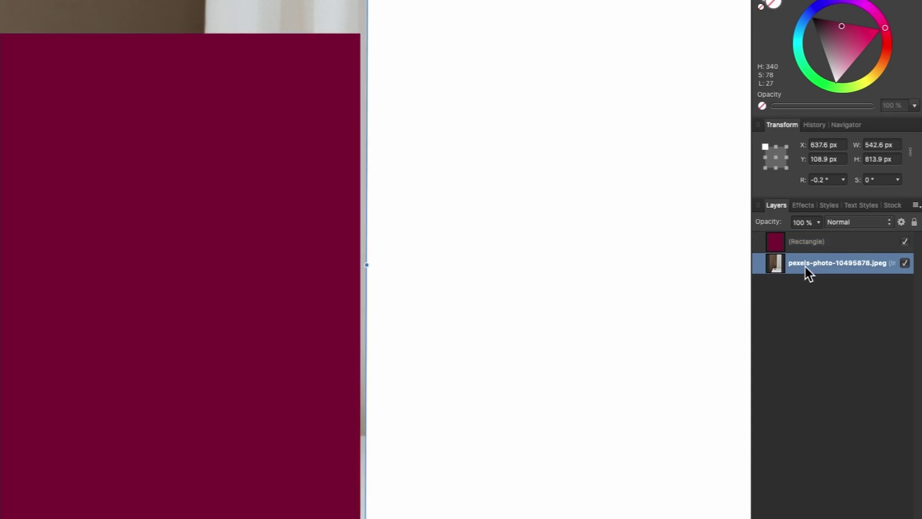
double_click(785, 267)
left_click_drag(785, 267, 877, 247)
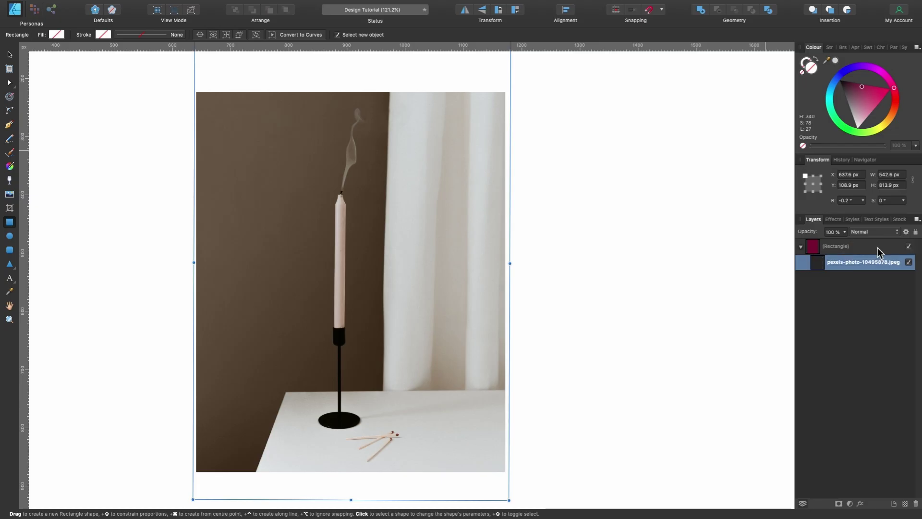
- Rename the rectangle layer that holds the clipped photo as Original
double_click(840, 248)
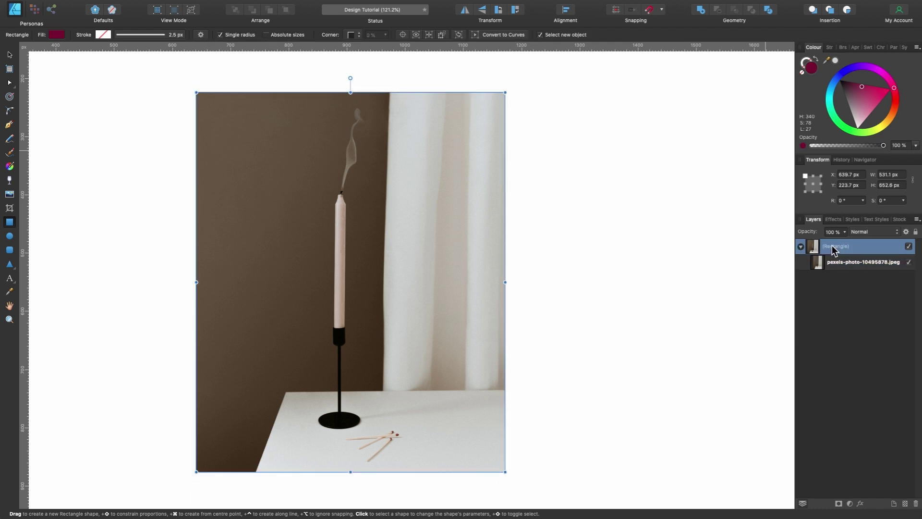
type("Original")
key("Return")
- Move the Original picture horizontally towards the page's left side, to an X position of about 466 px
key("v")
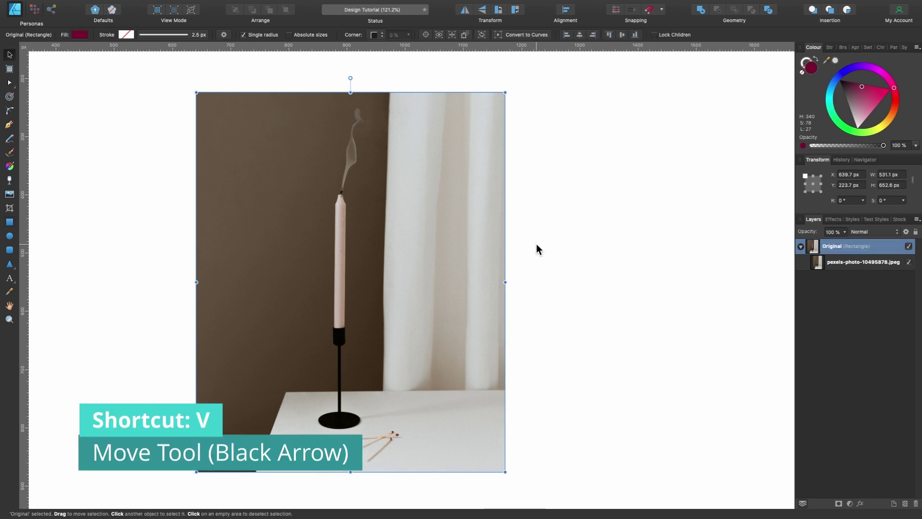
scroll(537, 224, "down", 3)
left_click_drag(487, 225, 434, 226)
scroll(408, 225, "up", 3)
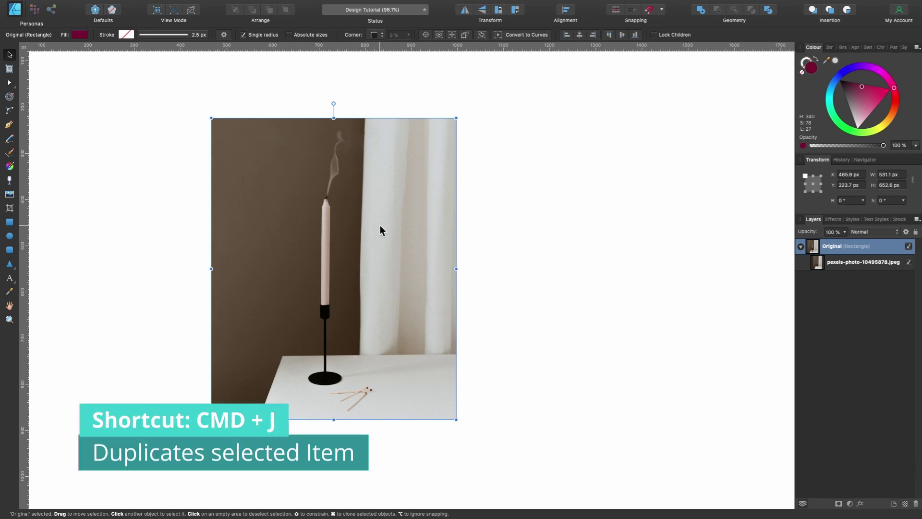
- Duplicate the Original layer and collapse the contents of the lower copy
key("super+j")
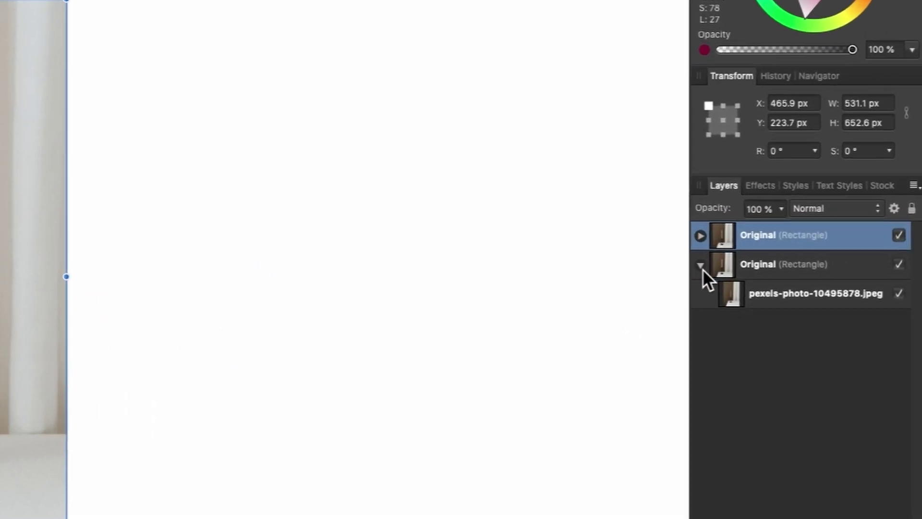
left_click(773, 263)
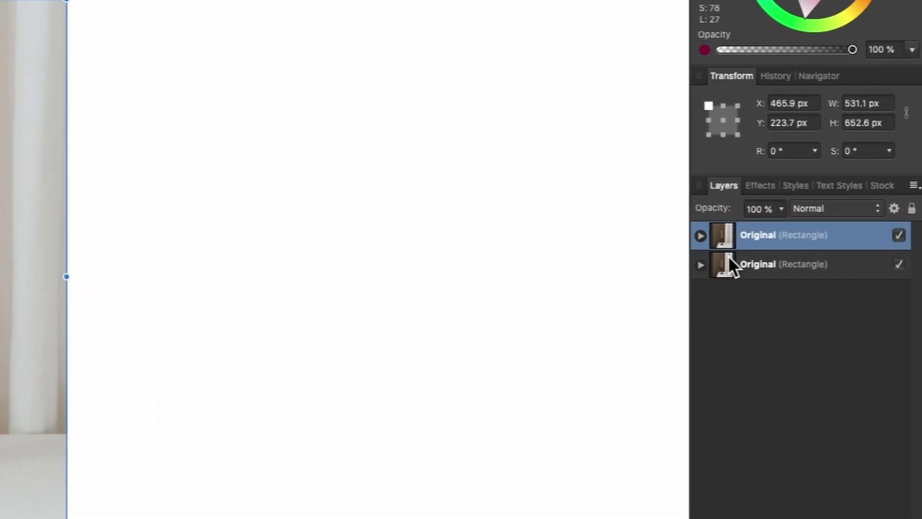
- Rename the upper Original layer as Our version
double_click(770, 234)
type("Our ver")
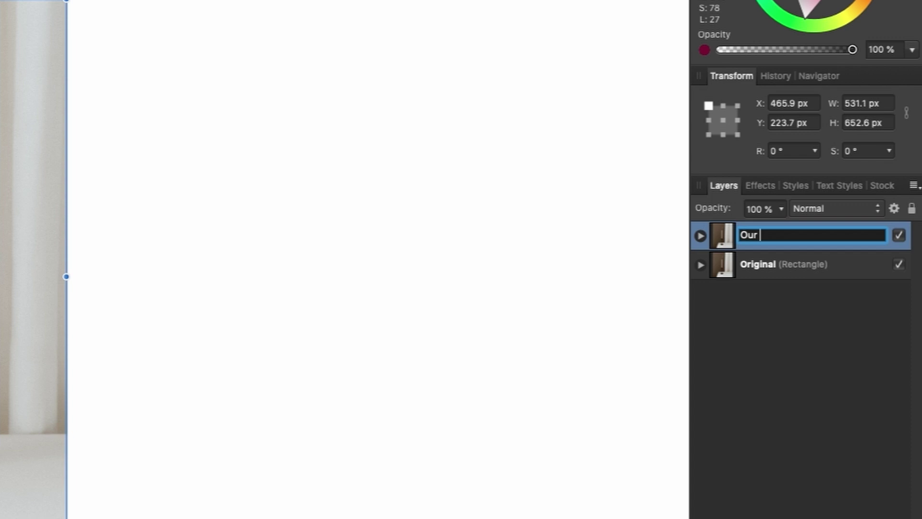
type("sion")
key("Return")
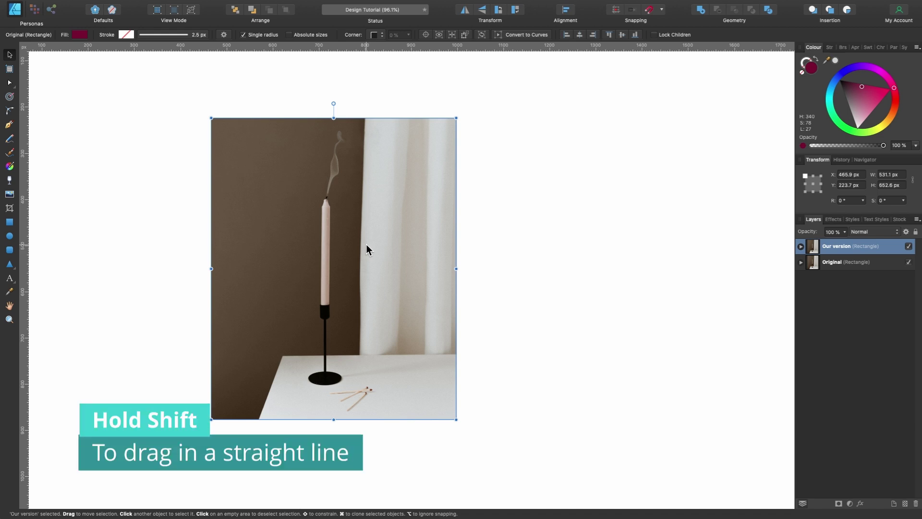
- Move the Our version picture horizontally to the right of the original, to an X position of about 1041 px
left_click_drag(366, 244, 624, 248)
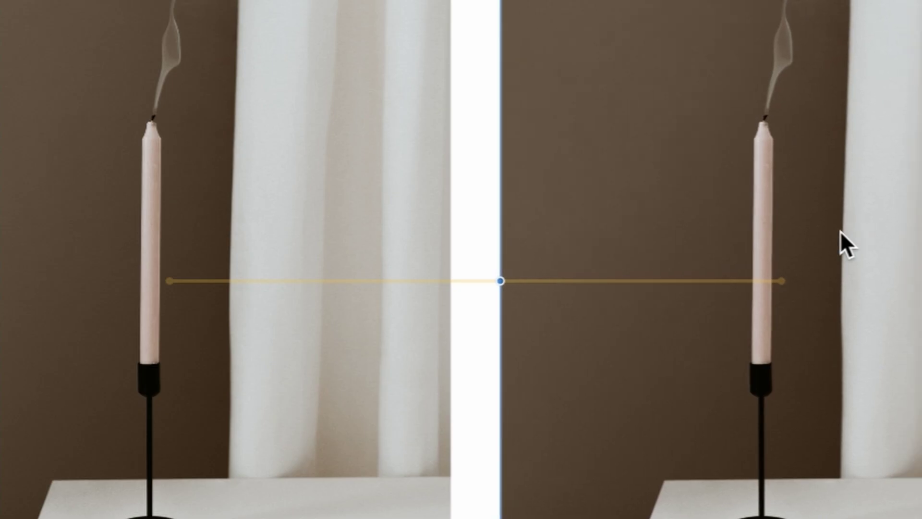
left_click_drag(840, 231, 881, 208)
left_click_drag(646, 237, 632, 249)
scroll(632, 248, "right", 5)
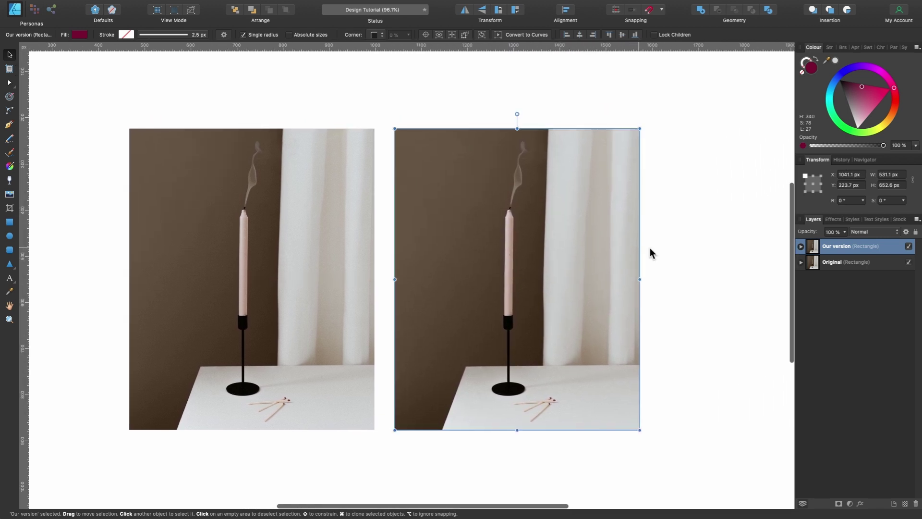
- Delete the photo nested inside the Our version layer, keeping only its rectangle
left_click(800, 245)
left_click(837, 261)
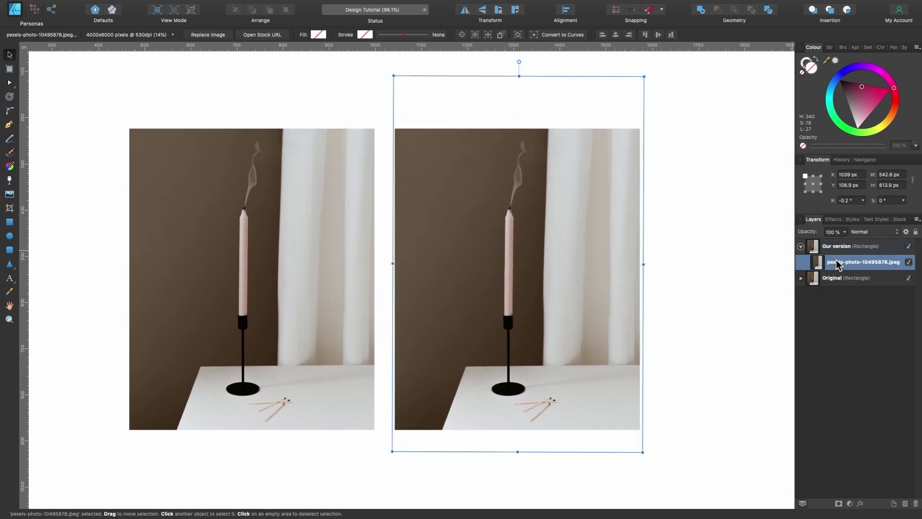
key("Delete")
scroll(565, 250, "left", 2)
scroll(565, 247, "right", 2)
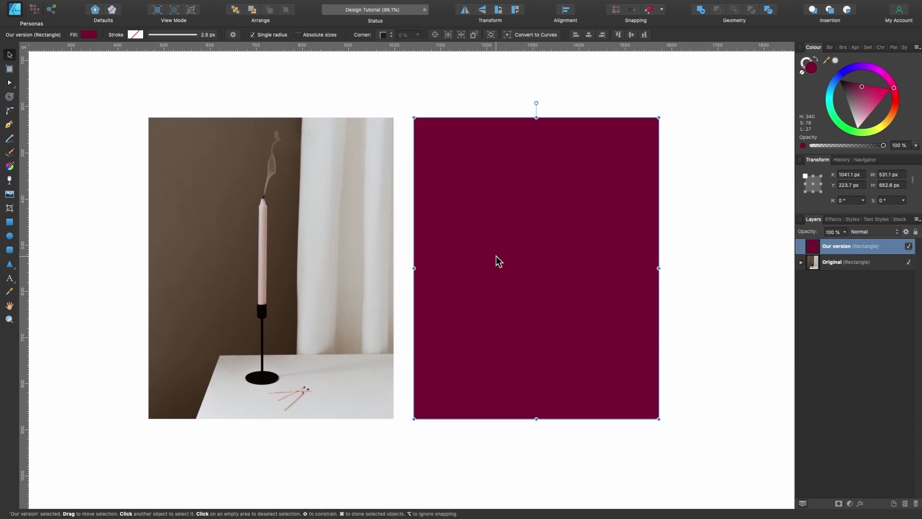
- Apply a vertical linear gradient to the Our version rectangle with the Fill Tool, from its top edge to its bottom edge
scroll(372, 253, "up", 3)
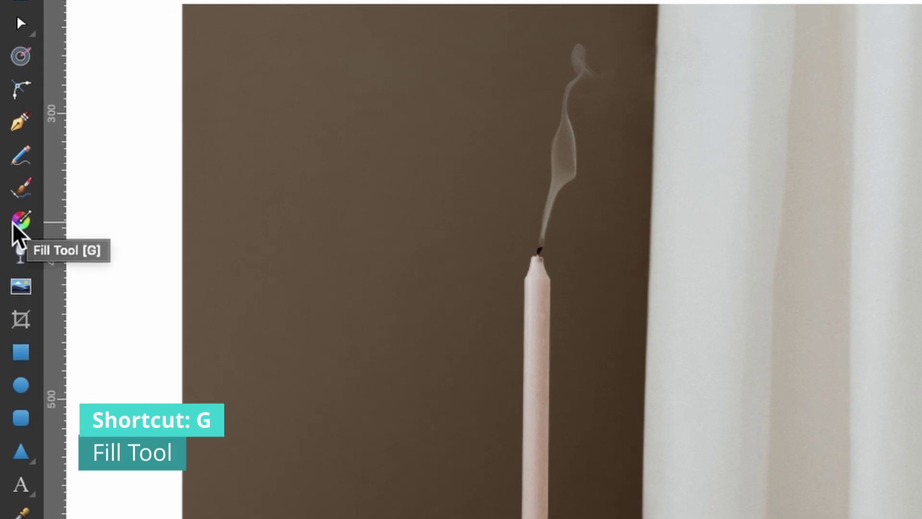
left_click(14, 224)
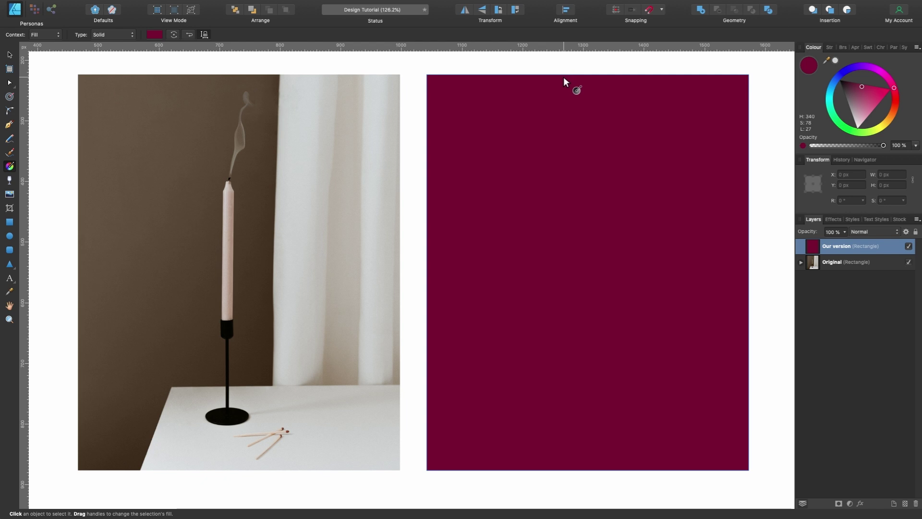
left_click_drag(560, 75, 568, 477)
key("shift")
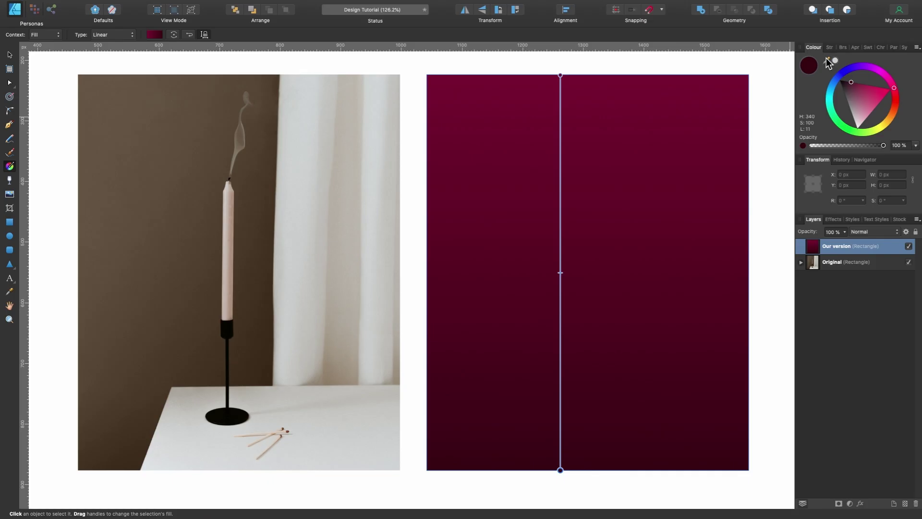
- Colour the gradient's bottom stop dark brown (H 30, S 38, L 18), sampled from the lower part of the photo's wall
left_click_drag(765, 92, 472, 222)
left_click_drag(651, 136, 110, 465)
left_click(762, 67)
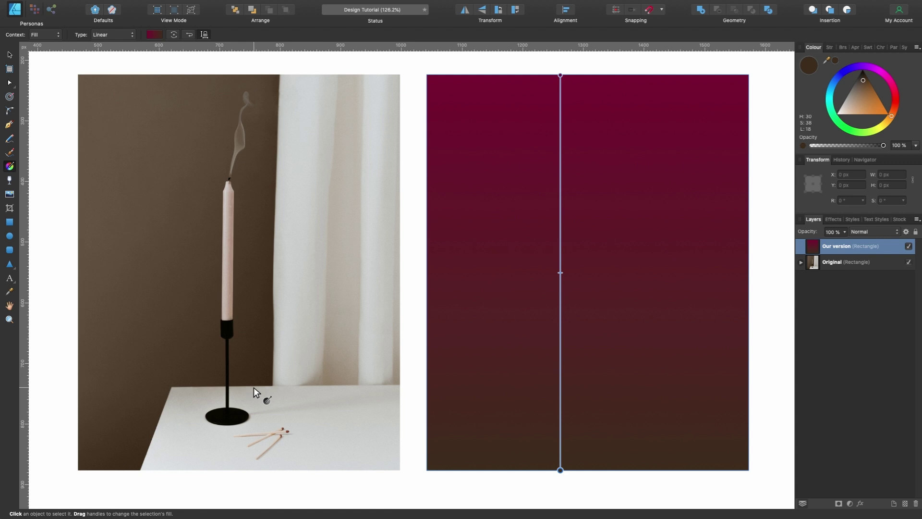
- Colour the gradient's top stop lighter brown (H 33, S 21, L 33), sampled from the upper part of the photo's wall
left_click(560, 74)
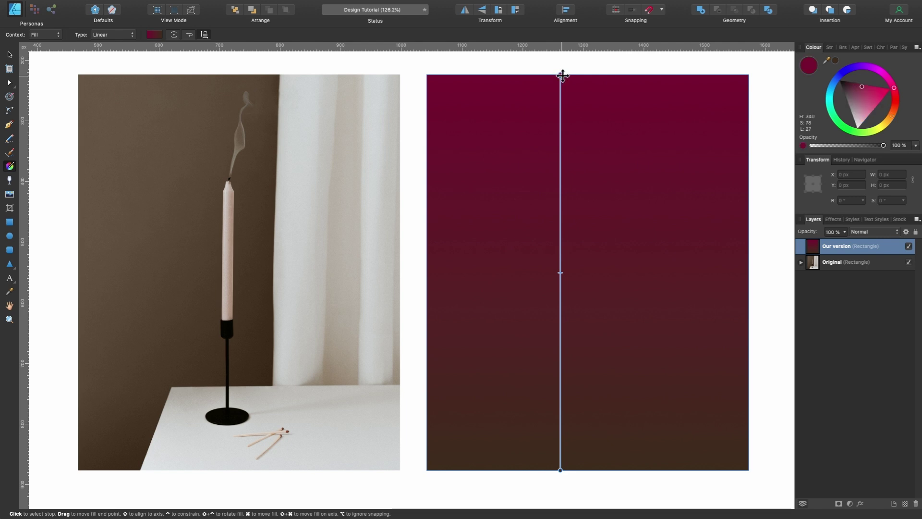
left_click_drag(830, 63, 129, 101)
left_click(834, 61)
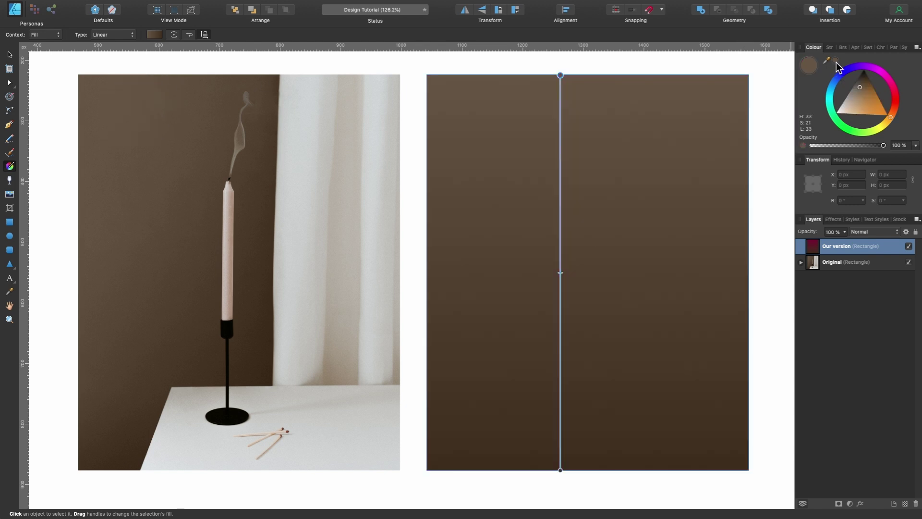
- Trace the photo's tabletop with the Pen Tool from the back edge's right end, through the back-left corner, to just below the photo's bottom edge
scroll(558, 254, "right", 2)
scroll(557, 254, "right", 2)
scroll(557, 254, "left", 2)
scroll(557, 254, "up", 1)
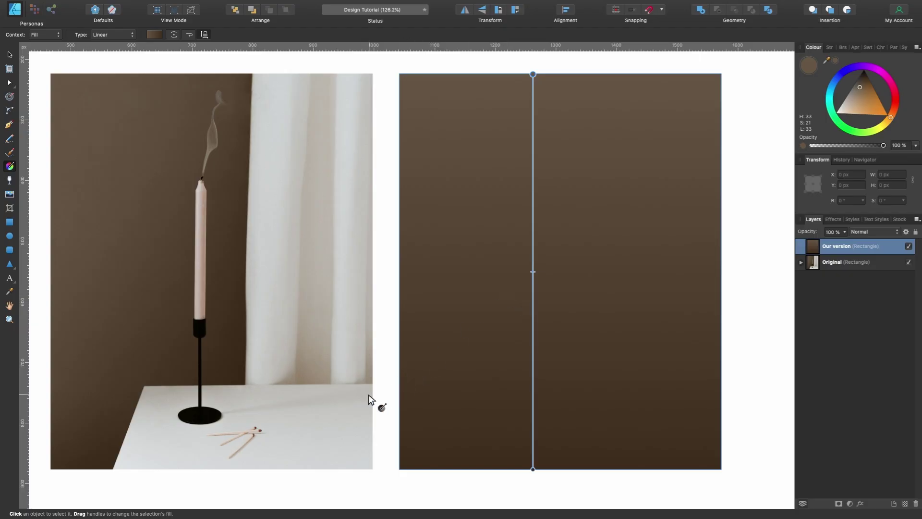
left_click(9, 125)
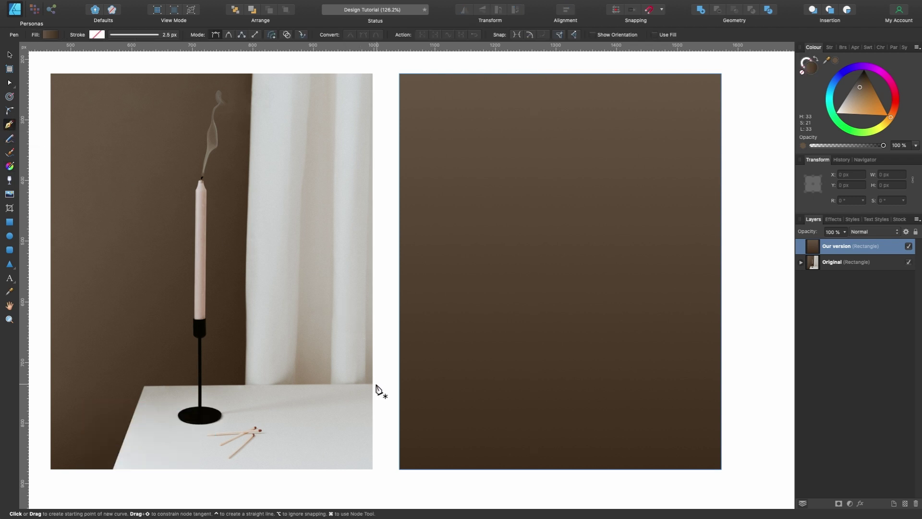
scroll(379, 390, "up", 5)
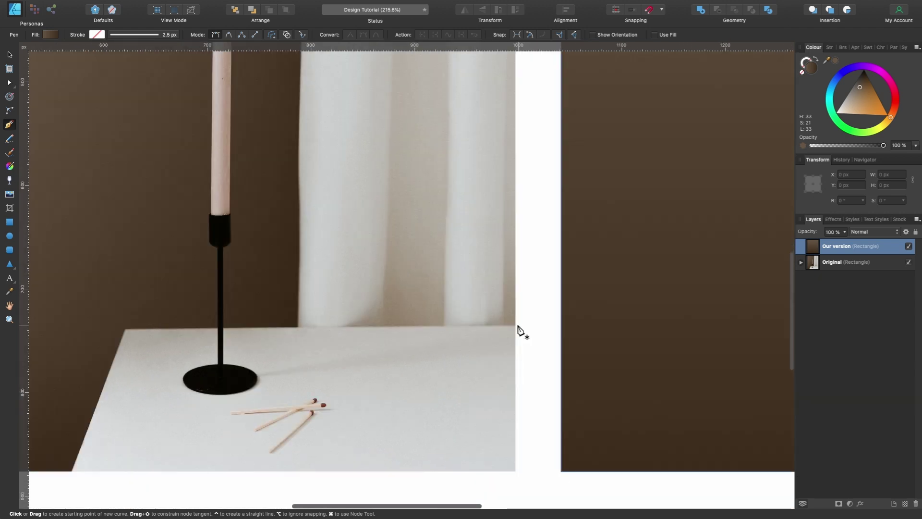
left_click(518, 325)
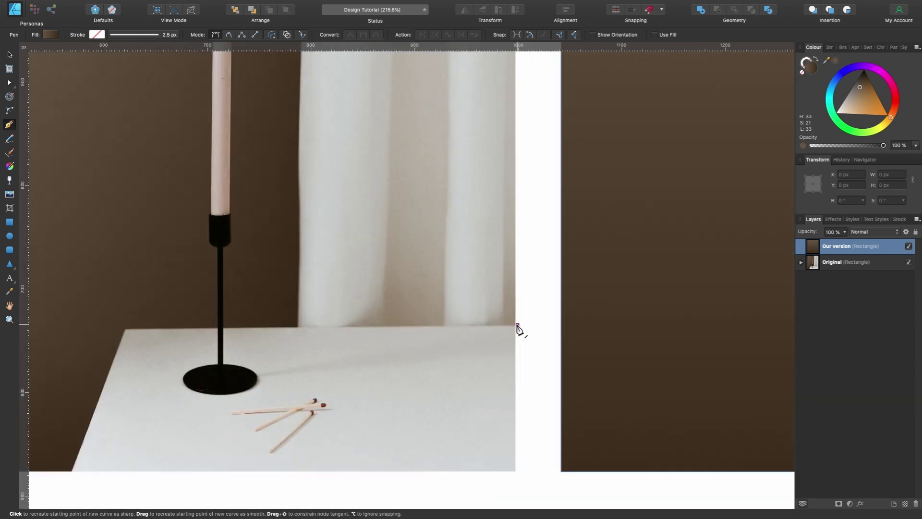
left_click(126, 330)
scroll(127, 334, "down", 4)
scroll(128, 334, "left", 4)
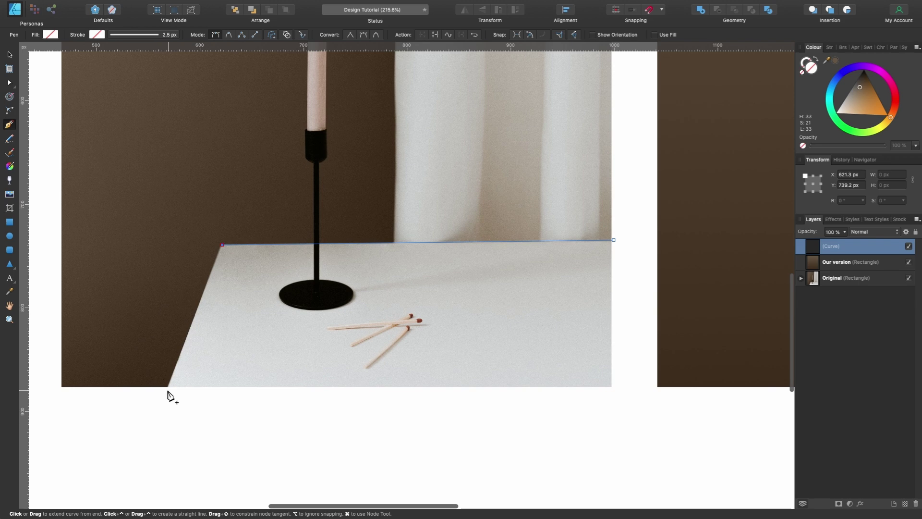
left_click(165, 391)
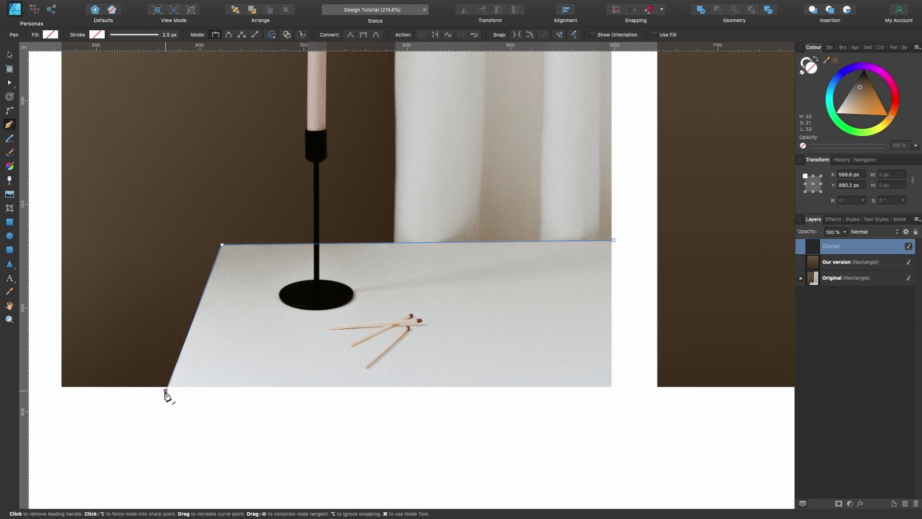
- Fine-tune the outline's lower-left and back-left nodes so the path follows the table's edges
scroll(166, 395, "up", 5)
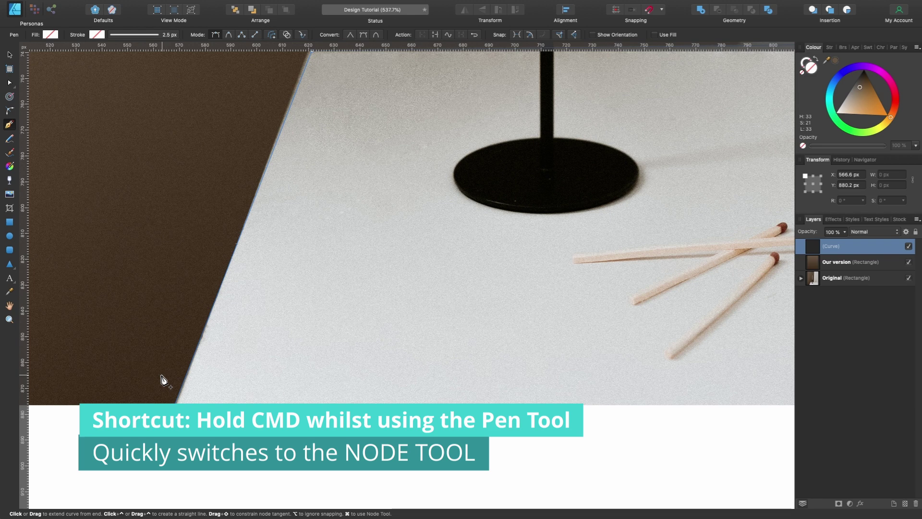
key("super")
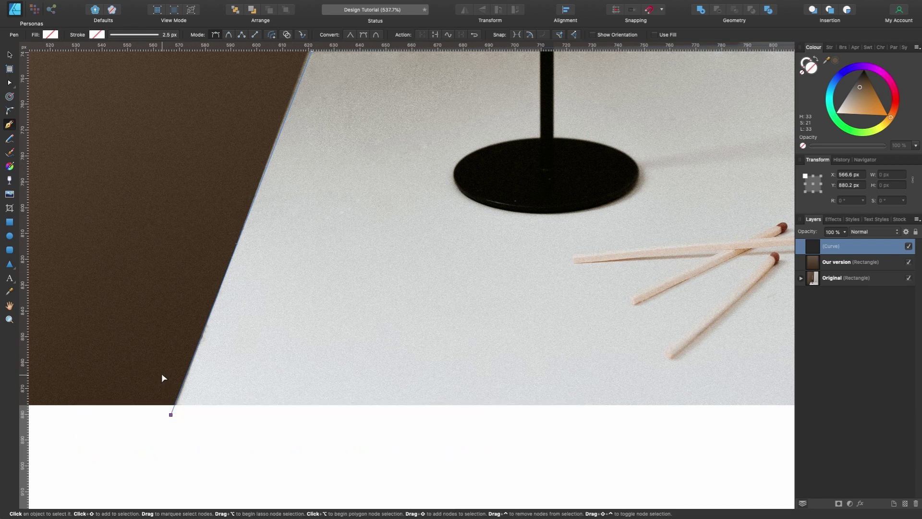
left_click_drag(171, 416, 171, 415)
scroll(171, 418, "up", 5)
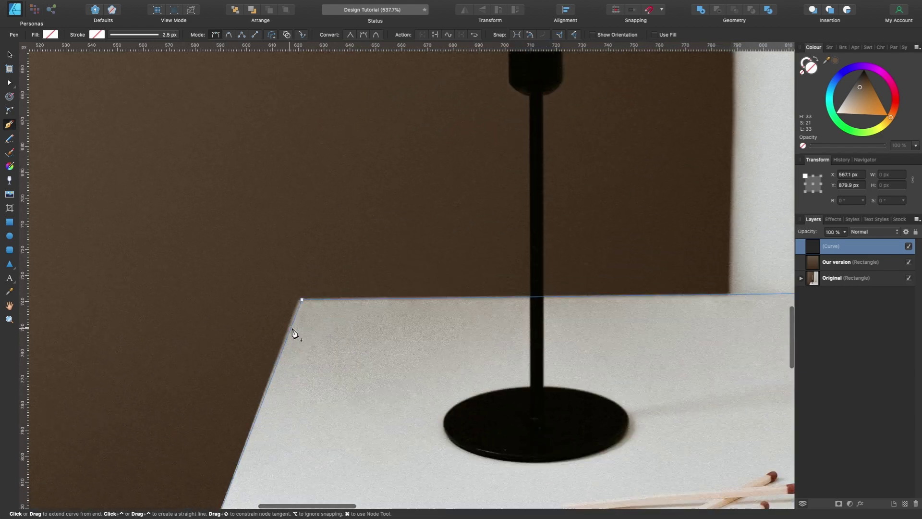
key("super")
left_click(300, 299)
left_click_drag(299, 297, 301, 300)
scroll(300, 300, "down", 5)
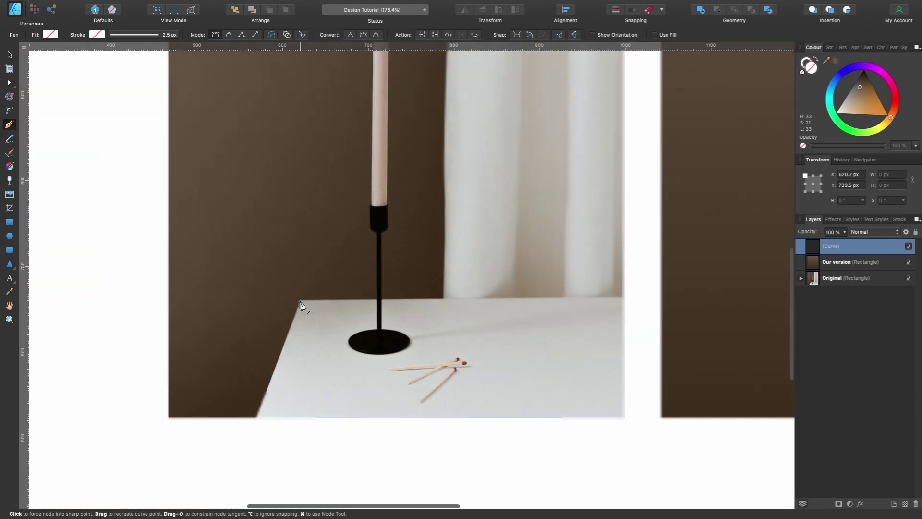
- Continue the tabletop outline from its lower-left node to just beyond the photo's lower-right corner, and close it at the starting node
scroll(300, 300, "down", 1)
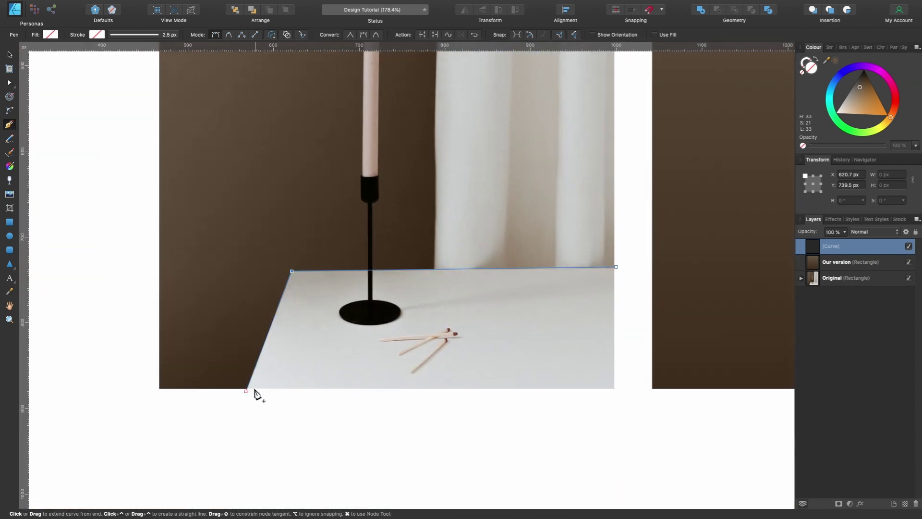
scroll(257, 394, "up", 3)
scroll(257, 394, "up", 2)
left_click(237, 393)
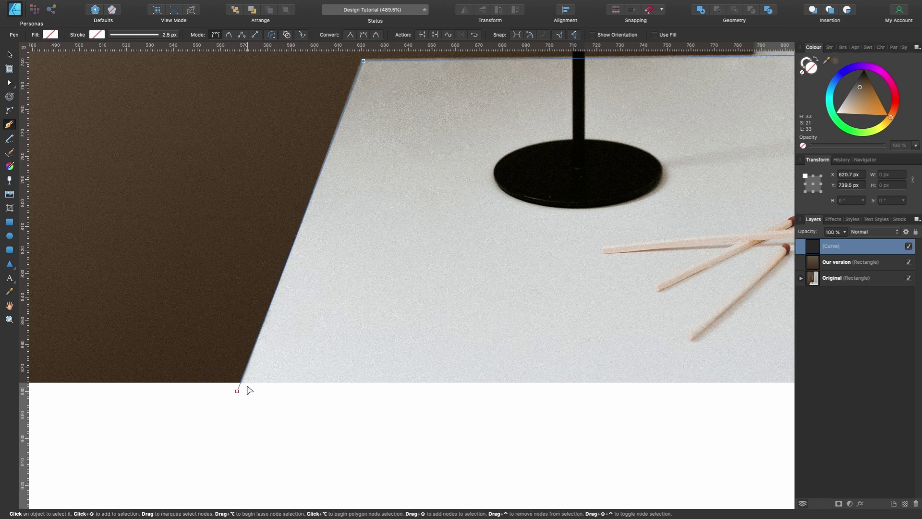
left_click(237, 392)
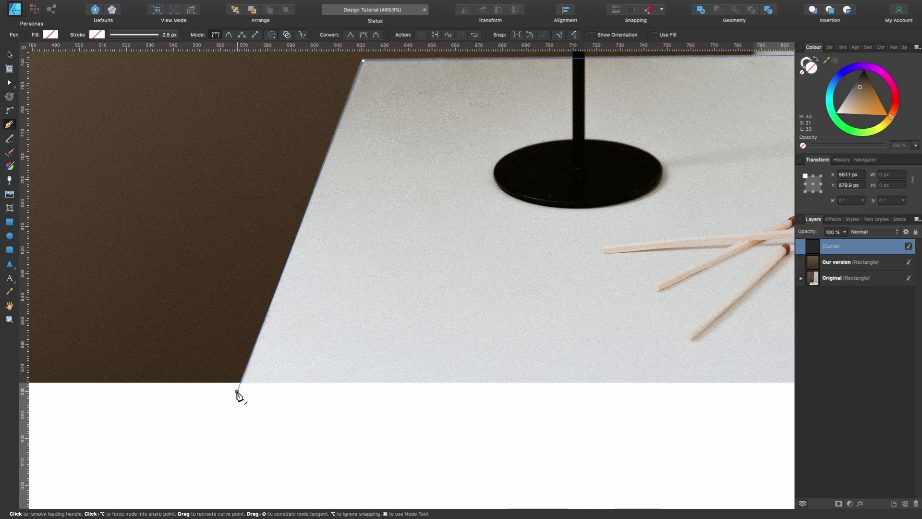
scroll(238, 392, "down", 3)
scroll(237, 391, "right", 1)
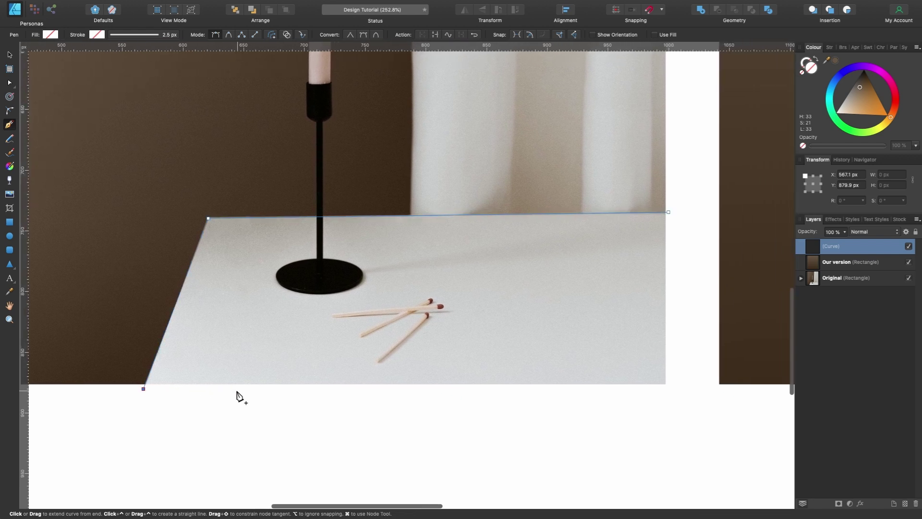
left_click(672, 389)
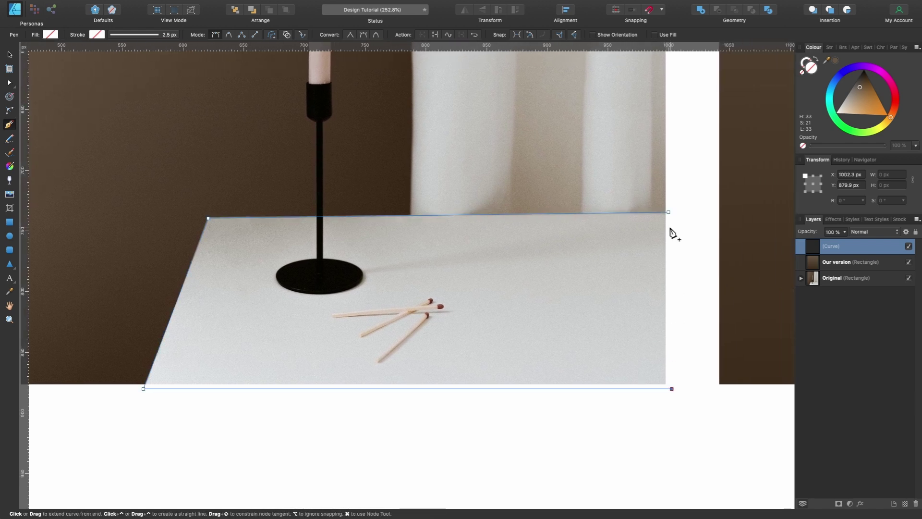
left_click(668, 212)
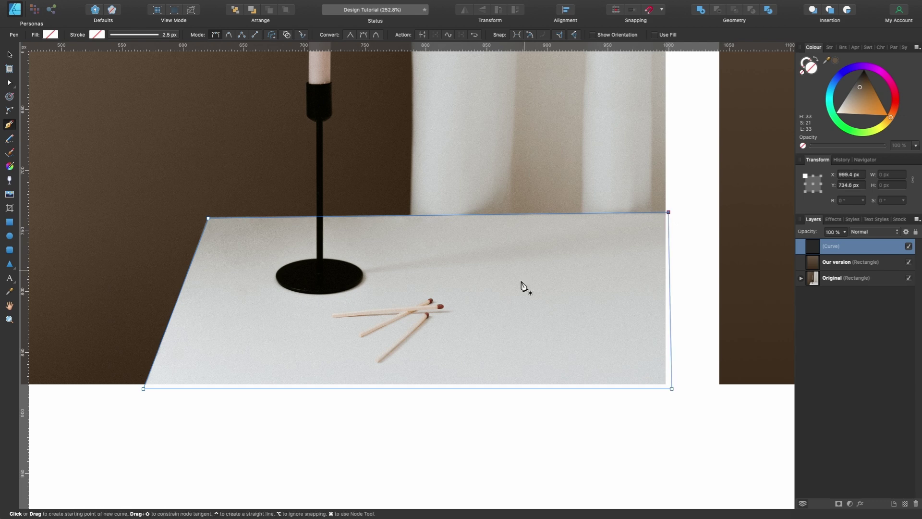
- Fill the tabletop shape with a neutral grey of H 33, S 0, L 53
scroll(531, 264, "down", 5)
left_click(860, 87)
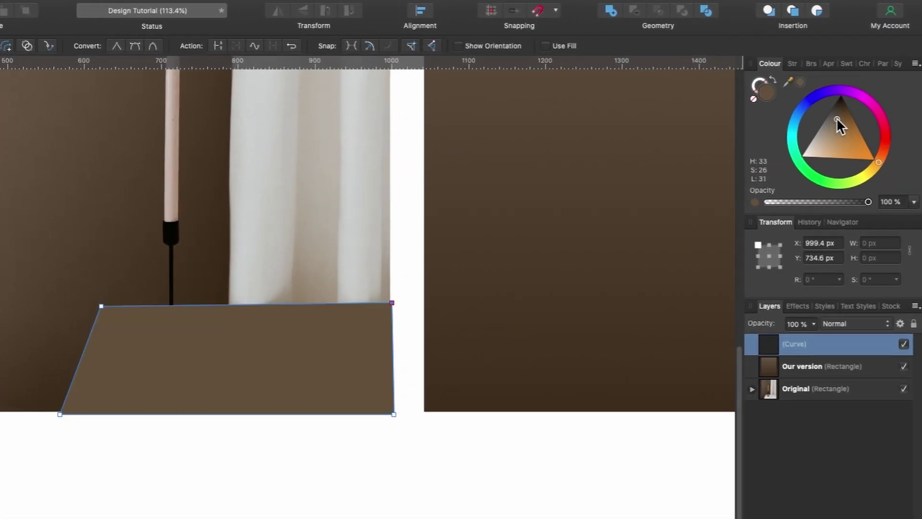
left_click_drag(836, 117, 817, 121)
left_click(848, 88)
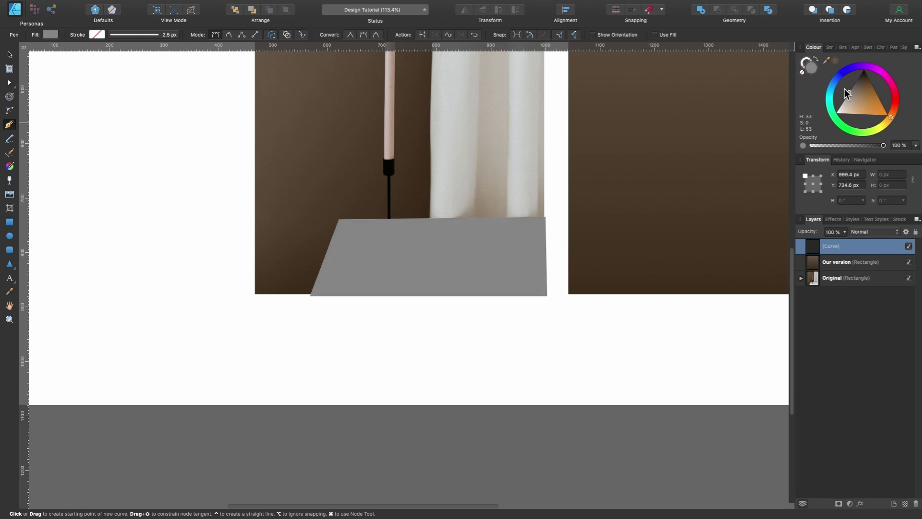
- Move the grey tabletop shape horizontally onto the lower part of the brown rectangle, to an X position of about 1145 px
scroll(604, 253, "up", 5)
scroll(603, 253, "right", 5)
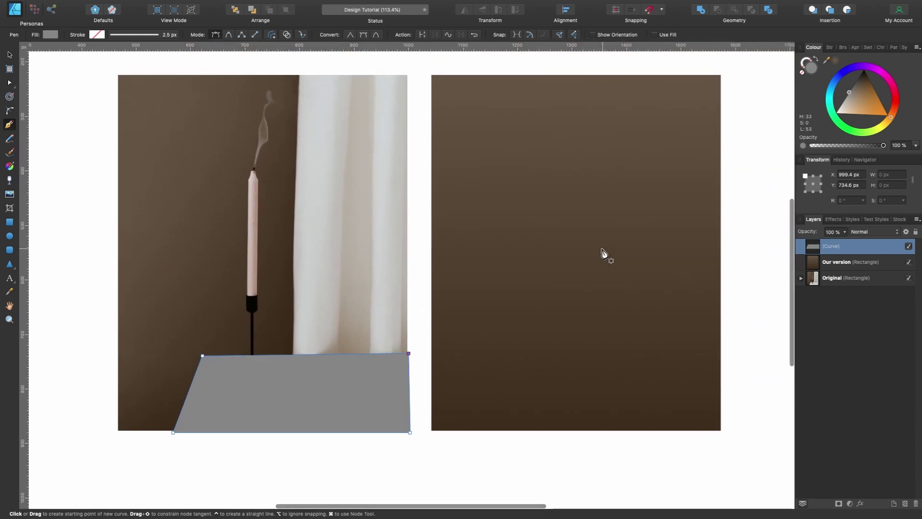
key("v")
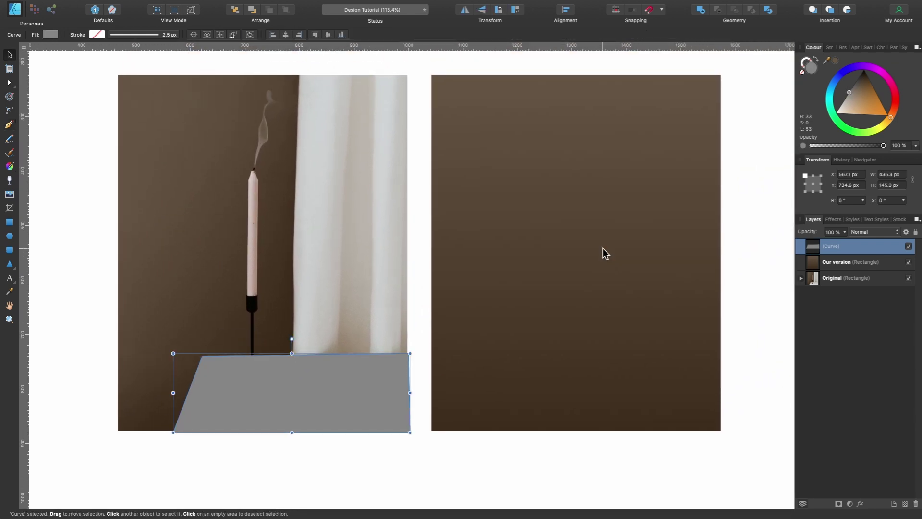
left_click_drag(352, 380, 671, 381)
scroll(670, 380, "up", 1)
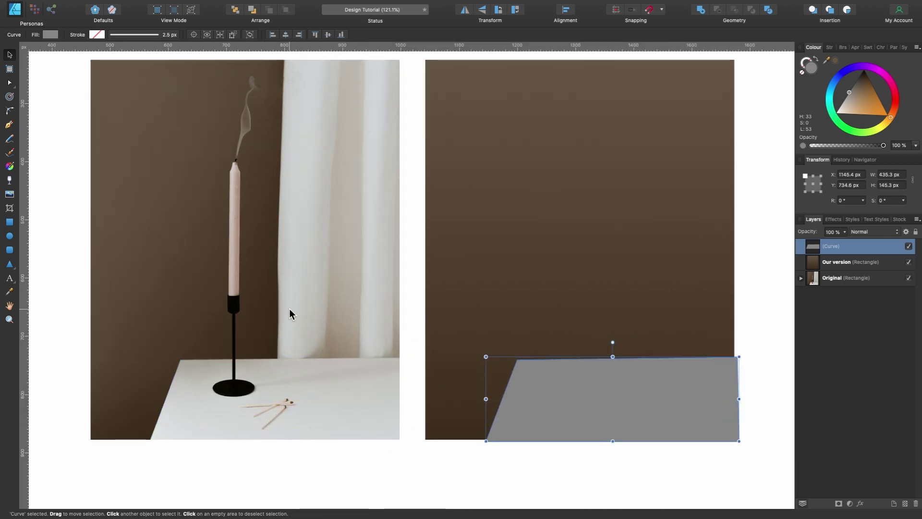
- Apply a linear gradient to the tabletop shape with the Fill Tool, running from its back edge down to its front edge
left_click(9, 166)
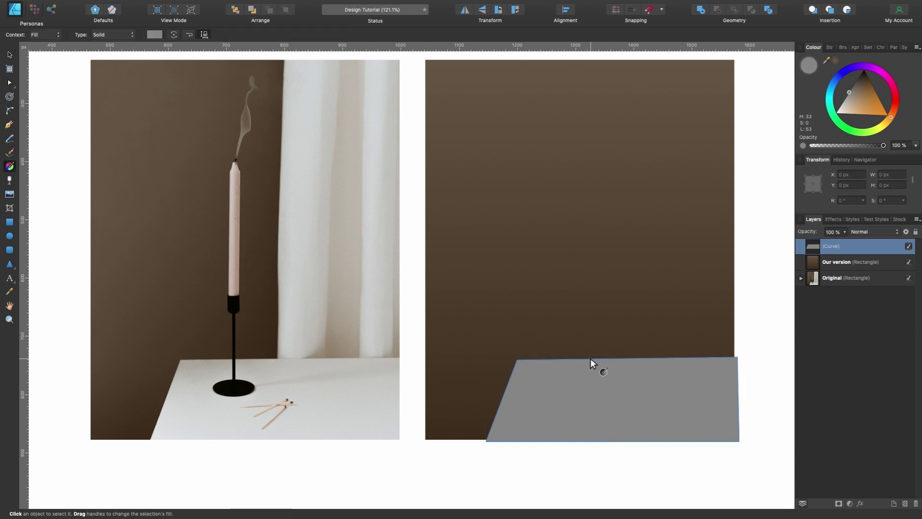
left_click_drag(591, 359, 593, 440)
scroll(317, 450, "up", 1)
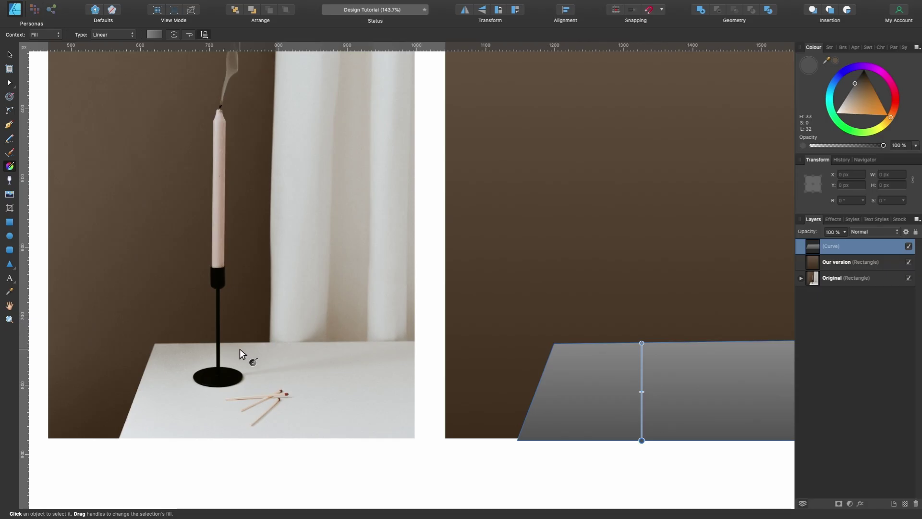
- Colour the tabletop gradient's front-edge stop with light grey sampled from the photo's table front, H 220, S 4, L 87
scroll(240, 349, "right", 2)
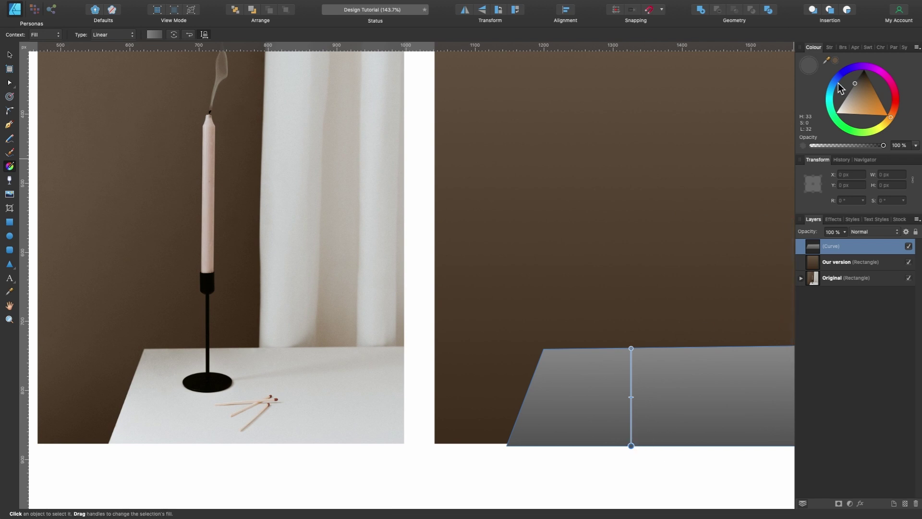
left_click_drag(827, 63, 176, 439)
left_click(836, 60)
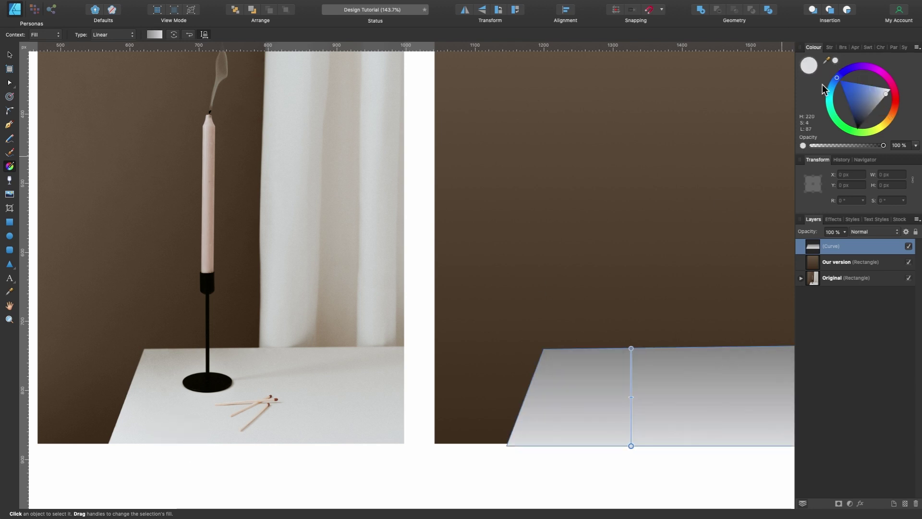
- Colour the gradient's back-edge stop with warm grey sampled from the photo's table back, H 45, S 7, L 67
scroll(671, 319, "right", 5)
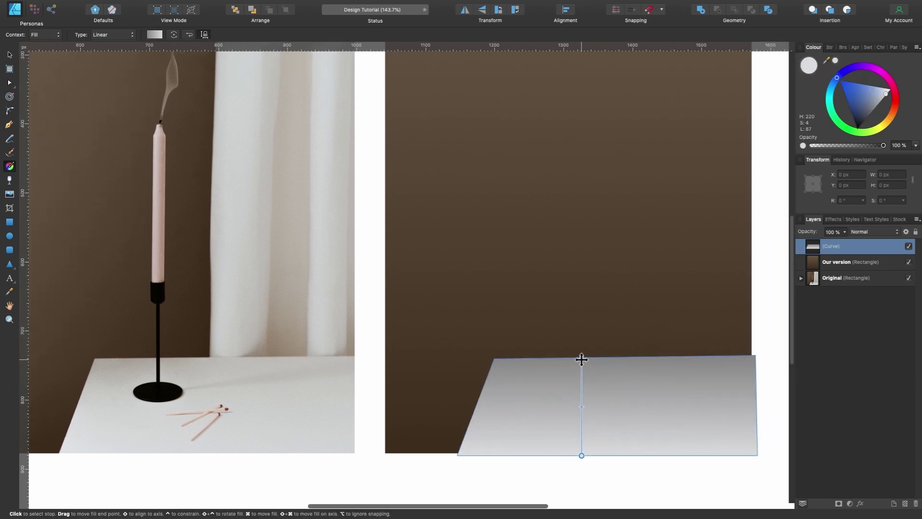
left_click(581, 359)
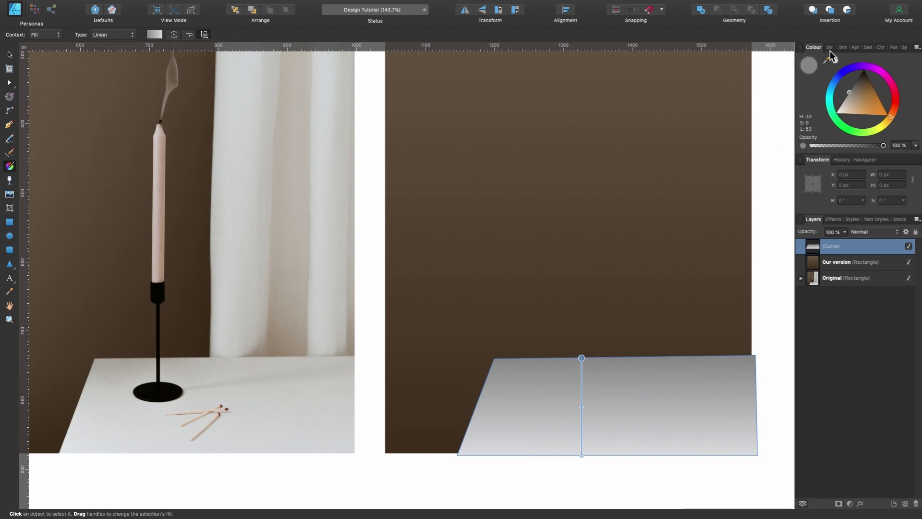
left_click_drag(830, 61, 176, 361)
left_click(834, 60)
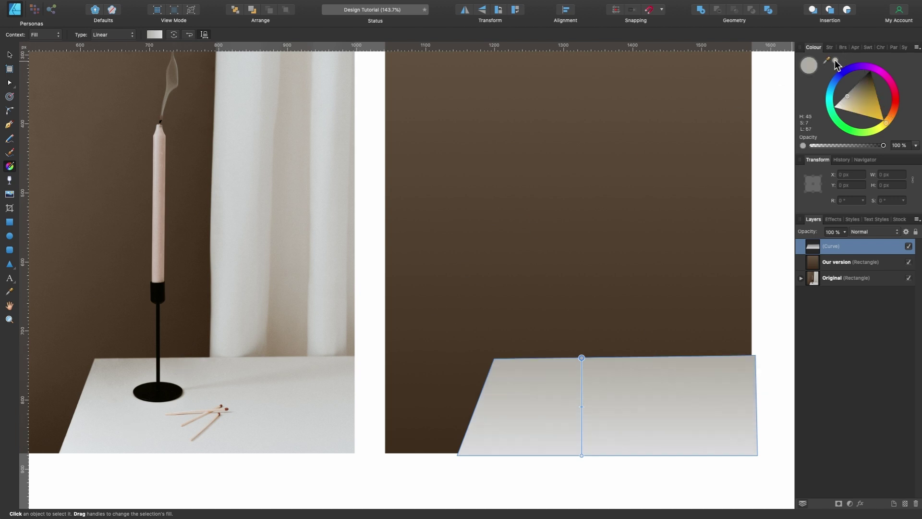
- Clip the tabletop curve inside the Our version rectangle so its overhanging right and lower edges are hidden
scroll(658, 296, "down", 2)
scroll(658, 296, "right", 1)
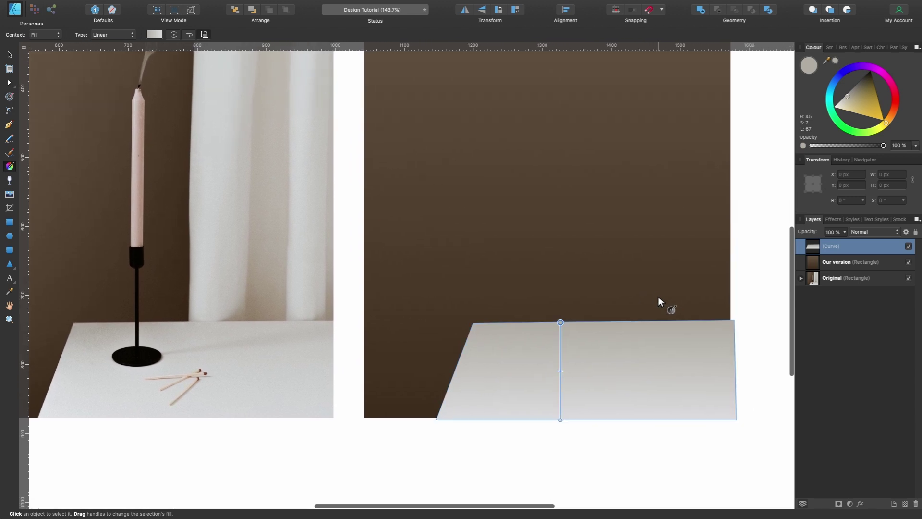
scroll(658, 301, "up", 4)
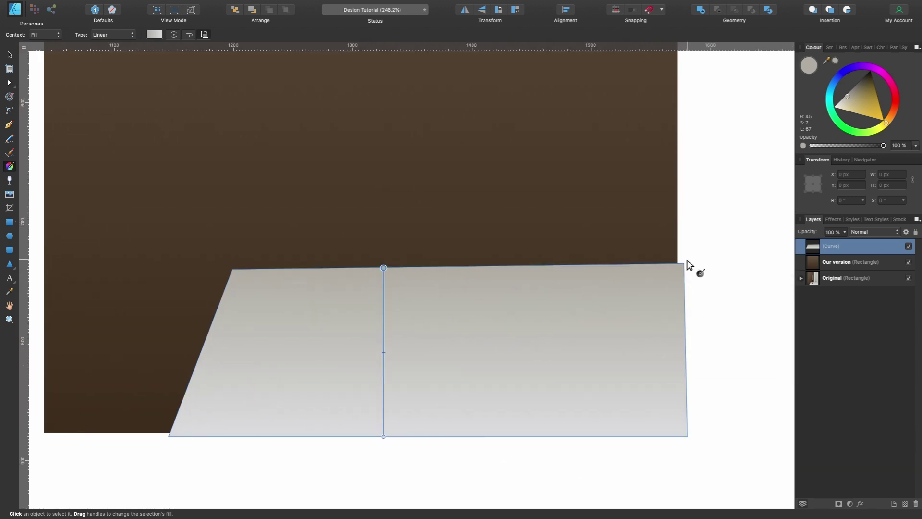
scroll(692, 358, "down", 4)
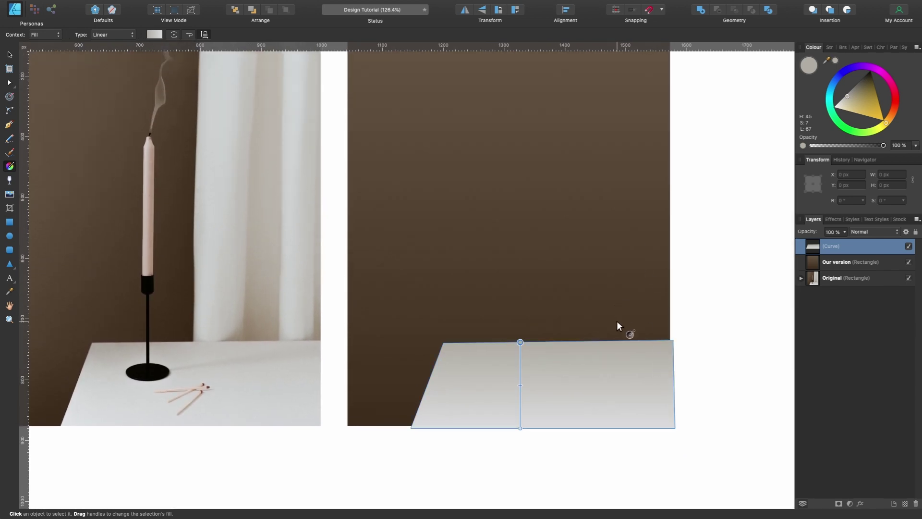
key("v")
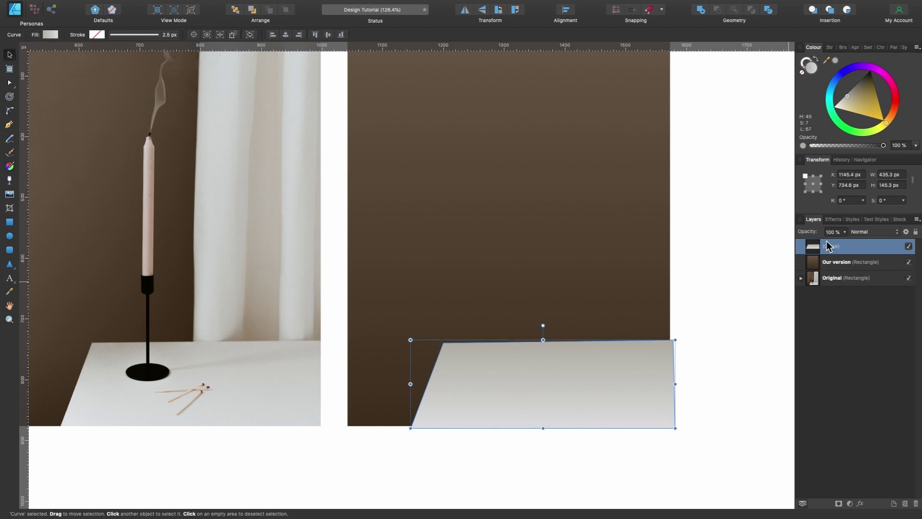
left_click_drag(830, 252, 855, 268)
scroll(710, 358, "up", 5)
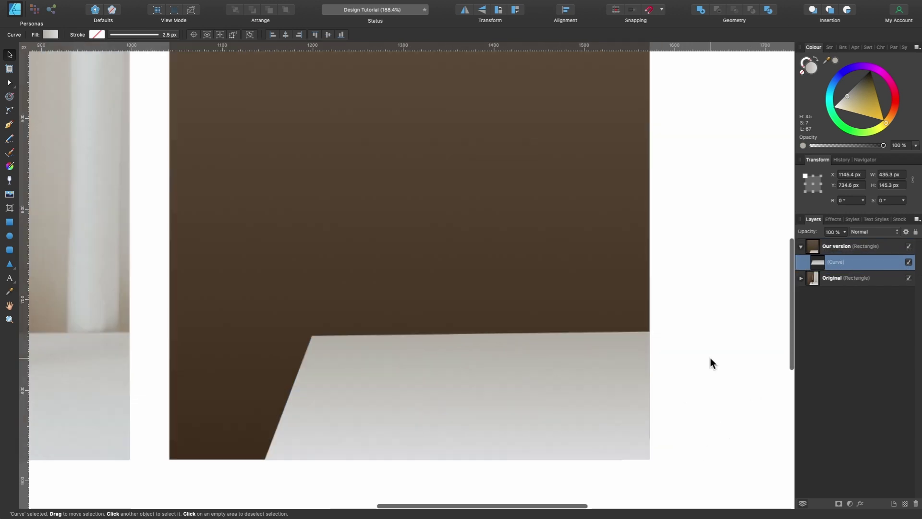
scroll(641, 352, "down", 6)
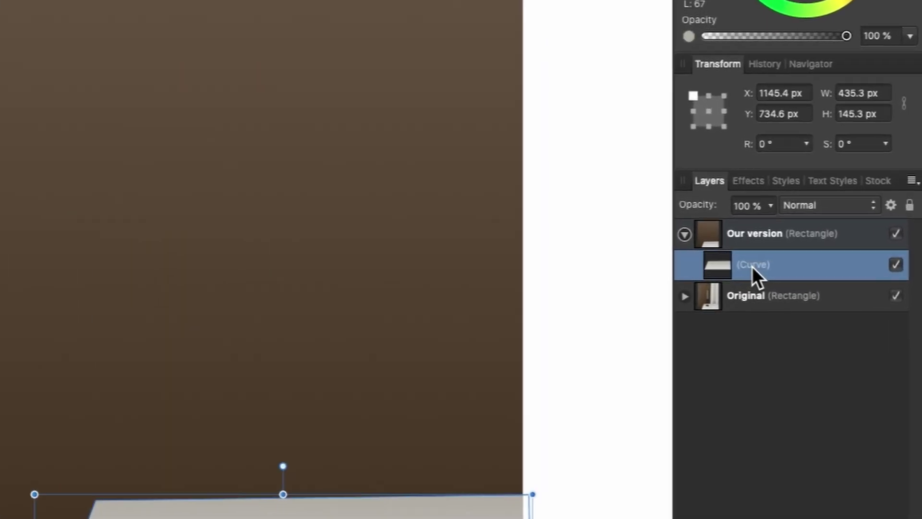
- Name the clipped tabletop curve Table and collapse the Our version layer
double_click(752, 266)
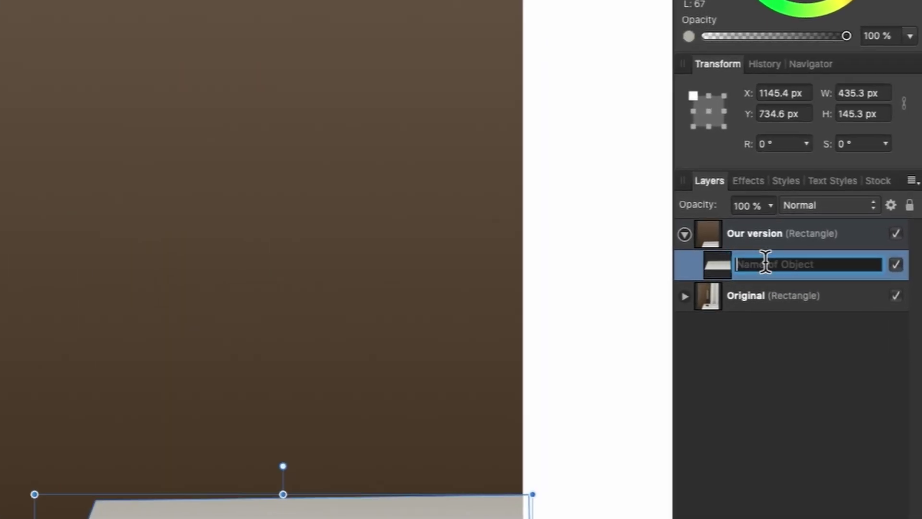
type("Table")
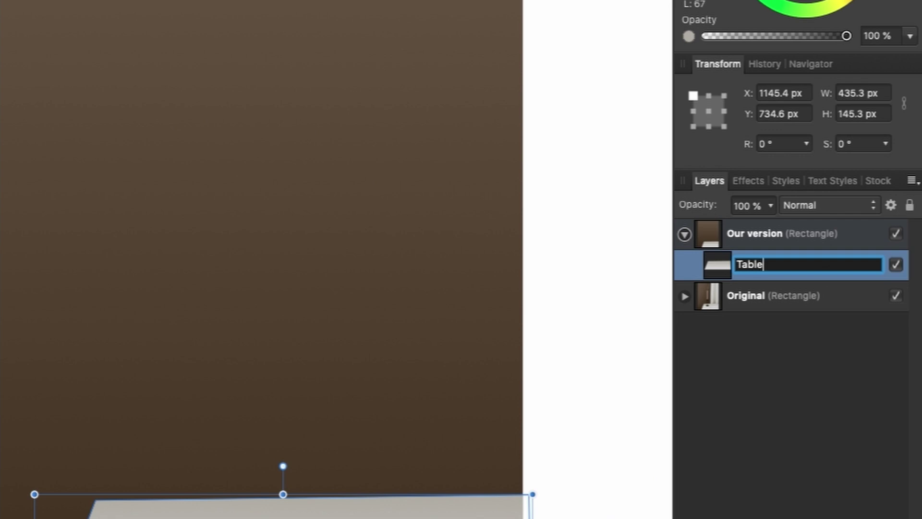
key("Return")
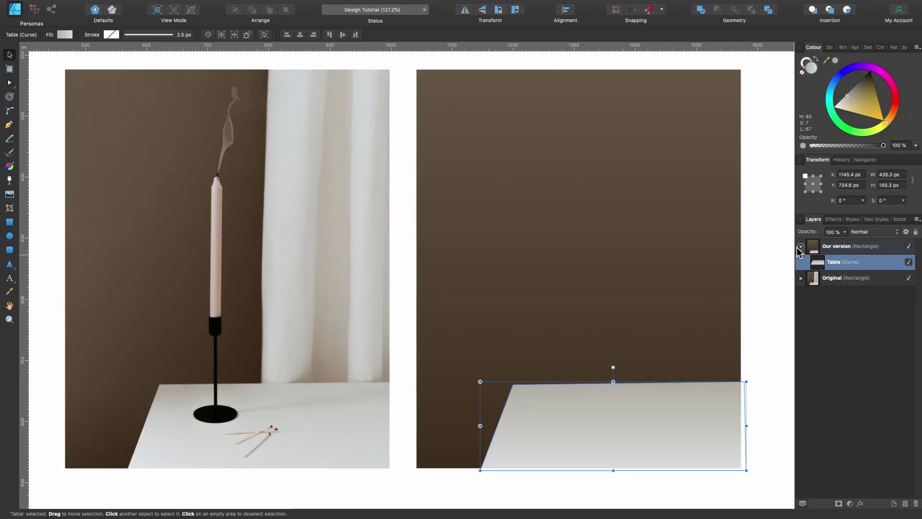
left_click(800, 247)
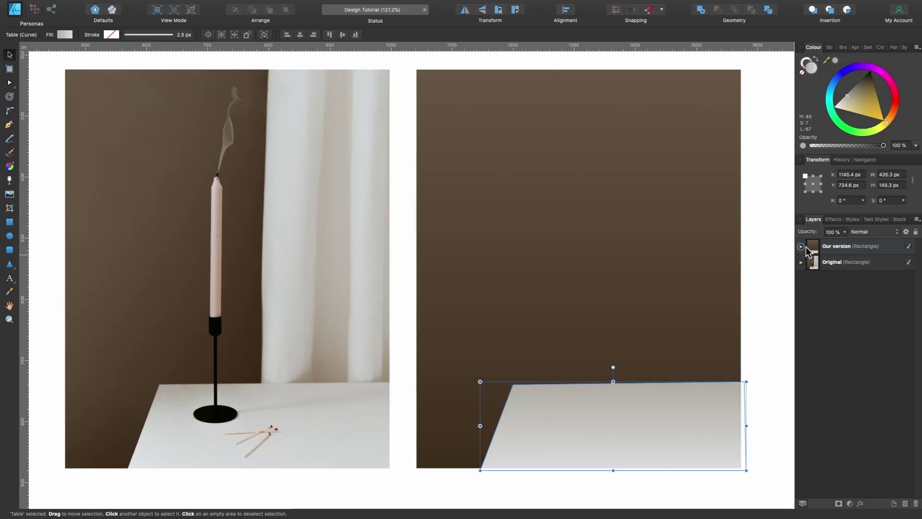
- Draw an ellipse outward from its centre over the black candle holder base in the photo, about 71 by 24 px
left_click(215, 393)
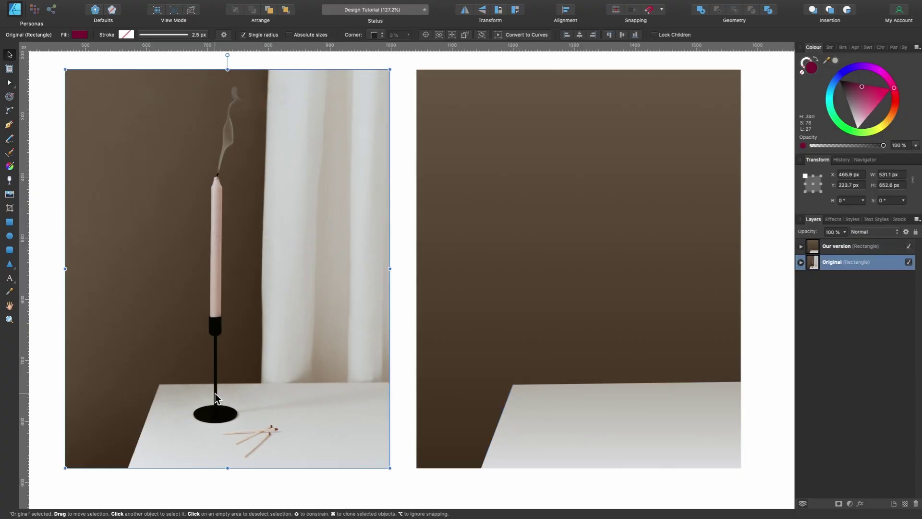
scroll(215, 392, "up", 5)
scroll(215, 392, "left", 3)
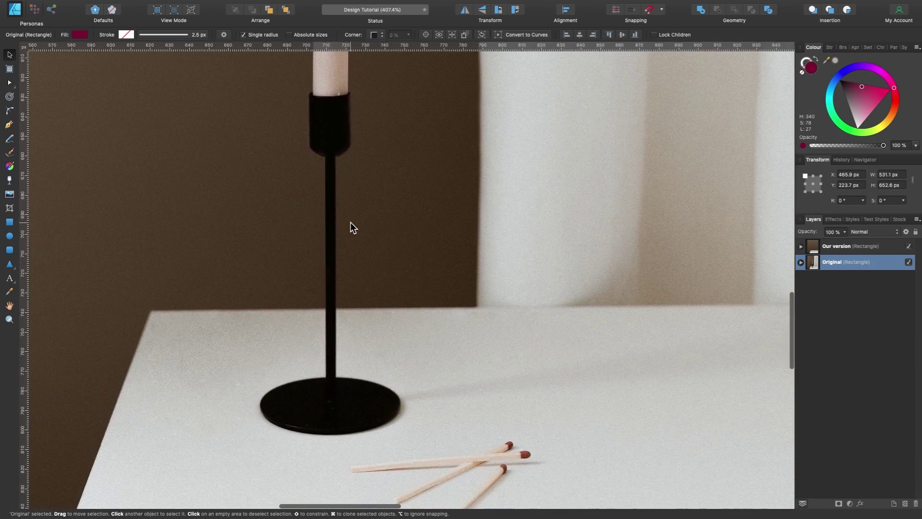
scroll(350, 222, "up", 2)
scroll(350, 221, "left", 1)
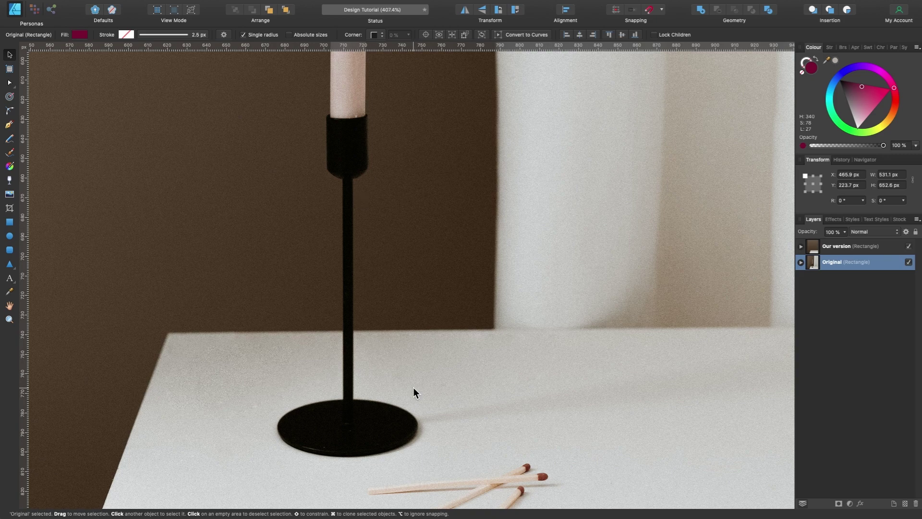
scroll(413, 387, "up", 5)
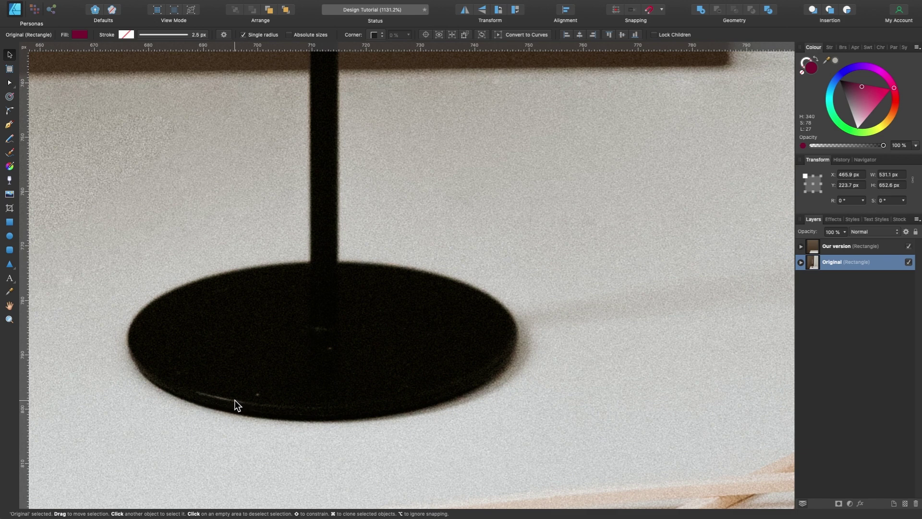
left_click(9, 236)
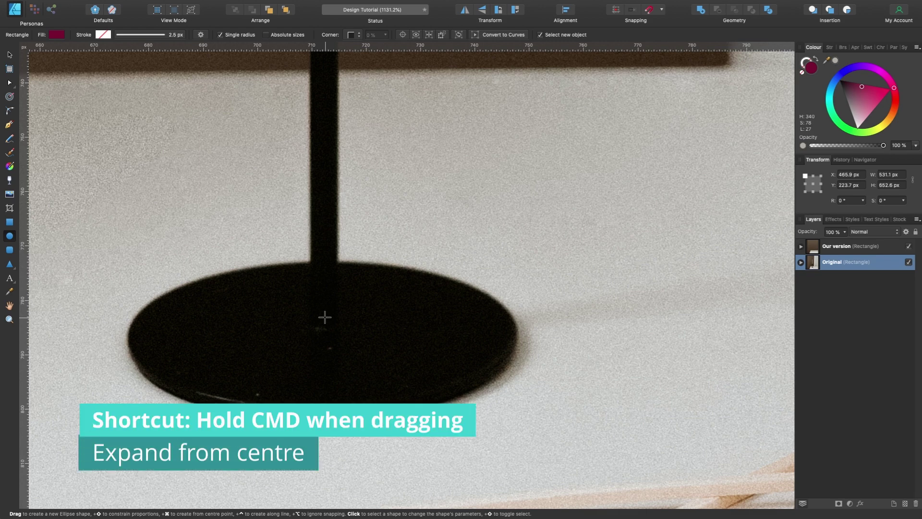
mouse_move(324, 317)
left_mouse_down()
mouse_move(414, 329)
mouse_move(473, 323)
mouse_move(516, 358)
mouse_move(519, 383)
left_mouse_up()
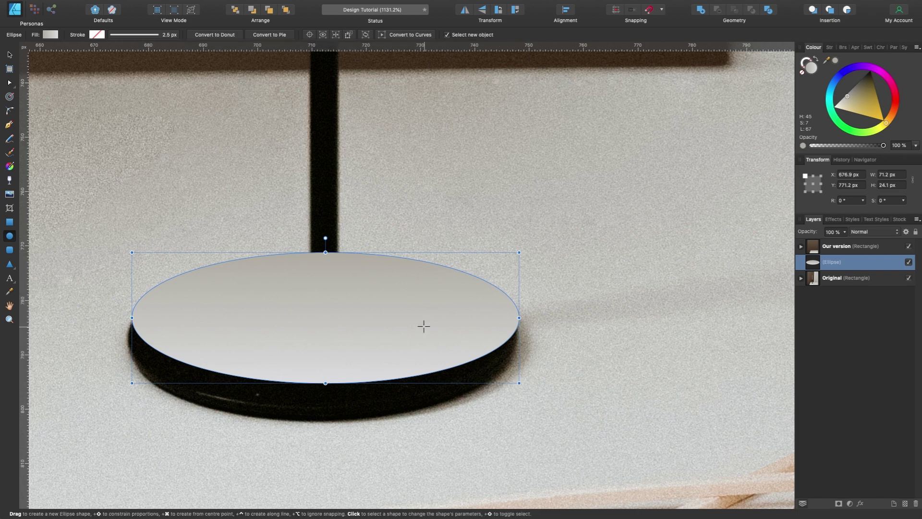
- Lower the ellipse to a Y position of about 772.7 px and stretch its lower edge to a height of about 26.9 px
key("v")
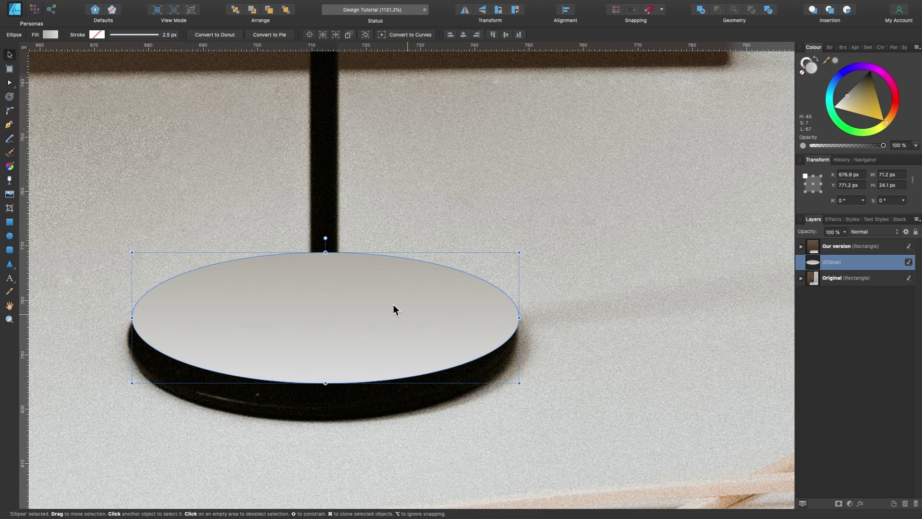
left_click_drag(344, 290, 347, 298)
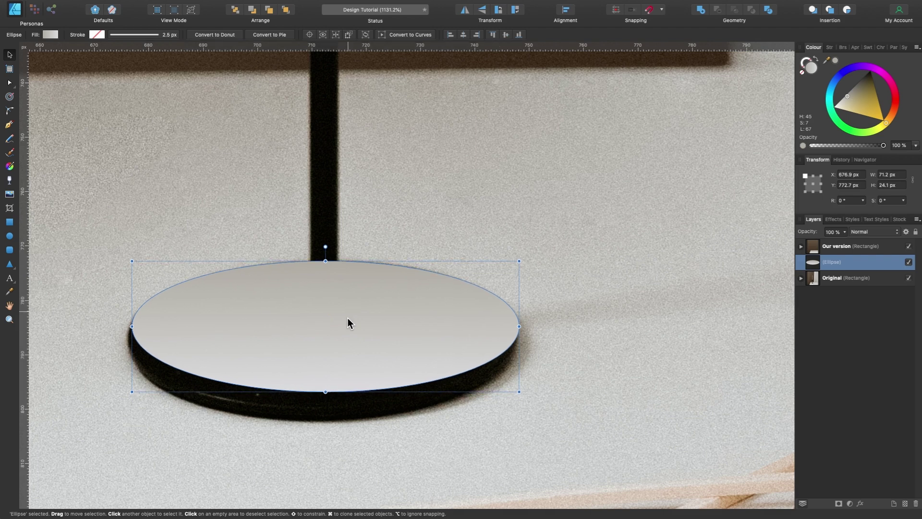
left_click_drag(326, 390, 325, 405)
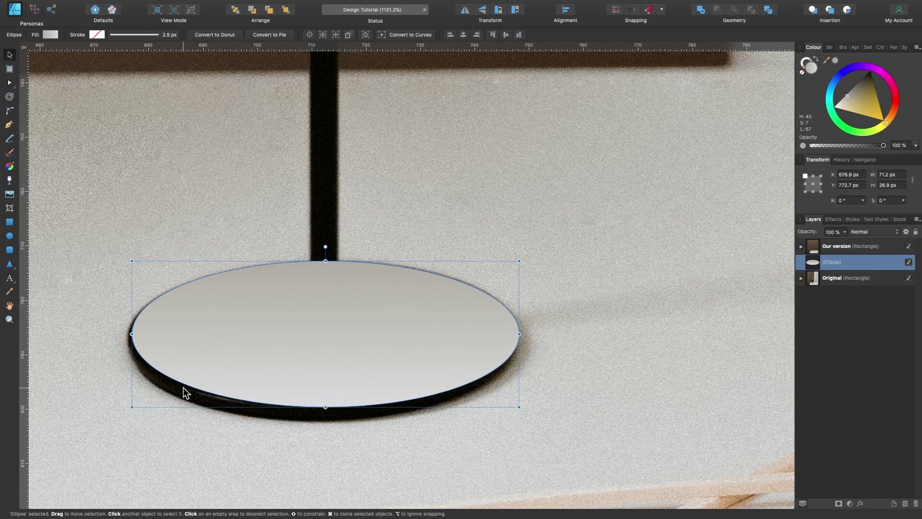
- Fine-tune the ellipse's side and lower edges to the base's top face, making it about 71.3 by 27.3 px
scroll(183, 388, "up", 4)
scroll(347, 343, "down", 3)
scroll(347, 343, "right", 3)
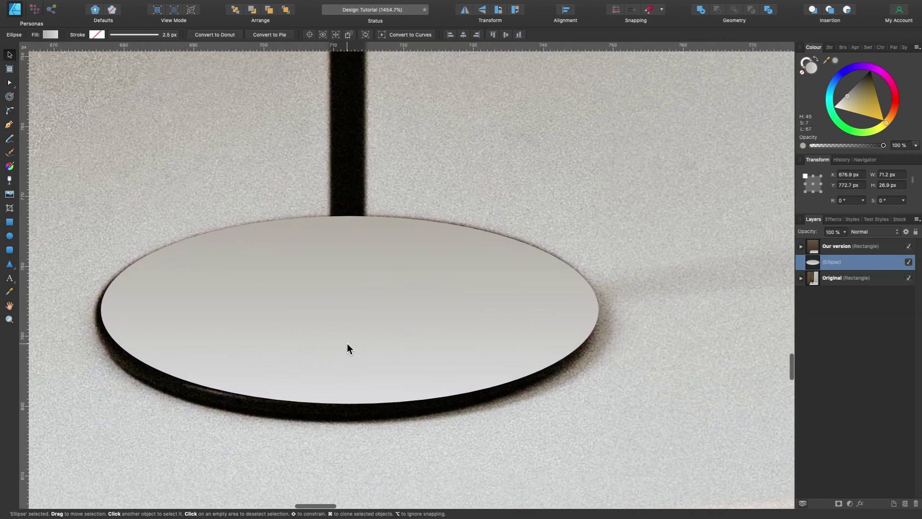
mouse_move(591, 306)
left_mouse_down()
mouse_move(572, 307)
mouse_move(588, 303)
left_mouse_up()
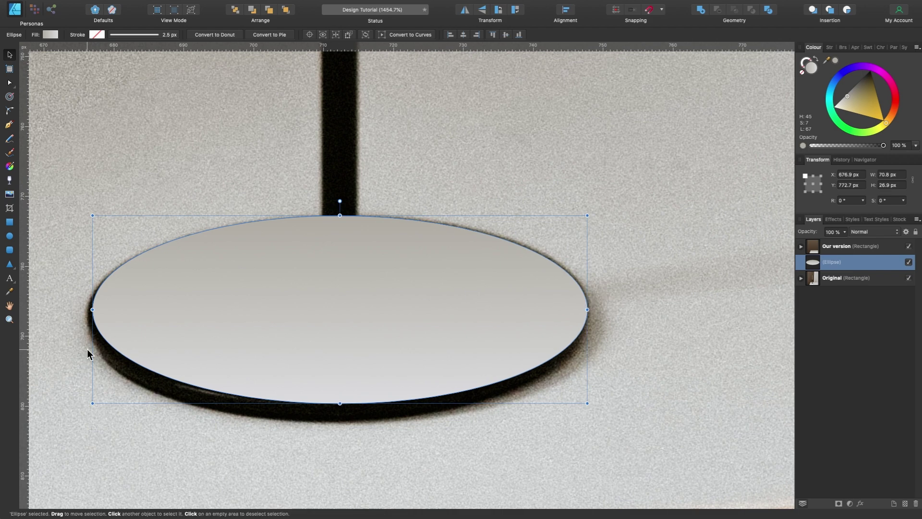
left_click_drag(92, 309, 86, 312)
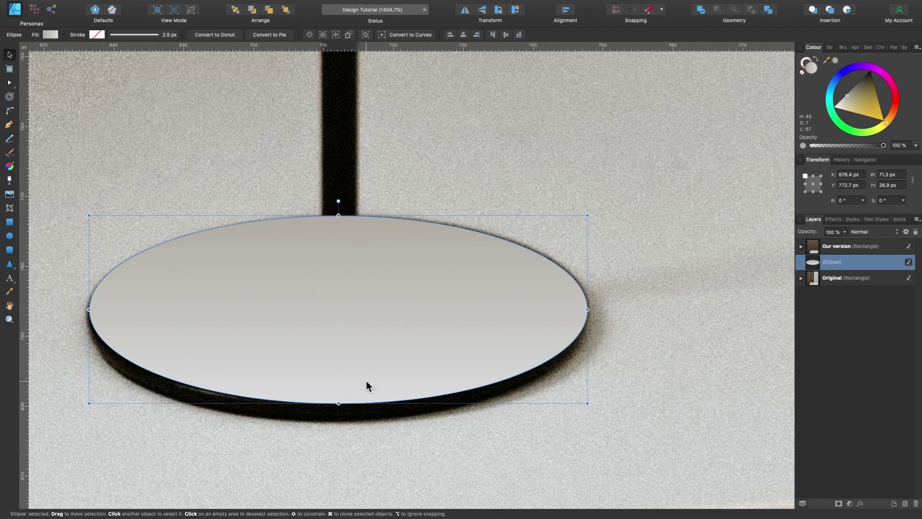
left_click_drag(339, 403, 339, 406)
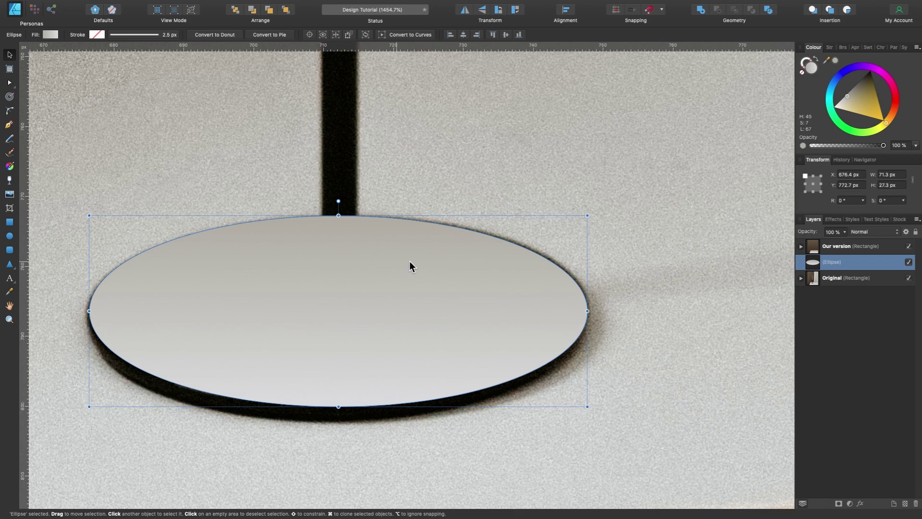
- Move the ellipse layer above Our version and duplicate it
left_click_drag(831, 260, 811, 240)
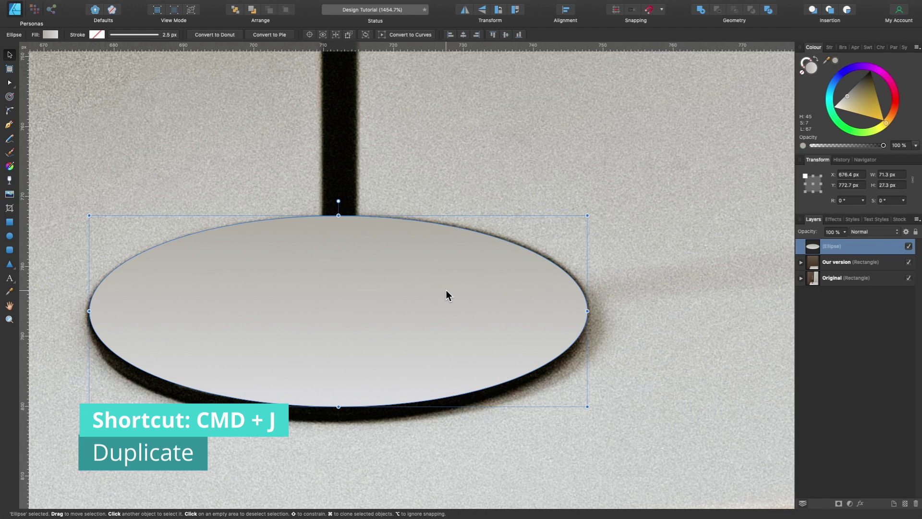
key("super+j")
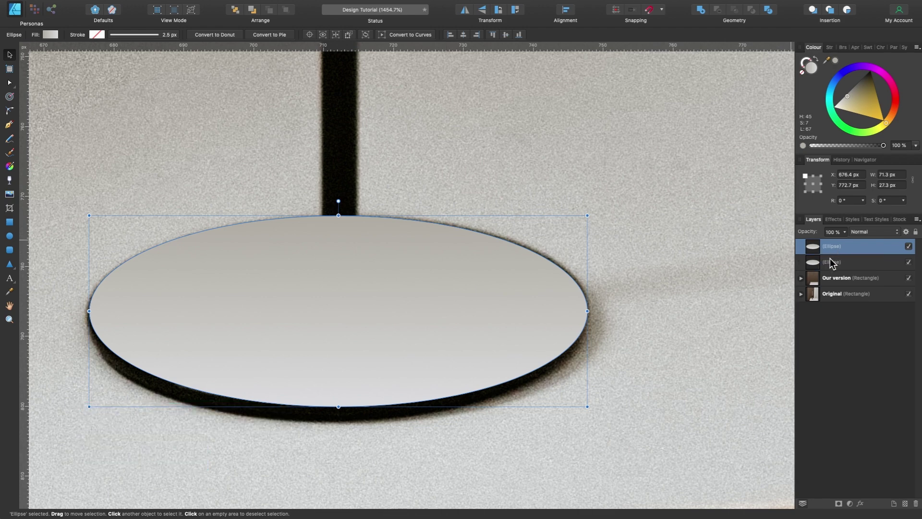
- Shift the lower ellipse copy straight down to a Y position of about 774.9 px and fill it dark grey, H 45, S 0, L 32
double_click(832, 262)
left_click(834, 248)
left_click(836, 262)
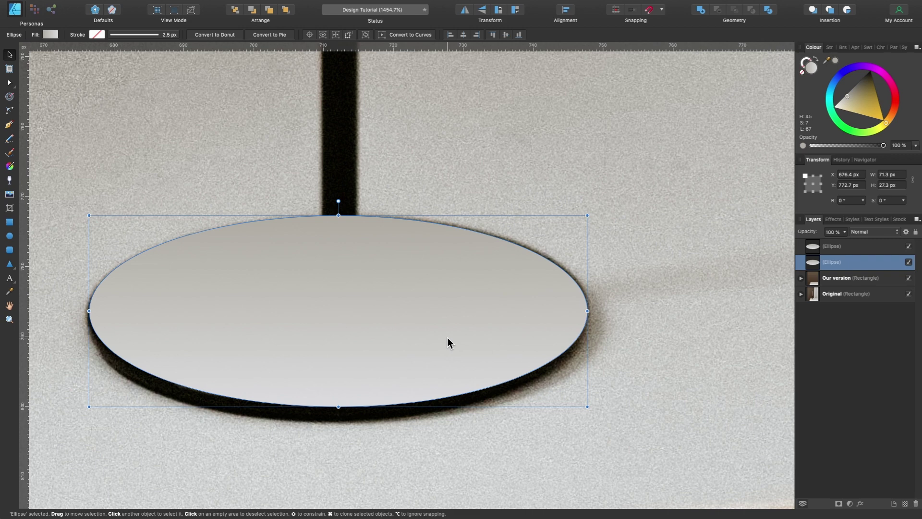
left_click_drag(448, 337, 447, 353)
left_click_drag(852, 99, 858, 82)
- Convert the dark grey lower ellipse of the candle holder's base to curves
scroll(600, 333, "up", 9)
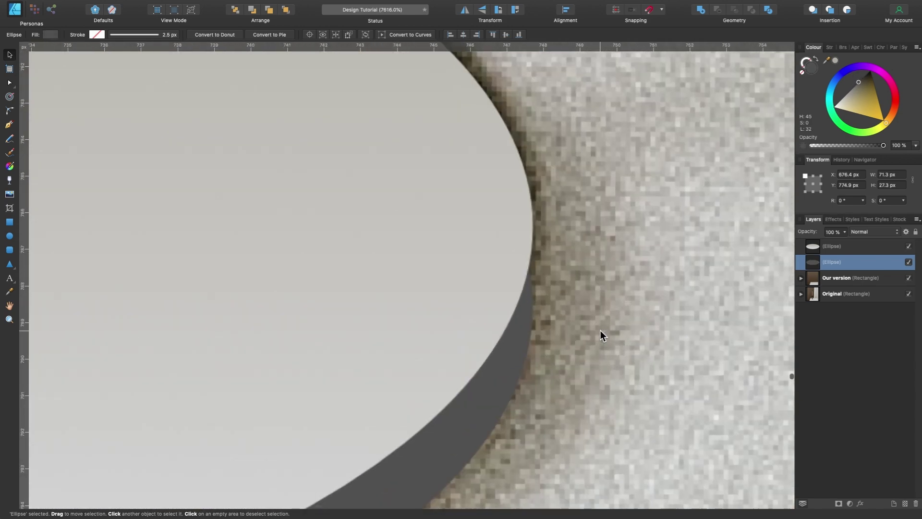
scroll(532, 294, "up", 3)
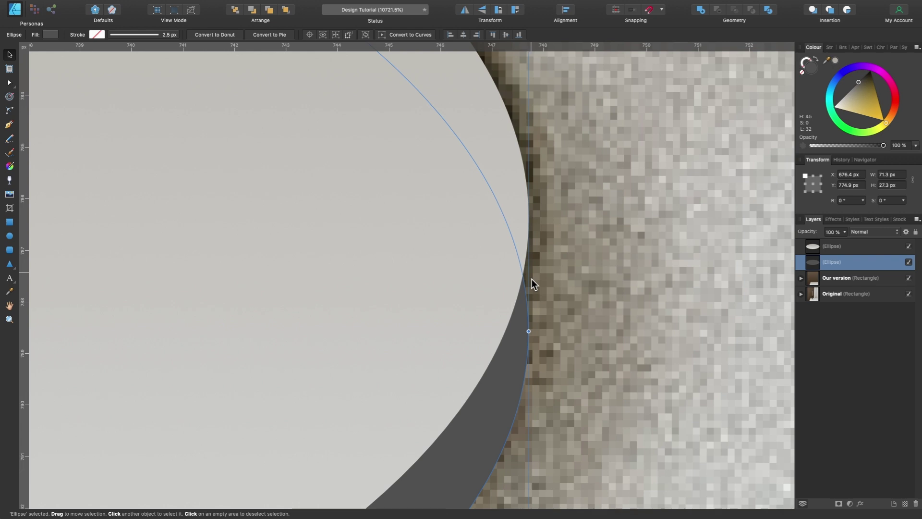
scroll(532, 306, "down", 5)
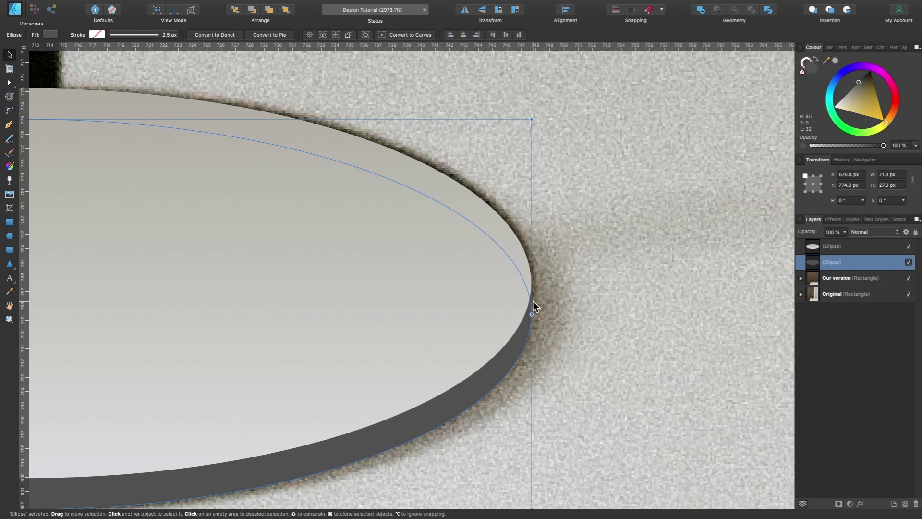
key("a")
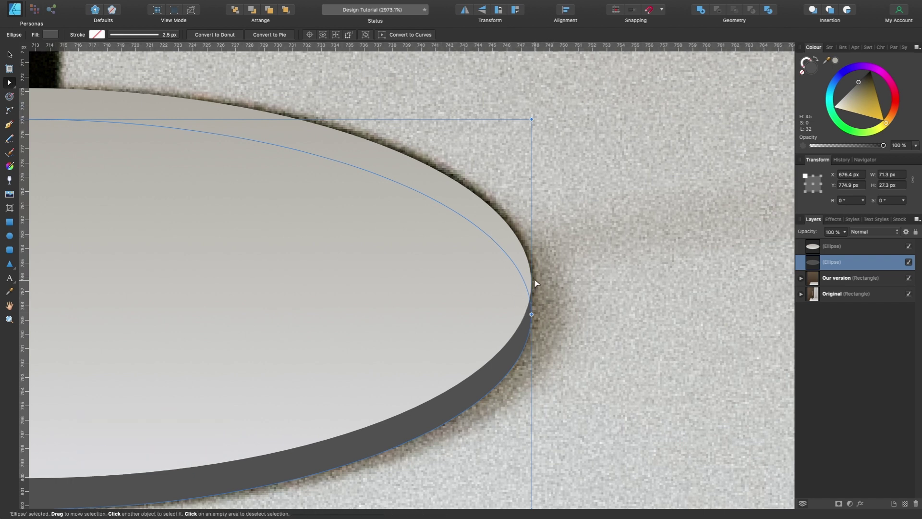
key("p")
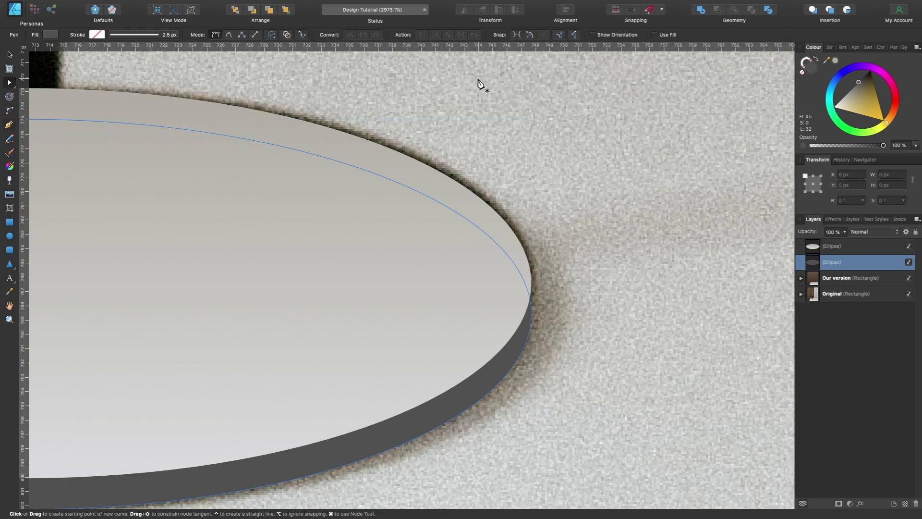
key("v")
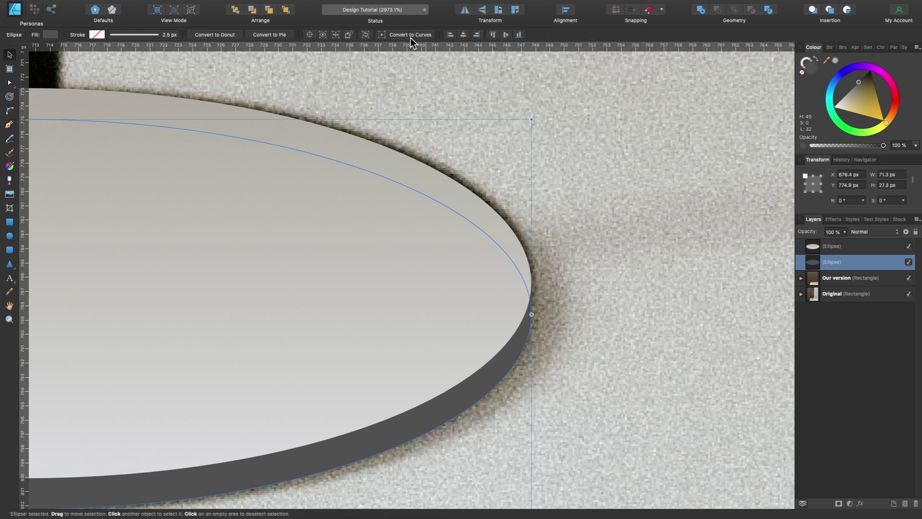
left_click(397, 38)
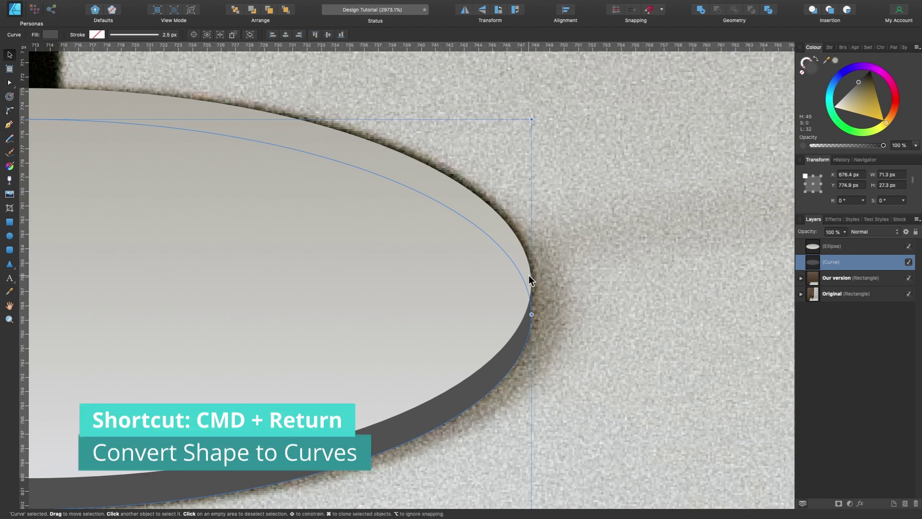
- Add a node just above the grey curve's right-hand node, make it sharp and move it slightly up towards the top ellipse's edge
key("a")
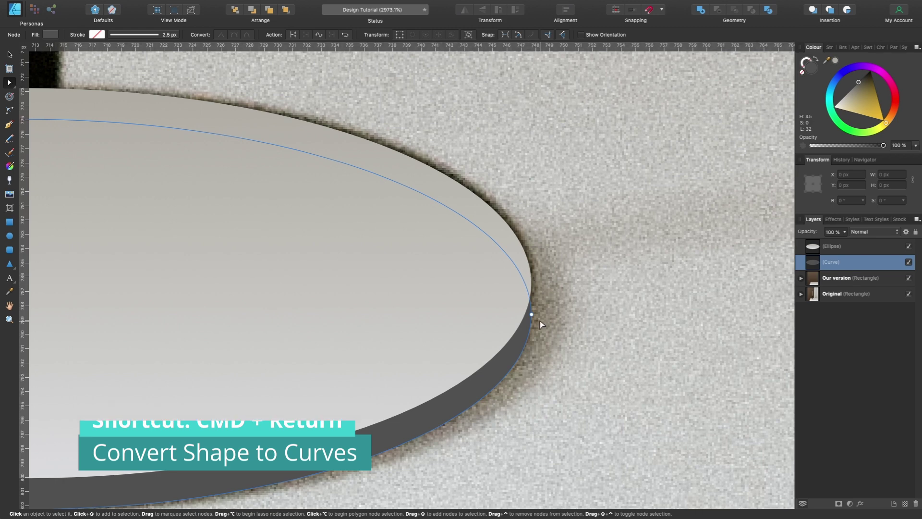
scroll(532, 315, "up", 5)
left_click(518, 302)
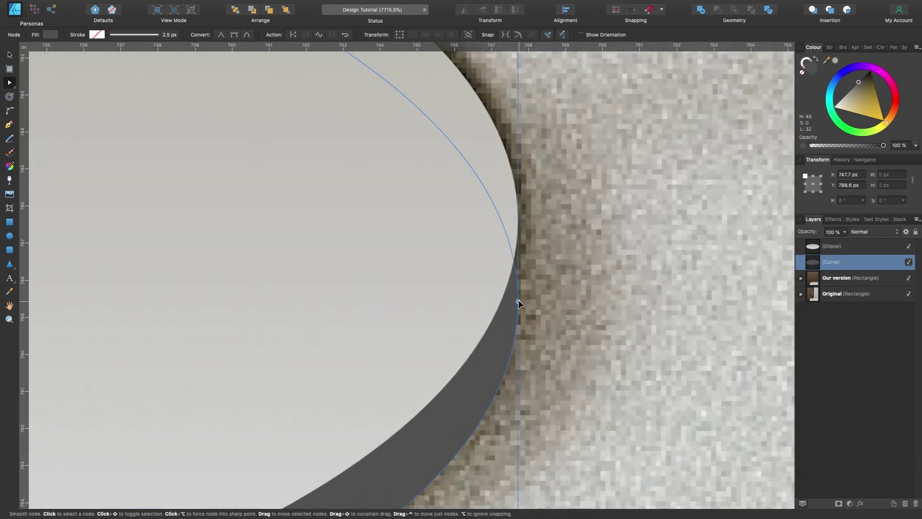
left_click(505, 231)
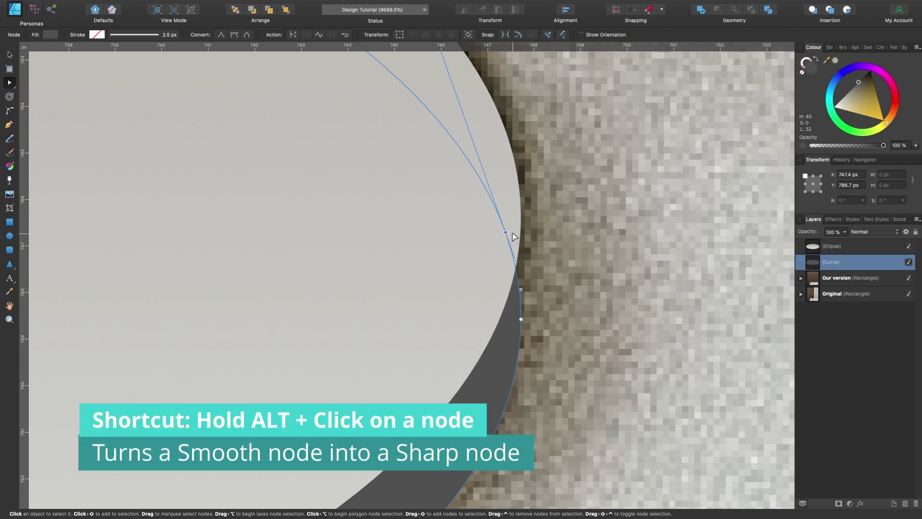
left_click(505, 232, "alt")
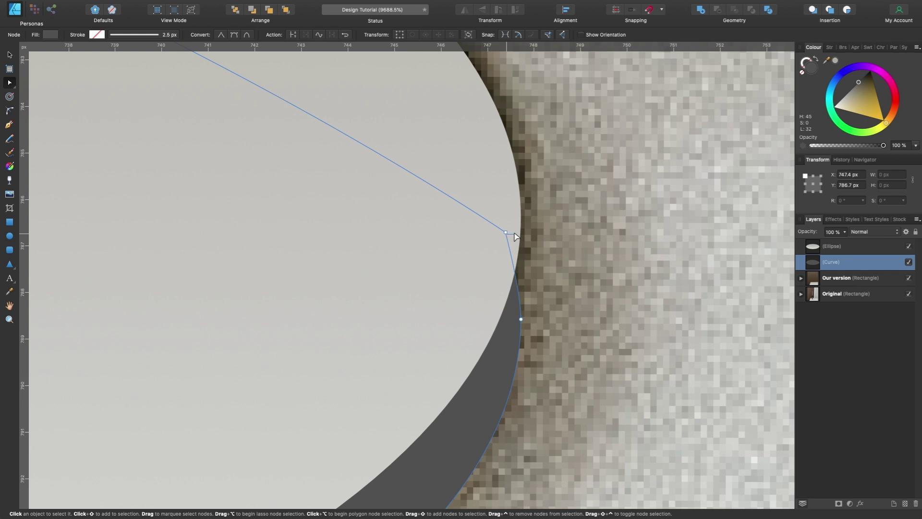
left_click(516, 234)
mouse_move(506, 234)
left_mouse_down()
mouse_move(522, 224)
mouse_move(511, 221)
left_mouse_up()
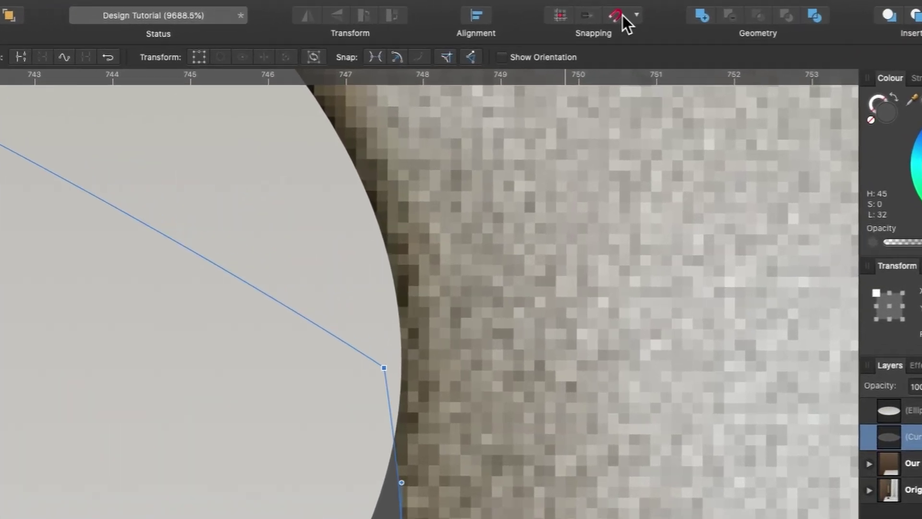
- Enable snapping and snap the sharp node to the top ellipse's right extreme at X 747.7 px, Y 786.4 px
left_click(613, 16)
left_click(636, 15)
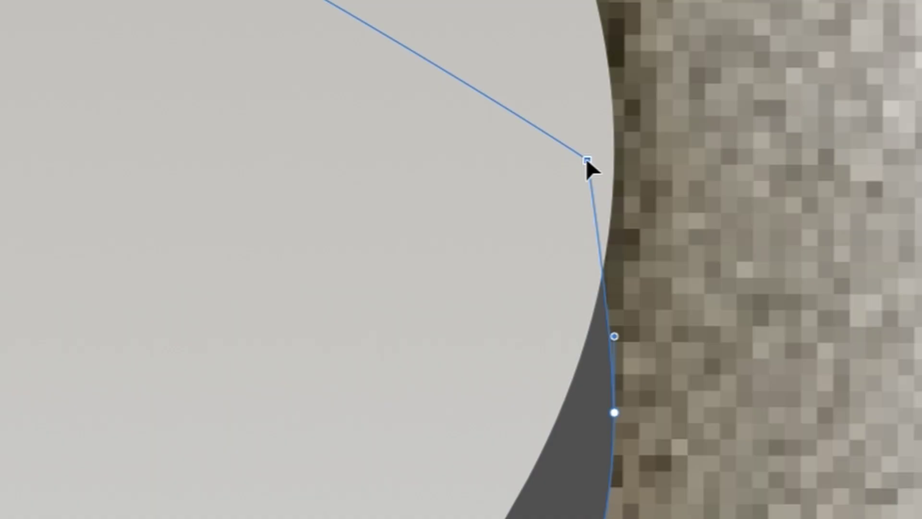
left_click_drag(512, 221, 521, 221)
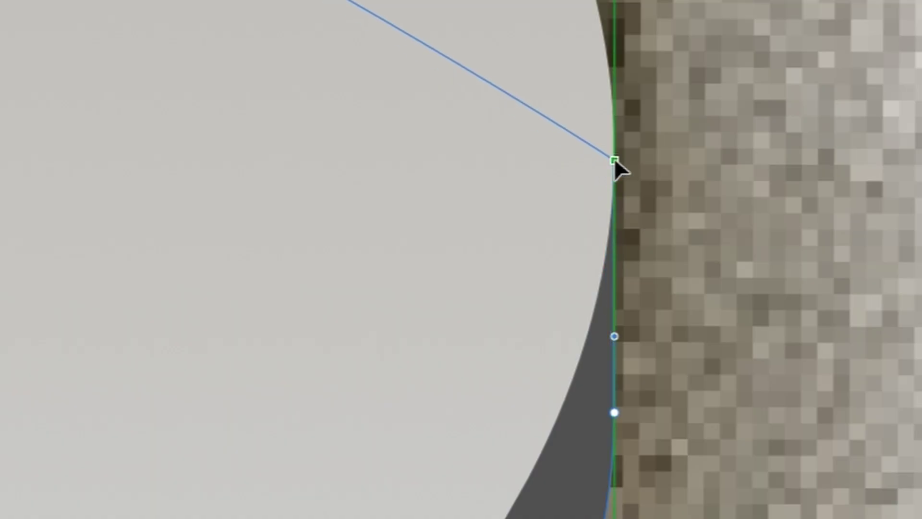
mouse_move(614, 161)
left_mouse_down()
mouse_move(614, 142)
mouse_move(611, 158)
left_mouse_up()
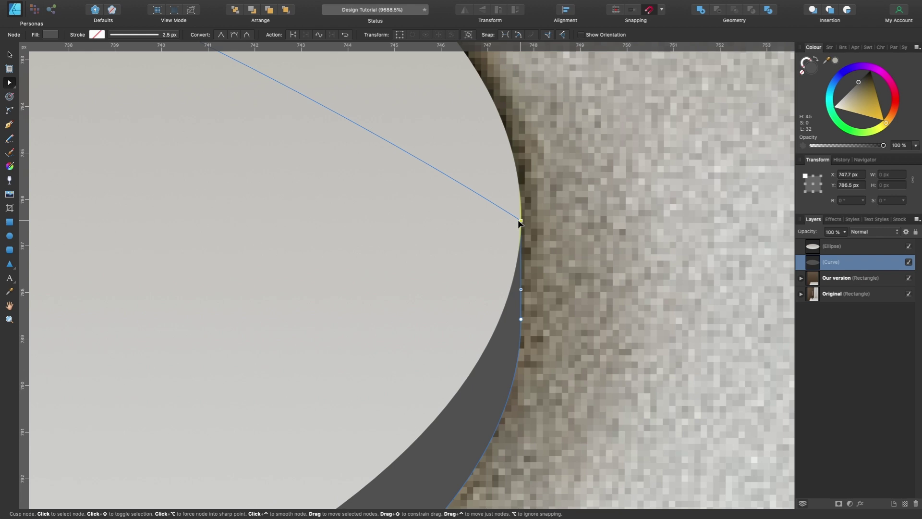
left_click_drag(521, 220, 520, 220)
scroll(521, 220, "down", 6)
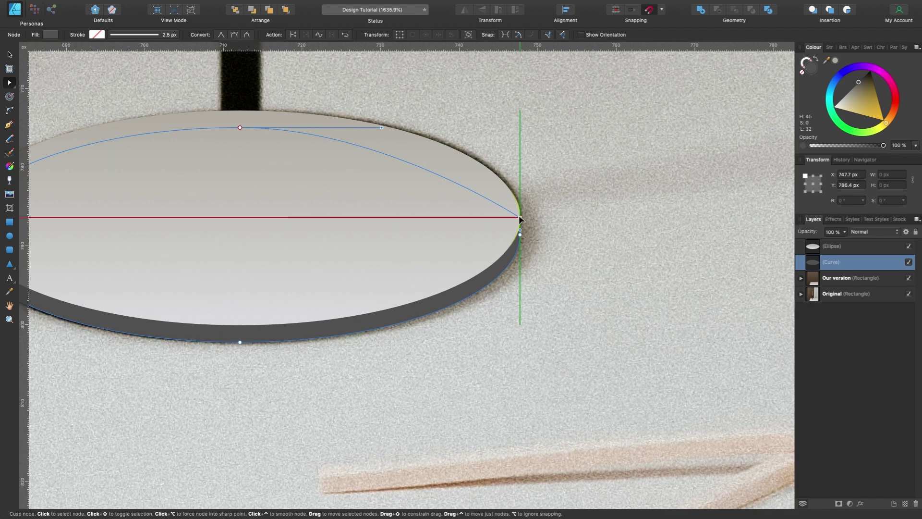
left_click_drag(520, 219, 520, 219)
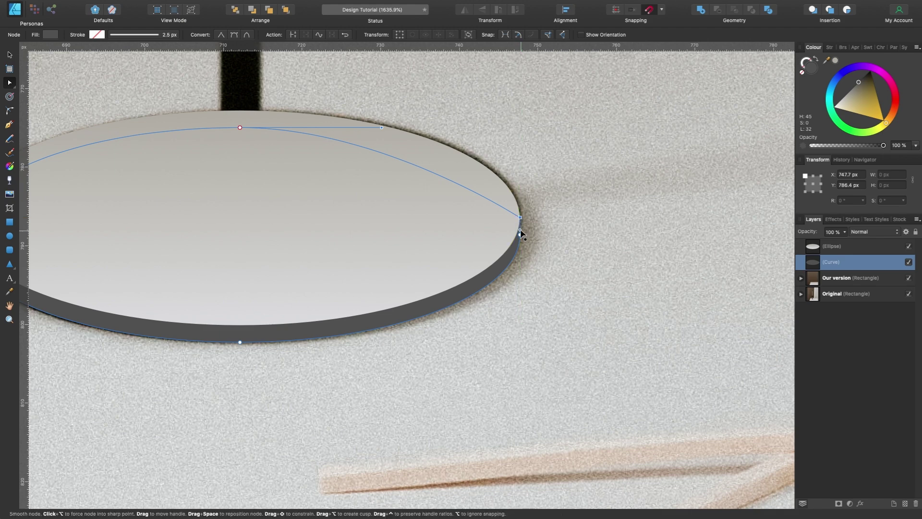
- Add a node above the curve's left-hand node, make it sharp and snap it to the top ellipse's left extreme
scroll(520, 220, "up", 4)
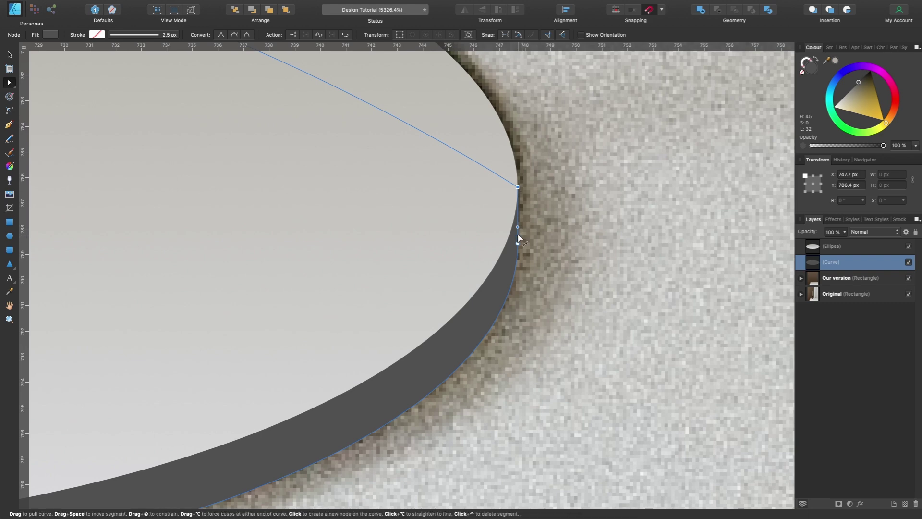
scroll(518, 235, "left", 20)
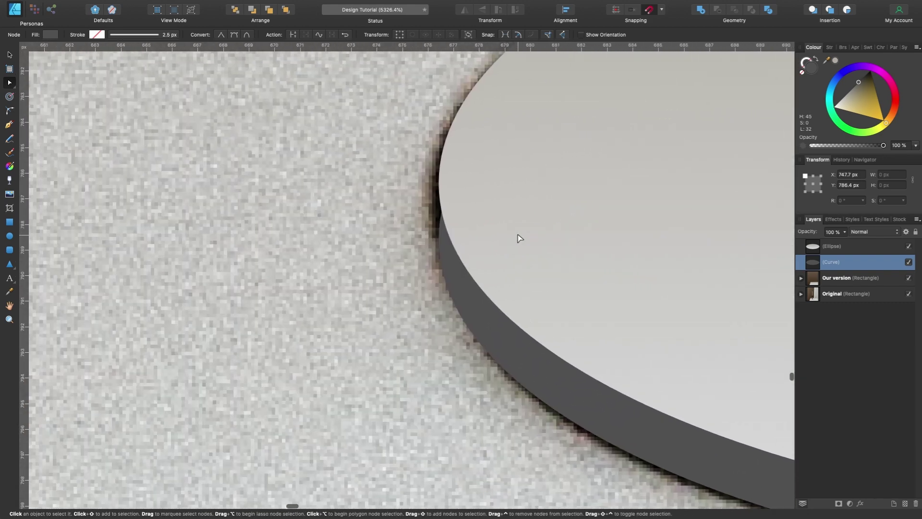
scroll(518, 235, "up", 2)
scroll(518, 235, "up", 2)
left_click(264, 202)
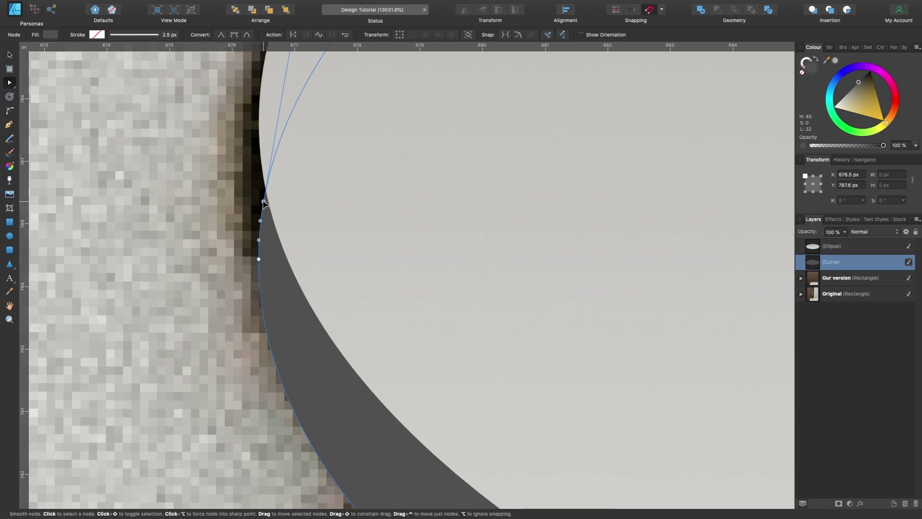
left_click(264, 202, "alt")
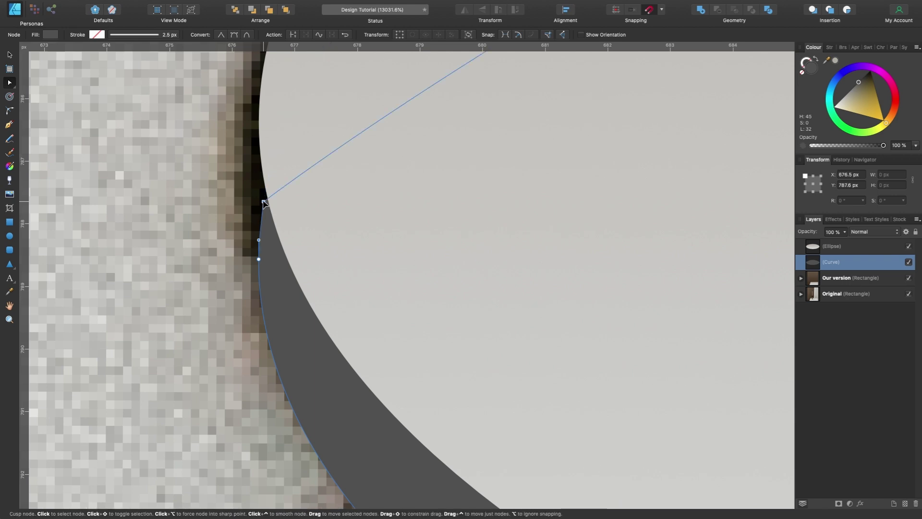
left_click_drag(264, 201, 259, 123)
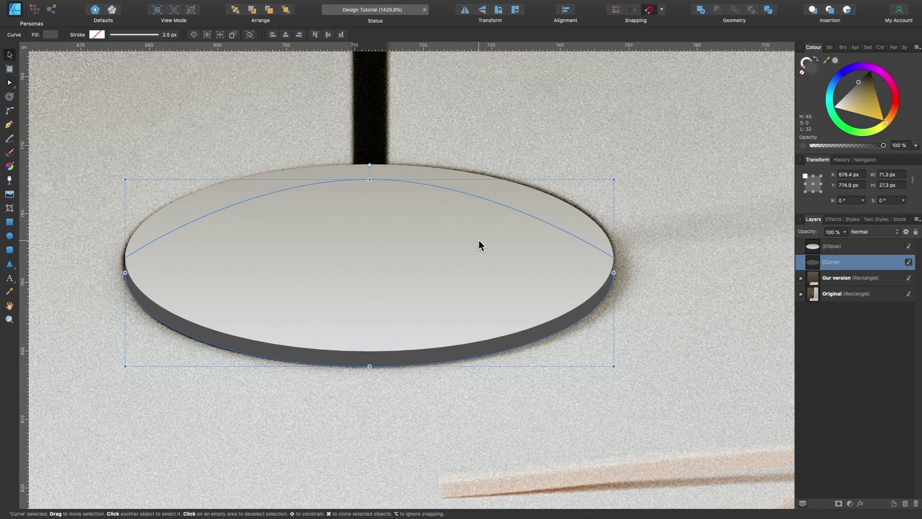
- Fill the base's top ellipse near-black with H 45, S 0, L 14 and the lower curve pure black with L 0
key("v")
left_click(464, 211)
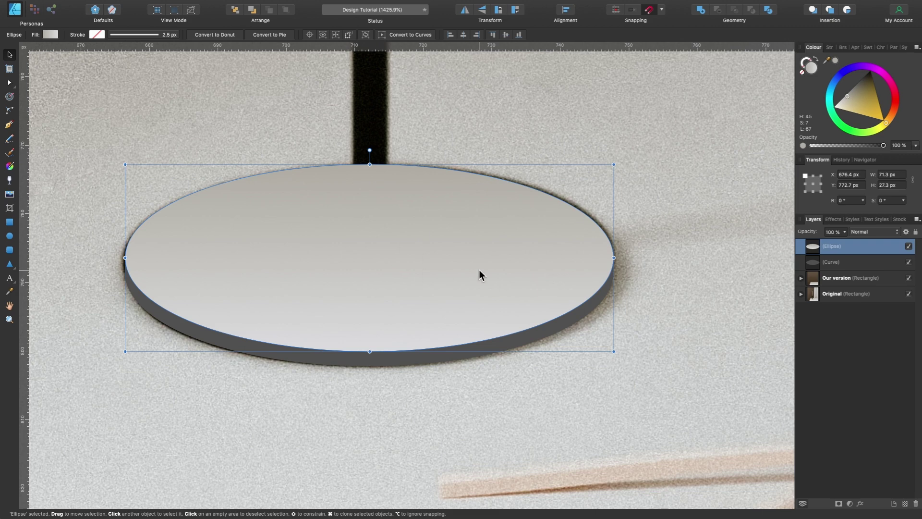
mouse_move(848, 95)
left_mouse_down()
mouse_move(869, 57)
mouse_move(863, 72)
left_mouse_up()
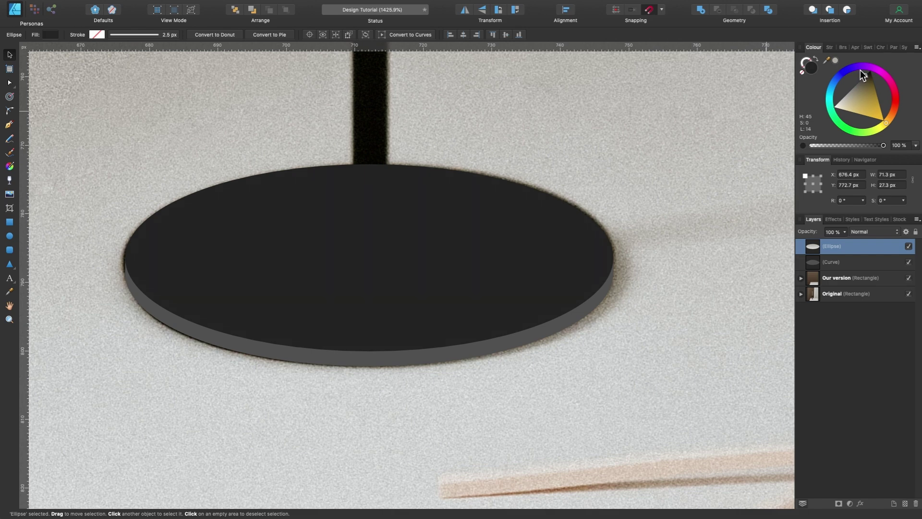
left_click(451, 356)
left_click_drag(864, 90, 863, 47)
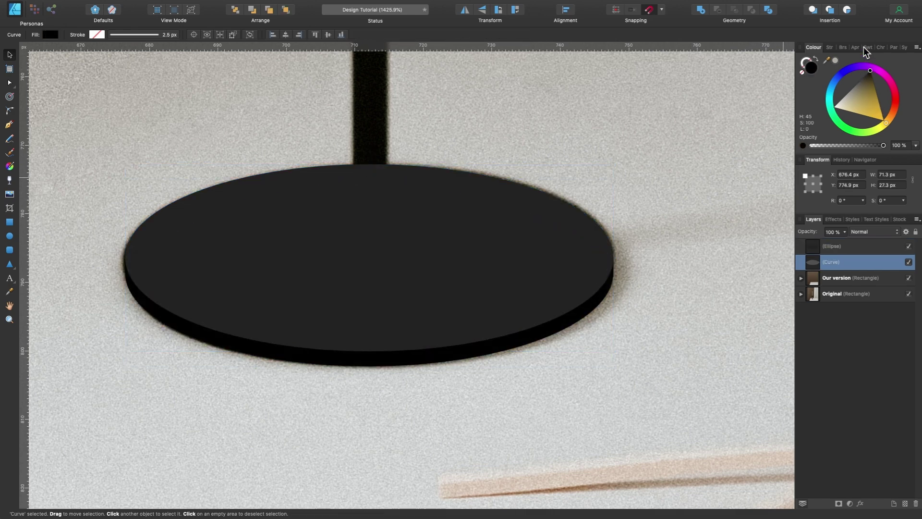
- Group the ellipse and curve layers and name the group Base
left_click(840, 252)
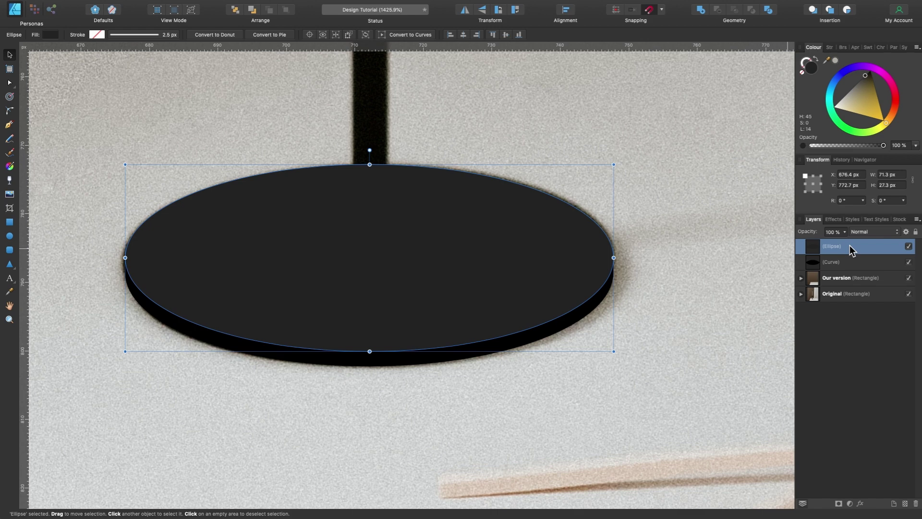
left_click(853, 260, "shift")
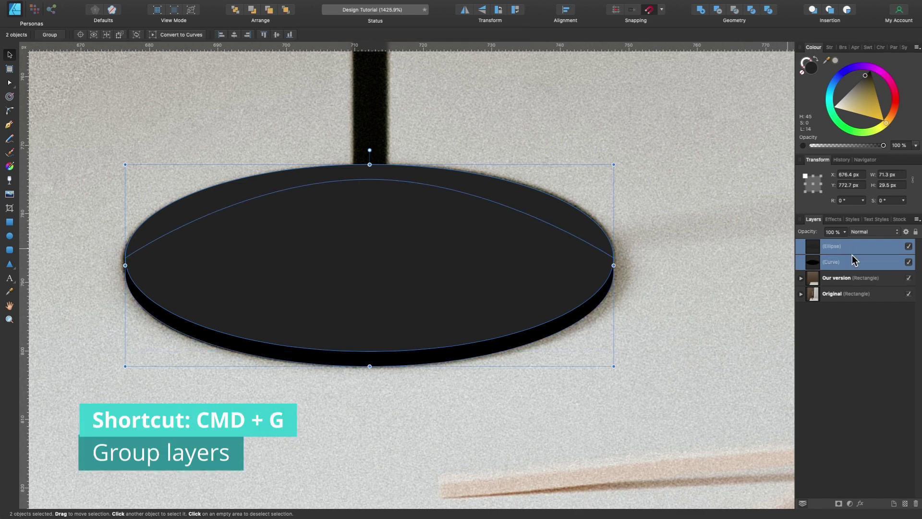
key("super+g")
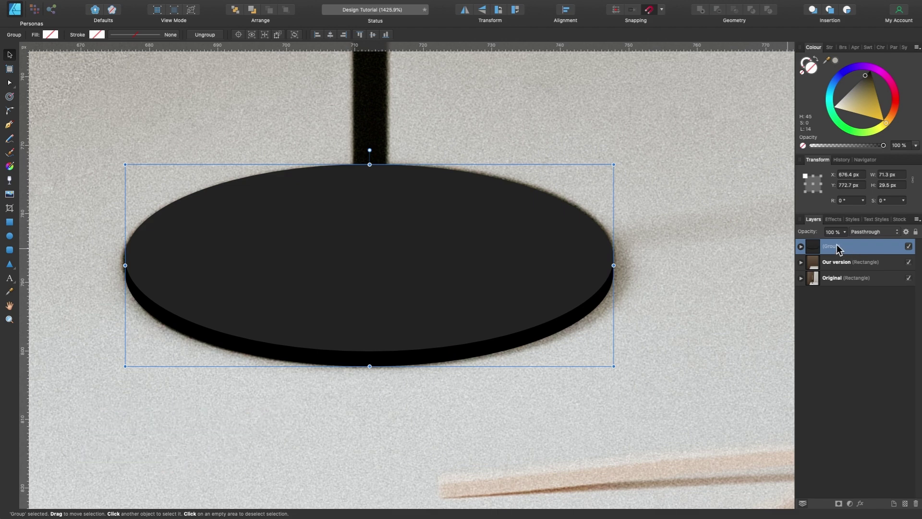
double_click(836, 247)
type("Base")
key("Return")
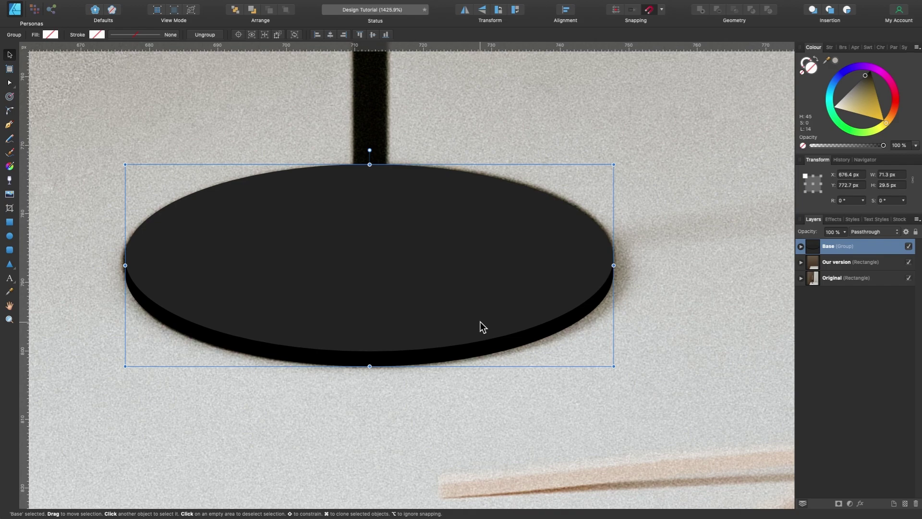
- Draw a rectangle about 5 by 1.7 px at the top of the holder's stem and fill it pink, H 338, S 100, L 50
scroll(411, 307, "down", 5)
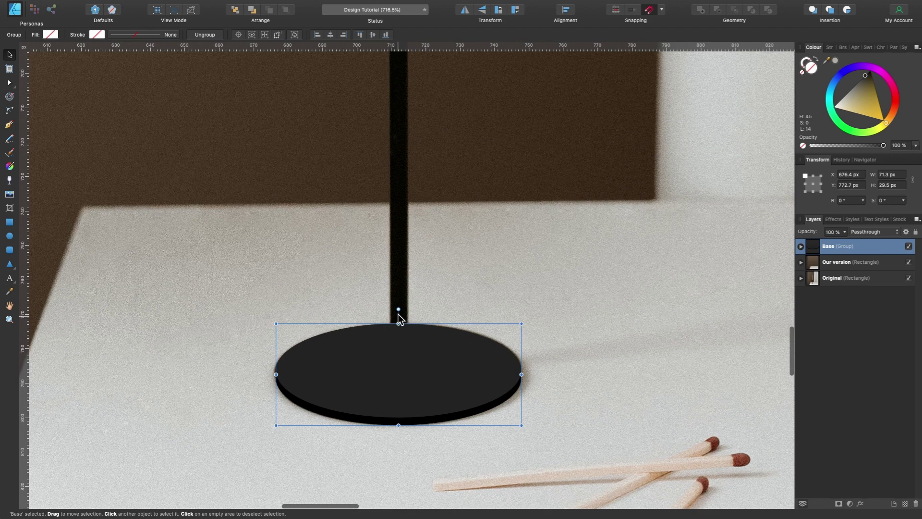
scroll(397, 240, "up", 5)
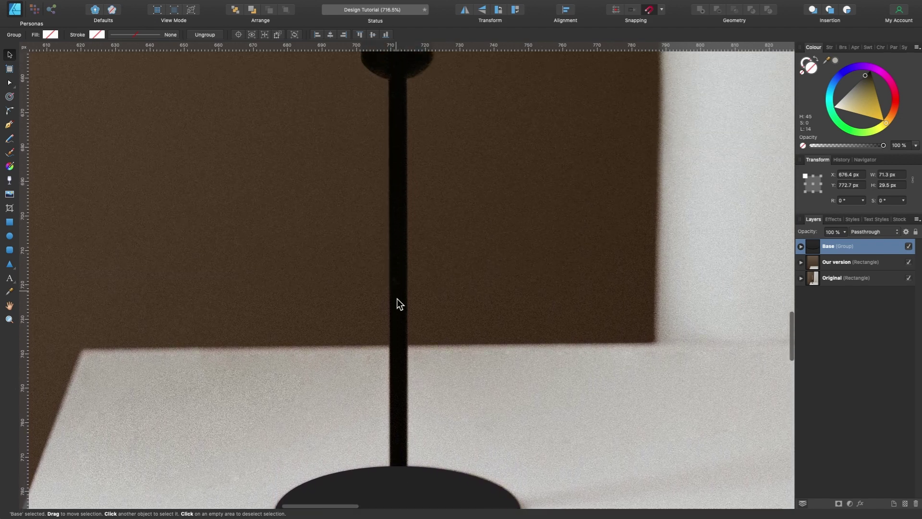
scroll(397, 277, "up", 2)
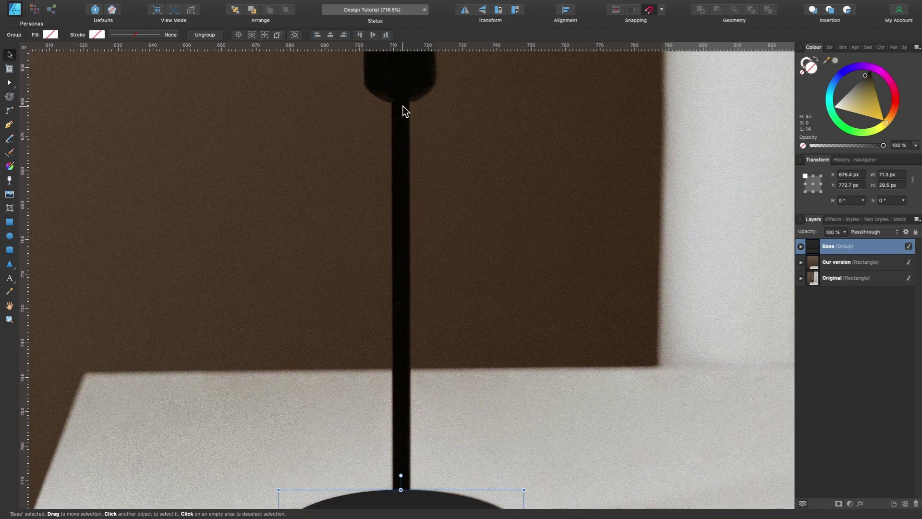
left_click(10, 222)
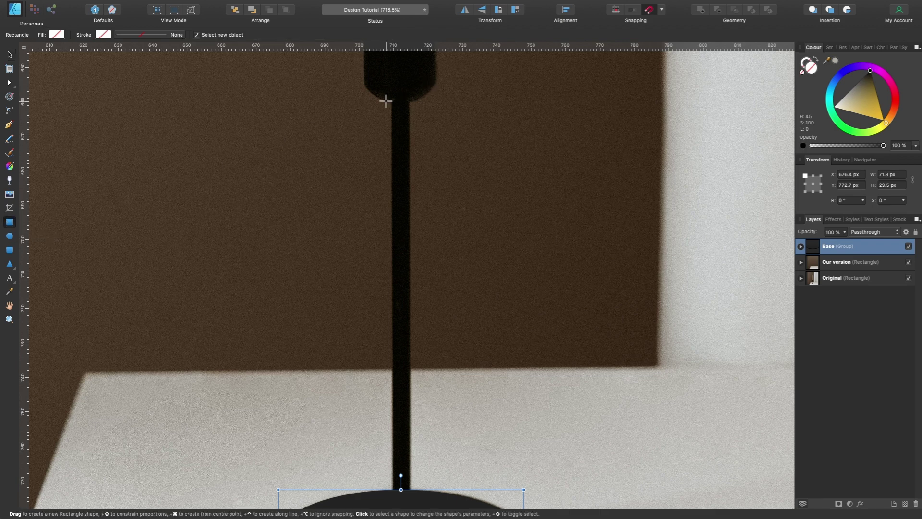
scroll(386, 101, "up", 5)
left_click_drag(398, 103, 440, 117)
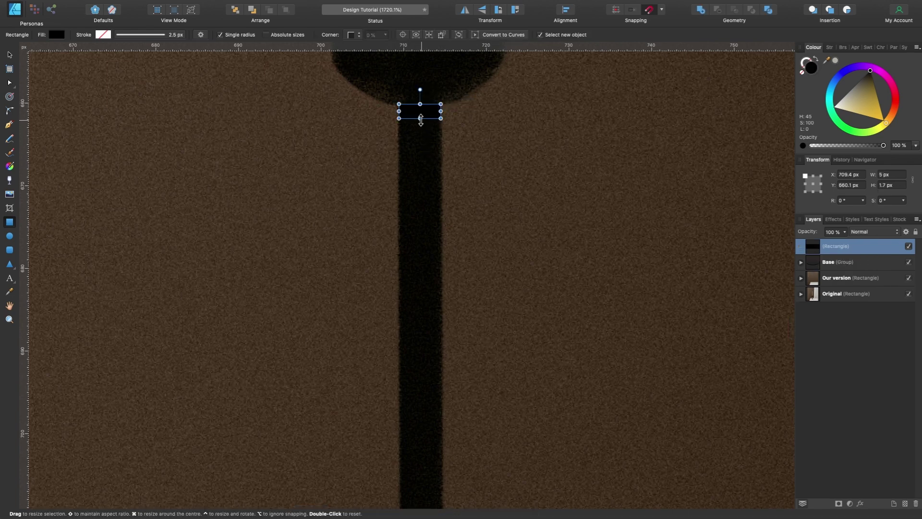
left_click(892, 87)
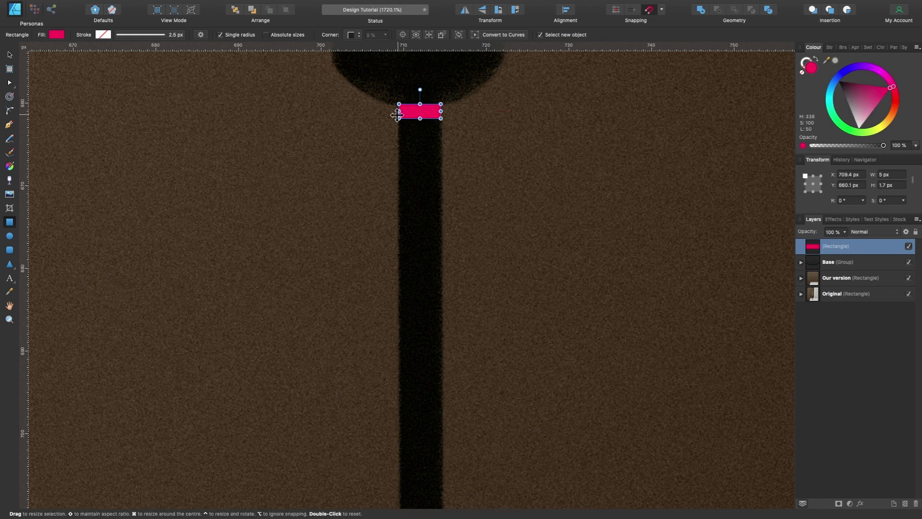
- Lengthen the pink stem rectangle downward onto the base, to a height of about 121 px
left_click_drag(437, 118, 436, 407)
scroll(432, 408, "down", 5)
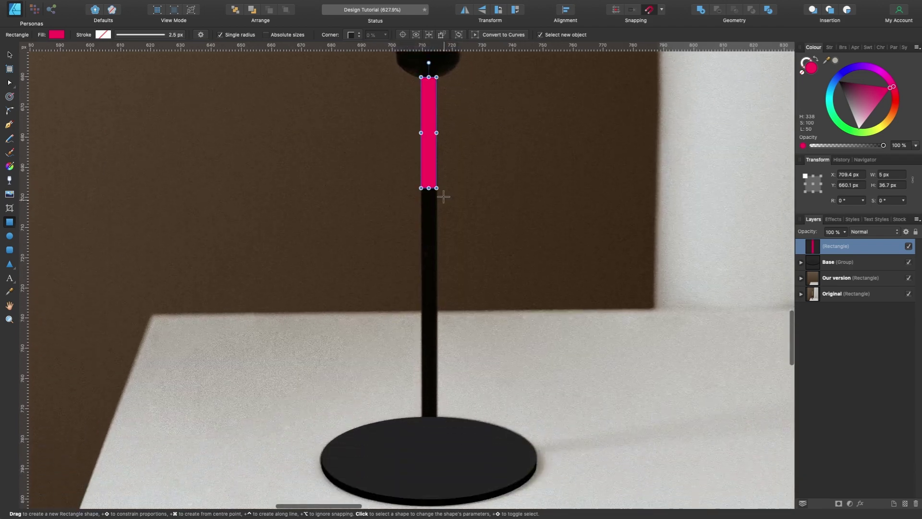
left_click_drag(436, 188, 436, 443)
scroll(436, 442, "up", 5)
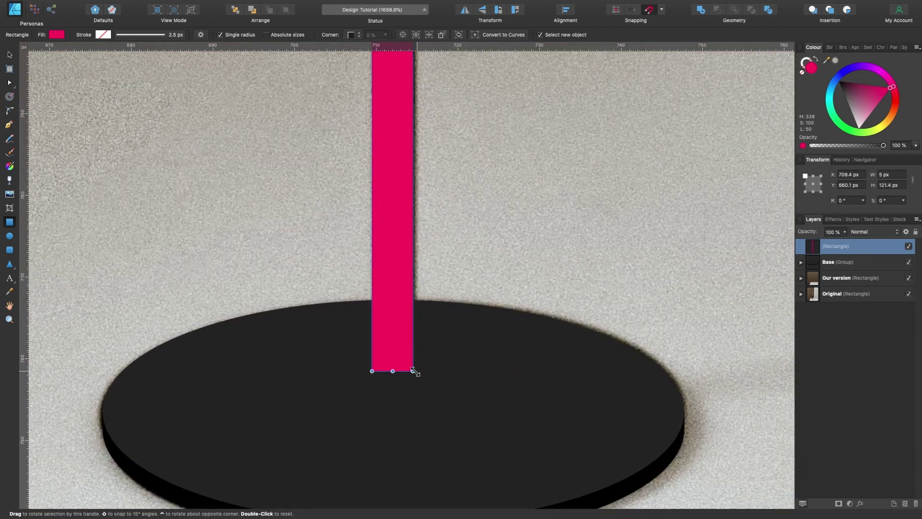
- Extend the stem to about 125 px high to match the photo, making the Base group transparent temporarily and restoring its opacity
key("v")
left_click(475, 364)
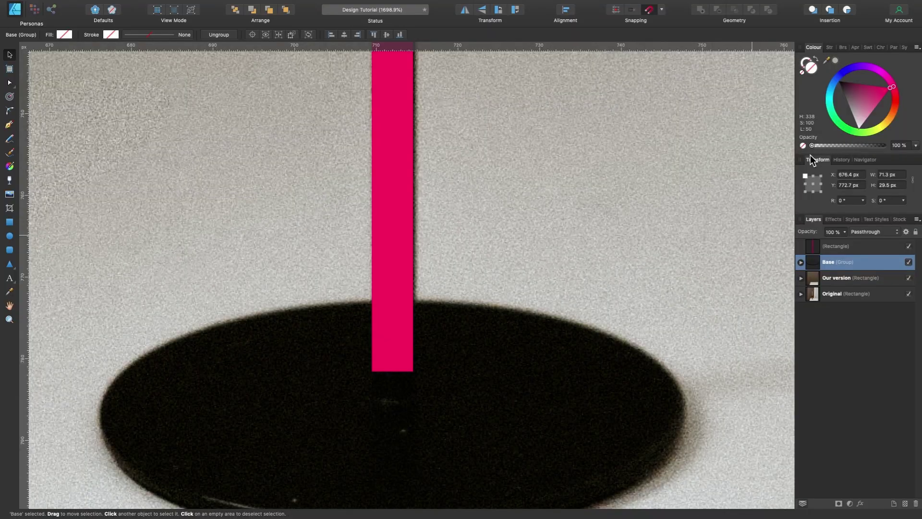
mouse_move(810, 154)
left_mouse_down()
mouse_move(843, 152)
mouse_move(808, 158)
left_mouse_up()
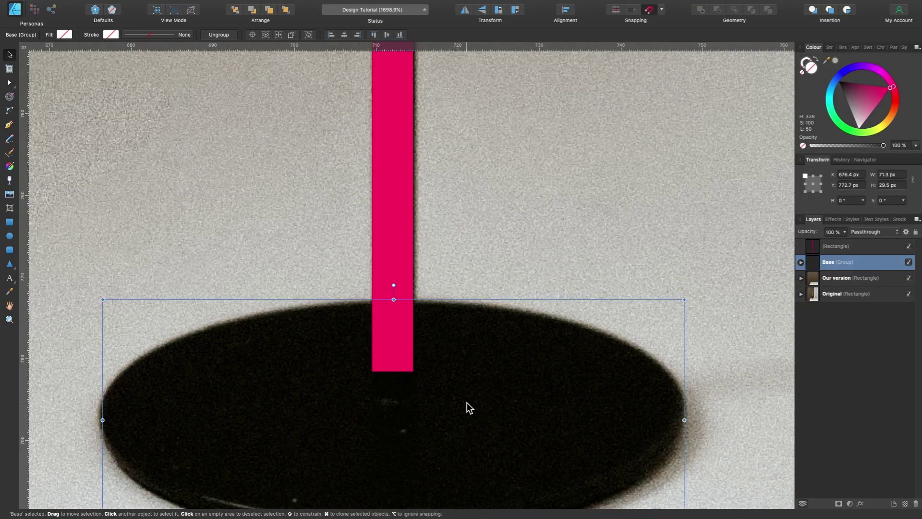
scroll(471, 400, "up", 3)
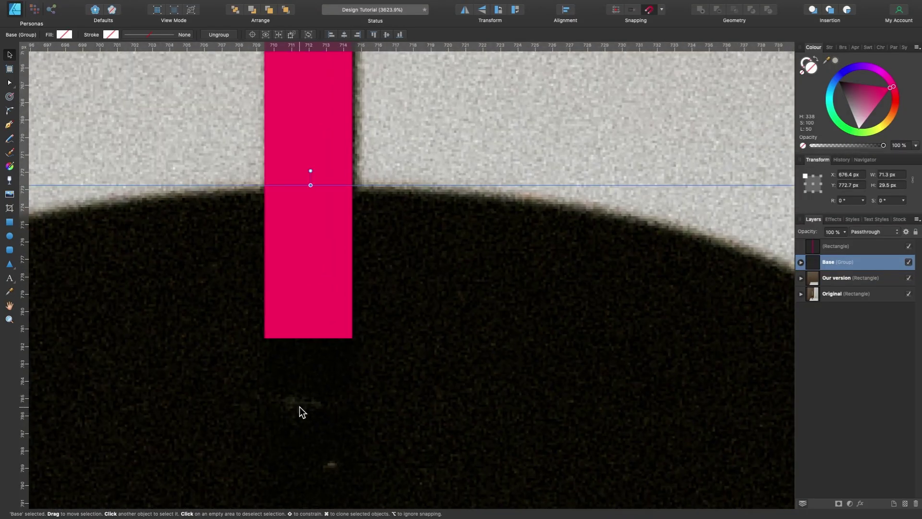
left_click(315, 305)
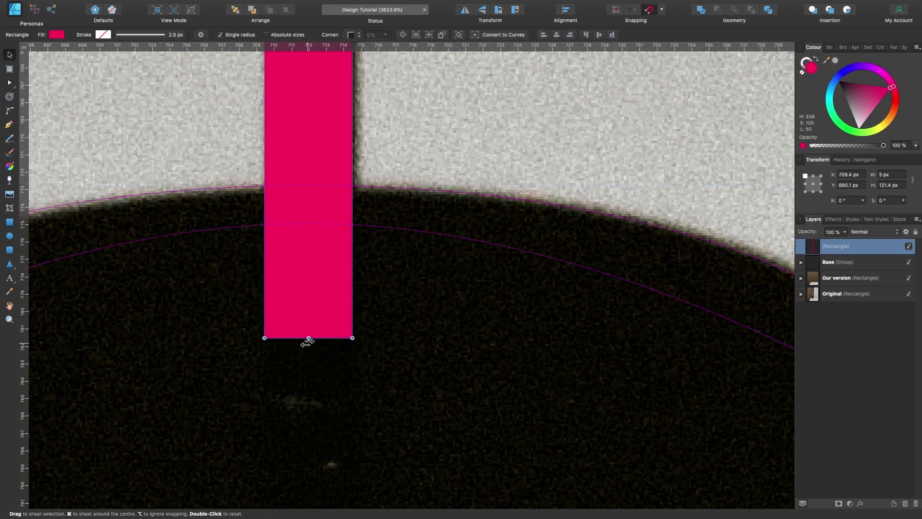
left_click_drag(308, 337, 309, 403)
left_click(854, 263)
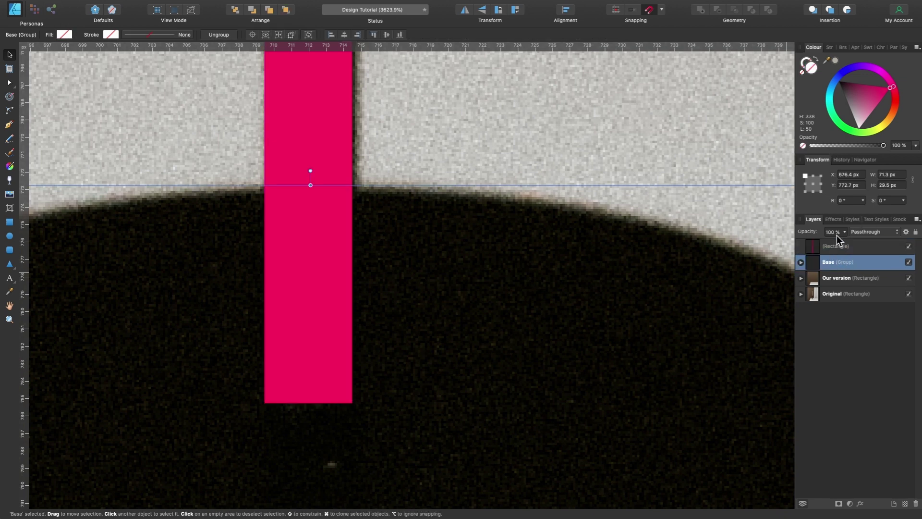
left_click_drag(829, 144, 908, 141)
scroll(410, 328, "down", 2)
- Try to round the stem's two bottom corners with the Corner tool at a radius of about 2.2 px
left_click(376, 356)
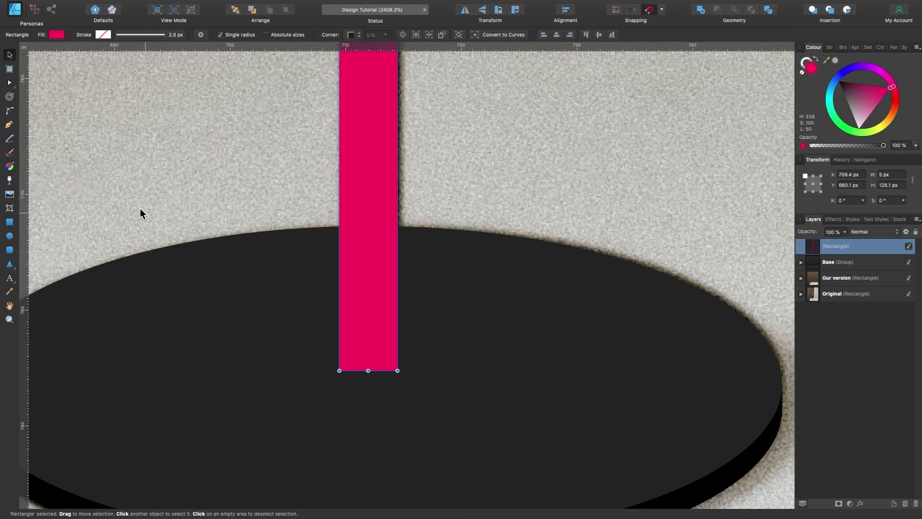
left_click(10, 111)
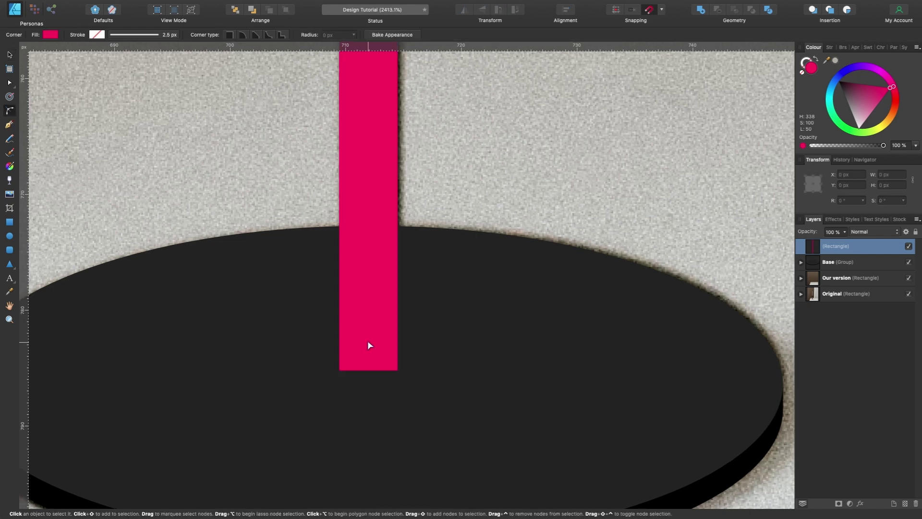
scroll(367, 340, "up", 2)
left_click_drag(284, 357, 459, 416)
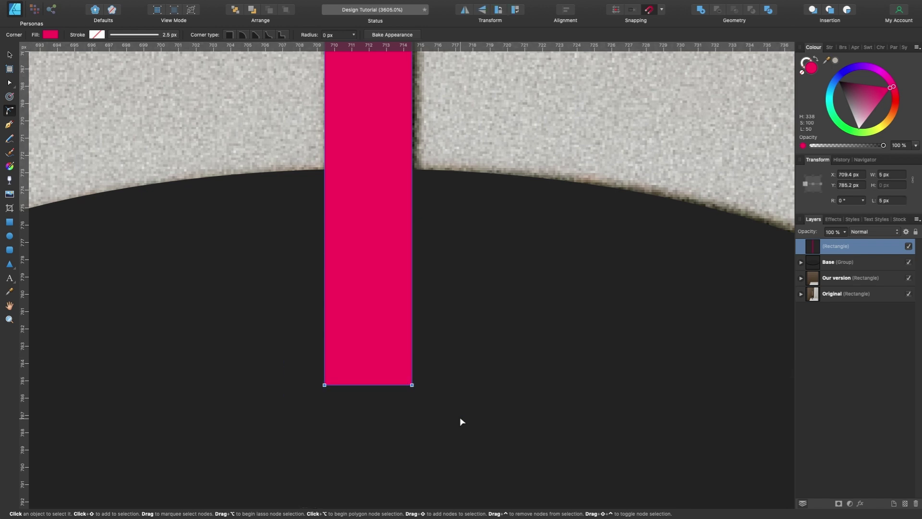
left_click_drag(411, 385, 410, 307)
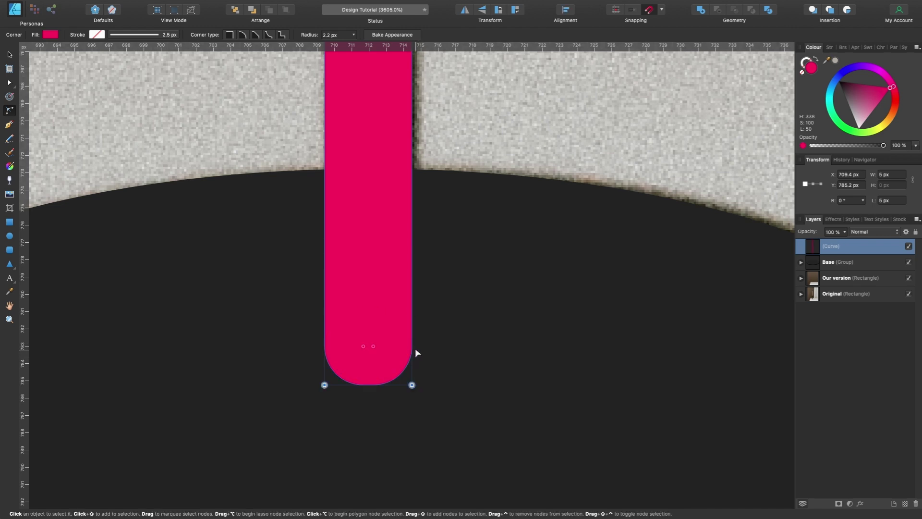
key("super+z")
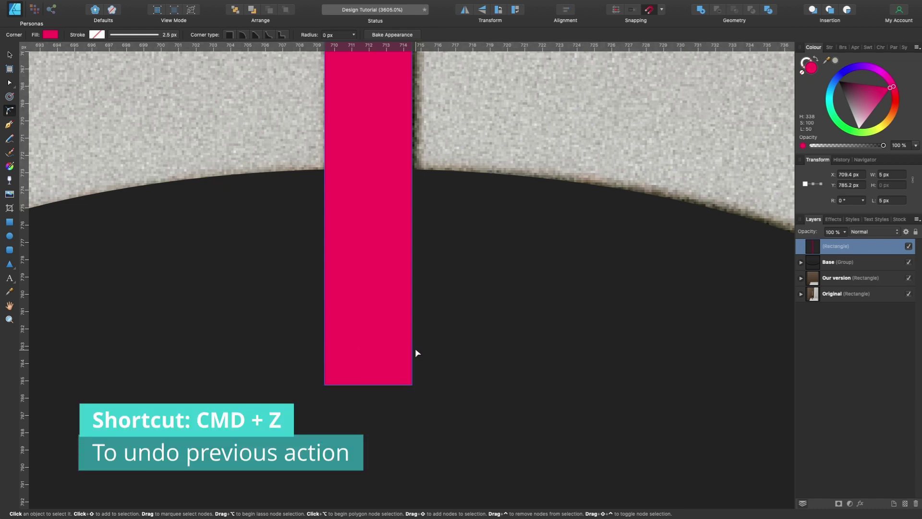
- Convert the stem rectangle to curves and raise its two bottom nodes to about Y 784.2 px
left_click(11, 55)
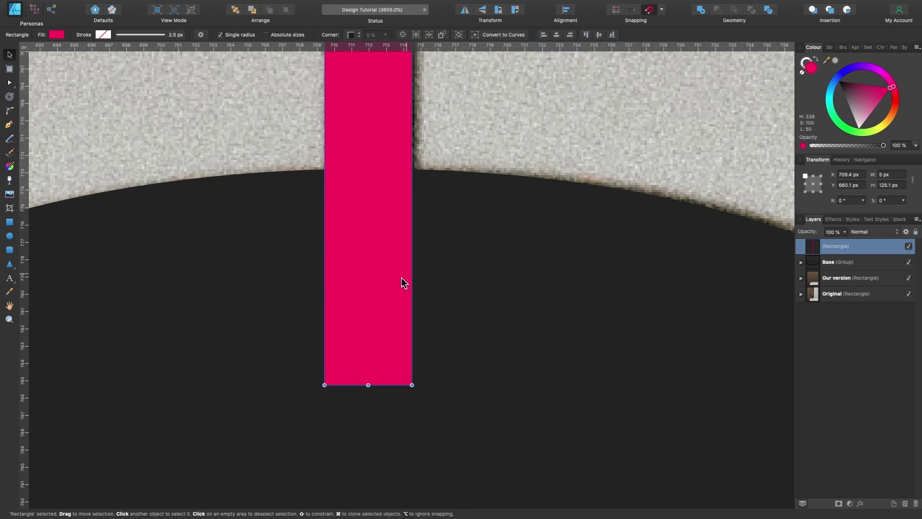
left_click(504, 35)
key("a")
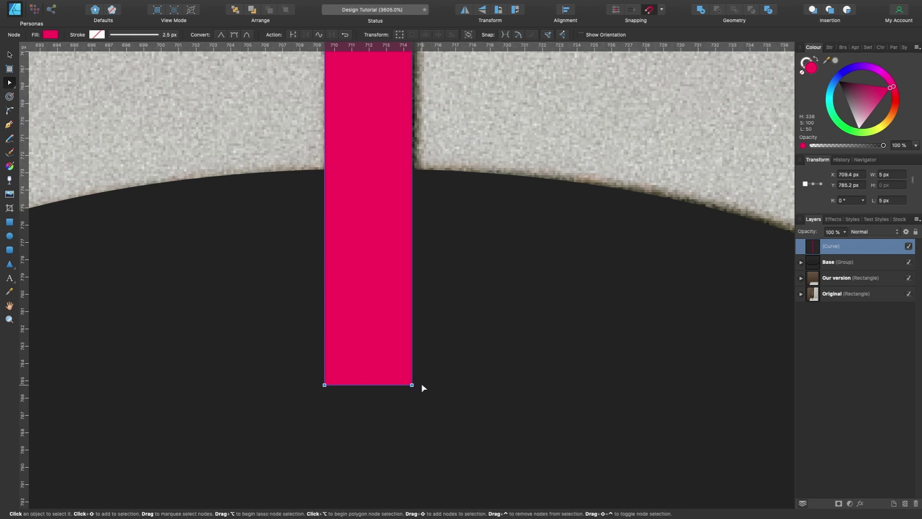
scroll(422, 383, "up", 2)
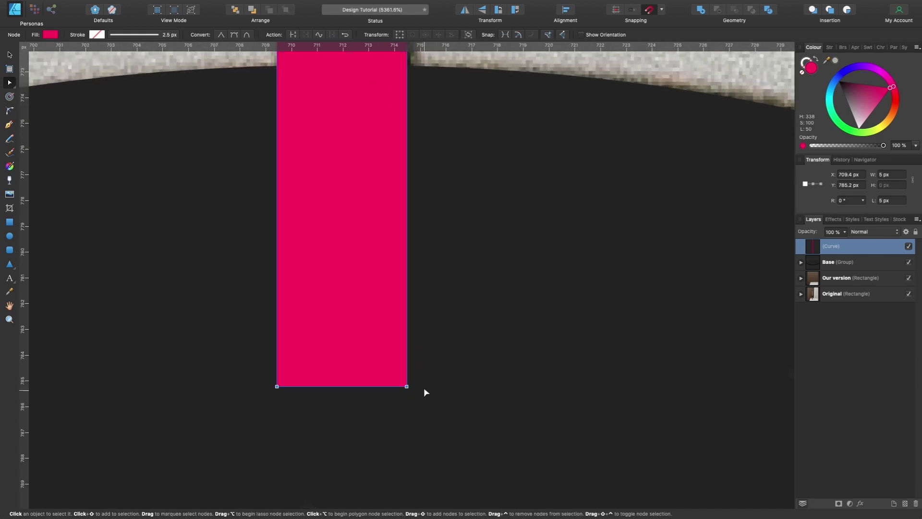
left_click_drag(428, 399, 276, 362)
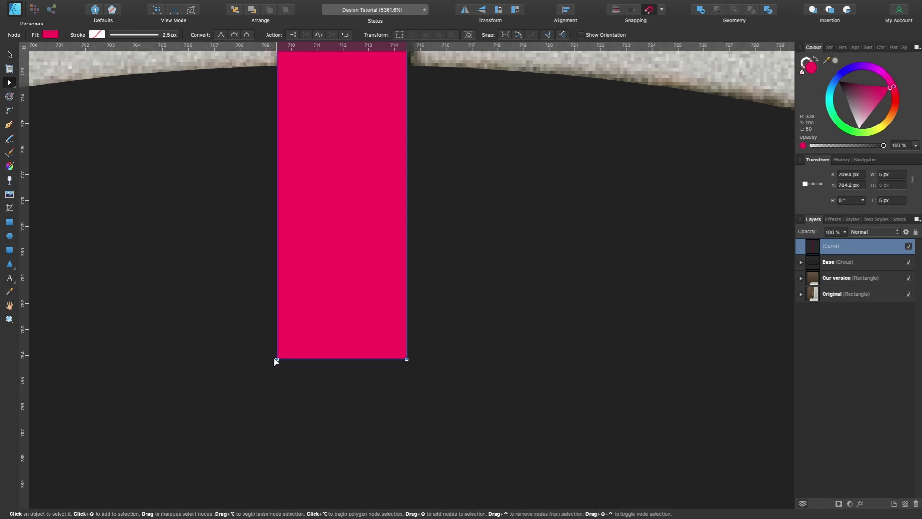
- Bend the stem's bottom edge into a symmetrical downward curve with both end handles pointing straight down
left_click_drag(343, 358, 344, 398)
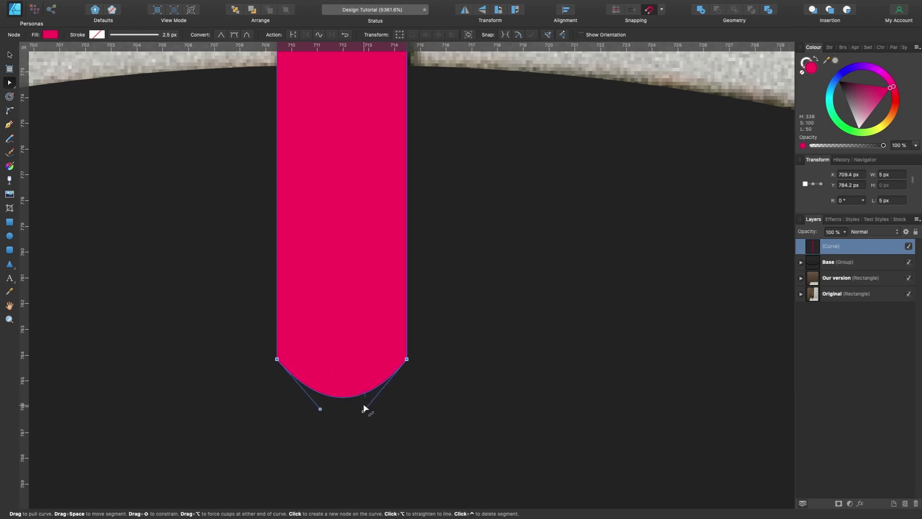
scroll(387, 388, "up", 4)
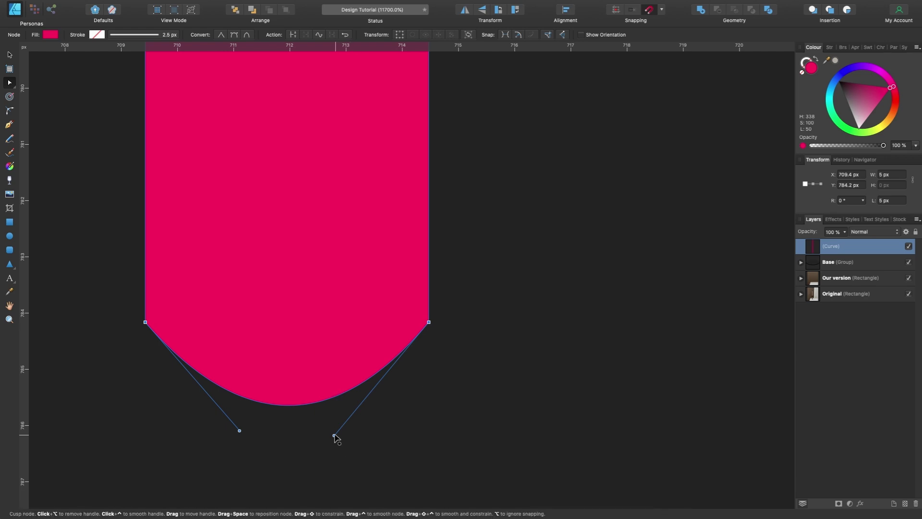
left_click_drag(334, 435, 430, 424)
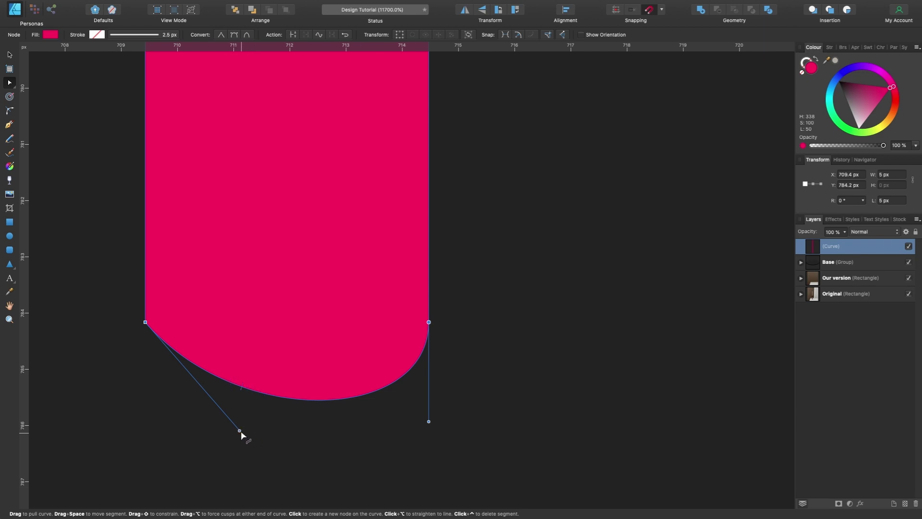
left_click_drag(240, 430, 146, 422)
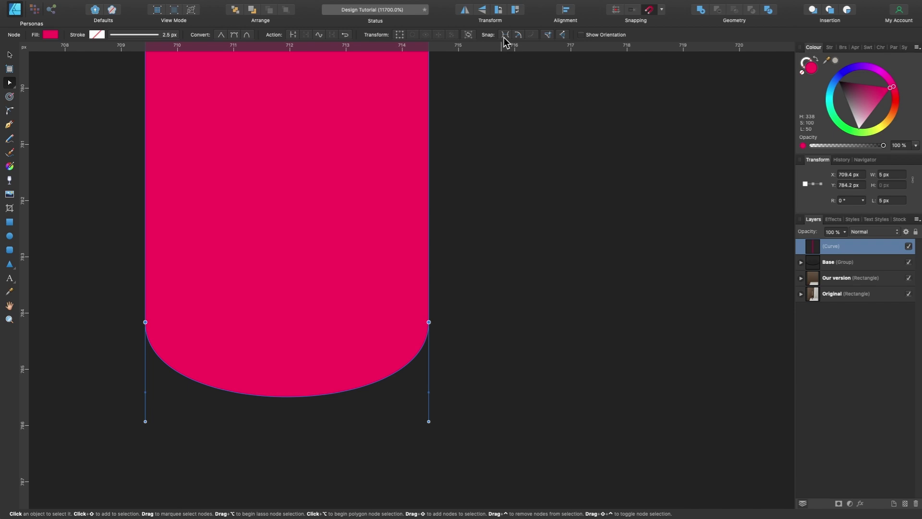
left_click(562, 35)
- Fill the stem with black by setting its lightness to 0
scroll(305, 376, "down", 10)
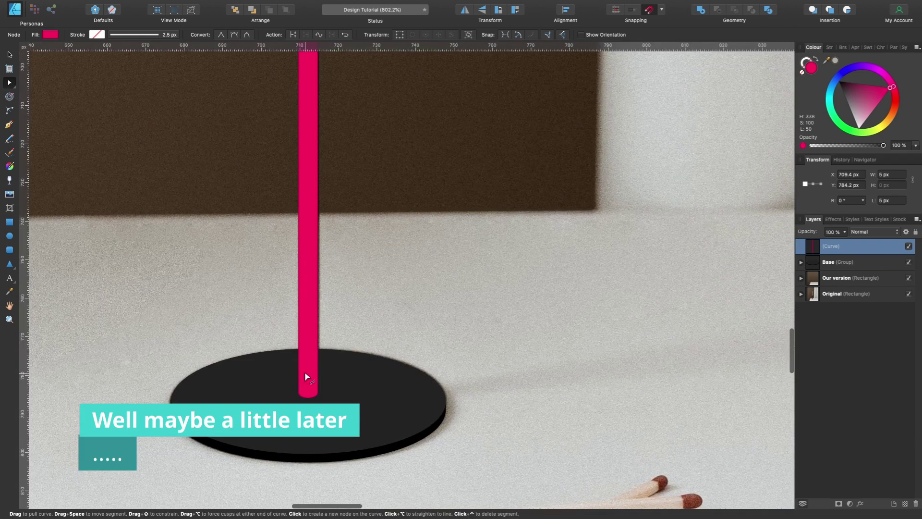
scroll(305, 376, "up", 4)
scroll(305, 376, "down", 3)
scroll(305, 376, "up", 1)
left_click_drag(879, 88, 780, 56)
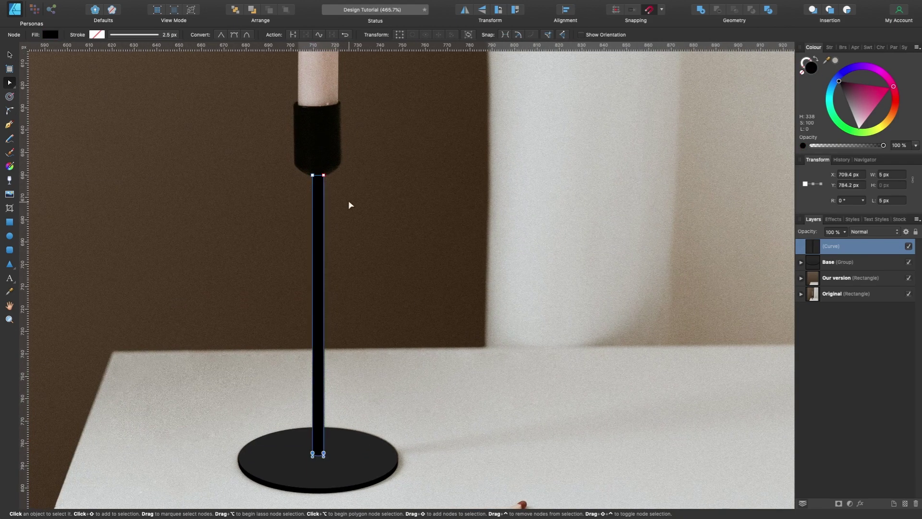
- Raise the stem's two top nodes to about Y 658.3 px so it overlaps the holder's capital
scroll(326, 174, "up", 5)
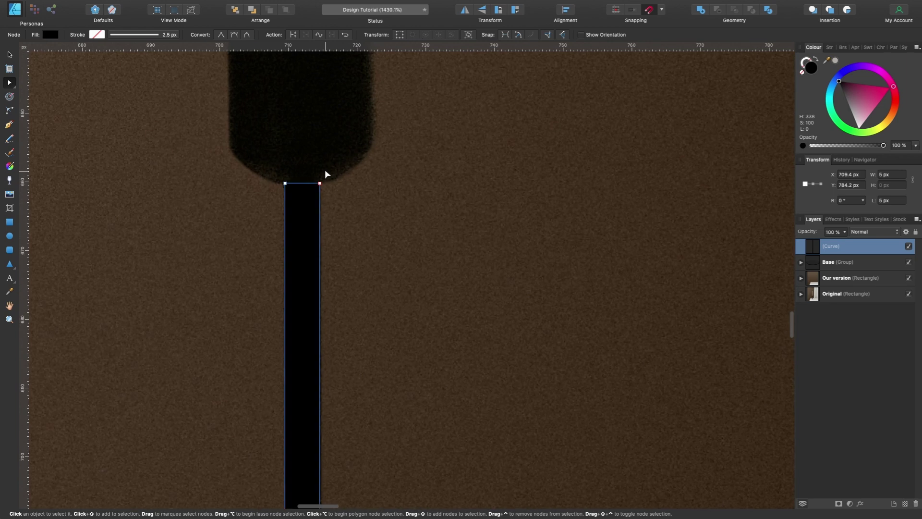
scroll(326, 175, "up", 2)
left_click_drag(332, 195, 264, 162)
scroll(342, 163, "down", 5)
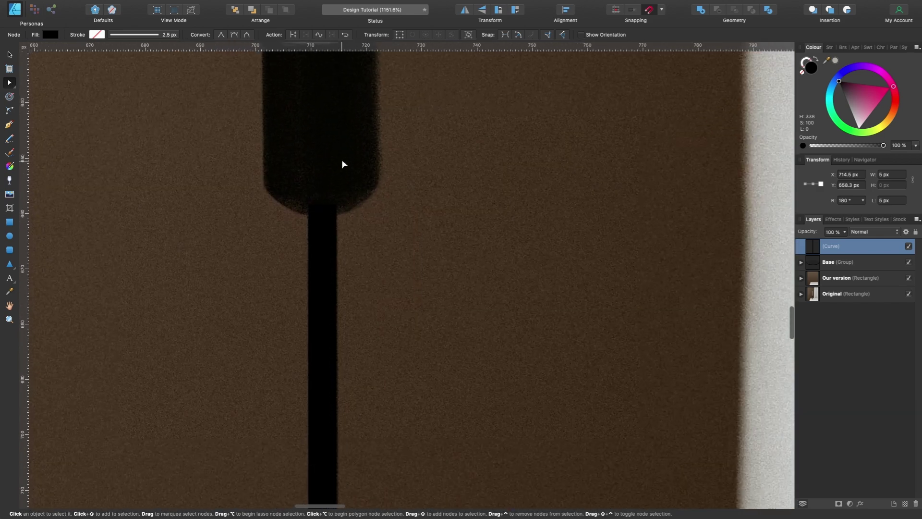
- Rename the stem's curve layer as Stem
scroll(360, 404, "down", 5)
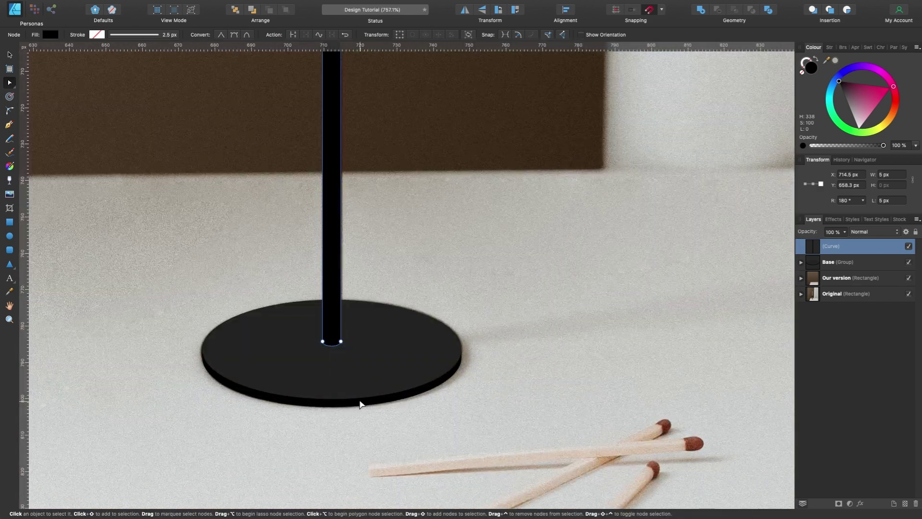
scroll(350, 336, "up", 1)
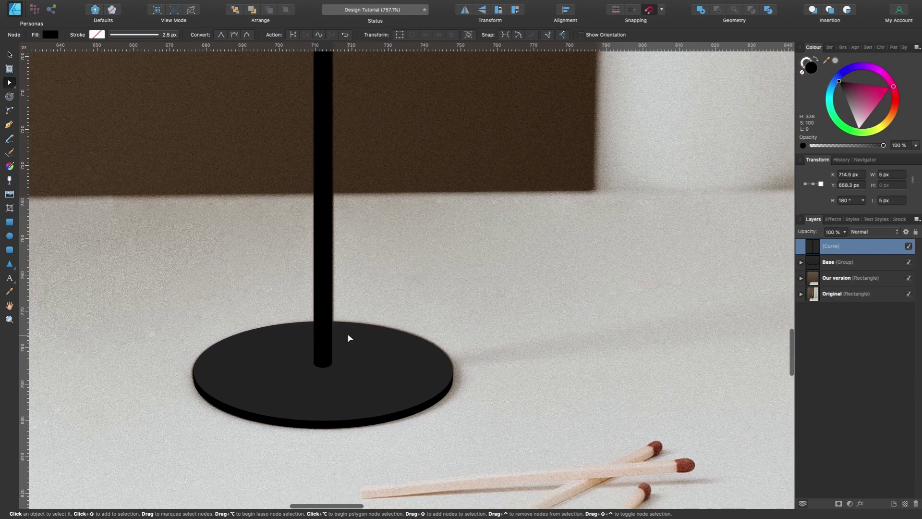
scroll(382, 371, "down", 5)
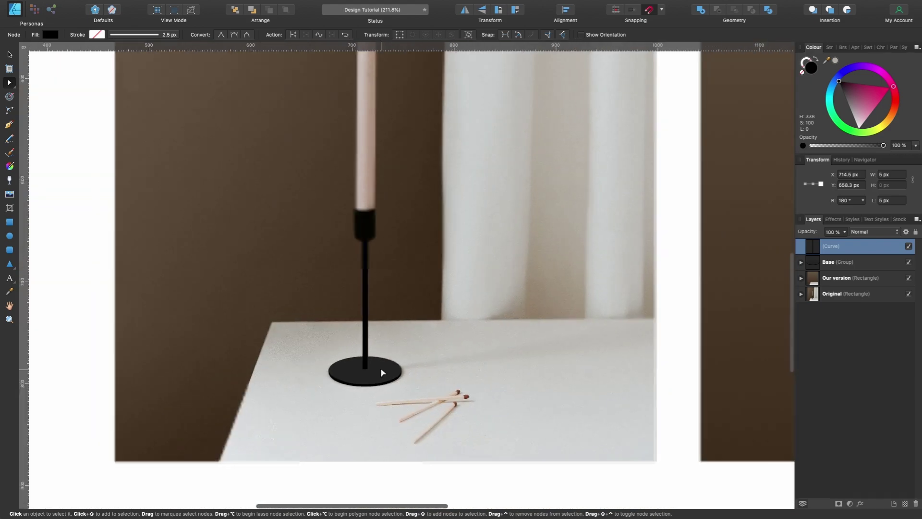
scroll(381, 370, "up", 6)
scroll(399, 355, "up", 1)
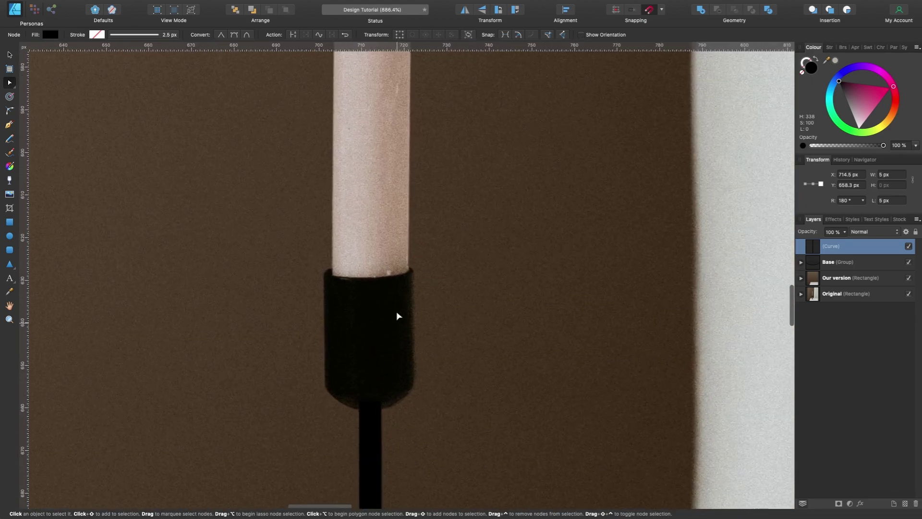
scroll(362, 370, "up", 4)
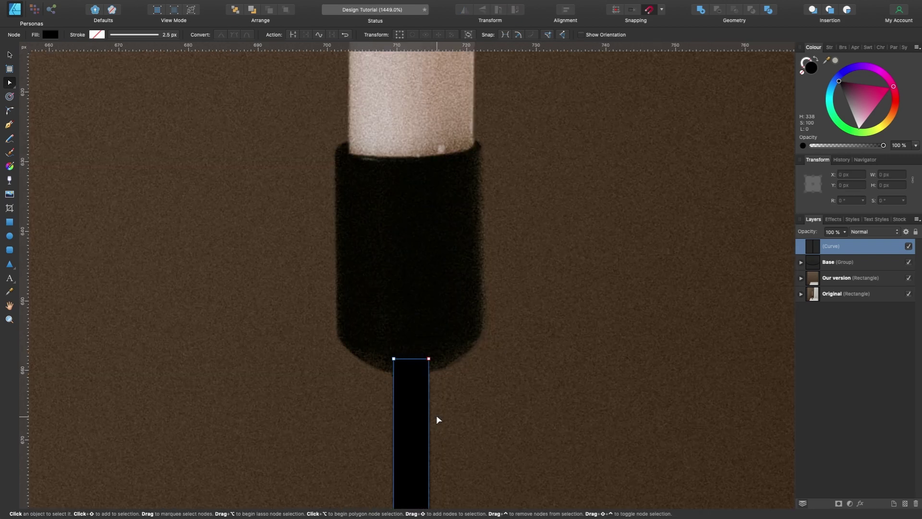
double_click(830, 247)
type("Stem")
key("Return")
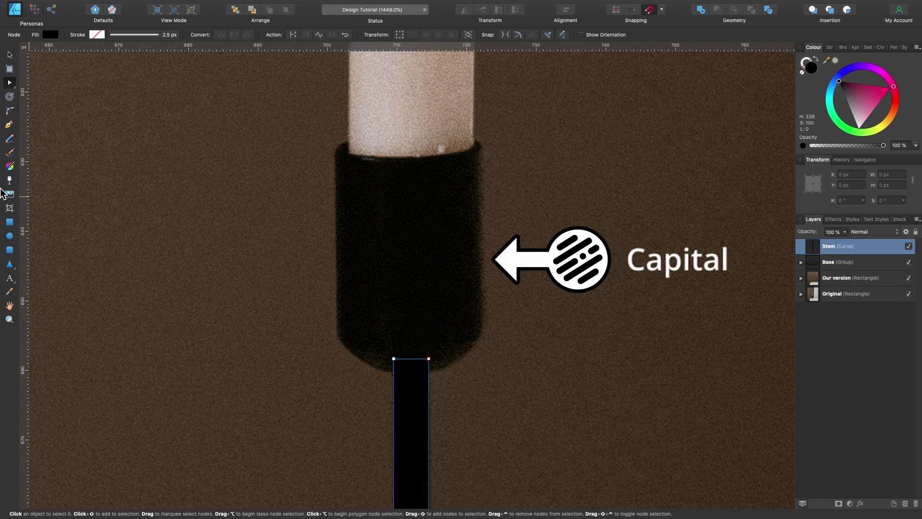
- Draw a black rectangle about 21.6 by 3 px across the upper part of the holder's capital
left_click(12, 225)
scroll(424, 149, "up", 2)
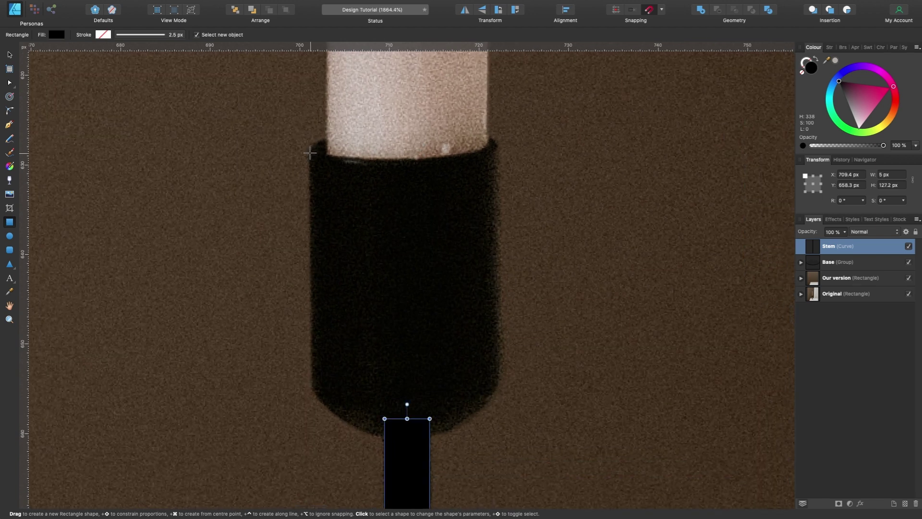
left_click_drag(310, 153, 501, 180)
scroll(511, 163, "up", 3)
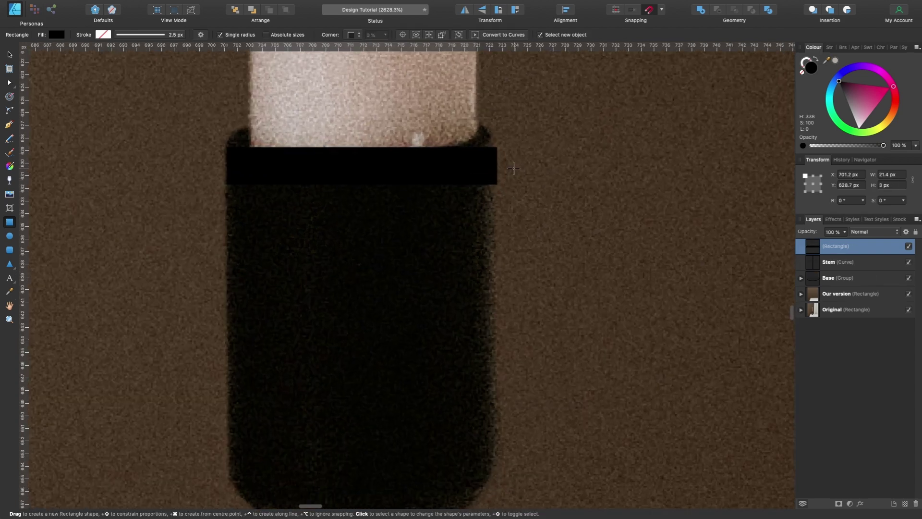
left_click_drag(494, 165, 497, 167)
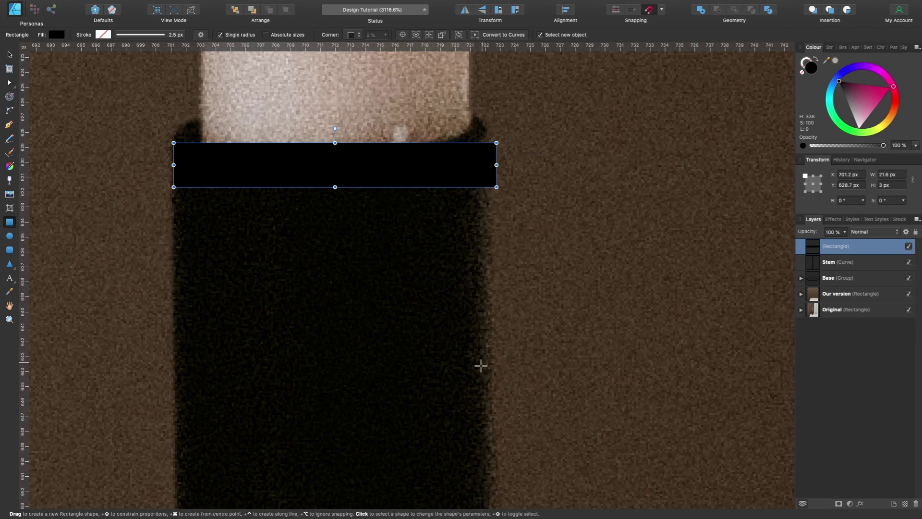
scroll(487, 229, "down", 3)
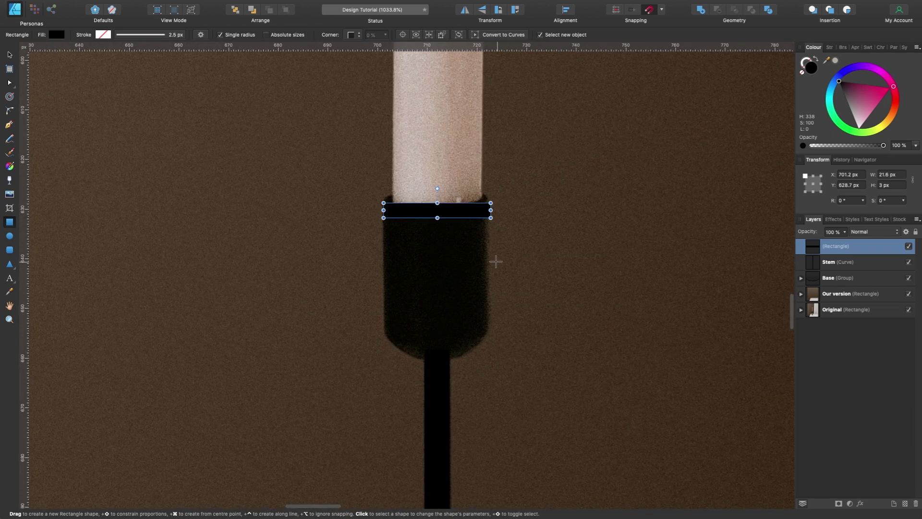
scroll(491, 235, "up", 3)
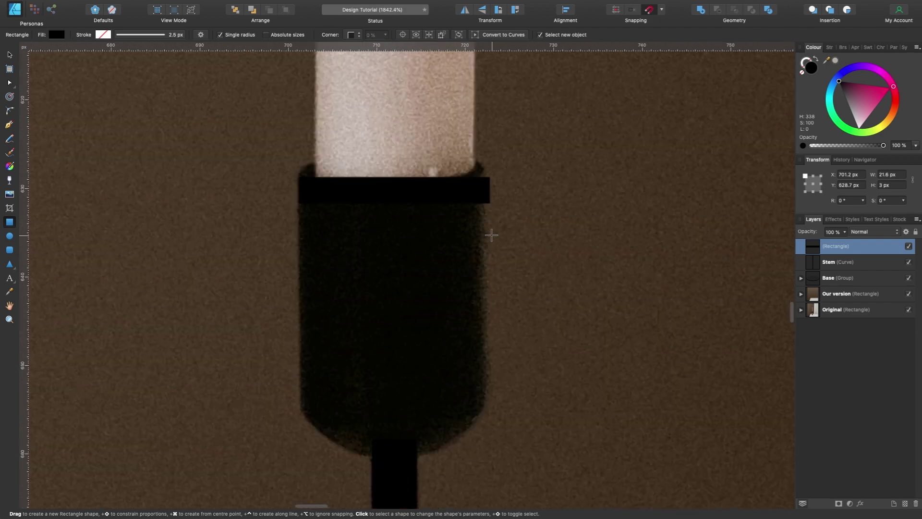
- Move the capital's rectangle down slightly to about Y 628.9 px, centred horizontally on the stem
left_click_drag(198, 167, 197, 168)
scroll(344, 210, "down", 2)
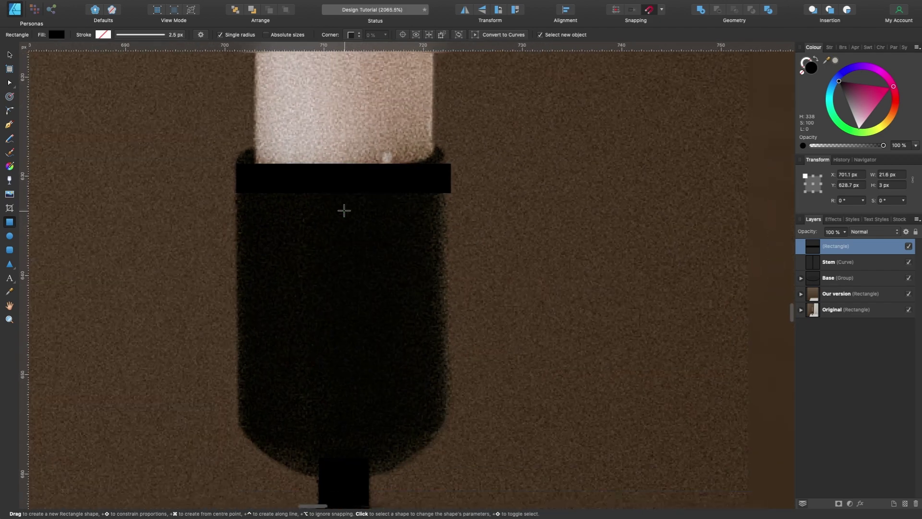
key("v")
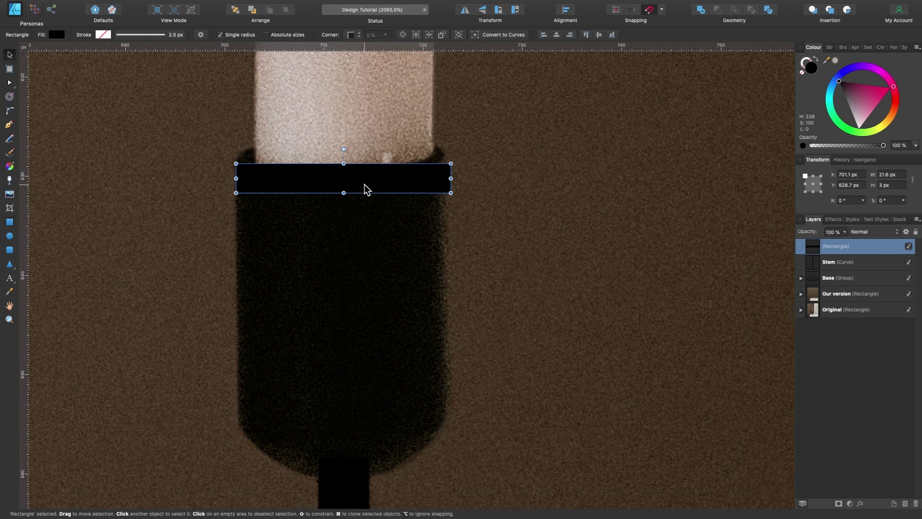
scroll(364, 187, "down", 2)
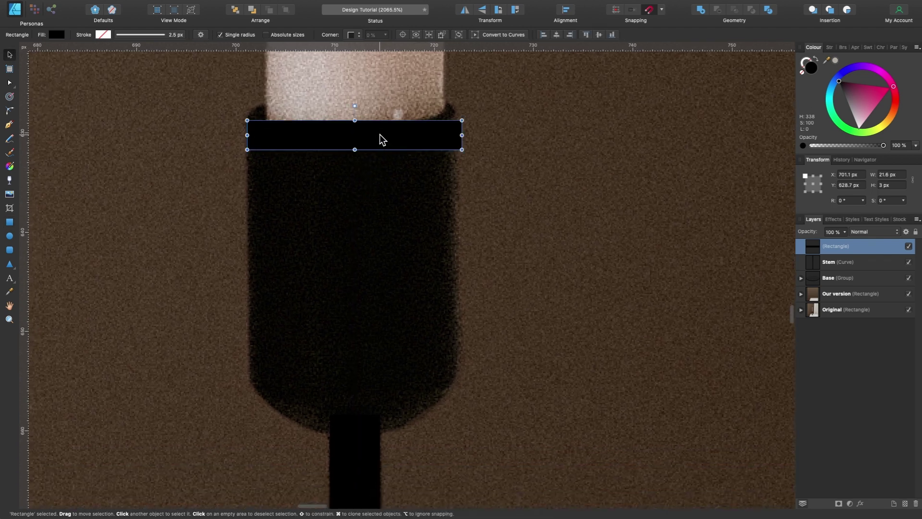
left_click_drag(383, 138, 384, 144)
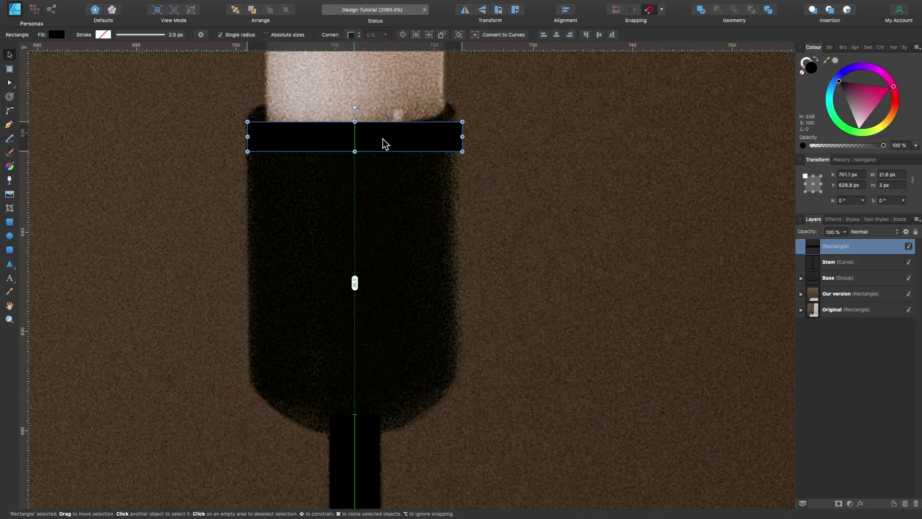
- Extend the rectangle down to a height of about 10 px and recolour it pink with lightness 62 and 54% opacity
left_click_drag(386, 144, 354, 221)
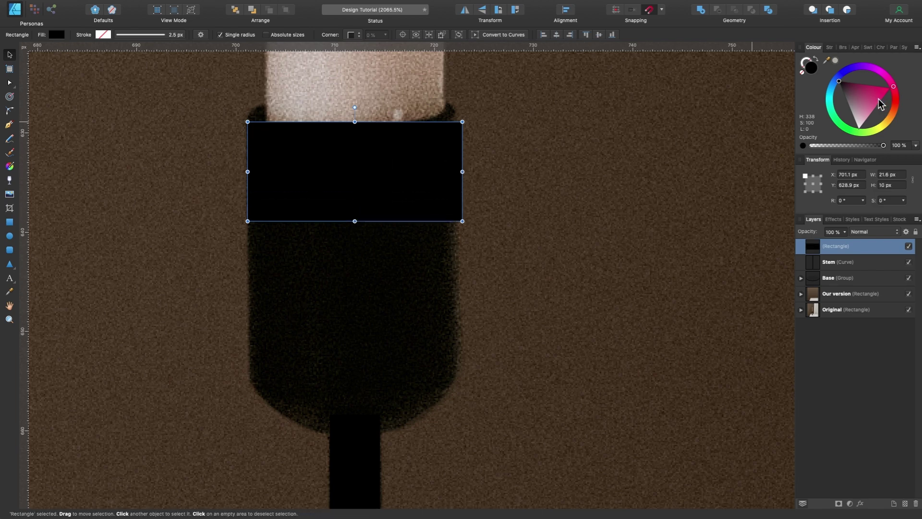
left_click_drag(878, 105, 883, 99)
left_click_drag(883, 145, 850, 145)
- Extend the rectangle's lower edge to where the capital starts to round off, for a height of about 25.5 px
left_click_drag(354, 222, 362, 342)
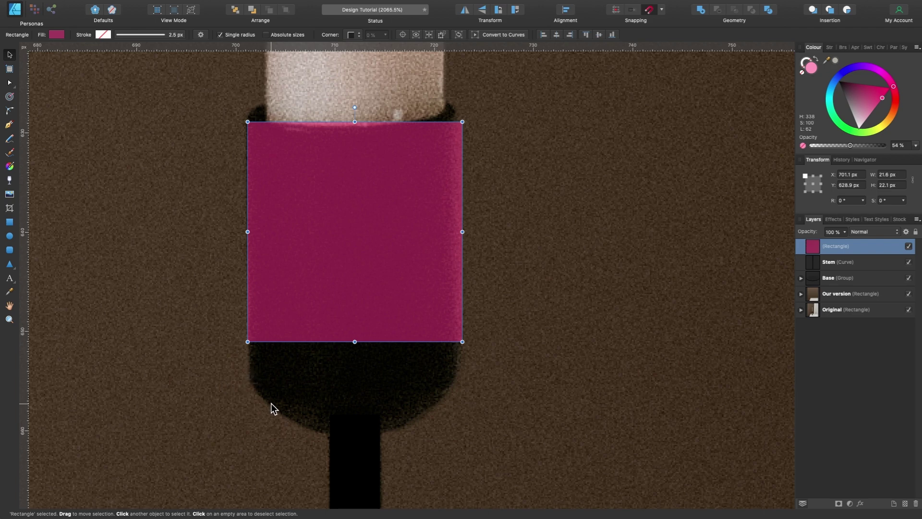
scroll(249, 376, "down", 5)
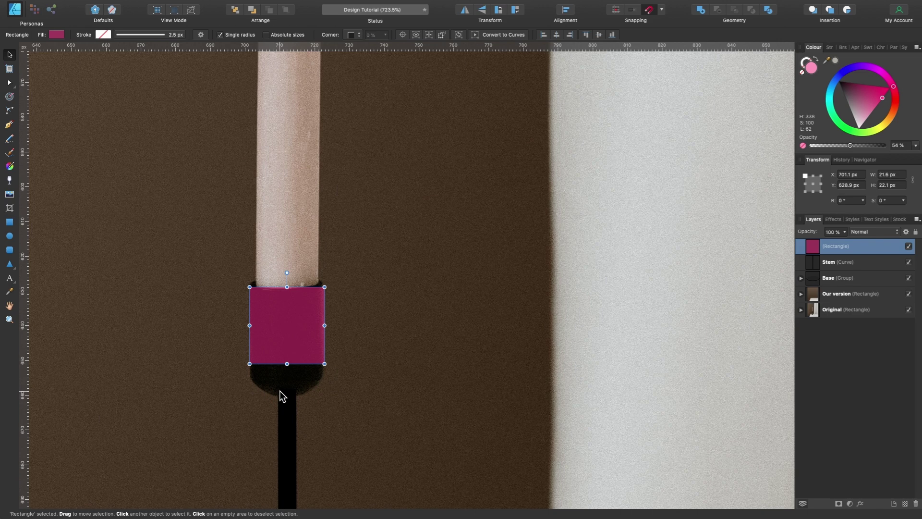
scroll(280, 390, "up", 7)
left_click_drag(312, 270, 312, 319)
scroll(390, 317, "left", 2)
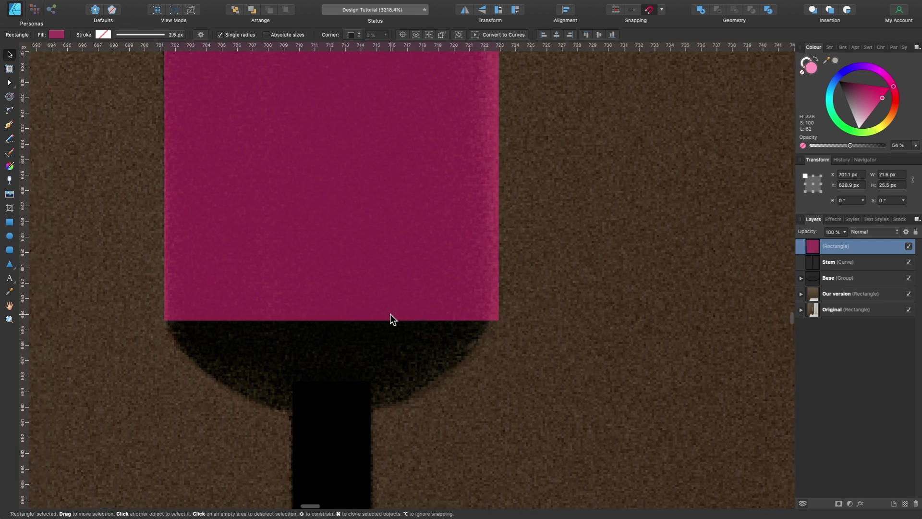
- Convert the rectangle to curves and bend its bottom edge down into an arc along the capital's rounded bottom
scroll(390, 313, "left", 5)
scroll(390, 313, "up", 3)
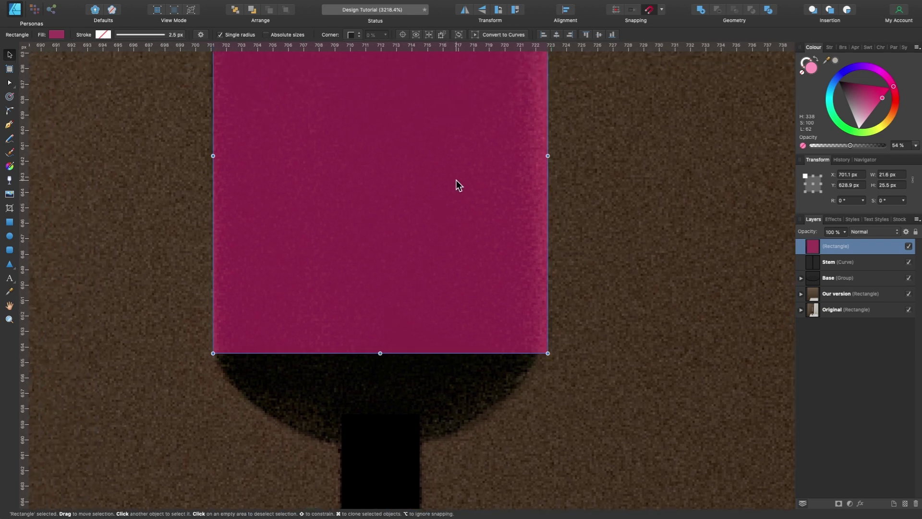
left_click(515, 34)
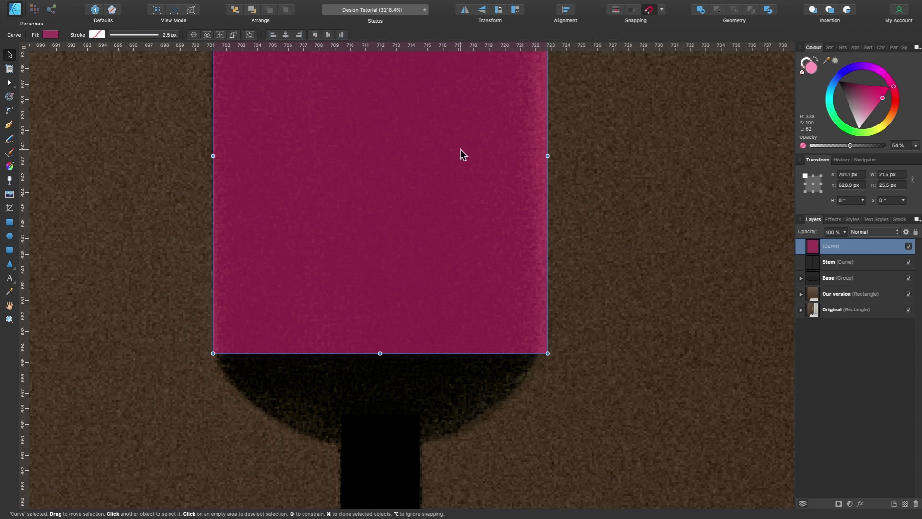
key("a")
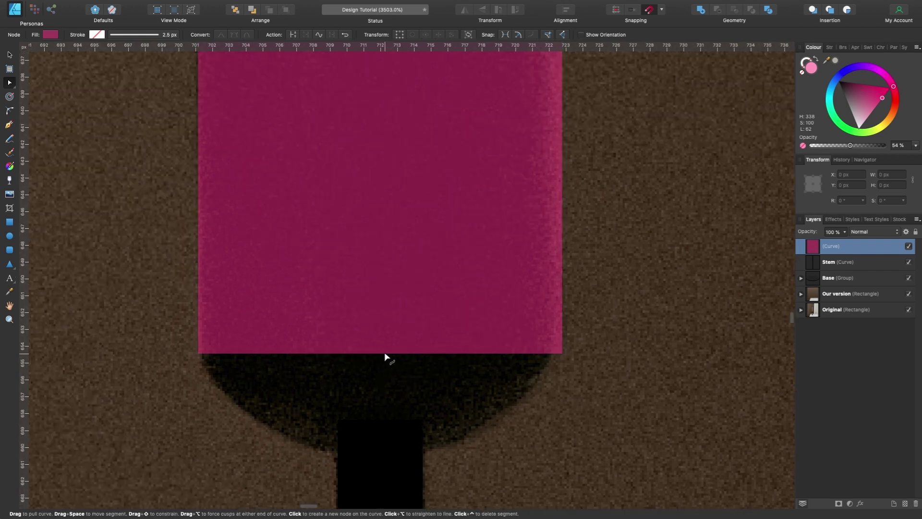
scroll(384, 355, "up", 2)
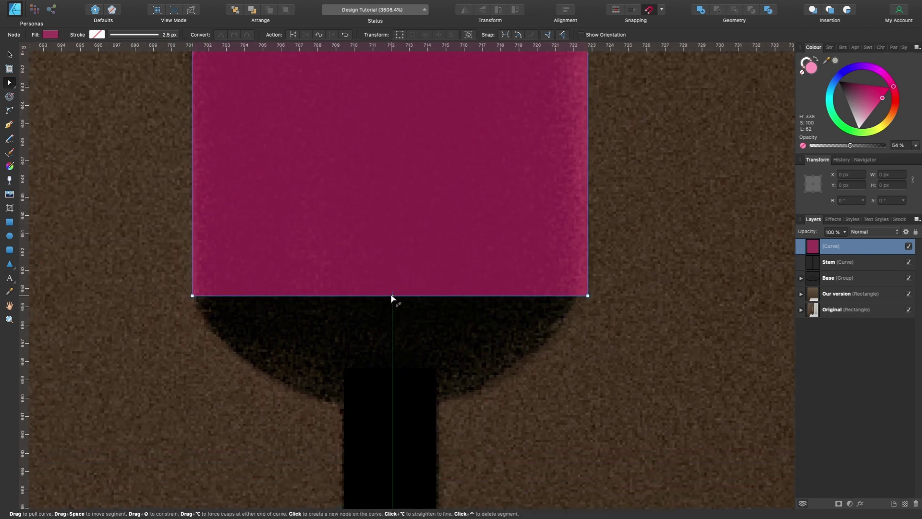
left_click_drag(391, 296, 397, 414)
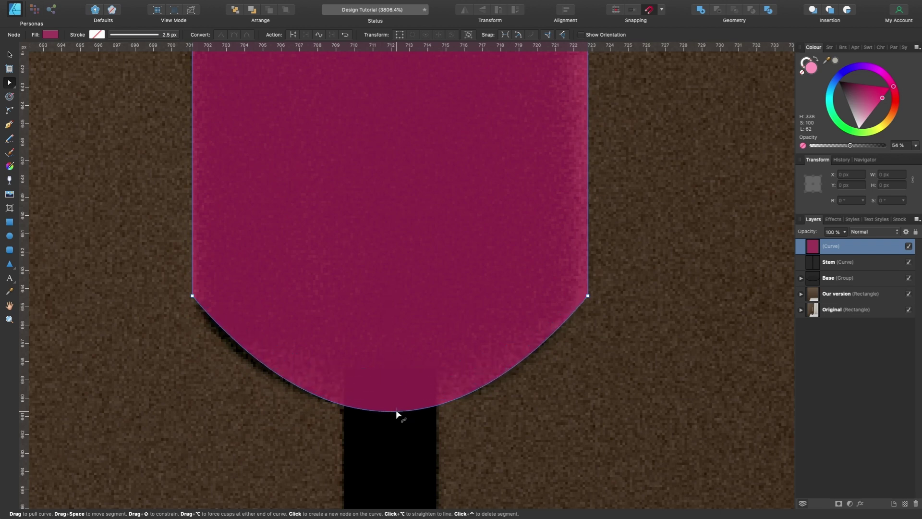
- Adjust the curve handle of the lower-left node outward so the arc follows the capital's left curvature
left_click(193, 296)
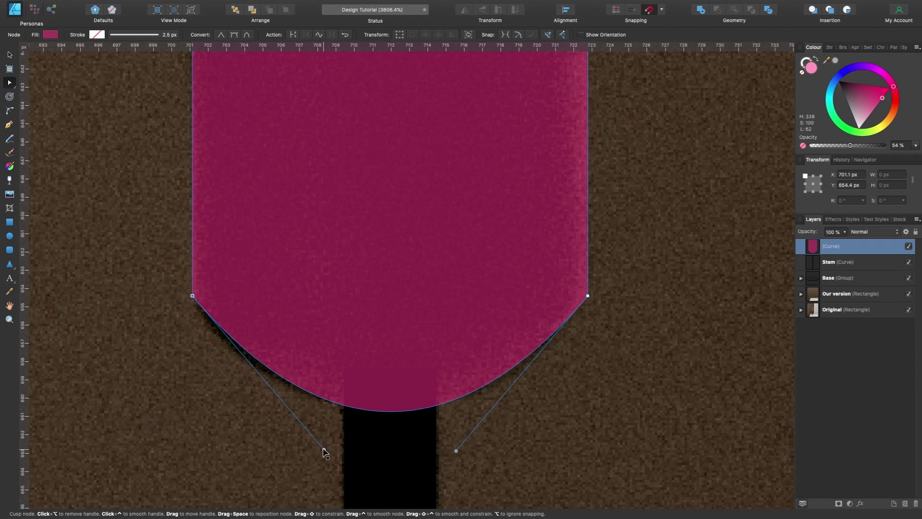
left_click_drag(325, 451, 265, 441)
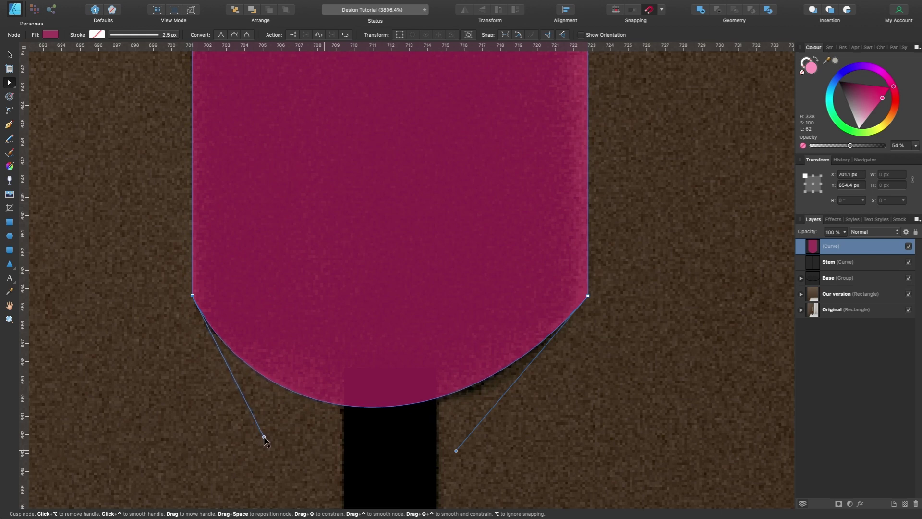
left_click_drag(264, 439, 243, 427)
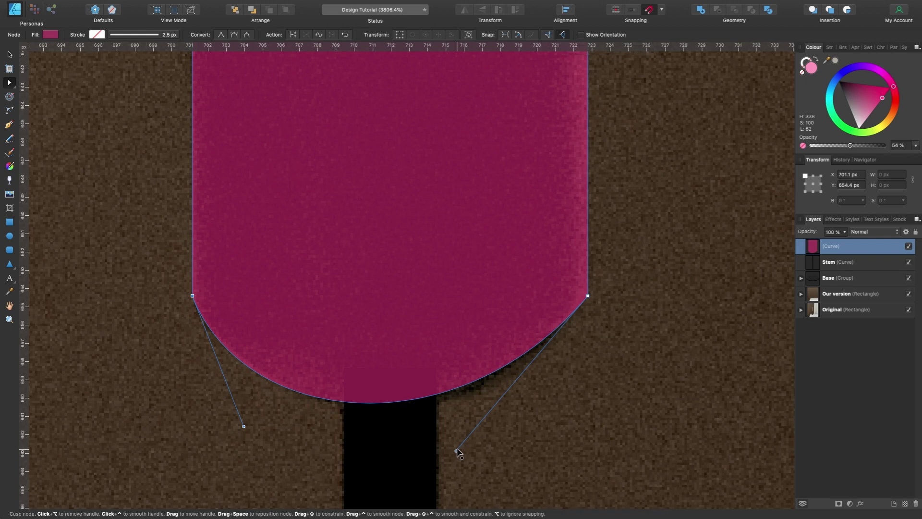
- Adjust the lower-right node's curve handle outward and level with the left one so the bottom arc is symmetrical
left_click_drag(456, 450, 535, 434)
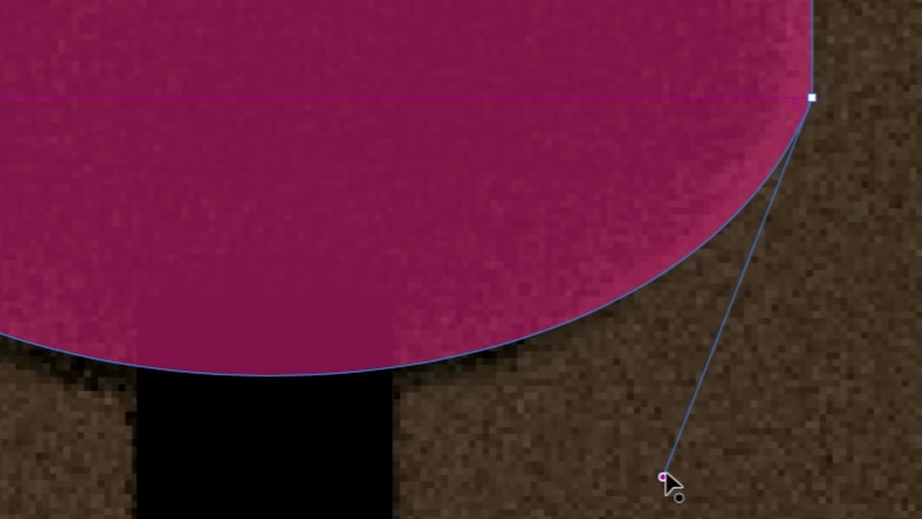
left_click_drag(663, 476, 589, 493)
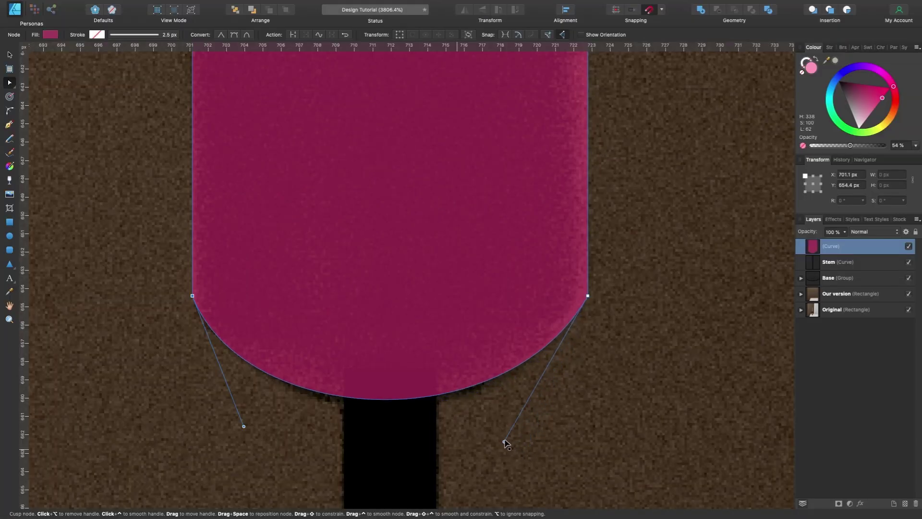
left_click_drag(505, 440, 535, 434)
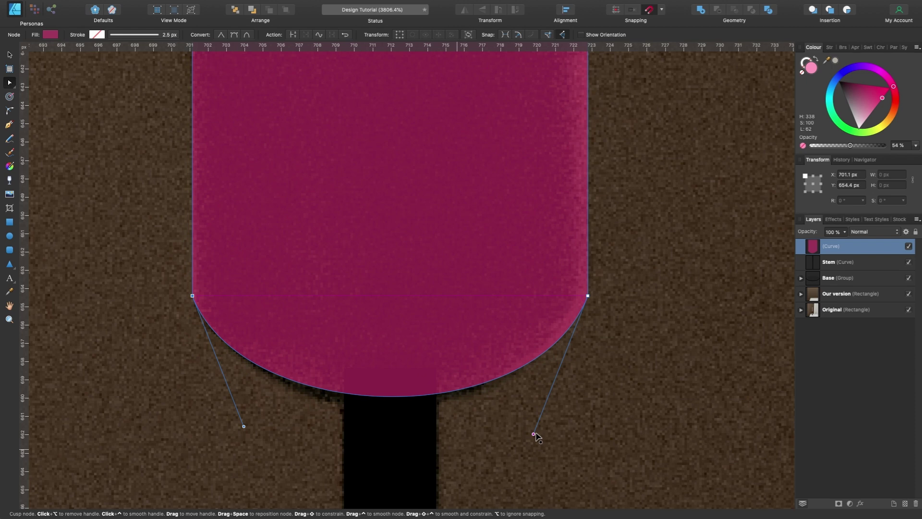
left_click_drag(534, 436, 539, 422)
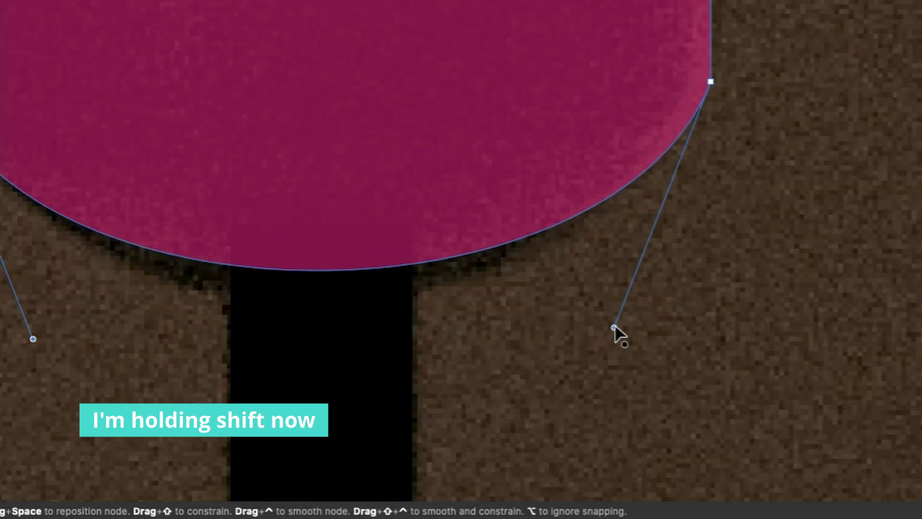
mouse_move(615, 328)
left_mouse_down()
mouse_move(616, 339)
mouse_move(623, 331)
left_mouse_up()
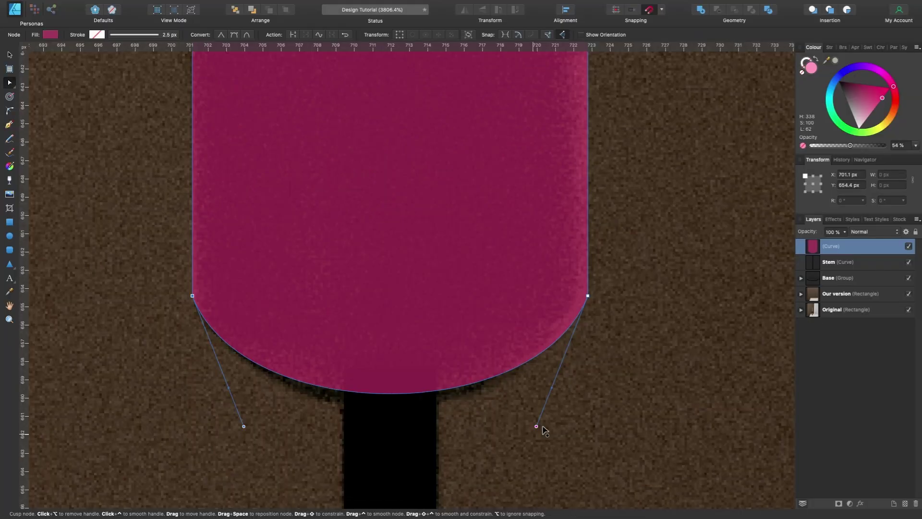
left_click_drag(544, 430, 543, 429)
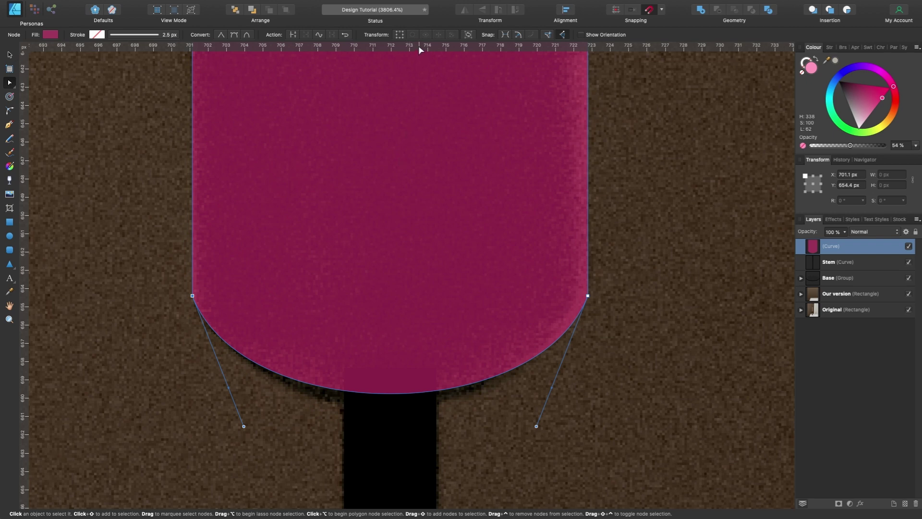
- Place a horizontal guide at 661.5 px to check that both curve handles are level, and remove it
left_click_drag(418, 45, 399, 426)
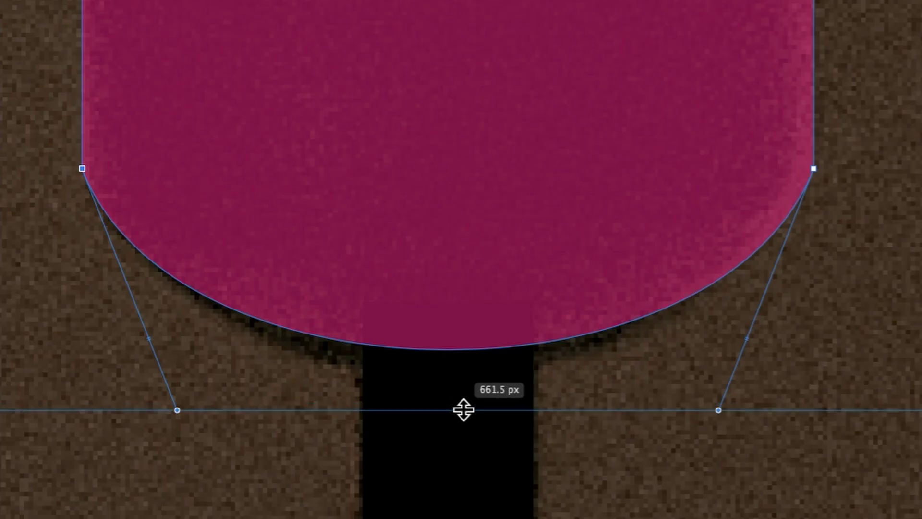
left_click_drag(463, 409, 462, 409)
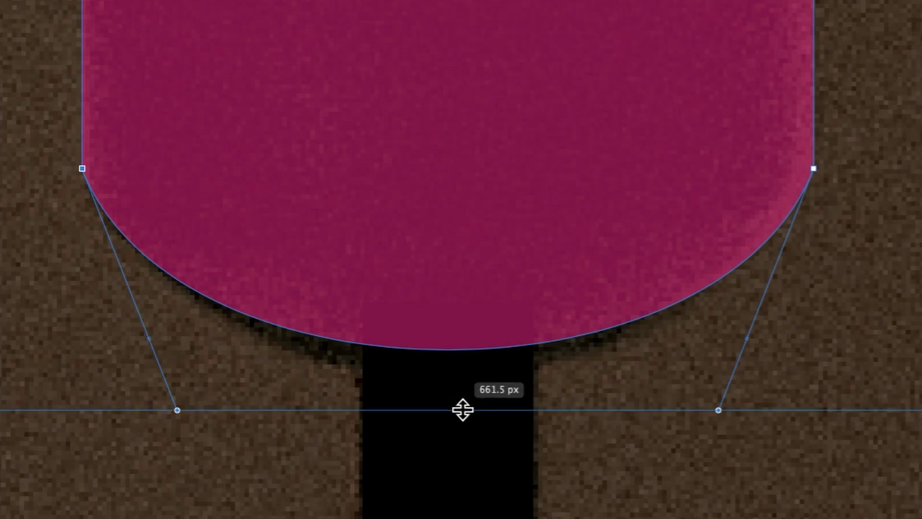
left_click_drag(463, 409, 463, 410)
scroll(463, 409, "down", 8)
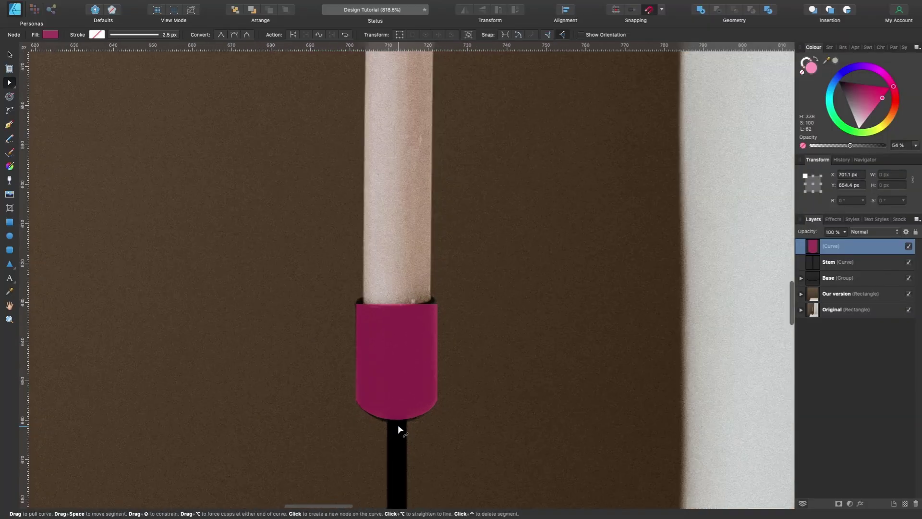
scroll(398, 425, "down", 15)
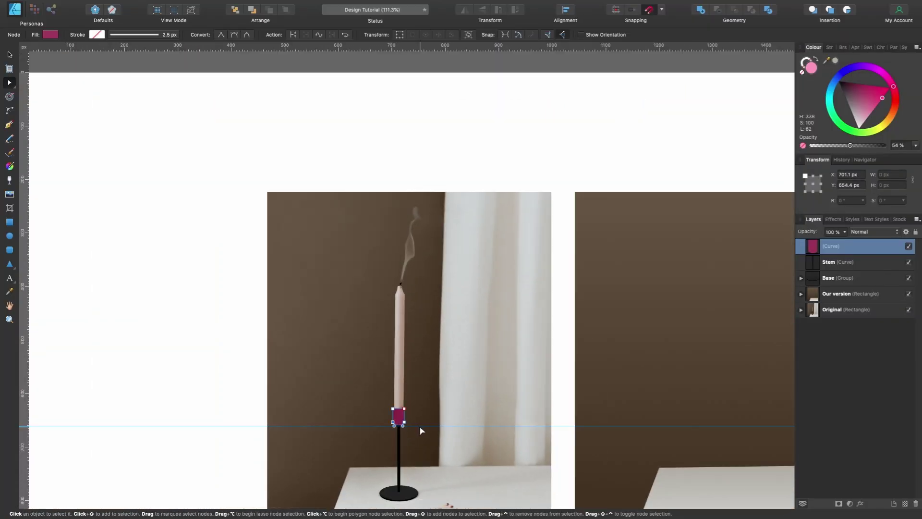
key("v")
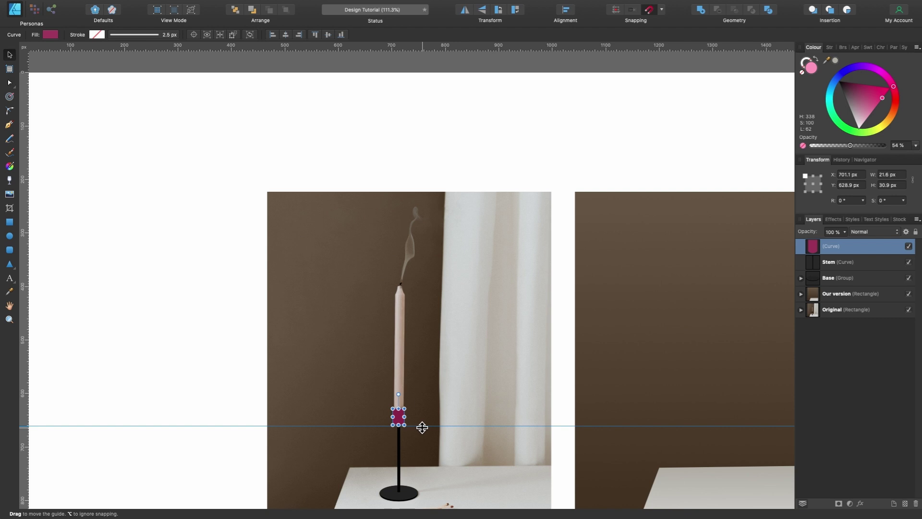
- Lengthen both bottom curve handles equally along their own angles so the arc covers the capital's dark lower edge
scroll(408, 434, "up", 18)
scroll(408, 430, "up", 5)
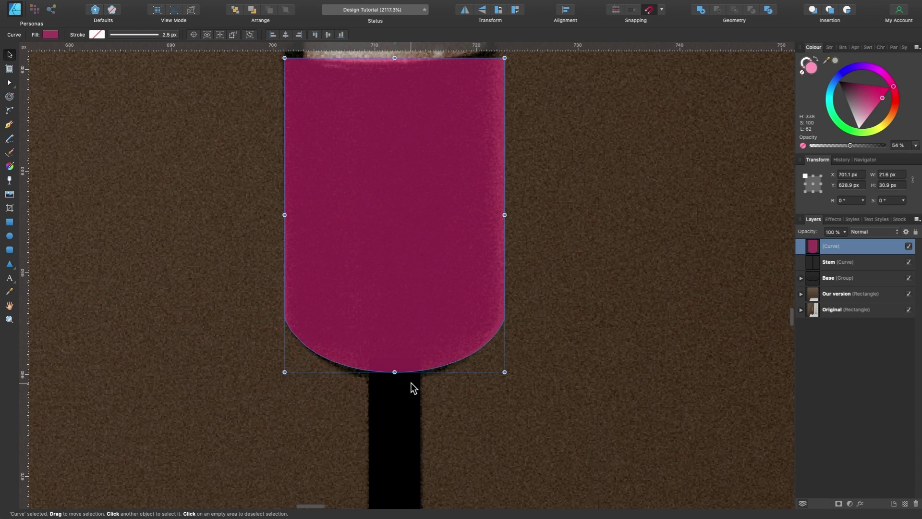
scroll(413, 386, "up", 5)
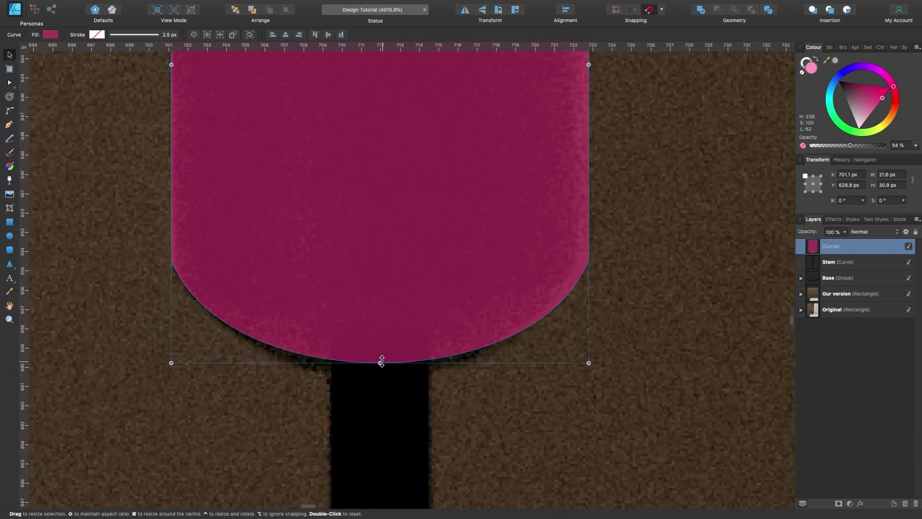
key("a")
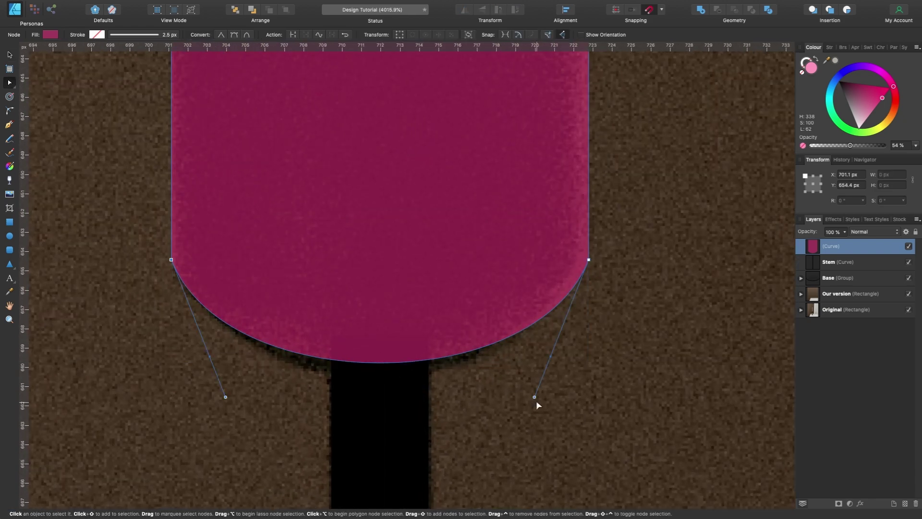
left_click_drag(535, 398, 531, 421)
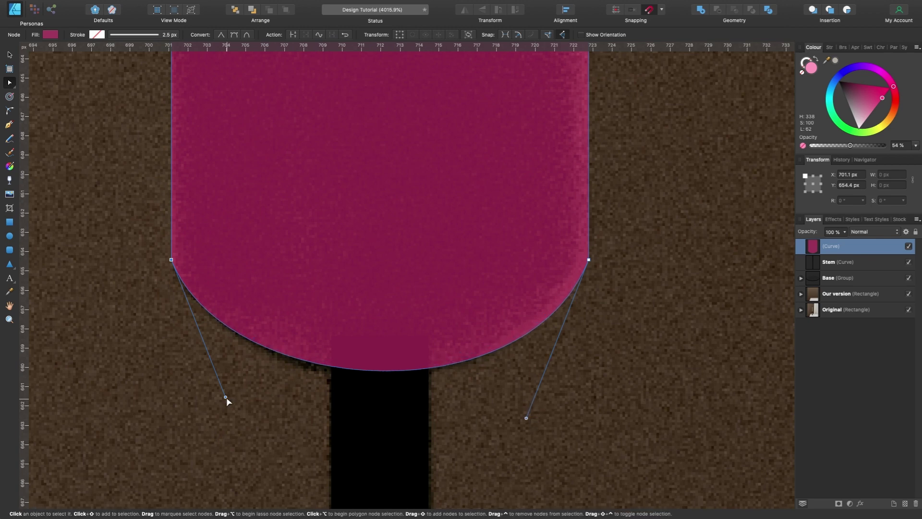
left_click_drag(226, 398, 234, 418)
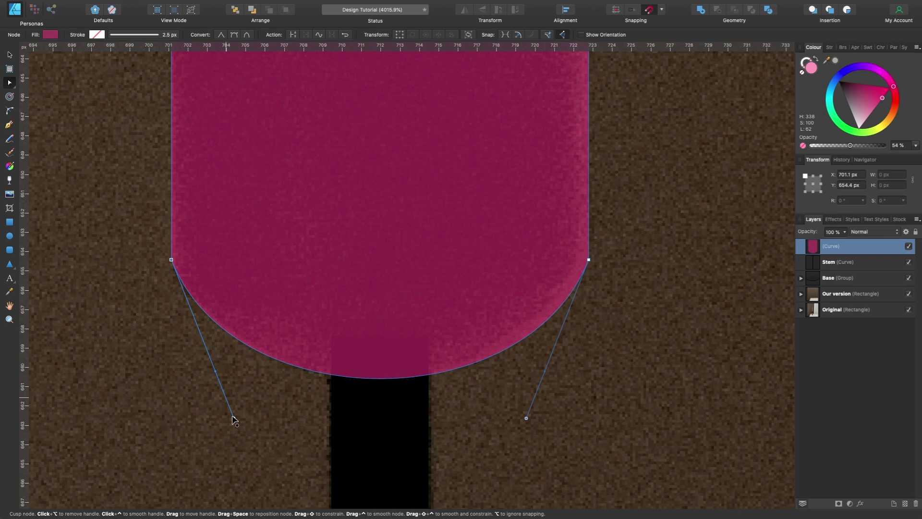
- Examine the capital shape's top edge against the holder's rim around the candle in the photo
scroll(356, 361, "down", 10)
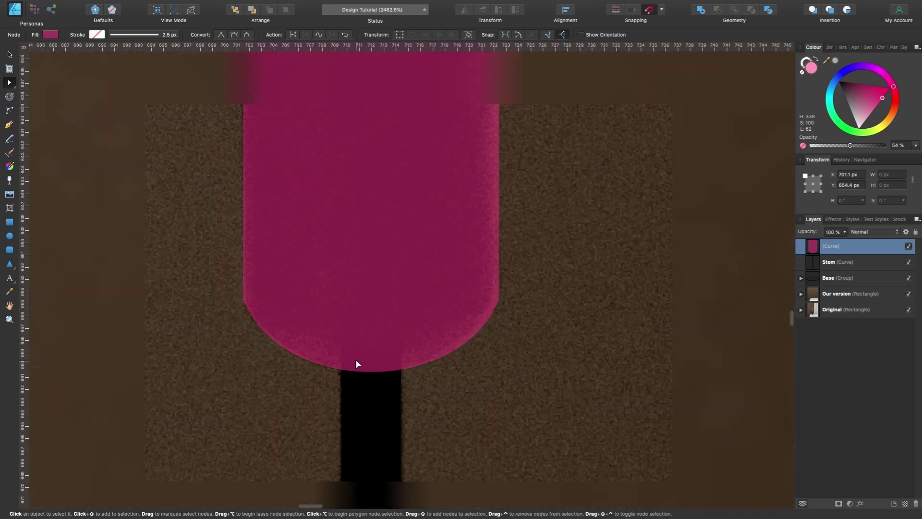
scroll(356, 361, "up", 8)
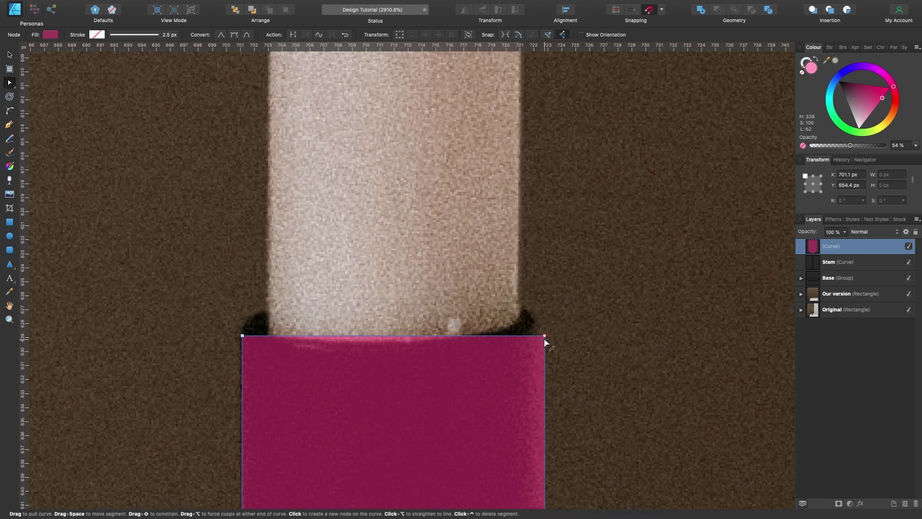
scroll(243, 336, "up", 5)
scroll(307, 259, "down", 7)
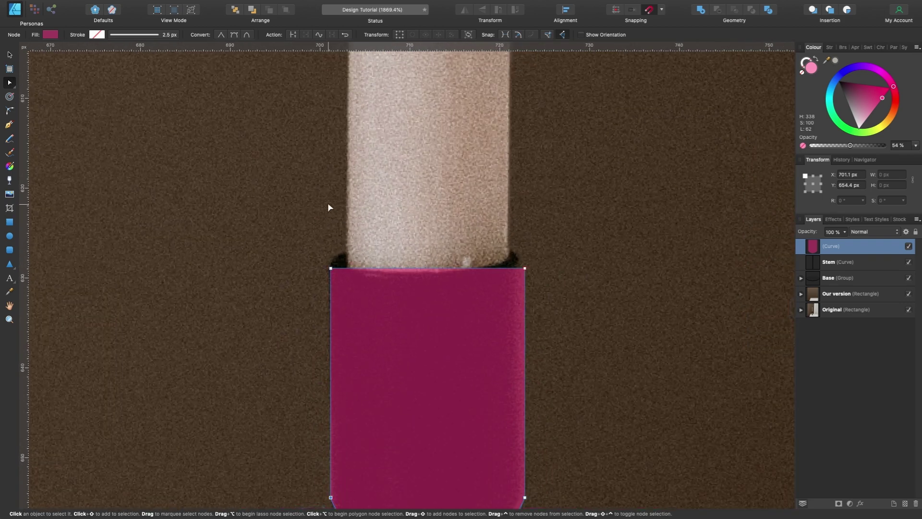
- Draw a flat ellipse just above the capital shape, about 2.6 px high, and widen it to the capital's full 21.6 px width
left_click(11, 236)
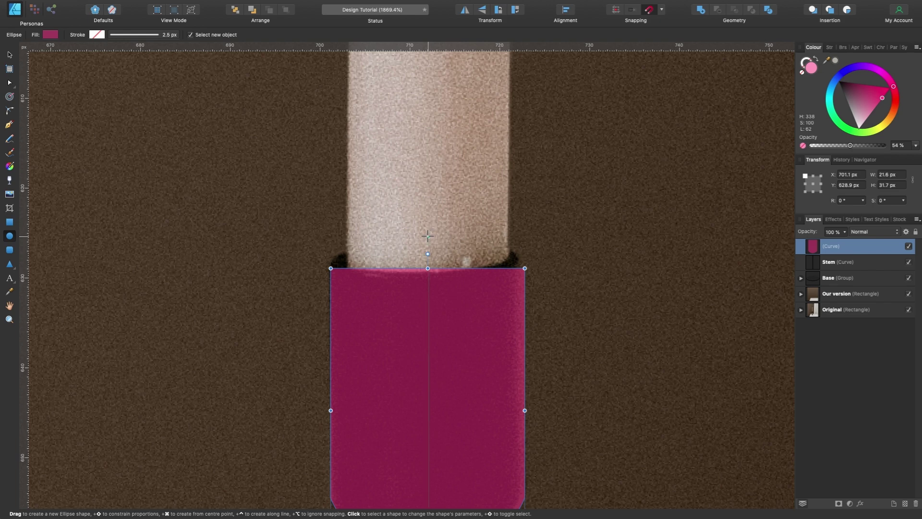
left_click_drag(427, 236, 523, 248)
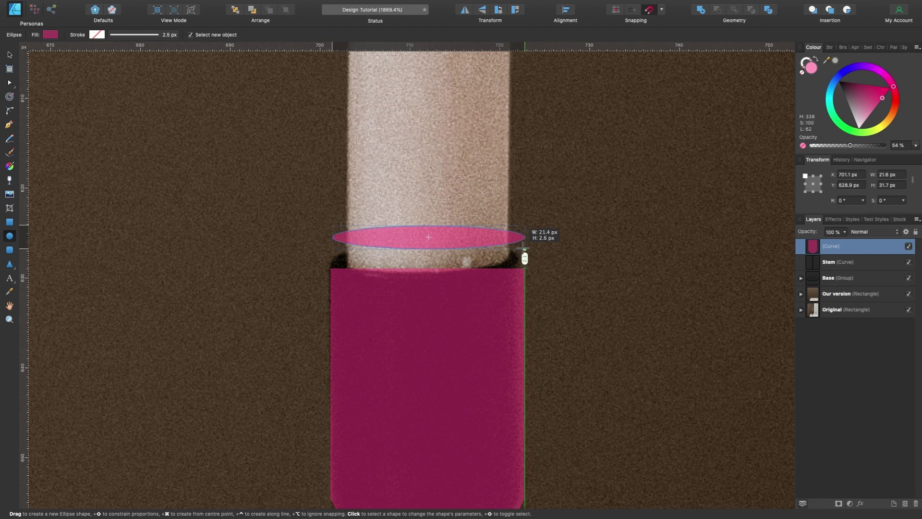
left_click_drag(523, 248, 523, 248)
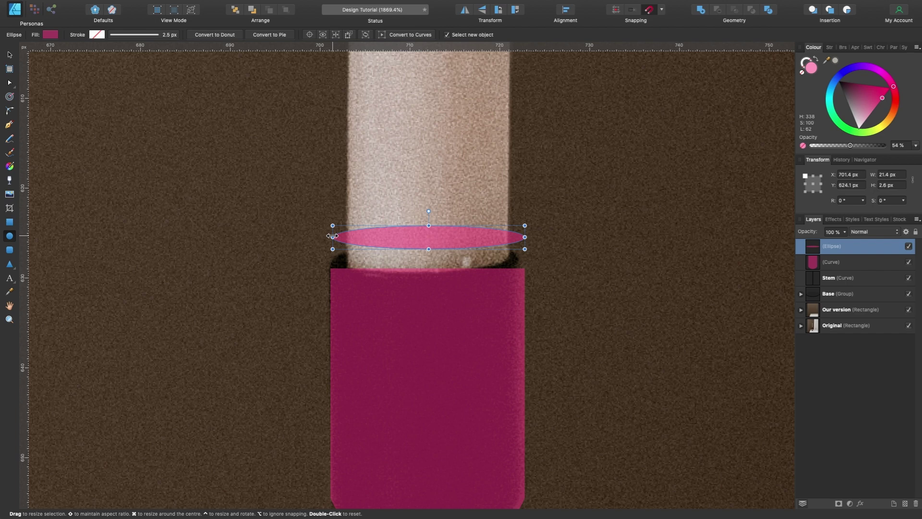
scroll(332, 236, "up", 5)
left_click_drag(332, 238, 327, 239)
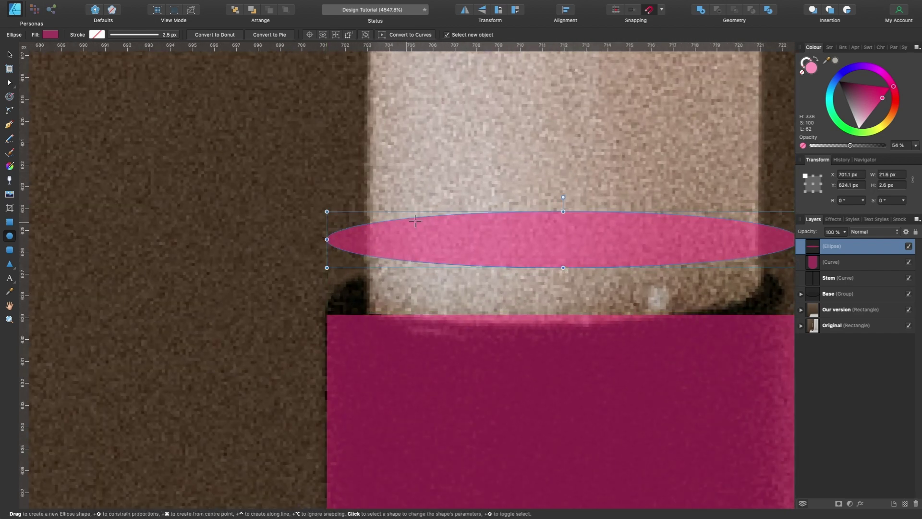
- Centre the ellipse vertically on the capital's top edge and enlarge its height symmetrically to about 7.5 px to match the holder's rim
key("v")
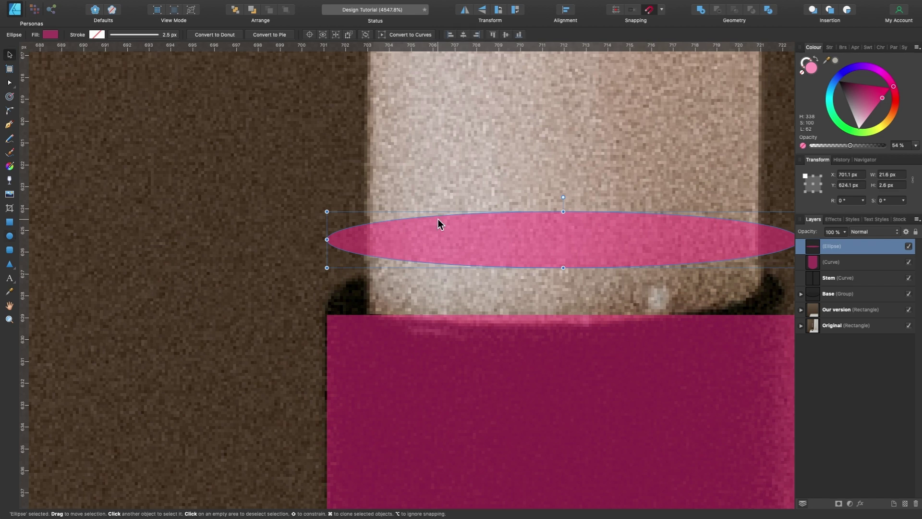
left_click_drag(527, 237, 532, 309)
scroll(532, 309, "right", 5)
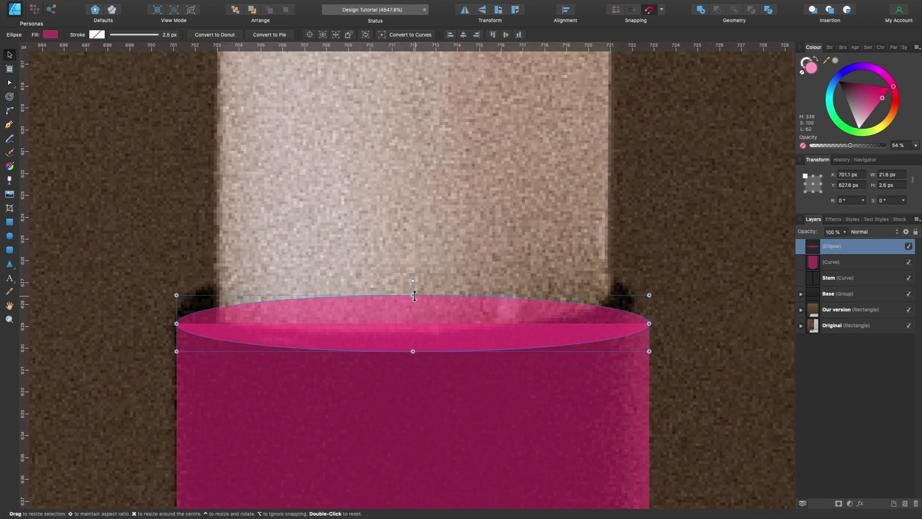
left_click_drag(414, 296, 409, 241)
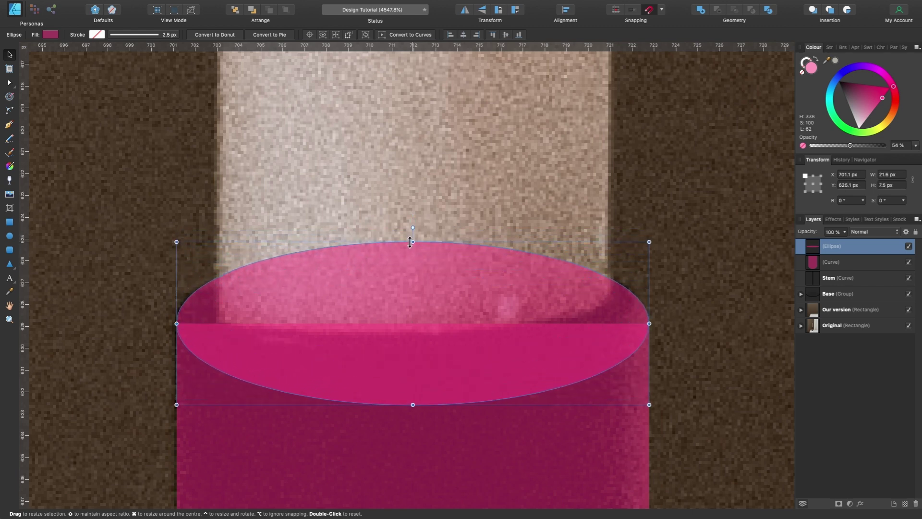
- Merge the ellipse and the capital curve into one shape with the Add operation
scroll(410, 242, "down", 5)
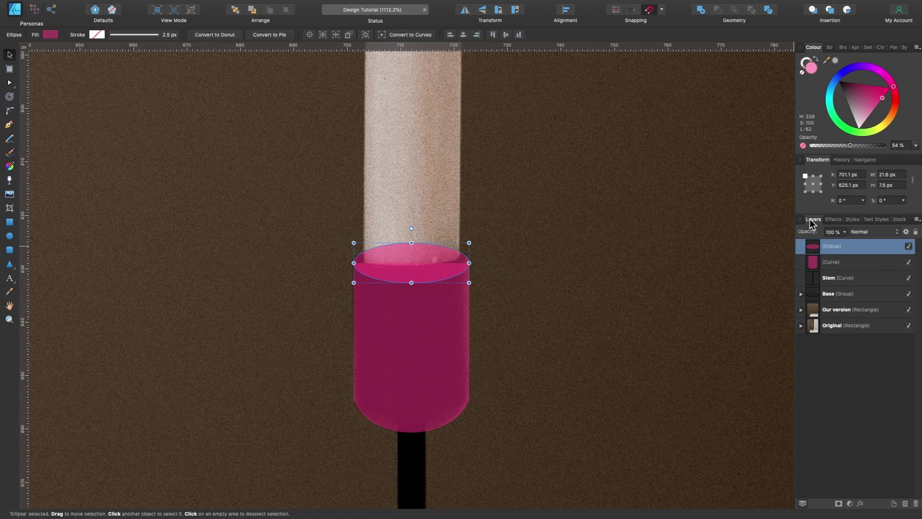
left_click(847, 262, "shift")
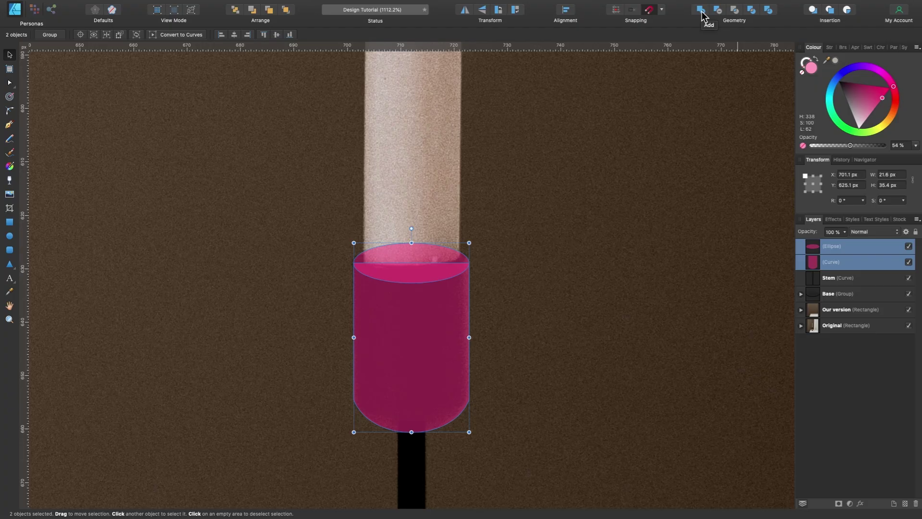
left_click(764, 17)
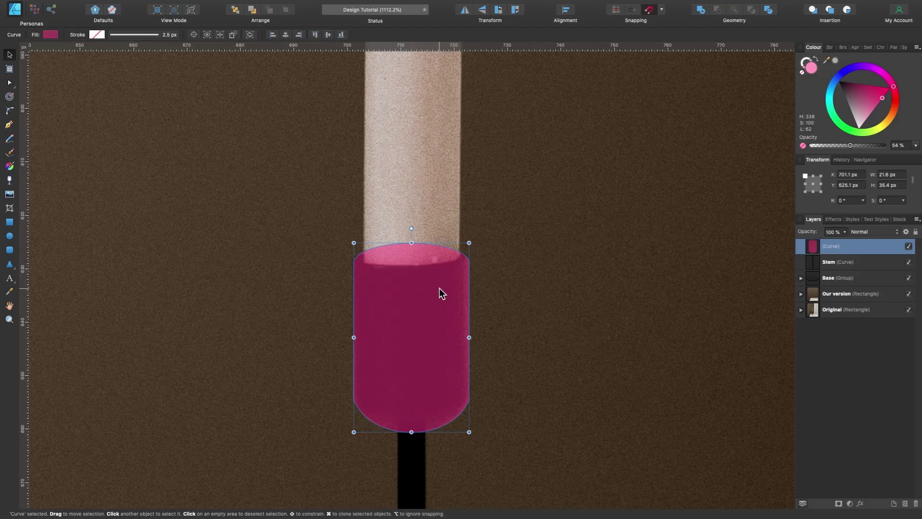
- Make the merged capital shape fully opaque black and move it horizontally to the right of the holder in the photo
left_click_drag(857, 146, 912, 143)
mouse_move(852, 99)
left_mouse_down()
mouse_move(837, 94)
mouse_move(838, 81)
left_mouse_up()
left_click_drag(427, 292, 571, 287)
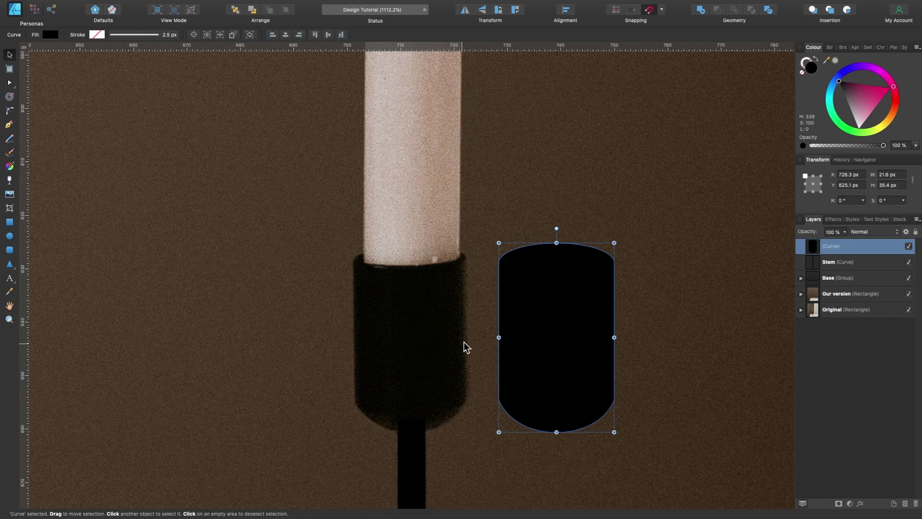
- Draw a rectangle about 8.3 by 36.4 px over the capital's right edge and fill it with brown sampled from the photo's wall
scroll(416, 337, "up", 3)
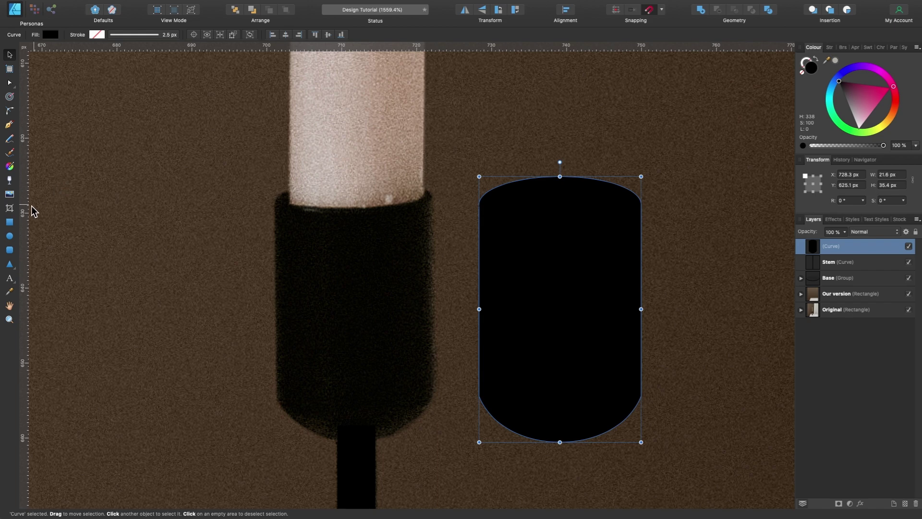
left_click(9, 222)
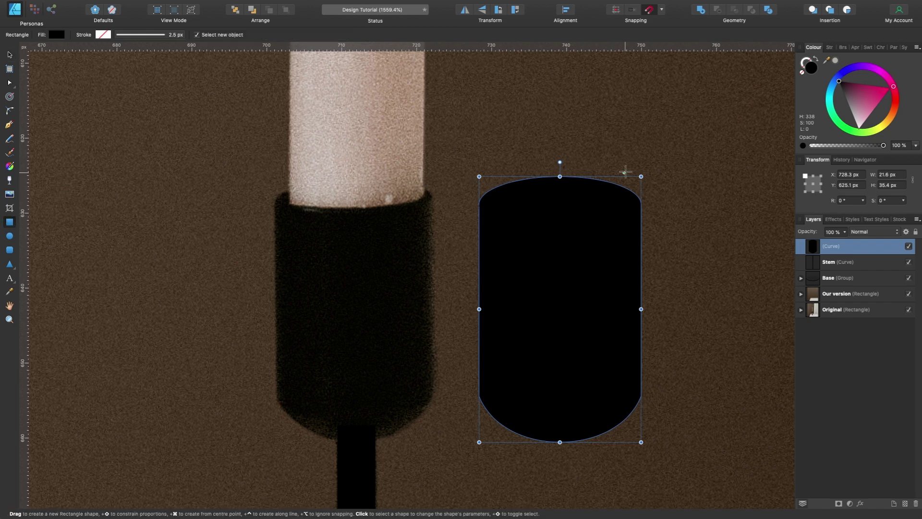
left_click_drag(629, 167, 692, 440)
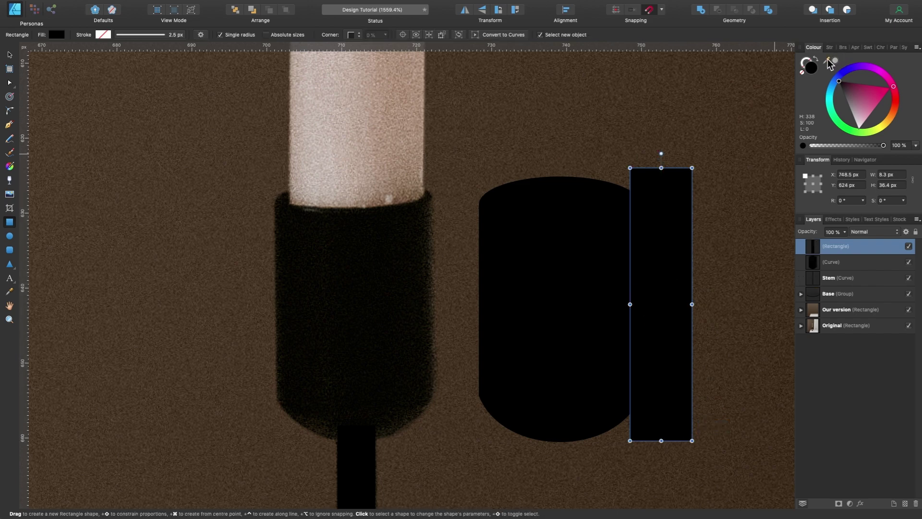
left_click_drag(829, 63, 458, 185)
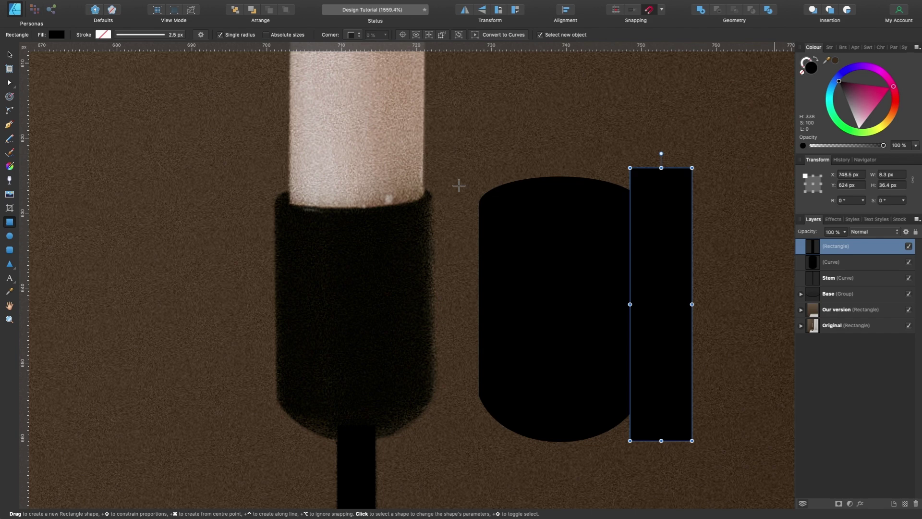
left_click(835, 60)
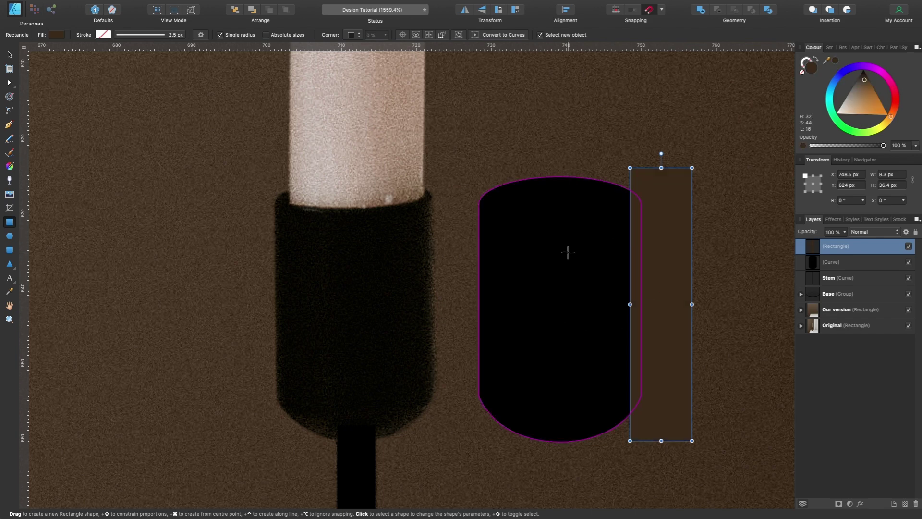
- Clip the brown rectangle inside the black capital curve
key("v")
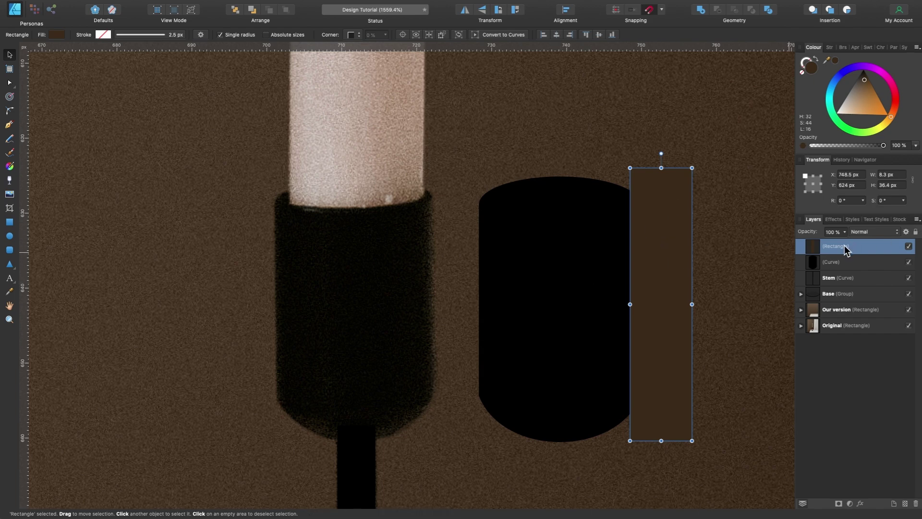
left_click_drag(846, 249, 868, 261)
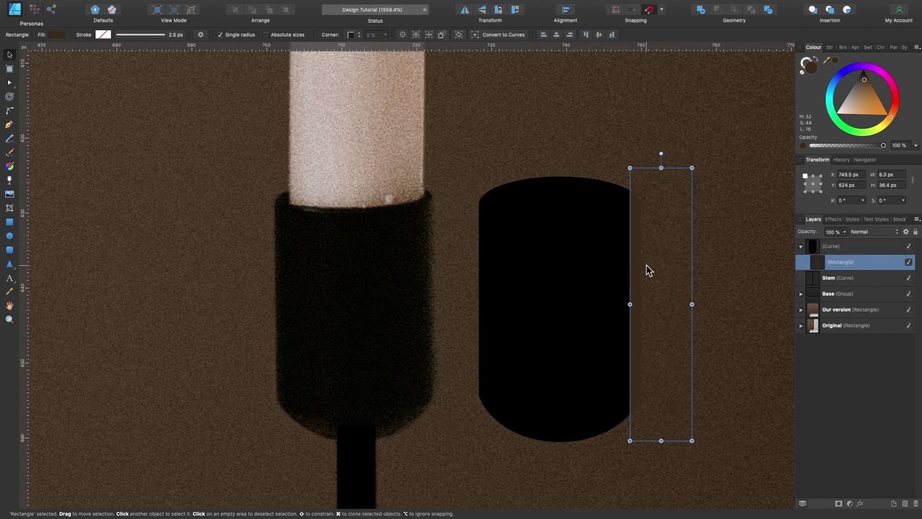
scroll(648, 270, "down", 2)
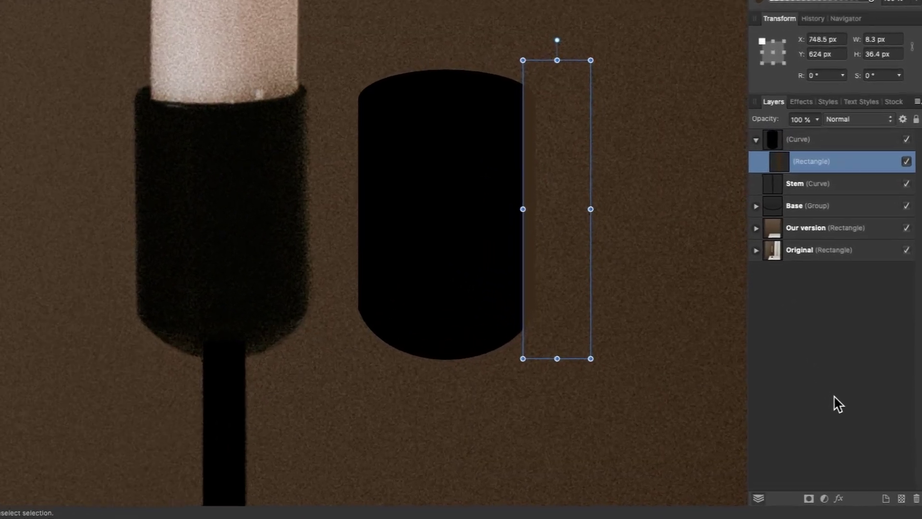
- Apply a Gaussian Blur of 0.8 px to the clipped rectangle and let the effect scale with the object
left_click(838, 492)
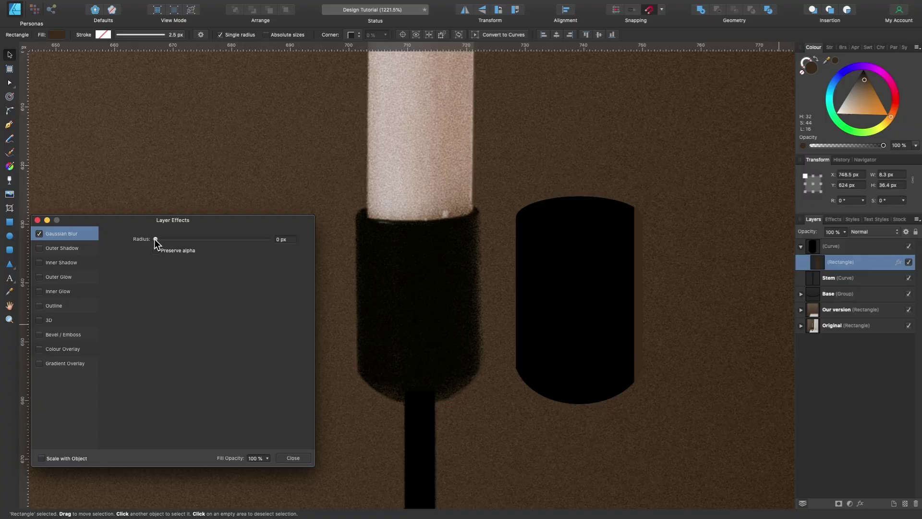
left_click_drag(275, 88, 301, 95)
left_click_drag(168, 242, 176, 241)
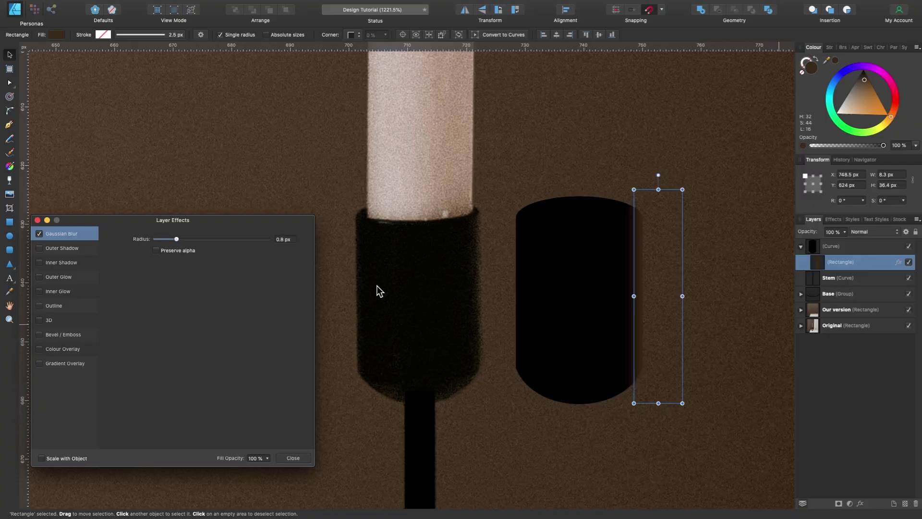
scroll(376, 286, "up", 5)
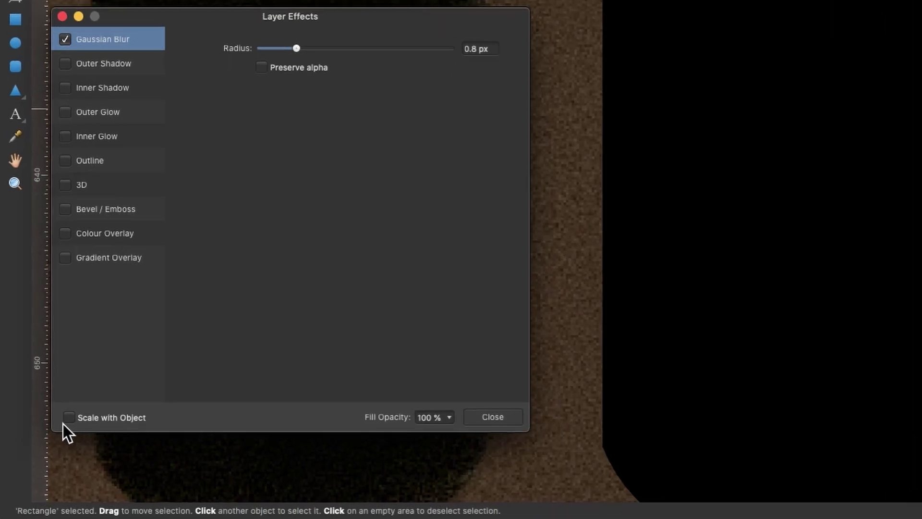
left_click(41, 458)
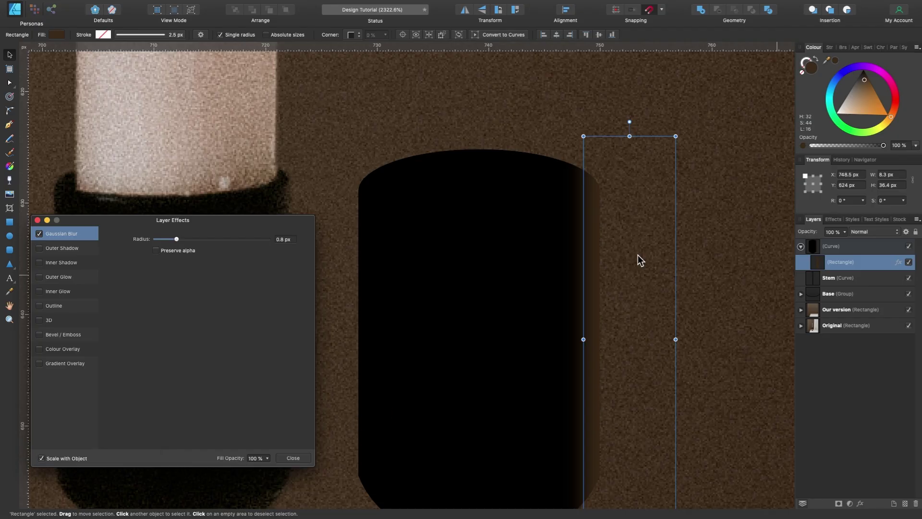
left_click(292, 457)
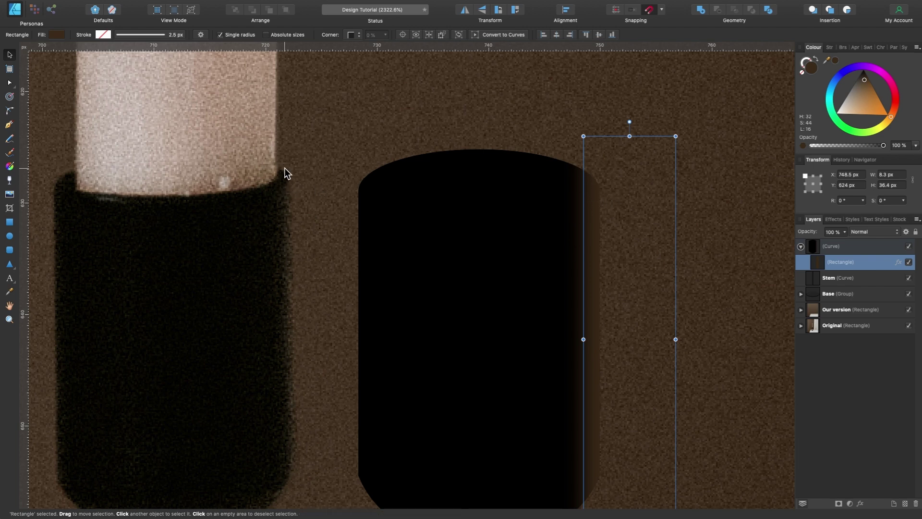
- Convert the blurred rectangle to curves, add a node near the top of its left edge, and pull its top-left corner down and outward
left_click(527, 37)
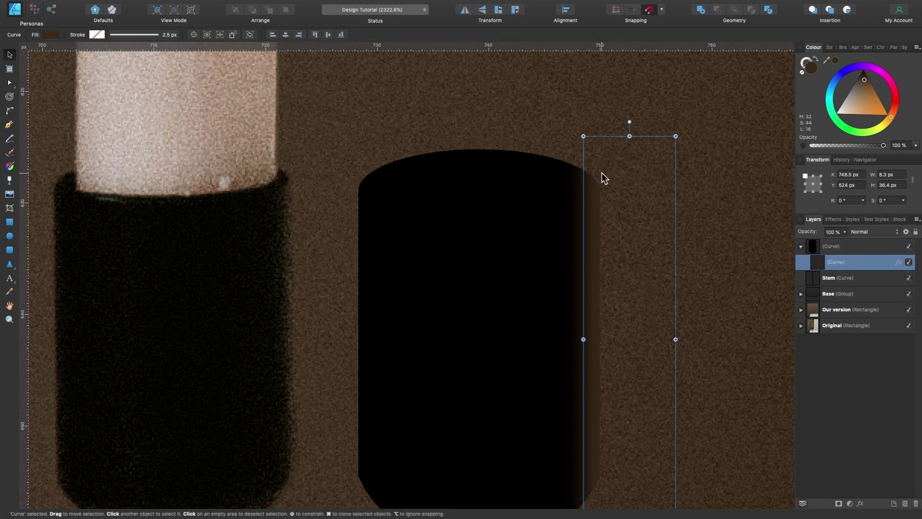
left_click(10, 83)
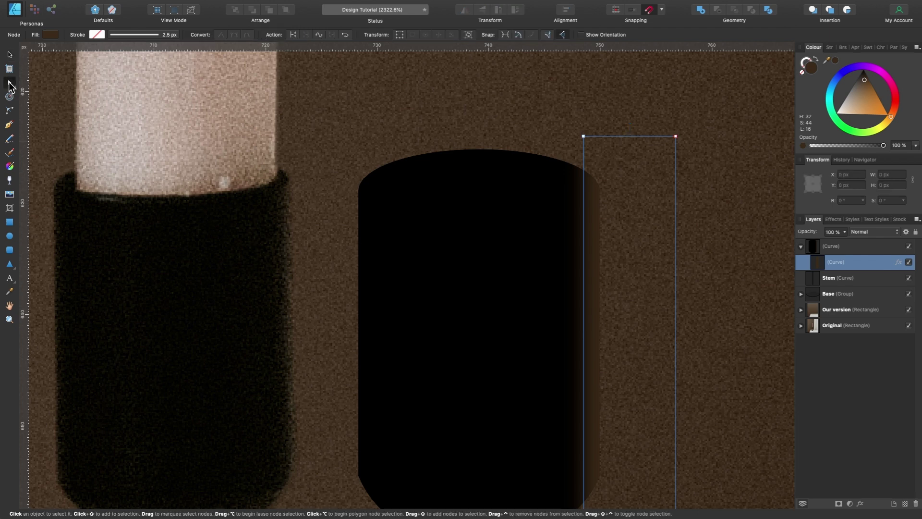
left_click(583, 200)
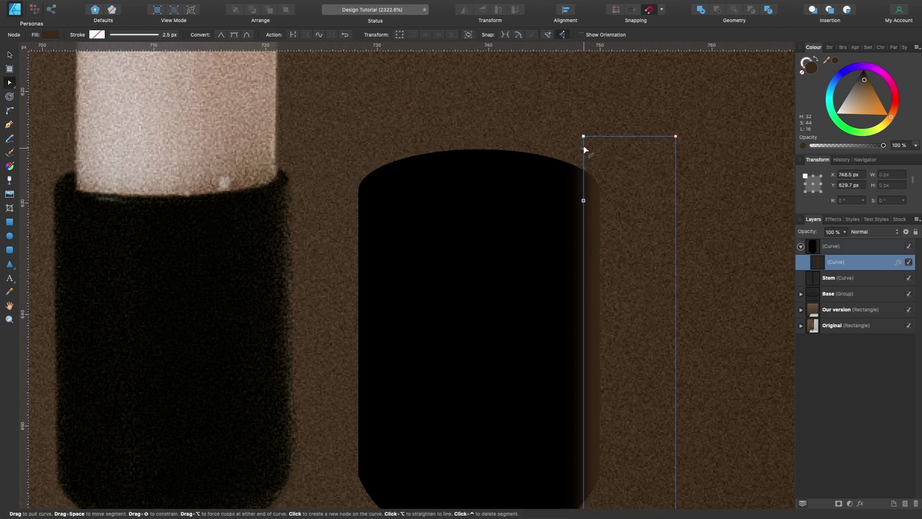
left_click_drag(583, 136, 631, 159)
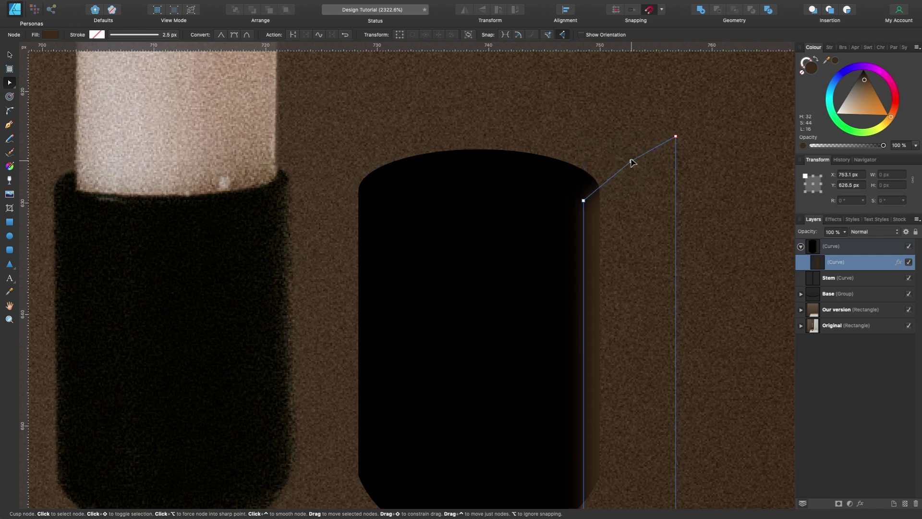
- Add a node near the bottom of the highlight's left edge and move its bottom-left corner inward along the capital's lower arc
scroll(631, 159, "right", 2)
scroll(631, 159, "down", 1)
scroll(631, 159, "down", 5)
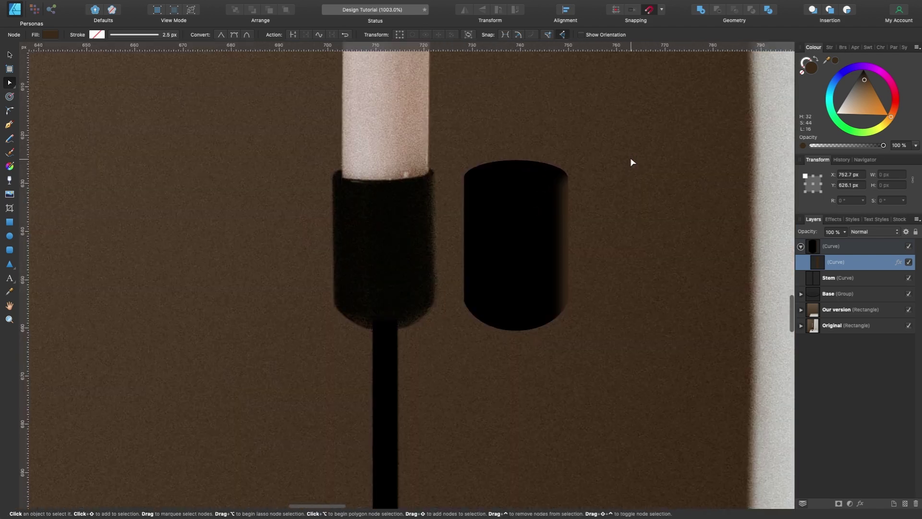
scroll(631, 159, "left", 1)
scroll(568, 345, "up", 3)
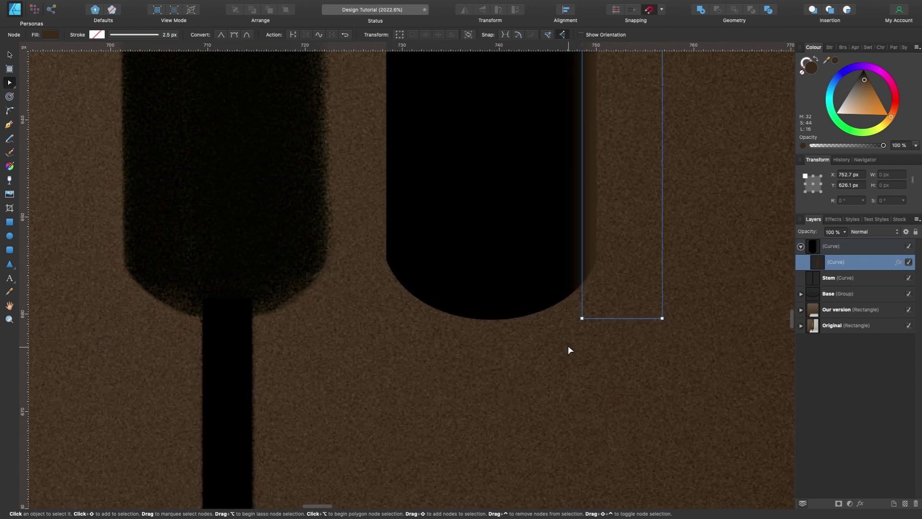
scroll(589, 288, "right", 2)
scroll(589, 288, "up", 2)
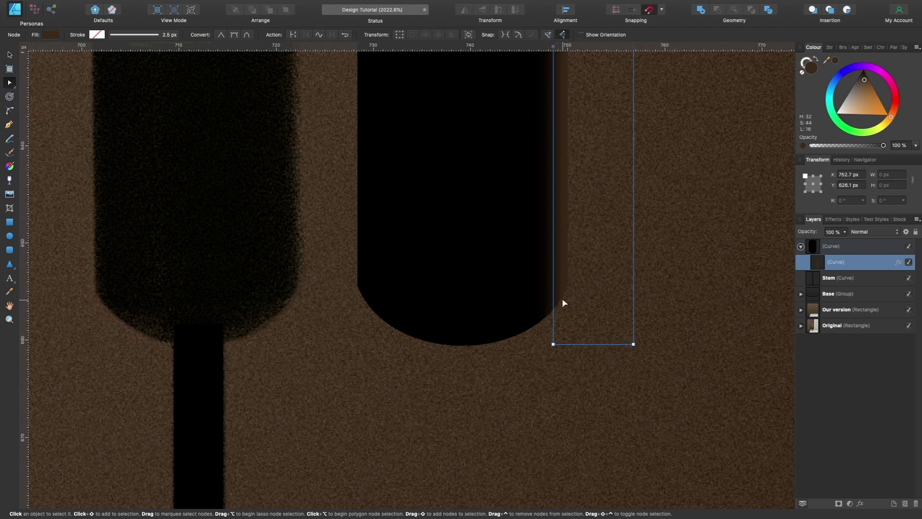
left_click(553, 324)
left_click_drag(553, 345, 479, 345)
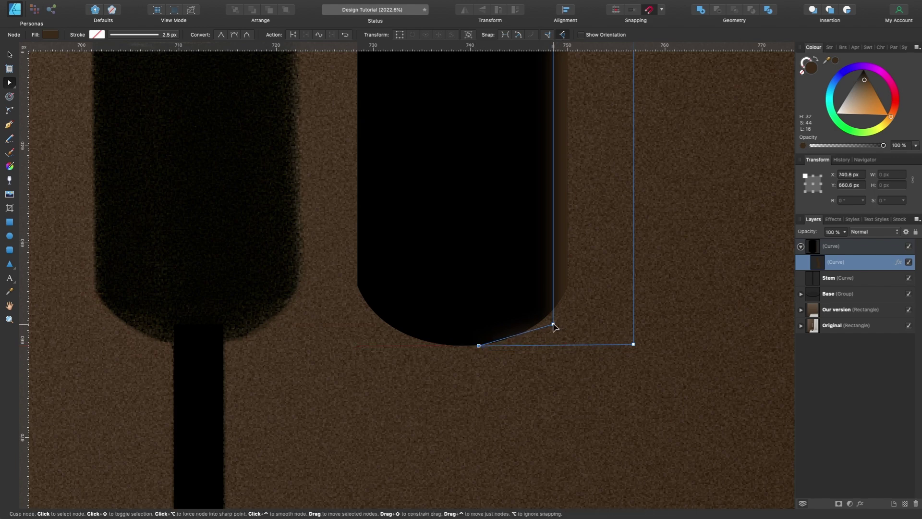
- Add another node higher on the highlight's left edge, then move the node below it inward and smooth it to follow the capital's rounded bottom
left_click(553, 275)
mouse_move(553, 323)
left_mouse_down()
mouse_move(530, 312)
mouse_move(541, 313)
left_mouse_up()
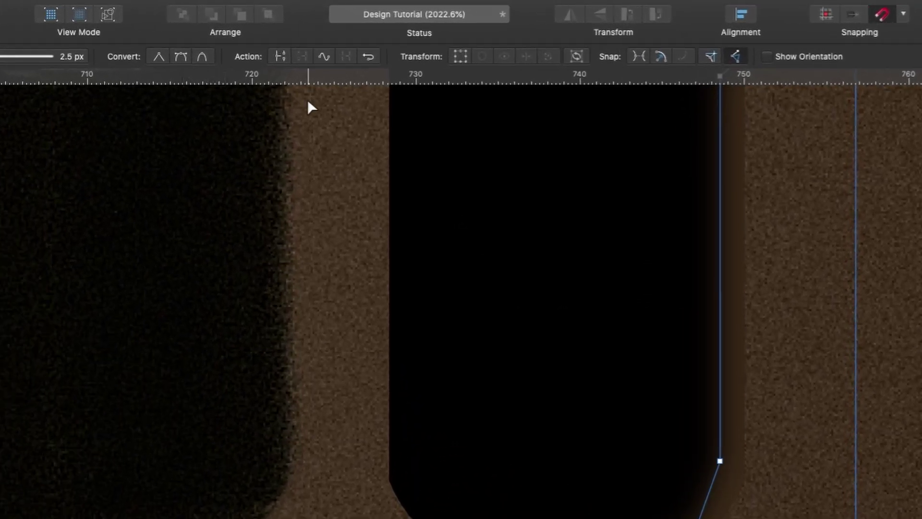
left_click(180, 57)
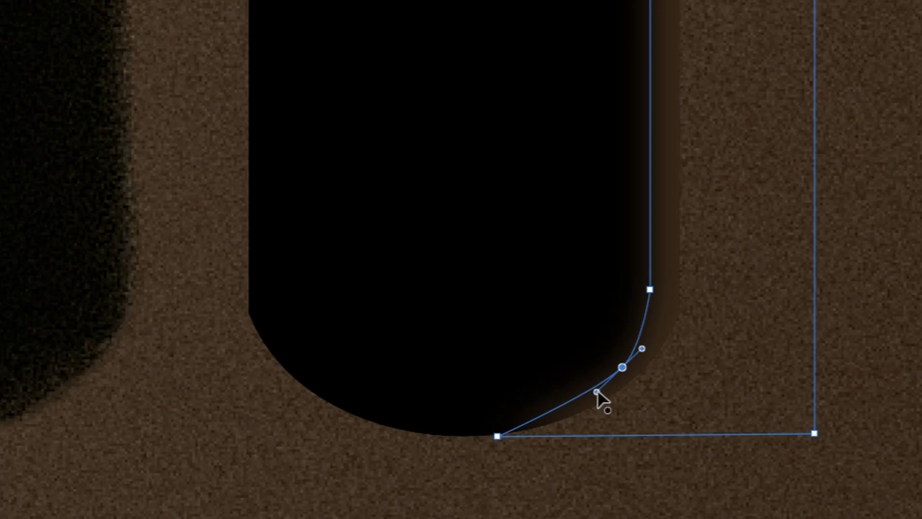
left_click_drag(527, 326, 518, 337)
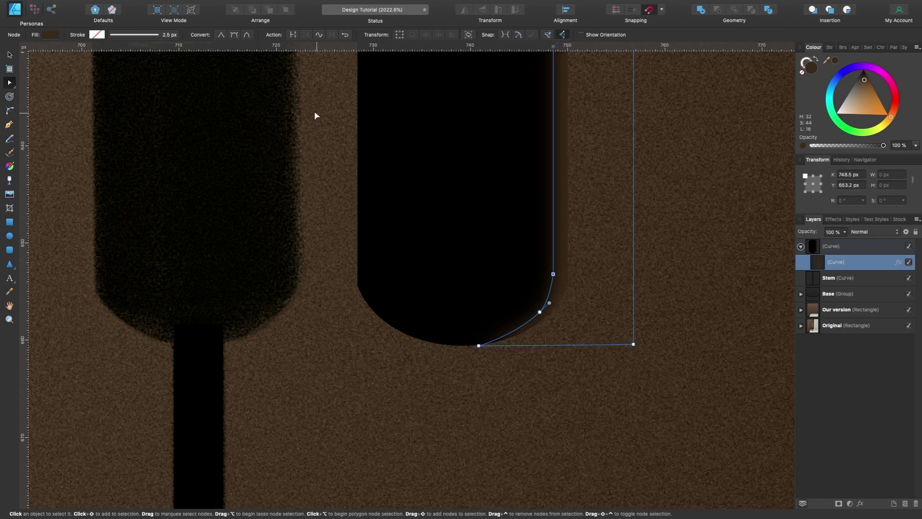
- Smooth the node at the lower end of the highlight's straight left edge and align its upper handle vertically with the edge
left_click(235, 34)
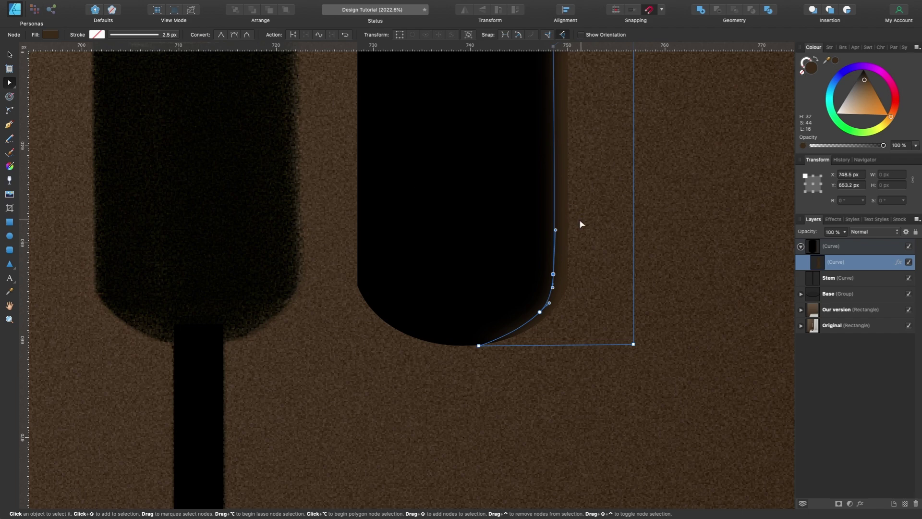
left_click_drag(556, 230, 552, 230)
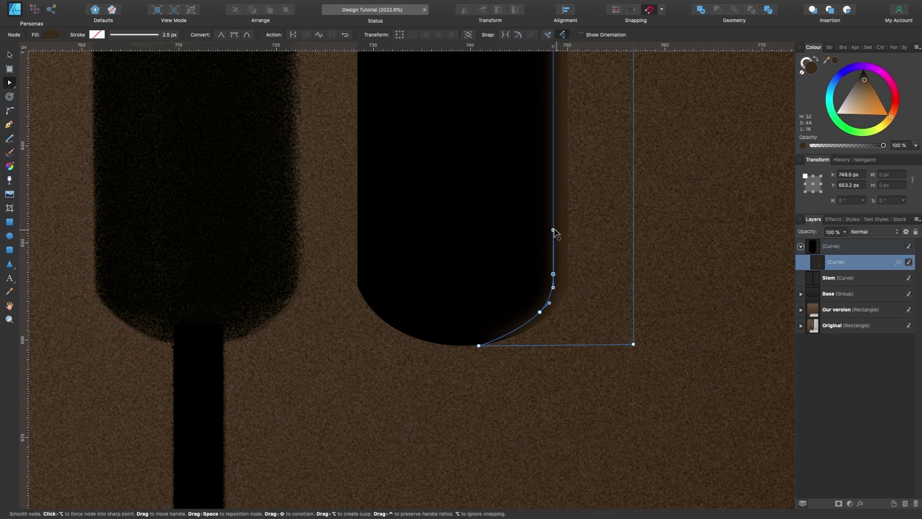
scroll(449, 393, "down", 5)
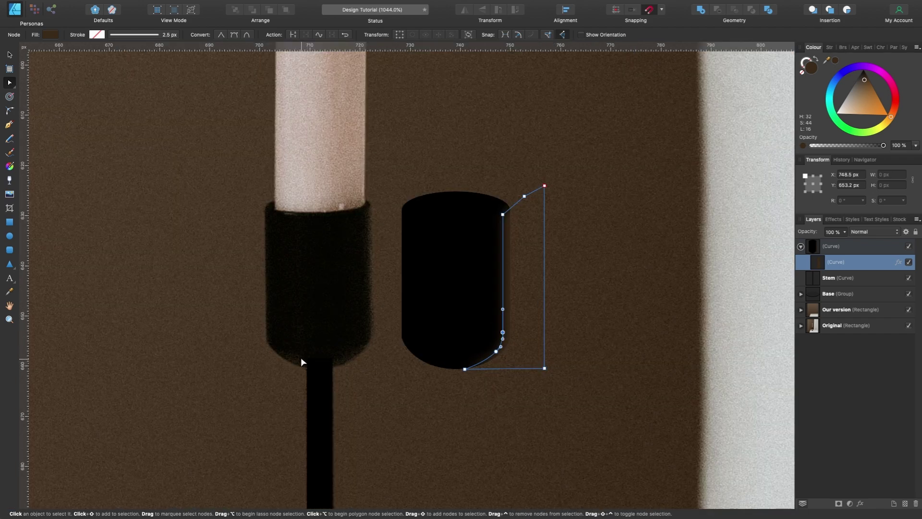
scroll(469, 361, "up", 5)
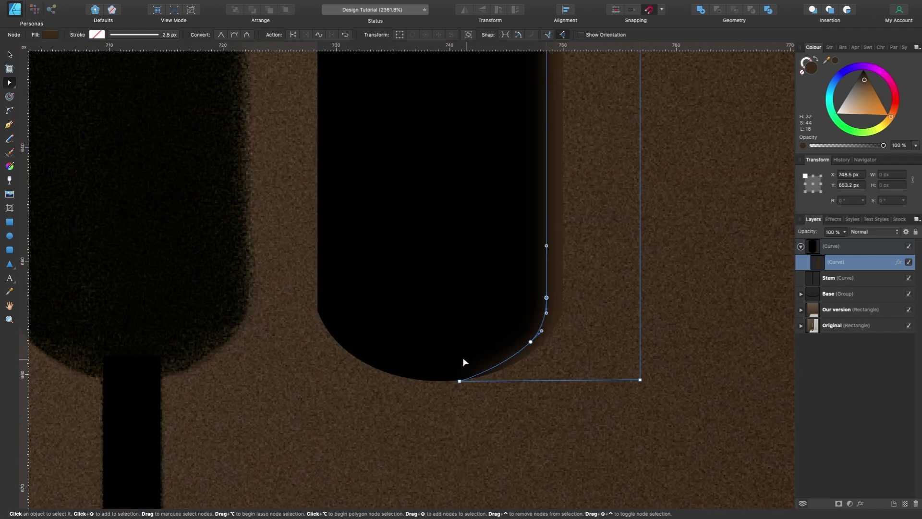
scroll(331, 379, "left", 3)
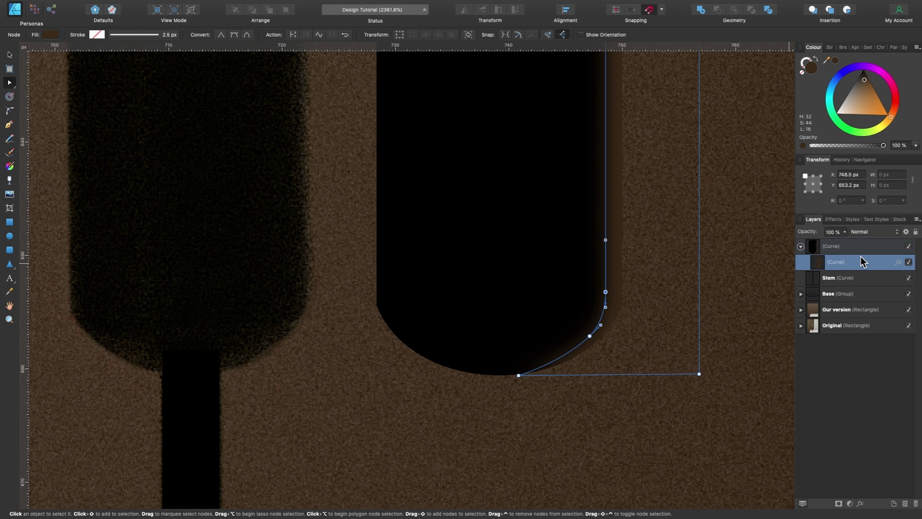
- Duplicate the blurred highlight curve, flip the copy horizontally, and move it to the left side of the capital
key("v")
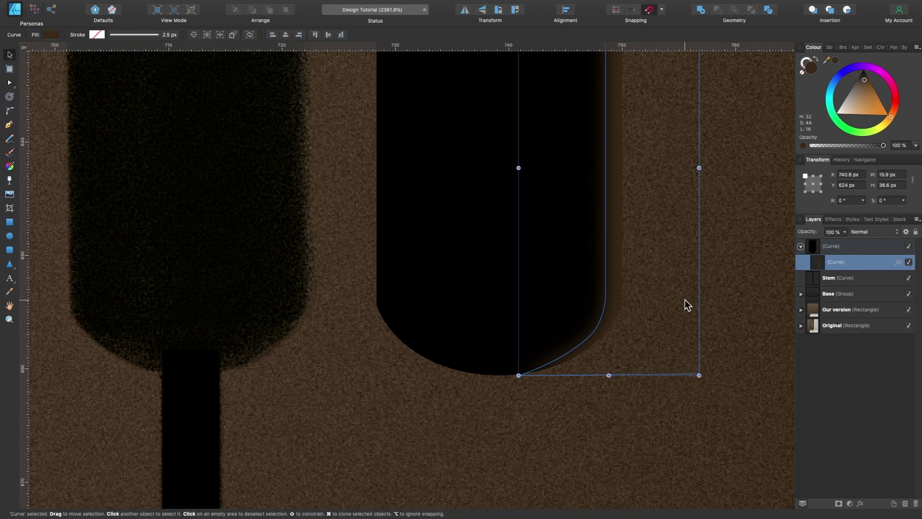
key("super+j")
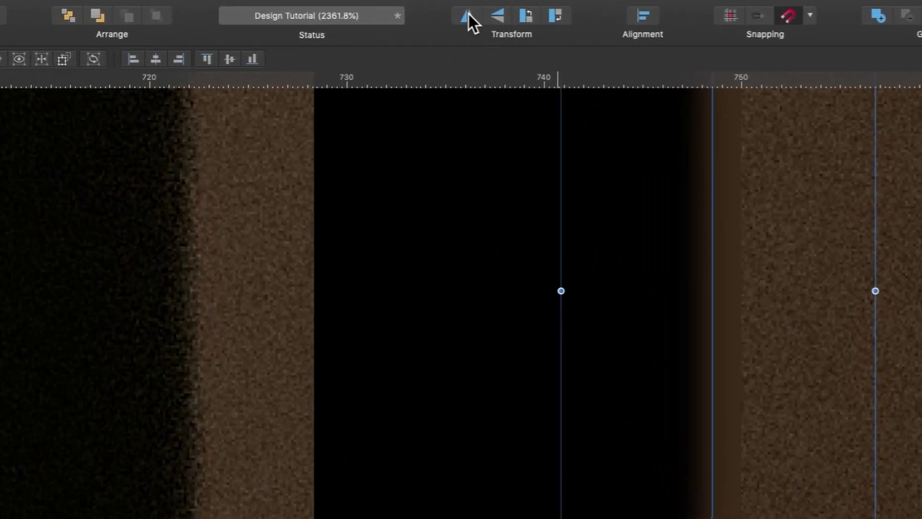
left_click(468, 15)
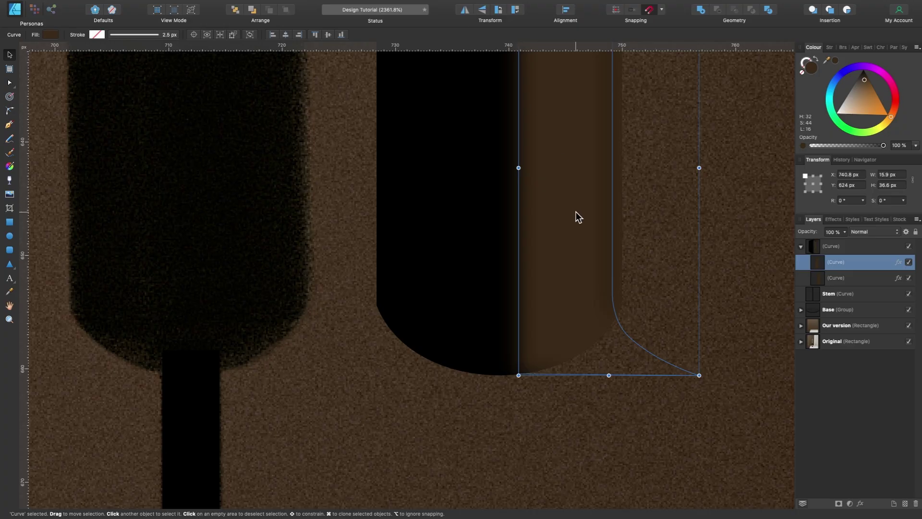
left_click_drag(576, 212, 373, 227)
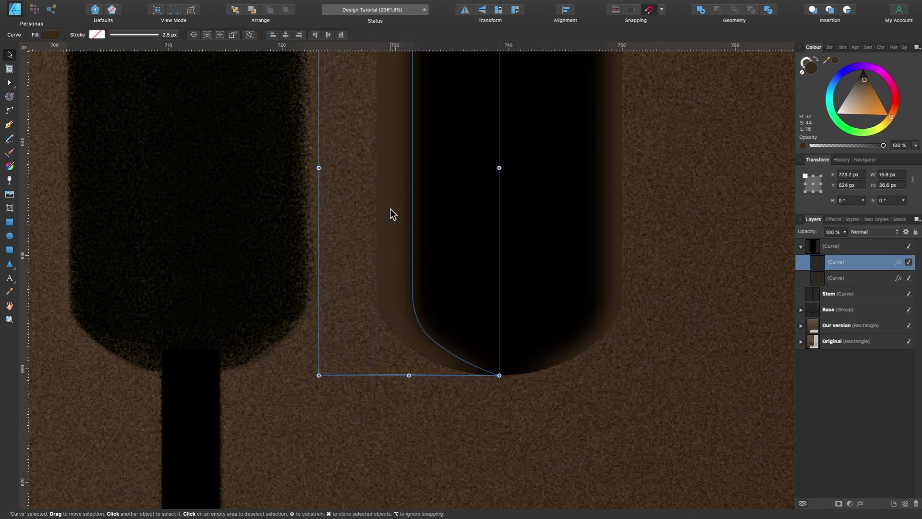
- Add nodes low on both long edges of the flipped copy and delete the nodes above, leaving only the bottom-left highlight
key("a")
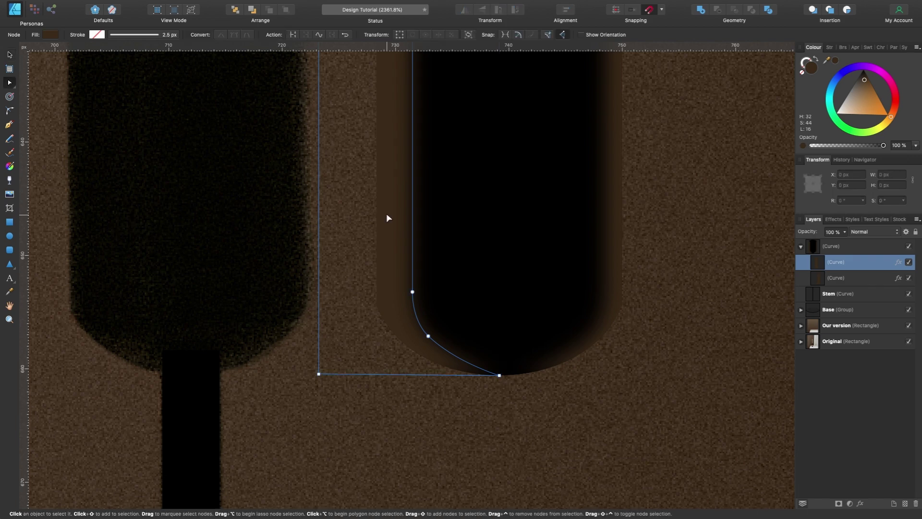
scroll(386, 213, "down", 3)
scroll(387, 213, "up", 1)
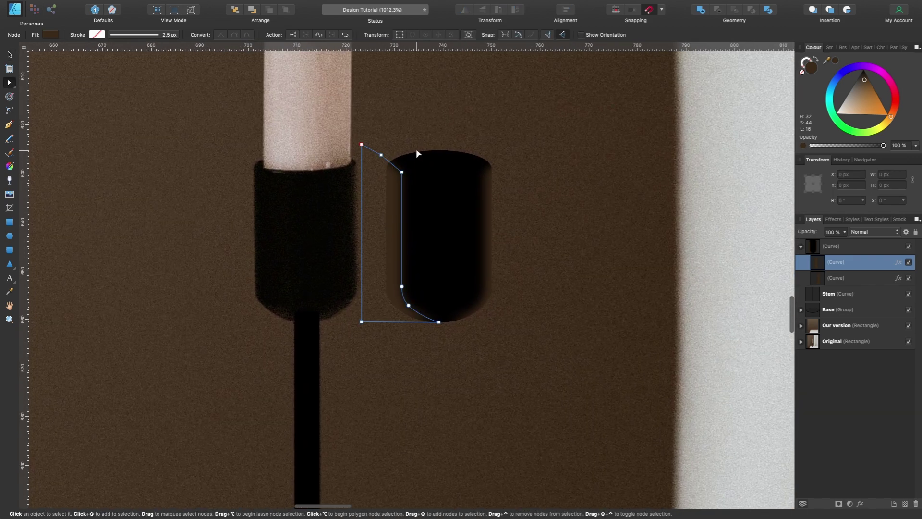
left_click(361, 302)
left_click(402, 264)
left_click_drag(437, 212, 304, 117)
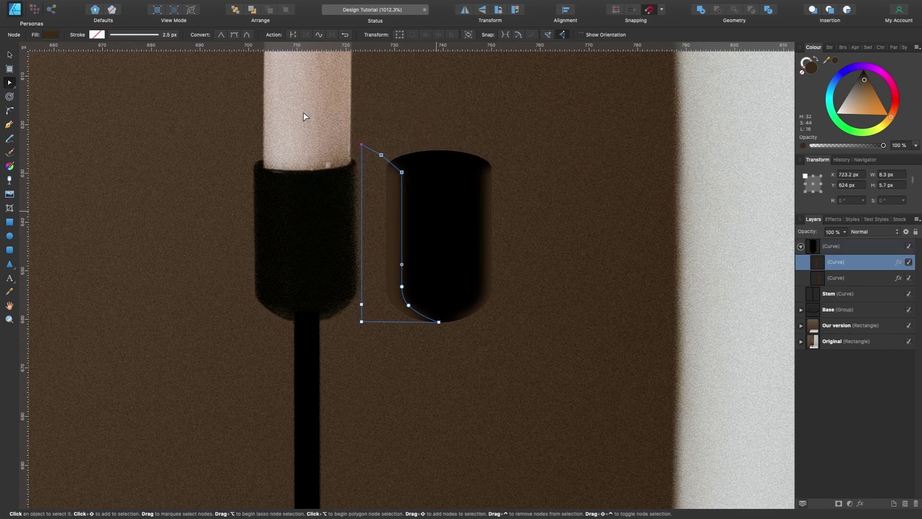
key("Delete")
scroll(401, 279, "up", 5)
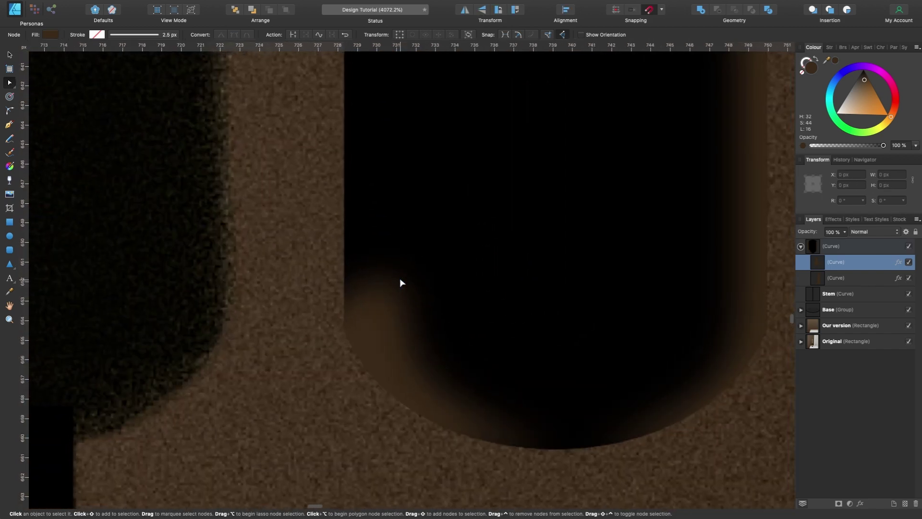
left_click(406, 306)
key("Delete")
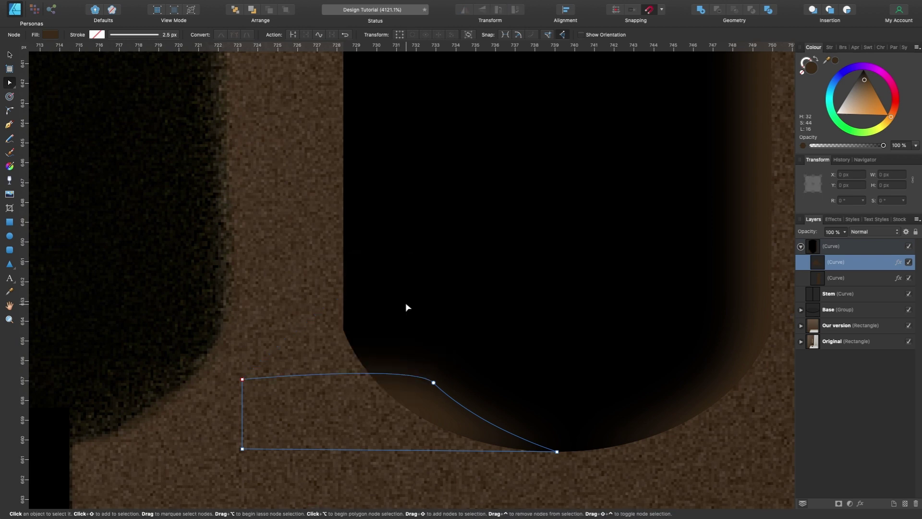
scroll(405, 303, "down", 3)
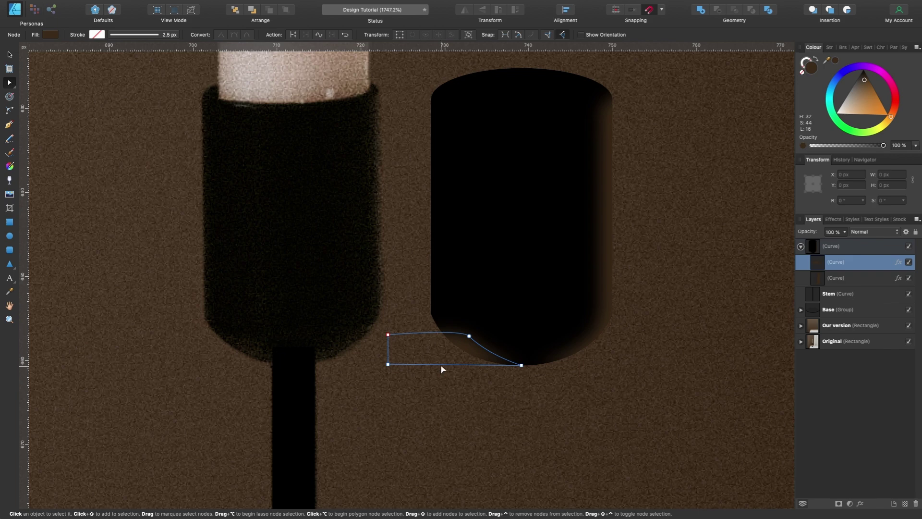
scroll(480, 382, "up", 2)
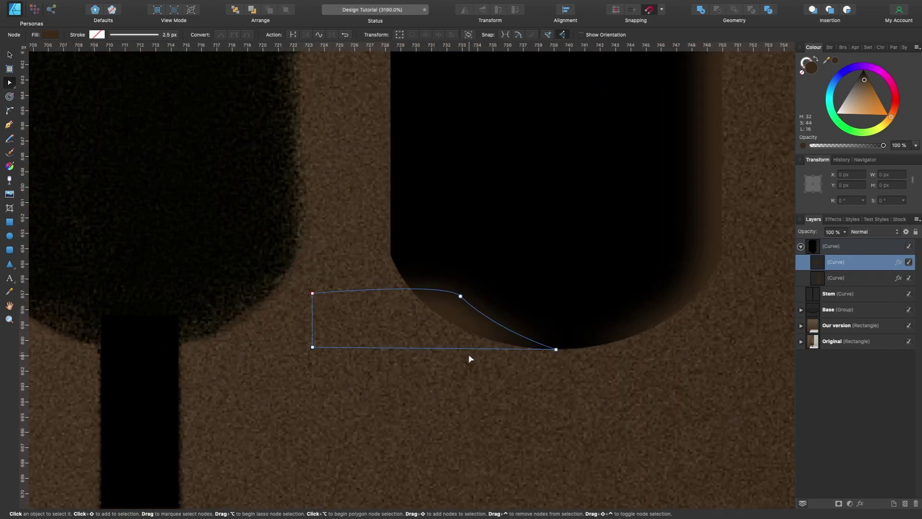
- Lower the bottom-left highlight slightly, reshape its inner edge with a smooth node along the capital's arc, and reduce its colour opacity to 75%
key("v")
left_click_drag(469, 337, 468, 345)
key("a")
left_click(460, 305)
left_click_drag(460, 304, 396, 282)
left_click_drag(446, 309, 459, 306)
scroll(503, 329, "down", 5)
scroll(497, 330, "up", 3)
scroll(497, 328, "up", 1)
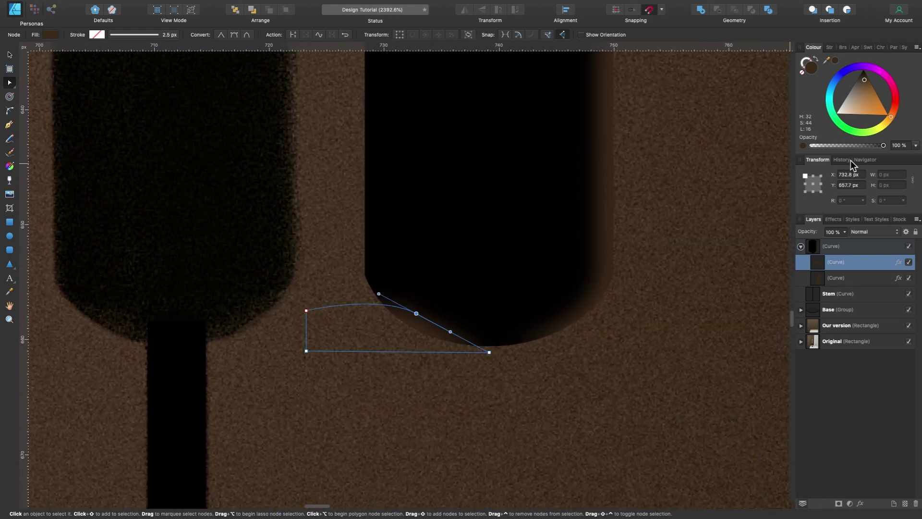
left_click_drag(877, 145, 864, 145)
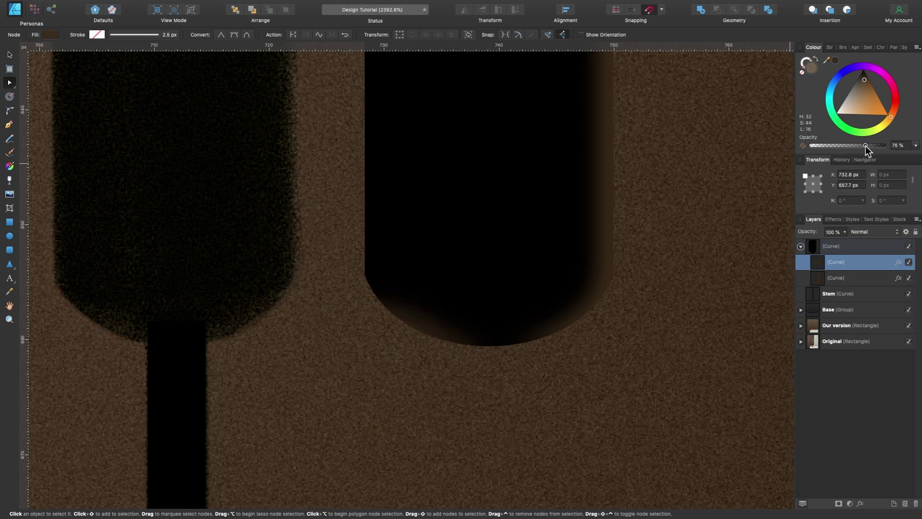
scroll(604, 358, "down", 3)
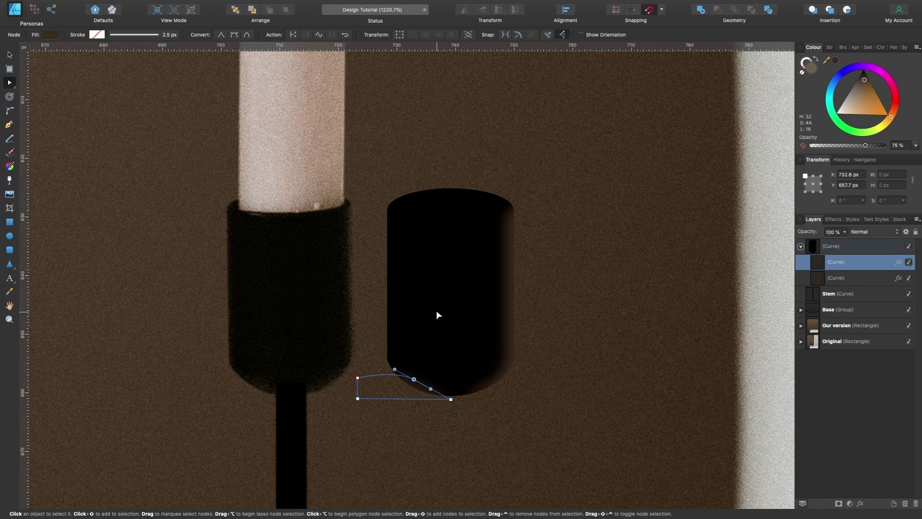
- Collapse the capital's layer and rename it Holder
key("v")
left_click(845, 248)
left_click(801, 246)
double_click(838, 246)
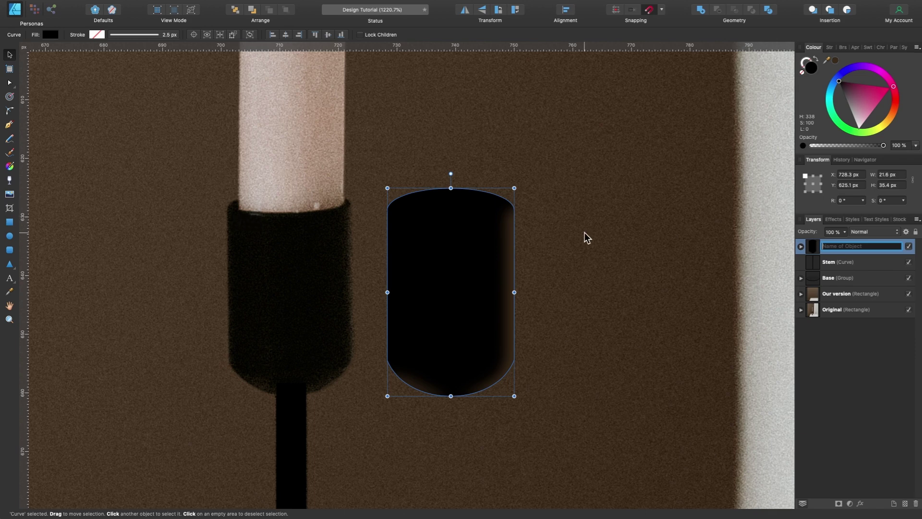
type("Holder")
key("Return")
- Overlay the Holder on the original candle holder to compare them, and move it back directly beside the original
left_click_drag(473, 299, 315, 306)
scroll(315, 306, "left", 5)
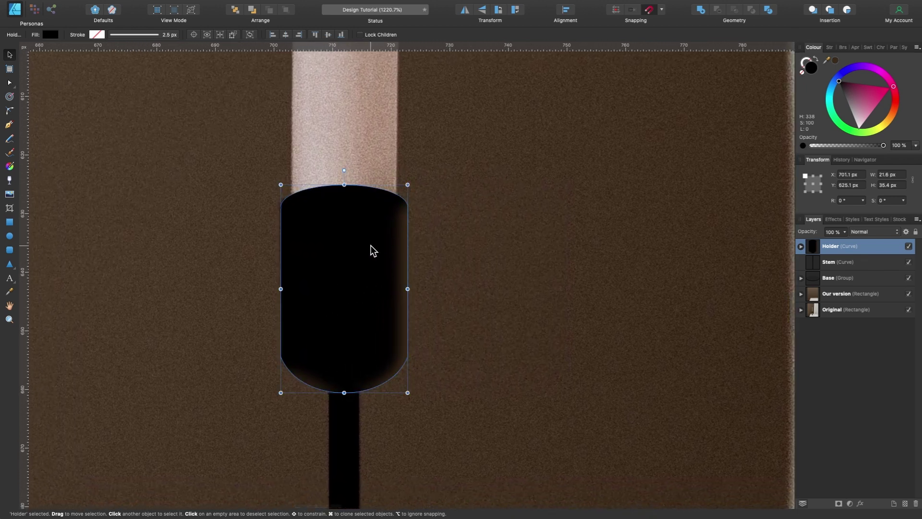
left_click_drag(360, 225, 484, 231)
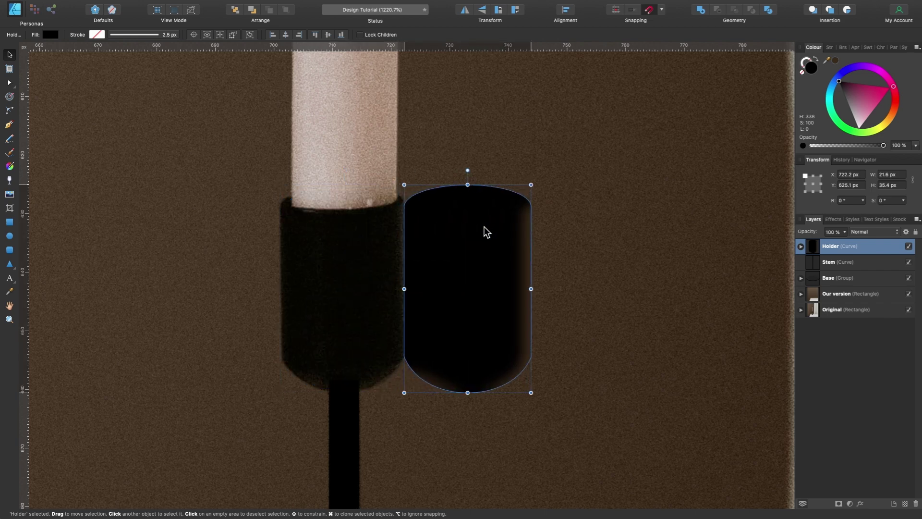
- Draw an open curve about 9 px wide with the Pen tool along the original holder's rim, just below the candle
scroll(326, 234, "up", 5)
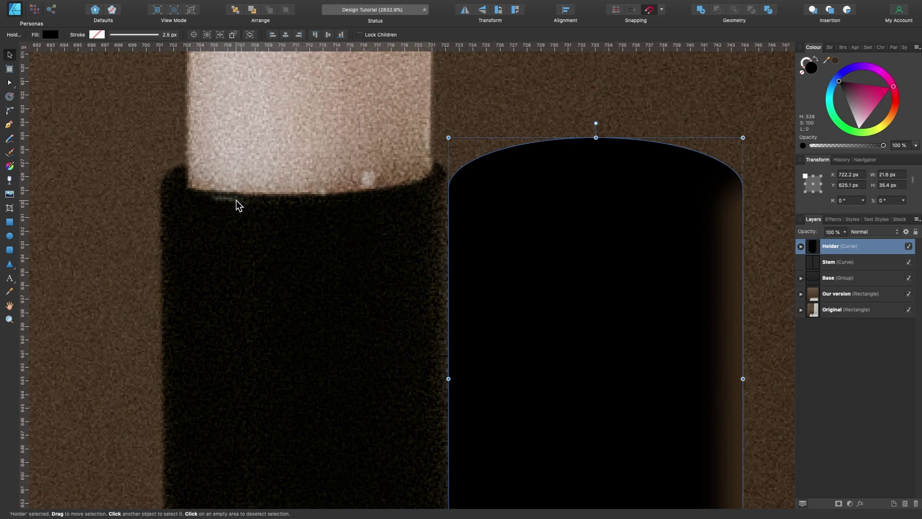
scroll(235, 200, "up", 5)
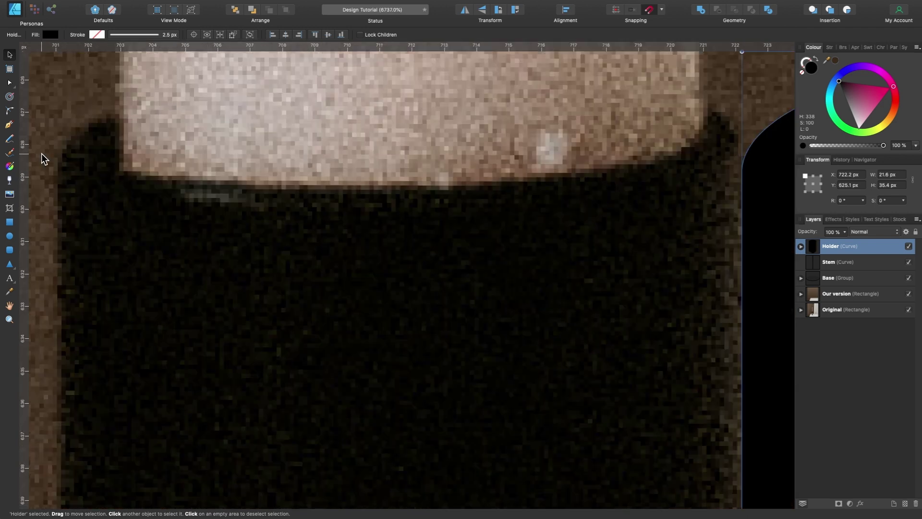
left_click(10, 126)
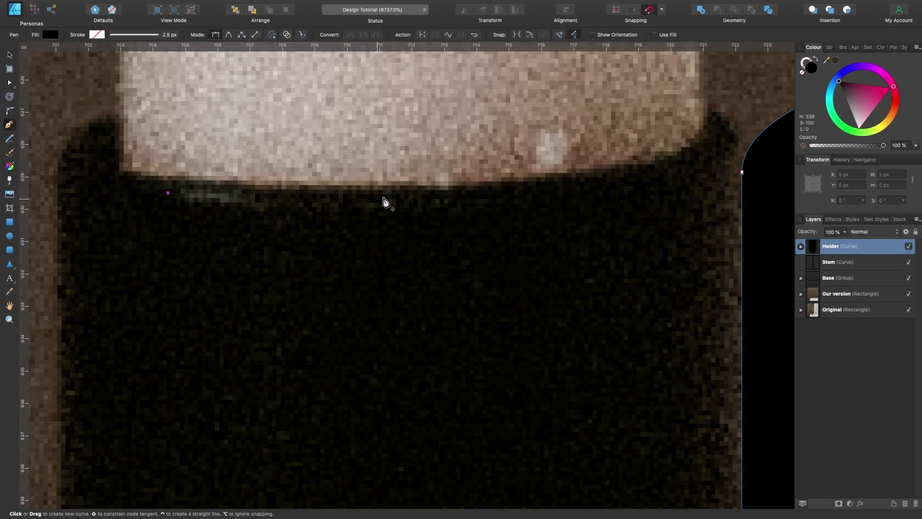
left_click_drag(460, 200, 595, 184)
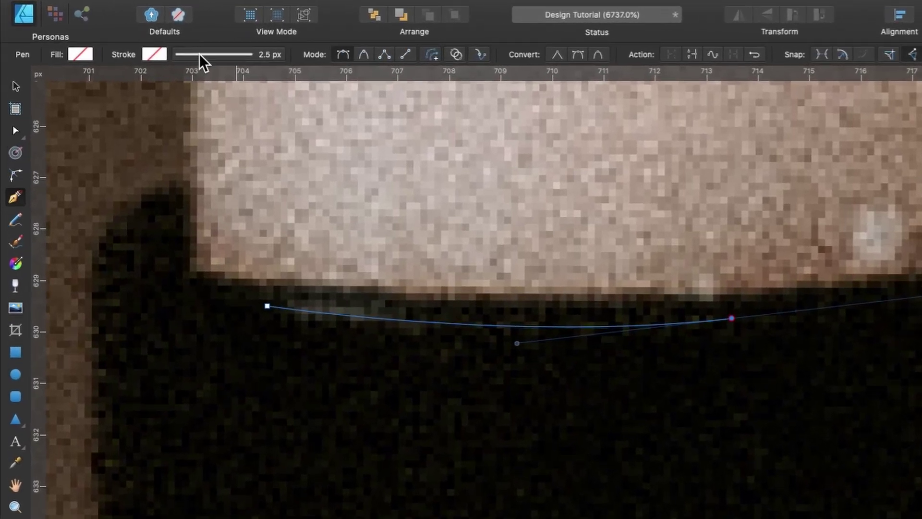
- Give the rim curve a white stroke with a width of 0.4 px
left_click(201, 61)
left_click_drag(202, 103, 188, 103)
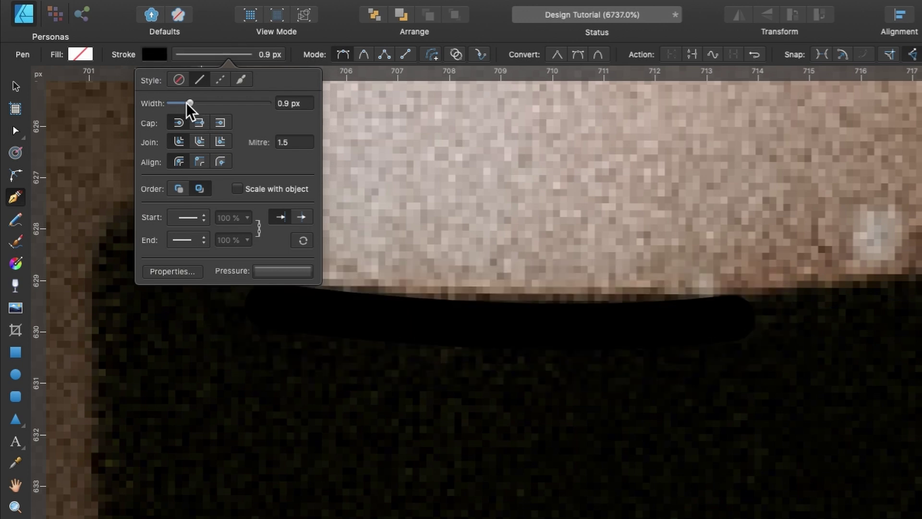
left_click(160, 56)
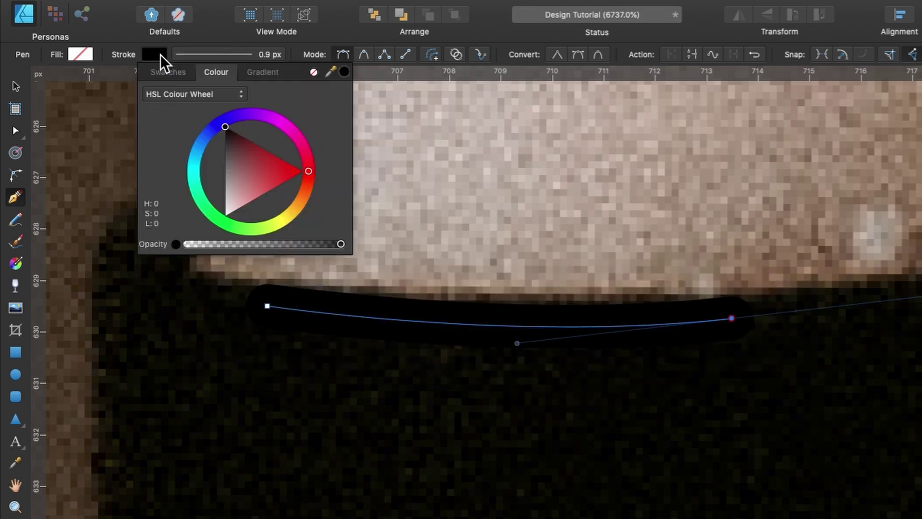
left_click_drag(248, 190, 220, 237)
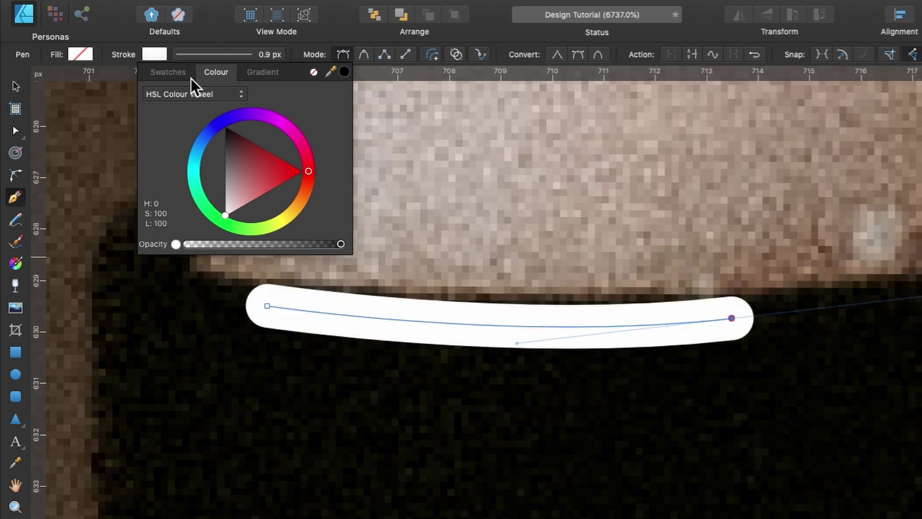
left_click(200, 58)
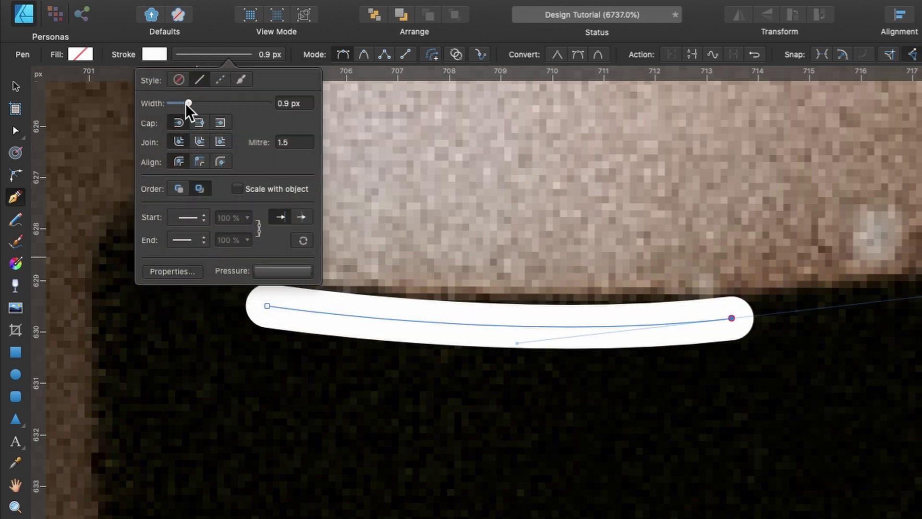
left_click_drag(187, 103, 177, 106)
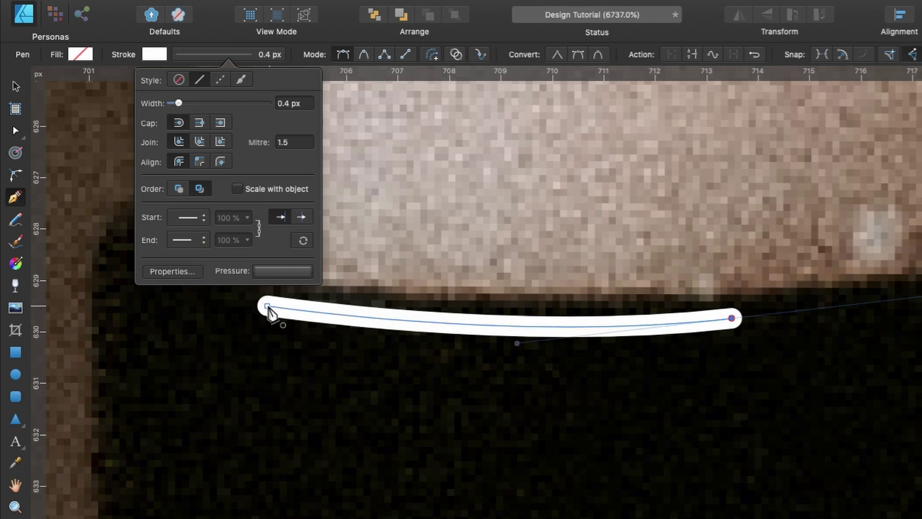
- Shape the rim stroke's pressure profile with a full-width midpoint and low ends so the line tapers at both ends
left_click(271, 272)
left_click(349, 283)
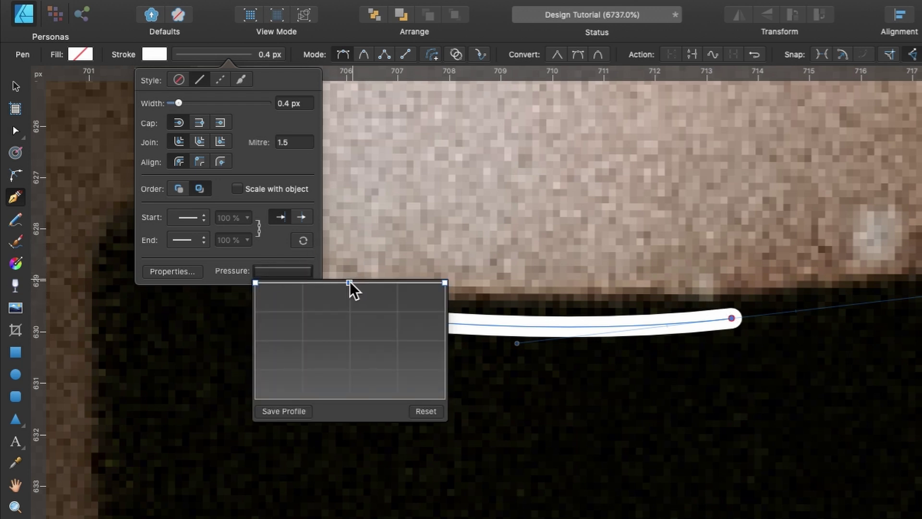
scroll(659, 267, "left", 5)
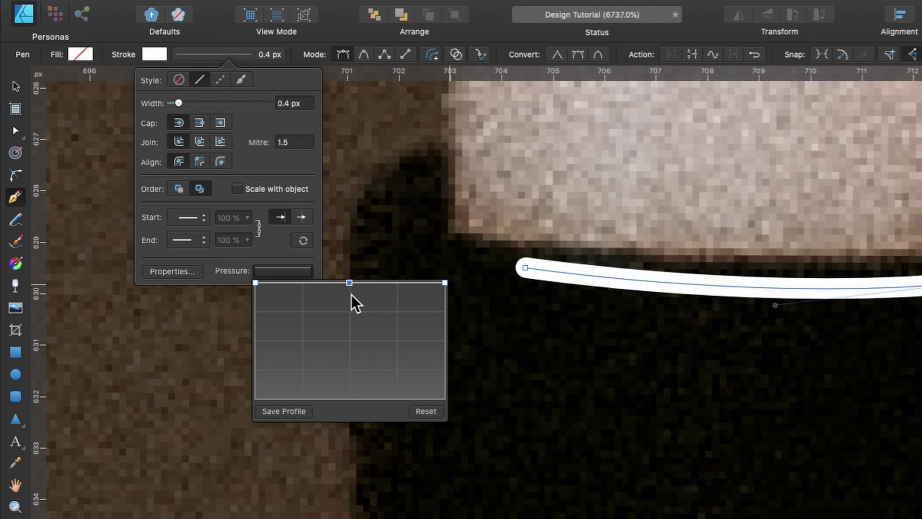
left_click(256, 282)
left_click_drag(256, 283, 256, 372)
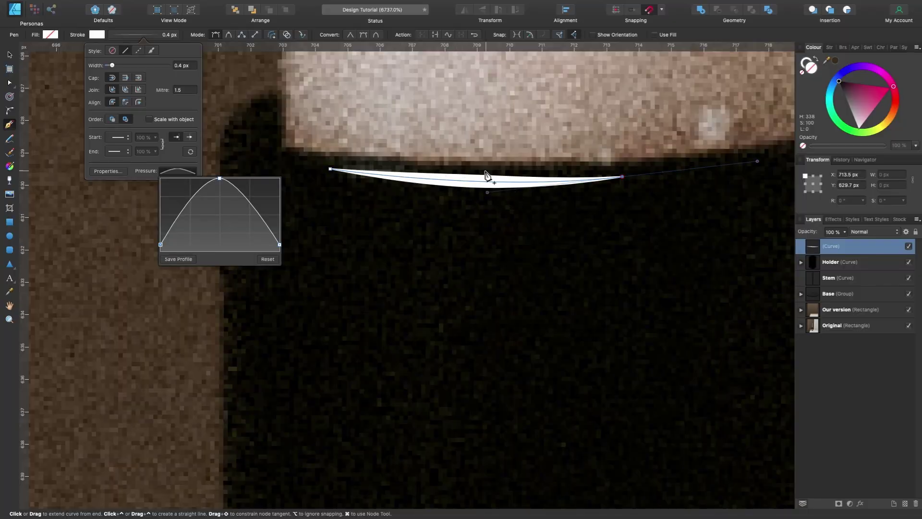
left_click(208, 23)
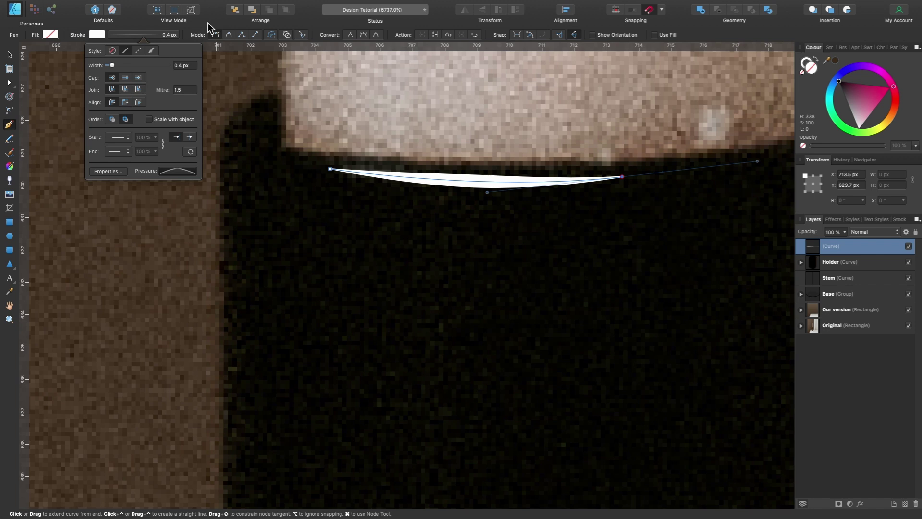
- Expand the tapered white rim stroke into a filled shape
left_click(209, 20)
mouse_move(178, 1)
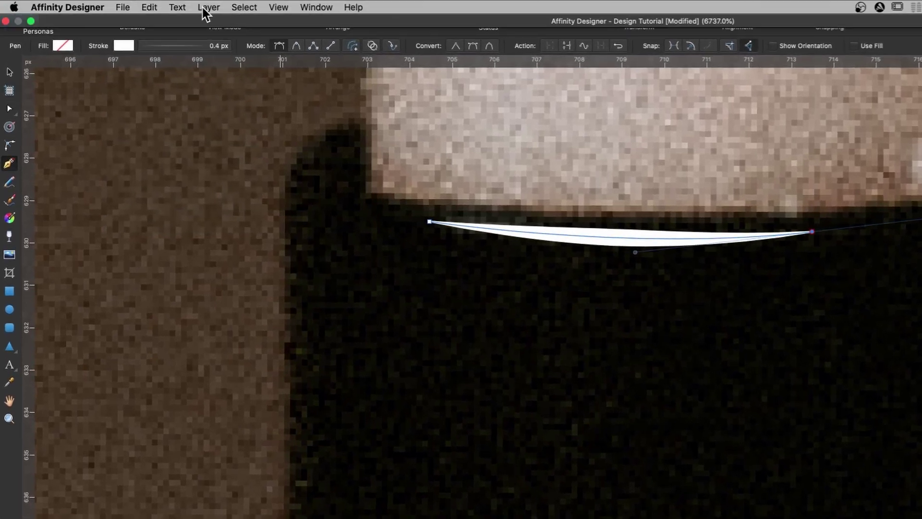
left_click(208, 7)
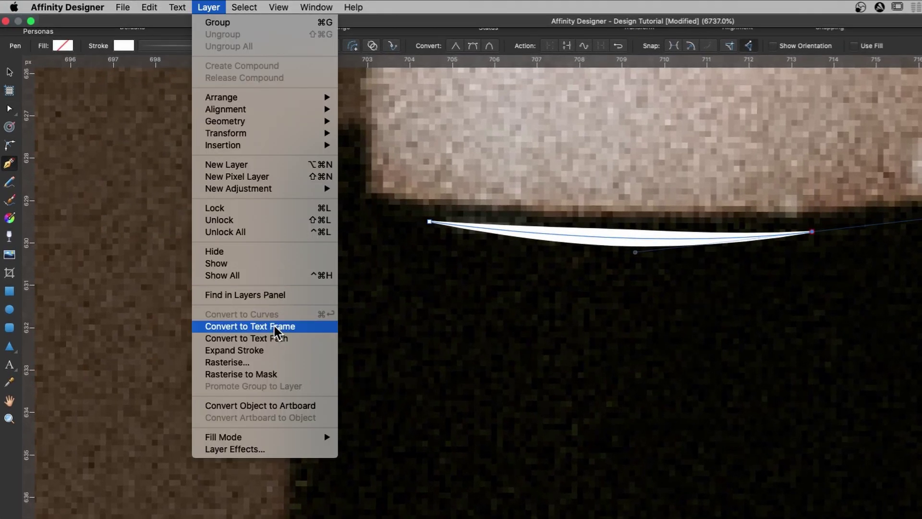
left_click(263, 351)
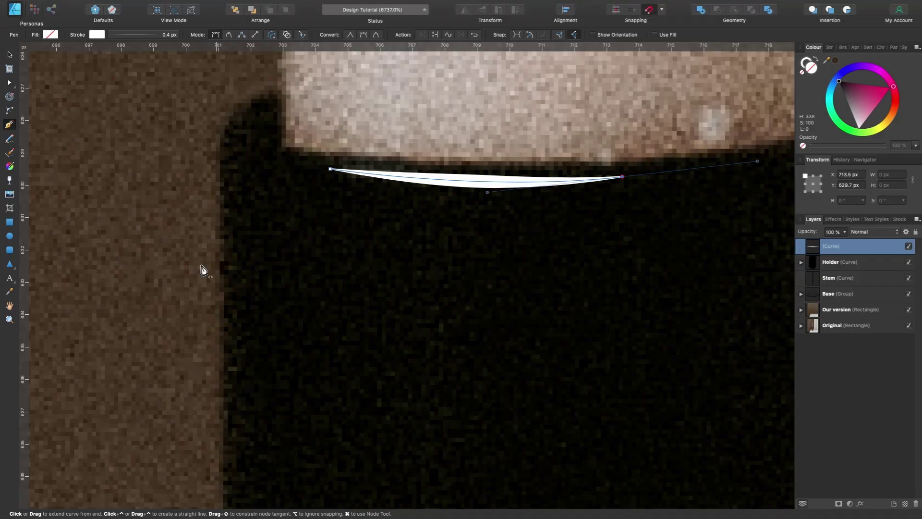
scroll(530, 186, "up", 2)
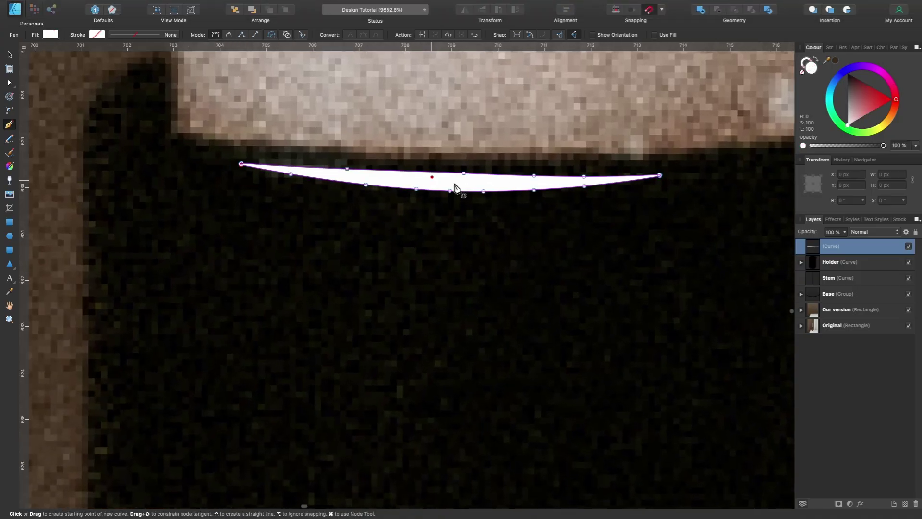
scroll(576, 210, "down", 4)
scroll(281, 212, "down", 3)
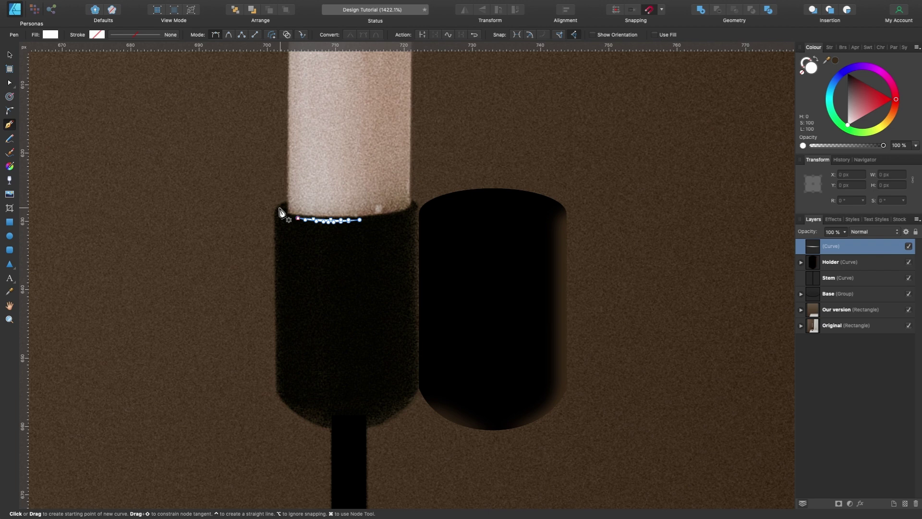
- Move the Holder over the original candle holder so it lies directly beneath the white rim highlight
key("v")
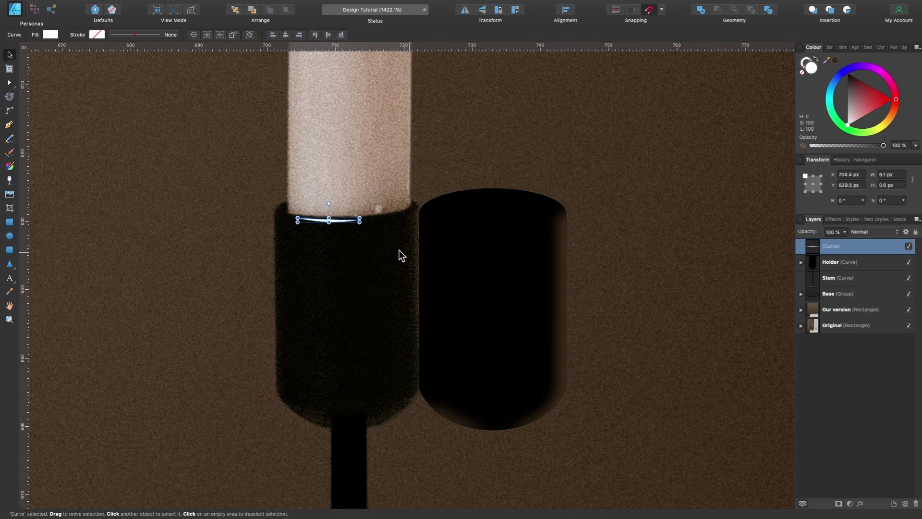
left_click(506, 256)
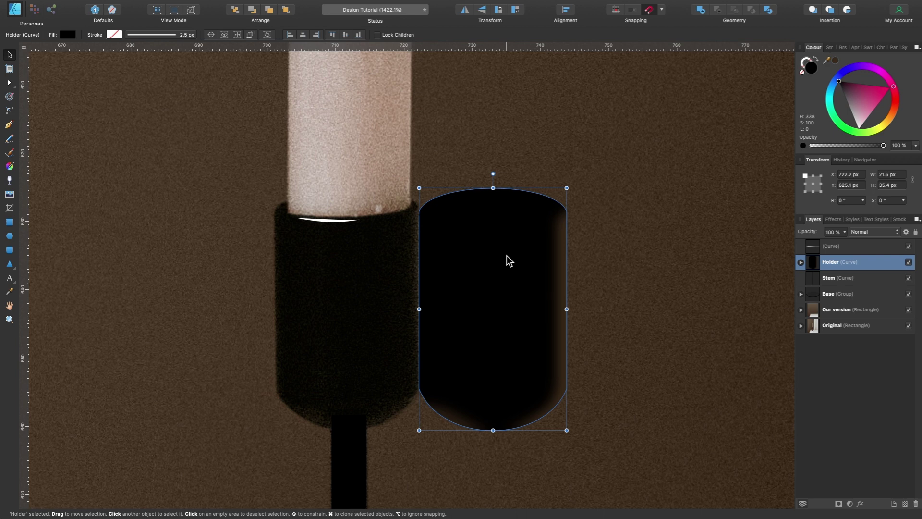
left_click_drag(506, 256, 363, 262)
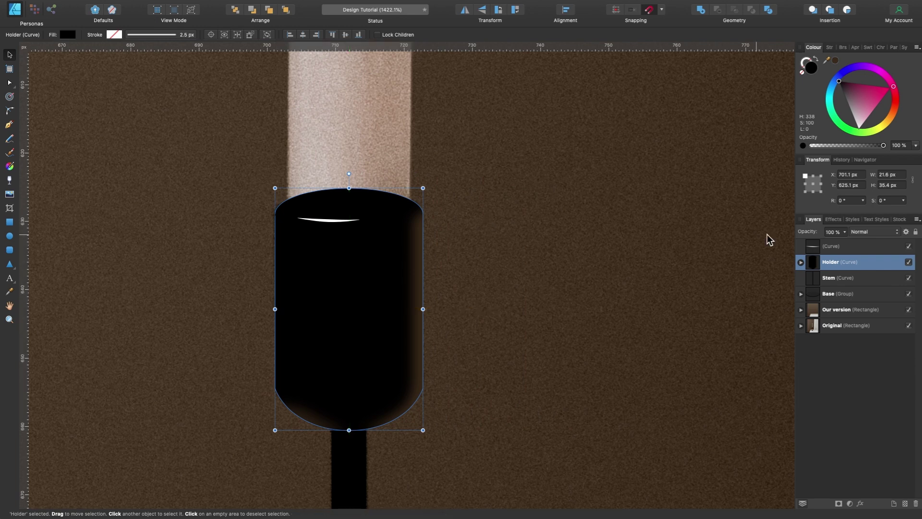
- Rename the rim highlight curve "Reflection" and nest it inside the Holder layer
left_click(831, 251)
double_click(831, 248)
type("Reflection")
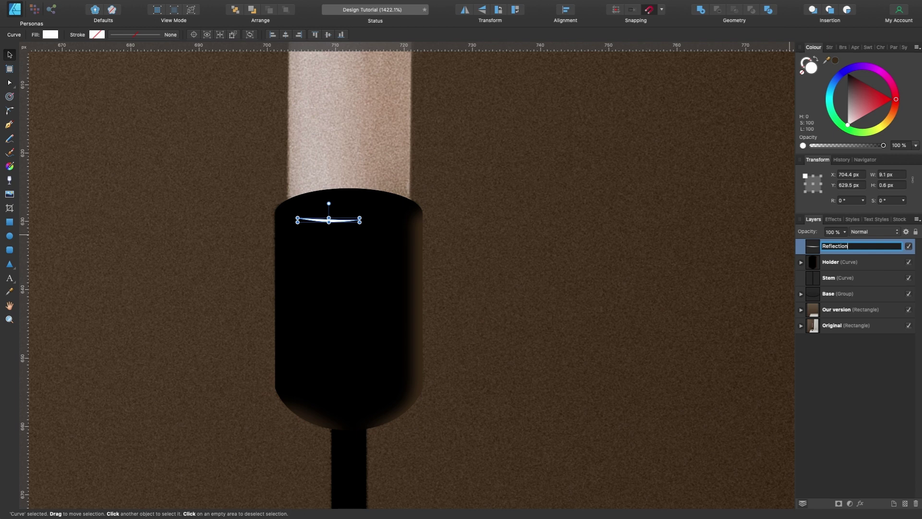
key("Return")
left_click_drag(833, 246, 846, 267)
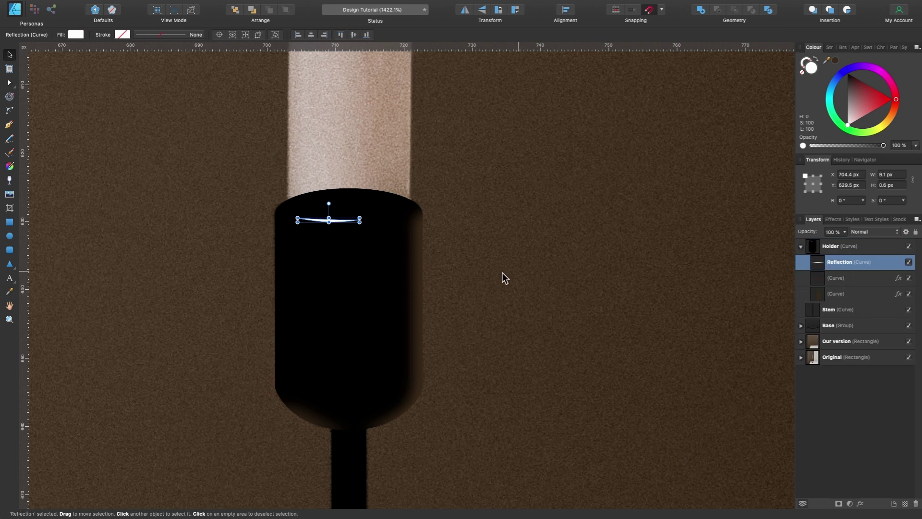
left_click(847, 249)
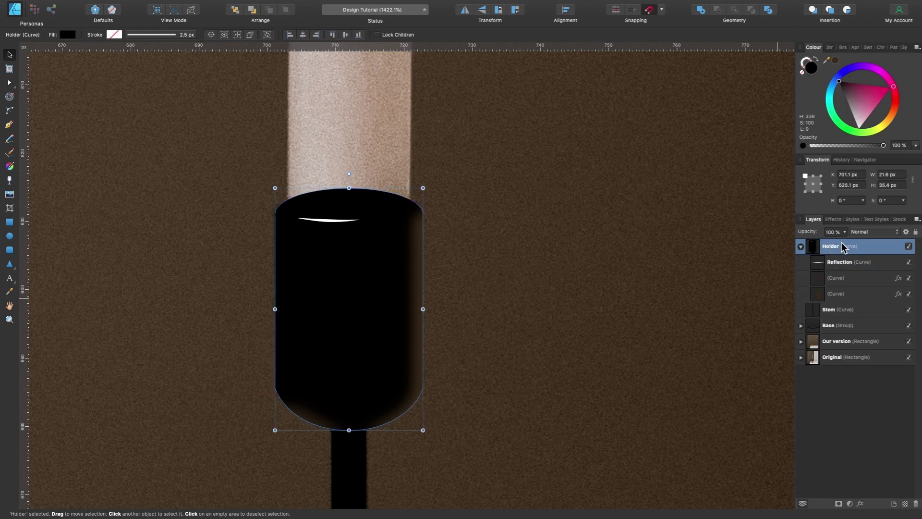
- Apply a 0.2 px Gaussian Blur to the Reflection with scaling with the object enabled
left_click(844, 262)
scroll(339, 240, "up", 5)
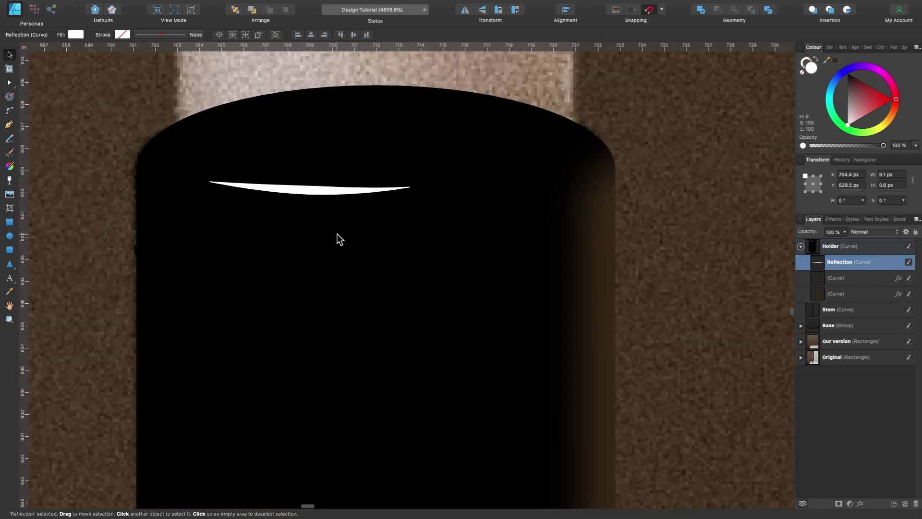
left_click(860, 503)
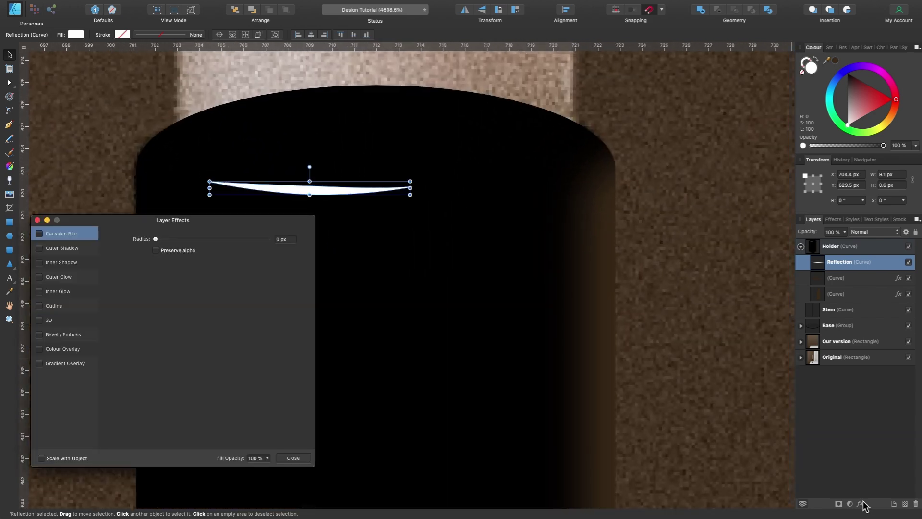
mouse_move(155, 239)
left_mouse_down()
mouse_move(174, 238)
mouse_move(160, 238)
left_mouse_up()
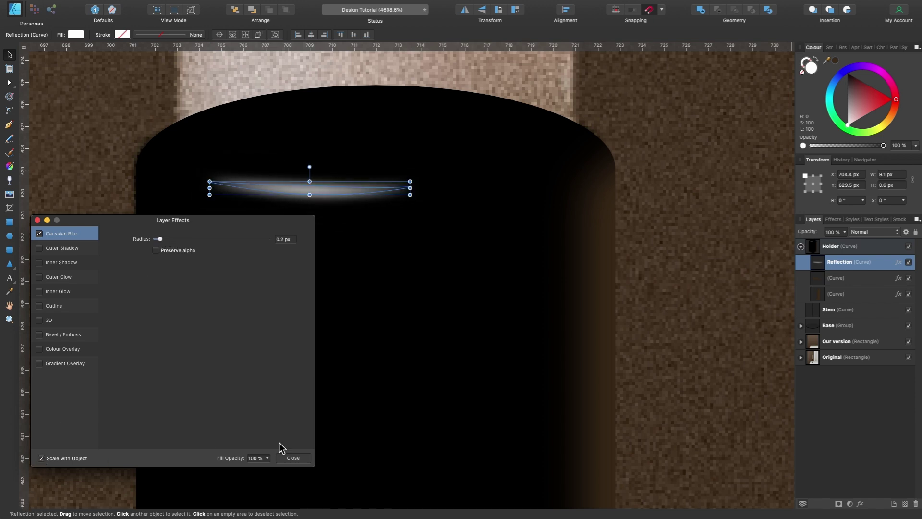
left_click(304, 457)
scroll(595, 273, "down", 5)
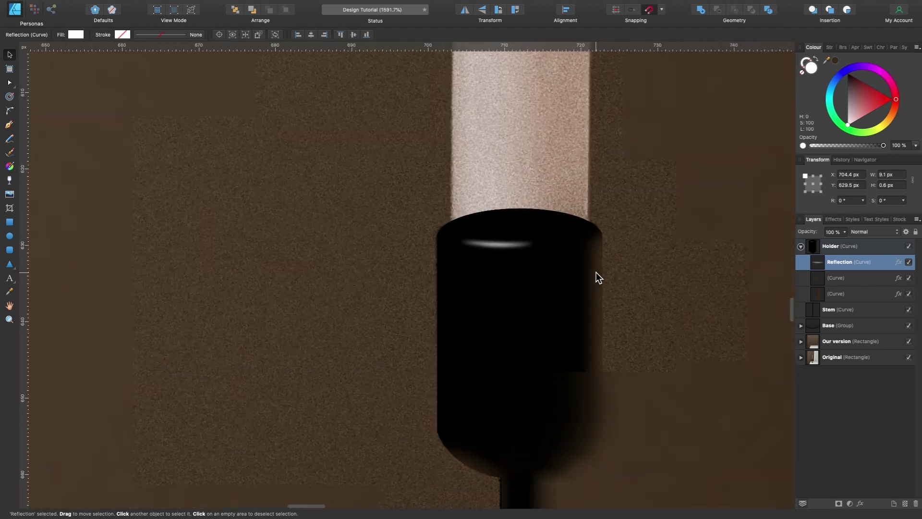
- Move the Holder with its nested Reflection back beside the original candle holder
scroll(595, 272, "down", 1)
scroll(595, 273, "right", 5)
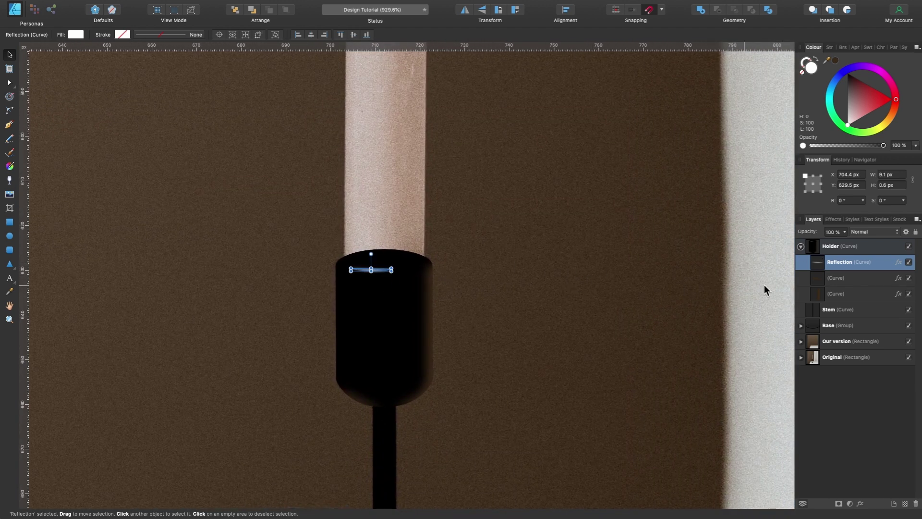
left_click(801, 246)
left_click(837, 246)
left_click_drag(401, 319, 510, 309)
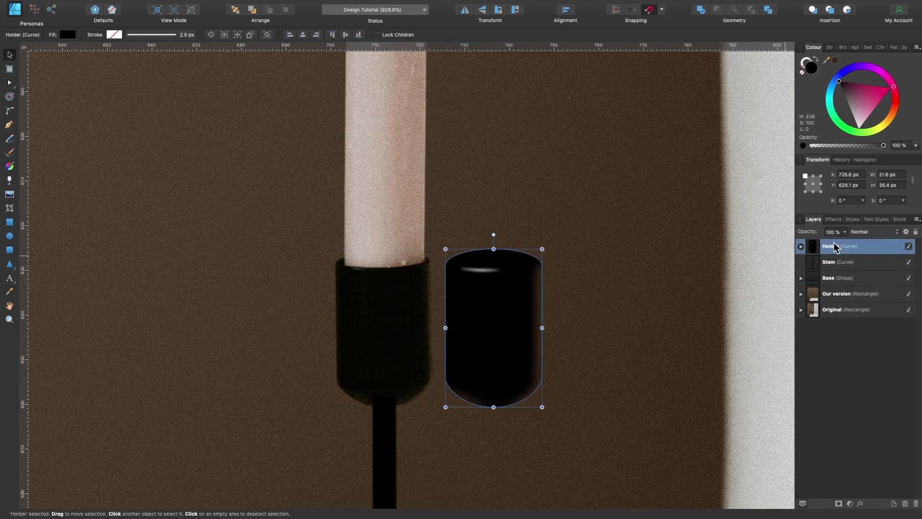
- Try a 0.1 px Gaussian Blur radius on the Reflection and switch the blur off
left_click(801, 247)
left_click(855, 262)
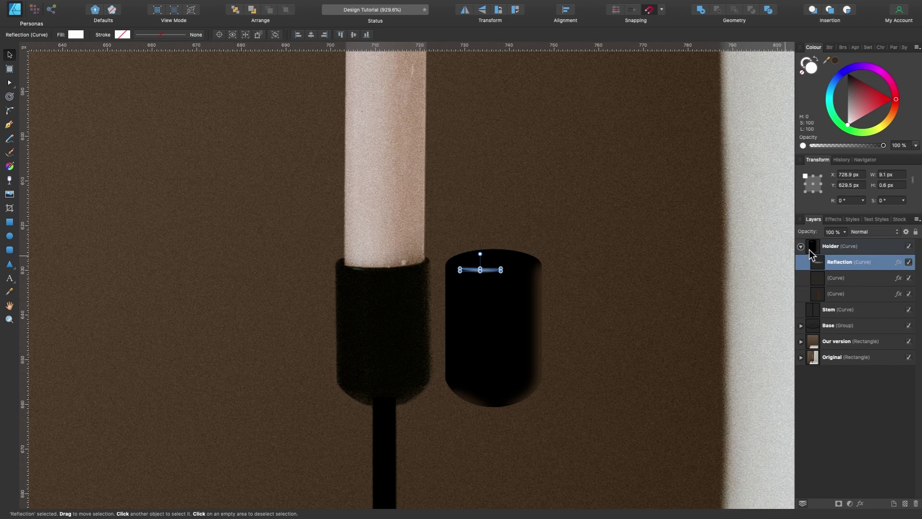
scroll(513, 278, "up", 3)
scroll(376, 251, "up", 4)
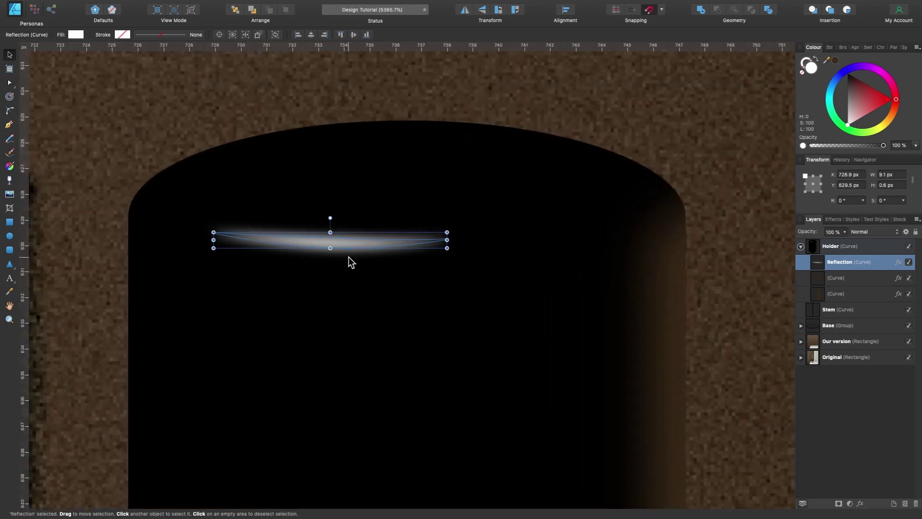
left_click(898, 262)
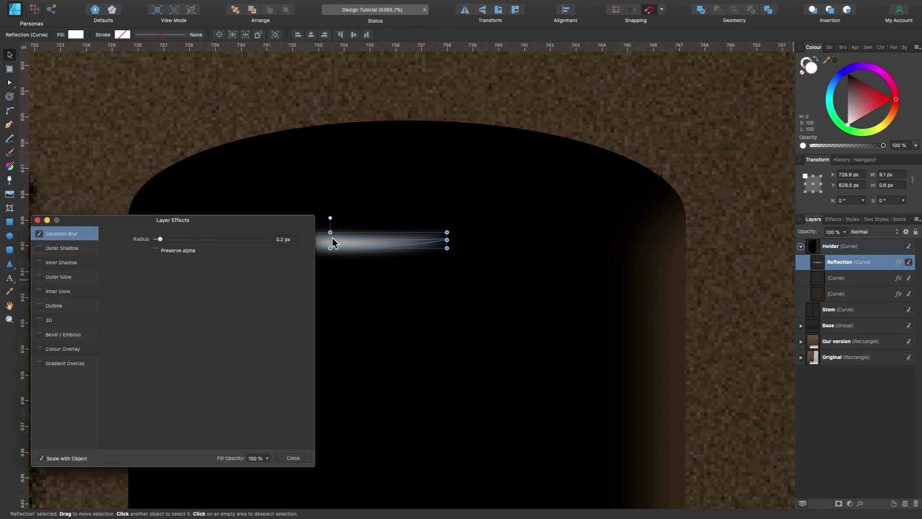
scroll(334, 240, "down", 3)
scroll(334, 240, "left", 3)
scroll(332, 237, "down", 4)
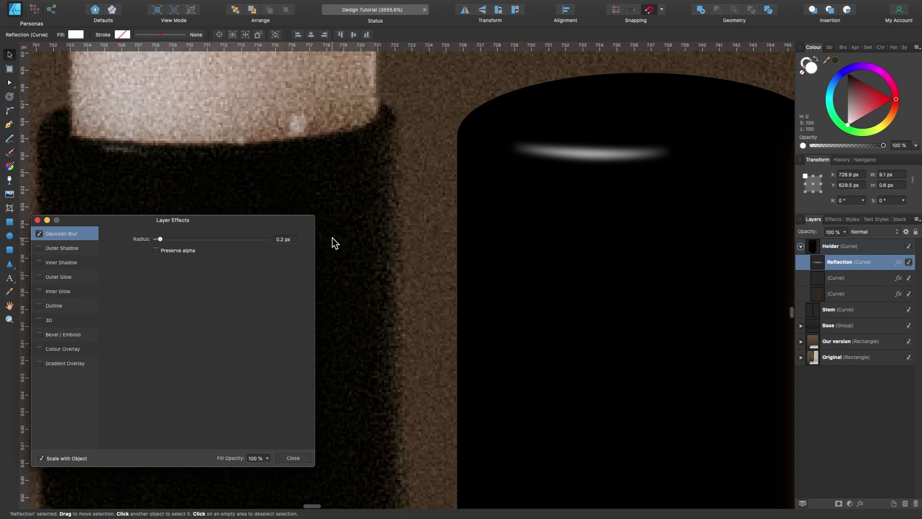
left_click_drag(157, 237, 157, 241)
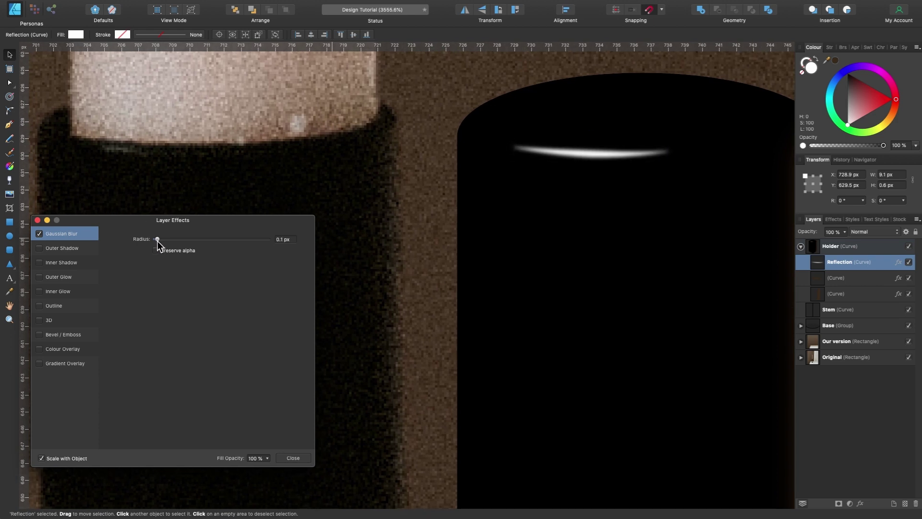
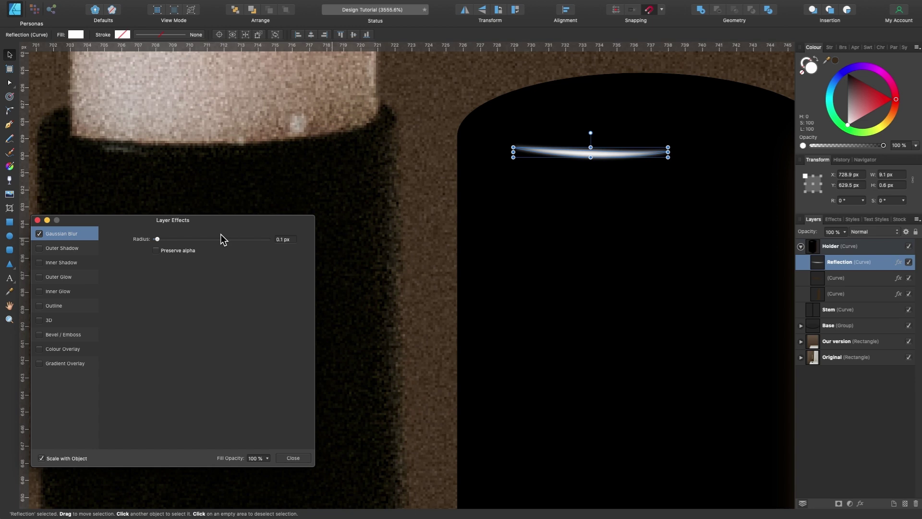
left_click(39, 234)
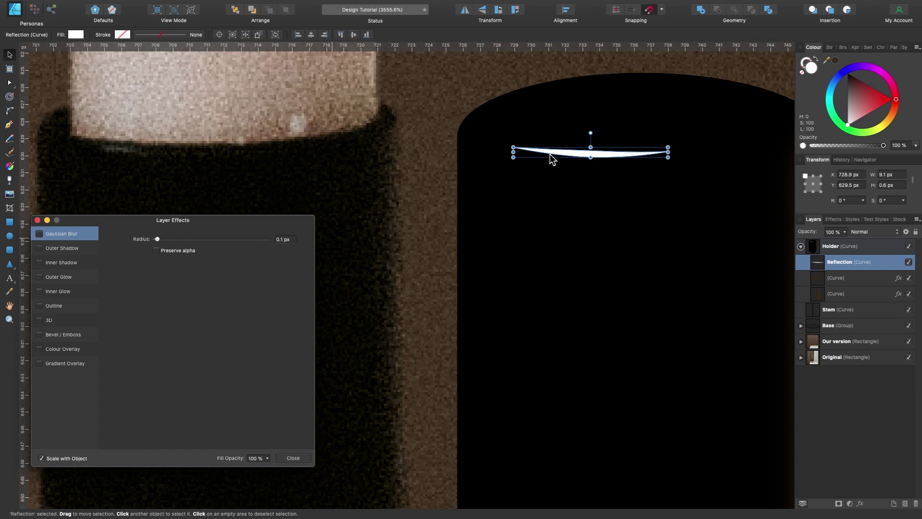
left_click(296, 460)
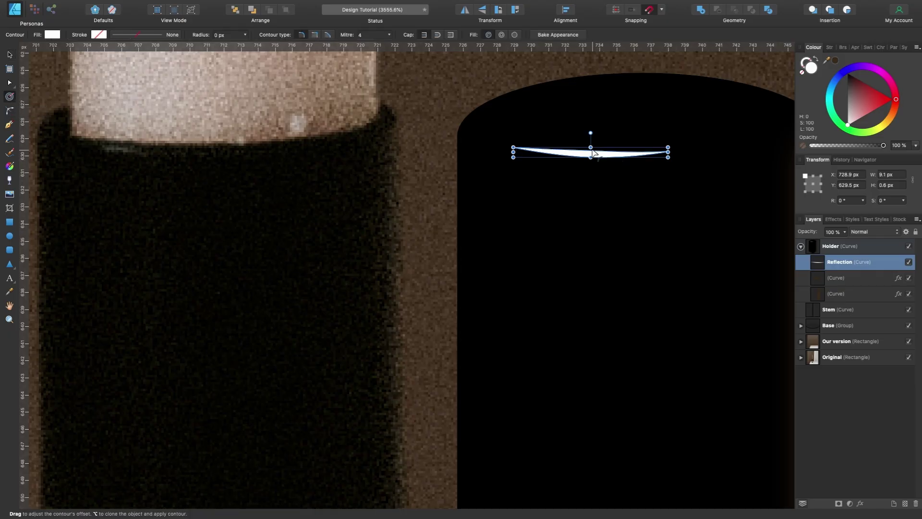
- Shrink the Reflection with a contour of -0.1 px and bake its appearance
scroll(593, 153, "up", 3)
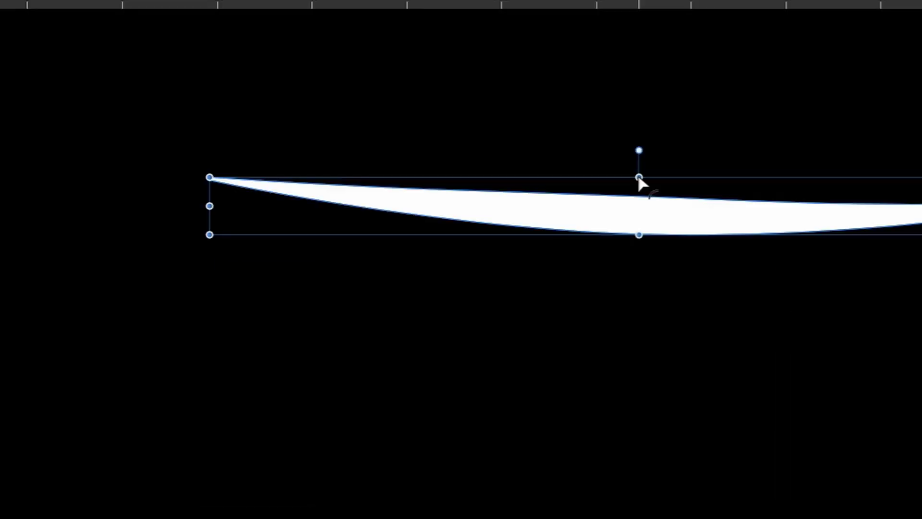
left_click_drag(638, 181, 629, 195)
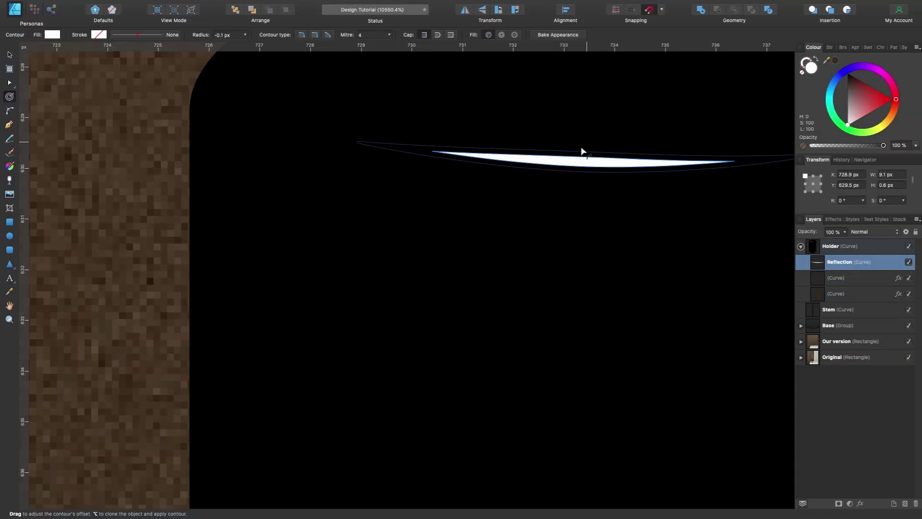
left_click_drag(581, 151, 581, 151)
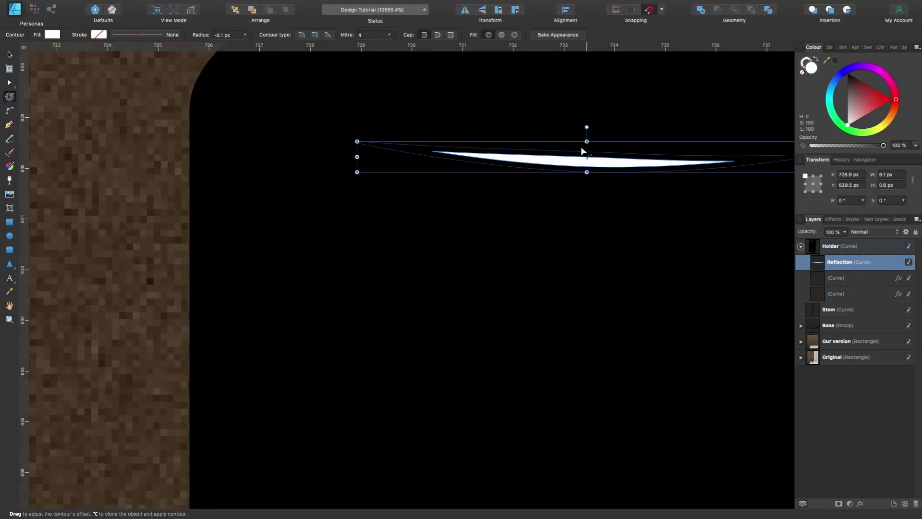
left_click(557, 35)
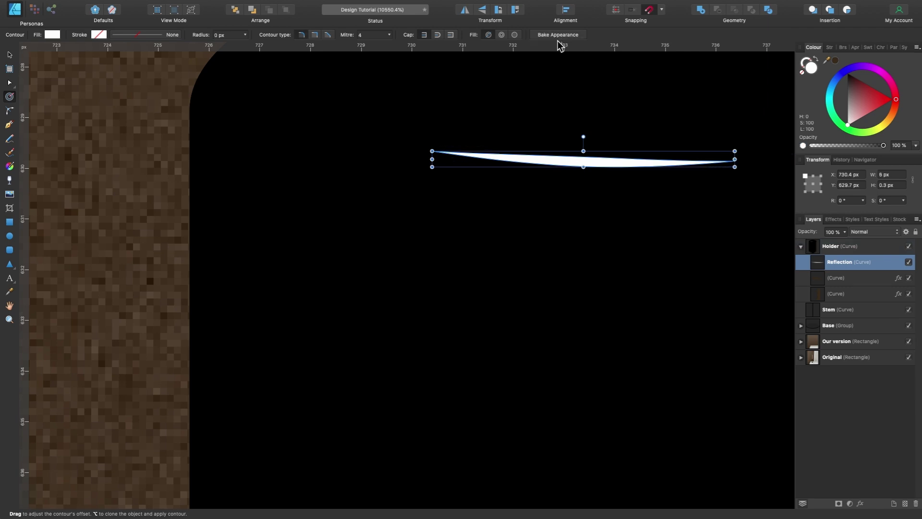
- Stretch the Reflection's left end outward so the highlight is about 6.5 px wide
scroll(537, 171, "down", 5)
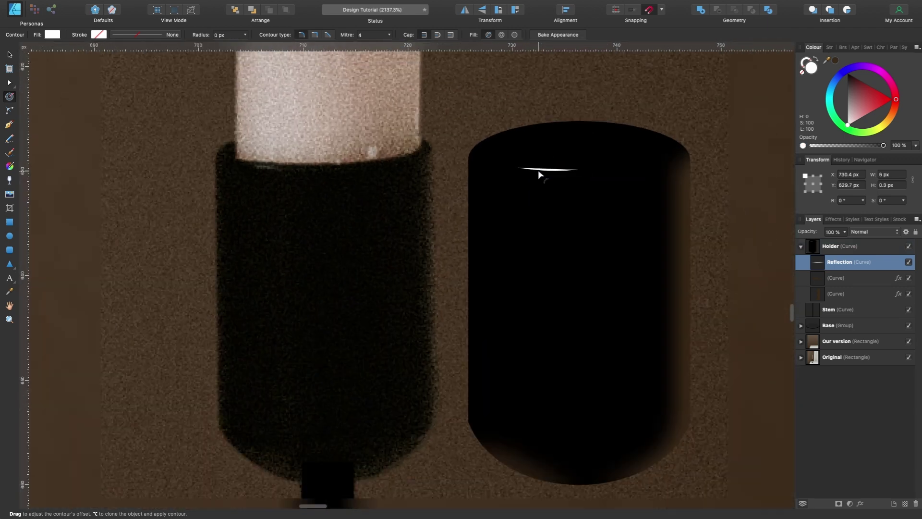
scroll(538, 171, "up", 3)
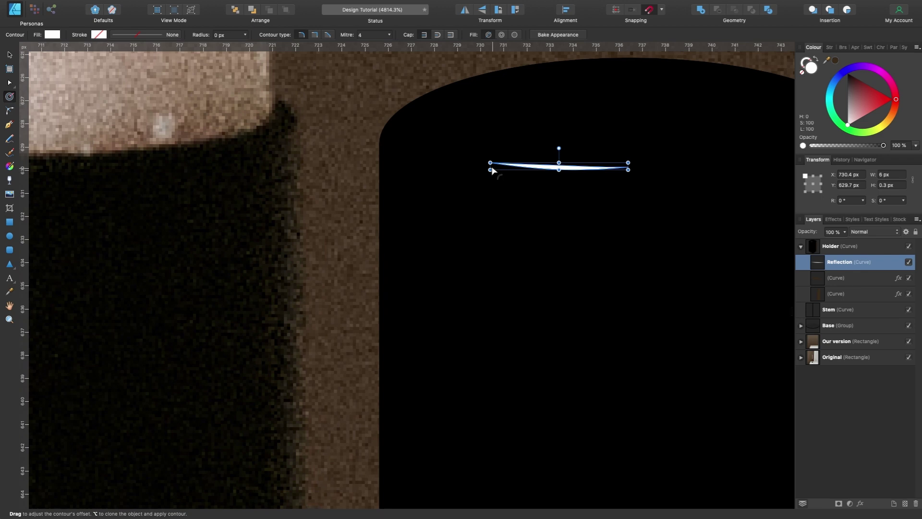
scroll(492, 170, "up", 1)
scroll(492, 170, "up", 2)
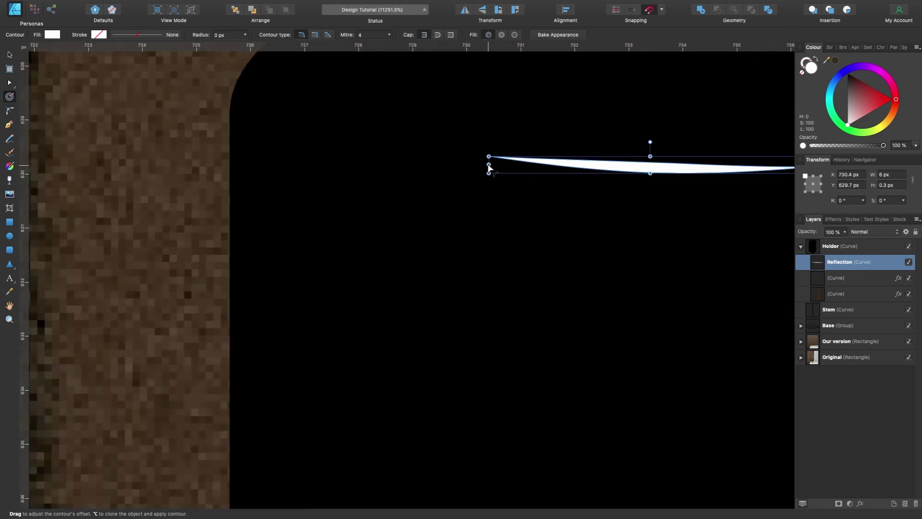
key("v")
left_click_drag(488, 165, 460, 165)
scroll(460, 165, "down", 4)
scroll(459, 165, "down", 3)
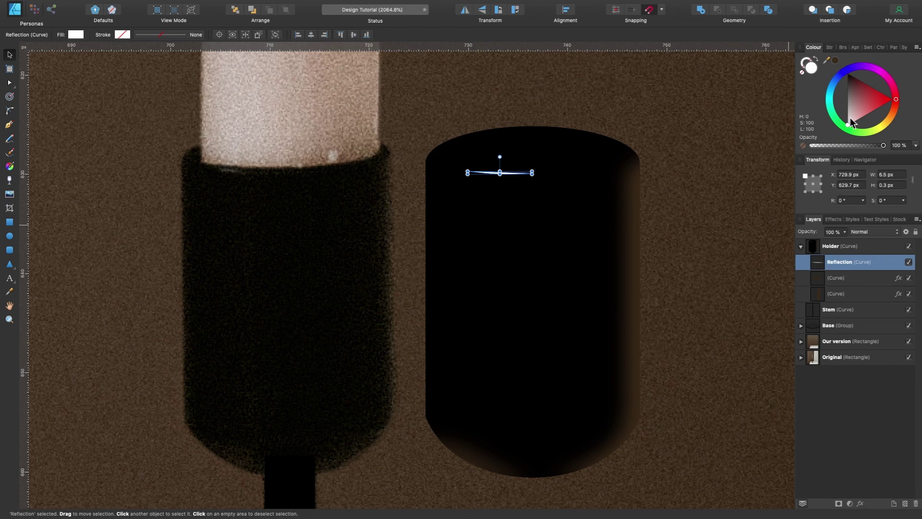
- Lower the Reflection's fill opacity to 30% and apply a 0.1 px Gaussian Blur, comparing it with the original highlight
left_click_drag(848, 128, 834, 151)
left_click(860, 503)
left_click(161, 239)
left_click_drag(160, 238, 156, 238)
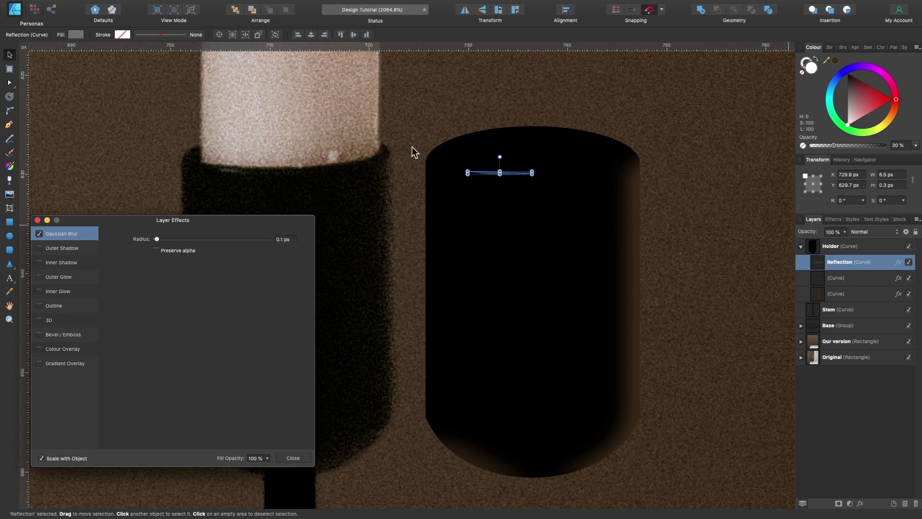
scroll(265, 171, "up", 5)
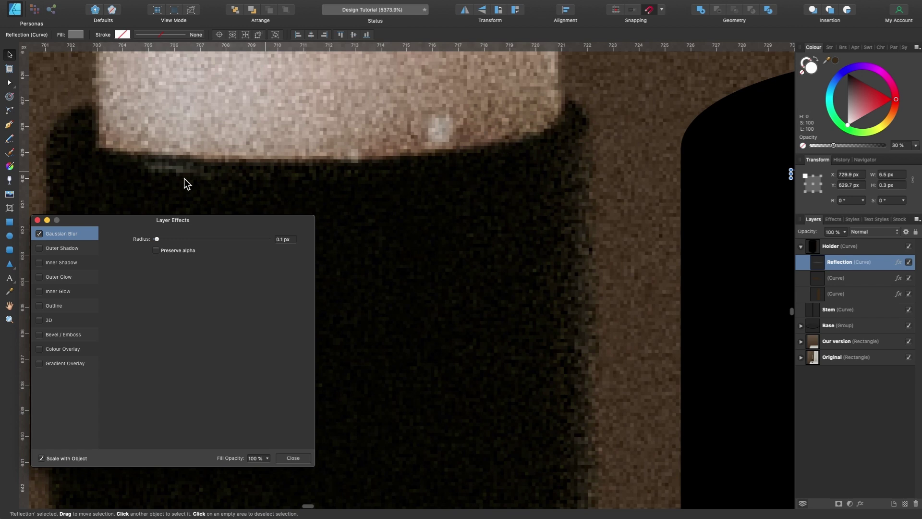
scroll(183, 178, "right", 5)
scroll(183, 184, "left", 5)
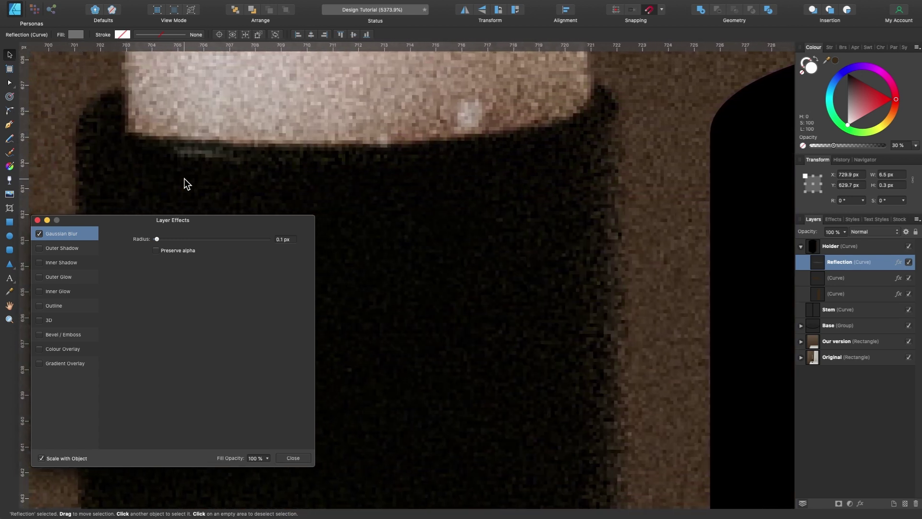
left_click(293, 457)
scroll(455, 238, "down", 5)
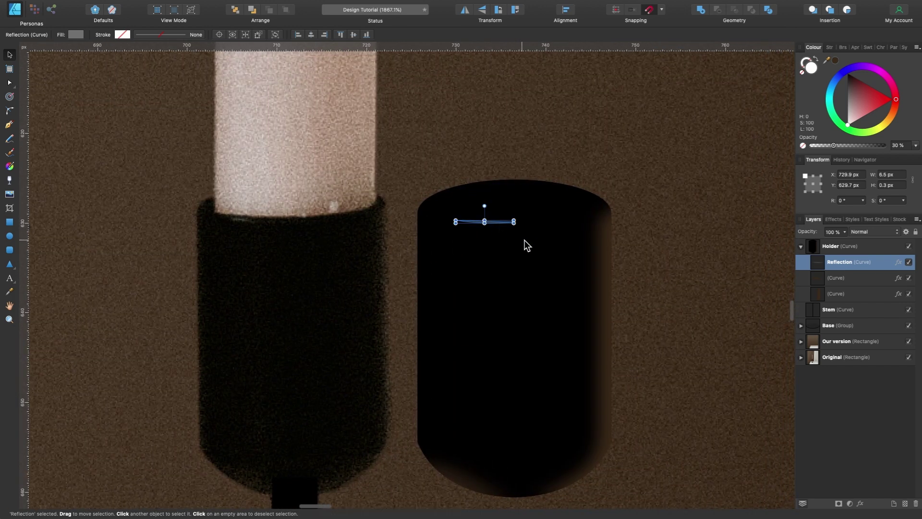
- Move the whole Holder shape over the candle socket in the original photo, to about X 701 px, and collapse its layer
left_click(835, 246)
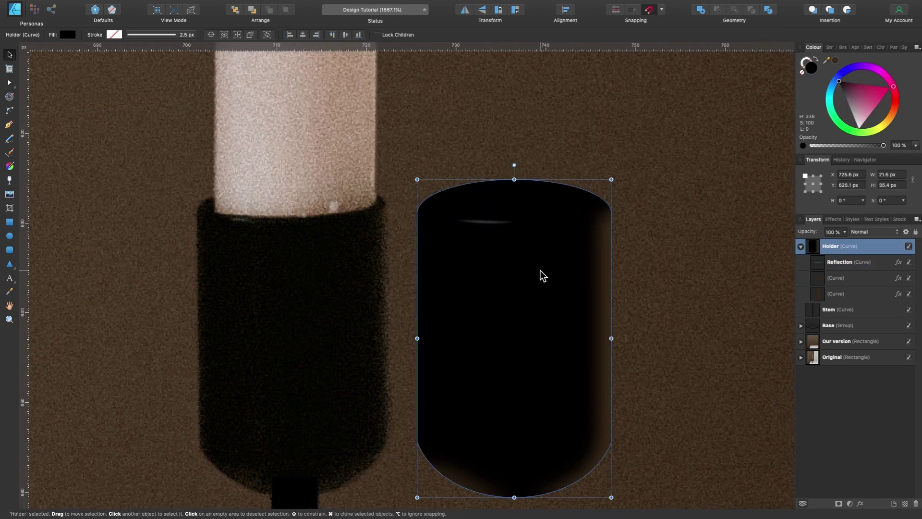
key("j")
key("v")
left_click_drag(541, 269, 319, 281)
scroll(320, 281, "down", 8)
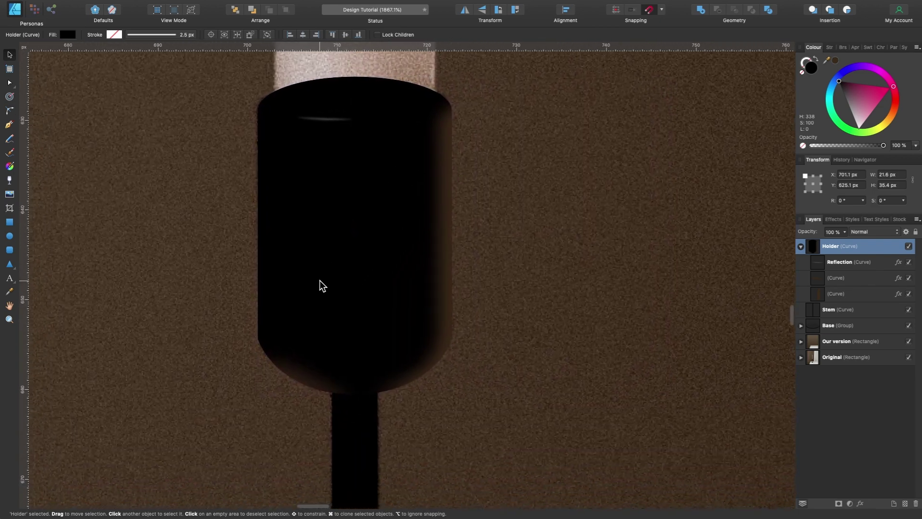
scroll(322, 286, "up", 2)
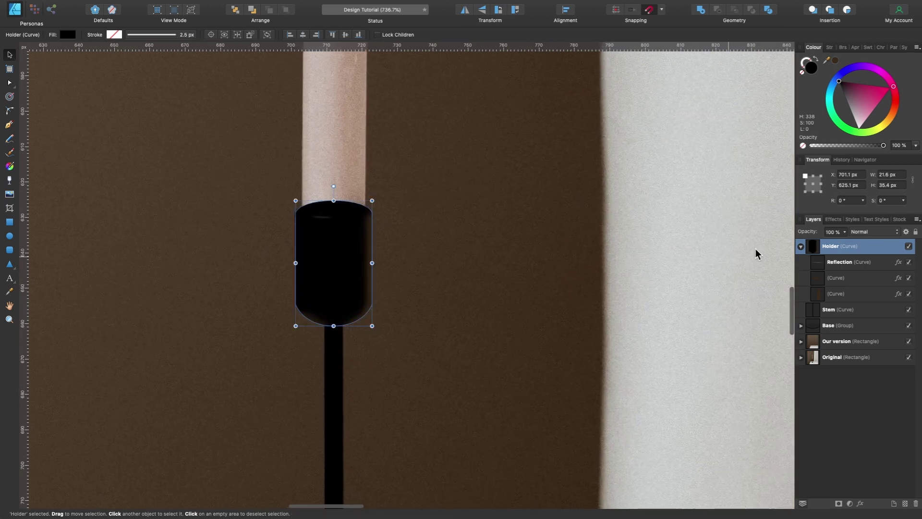
left_click(801, 246)
- Group the Holder, Stem and Base layers and name the group "Candle Holder"
left_click(342, 408)
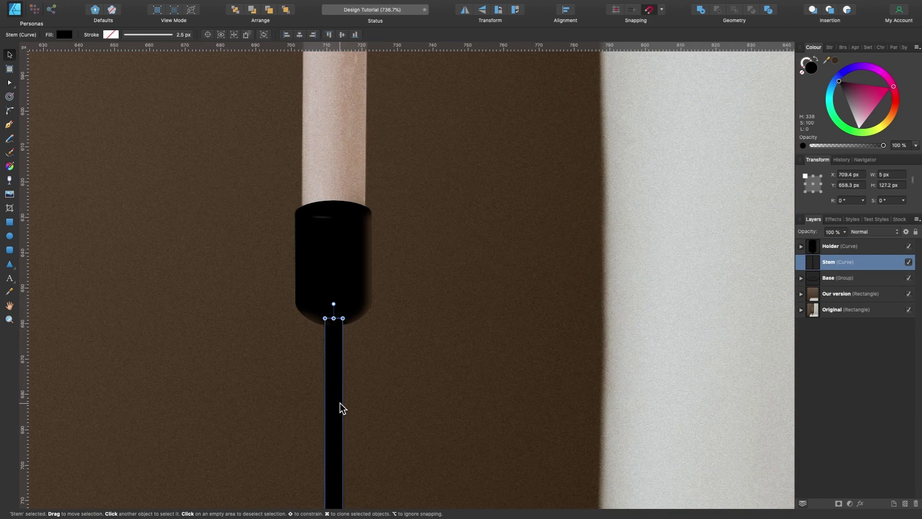
scroll(432, 319, "down", 10)
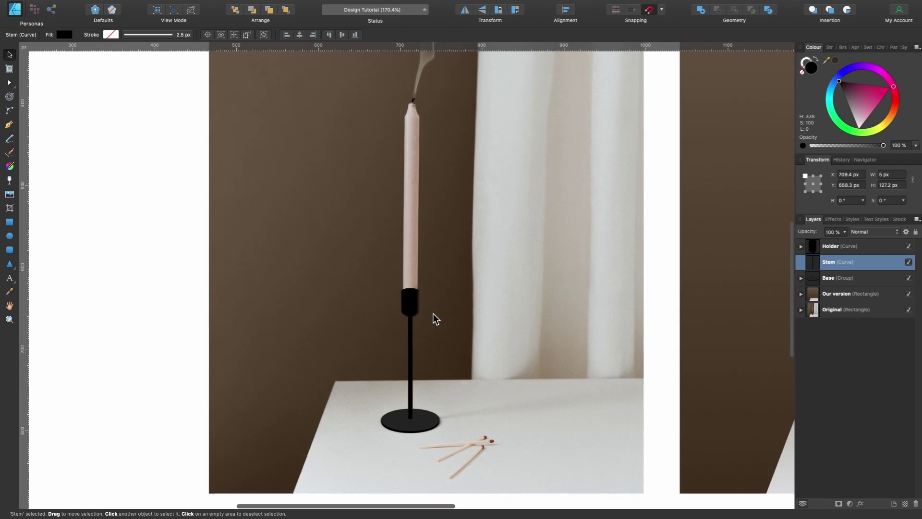
left_click(850, 277)
left_click(847, 251, "shift")
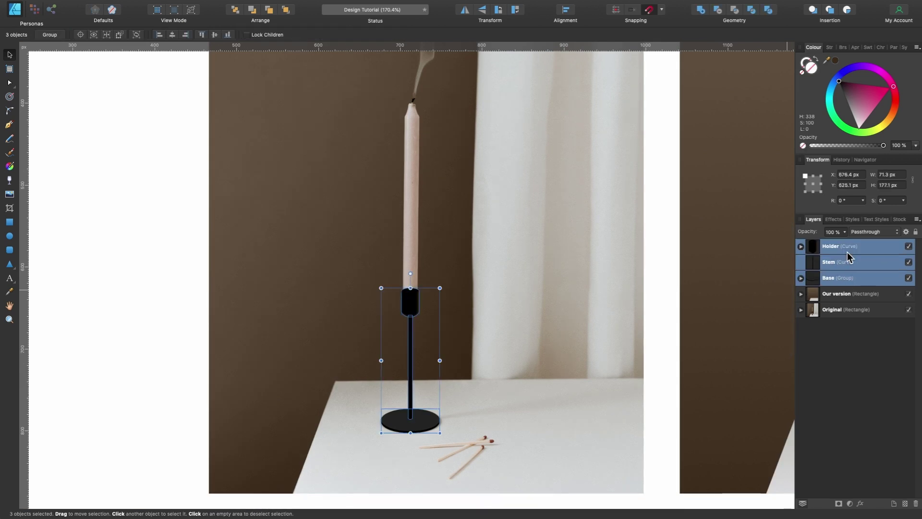
scroll(496, 382, "up", 2)
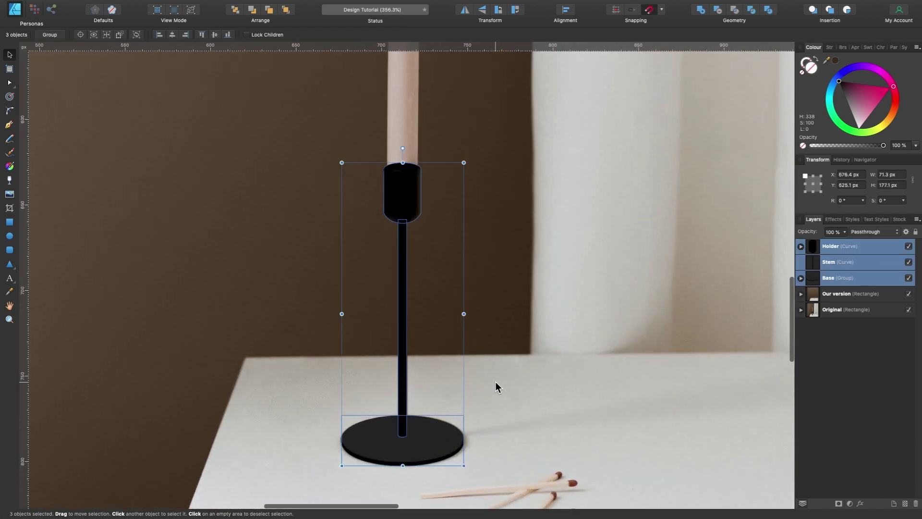
scroll(496, 382, "down", 5)
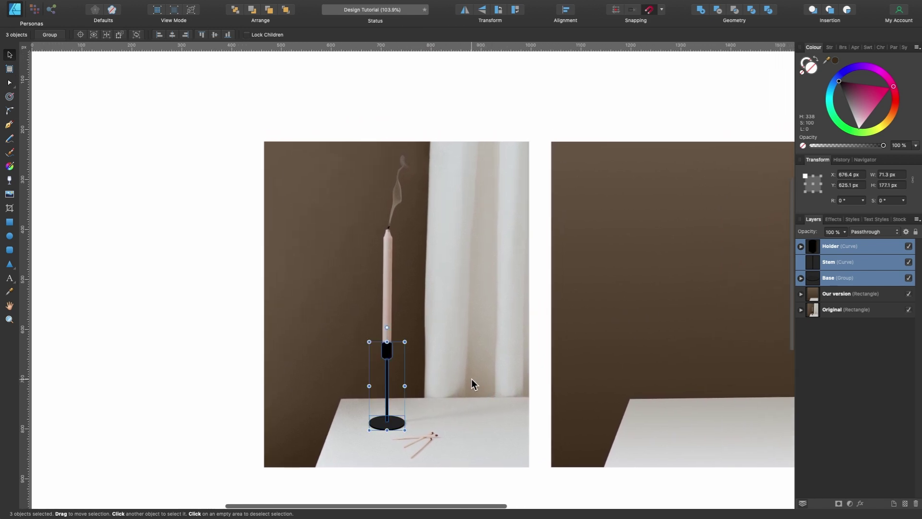
scroll(419, 390, "up", 3)
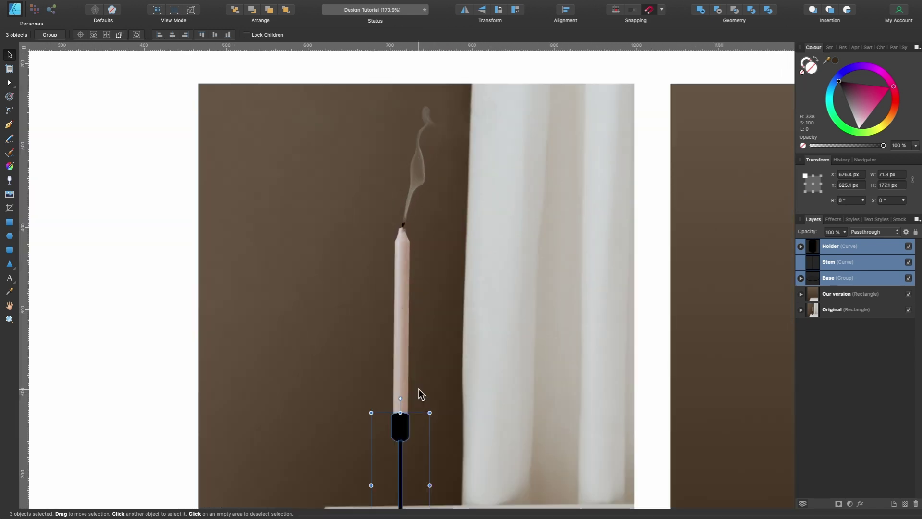
scroll(419, 388, "down", 3)
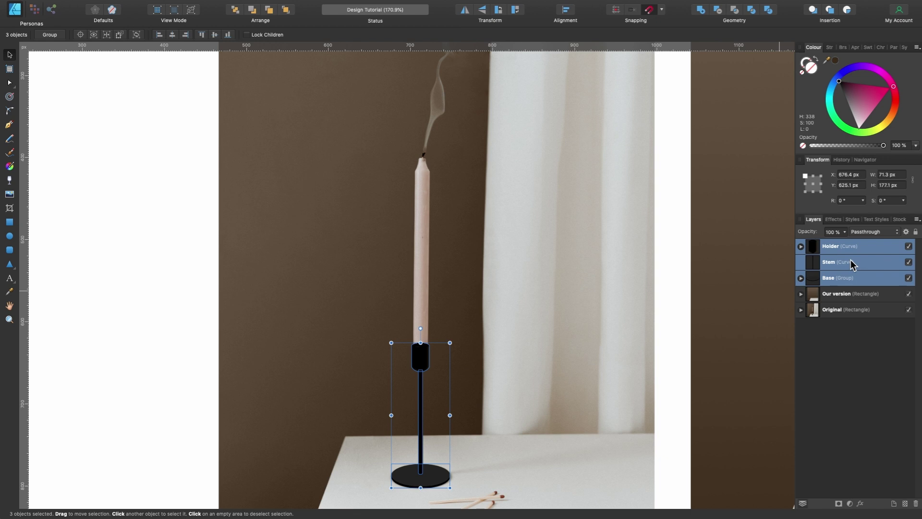
key("ctrl+g")
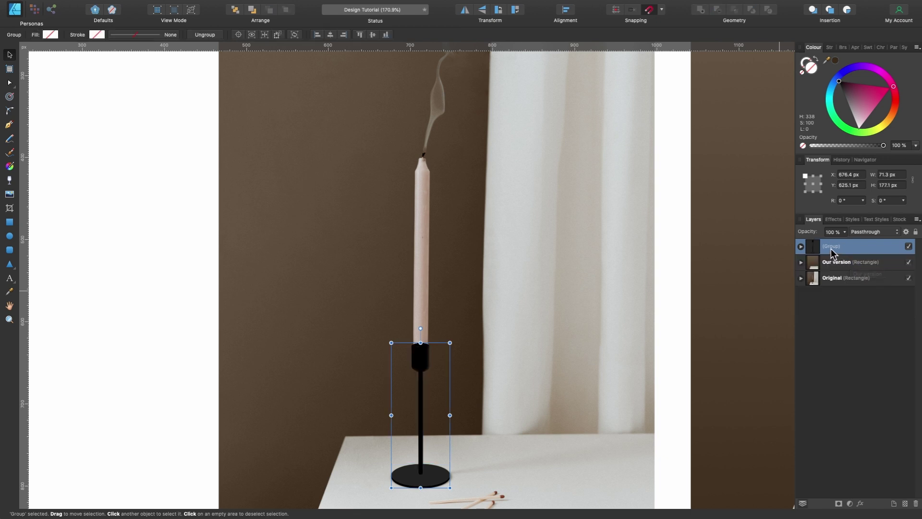
double_click(830, 246)
type("Candle Holder")
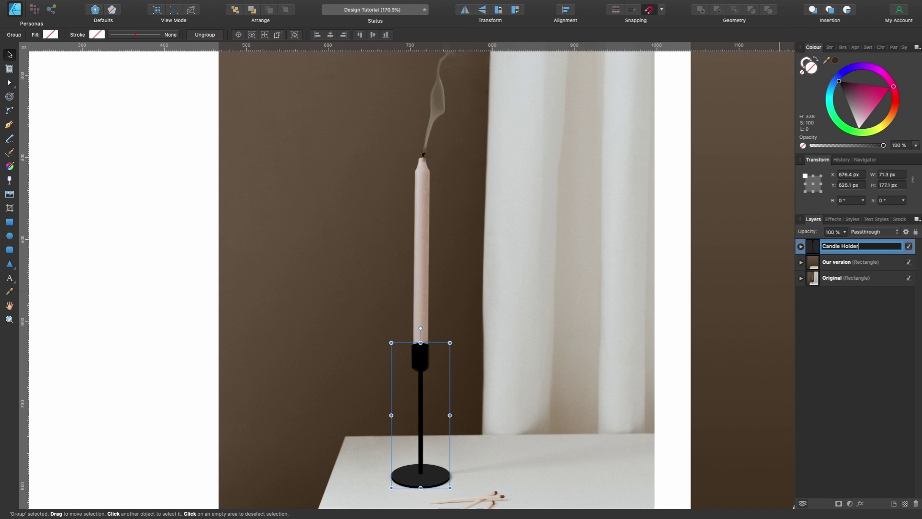
key("Return")
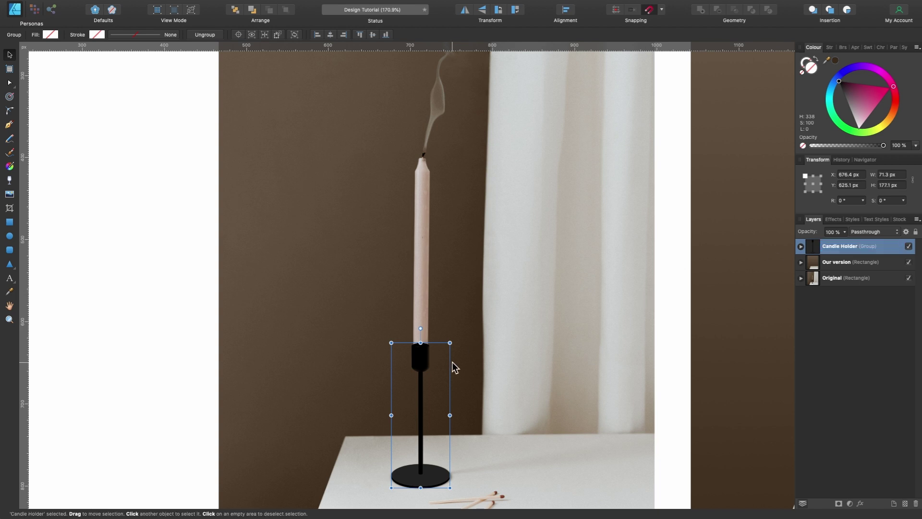
- Hide the Candle Holder group and examine the candle's lower edge and body in the original photo
scroll(453, 366, "up", 3)
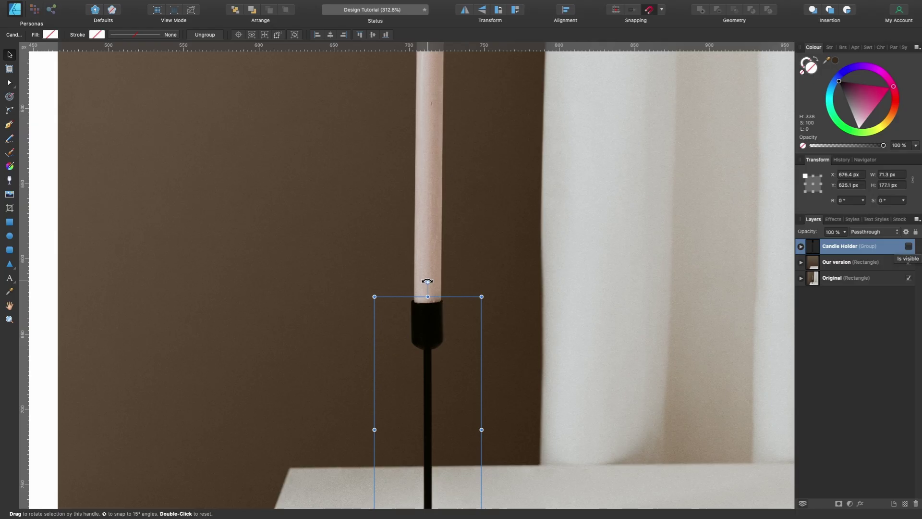
scroll(437, 294, "up", 10)
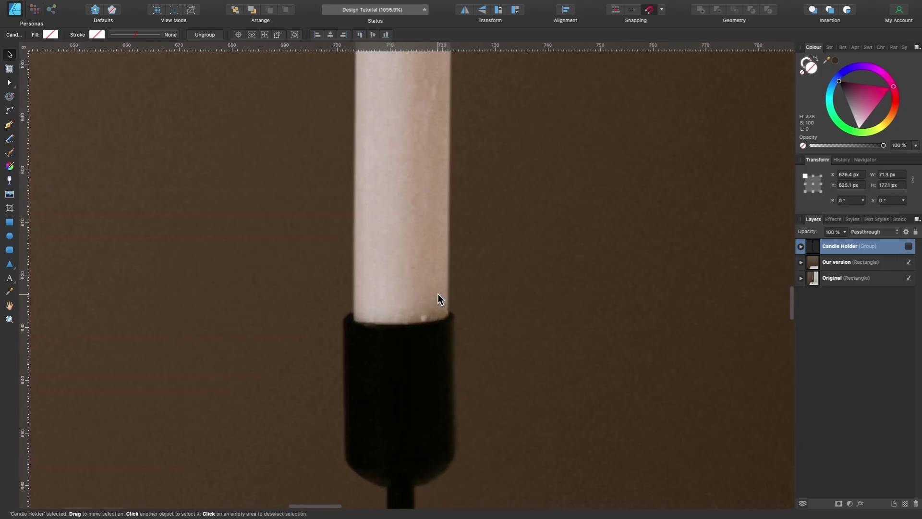
scroll(442, 339, "down", 5)
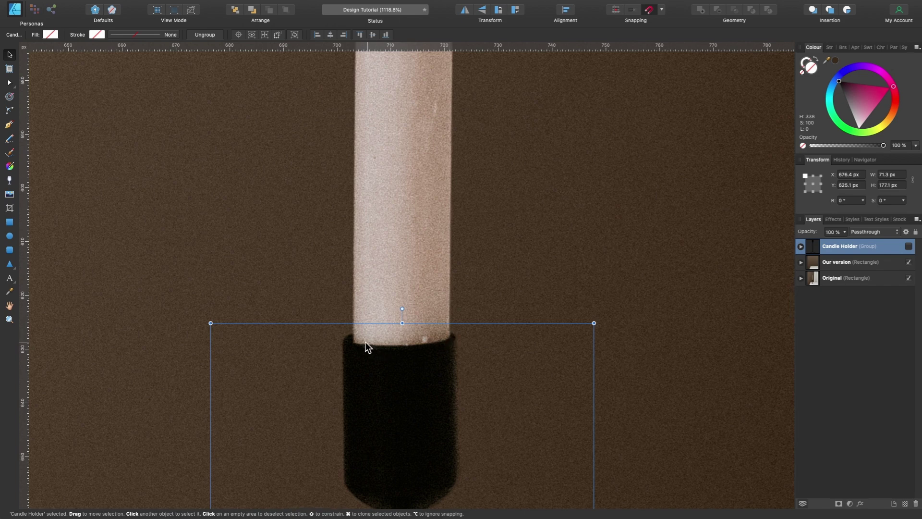
scroll(483, 335, "down", 3)
scroll(483, 335, "down", 10)
scroll(483, 336, "up", 4)
scroll(483, 326, "down", 3)
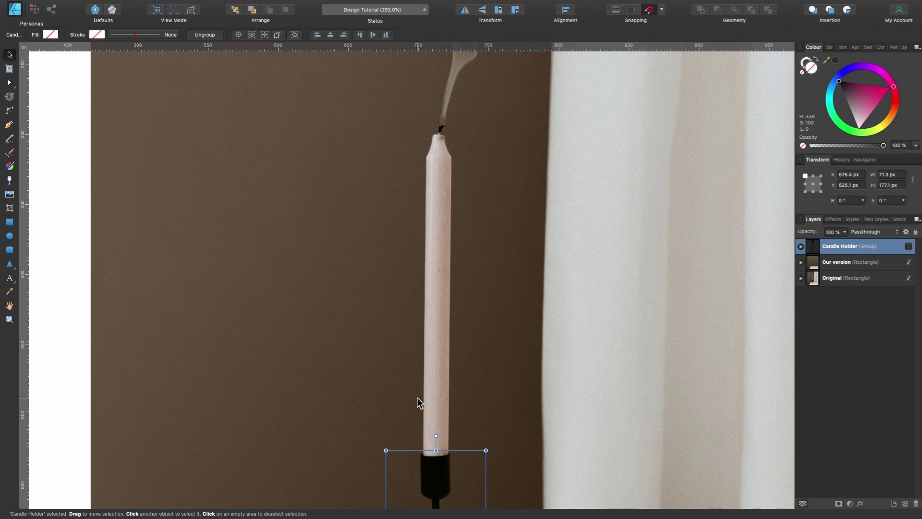
left_click(9, 222)
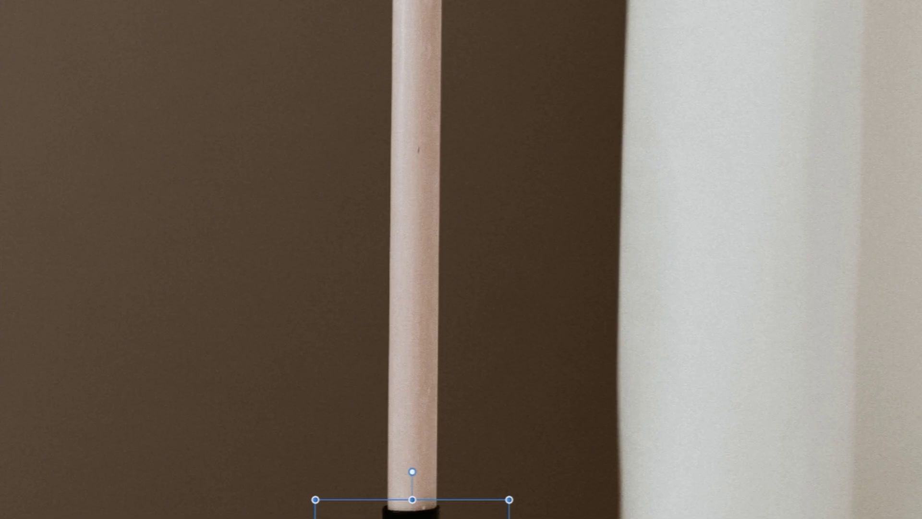
left_click_drag(427, 159, 457, 265)
left_click_drag(436, 450, 438, 506)
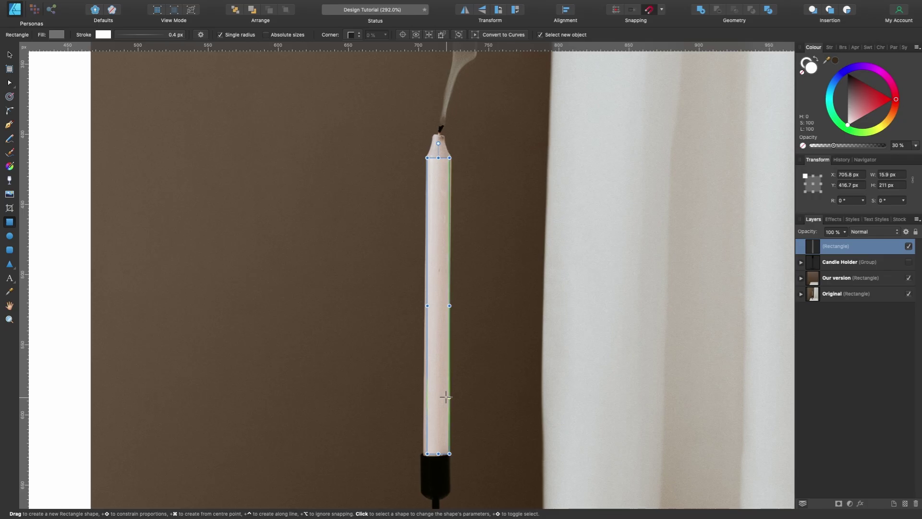
key("Delete")
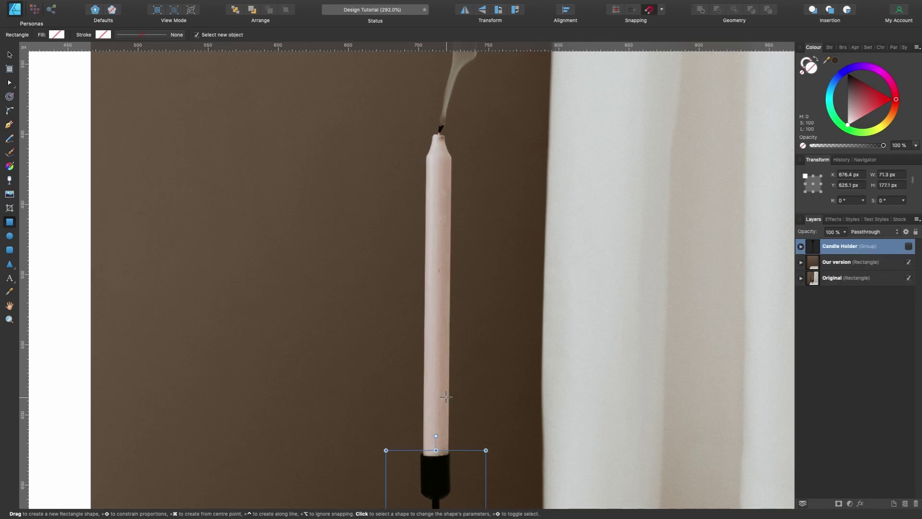
- Trace the candle's curved bottom edge with the Pen tool from its middle toward the right side, and remove the curve's stroke
left_click(10, 125)
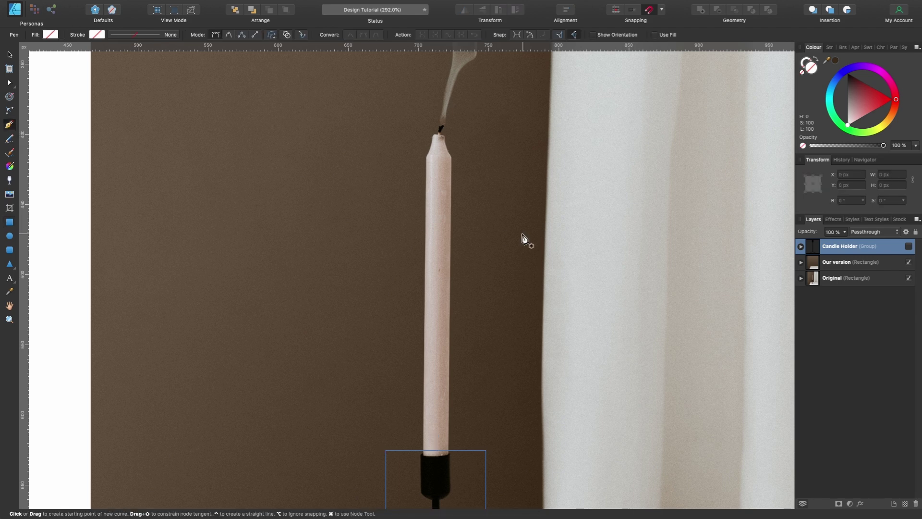
scroll(454, 464, "up", 5)
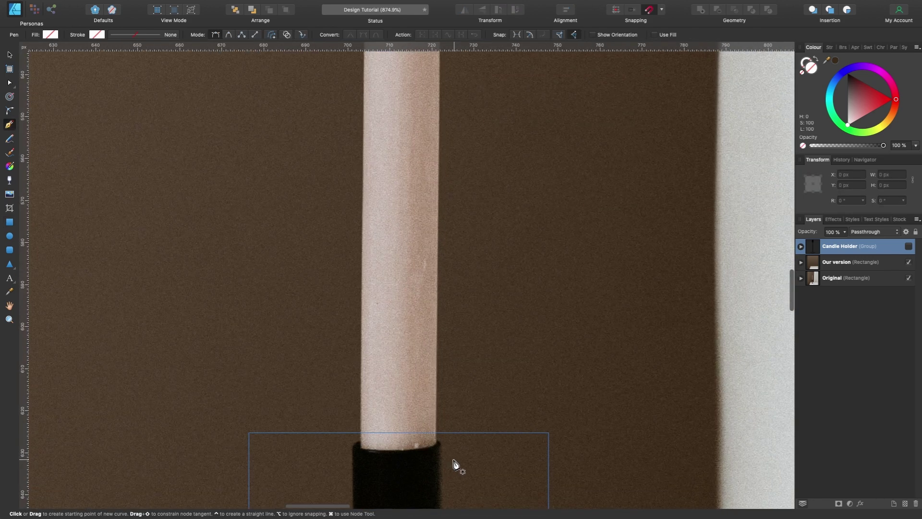
scroll(454, 466, "down", 5)
scroll(453, 468, "up", 8)
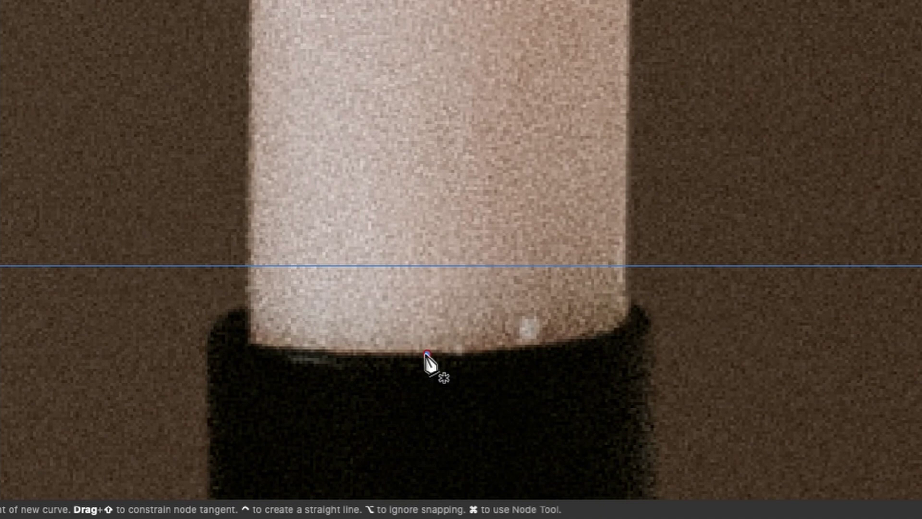
left_click_drag(427, 354, 518, 354)
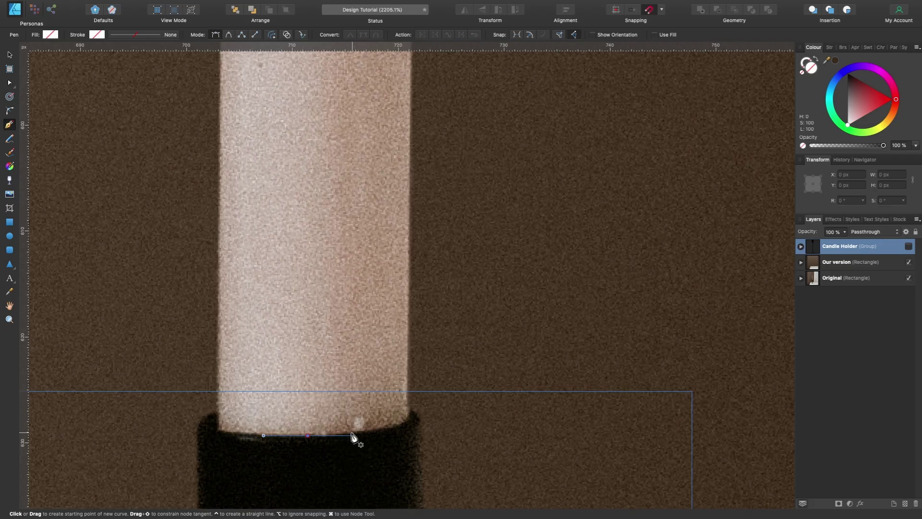
left_click_drag(352, 433, 356, 433)
scroll(357, 432, "up", 5)
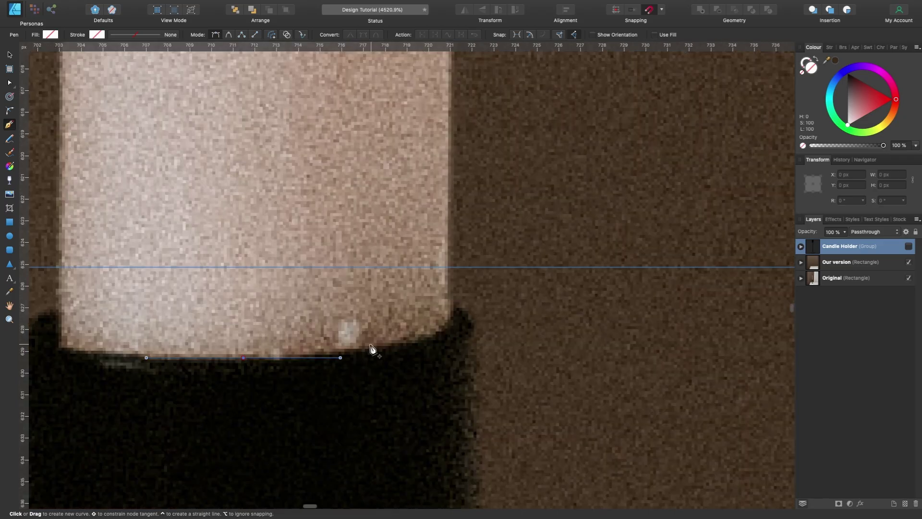
left_click(433, 337)
left_click_drag(434, 339, 451, 330)
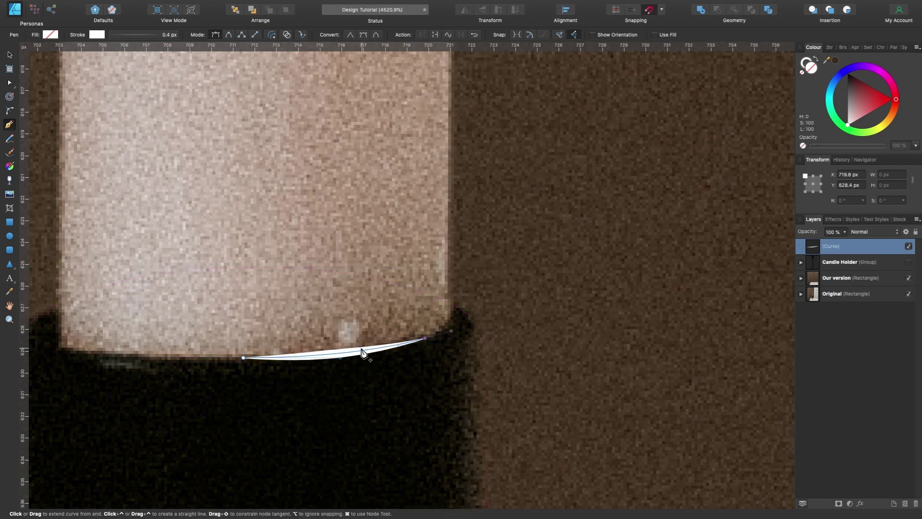
left_click(97, 34)
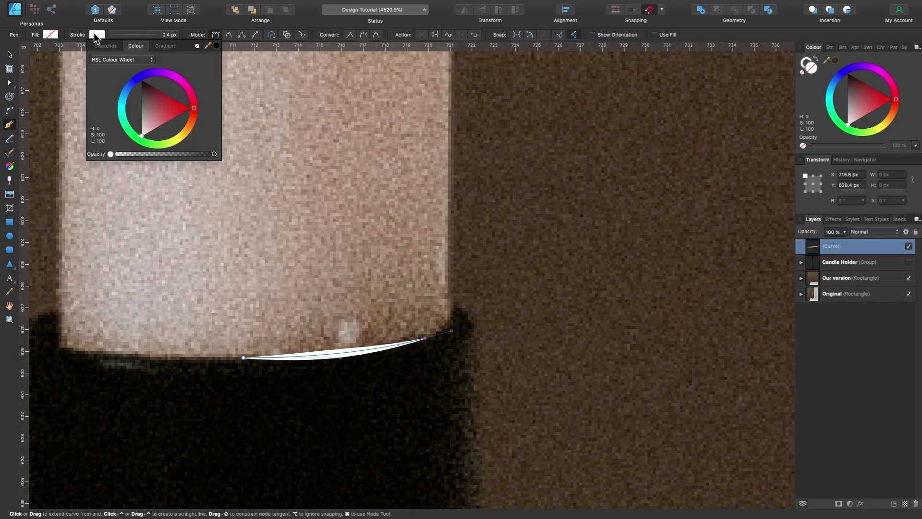
left_click(197, 46)
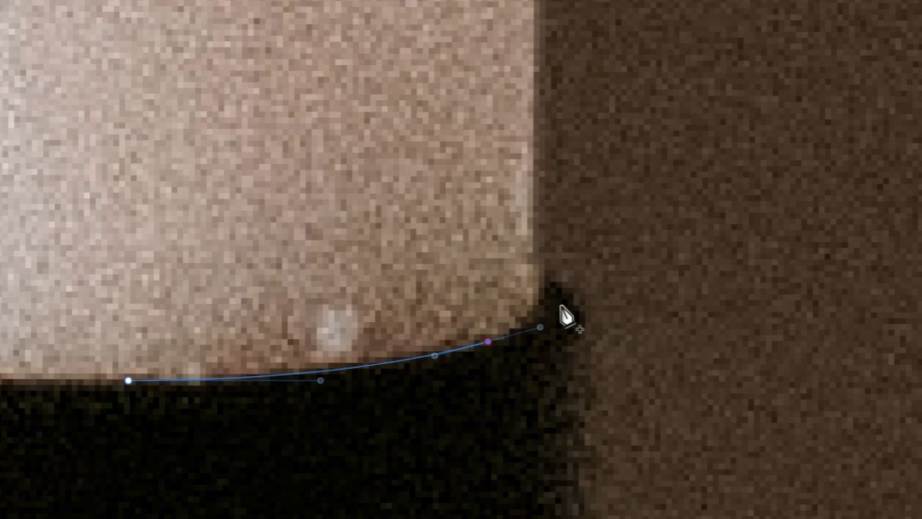
- Extend the curve to the candle's lower-right corner and adjust the previous node's handle so the bend follows the edge
scroll(564, 308, "up", 1)
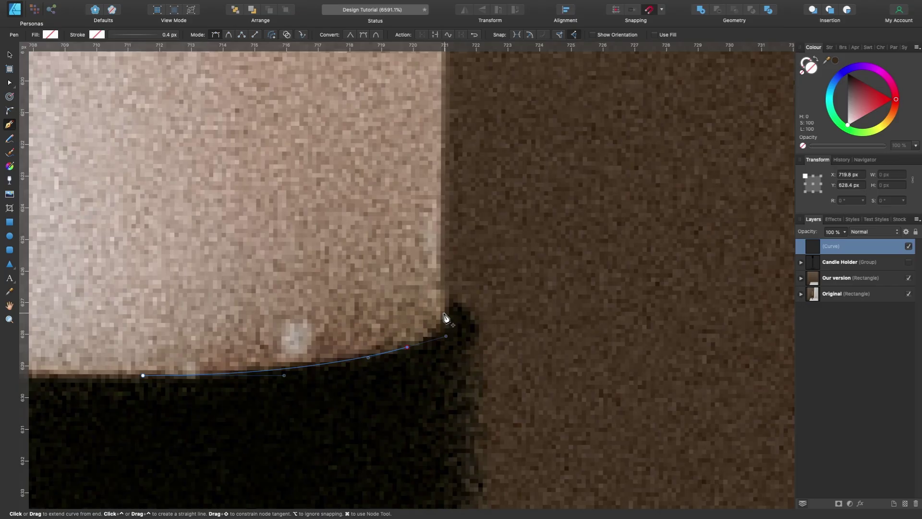
left_click(444, 314)
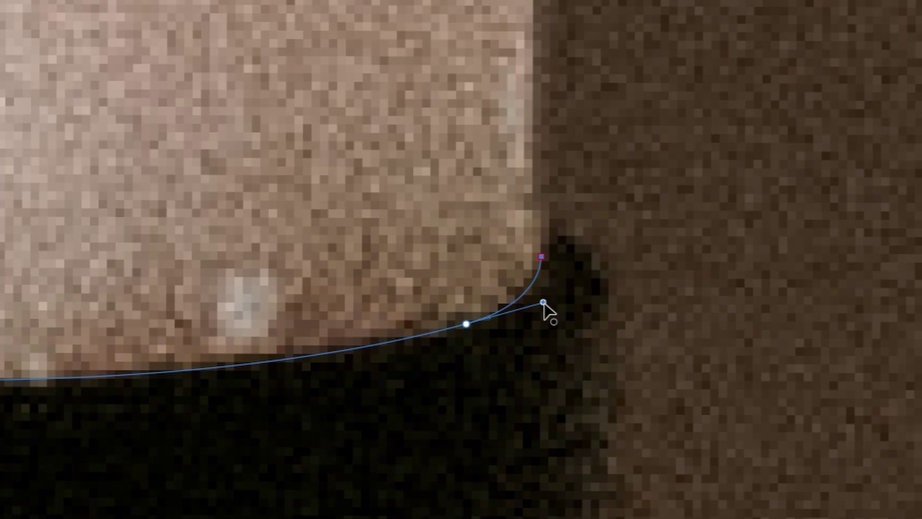
mouse_move(543, 302)
left_mouse_down()
mouse_move(522, 308)
mouse_move(529, 306)
left_mouse_up()
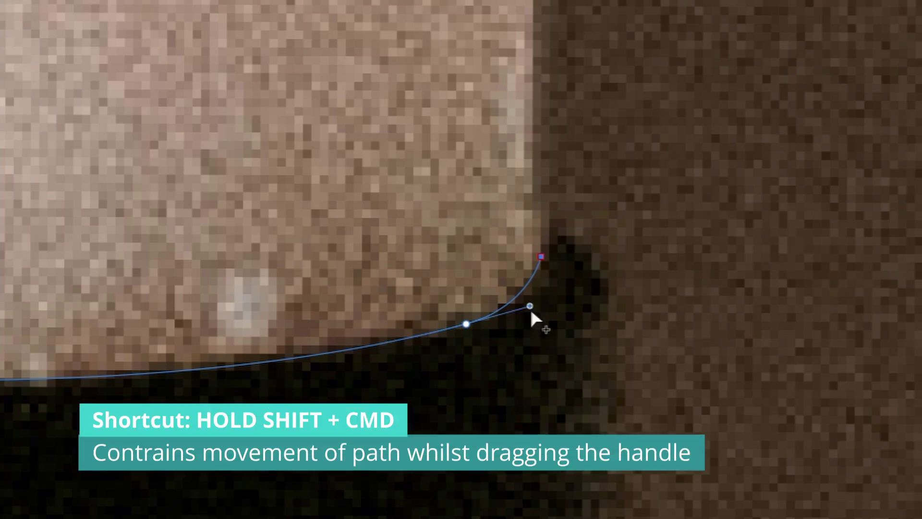
mouse_move(530, 306)
left_mouse_down()
mouse_move(517, 323)
mouse_move(523, 310)
mouse_move(540, 326)
mouse_move(527, 294)
mouse_move(500, 320)
mouse_move(549, 295)
mouse_move(529, 302)
left_mouse_up()
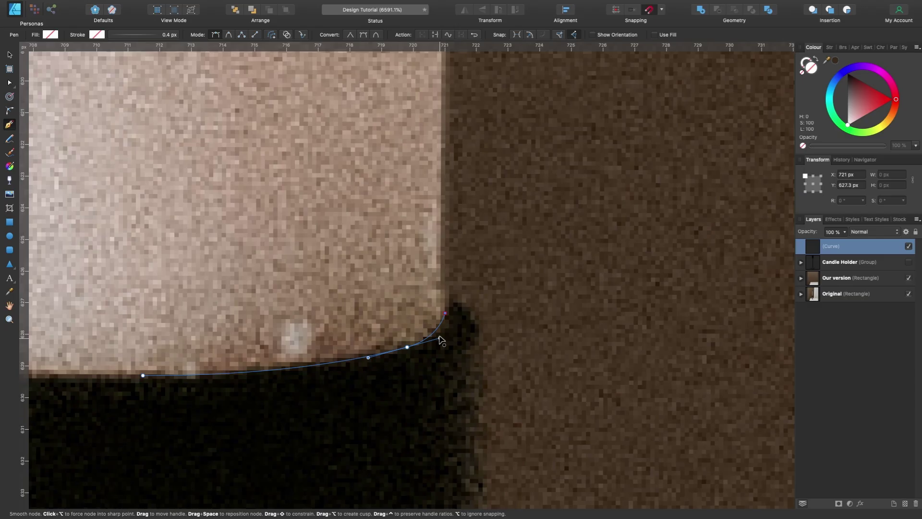
- Extend the candle curve with a long segment up the right side to a node just below the shoulder
scroll(445, 315, "down", 6)
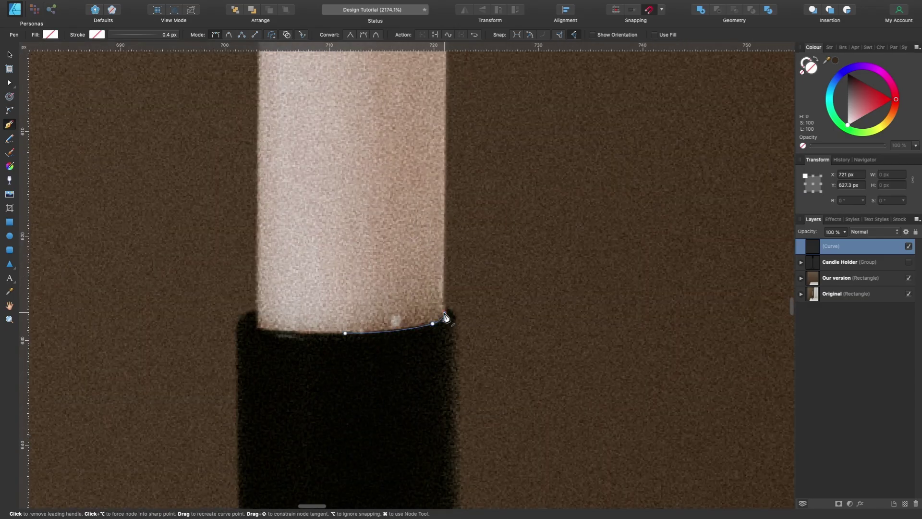
scroll(445, 314, "up", 5)
scroll(445, 316, "down", 2)
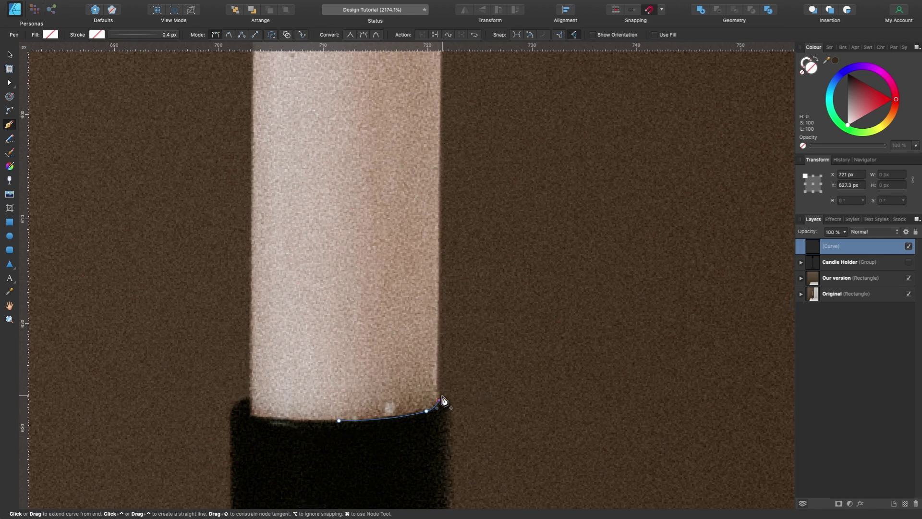
scroll(444, 400, "down", 4)
scroll(444, 400, "up", 6)
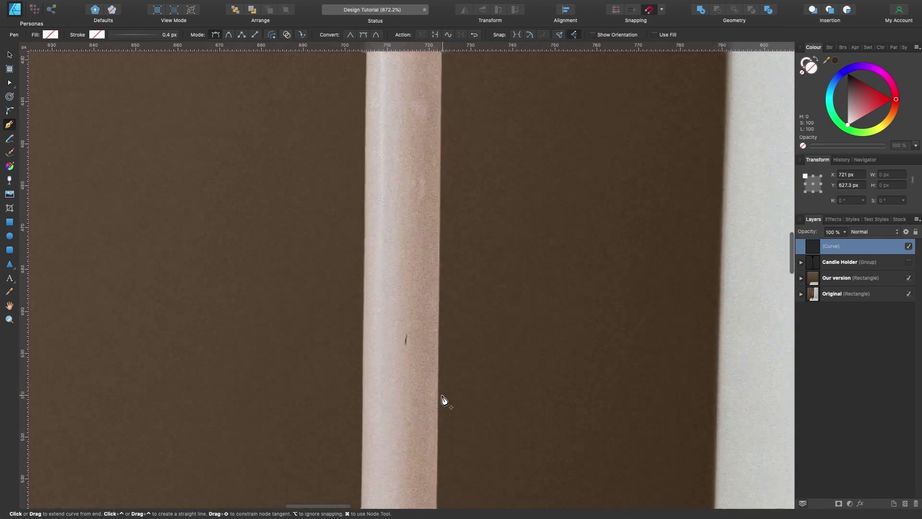
scroll(445, 300, "up", 3)
scroll(443, 303, "up", 5)
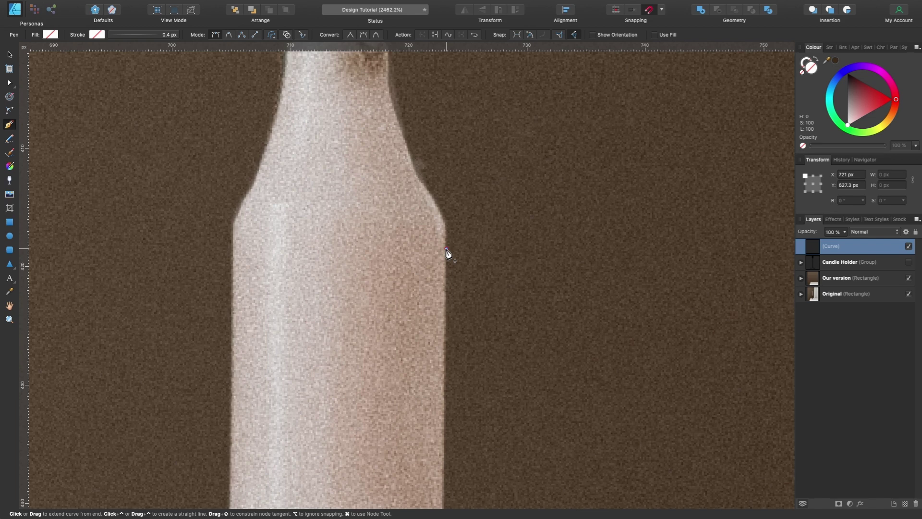
left_click(446, 248)
left_click_drag(447, 236, 449, 234)
- Trace around the candle's right shoulder and up the tapered neck to the top edge beside the wick
scroll(449, 235, "up", 6)
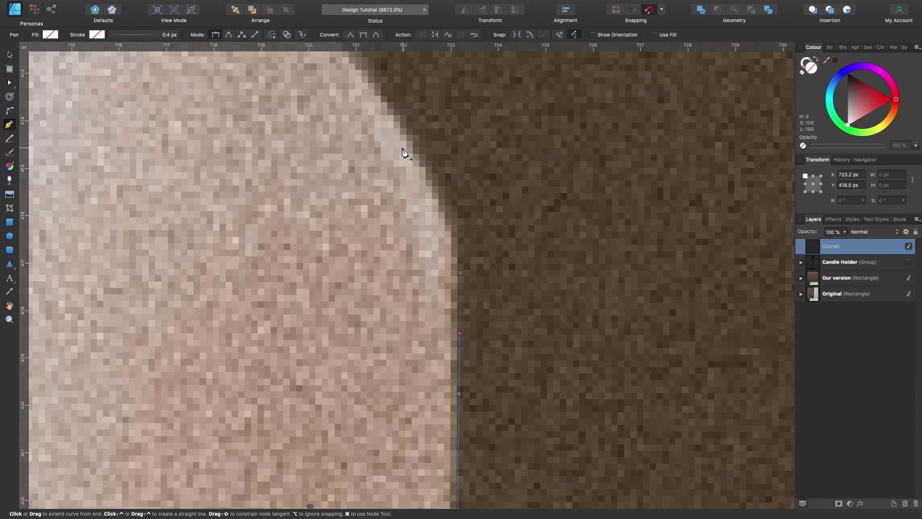
left_click_drag(407, 144, 364, 87)
scroll(361, 78, "down", 3)
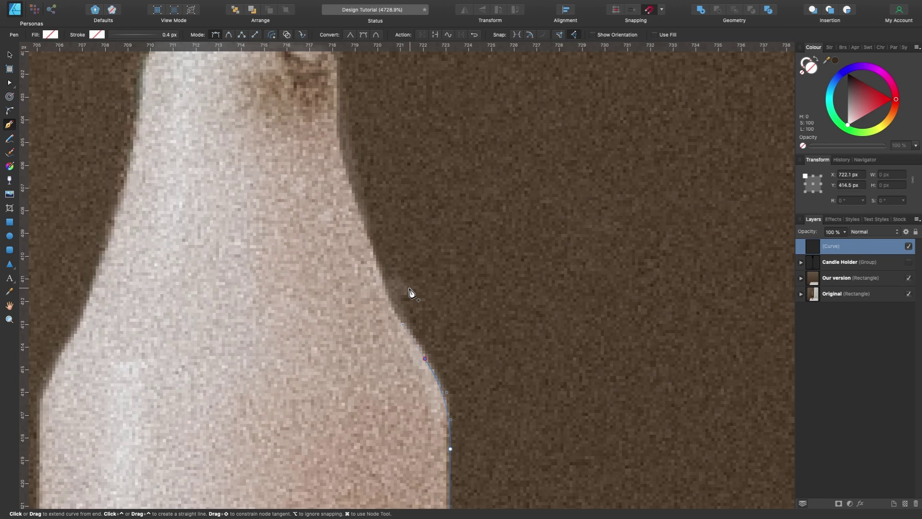
scroll(409, 292, "down", 1)
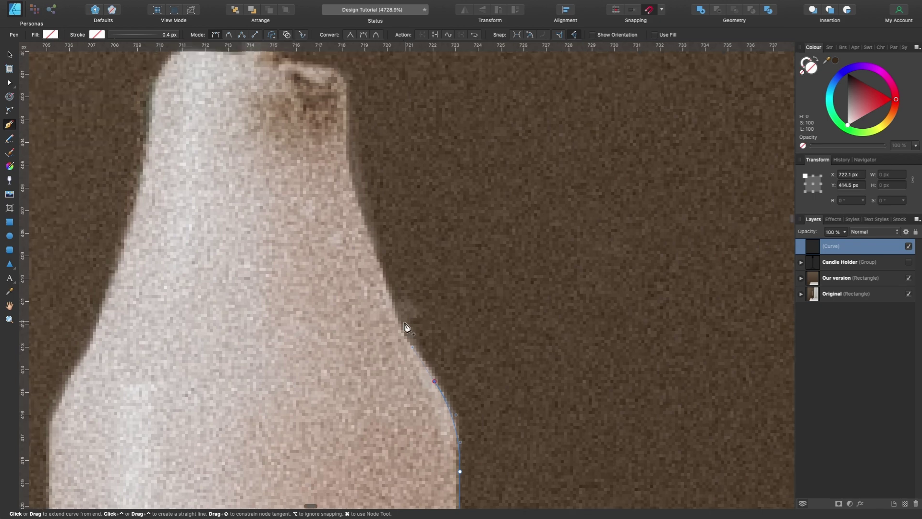
scroll(363, 204, "up", 3)
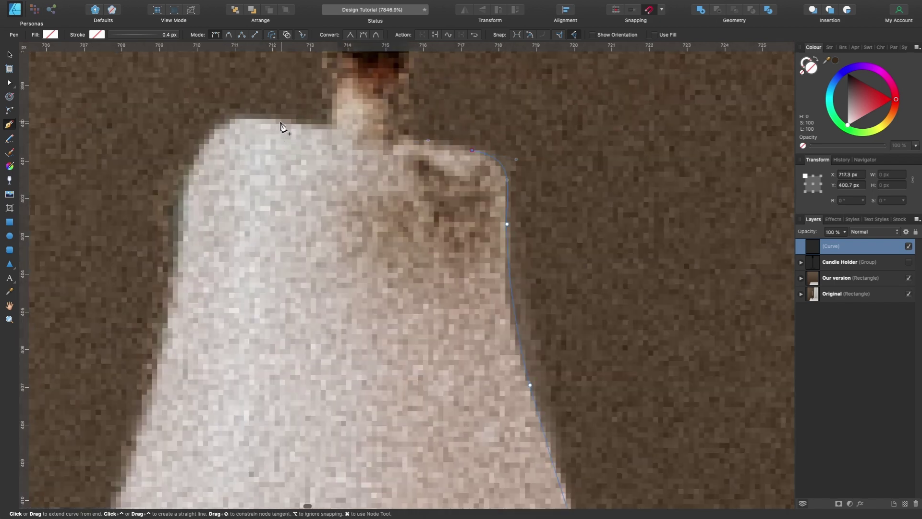
- Continue the outline across the candle's top and down the left taper to the shoulder, adjusting the handle to fit the edge
left_click_drag(281, 122, 246, 116)
left_click_drag(196, 159, 172, 200)
scroll(167, 326, "down", 5)
left_click_drag(173, 274, 186, 317)
scroll(187, 319, "up", 5)
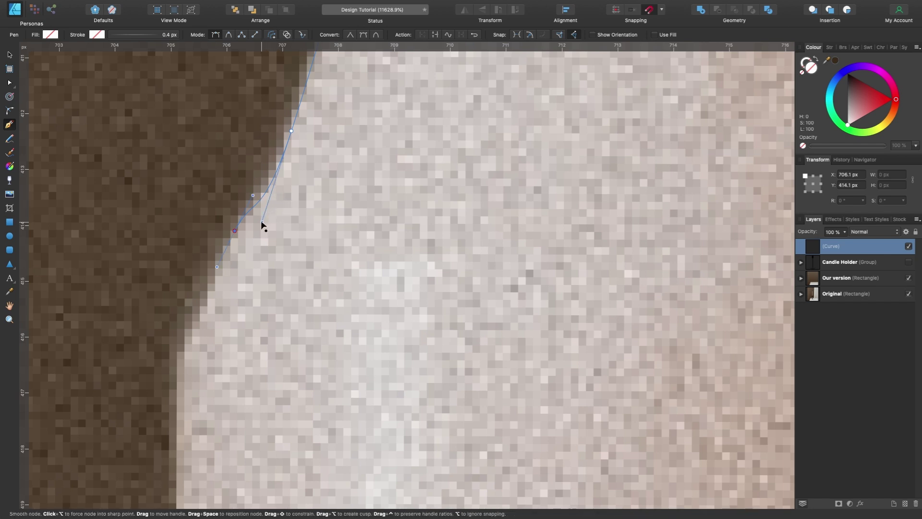
left_click_drag(277, 197, 272, 212)
scroll(249, 257, "down", 5)
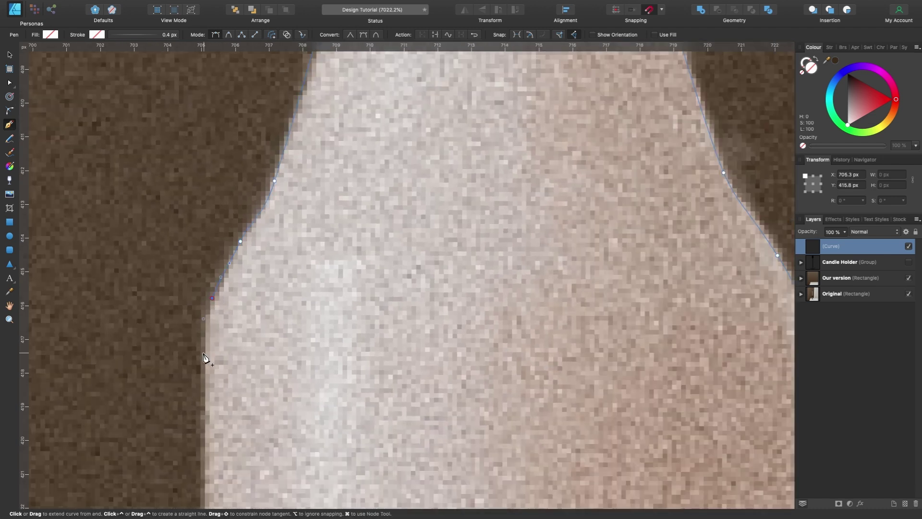
- Extend the outline down the candle's left side and along the bottom edge, closing it at the starting node
scroll(206, 384, "down", 8)
scroll(242, 285, "down", 8)
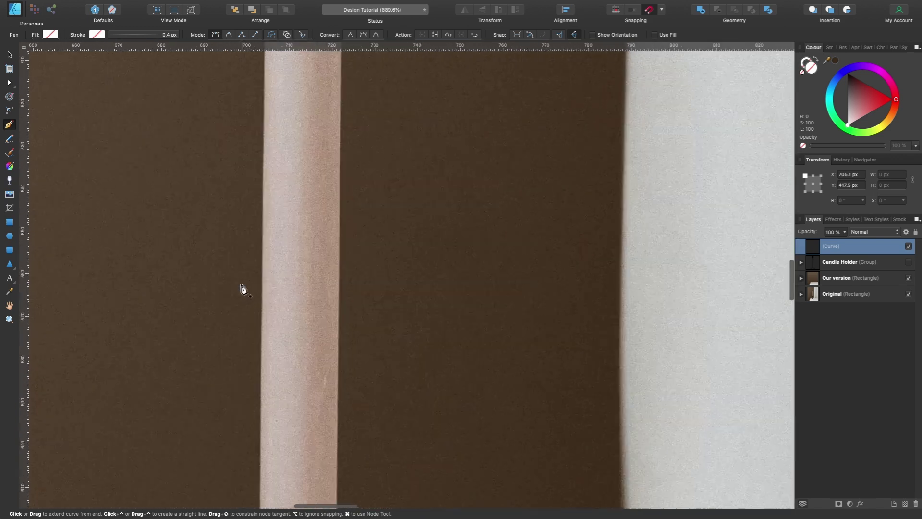
scroll(246, 307, "up", 8)
left_click(248, 325)
scroll(381, 332, "up", 6)
scroll(382, 335, "down", 6)
scroll(382, 335, "up", 6)
mouse_move(379, 333)
left_mouse_down()
mouse_move(413, 332)
mouse_move(394, 331)
left_mouse_up()
scroll(399, 343, "down", 10)
scroll(398, 345, "down", 3)
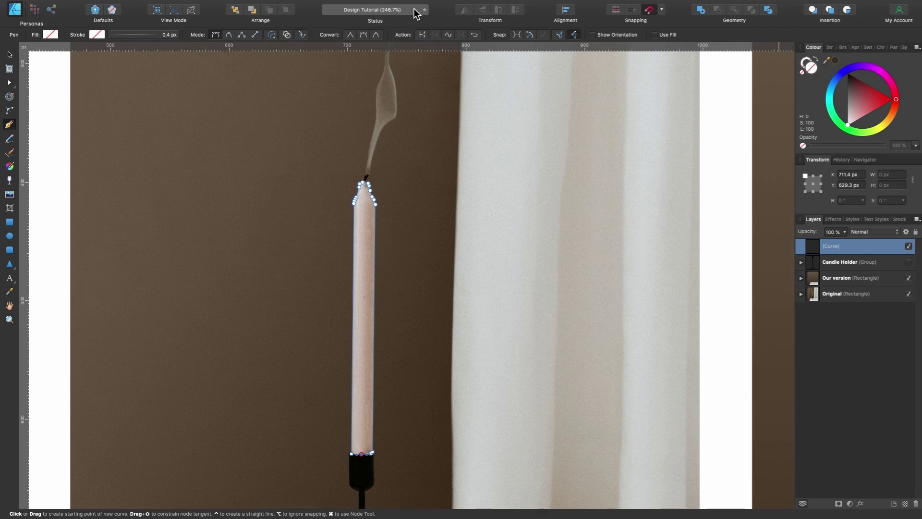
- Fill the candle shape with white and move it to the right, beside the candle in the photo
left_click(50, 35)
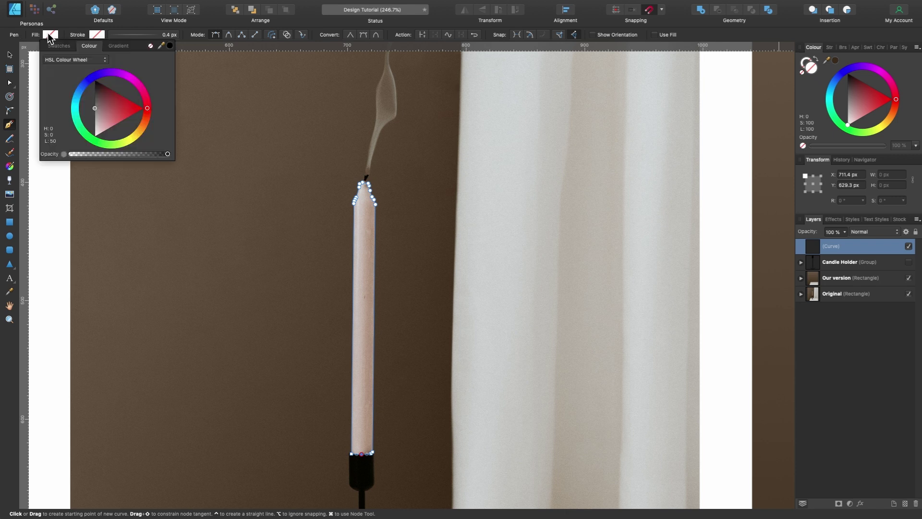
left_click_drag(97, 117, 91, 147)
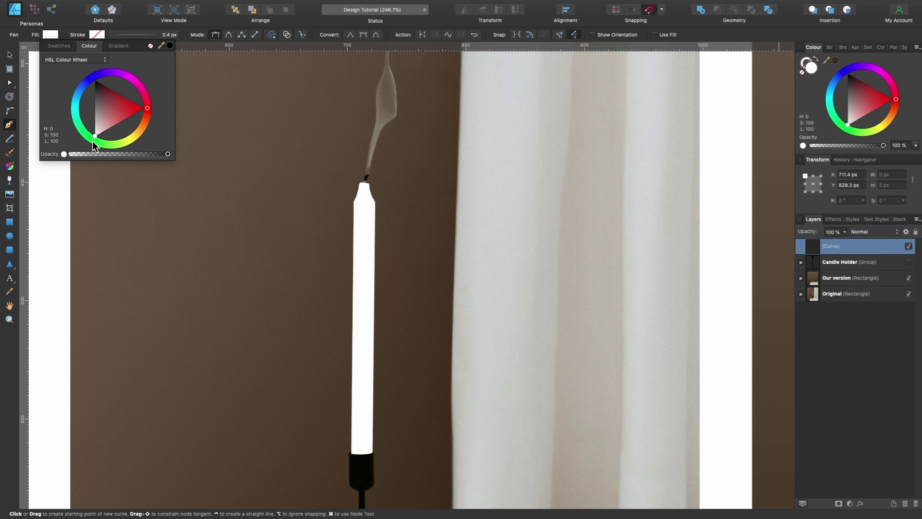
left_click(9, 55)
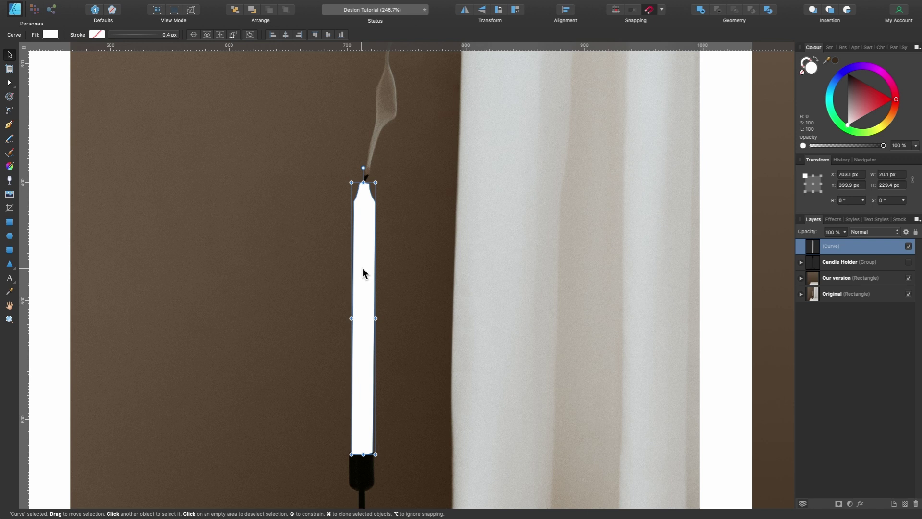
left_click_drag(362, 268, 396, 272)
- Apply a horizontal linear gradient across the candle shape with the Fill Tool, from its right edge to its left edge
scroll(413, 266, "up", 3)
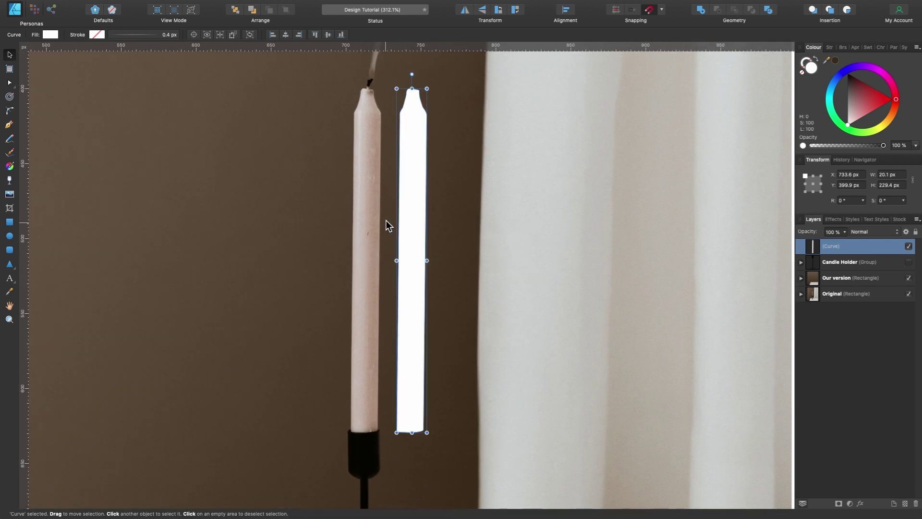
scroll(387, 223, "up", 2)
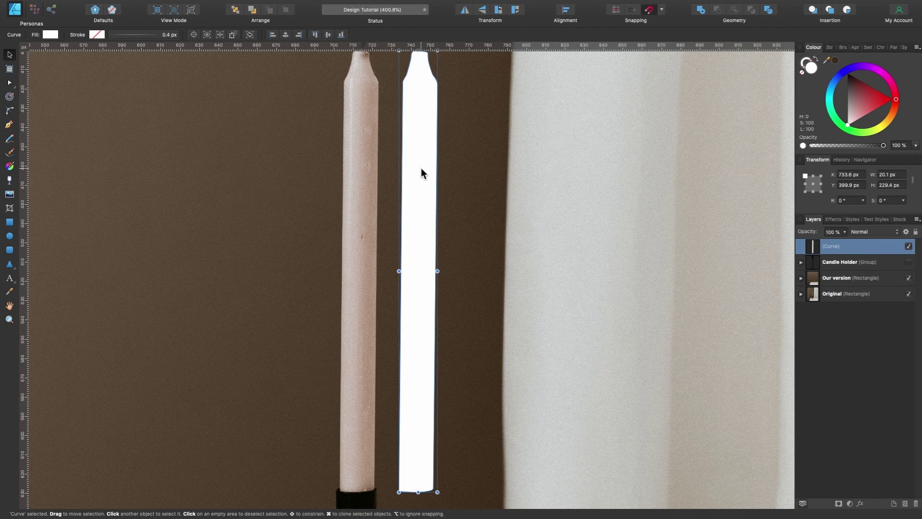
scroll(420, 168, "down", 3)
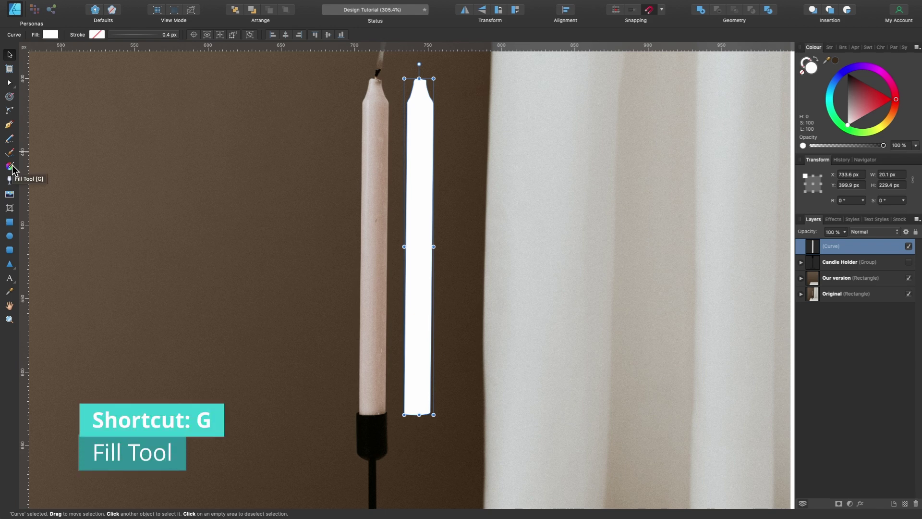
left_click(11, 167)
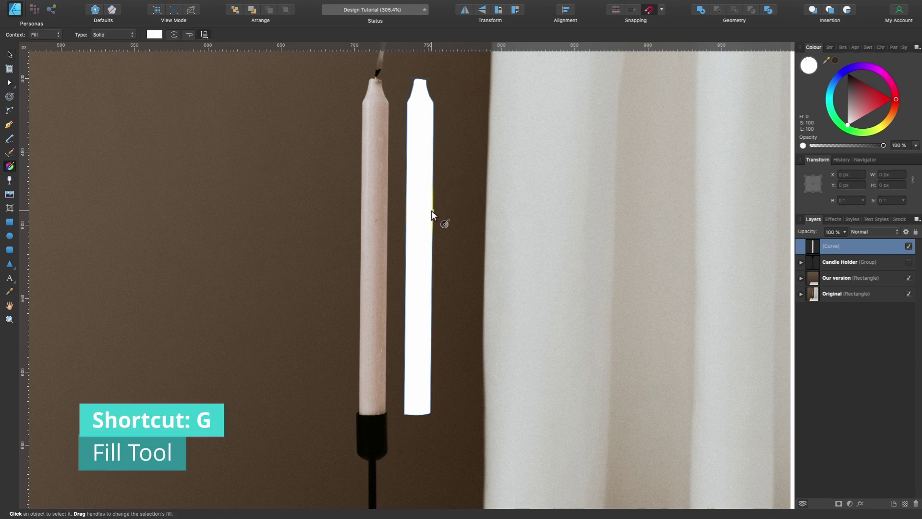
left_click_drag(431, 211, 407, 211)
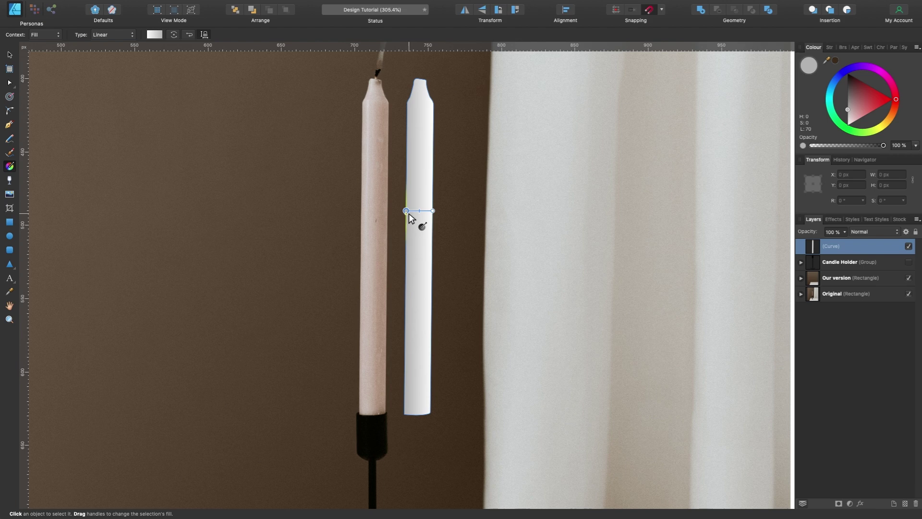
- Colour the gradient's right stop with the tone sampled from the right edge of the candle in the photo
scroll(409, 218, "up", 6)
scroll(410, 215, "up", 1)
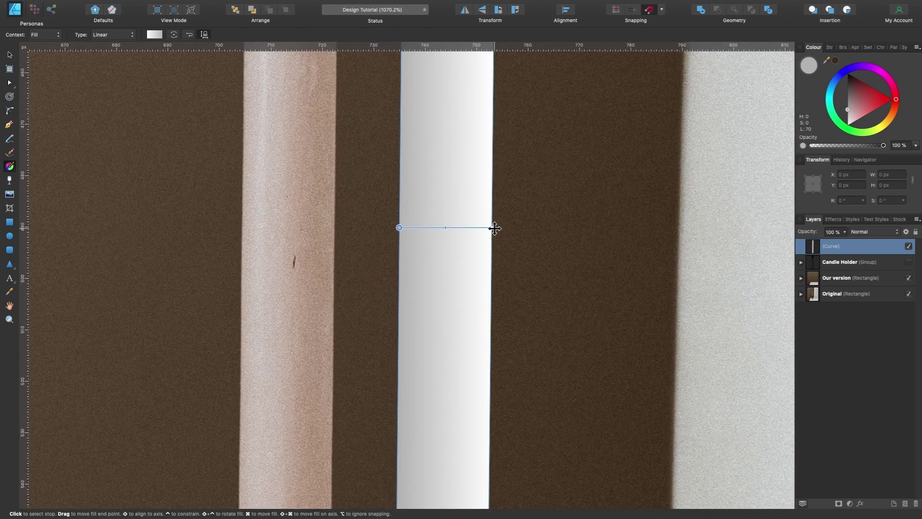
left_click(493, 227)
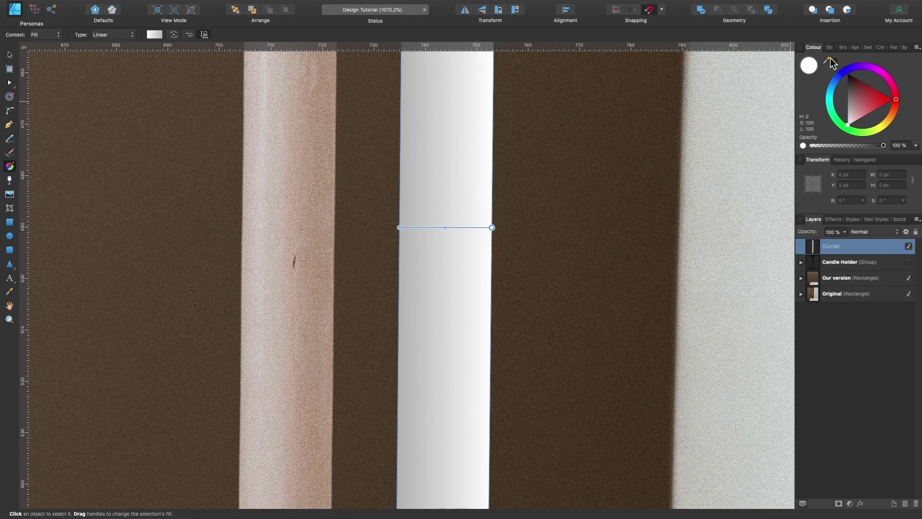
left_click_drag(827, 60, 339, 235)
left_click(833, 60)
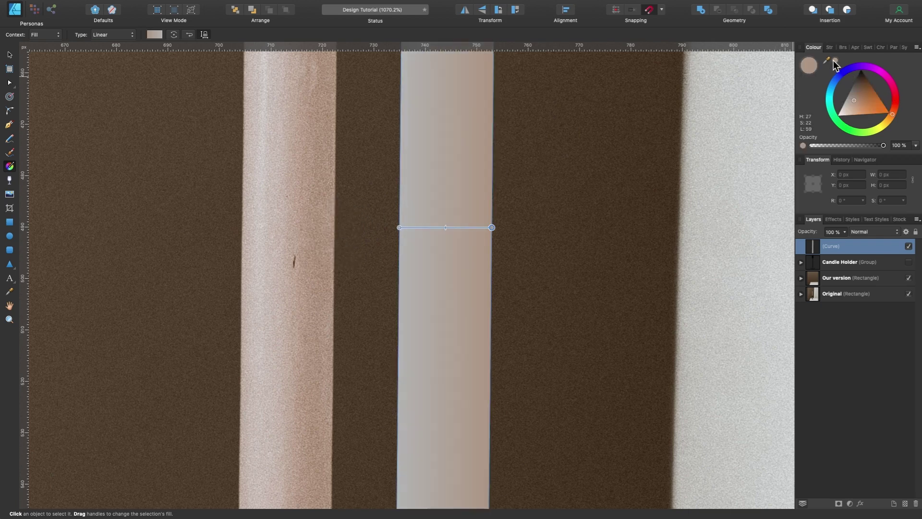
- Colour the gradient's left stop with the tone sampled from the left edge of the candle in the photo
left_click(399, 227)
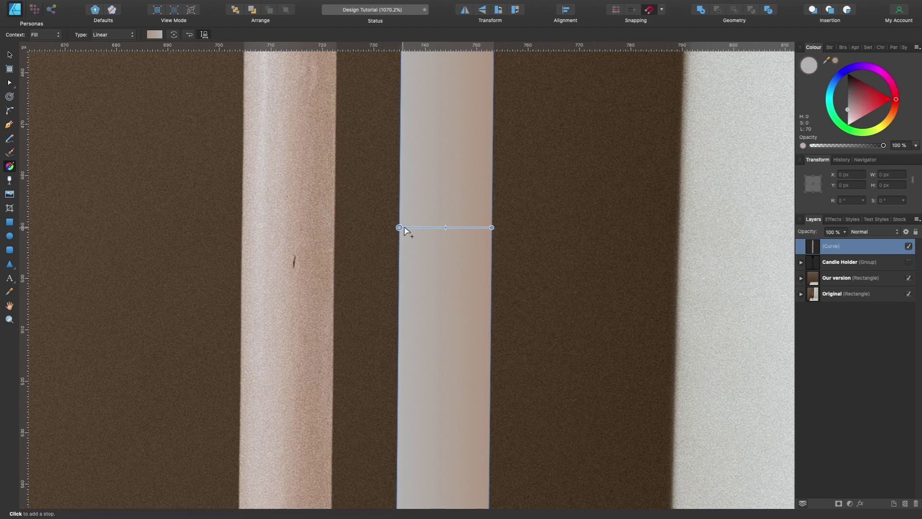
left_click_drag(827, 61, 248, 213)
left_click_drag(248, 207, 247, 206)
left_click(836, 59)
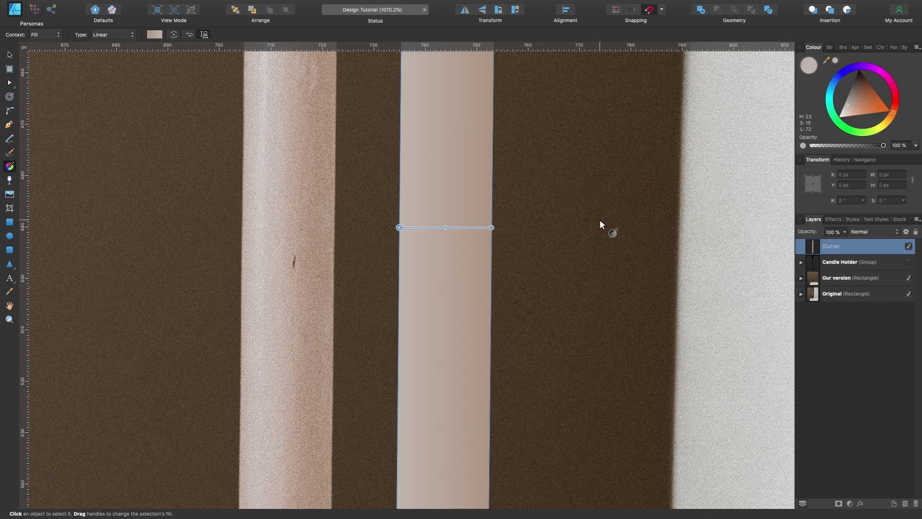
- Add a gradient stop about a quarter across from the left and colour it with the highlight sampled from the original candle
scroll(601, 223, "down", 3)
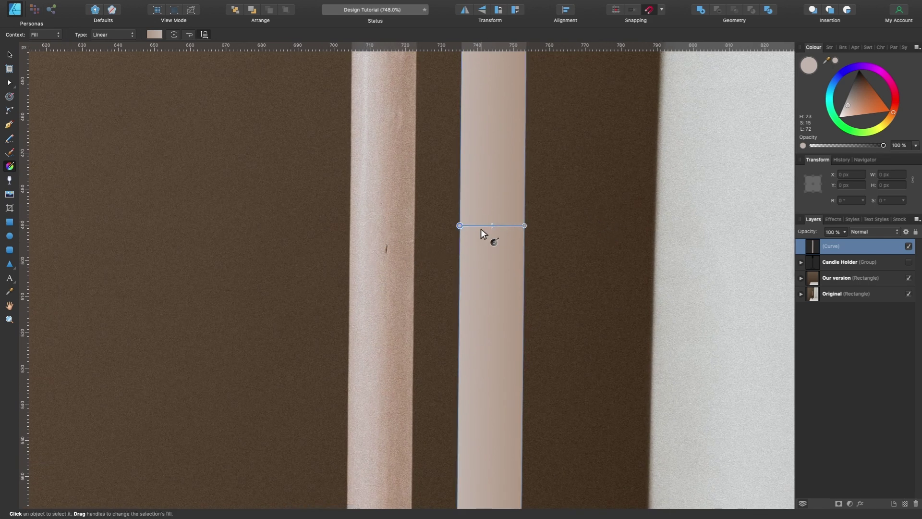
scroll(480, 229, "up", 3)
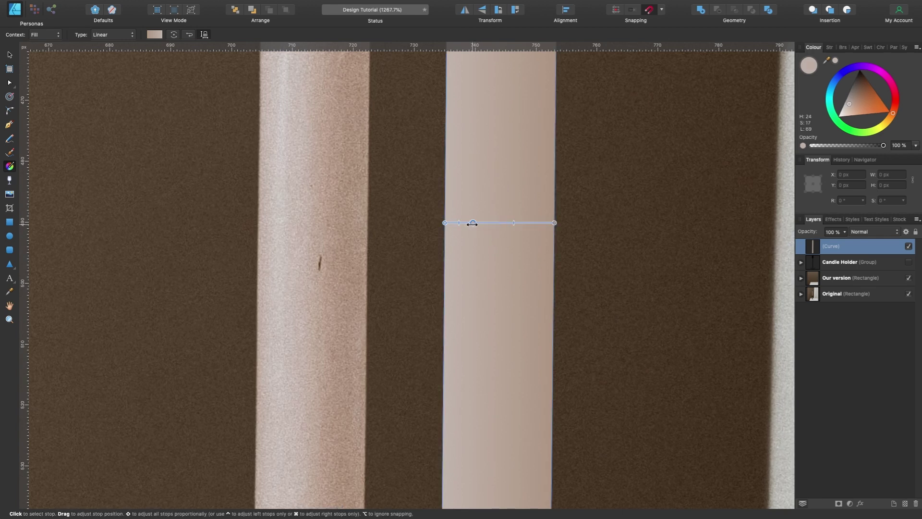
left_click_drag(830, 64, 286, 218)
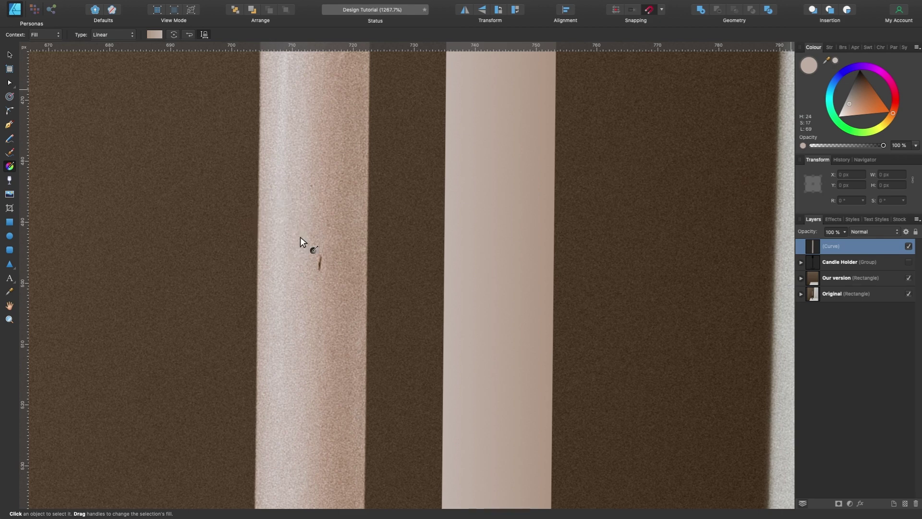
left_click(836, 60)
- Compare the candle shape with the original and lighten the highlight stop to H 21, S 20, L 86
scroll(627, 183, "down", 5)
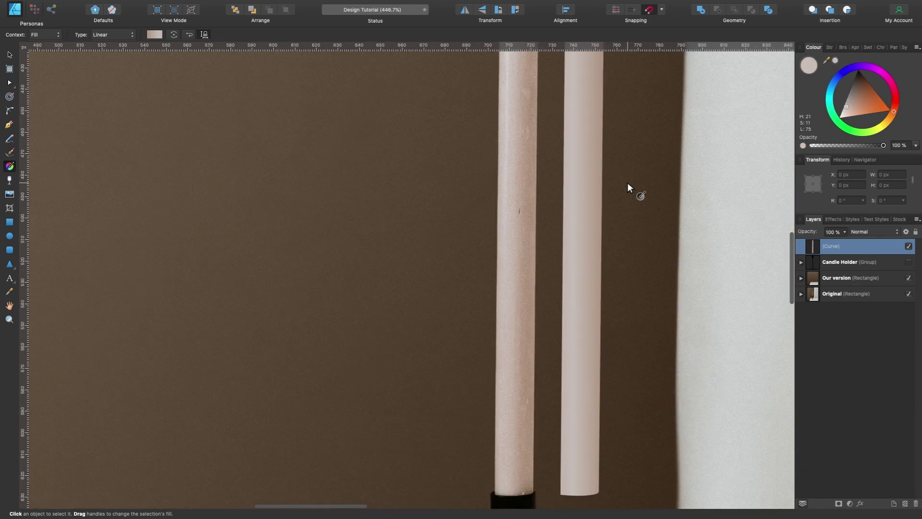
scroll(627, 182, "right", 4)
scroll(628, 182, "up", 2)
scroll(503, 220, "up", 3)
scroll(503, 220, "down", 3)
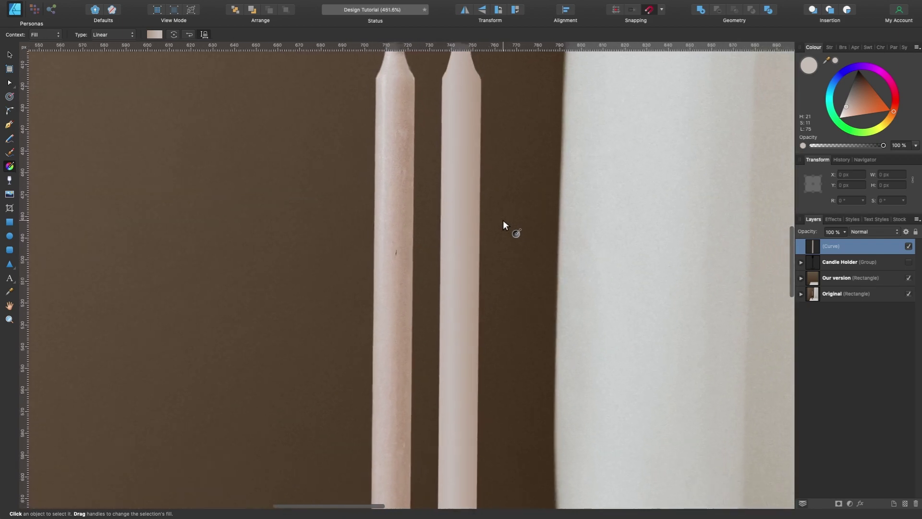
left_click(844, 111)
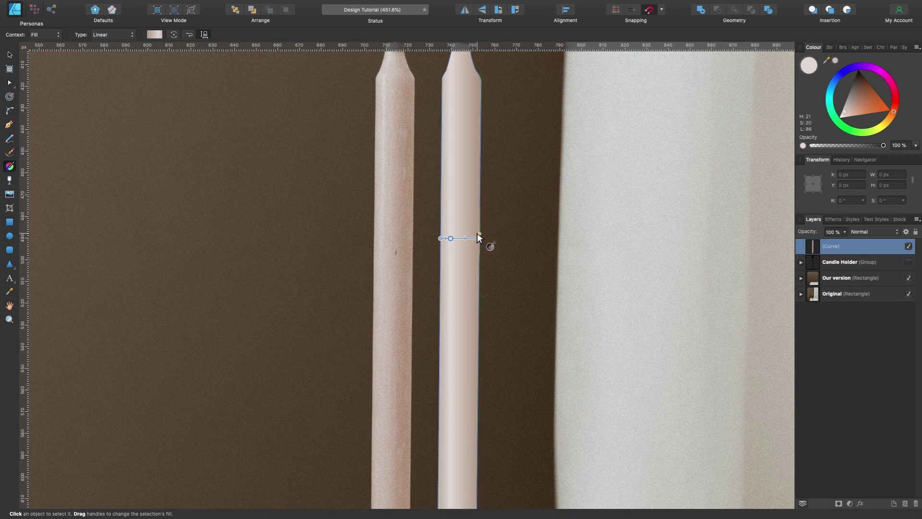
- Darken the right gradient stop to H 27, S 29, L 36 and shift the midpoint beside the highlight toward the left edge
left_click(479, 237)
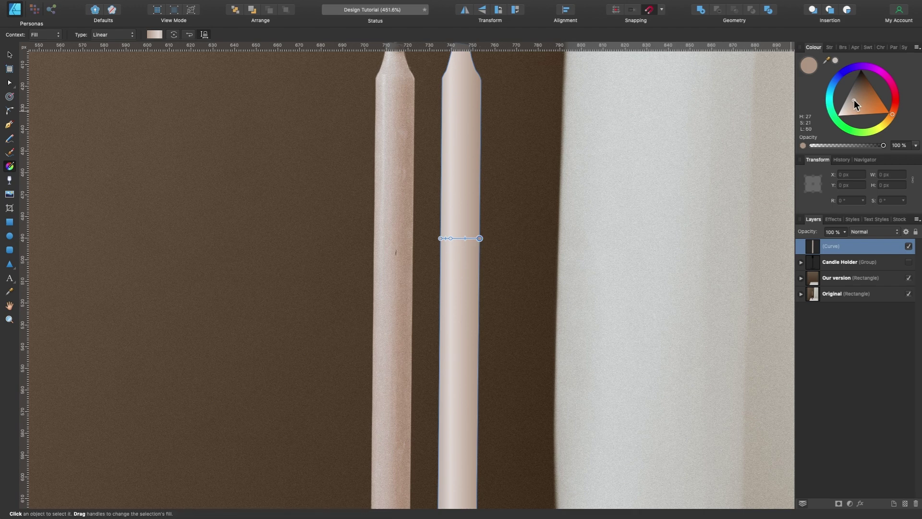
left_click_drag(854, 99, 861, 89)
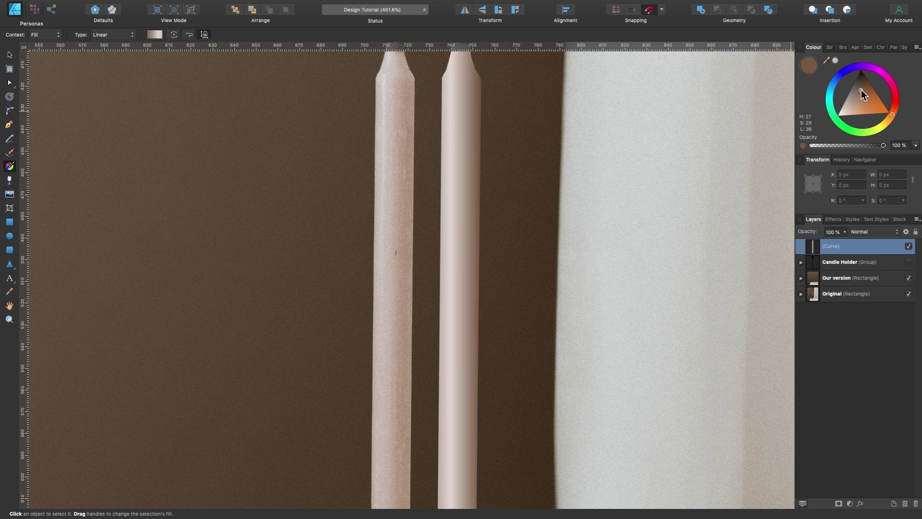
scroll(492, 240, "up", 5)
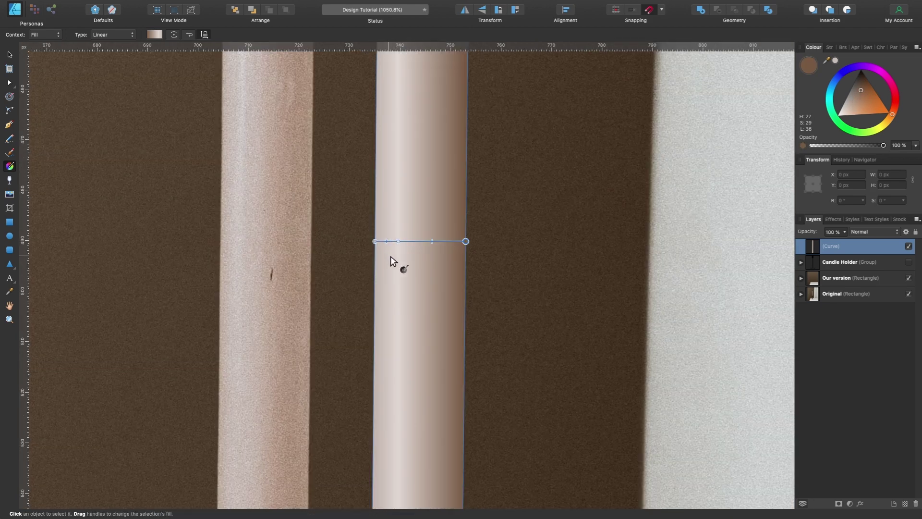
left_click(381, 242)
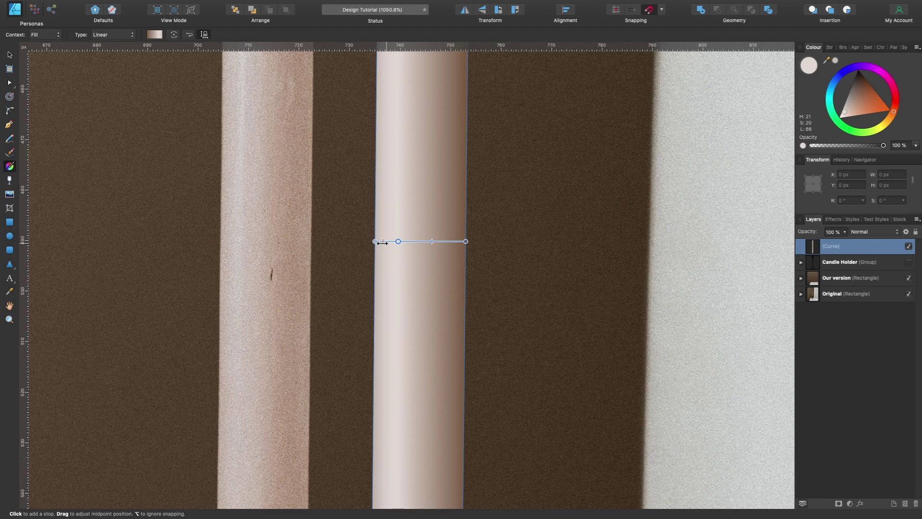
- Fine-tune the gradient midpoint between the left stop and the highlight toward the left edge, and compare the candle with the original
scroll(382, 242, "up", 3)
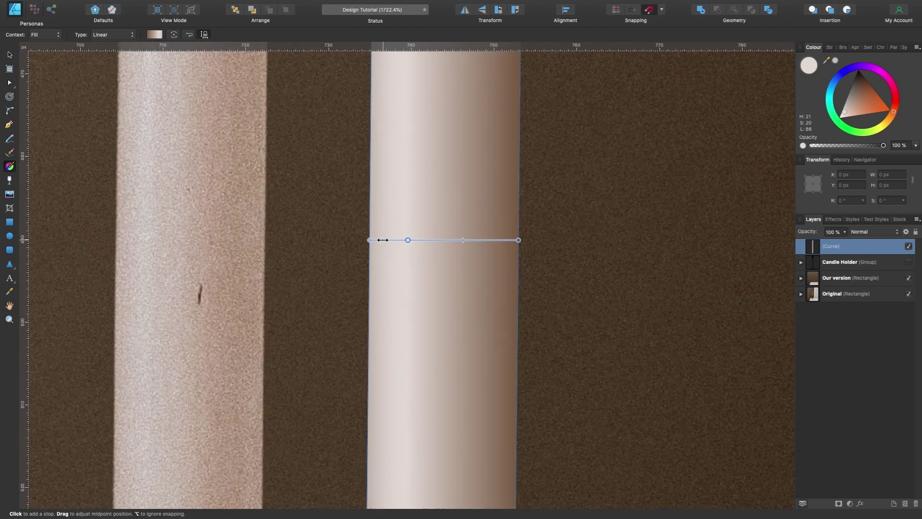
left_click_drag(389, 239, 384, 240)
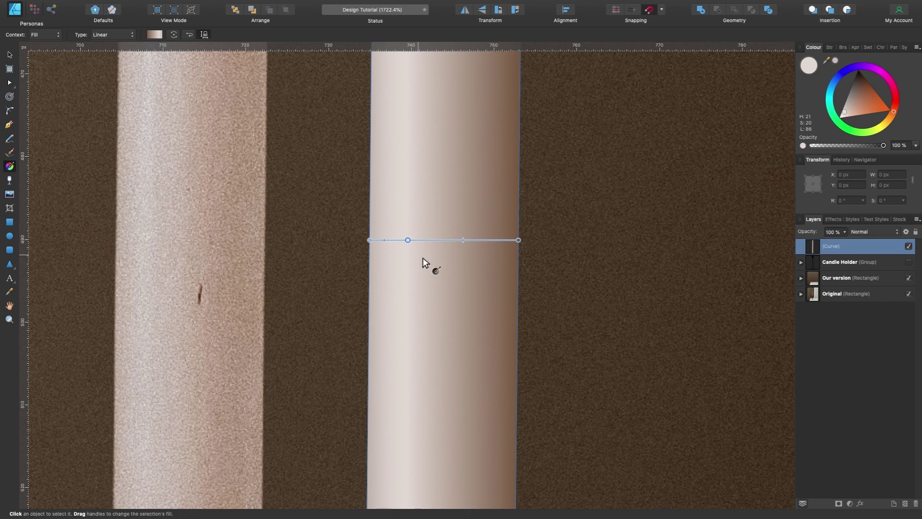
scroll(437, 264, "down", 10)
scroll(440, 264, "down", 2)
scroll(439, 264, "right", 2)
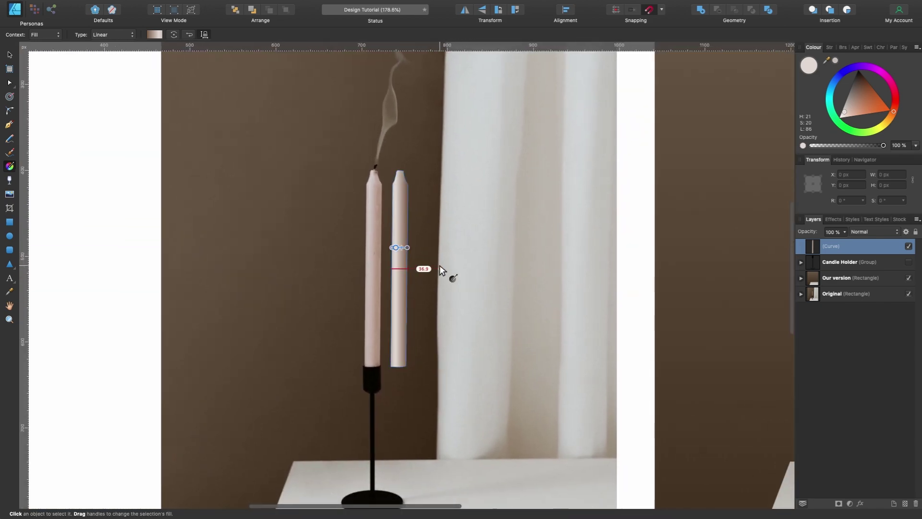
scroll(395, 266, "up", 5)
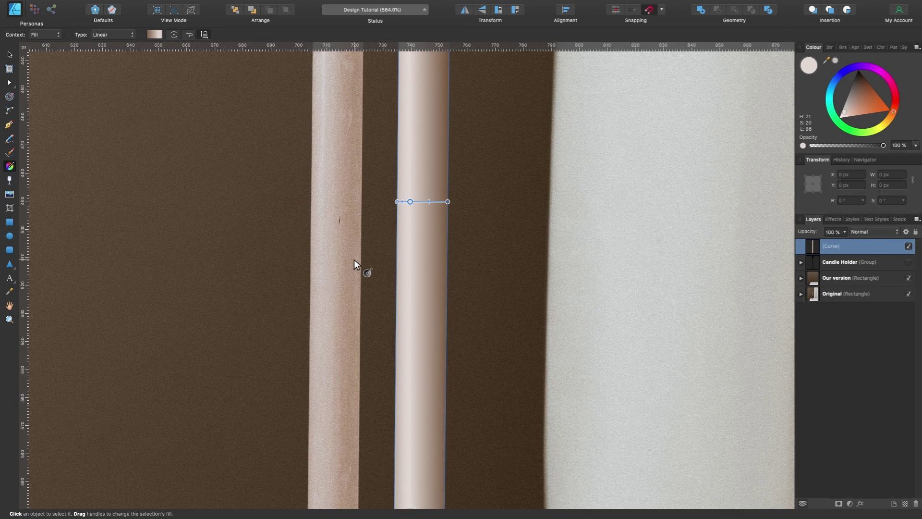
- Try 50% noise on the vector candle's fill and compare its texture with the original candle
key("v")
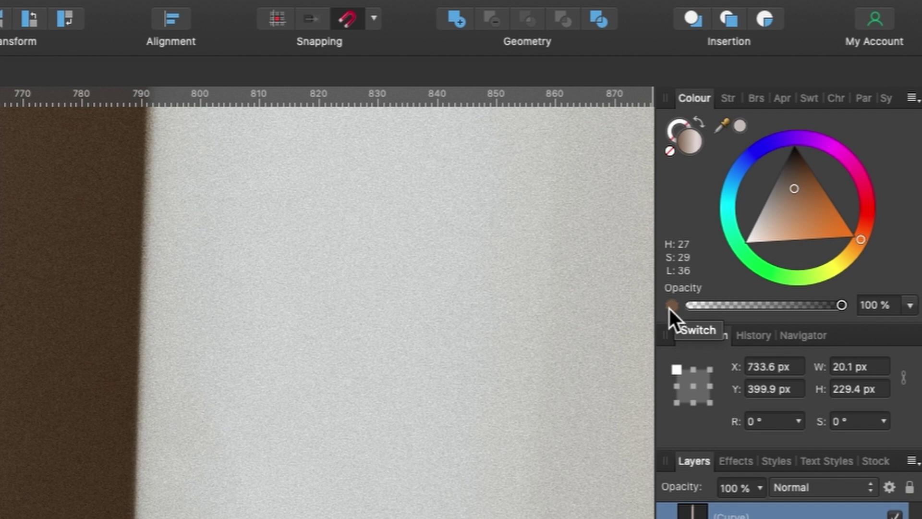
left_click(670, 307)
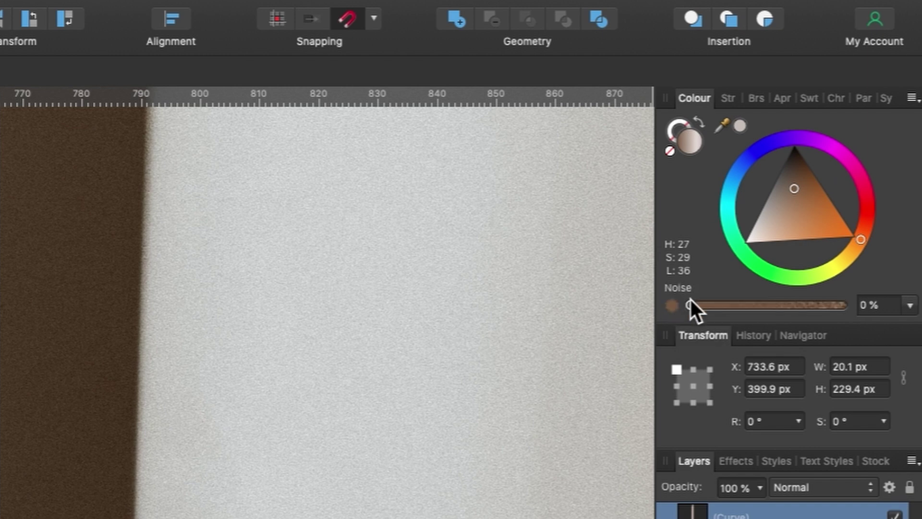
left_click_drag(690, 304, 763, 304)
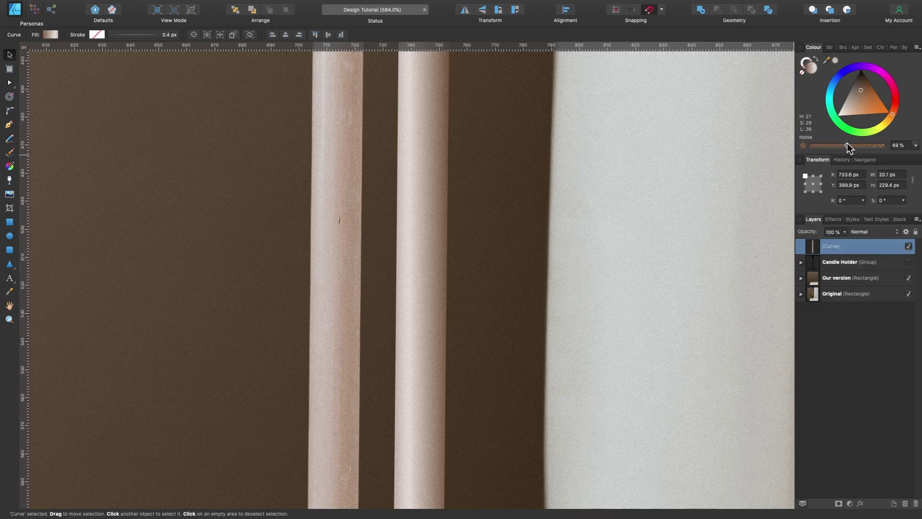
left_click_drag(847, 147, 849, 147)
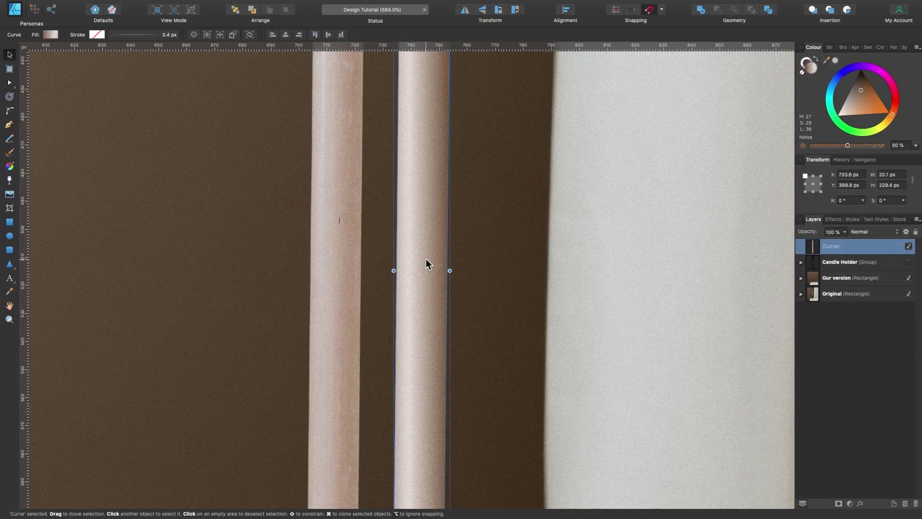
scroll(425, 260, "down", 5)
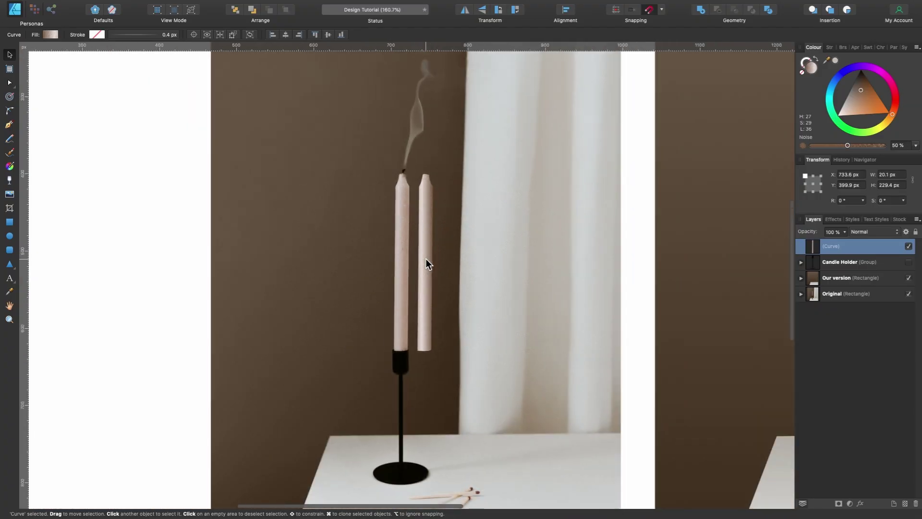
scroll(426, 260, "up", 2)
scroll(426, 259, "up", 3)
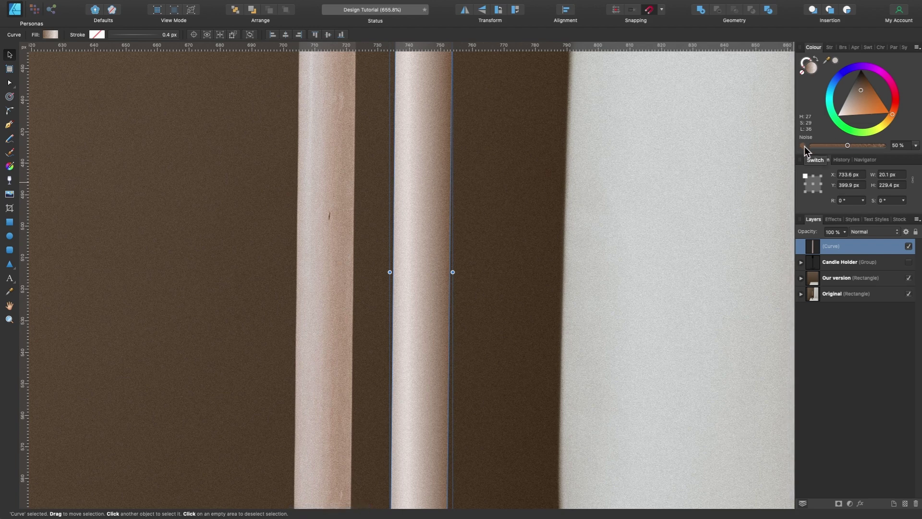
- Reset the noise on the candle's fill to 0% and review the smooth gradient beside the original
left_click(805, 146)
left_click(804, 142)
scroll(436, 218, "down", 5)
scroll(436, 218, "down", 1)
scroll(436, 218, "up", 4)
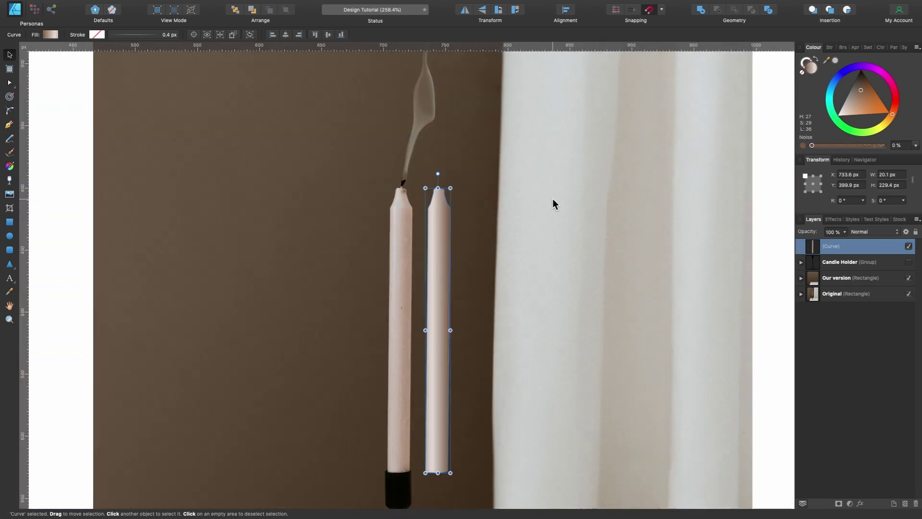
- Rename the traced candle's curve layer as Candle
double_click(832, 247)
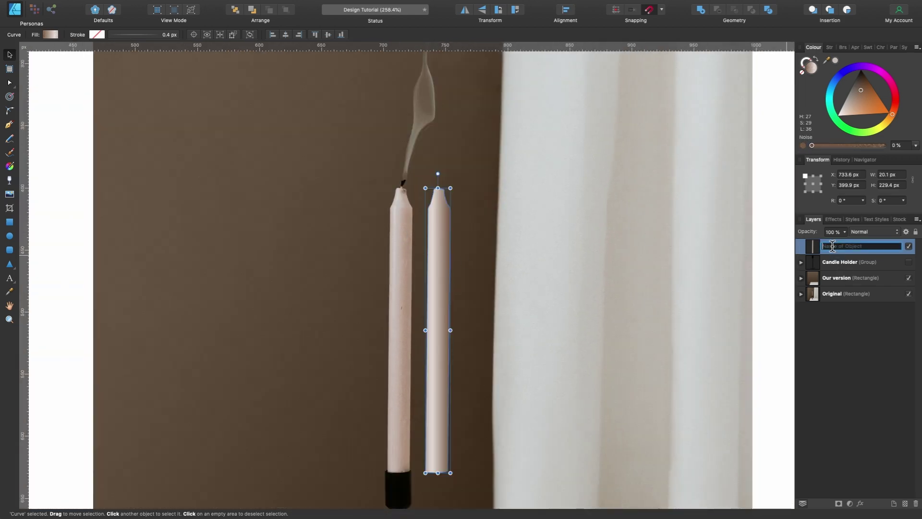
type("Candle")
key("Return")
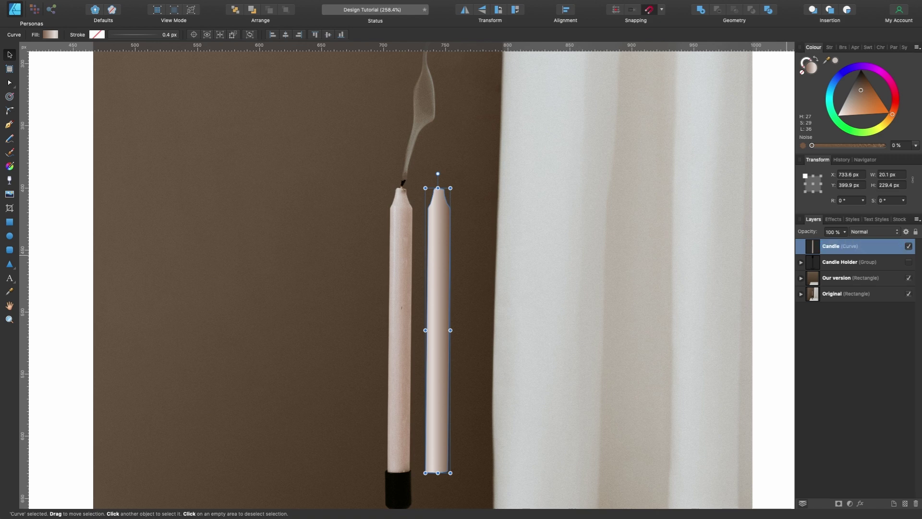
- Draw a curved highlight shape with the Pencil tool along the vector candle's upper-left shoulder, extending past its edge, and close the curve
scroll(420, 184, "up", 8)
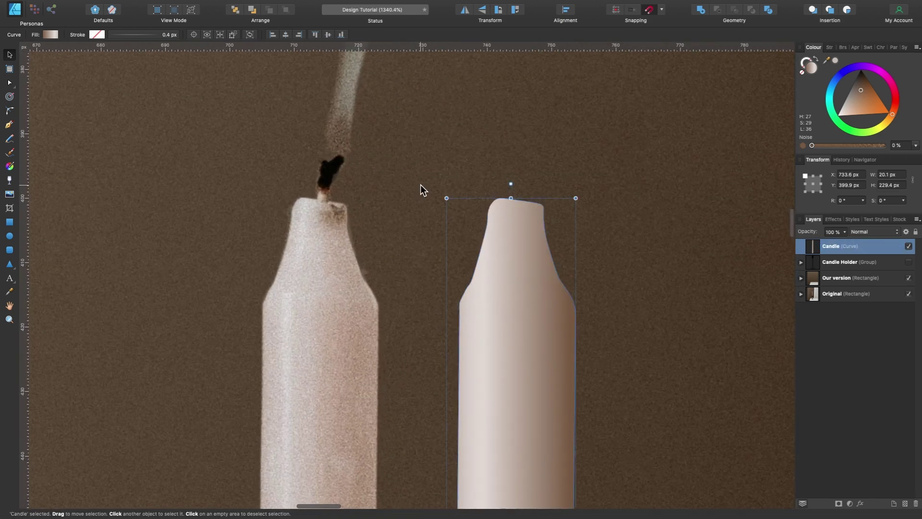
scroll(516, 252, "up", 2)
scroll(516, 252, "down", 3)
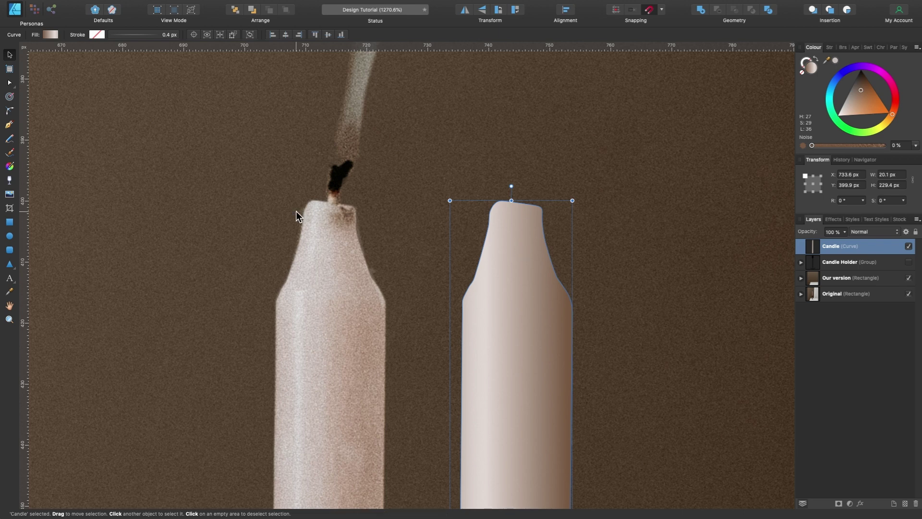
left_click(9, 140)
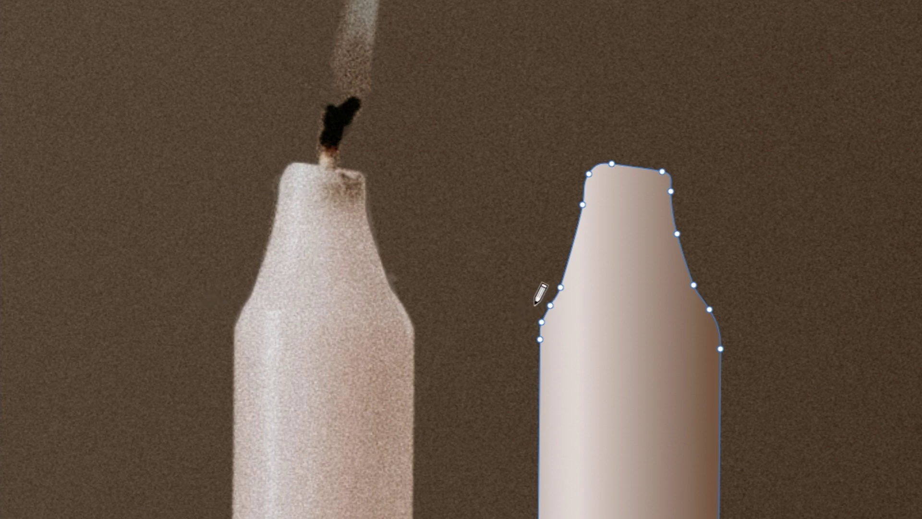
mouse_move(543, 303)
left_mouse_down()
mouse_move(606, 284)
mouse_move(611, 177)
mouse_move(593, 185)
mouse_move(577, 258)
mouse_move(533, 293)
left_mouse_up()
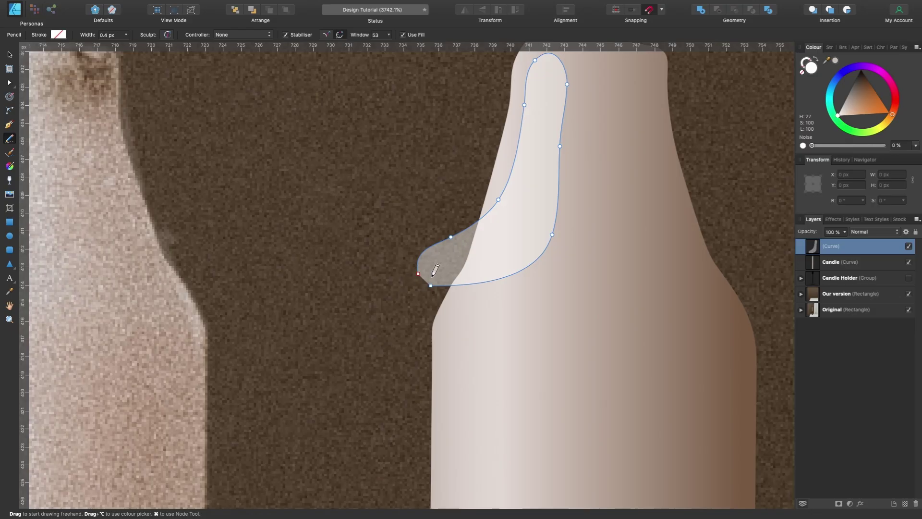
key("a")
left_click_drag(402, 260, 463, 314)
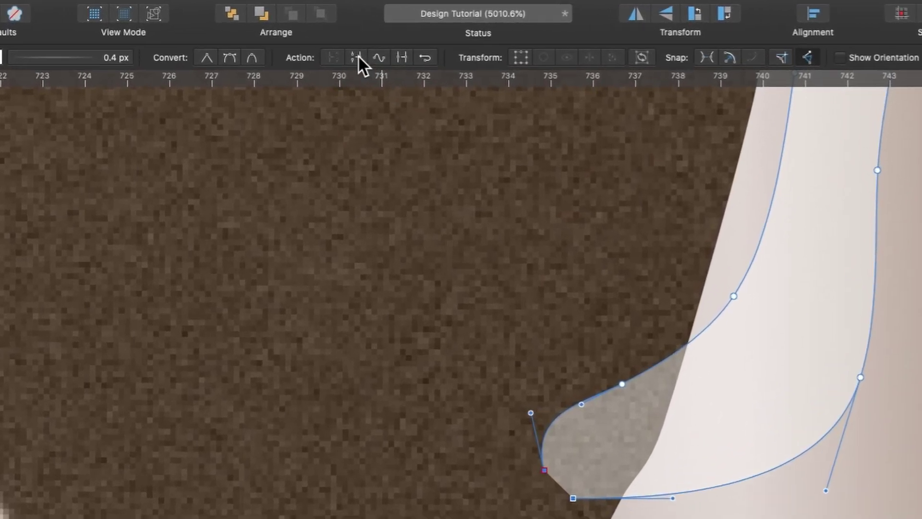
left_click(358, 55)
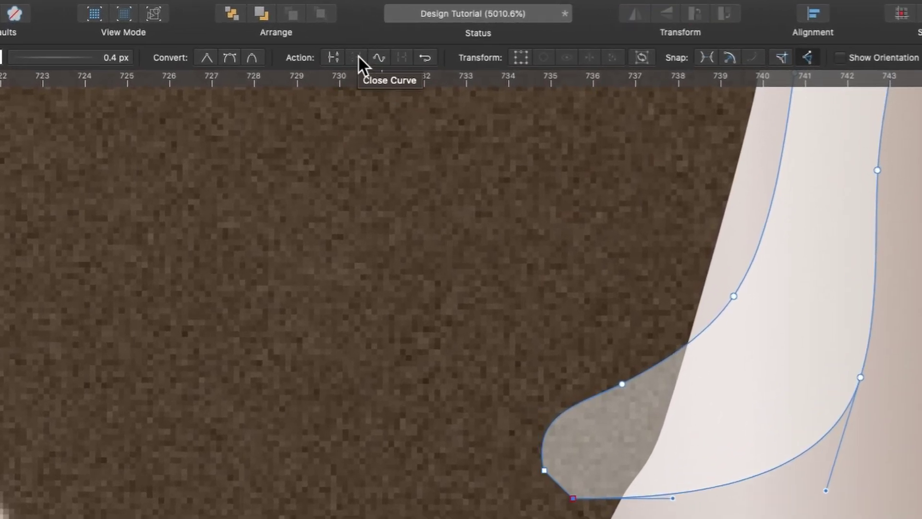
- Raise the highlight shape's white fill to 100% opacity
scroll(730, 398, "down", 5)
scroll(730, 397, "up", 2)
scroll(730, 397, "right", 2)
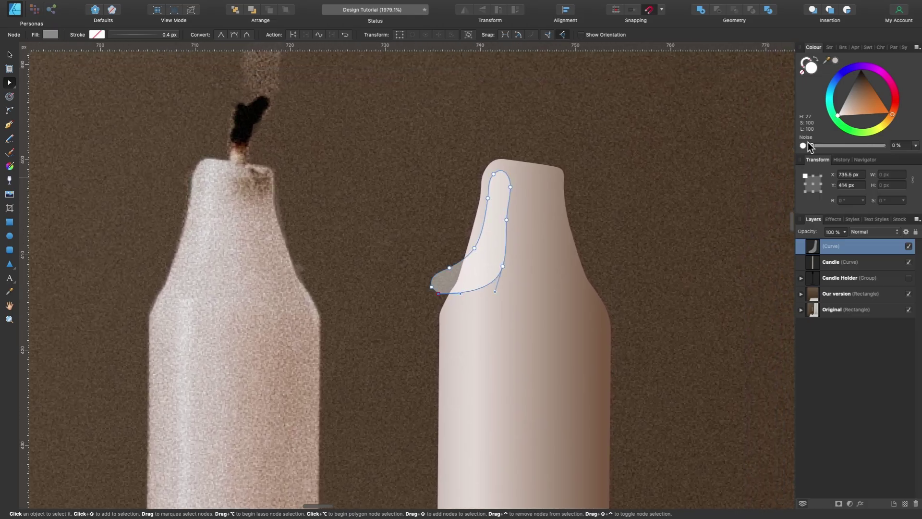
left_click(803, 145)
left_click_drag(844, 144, 889, 145)
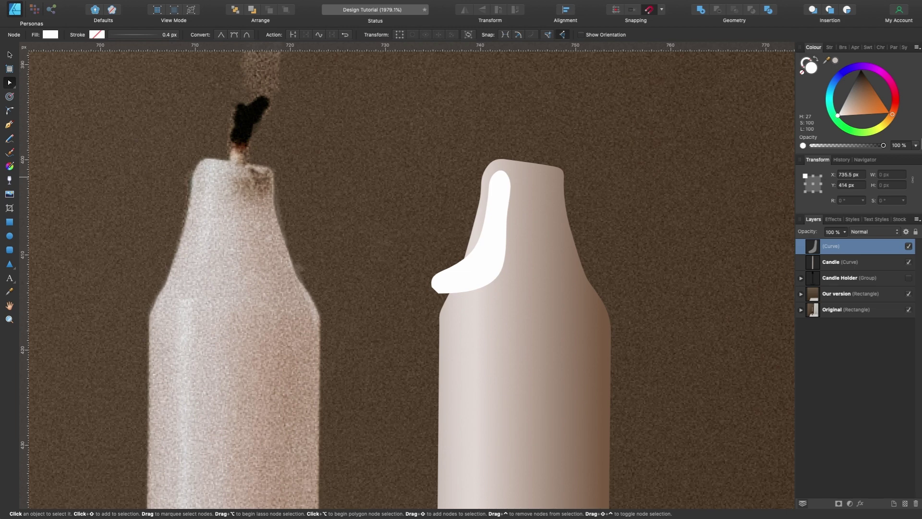
- Apply a Gaussian Blur with a 1 px radius to the highlight shape and clip it inside the Candle layer
left_click(861, 503)
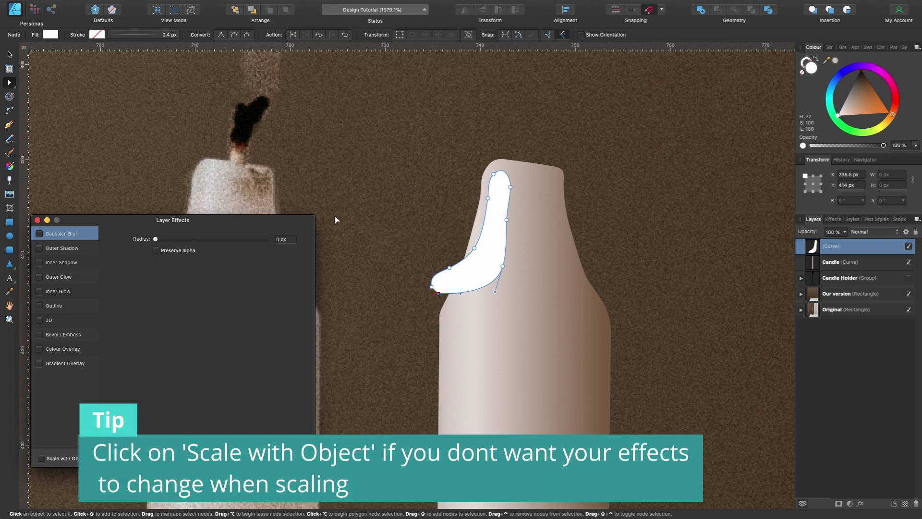
scroll(352, 220, "left", 6)
left_click_drag(159, 239, 180, 239)
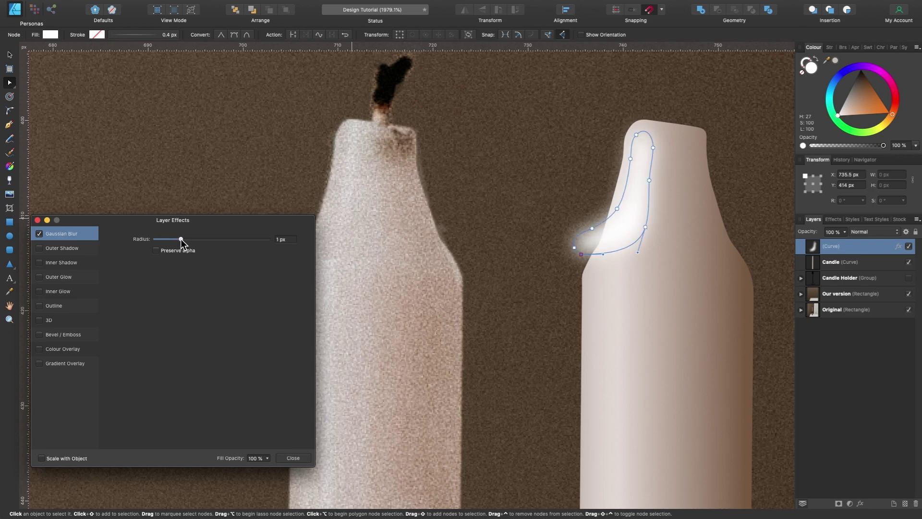
left_click(293, 458)
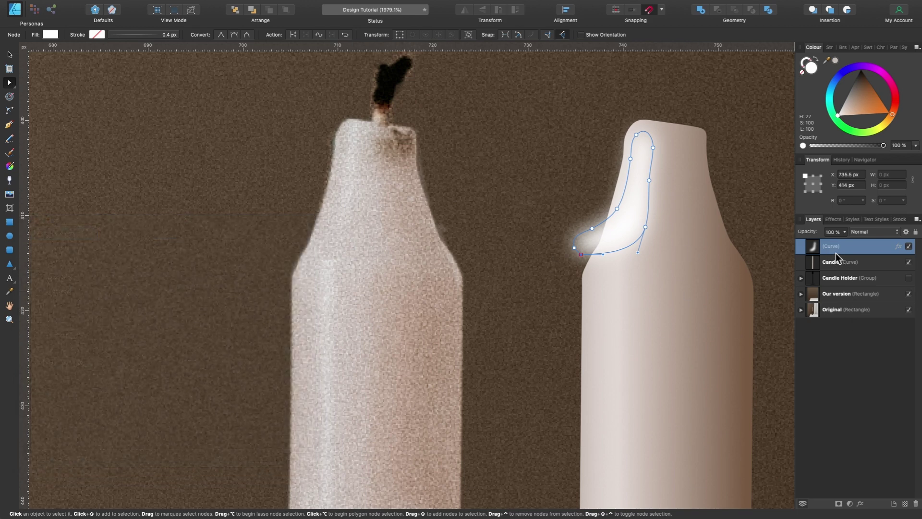
left_click_drag(833, 252, 852, 264)
- Examine the clipped highlight on the vector candle's shoulder against the original candle at several magnifications
scroll(709, 223, "down", 5)
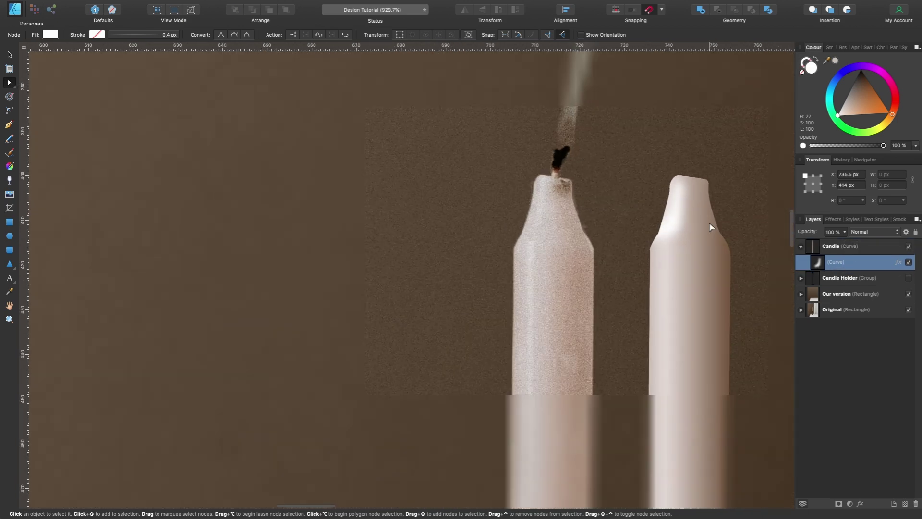
scroll(710, 223, "right", 4)
scroll(710, 223, "down", 3)
scroll(710, 224, "right", 3)
scroll(710, 224, "down", 2)
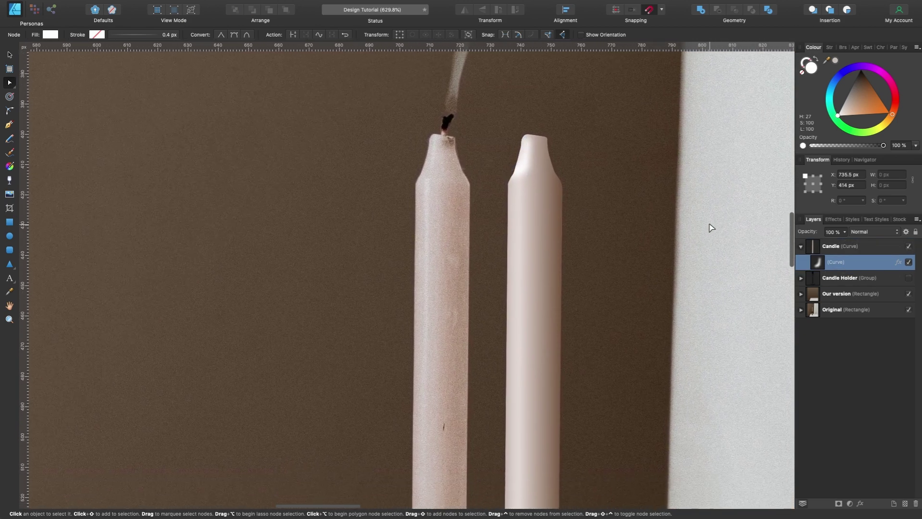
scroll(709, 224, "down", 2)
scroll(709, 224, "up", 4)
scroll(710, 224, "right", 3)
scroll(672, 250, "up", 1)
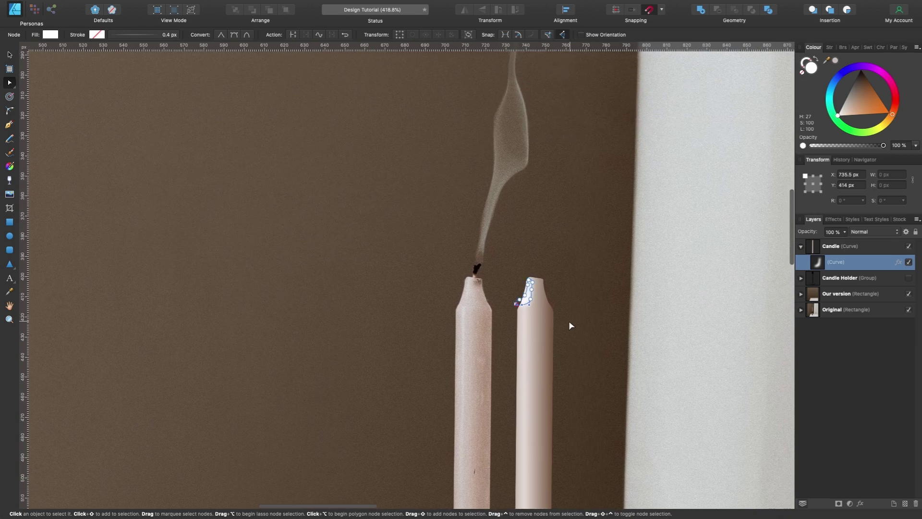
scroll(568, 321, "up", 3)
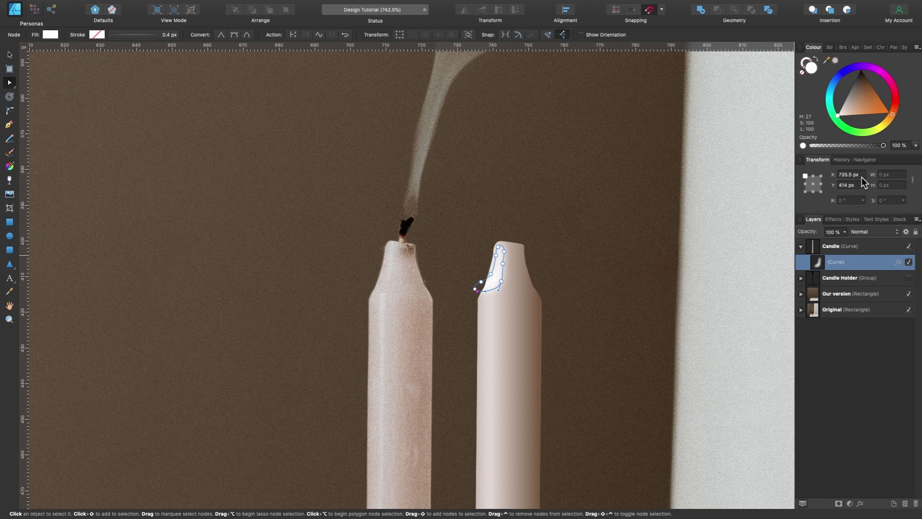
- Rename the clipped highlight layer as Reflection and reduce its opacity to 48%
double_click(835, 262)
type("Reflection")
key("Return")
left_click_drag(882, 145, 846, 145)
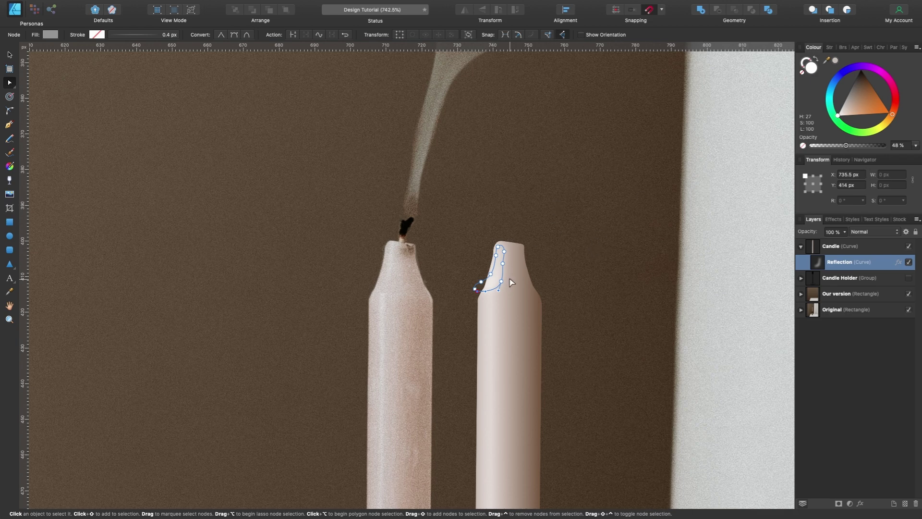
scroll(509, 293, "up", 5)
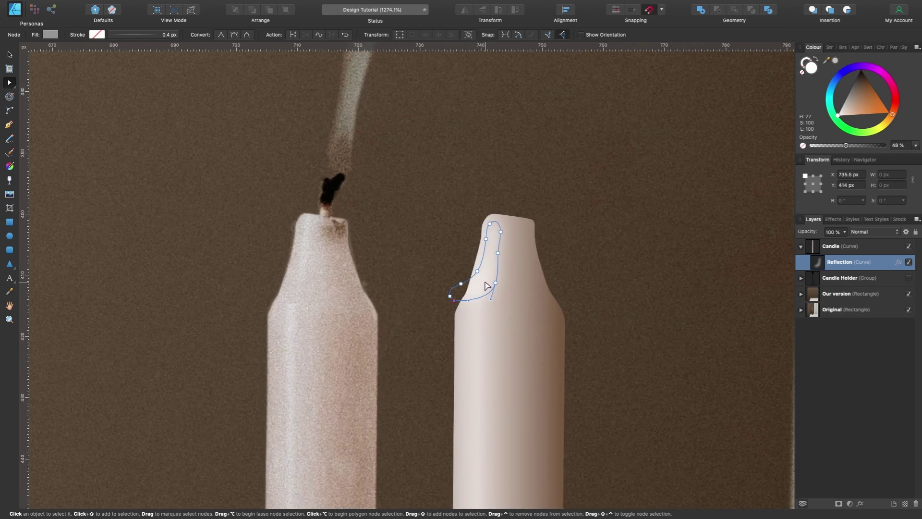
- Select the Candle layer and trace the dark burn mark below the original candle's wick with the Pencil tool
scroll(345, 220, "up", 6)
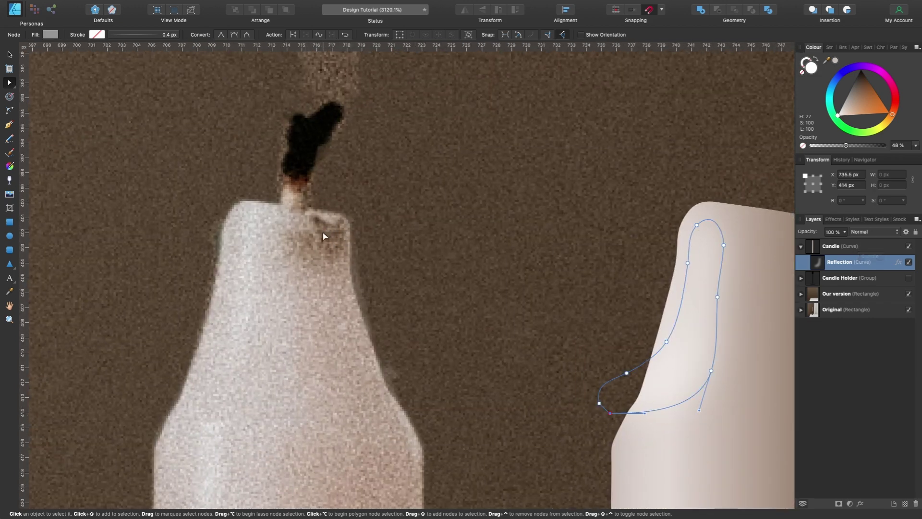
left_click(853, 249)
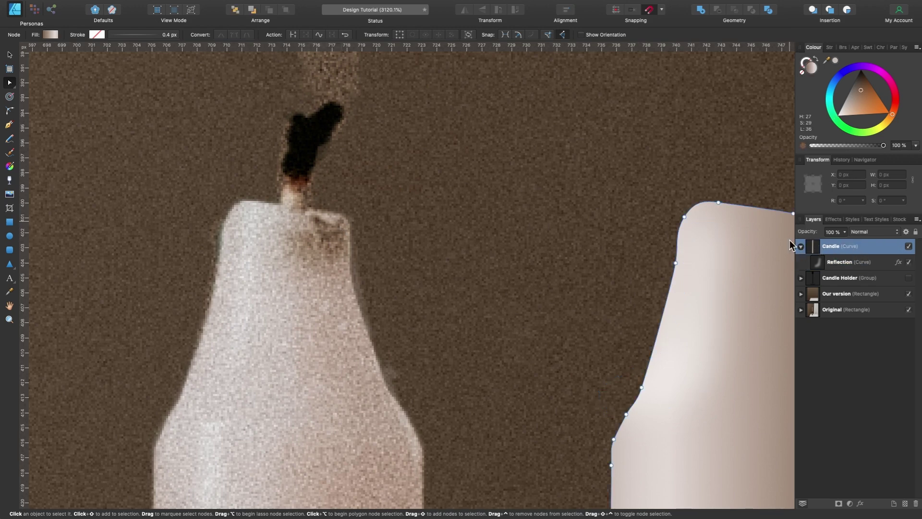
left_click(8, 141)
scroll(331, 220, "up", 3)
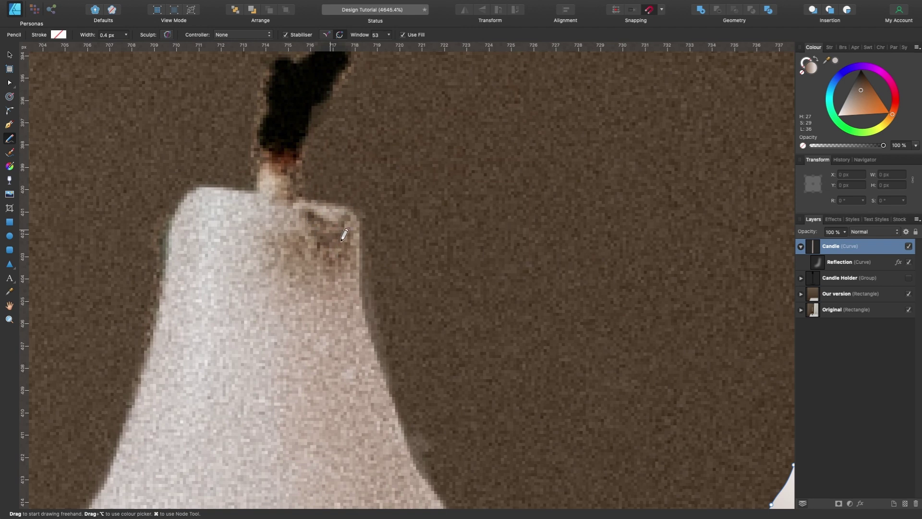
mouse_move(335, 225)
left_mouse_down()
mouse_move(311, 211)
mouse_move(334, 224)
mouse_move(313, 238)
left_mouse_up()
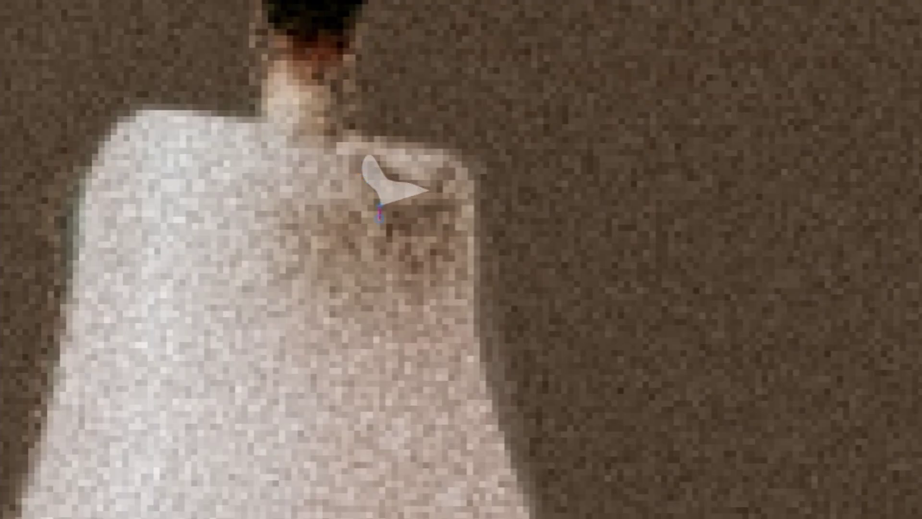
mouse_move(379, 211)
left_mouse_down()
mouse_move(398, 256)
mouse_move(420, 241)
mouse_move(428, 219)
mouse_move(443, 220)
mouse_move(457, 205)
mouse_move(431, 189)
left_mouse_up()
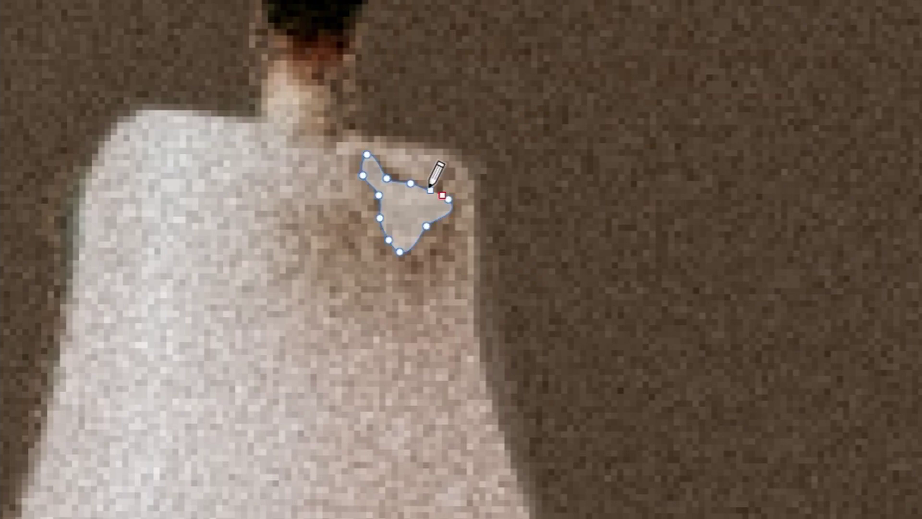
- Close the traced burn mark curve and fill it with dark brown (H 27, S 22, L 16) at 100% opacity
scroll(430, 185, "up", 5)
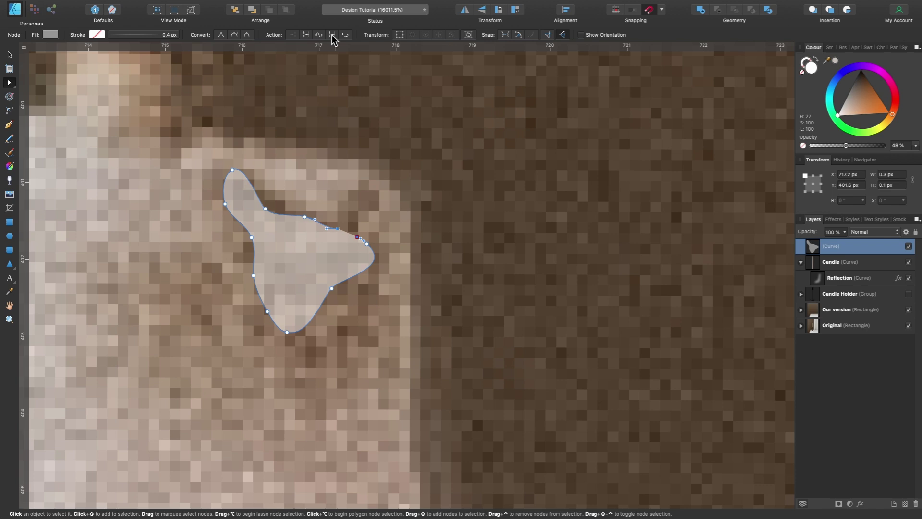
left_click(332, 34)
scroll(376, 255, "down", 4)
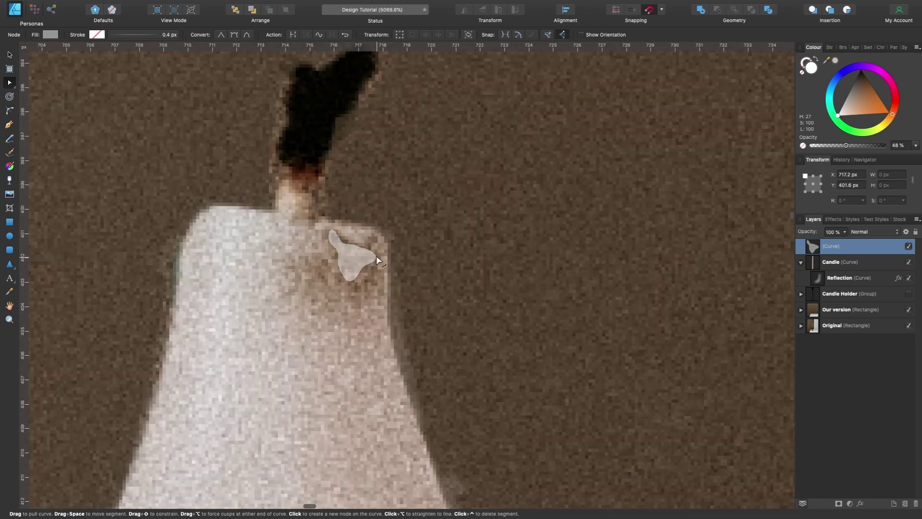
left_click(865, 91)
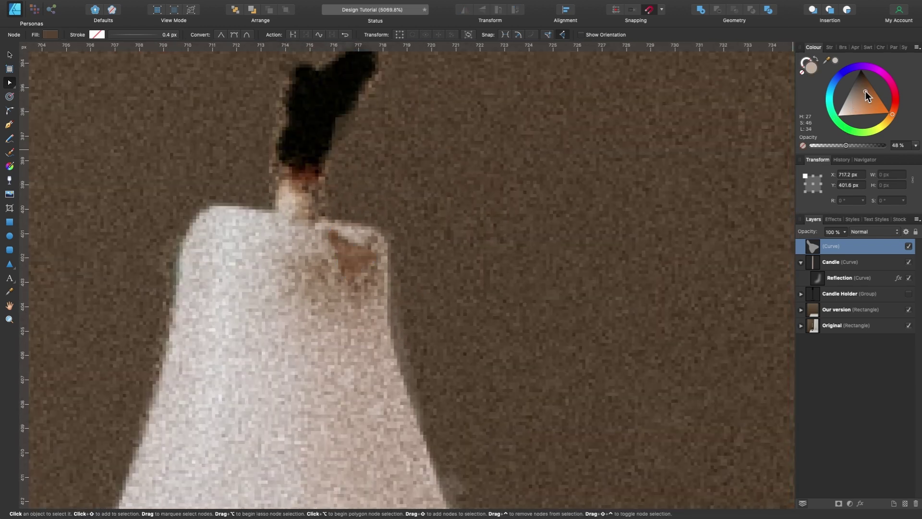
left_click_drag(858, 145, 899, 145)
left_click_drag(861, 89, 859, 79)
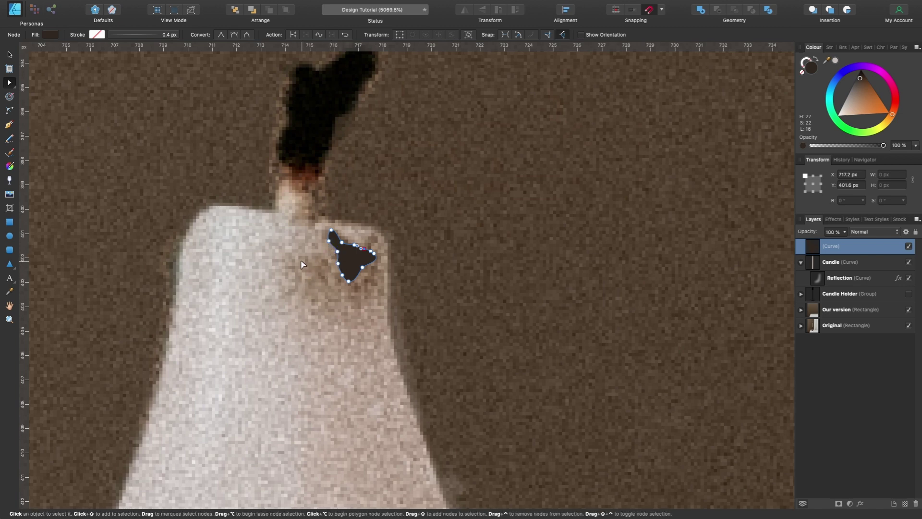
- Trace the larger stained area around the dark burn mark on the original candle with the Pencil tool and close the curve
left_click(9, 138)
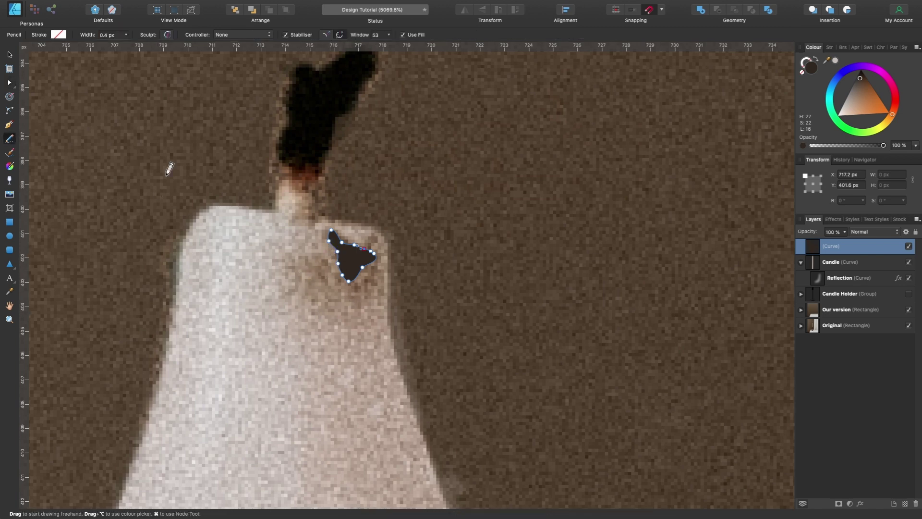
scroll(388, 241, "up", 2)
mouse_move(352, 238)
left_mouse_down()
mouse_move(314, 238)
mouse_move(302, 264)
mouse_move(284, 260)
mouse_move(273, 284)
mouse_move(322, 333)
mouse_move(356, 331)
mouse_move(387, 291)
mouse_move(374, 242)
mouse_move(360, 238)
left_mouse_up()
scroll(359, 237, "up", 5)
key("a")
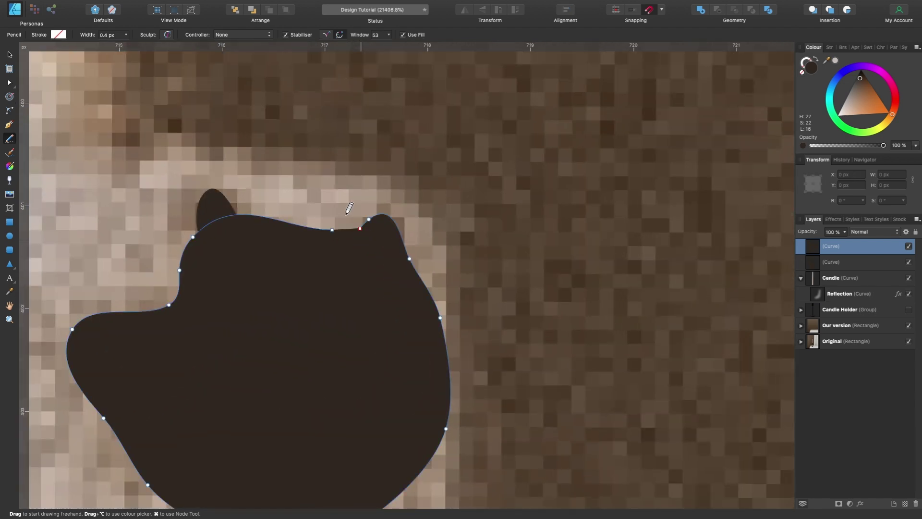
left_click_drag(325, 213, 367, 246)
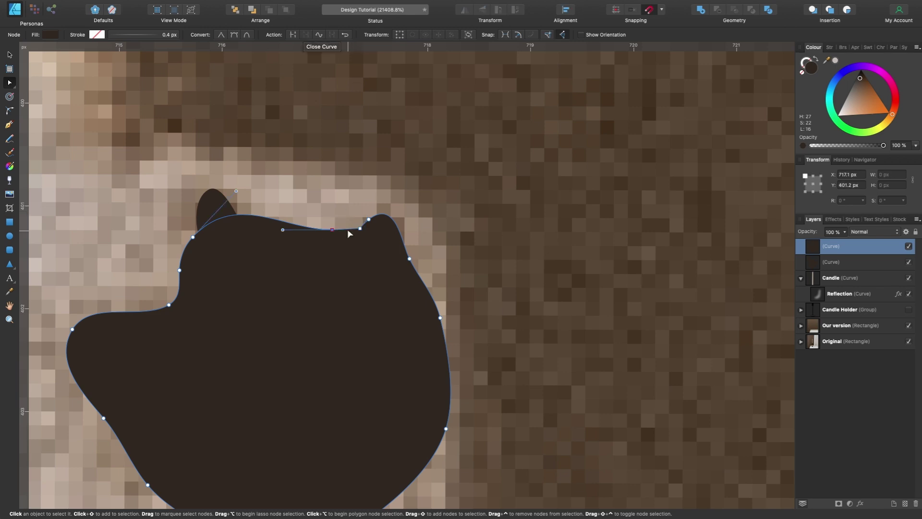
scroll(347, 229, "down", 5)
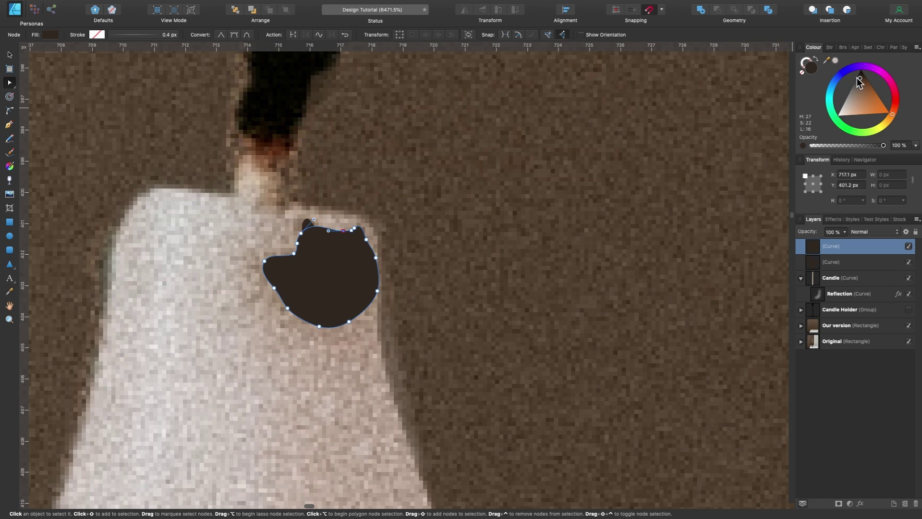
- Fill the larger burn shape with medium brown (H 27, S 25, L 35) and place it beneath the smaller dark shape
left_click_drag(860, 78, 859, 89)
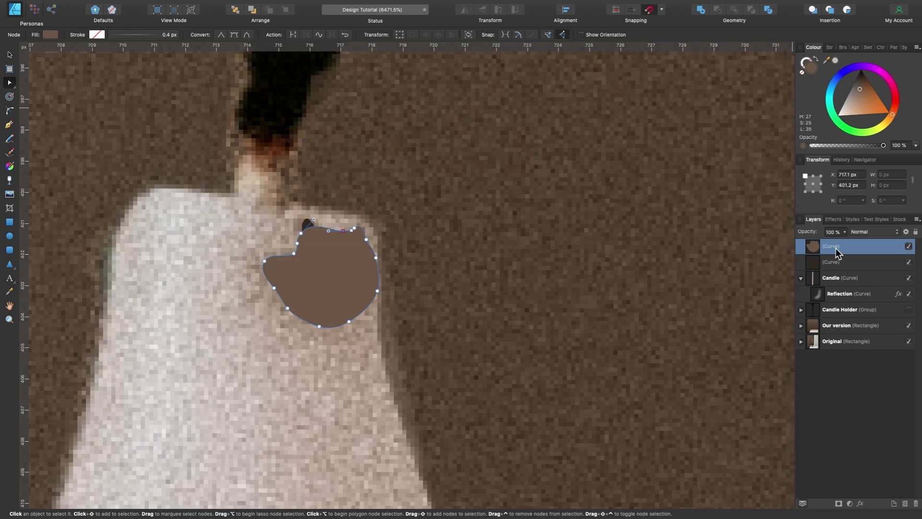
left_click_drag(832, 250, 819, 266)
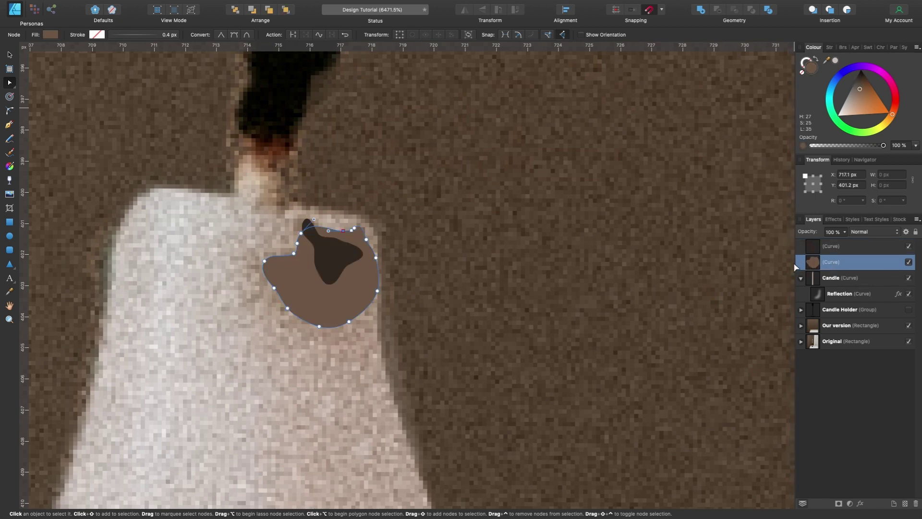
scroll(453, 272, "left", 3)
scroll(453, 272, "down", 1)
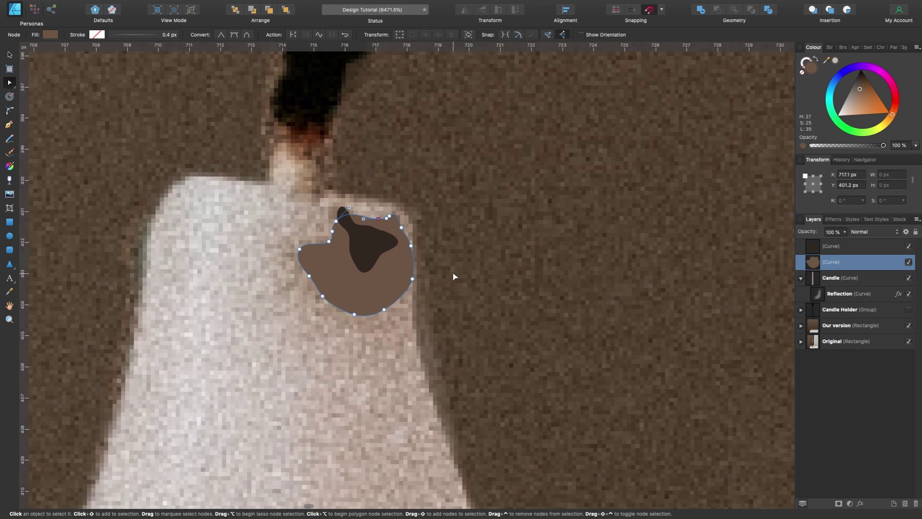
- Move both burn shapes together onto the vector candle's upper tip and clip them inside the Candle layer
scroll(460, 280, "down", 5)
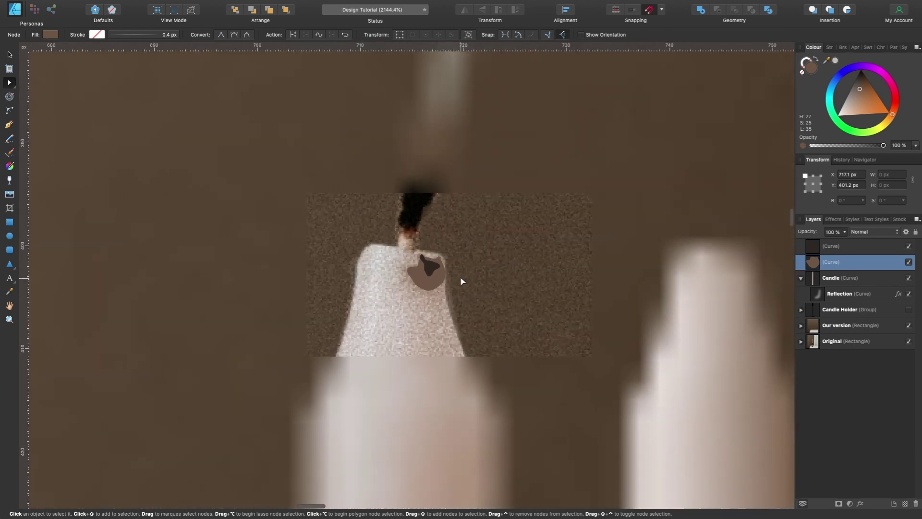
scroll(460, 279, "right", 3)
scroll(460, 280, "down", 1)
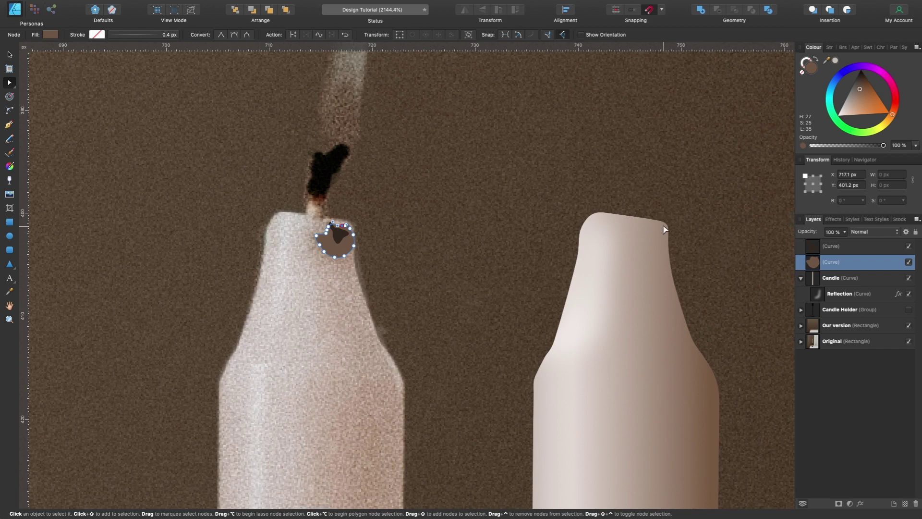
left_click(847, 246, "shift")
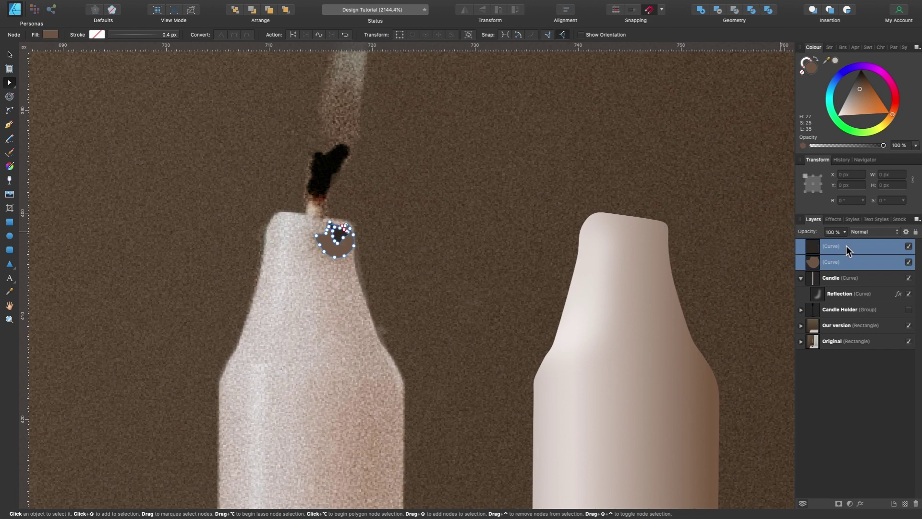
key("v")
left_click_drag(344, 239, 661, 219)
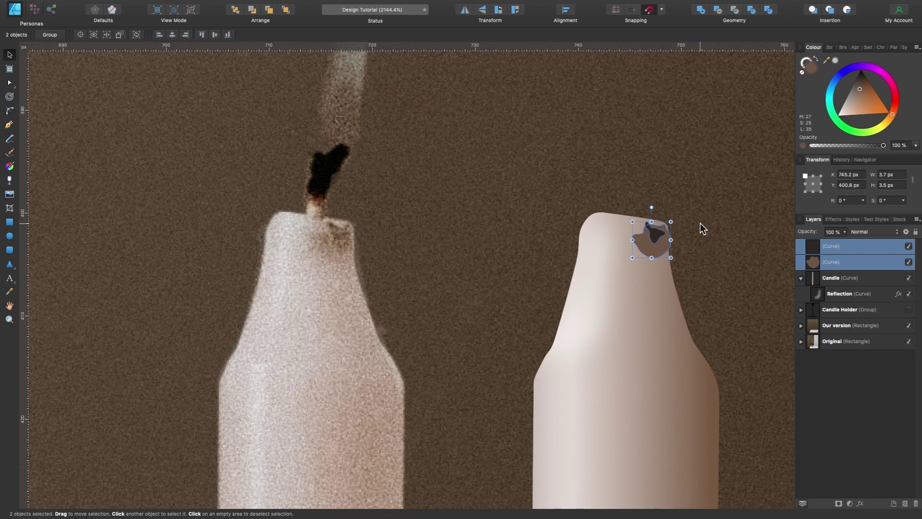
left_click_drag(834, 265, 857, 283)
scroll(697, 222, "up", 2)
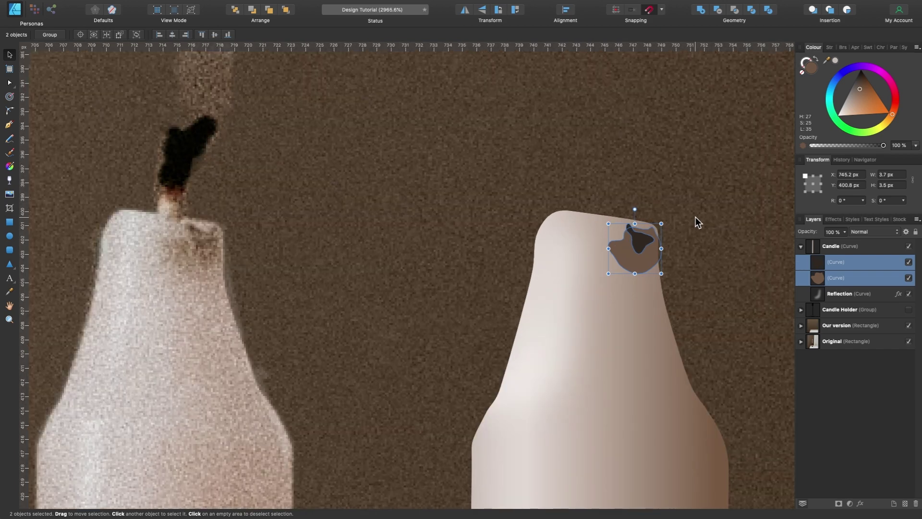
- Apply a Gaussian Blur with a radius of about 0.5 px to the larger brown burn shape
left_click(841, 262)
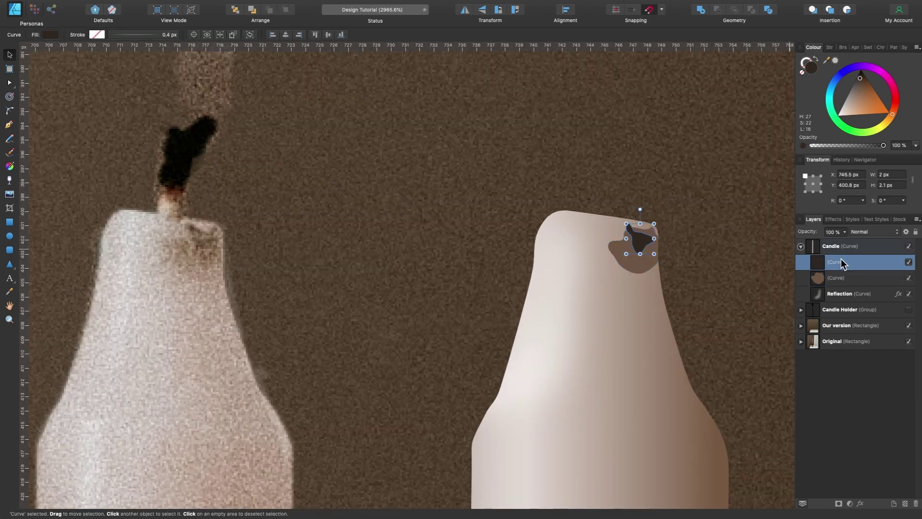
left_click(841, 279)
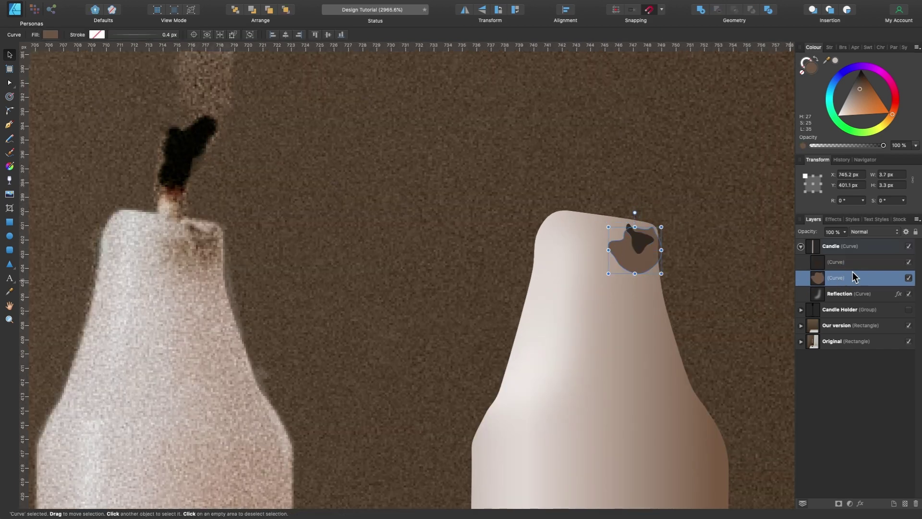
left_click(860, 503)
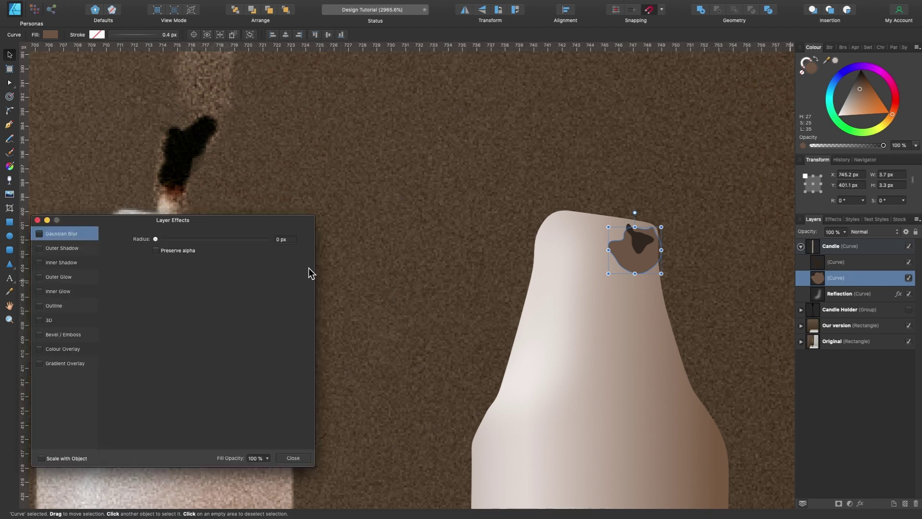
left_click_drag(163, 239, 167, 240)
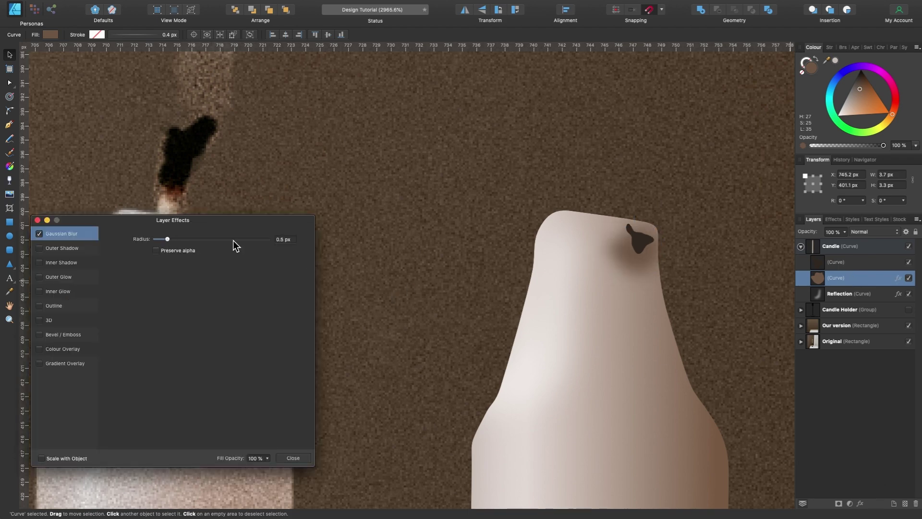
scroll(421, 224, "down", 5)
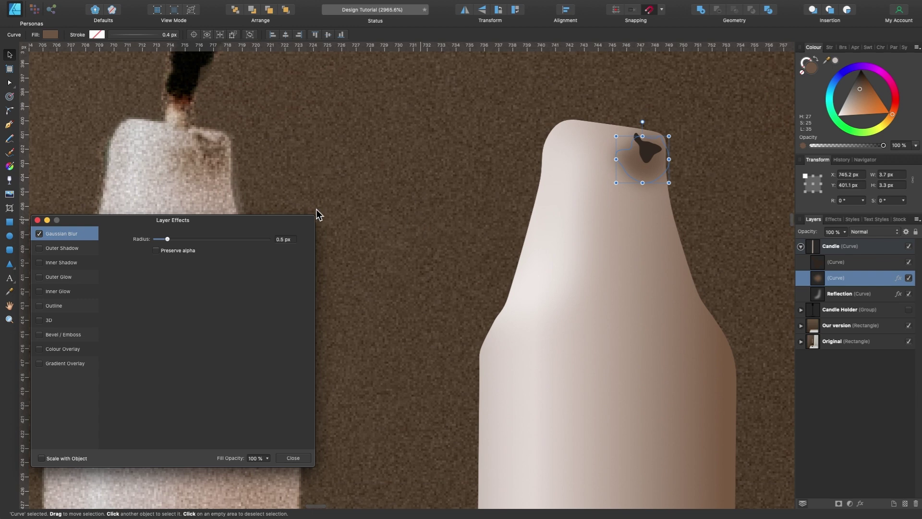
left_click_drag(169, 240, 170, 238)
- Apply a Gaussian Blur with a 0.3 px radius to the smaller dark burn shape
left_click(854, 261)
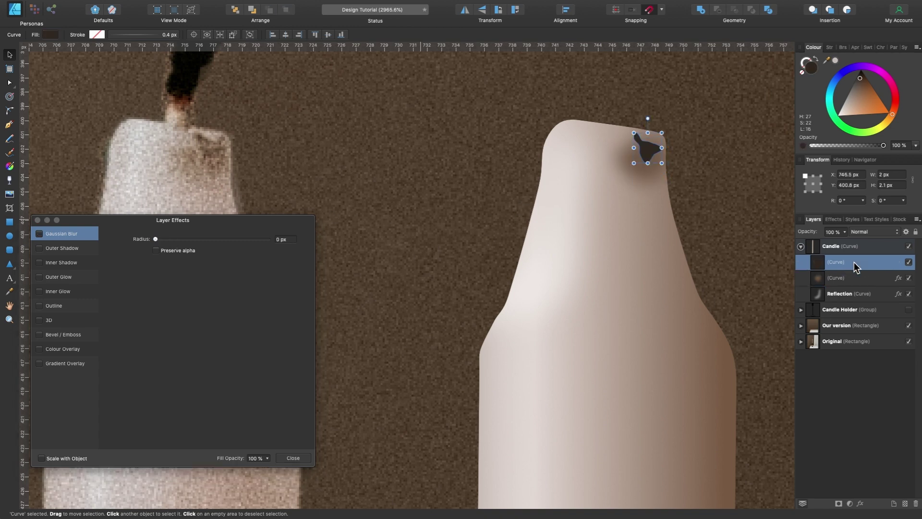
left_click(859, 503)
left_click_drag(157, 240, 165, 244)
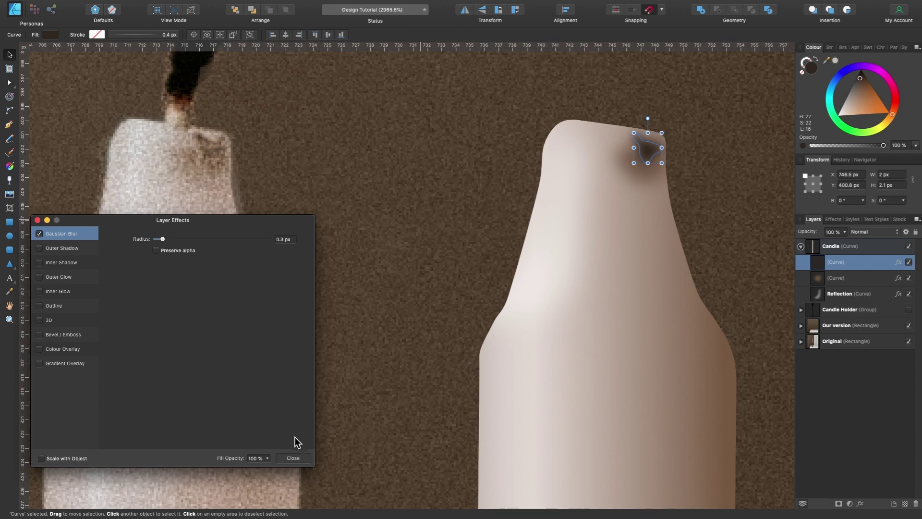
left_click(293, 457)
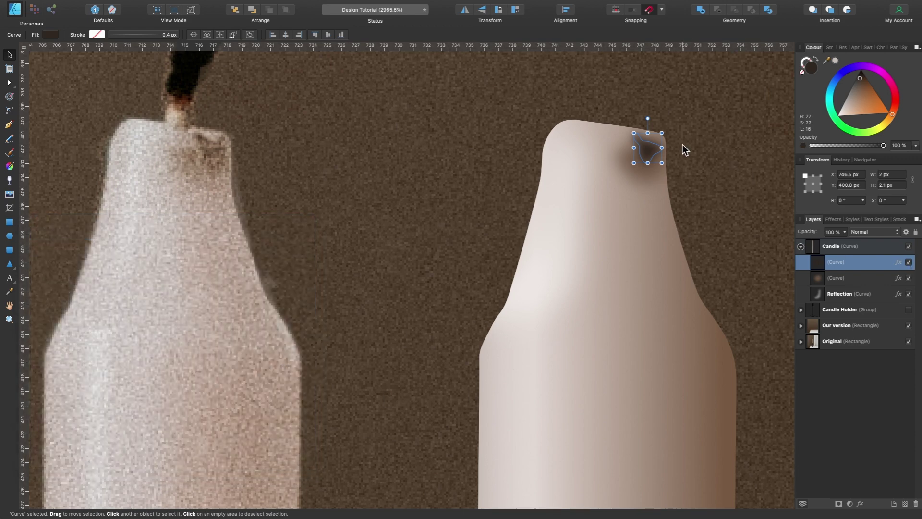
- Recolour the larger burn shape to H 27, S 13, L 32 with lowered opacity, and the smaller one to H 27, S 0, L 12
left_click(859, 77)
left_click_drag(861, 81, 860, 76)
left_click(868, 275)
left_click_drag(857, 89, 857, 86)
left_click_drag(882, 145, 869, 148)
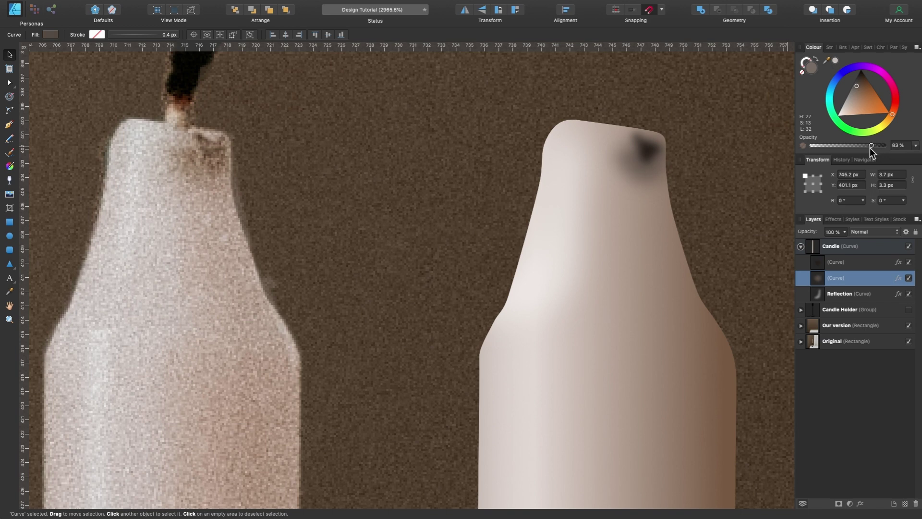
mouse_move(873, 151)
left_mouse_down()
mouse_move(880, 147)
mouse_move(869, 146)
left_mouse_up()
left_click(864, 265)
left_click_drag(859, 72, 858, 75)
- Compare the blurred burn mark on the vector candle with the original candle's at several magnifications
scroll(750, 284, "down", 3)
key("a")
scroll(751, 288, "down", 2)
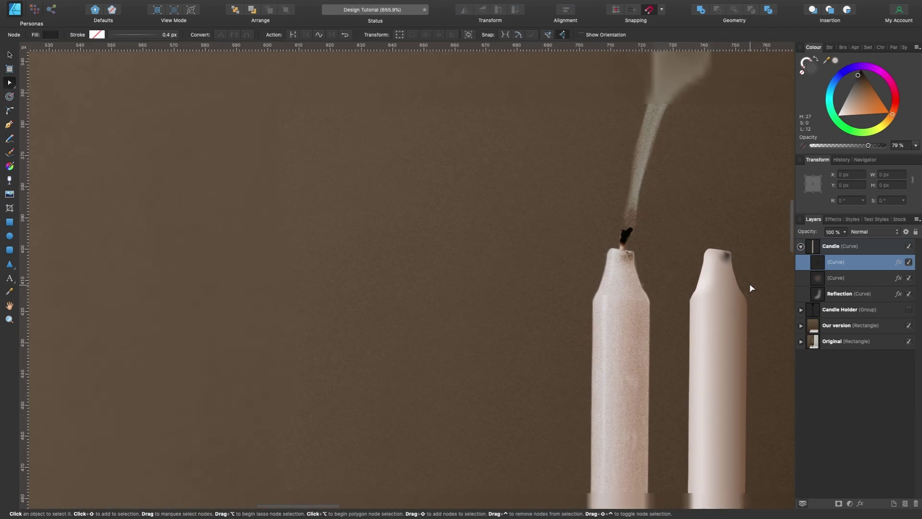
left_click(567, 278)
scroll(568, 277, "up", 1)
scroll(495, 261, "down", 3)
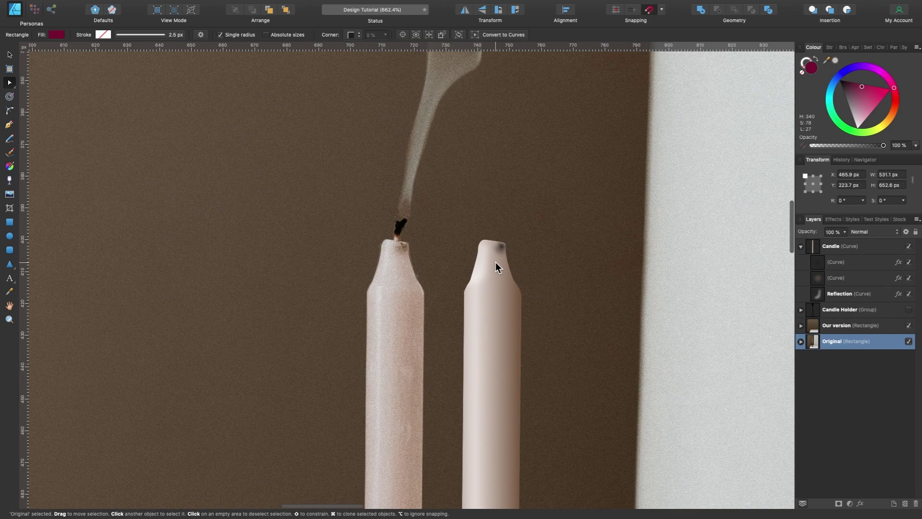
scroll(495, 262, "up", 5)
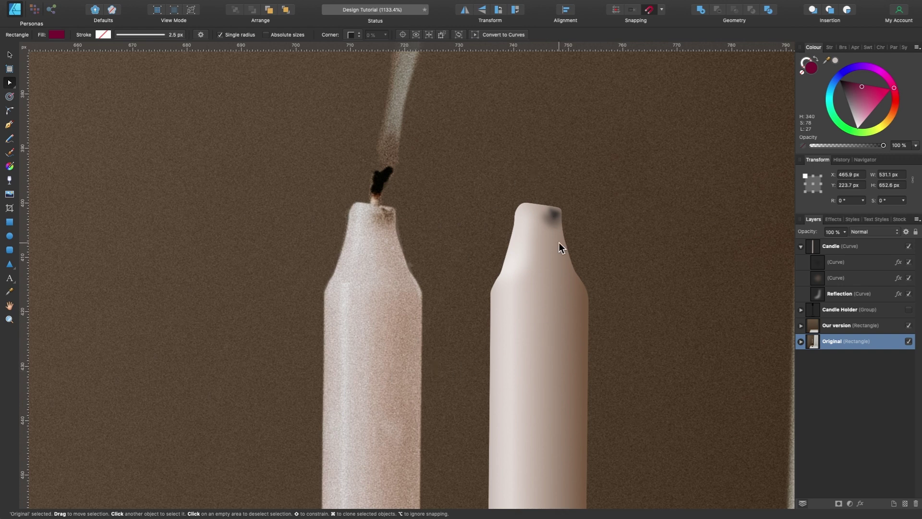
scroll(568, 225, "down", 3)
scroll(552, 211, "up", 6)
- Select the smaller dark burn shape on the vector candle and reduce its fill opacity to 61%
left_click(542, 202)
left_click(542, 203)
left_click_drag(870, 139, 856, 144)
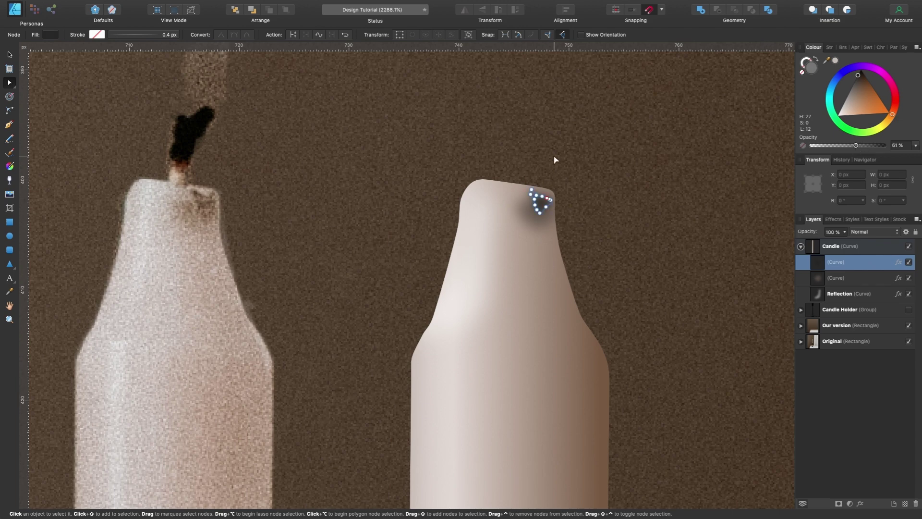
key("v")
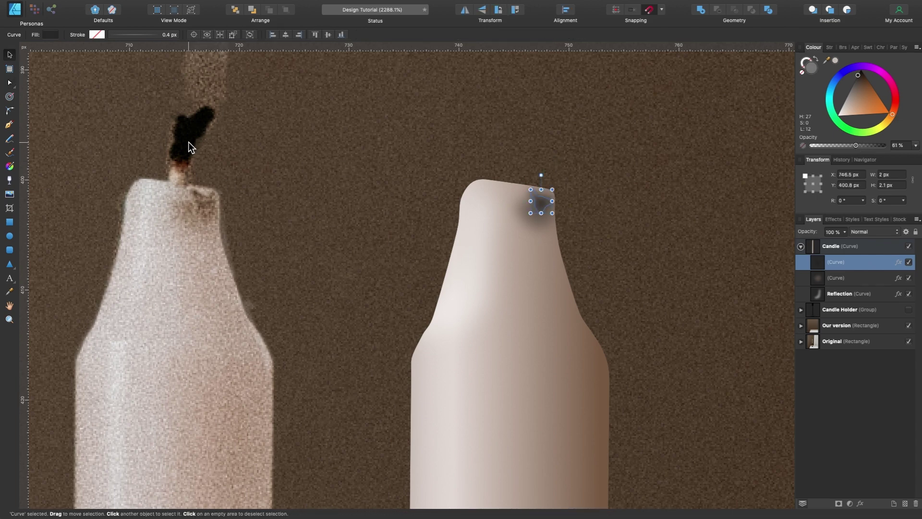
- Select the Candle curve and collapse its nested layers
scroll(552, 170, "up", 1)
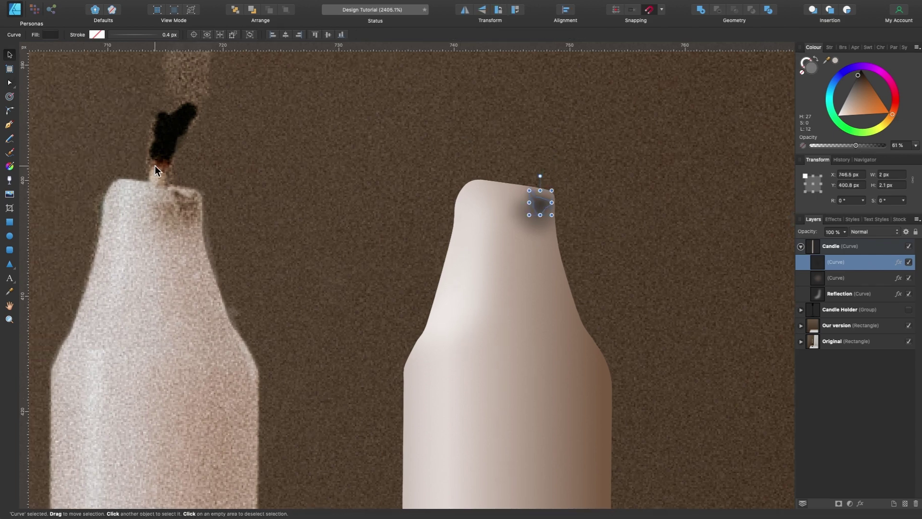
left_click(851, 246)
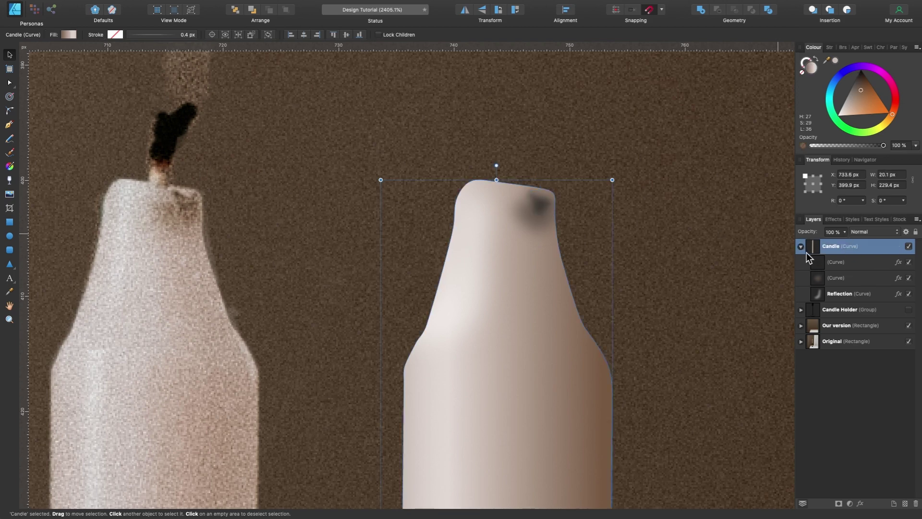
left_click(801, 247)
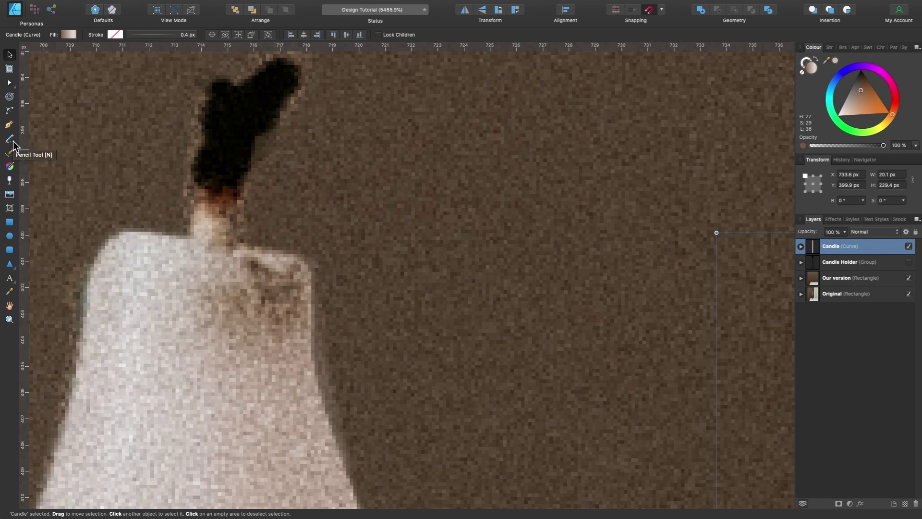
- Trace the pale lower part of the original candle's wick as a closed five-node shape with the Pen tool
left_click(9, 125)
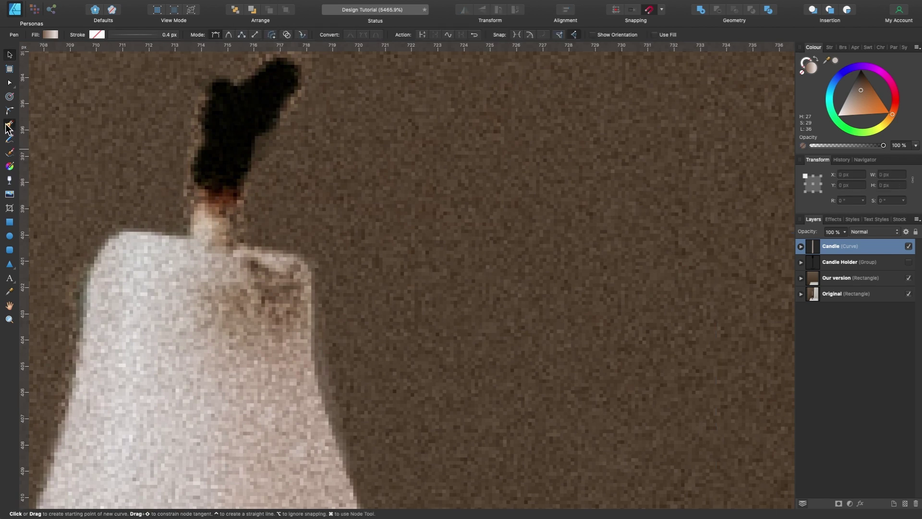
left_click(189, 242)
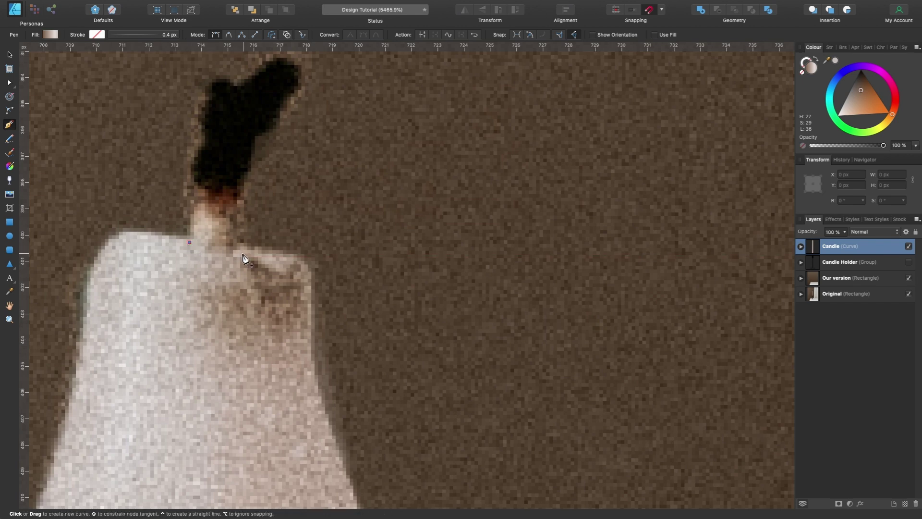
left_click(245, 256)
left_click(244, 203)
left_click(251, 164)
left_click(202, 162)
left_click_drag(189, 285, 187, 294)
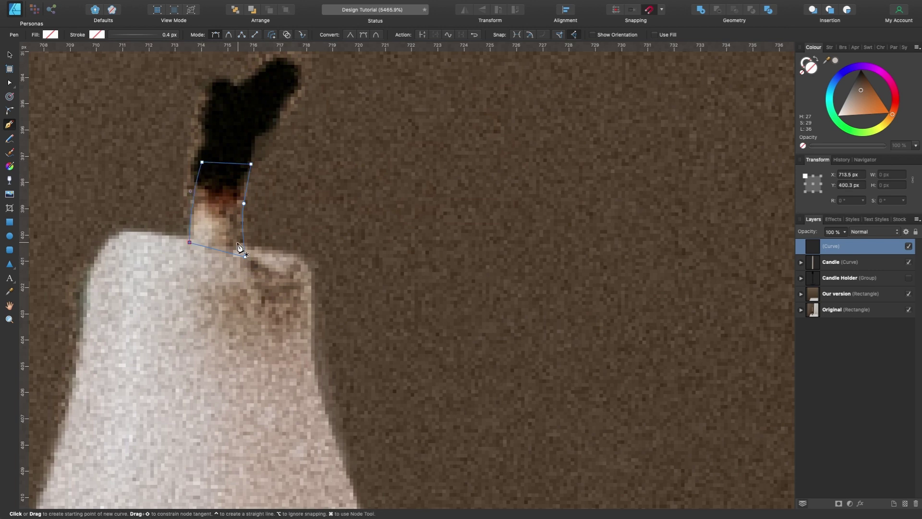
- Reposition the two bottom nodes of the wick shape to fit where the original wick meets the wax
scroll(226, 199, "up", 3)
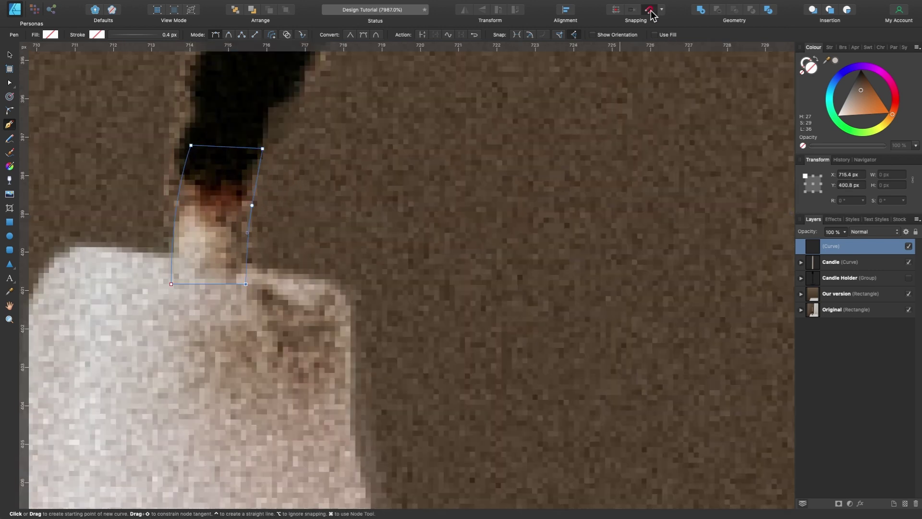
left_click_drag(243, 287, 239, 288)
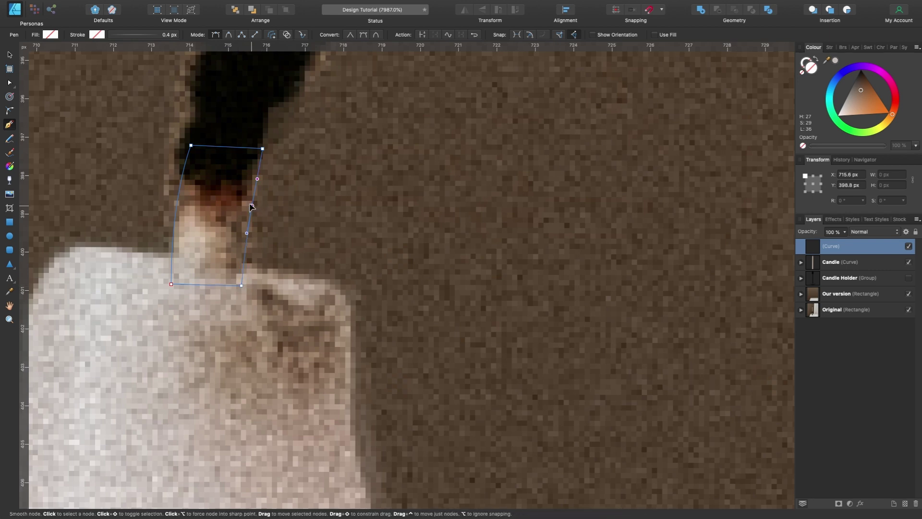
left_click_drag(171, 284, 176, 279)
scroll(261, 212, "down", 3)
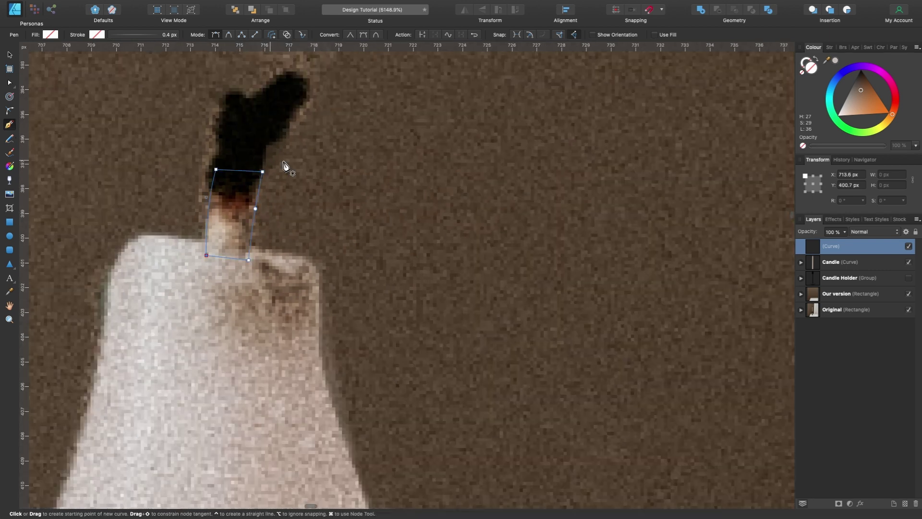
- Fill the new wick shape with white, hide it and rename its layer as Wick
left_click_drag(860, 84, 838, 115)
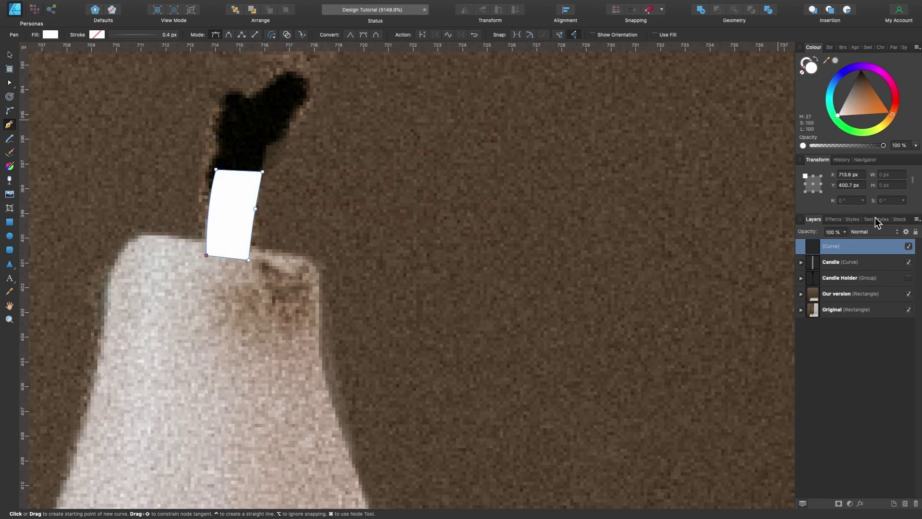
left_click(909, 246)
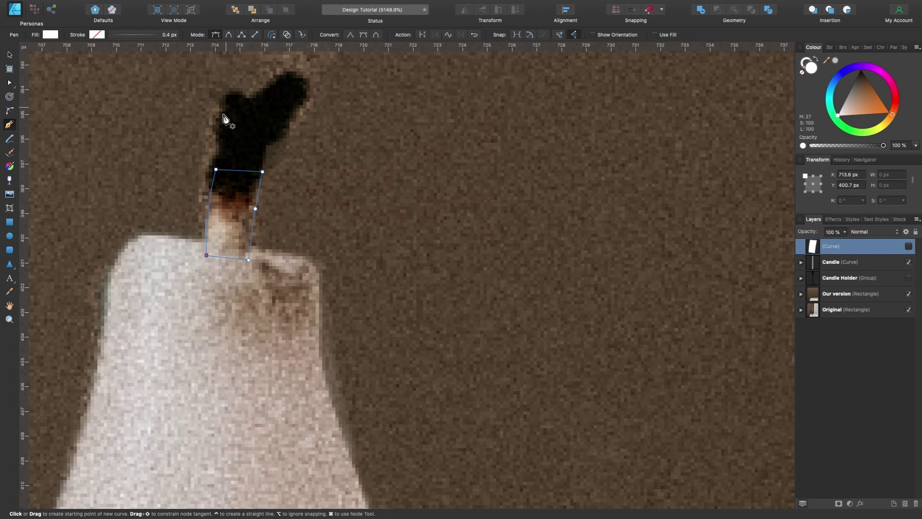
double_click(834, 247)
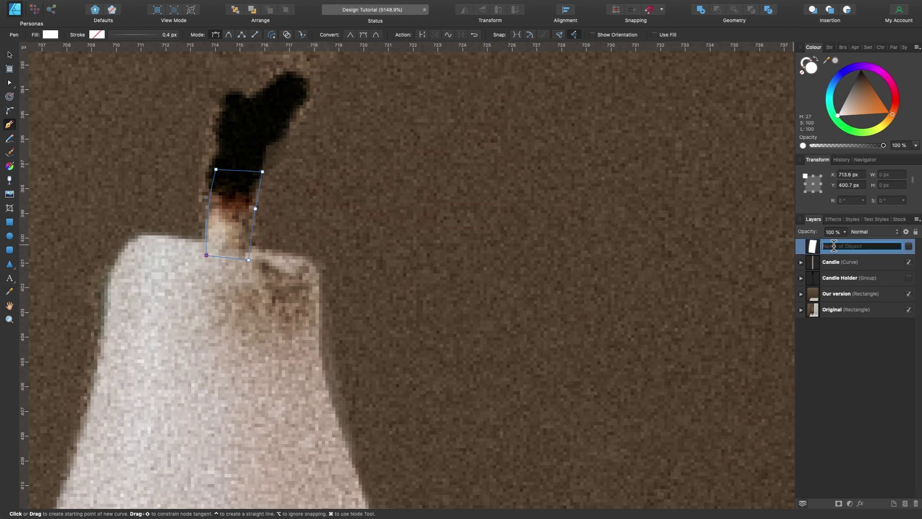
type("Wick")
key("Return")
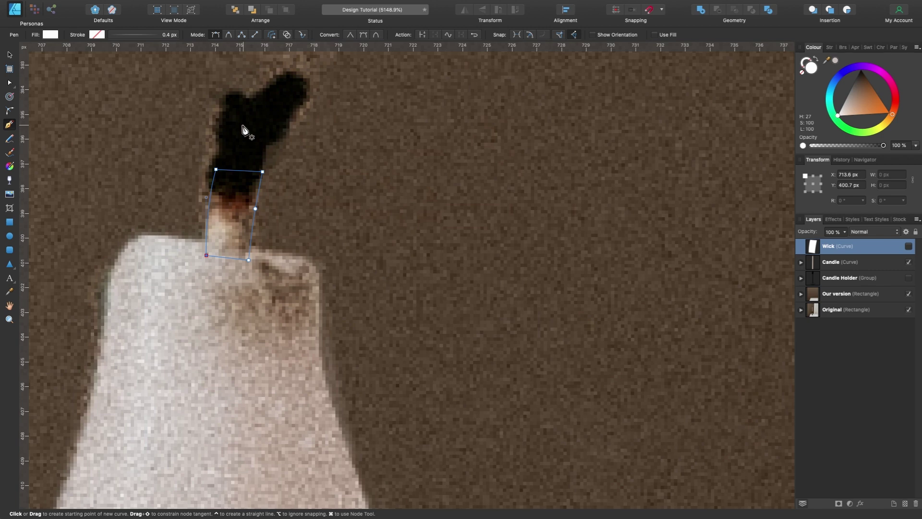
- Trace the charred black tip of the original wick freehand with the Pencil tool
left_click(9, 139)
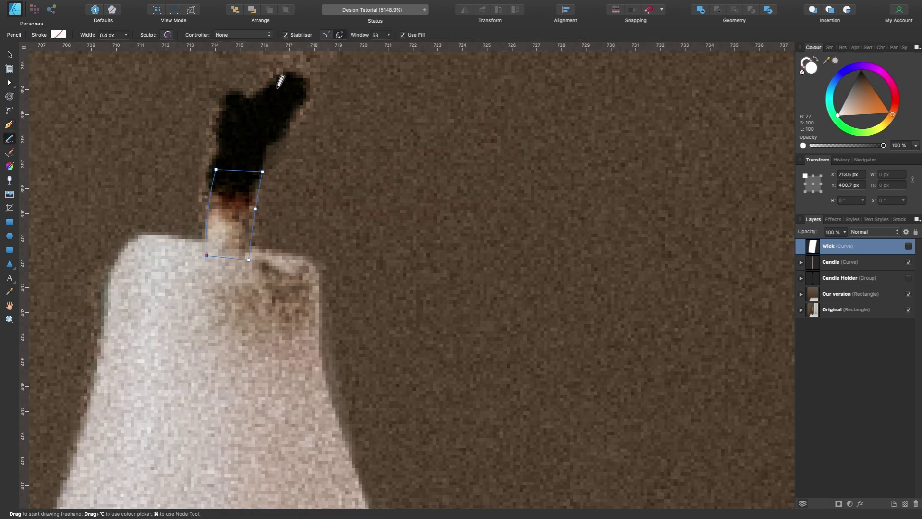
scroll(280, 120, "up", 1)
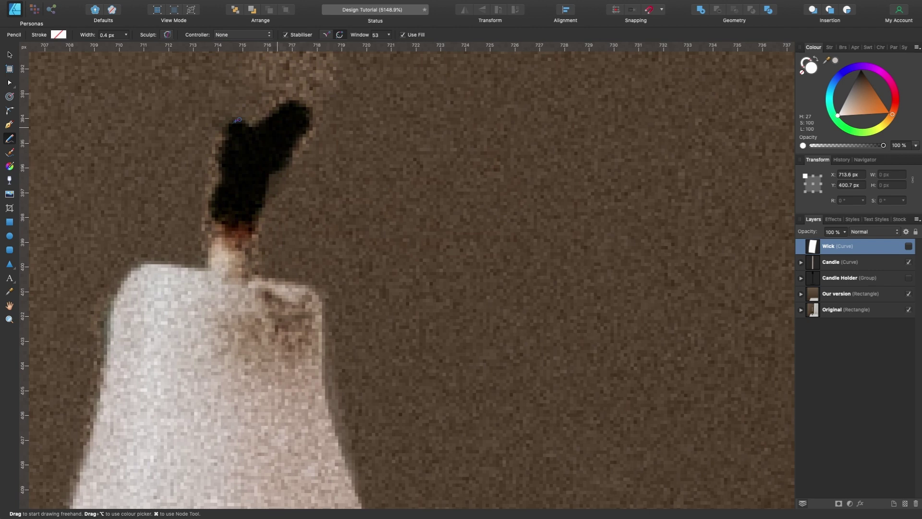
mouse_move(269, 109)
left_mouse_down()
mouse_move(307, 103)
mouse_move(307, 127)
mouse_move(256, 231)
mouse_move(235, 246)
mouse_move(212, 210)
mouse_move(227, 128)
left_mouse_up()
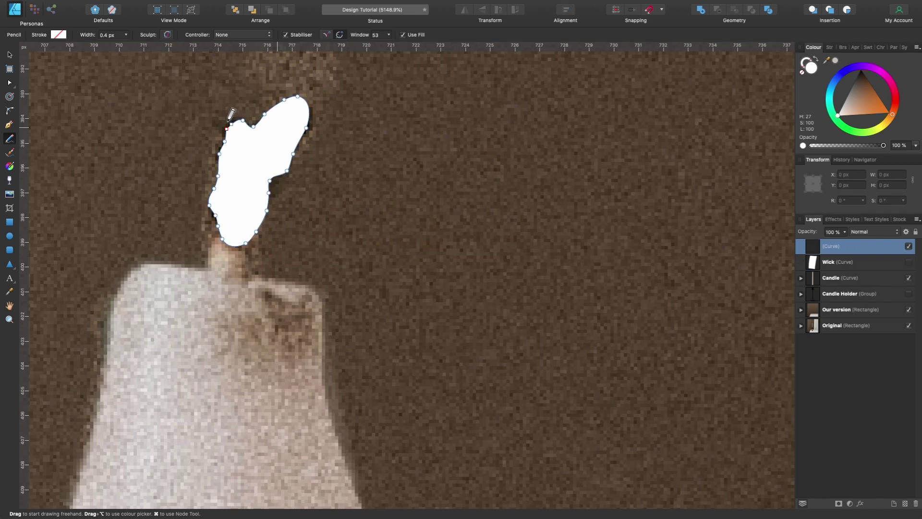
- Close the charred tip's curve between its two open end nodes and convert the lower one to a smooth node
scroll(230, 121, "up", 8)
key("a")
left_click_drag(198, 156, 309, 205)
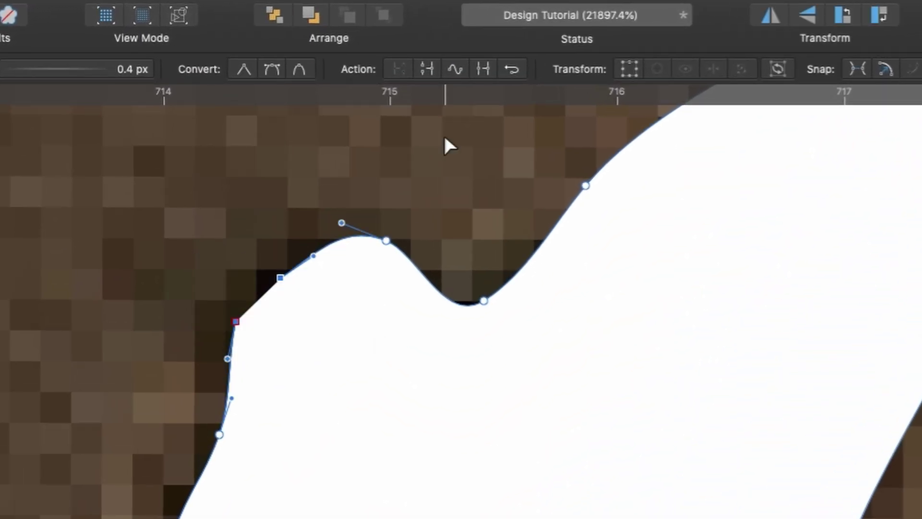
left_click(425, 59)
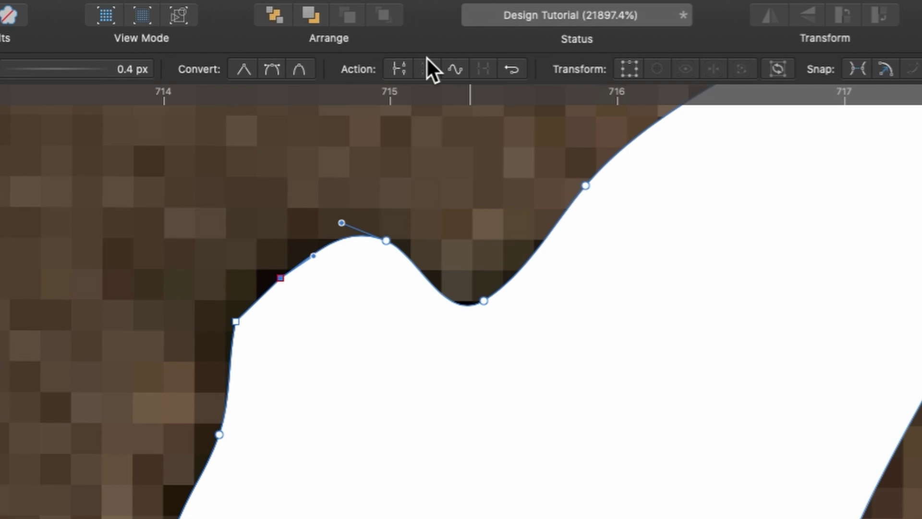
left_click(237, 316)
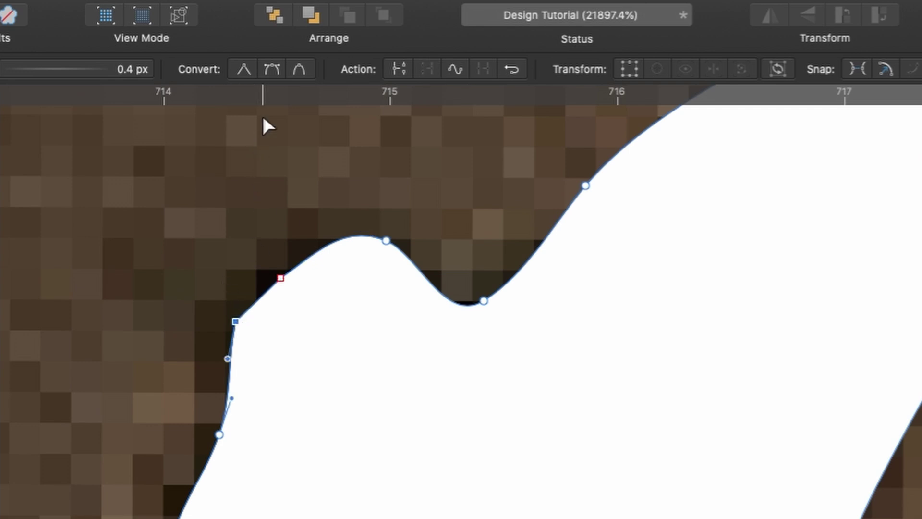
left_click(271, 72)
- Delete the surplus sharp node on the charred tip's upper-left edge and lengthen the neighbouring node's handle to round the contour
scroll(279, 397, "left", 2)
scroll(281, 390, "up", 2)
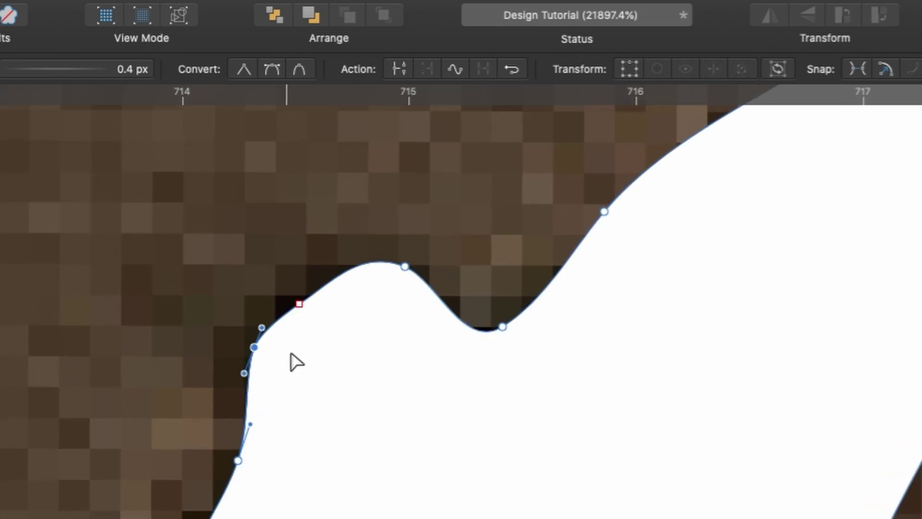
left_click(297, 304)
key("Delete")
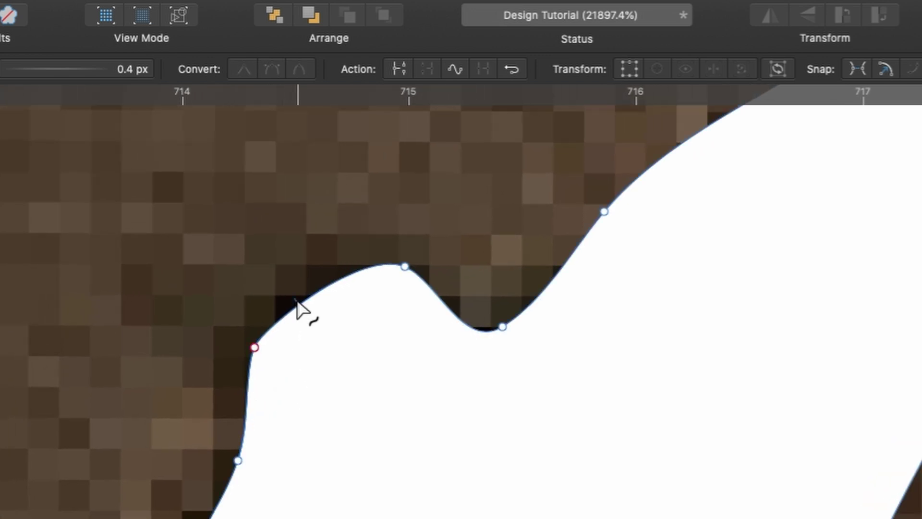
left_click(254, 347)
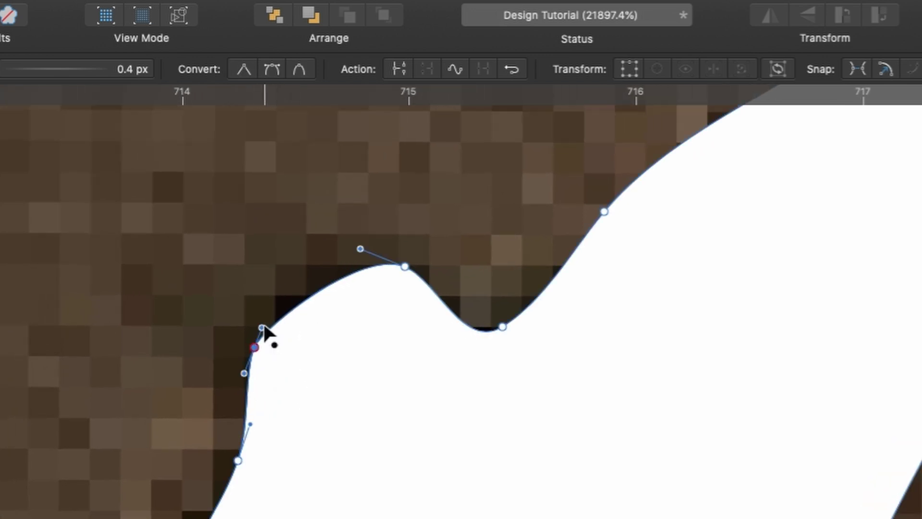
left_click_drag(263, 329, 269, 311)
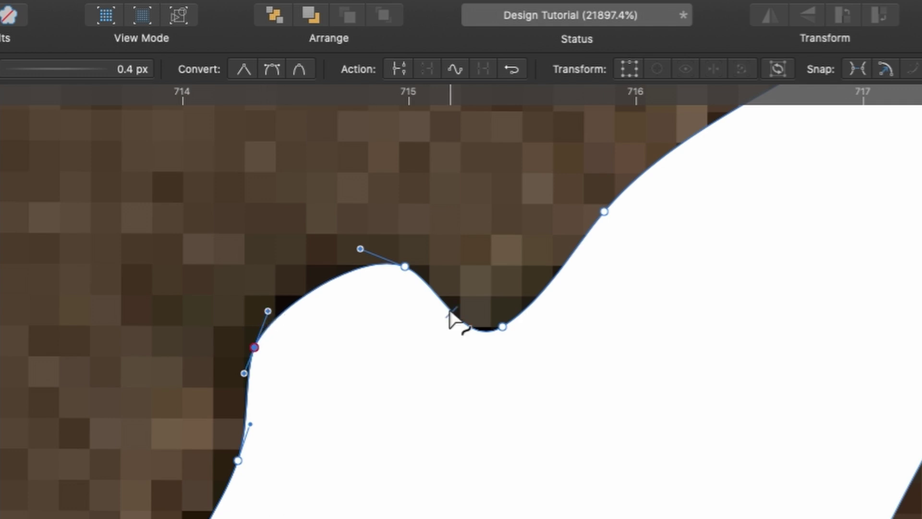
- Fill the charred tip shape with black
scroll(452, 319, "down", 5)
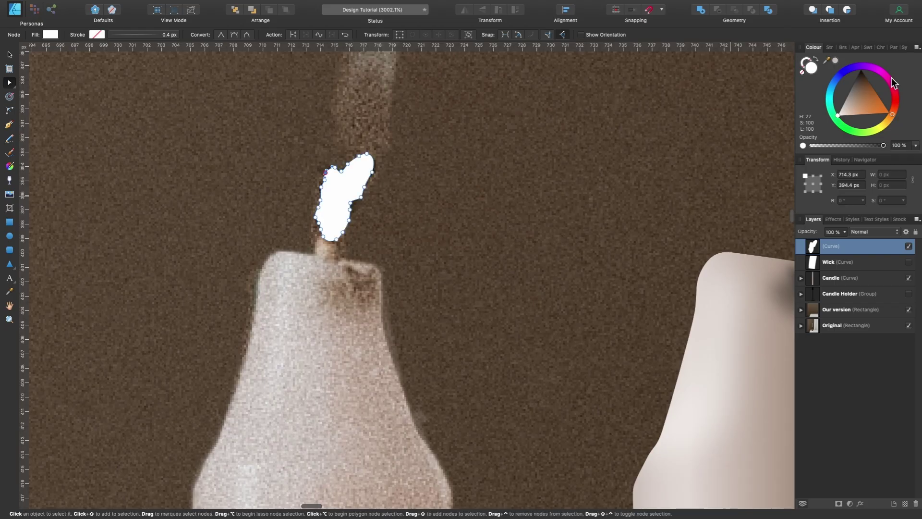
left_click(861, 70)
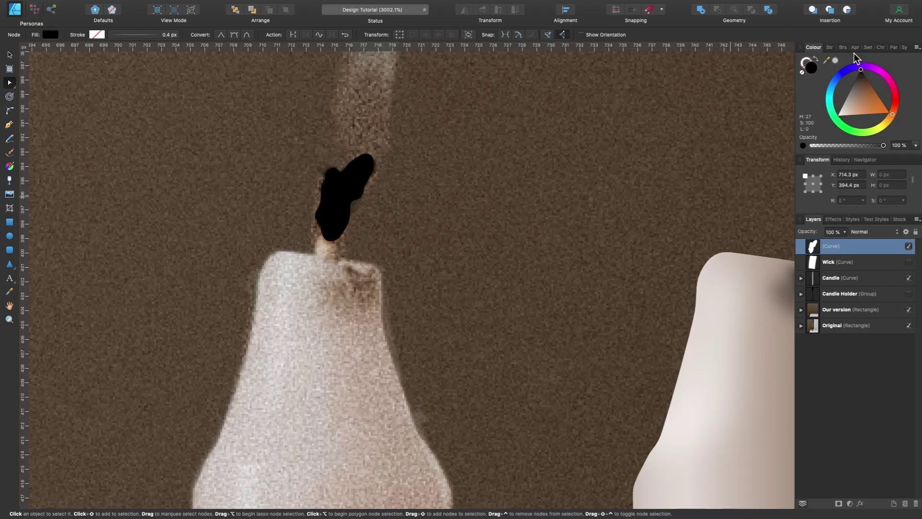
- Show the Wick shape again and move it together with the charred tip to just right of the original wick
left_click(909, 262)
left_click(860, 260, "shift")
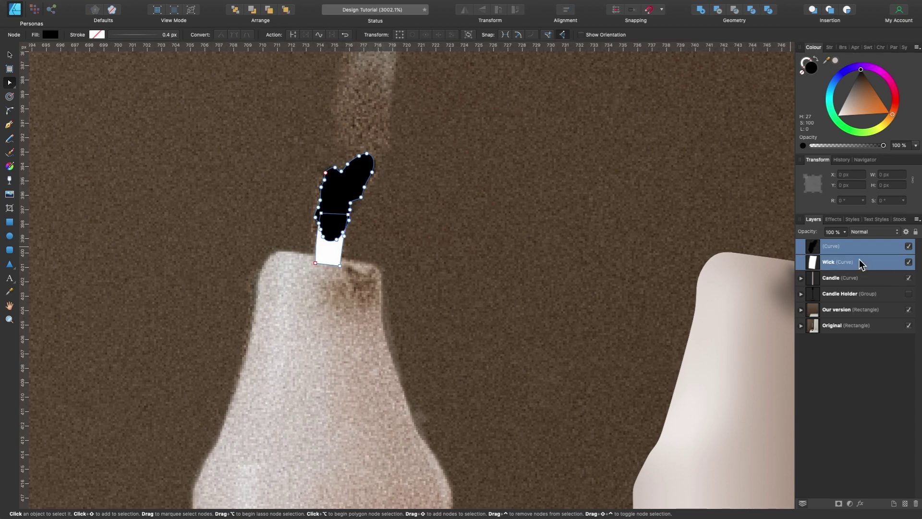
key("v")
left_click_drag(338, 208, 403, 197)
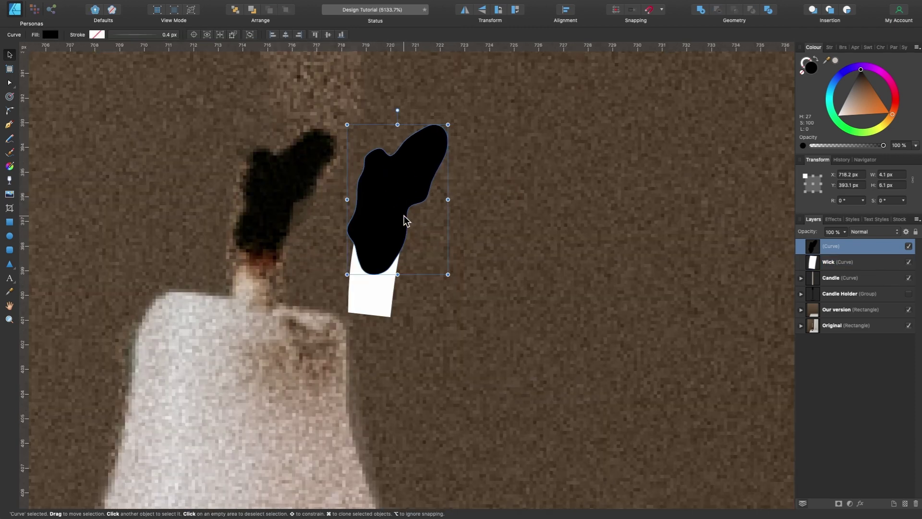
- Give the Wick shape a horizontal linear gradient with sampled colours, H 32, S 24, L 70 at left and H 29, S 23, L 37 at right
left_click(377, 291)
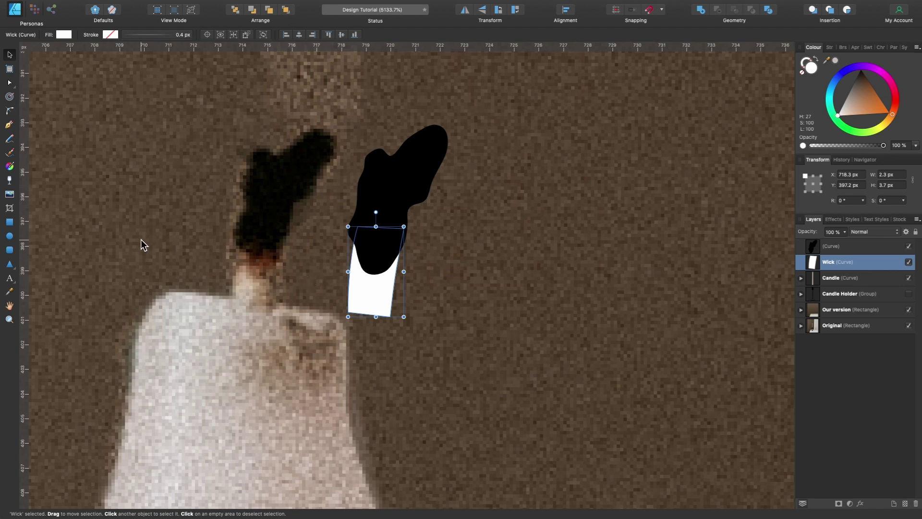
left_click(10, 166)
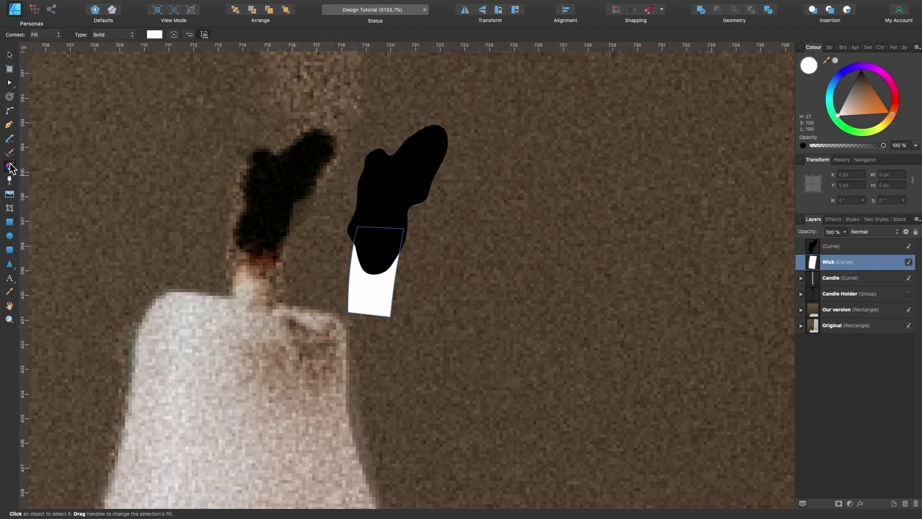
left_click_drag(393, 293, 348, 290)
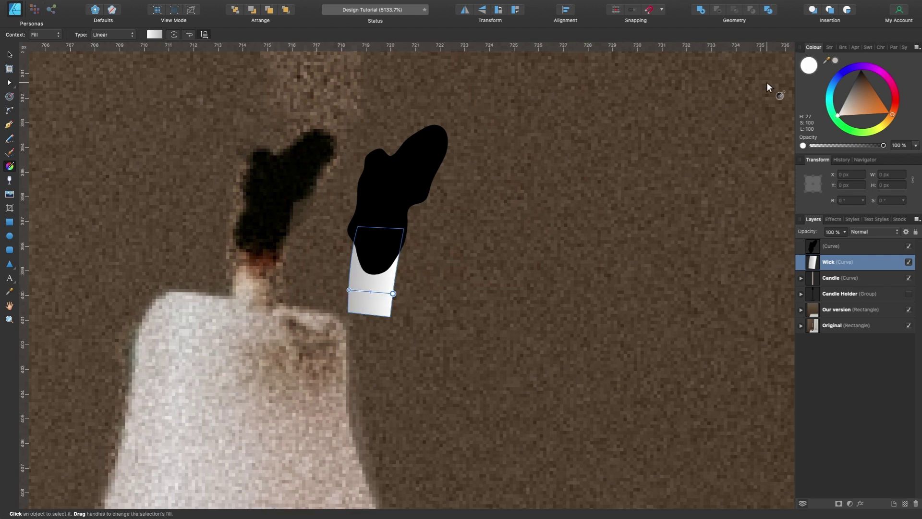
left_click_drag(826, 60, 269, 288)
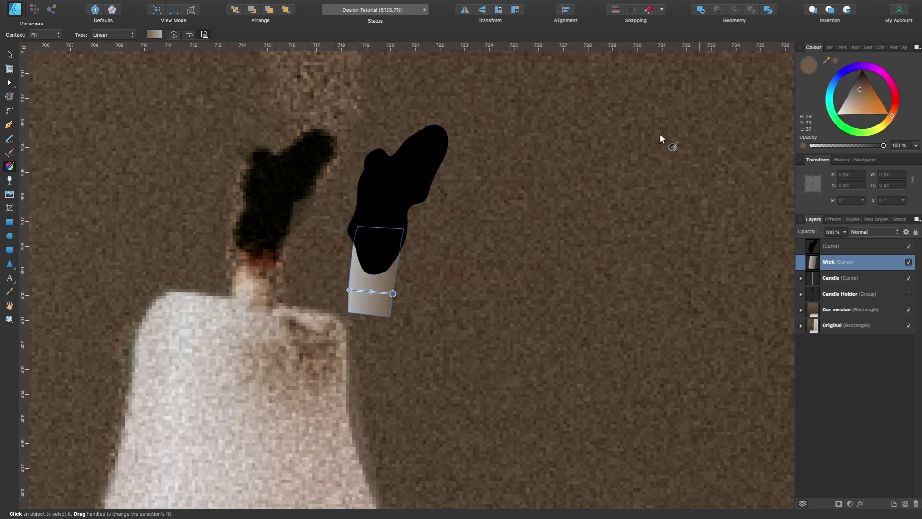
left_click(349, 290)
left_click_drag(826, 60, 243, 285)
left_click(836, 60)
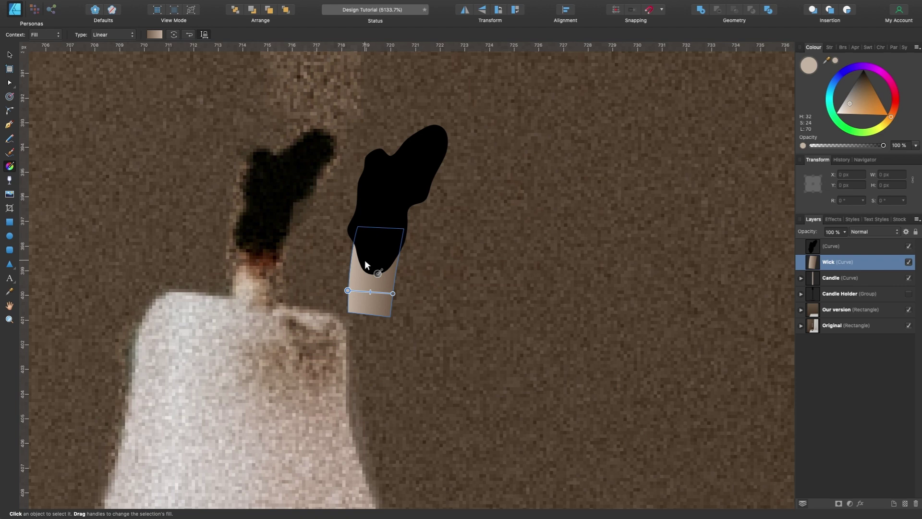
- Draw a freehand rounded shape about 2.4 px wide and high around the charred tip's lower end and close its curve
left_click(10, 140)
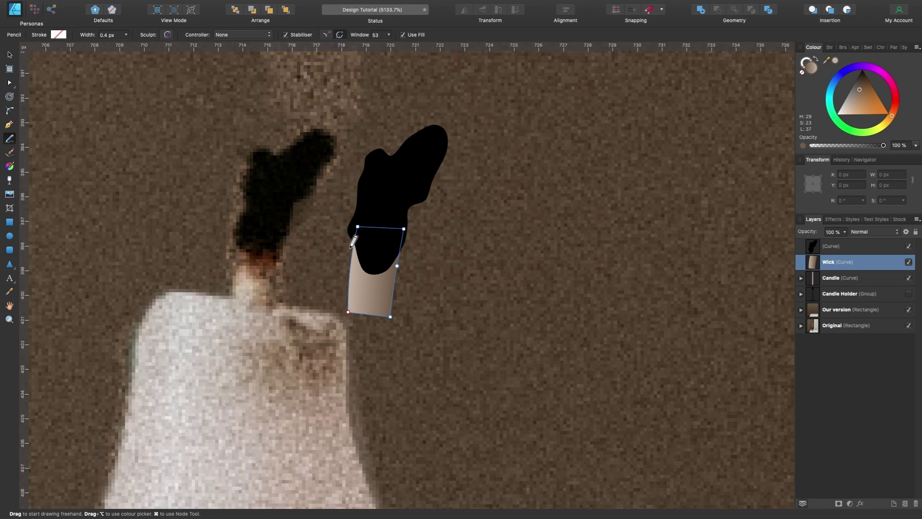
mouse_move(350, 244)
left_mouse_down()
mouse_move(357, 275)
mouse_move(379, 282)
mouse_move(409, 249)
left_mouse_up()
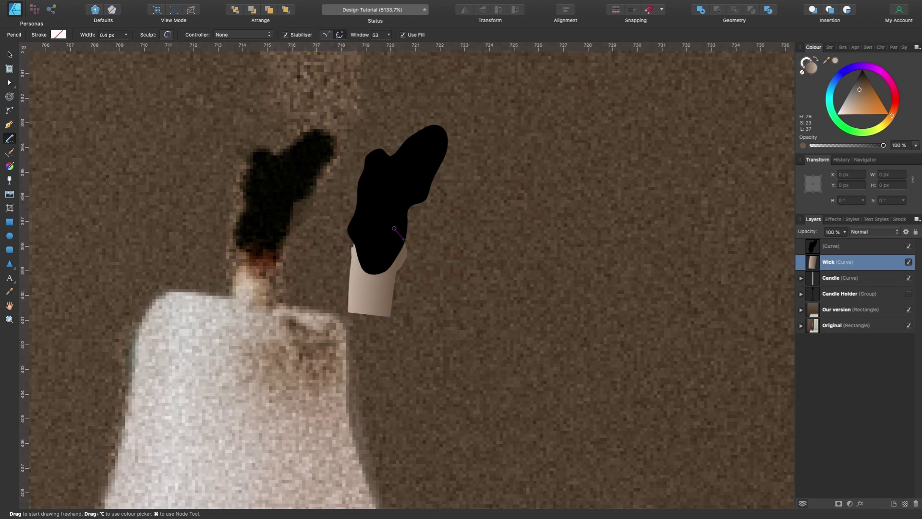
left_click_drag(338, 229, 336, 229)
key("a")
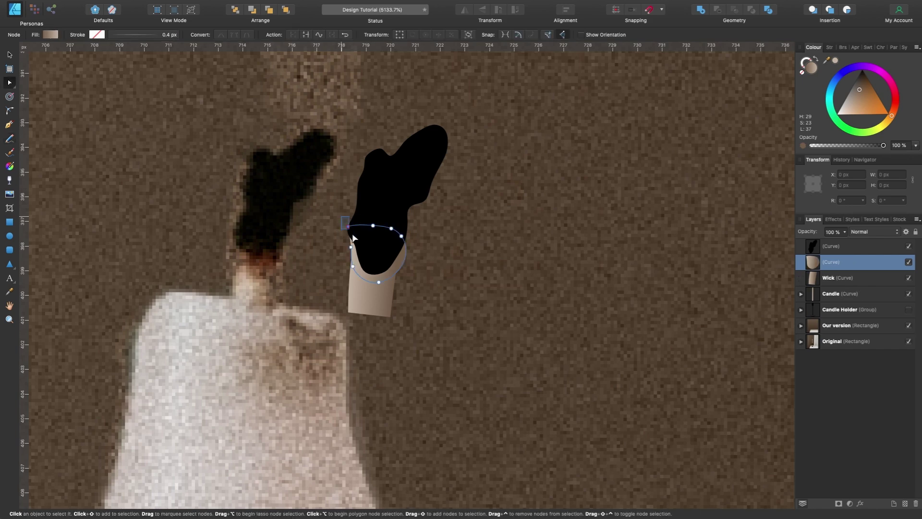
scroll(361, 254, "up", 3)
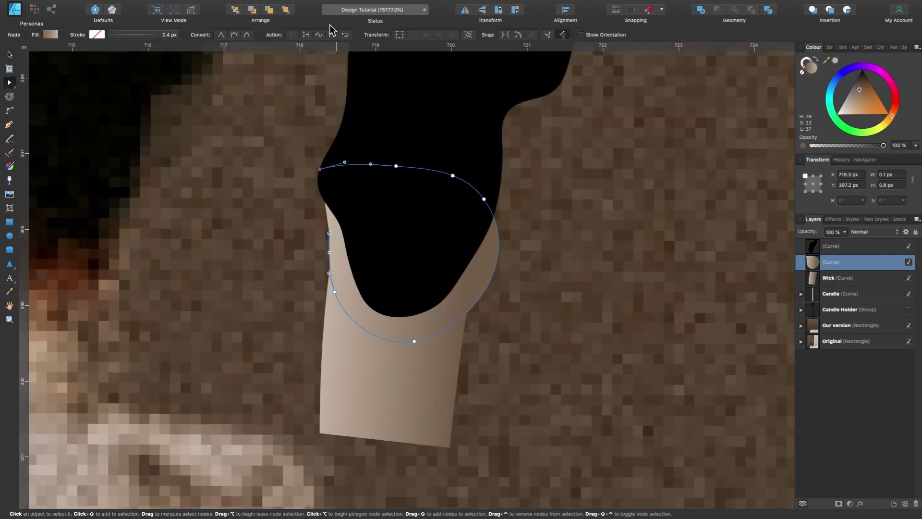
left_click(306, 36)
scroll(406, 247, "down", 5)
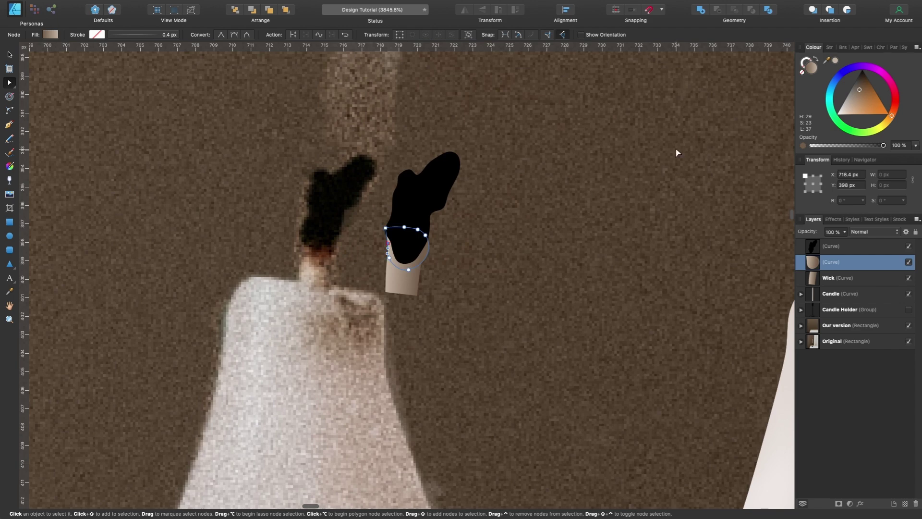
- Fill the new rounded shape with orange-brown (H 29, S 74, L 33) and nest it inside the Wick curve
left_click(873, 94)
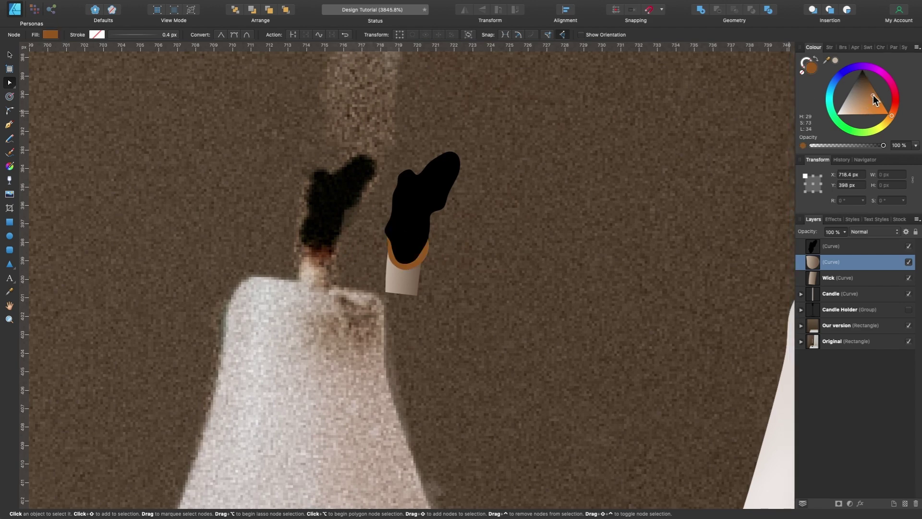
left_click(845, 277)
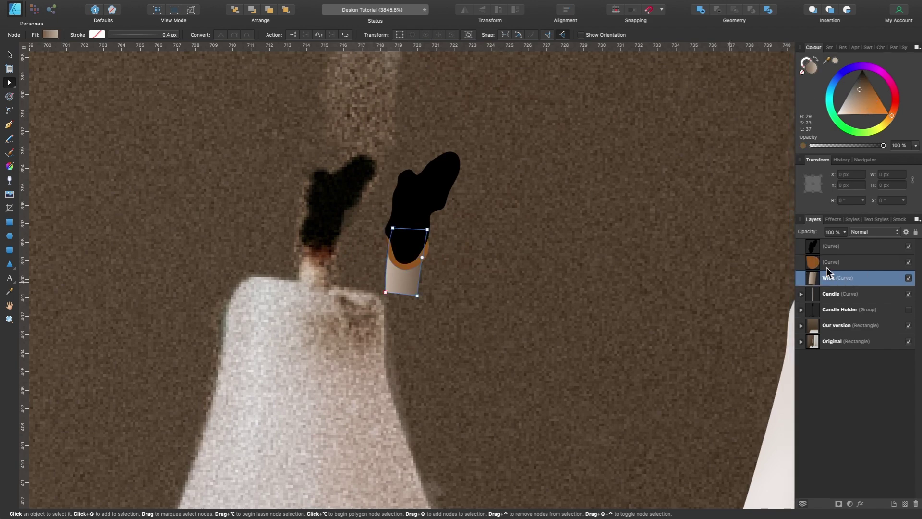
left_click(843, 263)
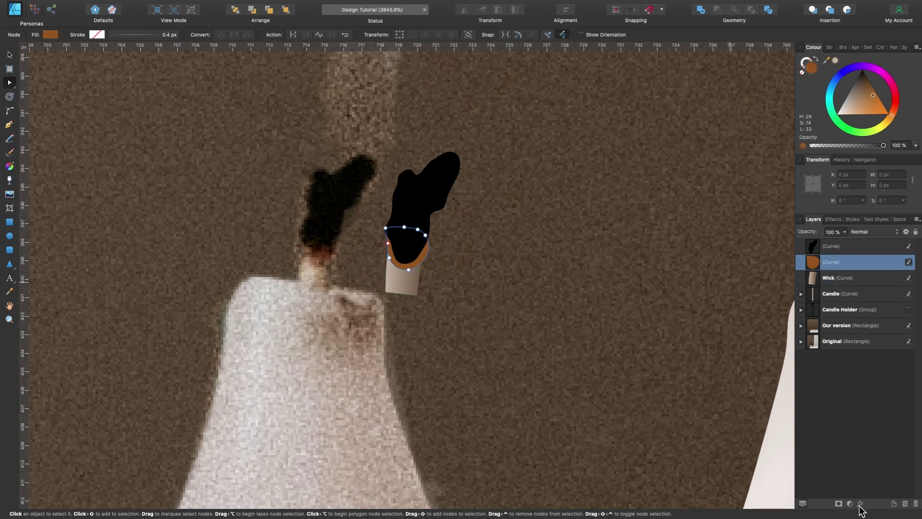
left_click_drag(843, 272, 856, 278)
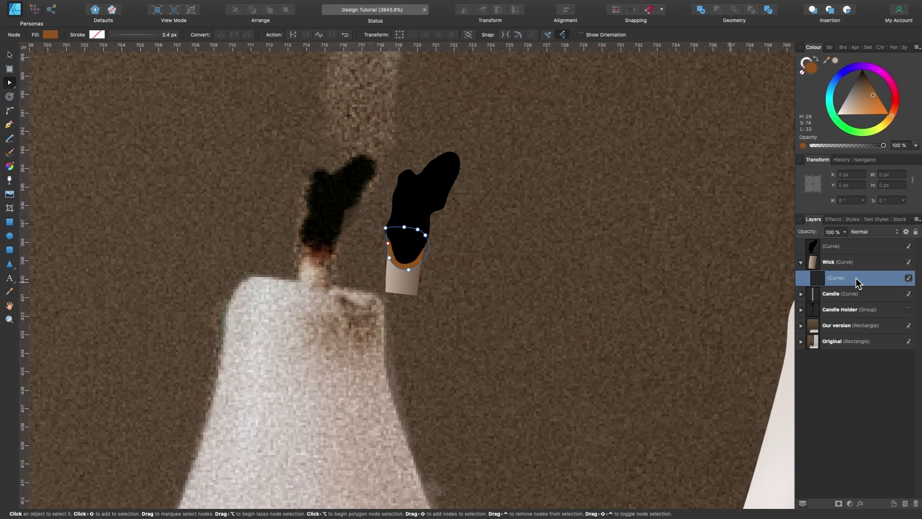
- Apply a slight Gaussian Blur layer effect to the nested orange-brown shape
left_click(861, 502)
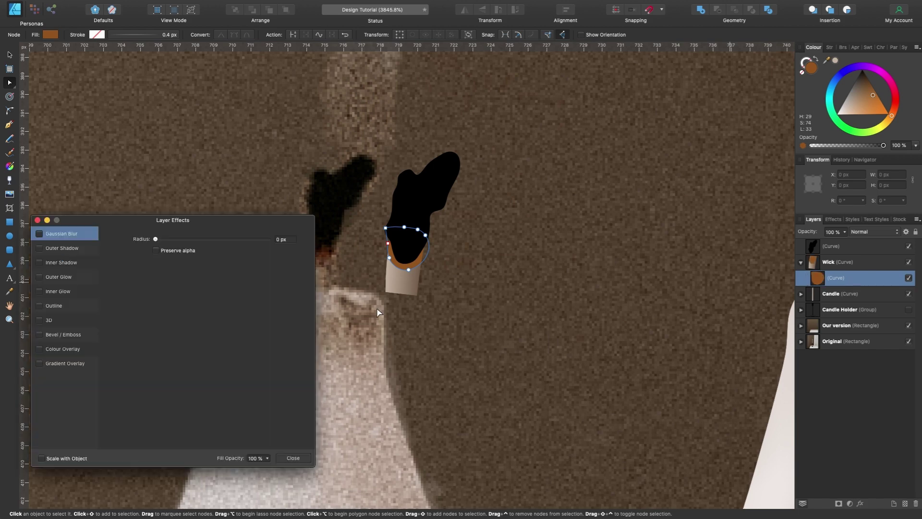
mouse_move(154, 238)
left_mouse_down()
mouse_move(170, 239)
mouse_move(163, 244)
left_mouse_up()
left_click(293, 457)
- Recolour the blurred scorch shape dark reddish brown, H 22, S 87, L 14
scroll(429, 244, "up", 5)
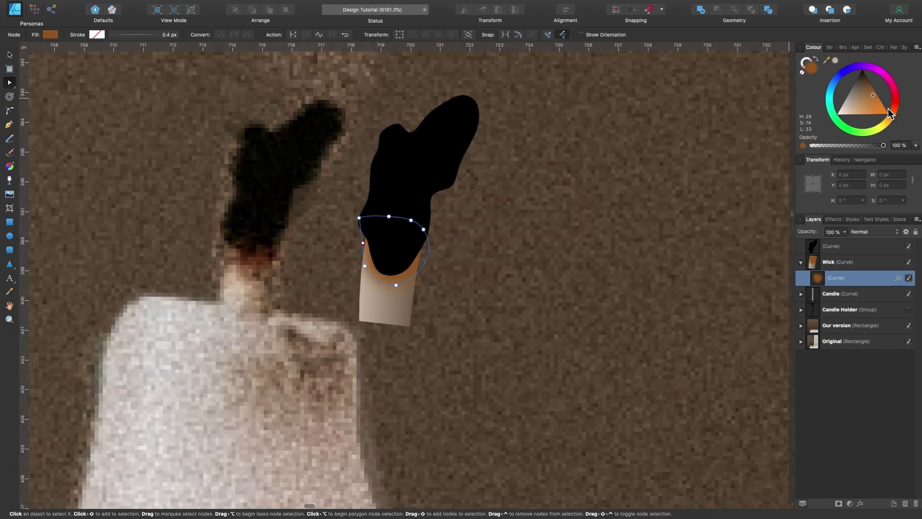
left_click_drag(894, 118, 894, 110)
left_click(866, 80)
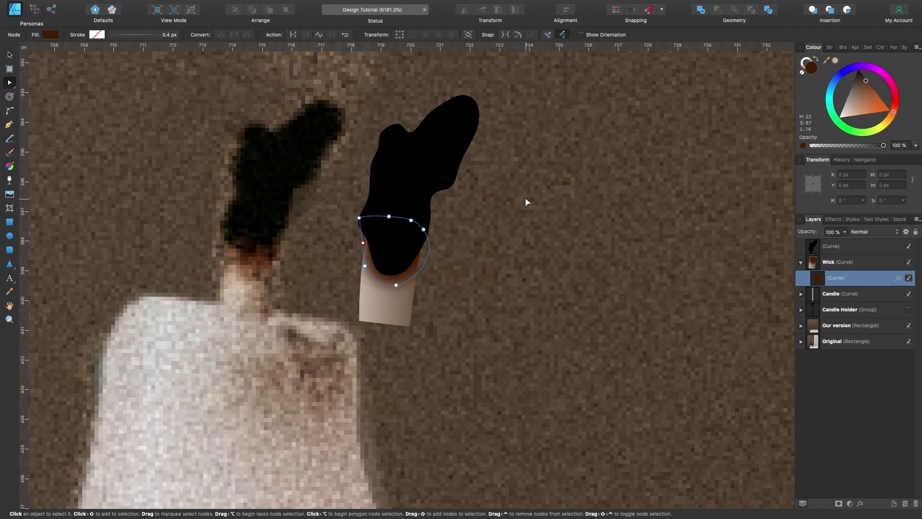
- Group the charred tip with the Wick curve and name the group Wick
left_click(10, 55)
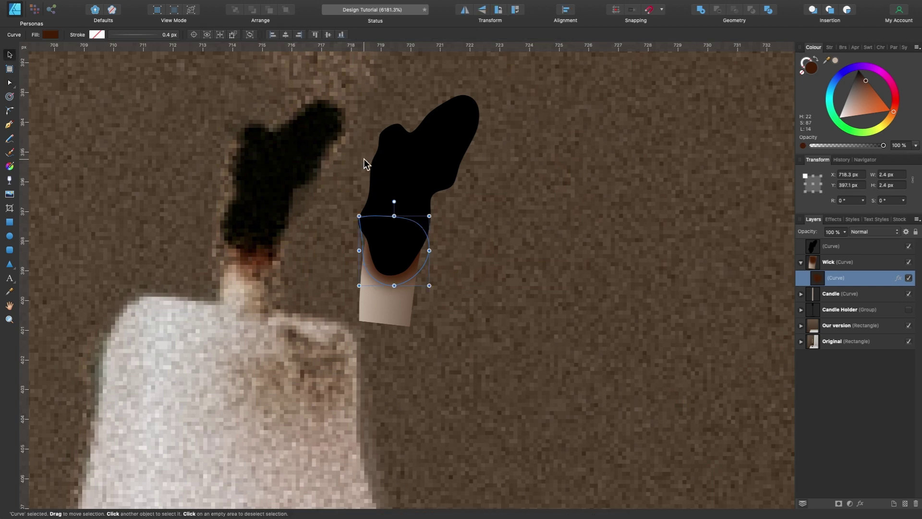
left_click(403, 304)
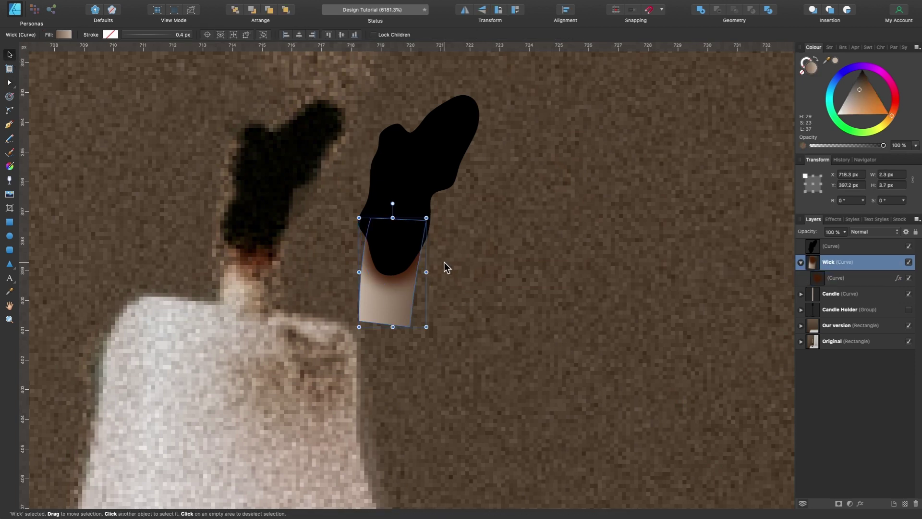
left_click(800, 262)
left_click(851, 246)
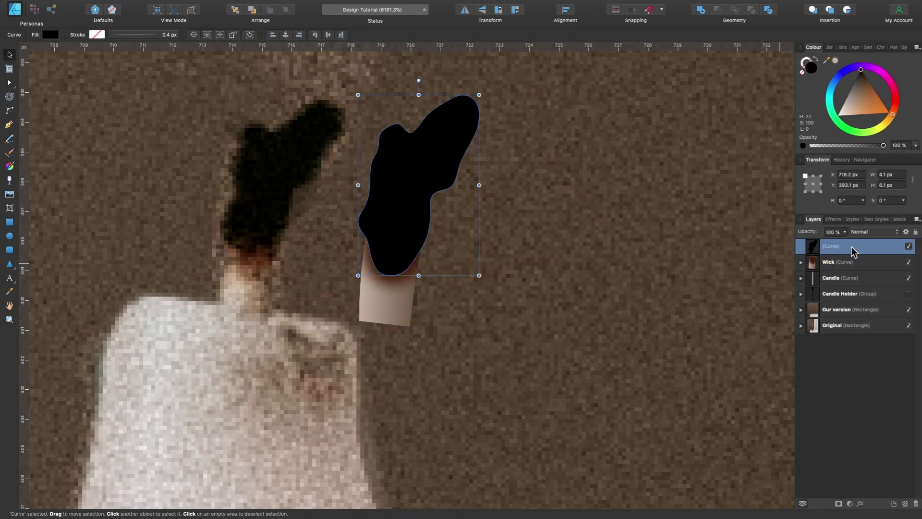
left_click(854, 265, "shift")
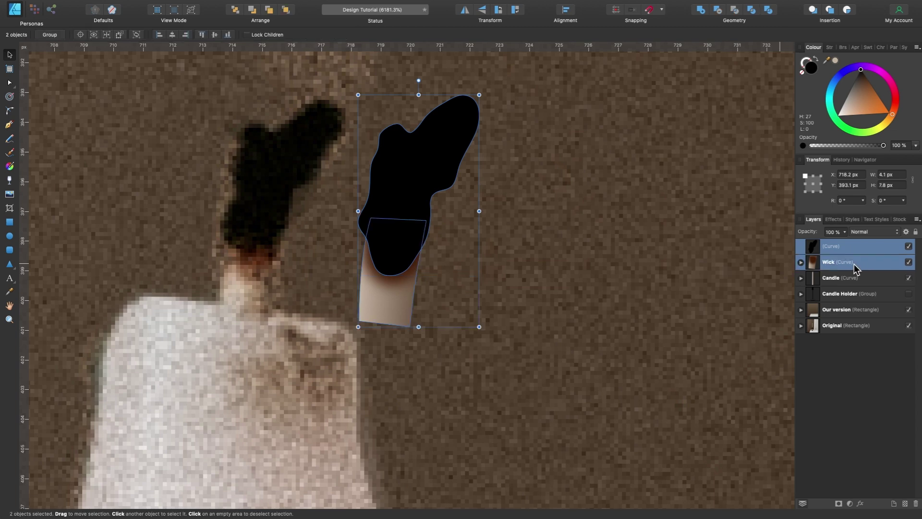
key("super+g")
double_click(834, 245)
type("Wick")
key("Return")
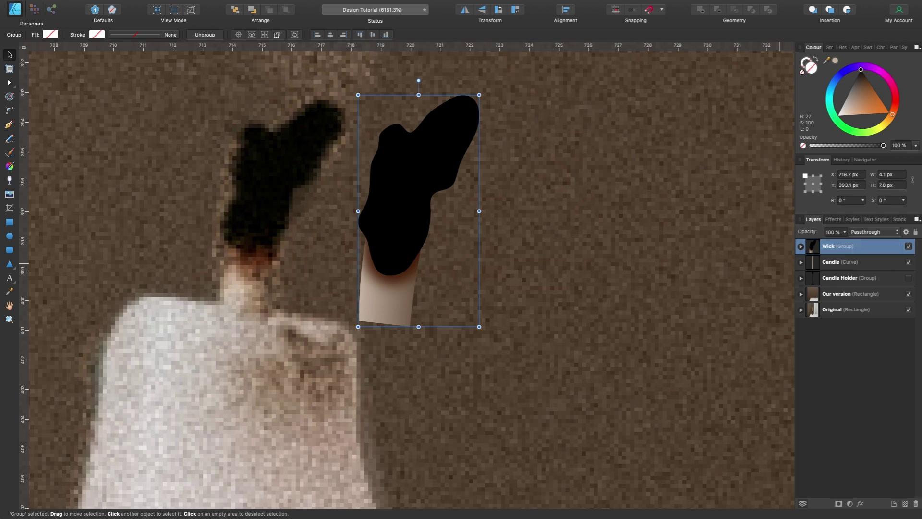
- Move the Wick group onto the top of the redrawn candle, at X 744.4 px and Y 393.1 px
scroll(543, 260, "down", 10)
scroll(543, 261, "up", 4)
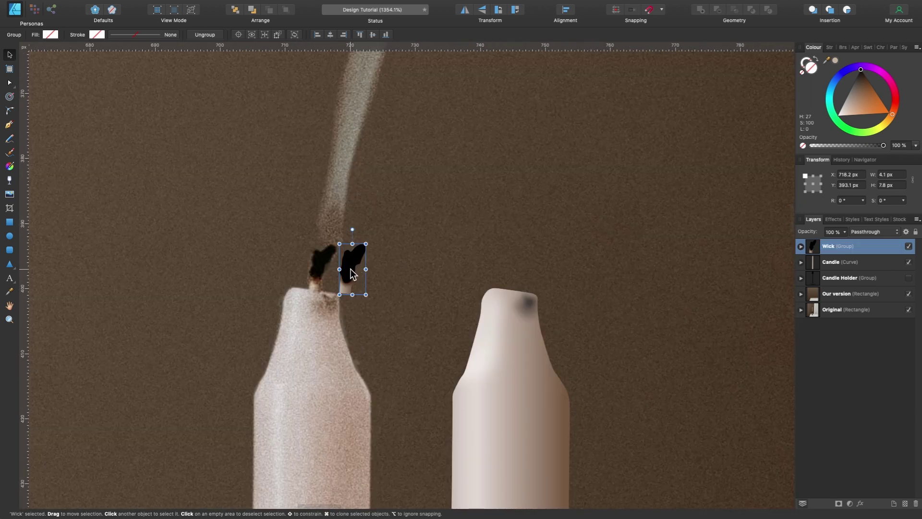
left_click_drag(350, 269, 520, 256)
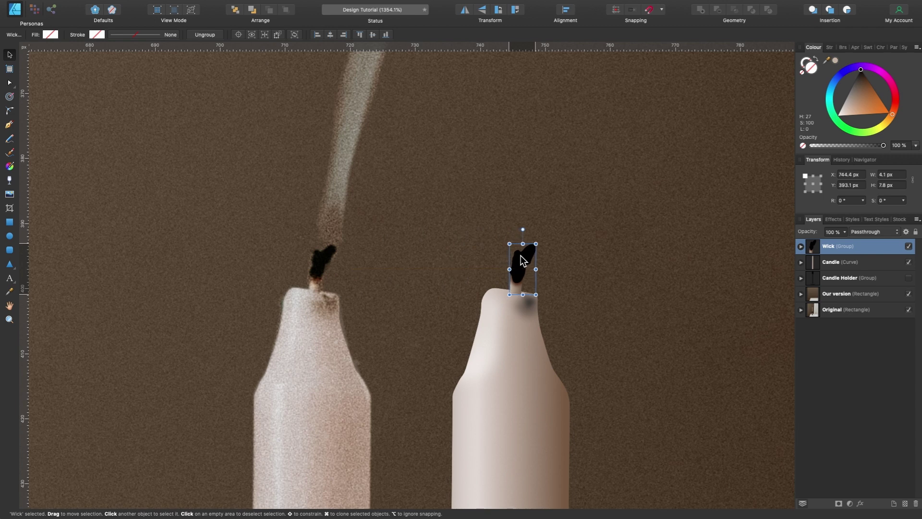
- Place the Wick group directly below the Candle curve in the layer order so its base sits behind the candle
left_click(841, 262)
scroll(526, 299, "up", 5)
left_click(484, 228)
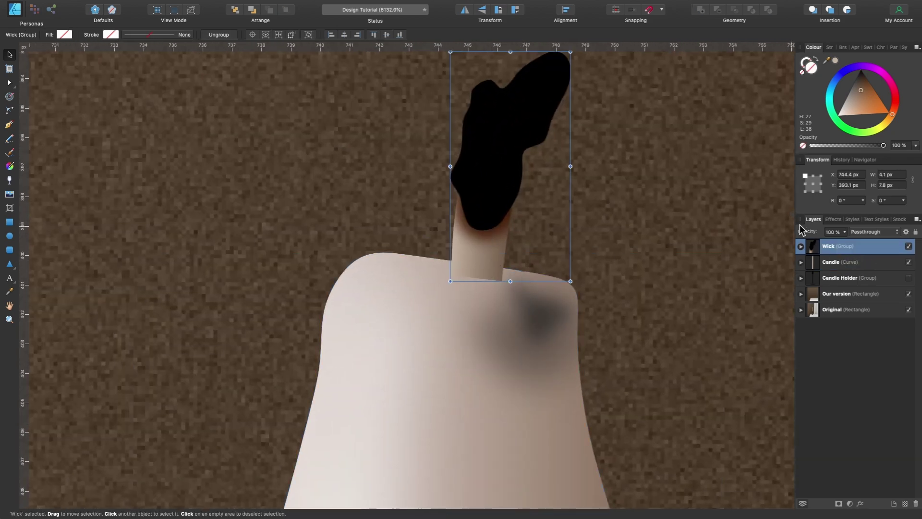
left_click_drag(835, 248, 814, 270)
scroll(531, 285, "up", 2)
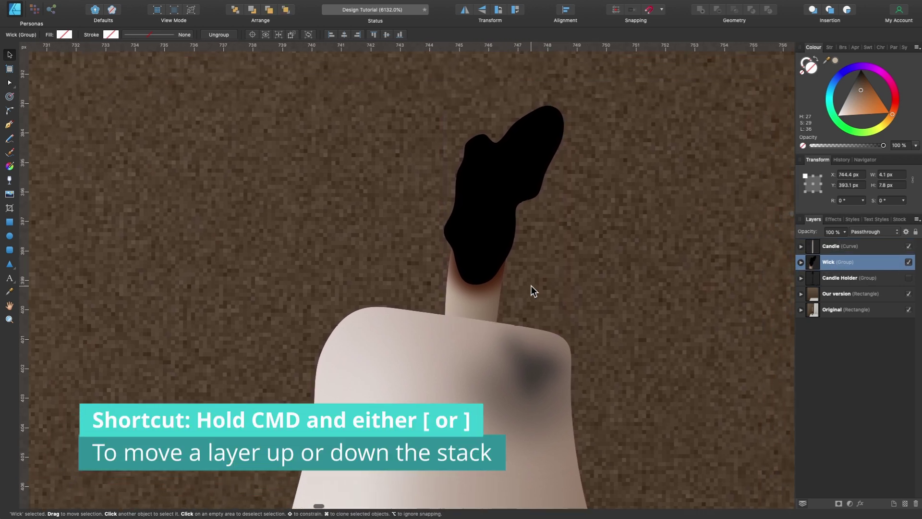
- Show the Candle Holder group and move it horizontally to X 707 px, beneath the redrawn candle
scroll(531, 286, "down", 10)
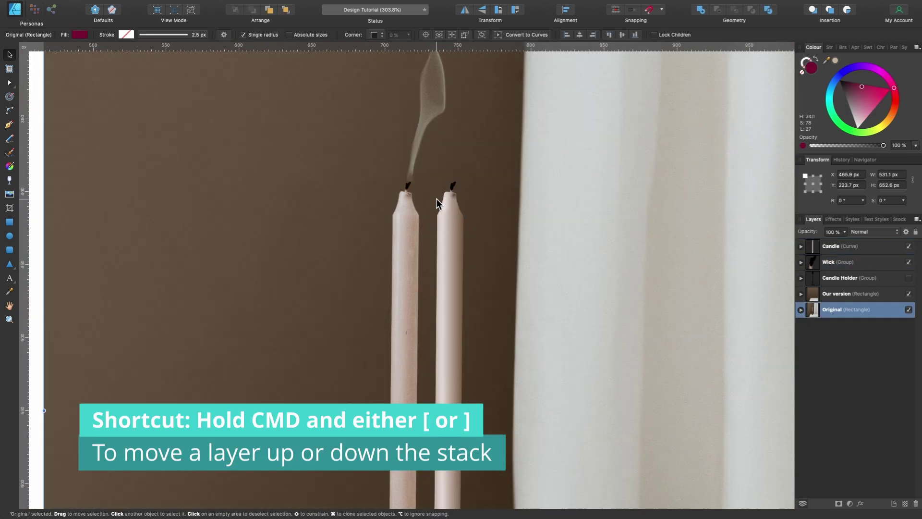
scroll(436, 198, "down", 2)
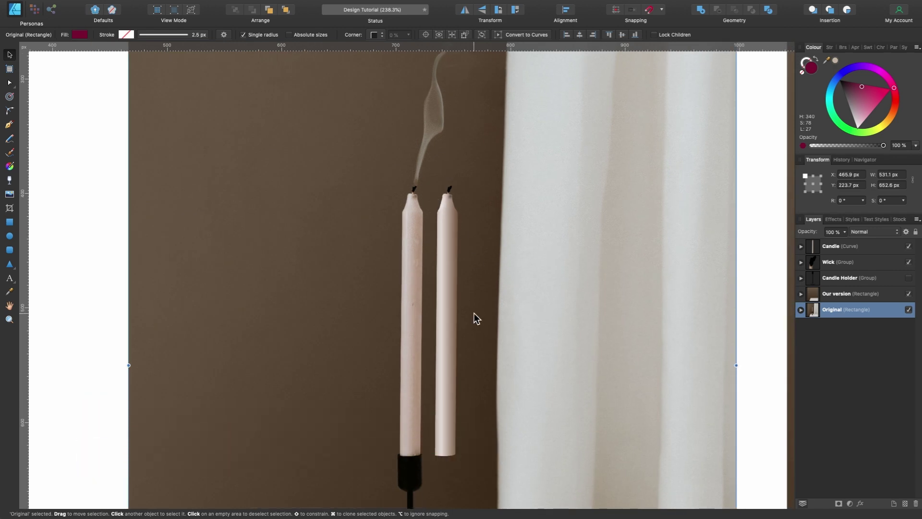
scroll(474, 318, "down", 3)
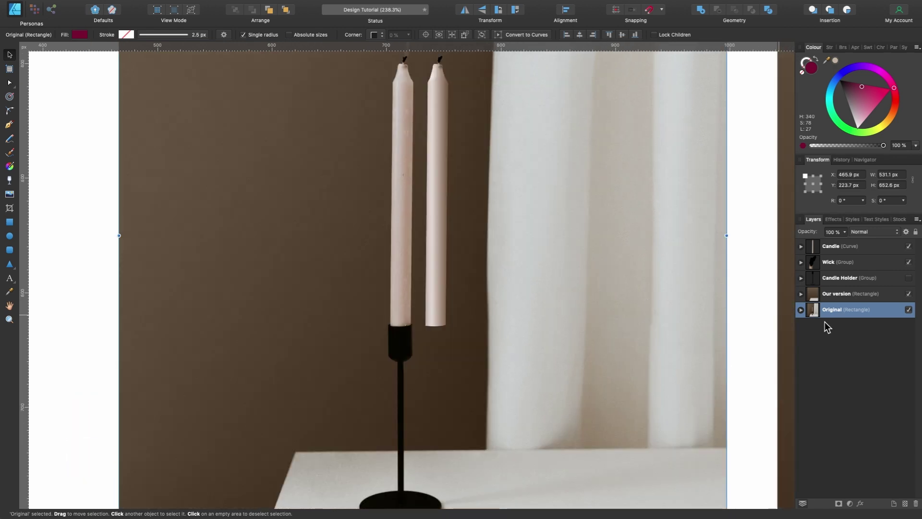
left_click(909, 278)
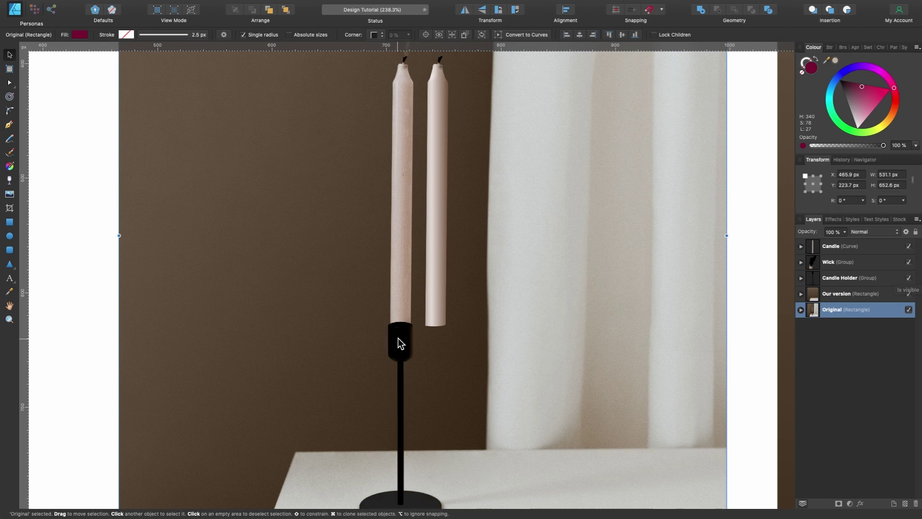
key("n")
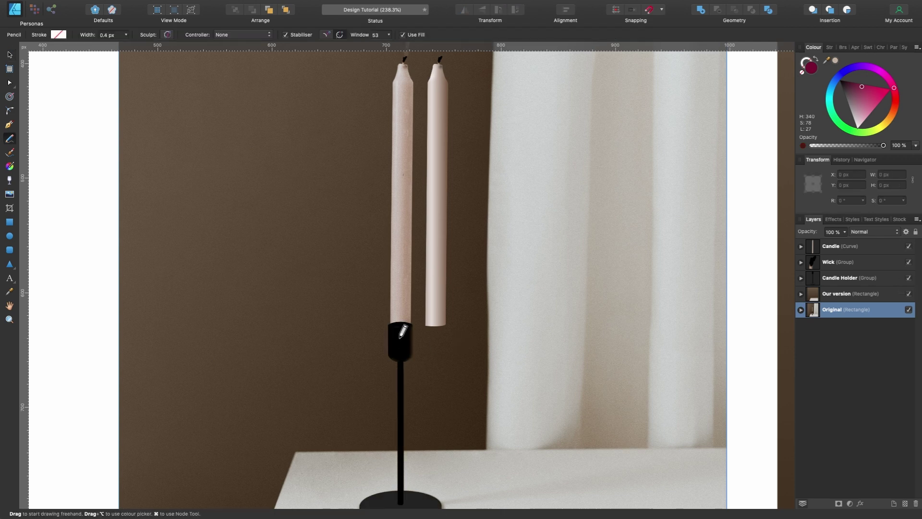
key("v")
left_click(859, 277)
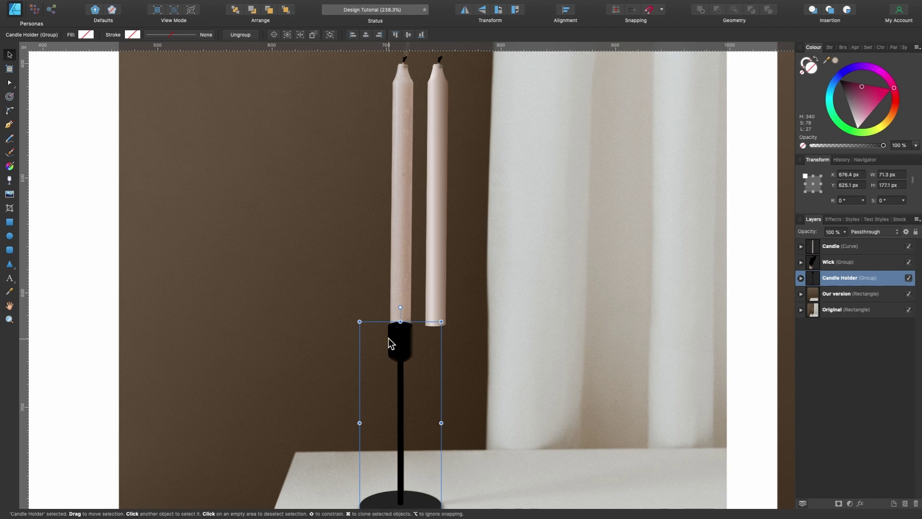
left_click_drag(392, 338, 426, 337)
scroll(426, 338, "down", 3)
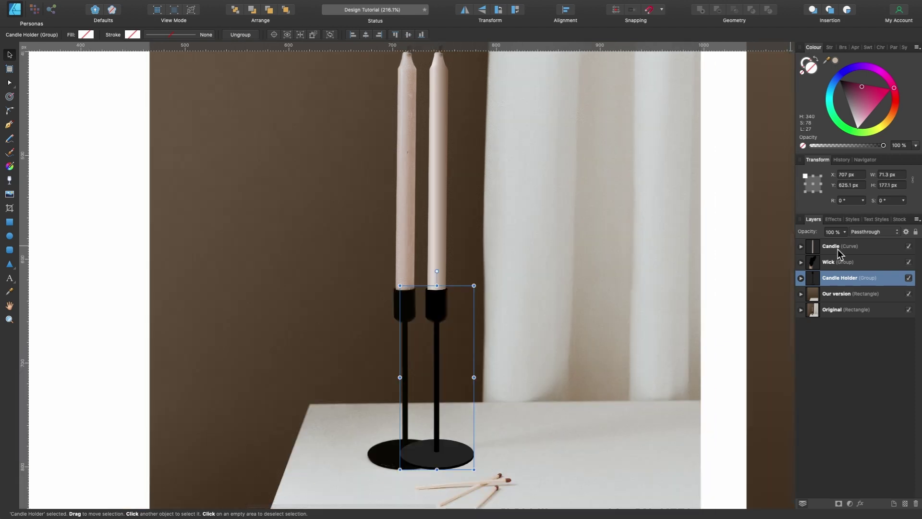
- Group the Candle, Wick and Candle Holder layers and name the group candle
left_click(838, 249, "shift")
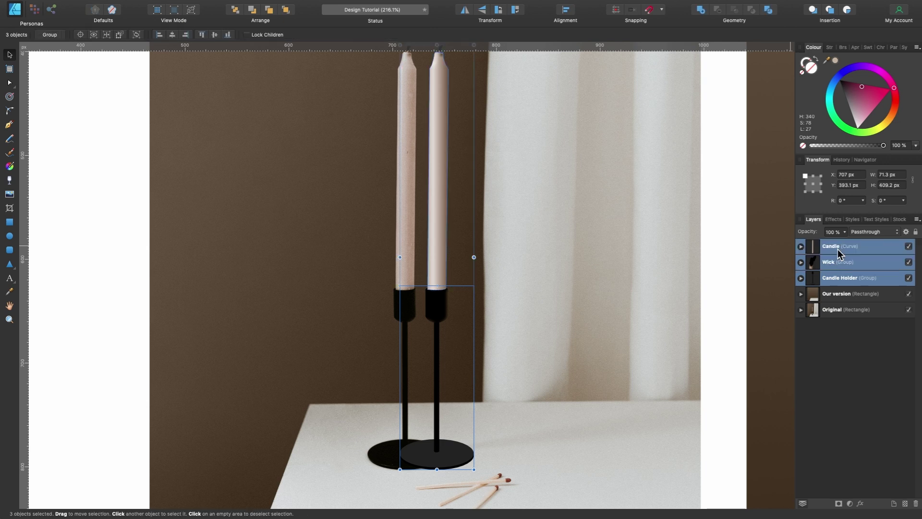
key("super+g")
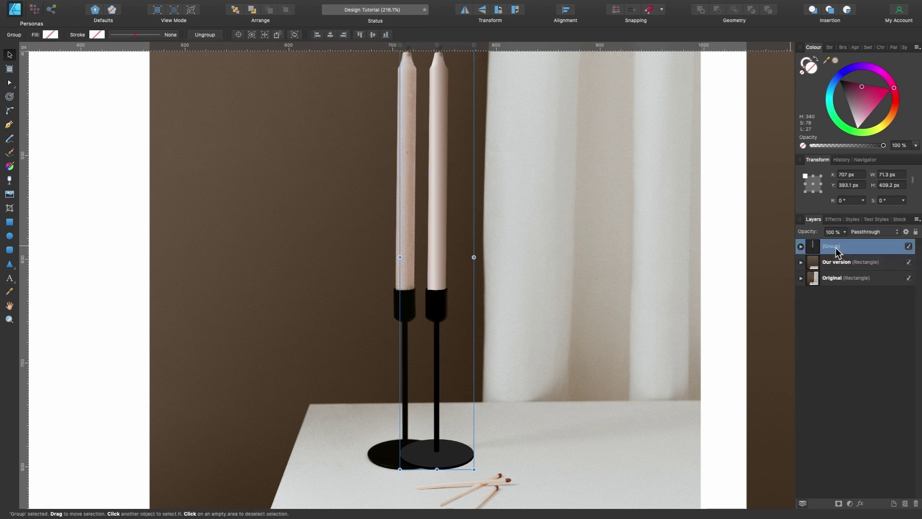
double_click(836, 251)
type("candle")
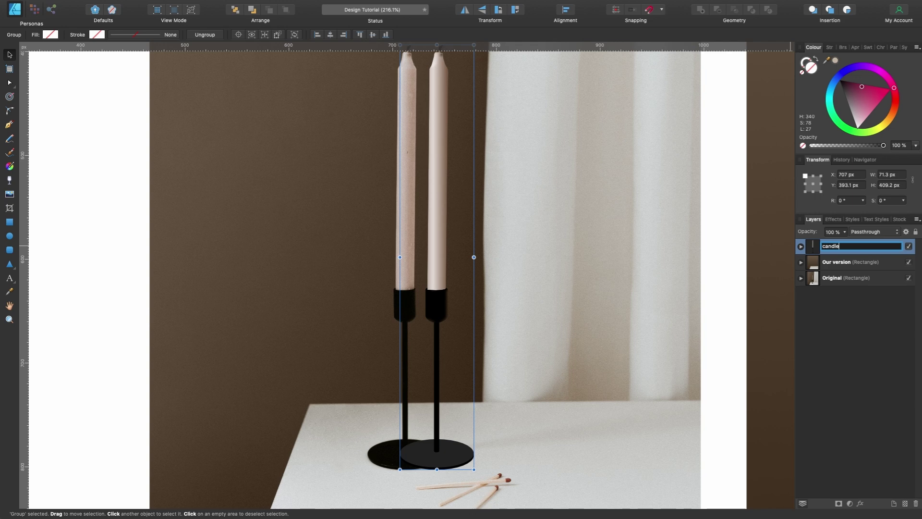
key("Return")
- Move the candle group horizontally, clear of the original candle, and select the whole group
left_click_drag(433, 302, 483, 301)
scroll(482, 298, "down", 5)
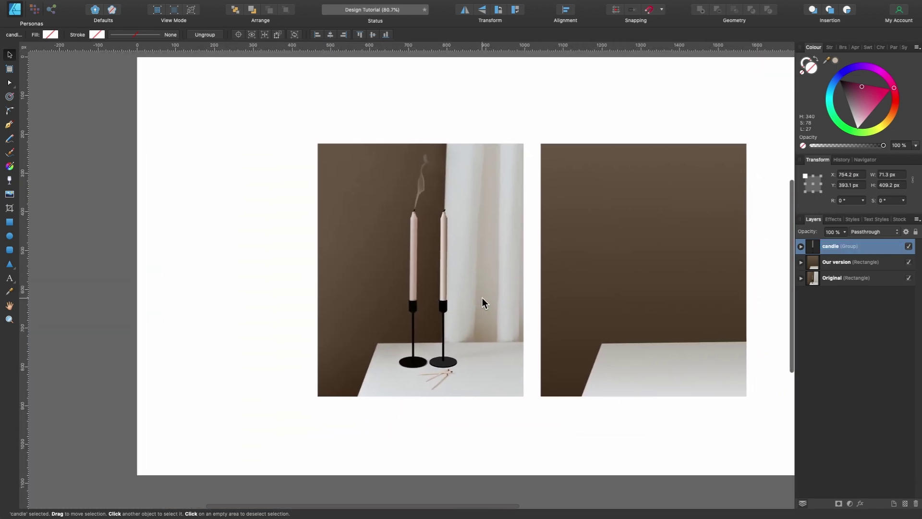
scroll(482, 297, "up", 5)
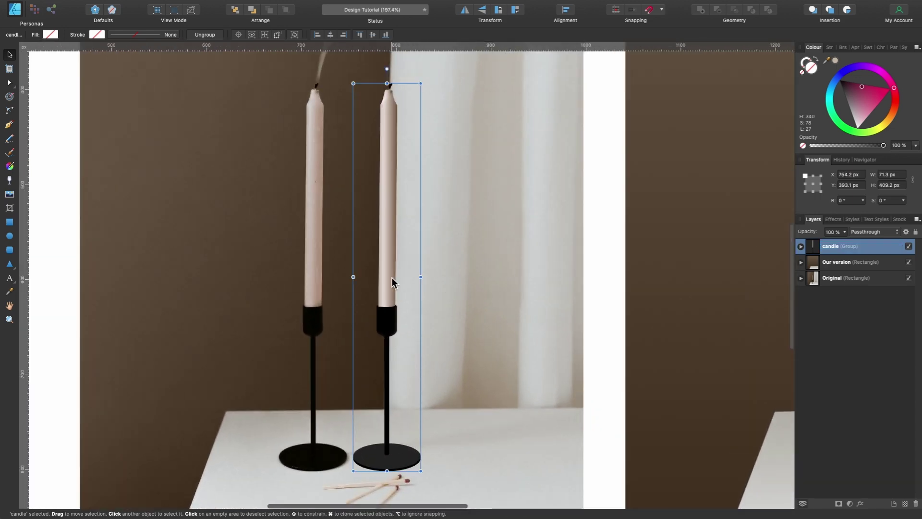
scroll(355, 163, "up", 2)
scroll(404, 309, "down", 6)
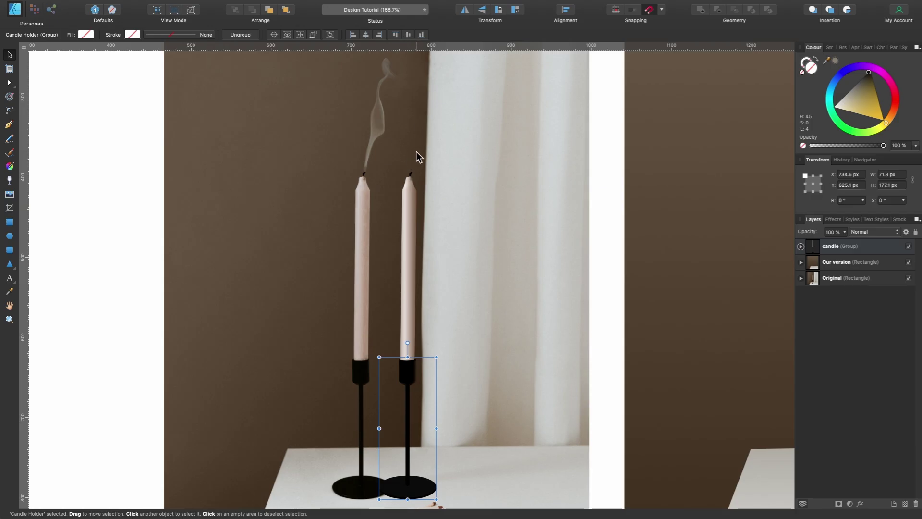
left_click(830, 245)
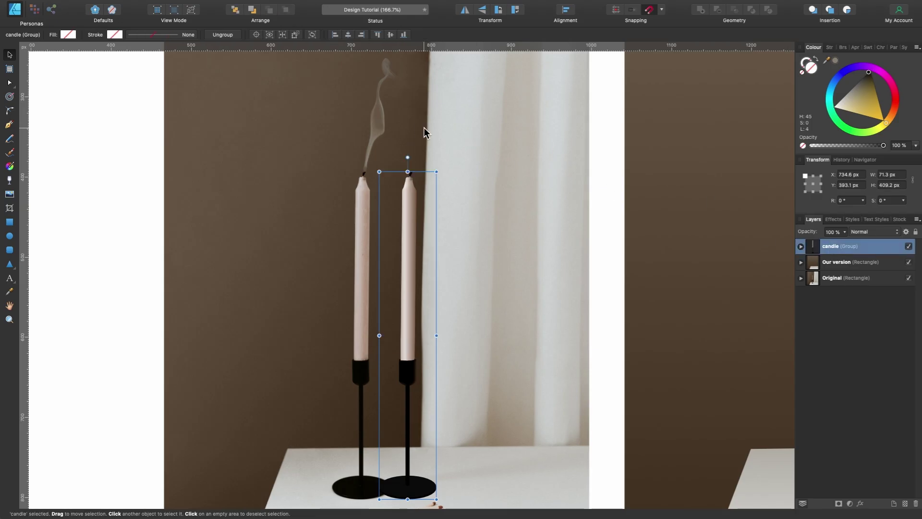
- Trace the smoke plume above the original candle's wick as a freehand filled shape with the Pencil tool
scroll(417, 127, "up", 6)
scroll(417, 126, "down", 2)
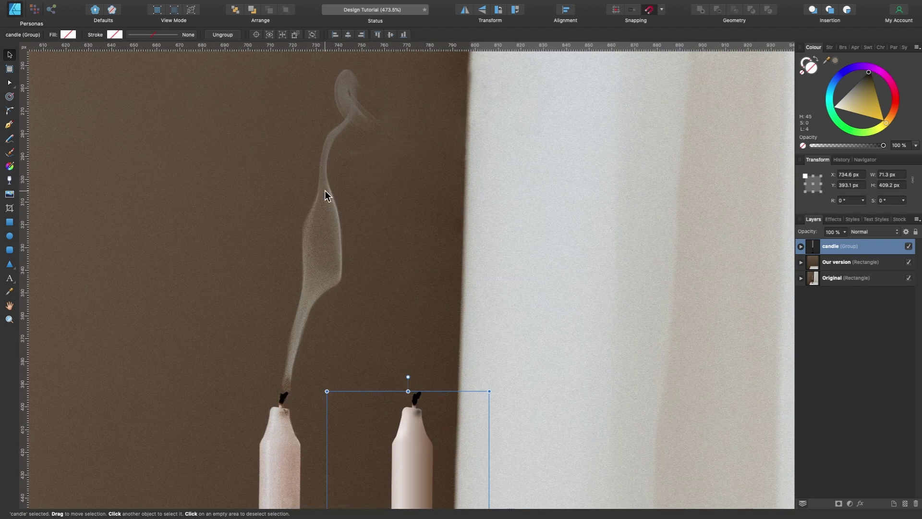
scroll(336, 142, "up", 3)
scroll(345, 134, "up", 4)
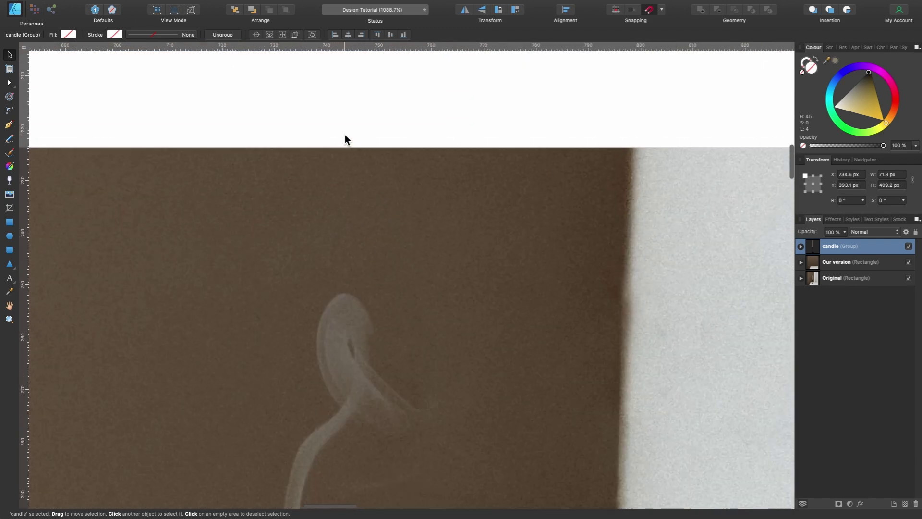
scroll(344, 135, "down", 3)
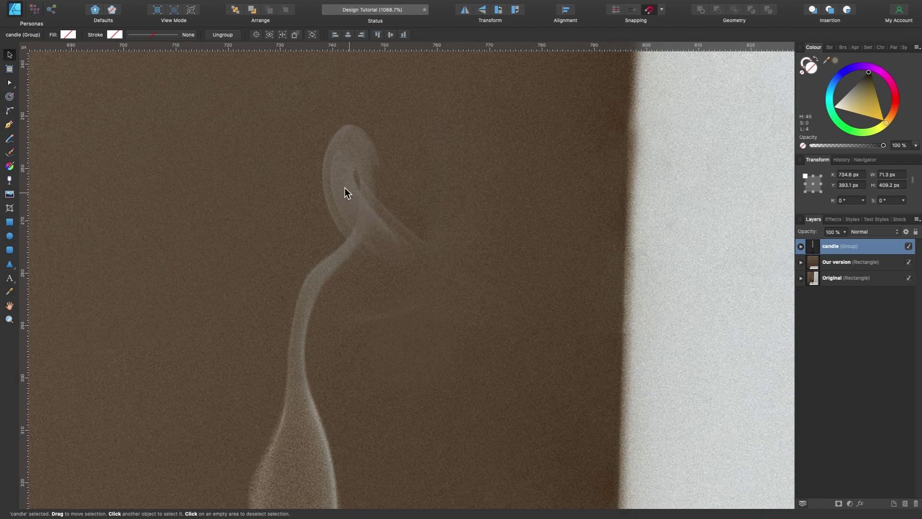
scroll(413, 253, "down", 5)
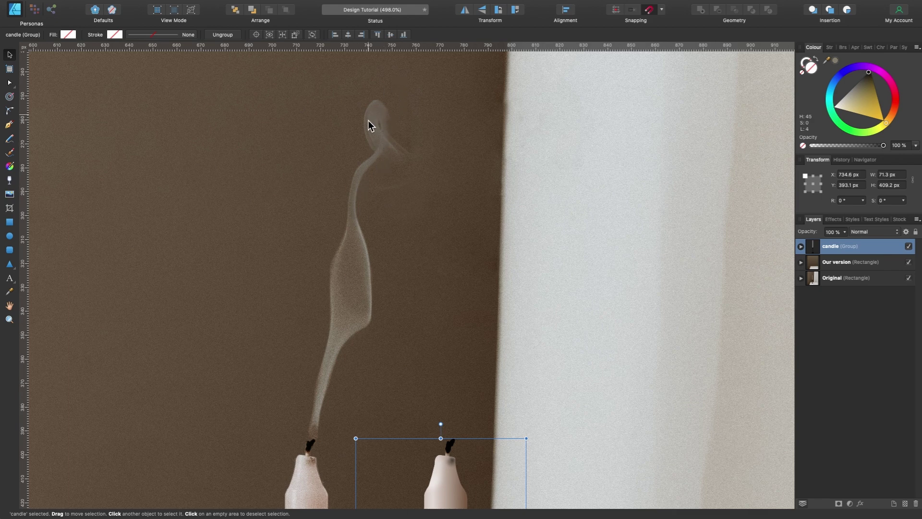
left_click(10, 139)
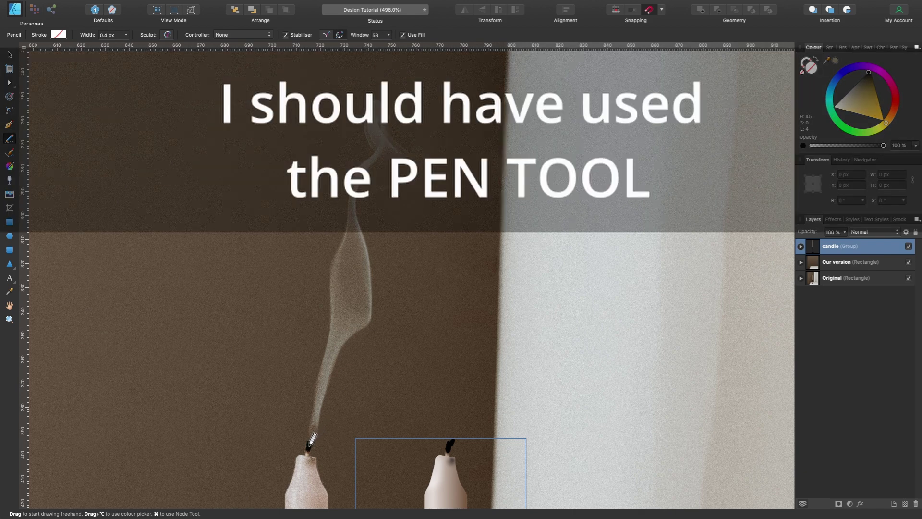
left_click_drag(310, 446, 315, 443)
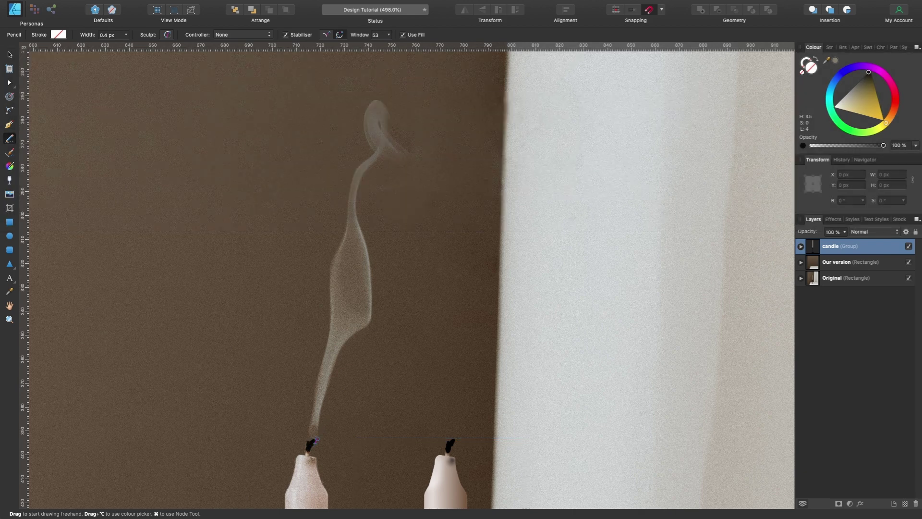
mouse_move(337, 360)
left_mouse_down()
mouse_move(370, 320)
mouse_move(357, 219)
mouse_move(360, 173)
mouse_move(386, 120)
mouse_move(380, 103)
mouse_move(378, 145)
mouse_move(330, 270)
mouse_move(332, 313)
mouse_move(311, 446)
left_mouse_up()
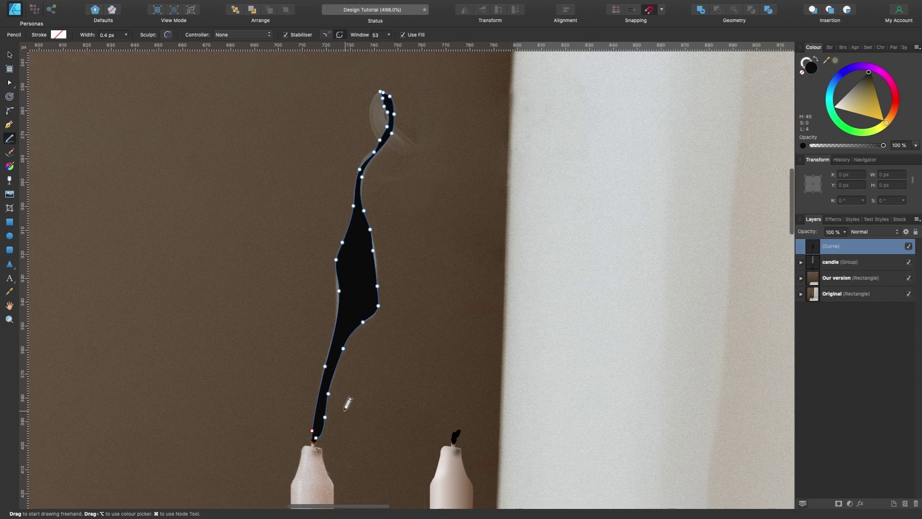
- Select the end nodes at the smoke curve's base, just above the wick, and close the curve
scroll(348, 401, "up", 5)
key("a")
left_click_drag(361, 306, 405, 373)
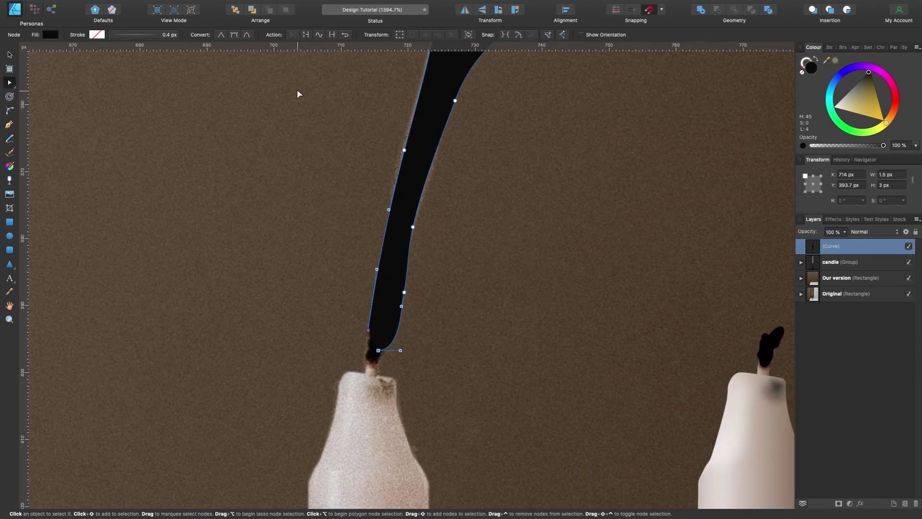
left_click(307, 35)
scroll(531, 277, "down", 3)
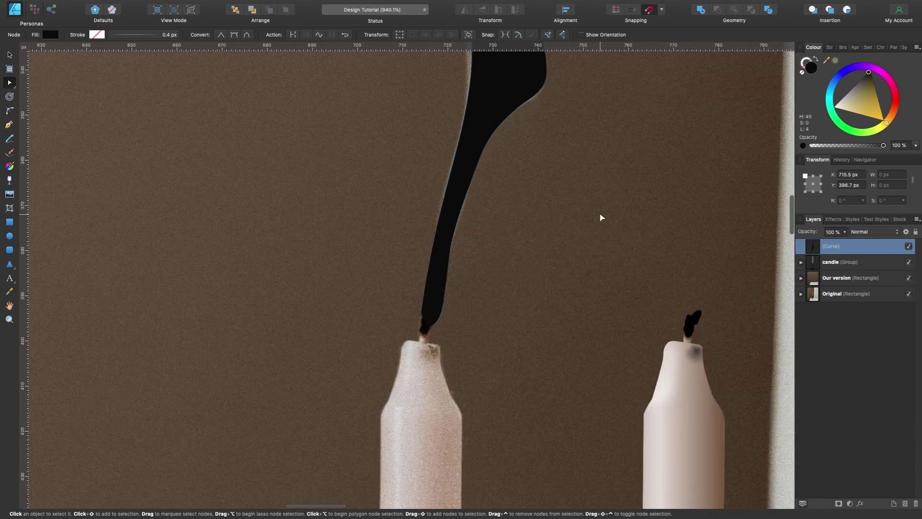
- Lower the smoke curve's fill opacity to 17% and adjust its nodes to follow the edges of the photographed smoke
scroll(600, 213, "up", 5)
left_click_drag(853, 146, 840, 149)
scroll(495, 347, "up", 4)
scroll(494, 348, "right", 2)
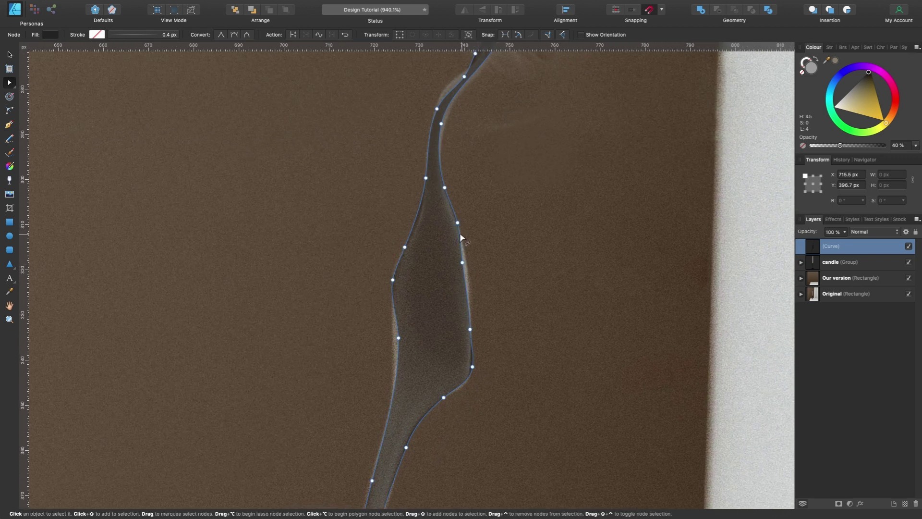
scroll(384, 288, "right", 1)
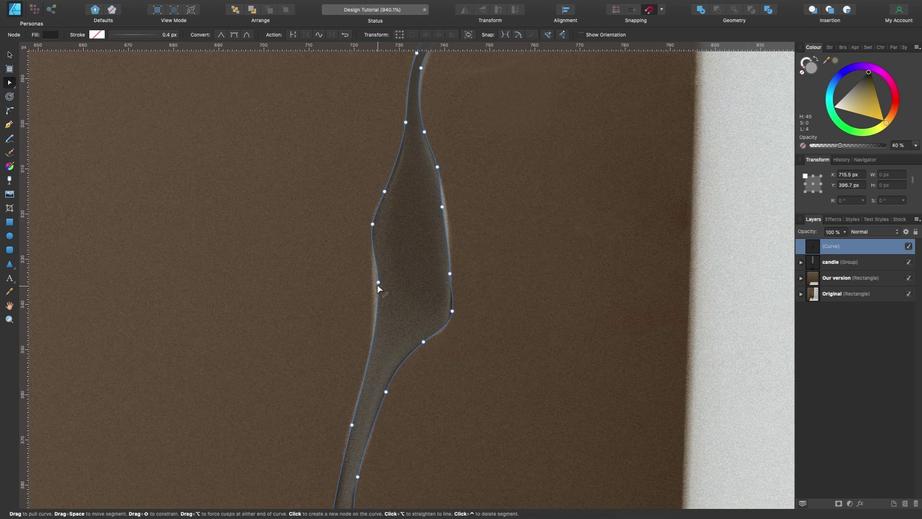
scroll(374, 289, "up", 6)
scroll(396, 280, "down", 1)
scroll(452, 253, "up", 6)
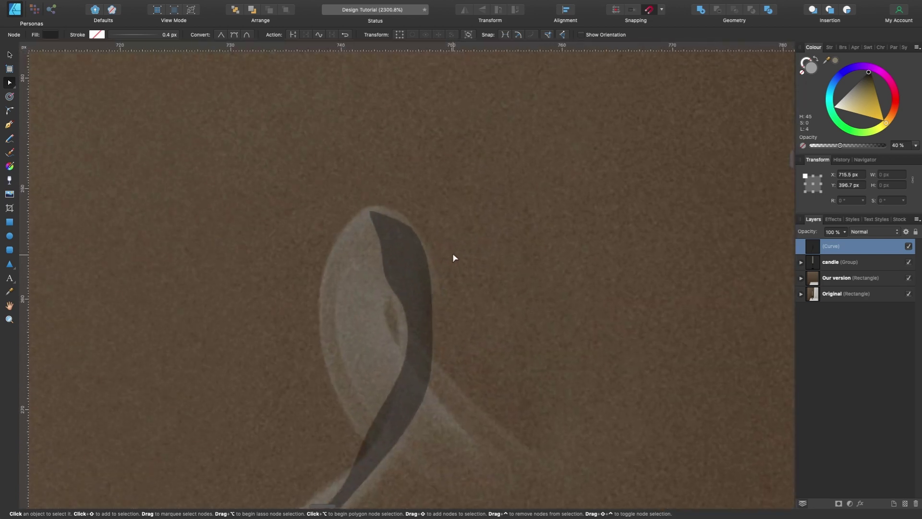
scroll(379, 259, "down", 3)
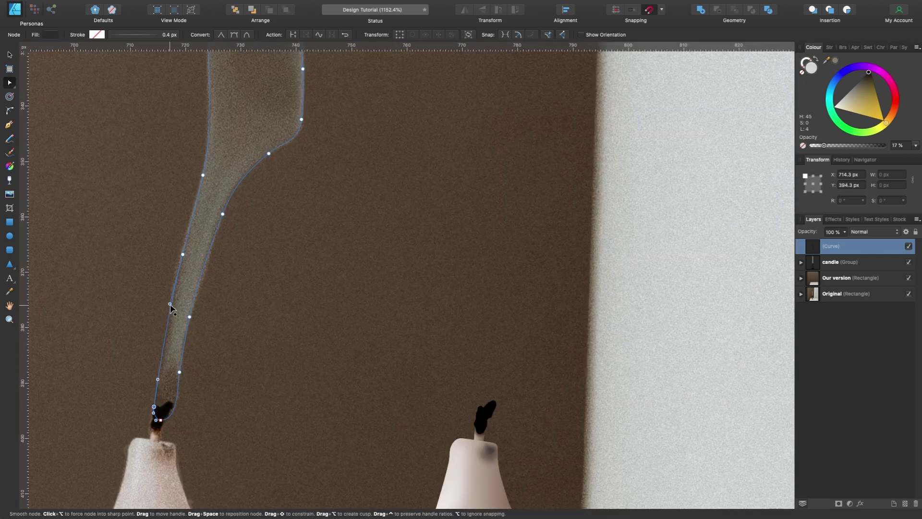
scroll(204, 371, "down", 3)
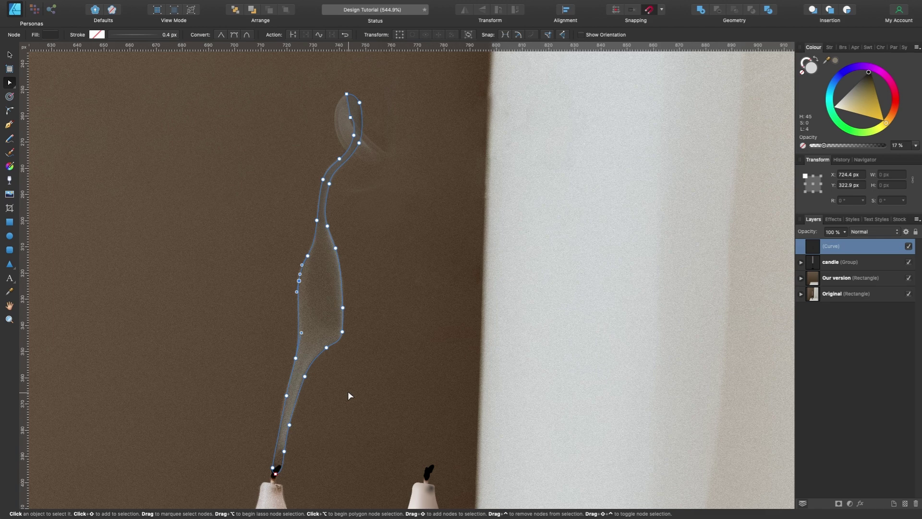
- Restore the smoke curve's fill opacity to 100% and change its fill colour to white
left_click_drag(826, 145, 886, 145)
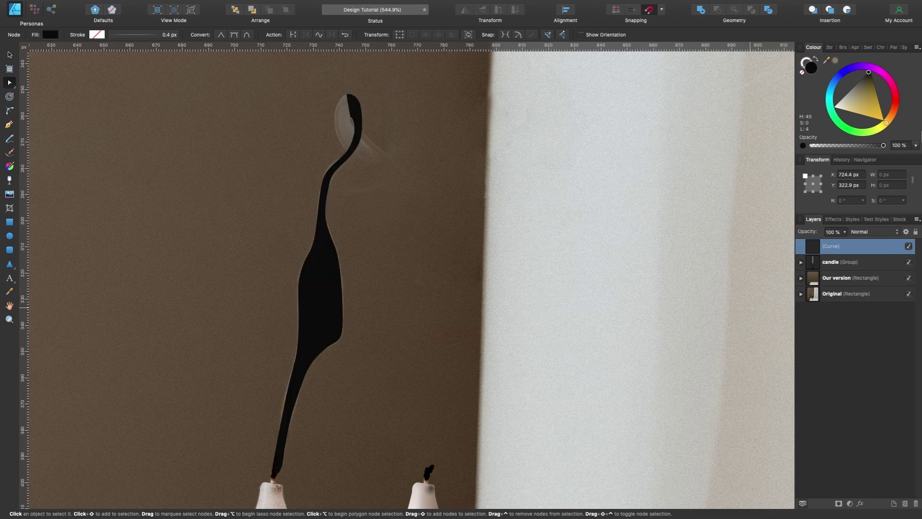
left_click(858, 103)
left_click_drag(859, 107, 743, 136)
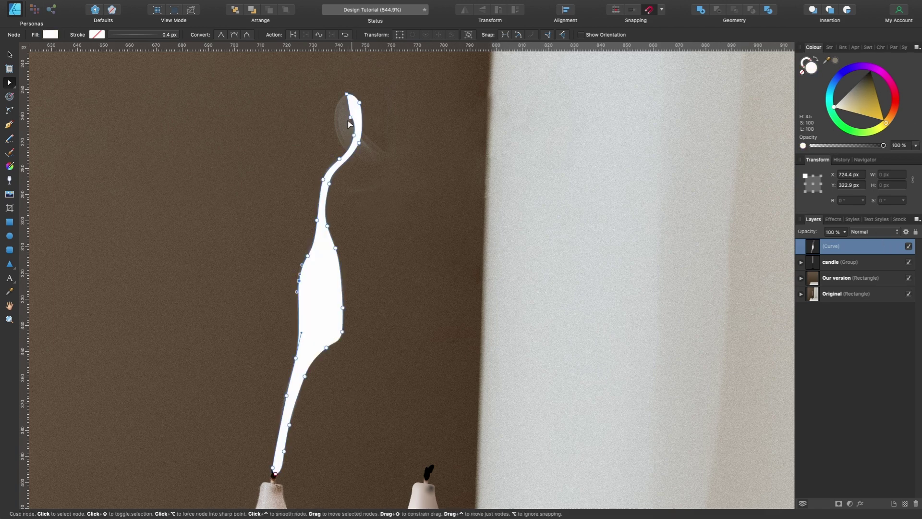
- Start a second curve with the Pen tool, tracing the smoke loop's outer left edge from below the plume up to its tip
scroll(379, 128, "up", 5)
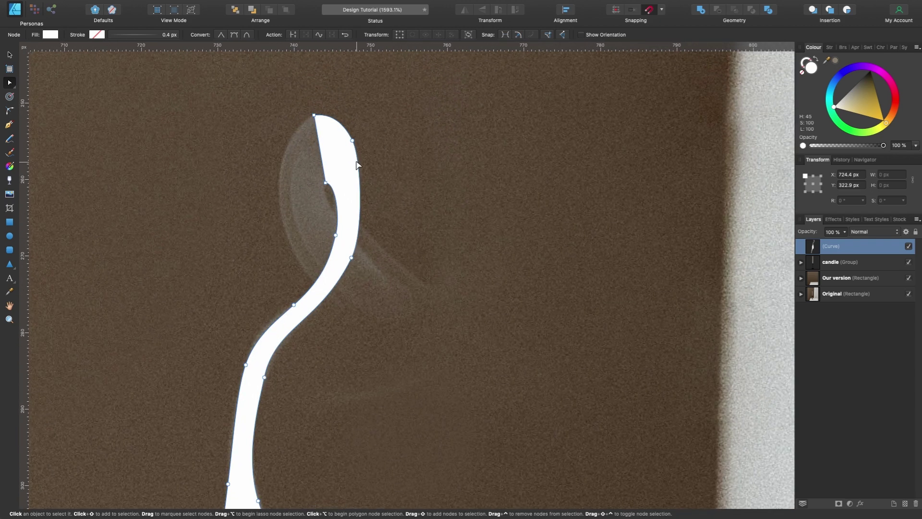
left_click(11, 125)
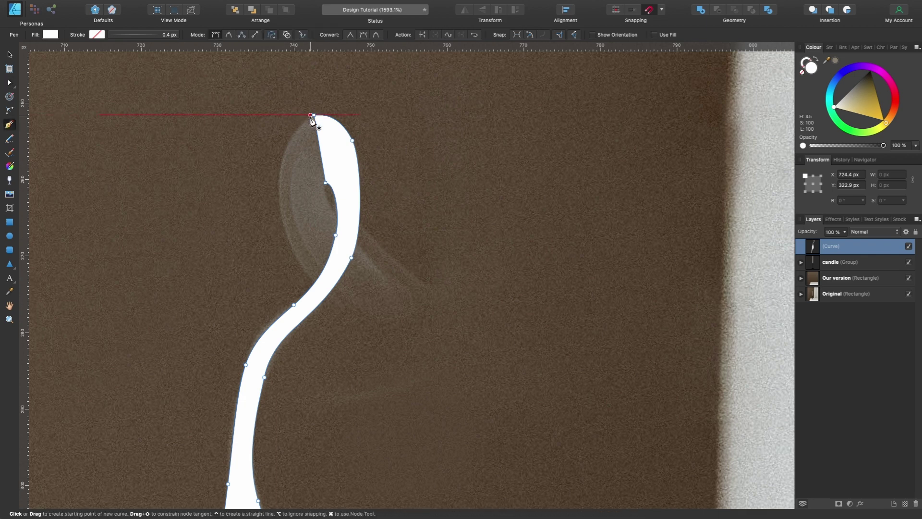
left_click(348, 323)
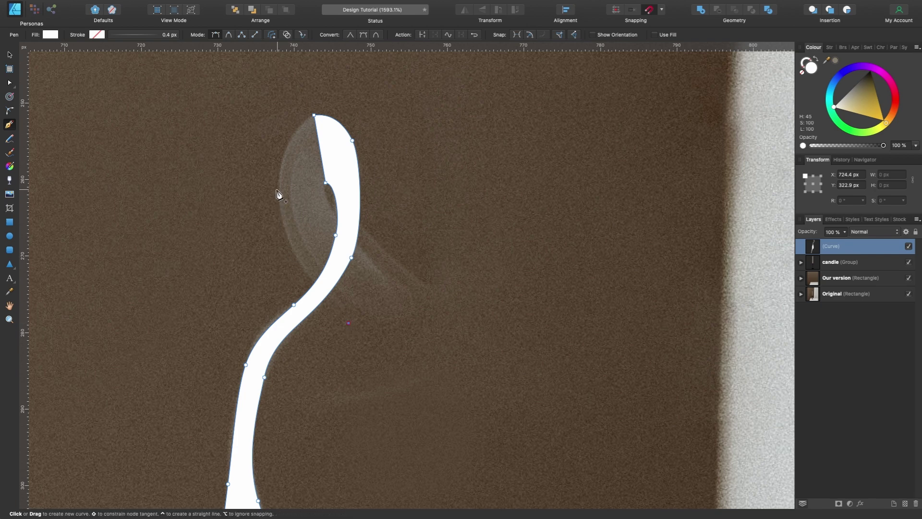
left_click_drag(279, 179, 288, 101)
scroll(301, 162, "up", 3)
scroll(317, 222, "up", 5)
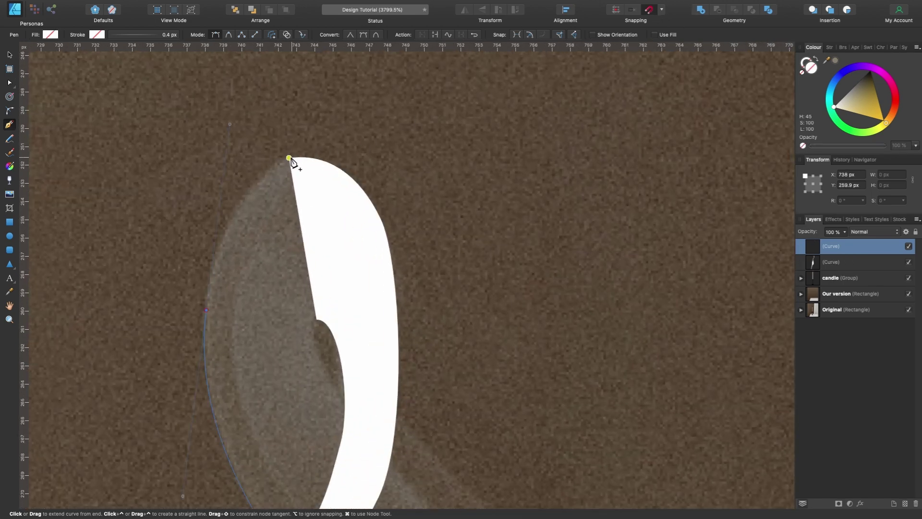
left_click_drag(289, 158, 341, 154)
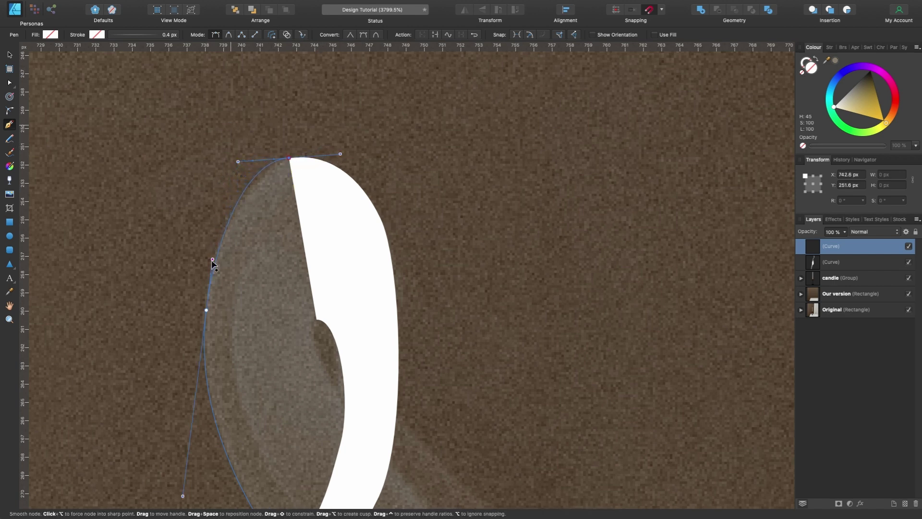
- Continue the new curve from the loop's tip down inside the white plume to the loop's inner notch
scroll(288, 168, "up", 5)
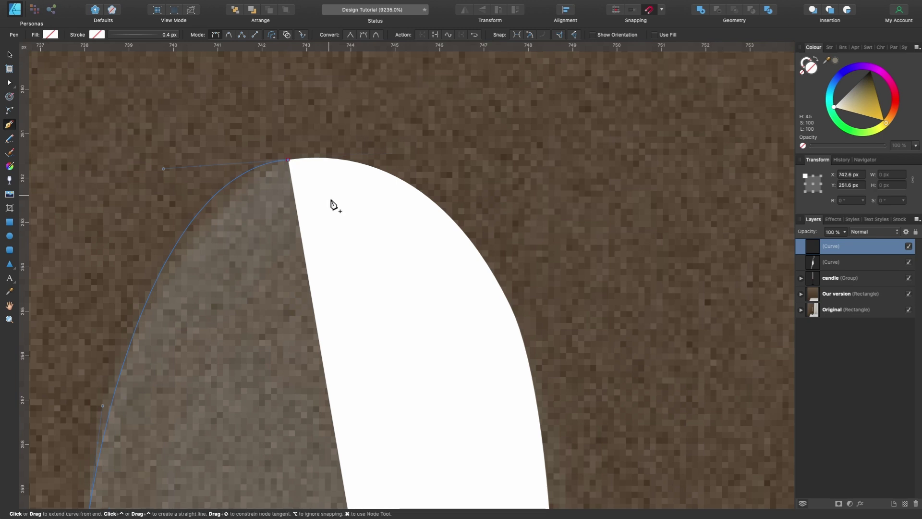
scroll(350, 226, "down", 3)
scroll(345, 262, "down", 2)
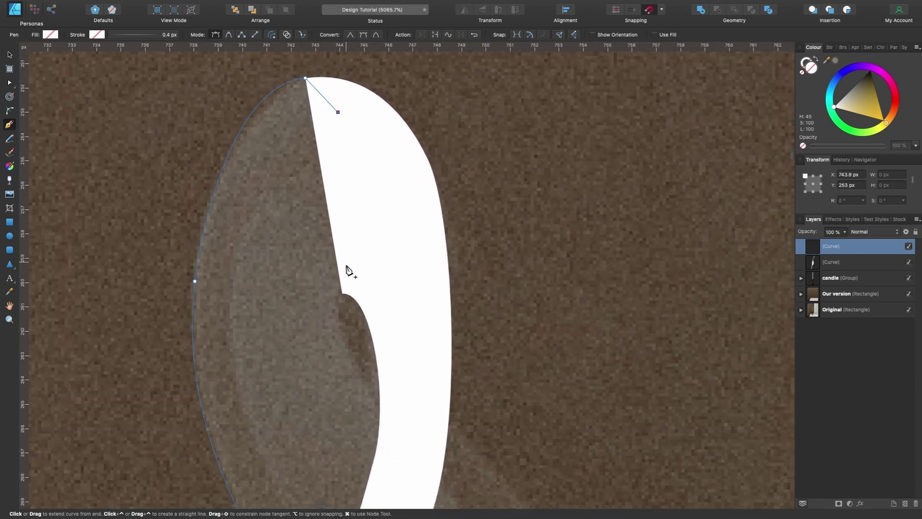
scroll(352, 235, "up", 3)
left_click(335, 251)
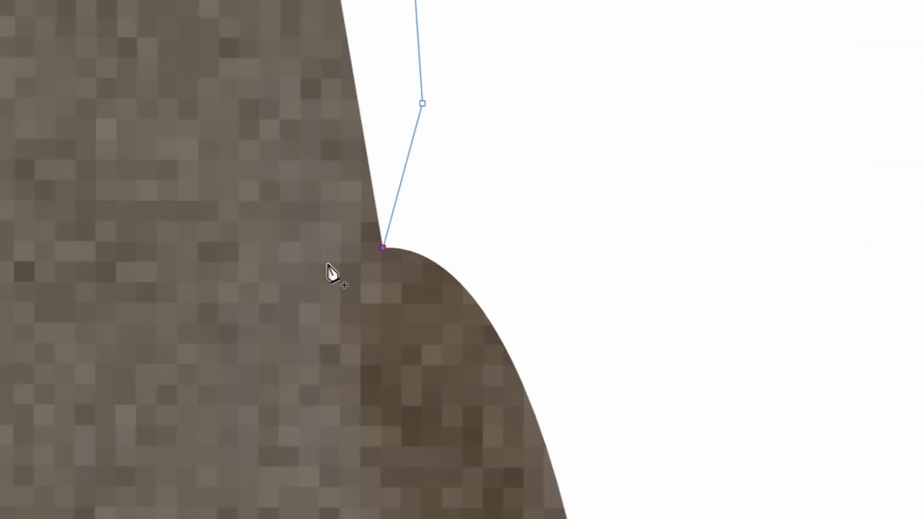
- Extend the curve from the inner notch diagonally down along the side wisp's upper edge and adjust its handles
left_click_drag(328, 295, 307, 338)
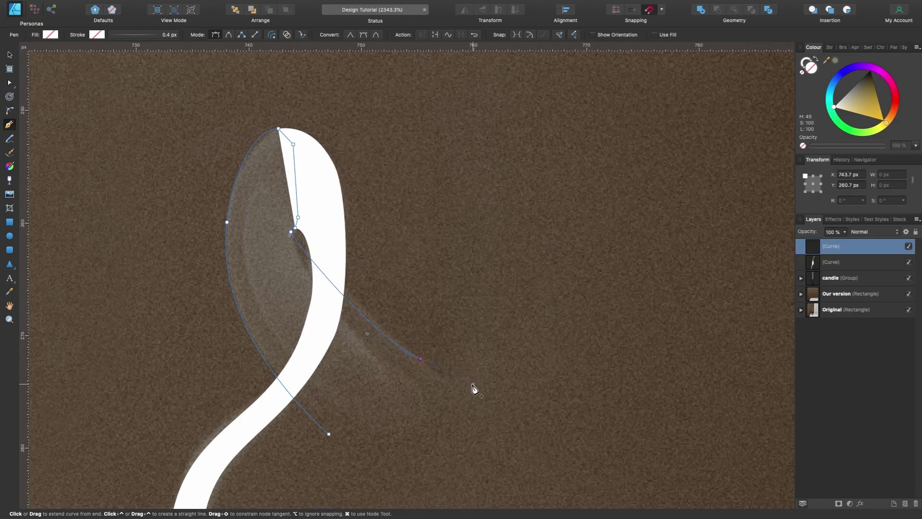
scroll(321, 228, "up", 5)
left_click_drag(229, 248, 229, 289)
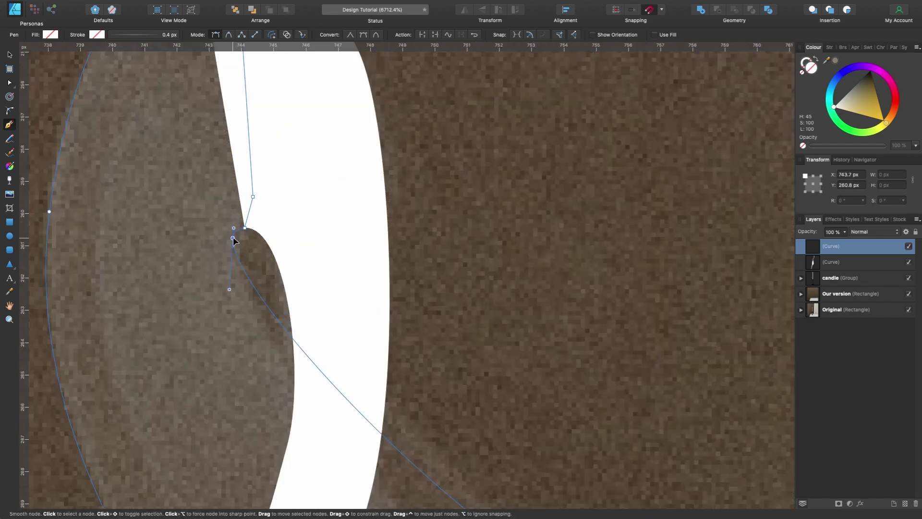
scroll(282, 243, "down", 4)
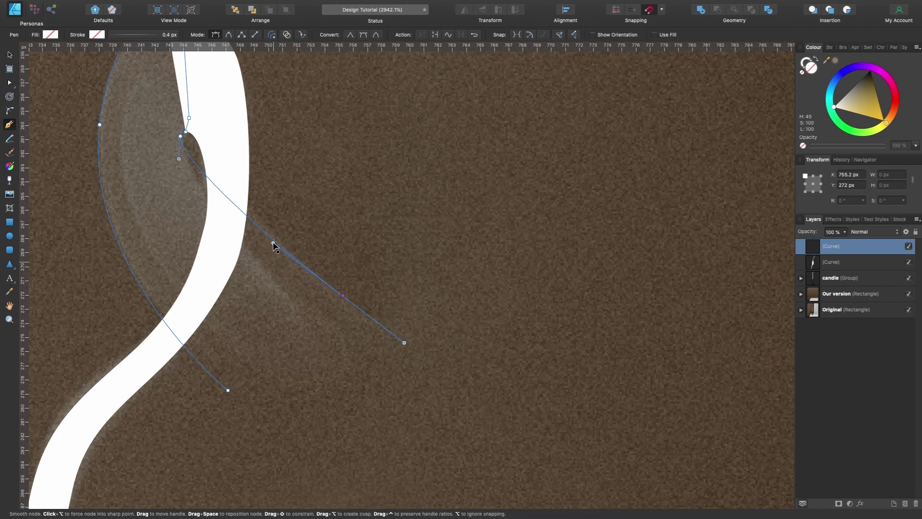
scroll(274, 246, "down", 3)
- Close the loop curve with a straight end across the wisp, refine its left-edge node, and fill it white
left_click(350, 270)
left_click(264, 357)
left_click(206, 294)
key("Delete")
left_click(115, 108, "super")
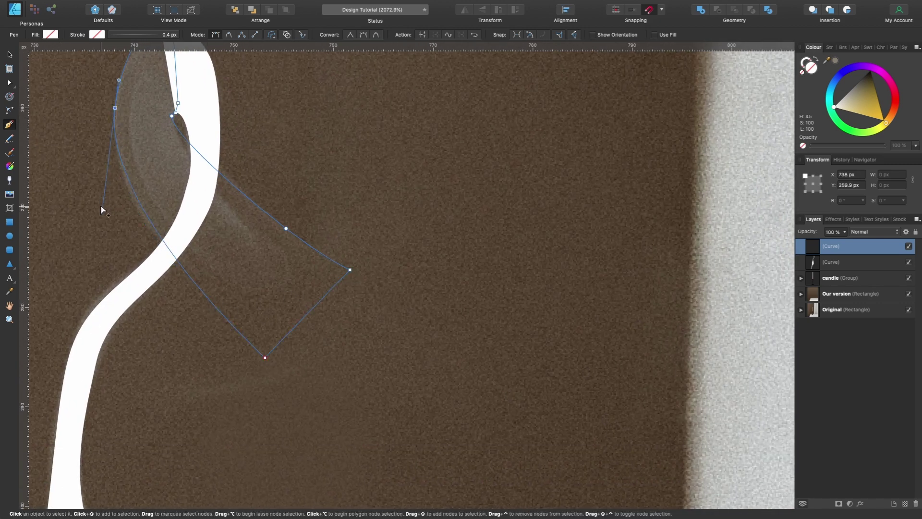
scroll(242, 316, "down", 3)
left_click(862, 104)
- Select both smoke curves and move them to X 746.6 px, clear of the photographed smoke
left_click(862, 262)
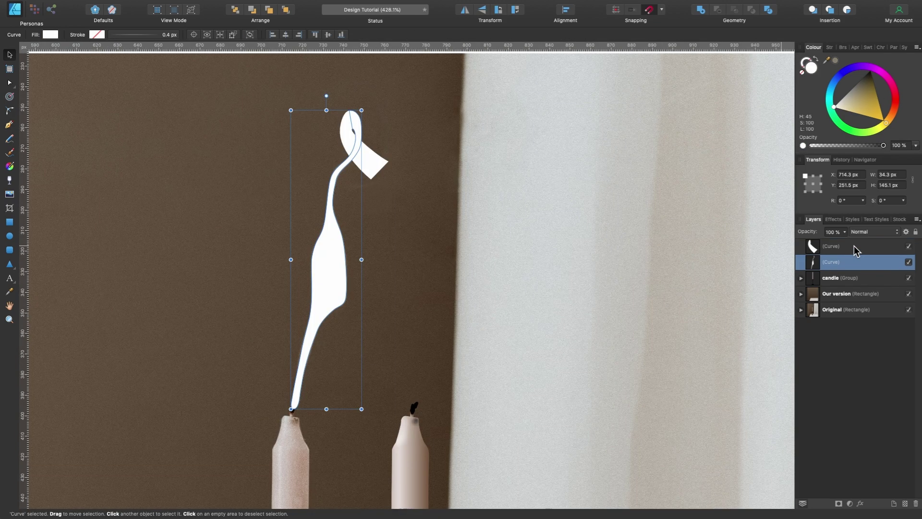
left_click(856, 250)
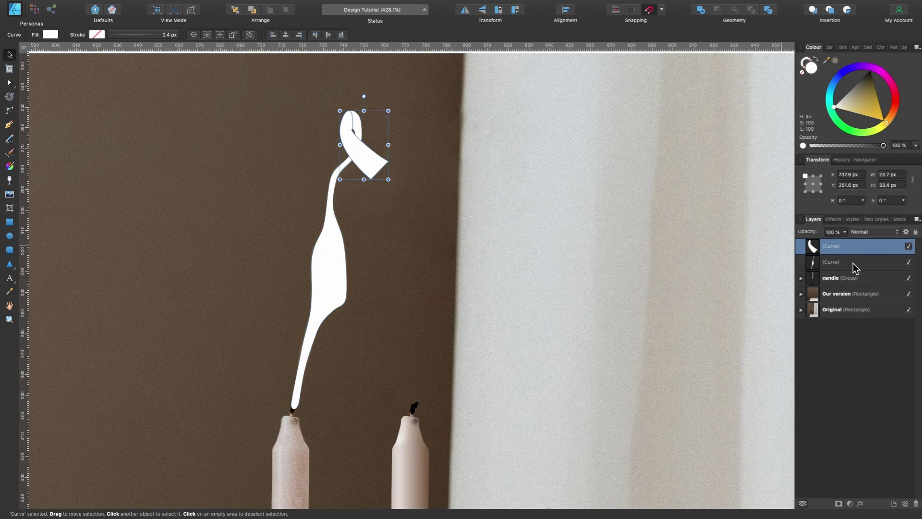
left_click(855, 261, "shift")
left_click_drag(315, 290, 384, 295)
scroll(396, 258, "up", 2)
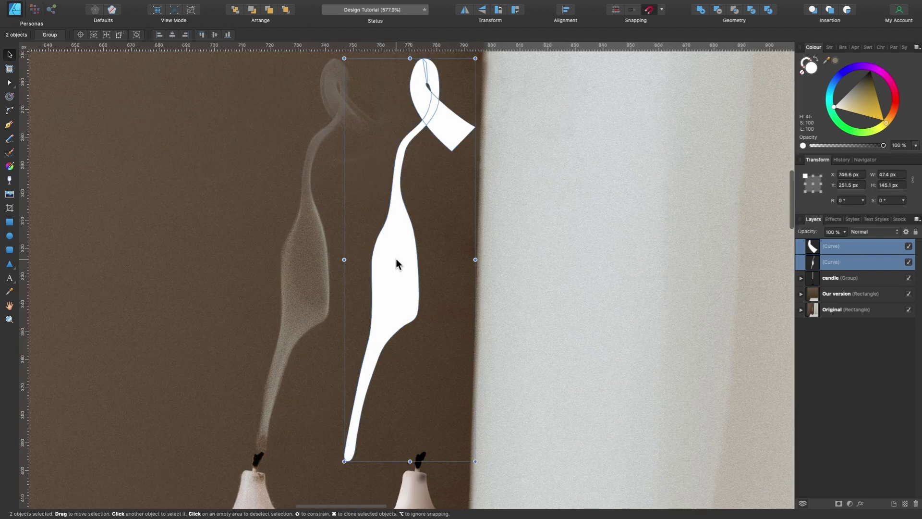
- Try a 35% fill opacity on the main smoke curve and restore it to 100%
left_click(396, 258)
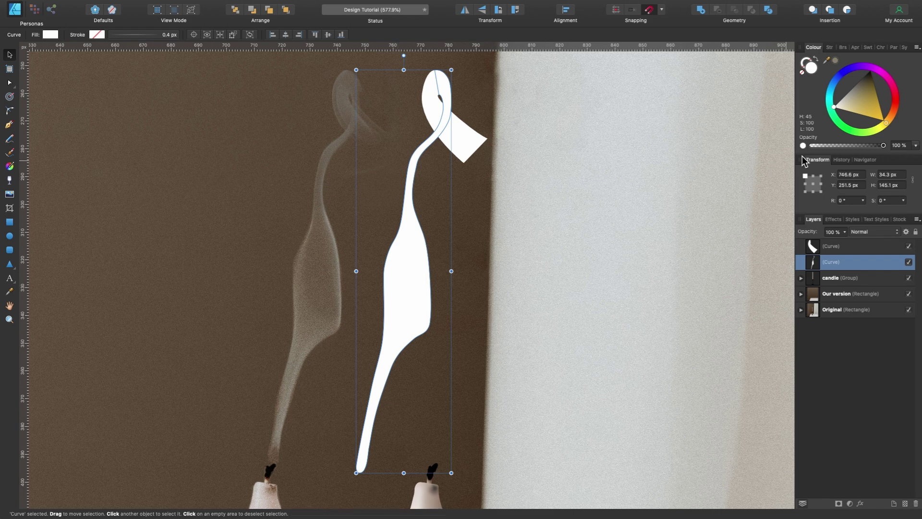
left_click_drag(883, 145, 836, 146)
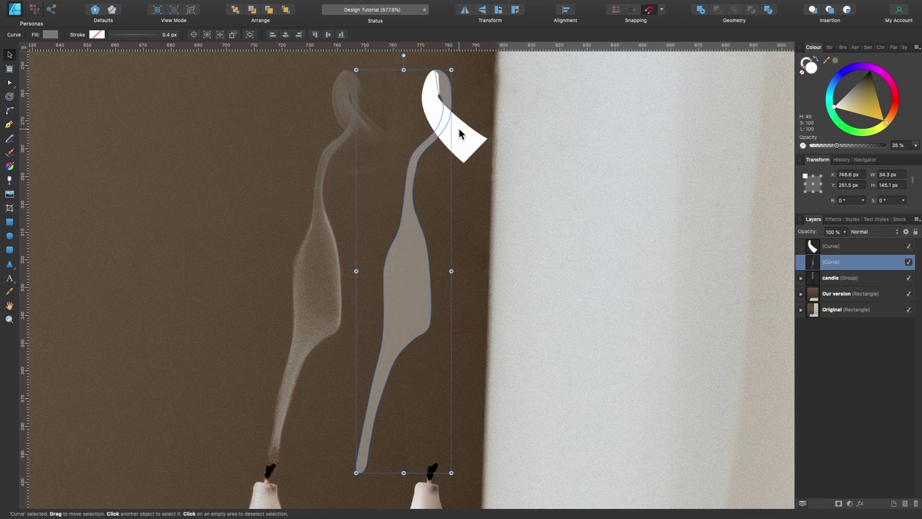
left_click_drag(848, 146, 920, 136)
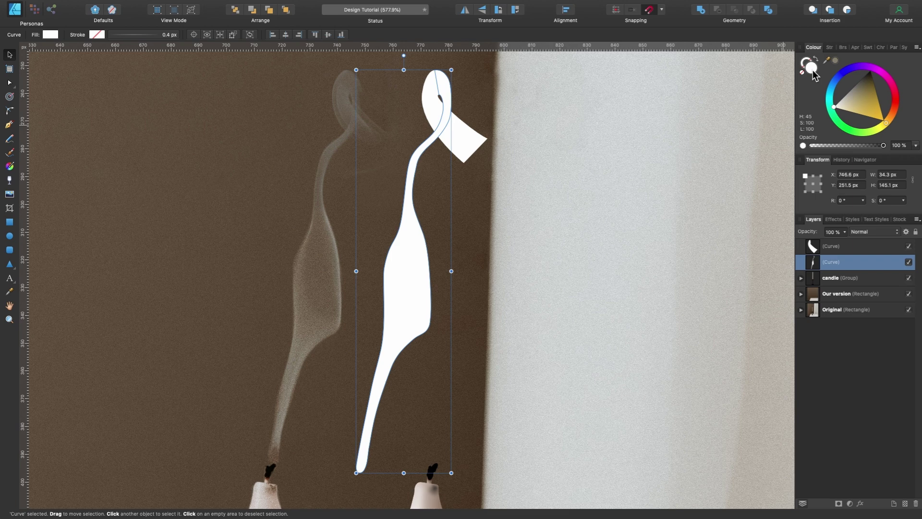
- Fill both drawn smoke curves with a grey-brown sampled from the photographed smoke's belly
left_click(854, 247, "shift")
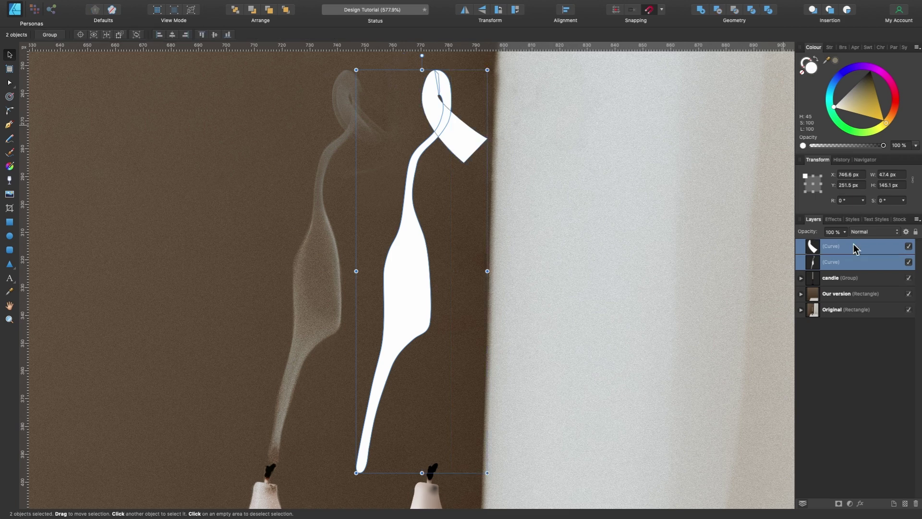
left_click_drag(829, 66, 299, 350)
left_click(836, 60)
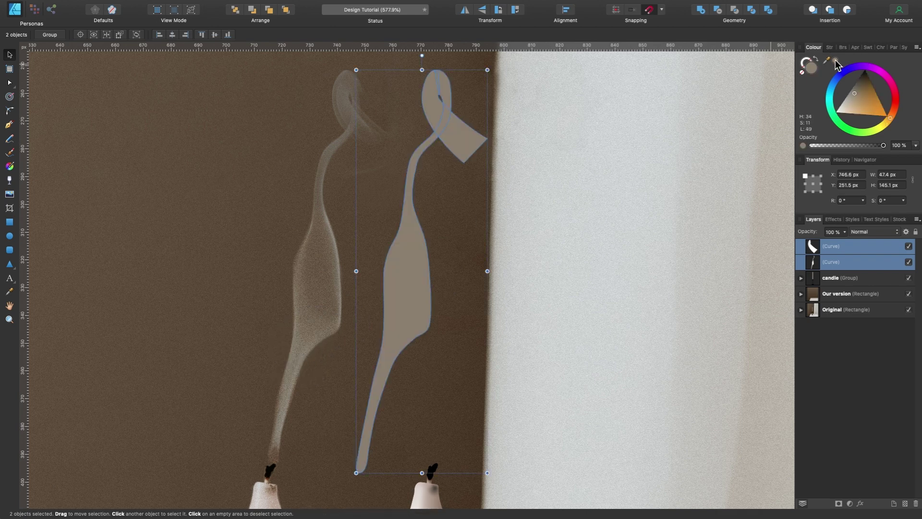
scroll(415, 182, "right", 2)
scroll(415, 181, "down", 1)
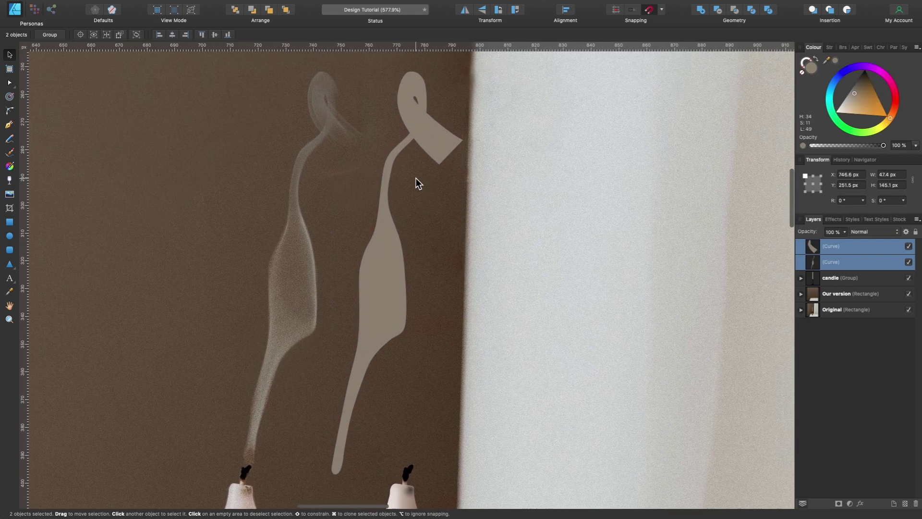
scroll(393, 287, "up", 2)
scroll(393, 287, "right", 1)
- Draw a closed teardrop shape with the Pencil tool over the inner area of the photographed smoke's belly
left_click(393, 285)
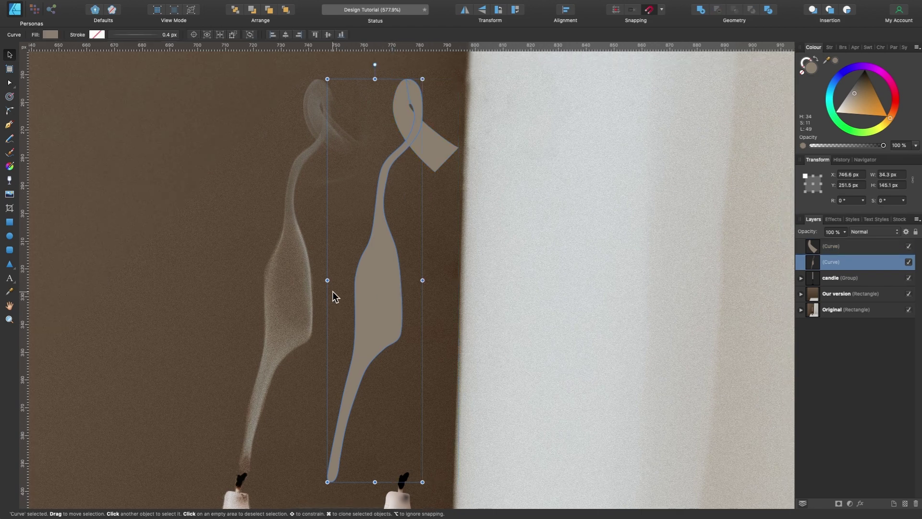
scroll(305, 287, "up", 2)
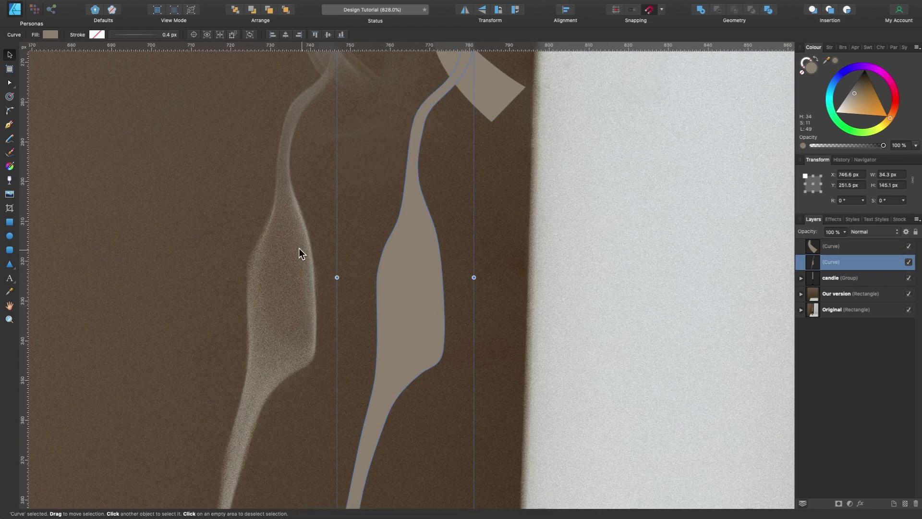
left_click(10, 140)
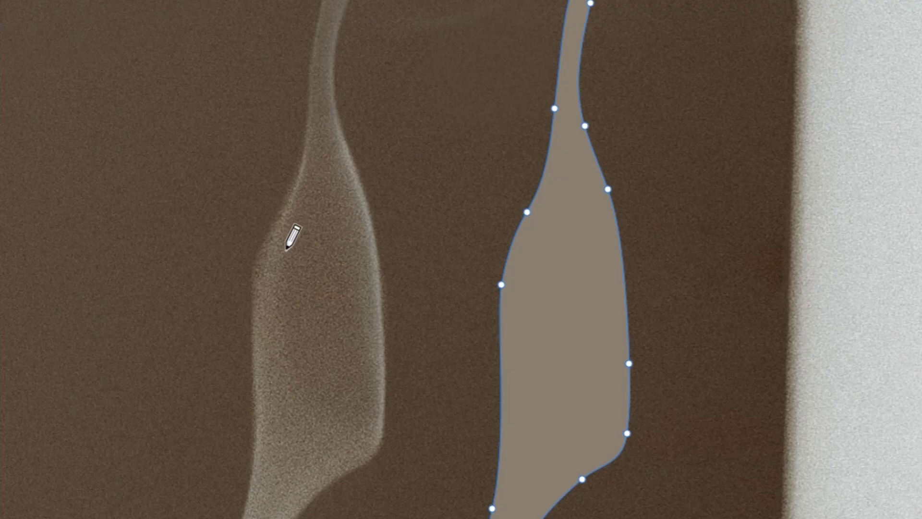
mouse_move(327, 112)
left_mouse_down()
mouse_move(294, 217)
mouse_move(290, 351)
mouse_move(352, 412)
mouse_move(373, 329)
mouse_move(367, 238)
mouse_move(348, 182)
left_mouse_up()
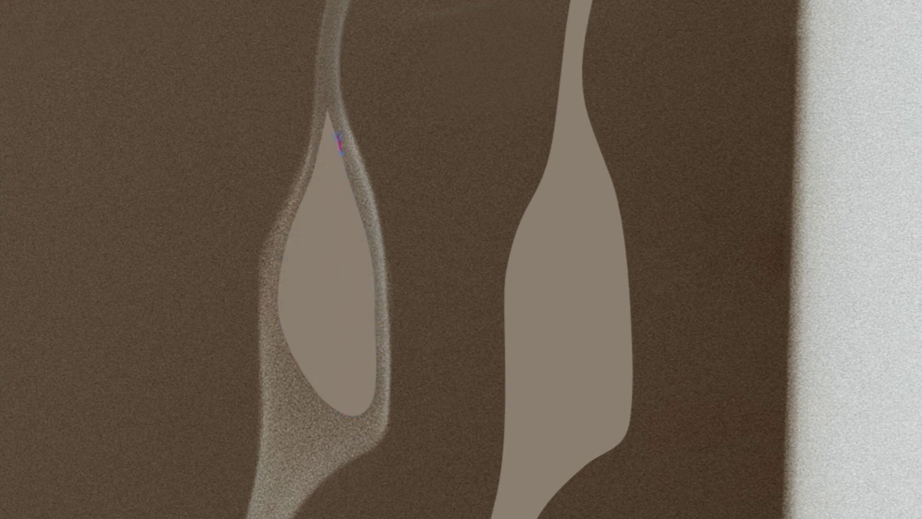
left_click_drag(332, 111, 330, 111)
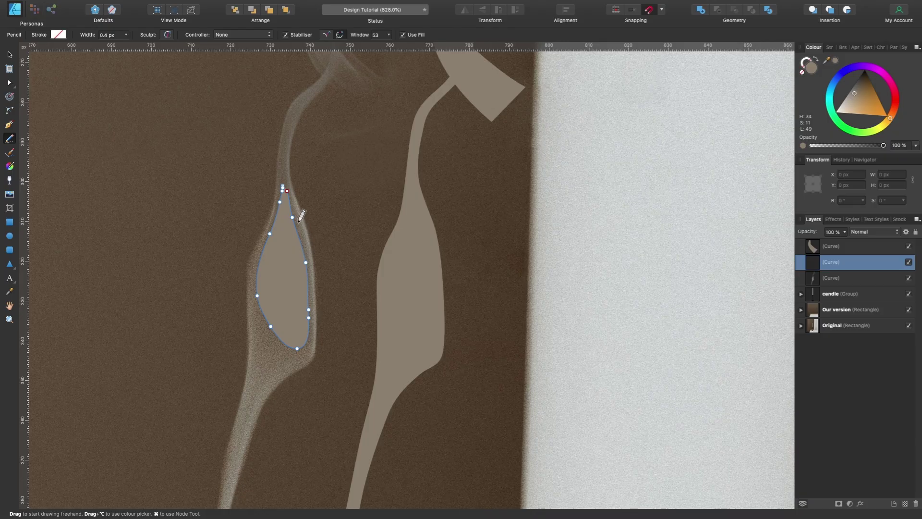
- Clean up the teardrop curve's pointed upper tip by selecting its surplus nodes and breaking or removing them
scroll(314, 265, "up", 3)
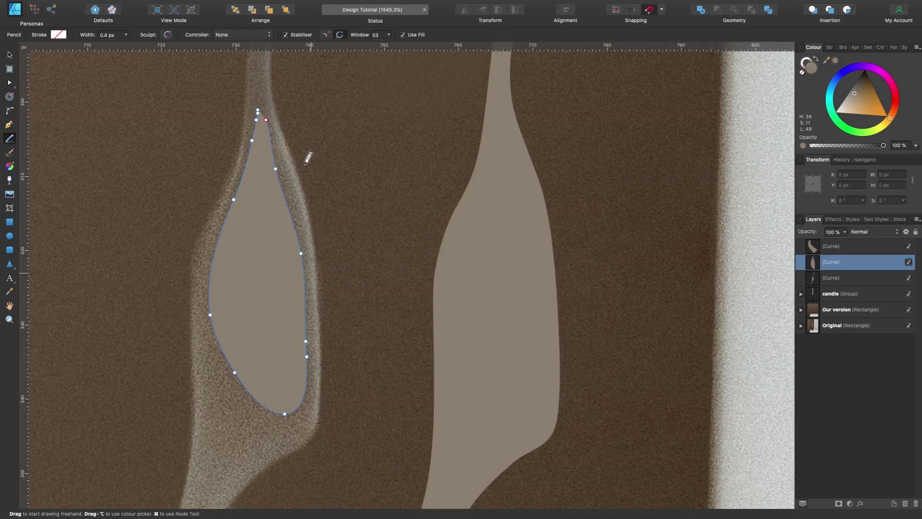
scroll(273, 117, "up", 5)
key("a")
left_click_drag(232, 71, 267, 112)
left_click(305, 35)
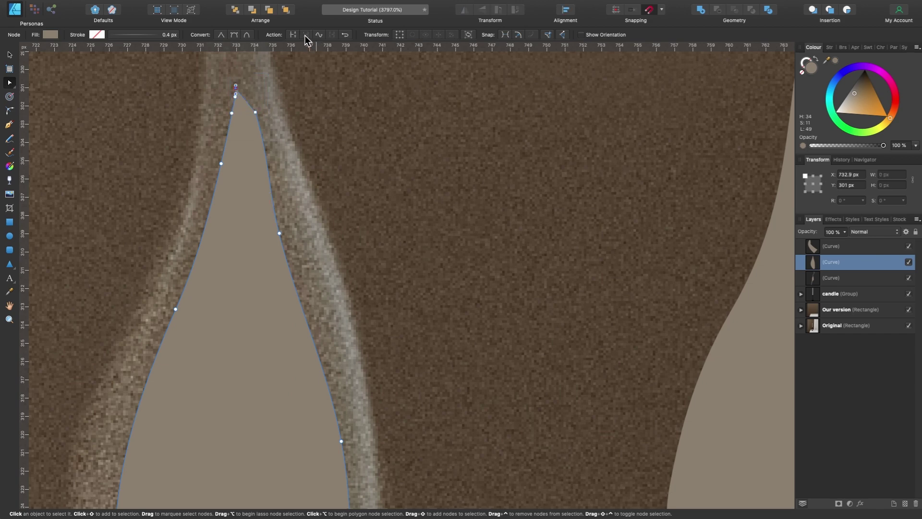
- Fill the teardrop shape dark grey and move it onto the drawn smoke's belly, at X 758.8 px
scroll(316, 183, "down", 5)
left_click_drag(865, 95, 856, 84)
key("v")
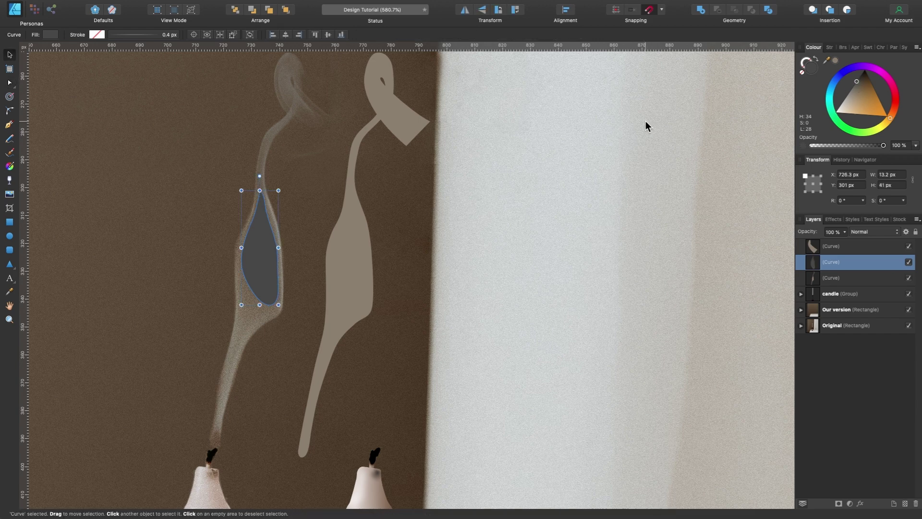
left_click_drag(261, 248, 352, 257)
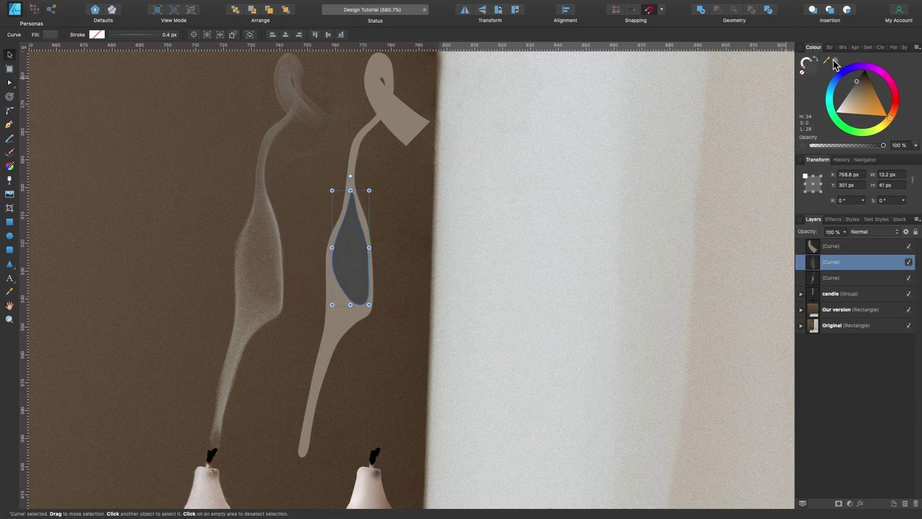
- Fill the teardrop with brown sampled from the photographed smoke's centre and darken it to H 32, S 14, L 34
left_click_drag(829, 64, 264, 247)
left_click(836, 61)
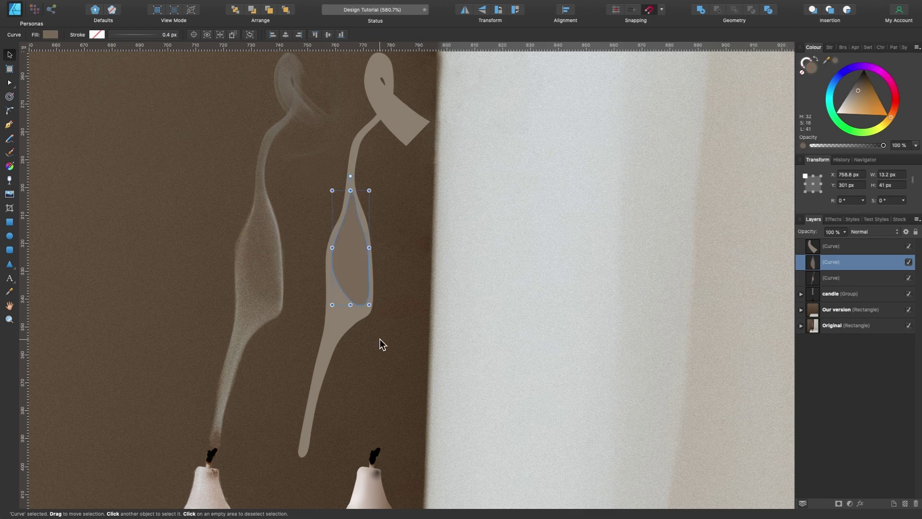
scroll(380, 338, "up", 2)
scroll(379, 338, "right", 2)
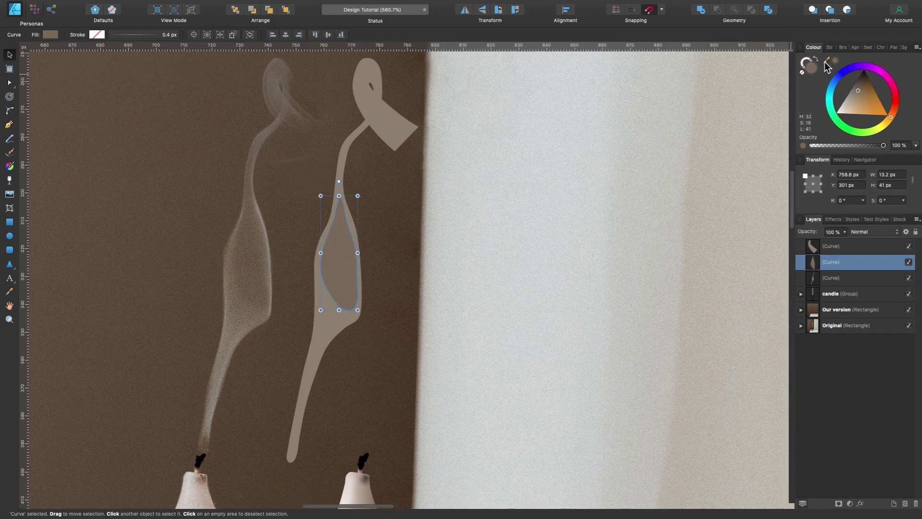
left_click_drag(856, 90, 858, 87)
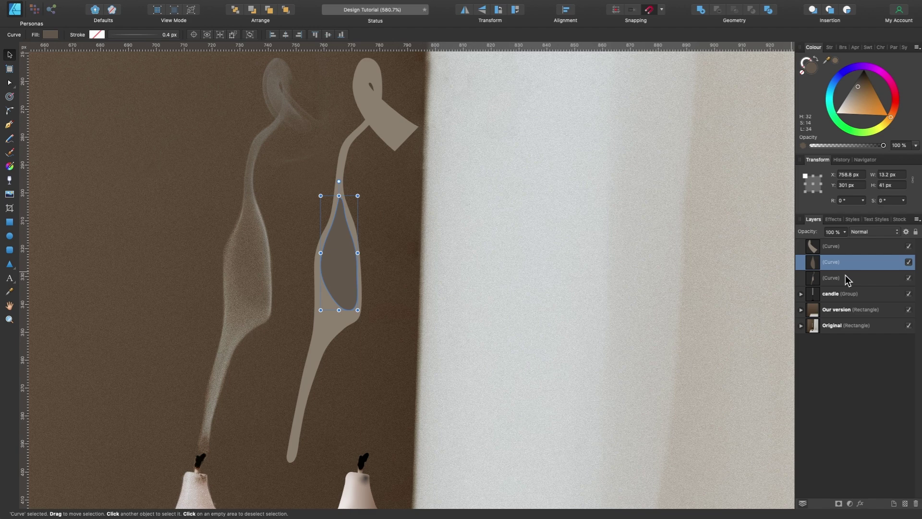
- Apply a 1.9 px Gaussian Blur to the teardrop and darken its fill to H 32, S 22, L 27
left_click(860, 504)
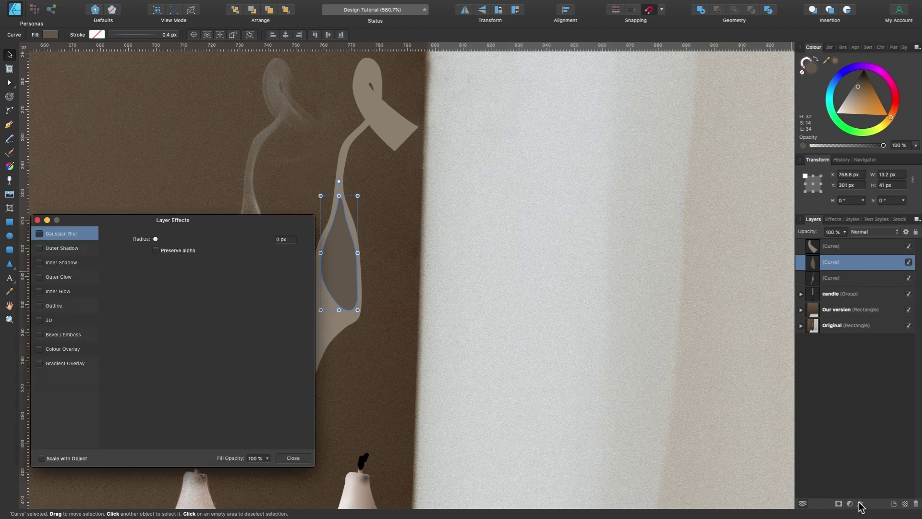
left_click_drag(155, 239, 168, 239)
left_click_drag(185, 237, 617, 138)
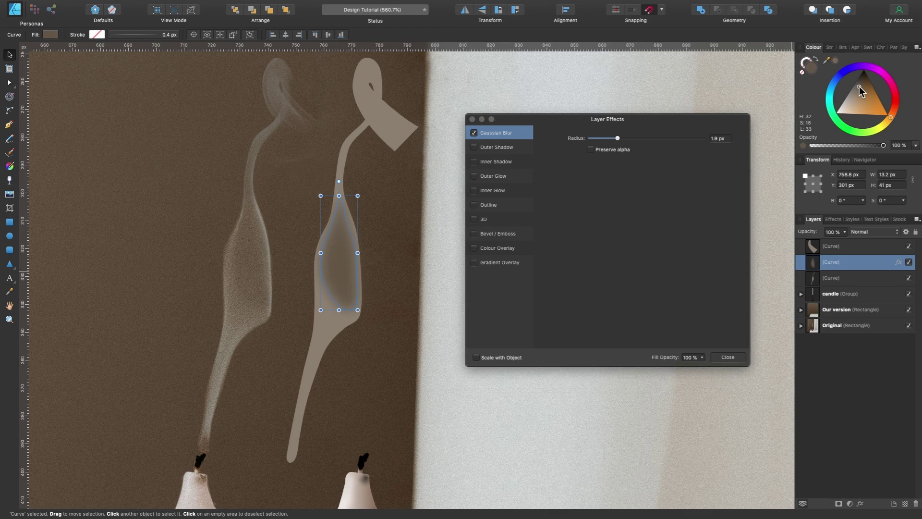
left_click_drag(858, 87, 860, 85)
left_click(727, 356)
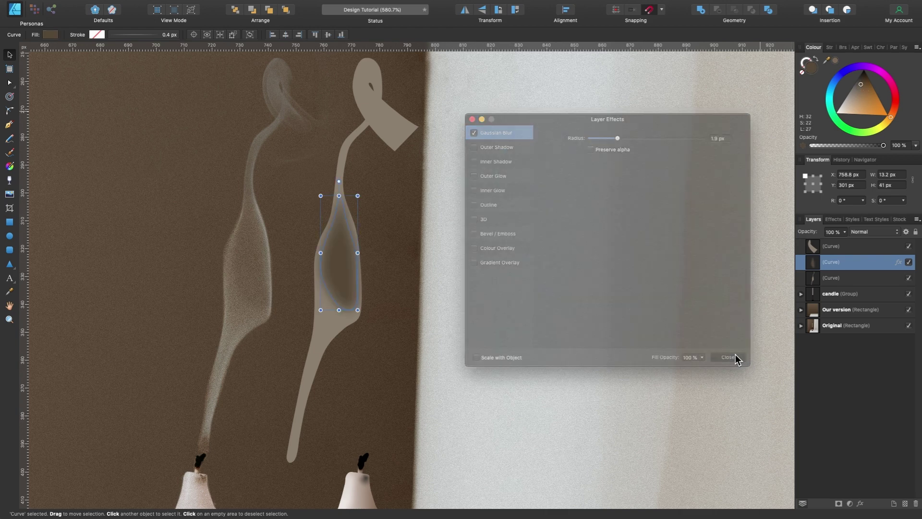
- Compare the blurred interior of the drawn smoke with the photographed smoke, from afar and close up
scroll(495, 289, "down", 6)
scroll(494, 287, "left", 2)
scroll(493, 287, "up", 1)
scroll(494, 287, "right", 1)
scroll(494, 287, "left", 1)
scroll(494, 288, "up", 1)
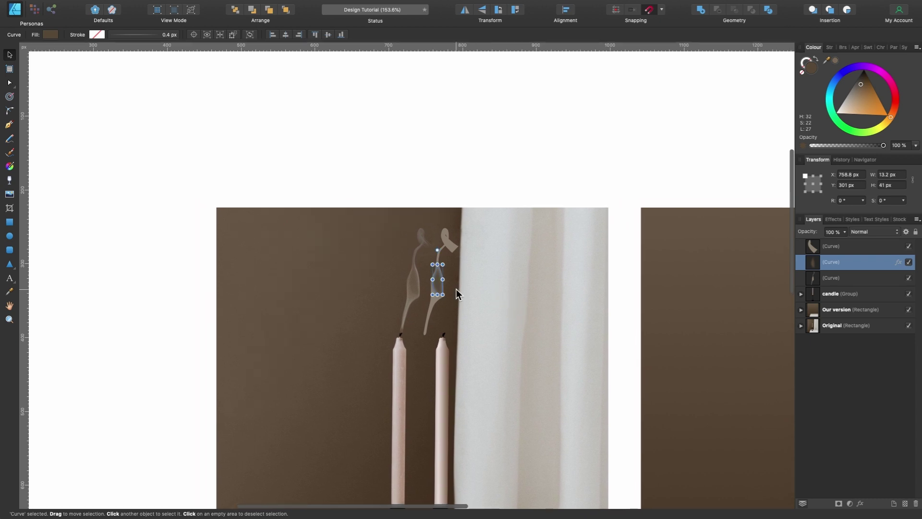
scroll(456, 289, "up", 8)
scroll(456, 289, "up", 2)
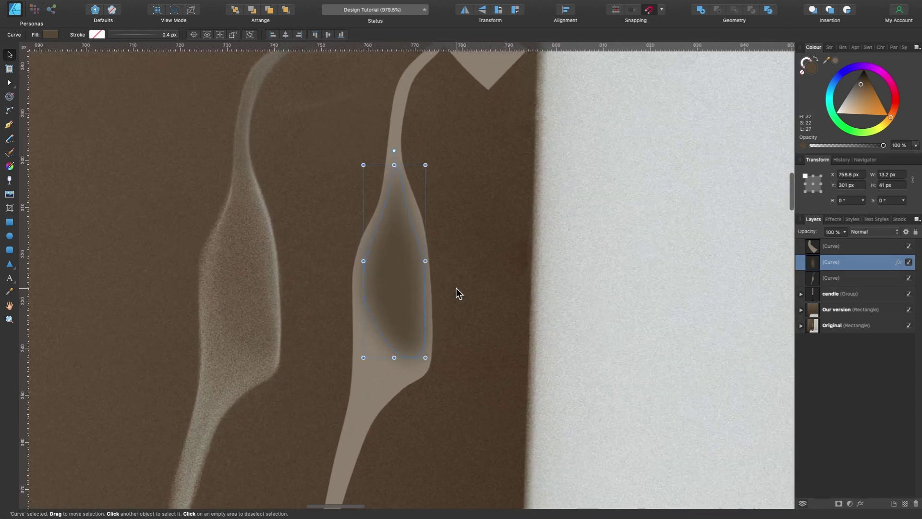
- Adjust the blurred teardrop's side and tip nodes, extending it up the smoke's neck to about 13.7 × 46.4 px
key("a")
left_click(426, 323)
scroll(423, 324, "down", 2)
scroll(416, 332, "up", 3)
scroll(407, 249, "up", 3)
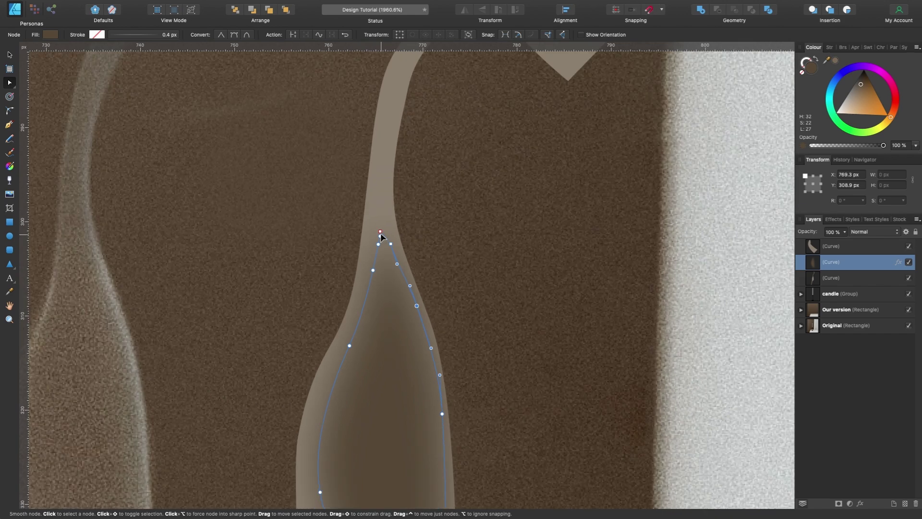
left_click(381, 240)
scroll(380, 243, "up", 3)
left_click(377, 255)
scroll(396, 231, "down", 6)
key("v")
scroll(409, 247, "up", 4)
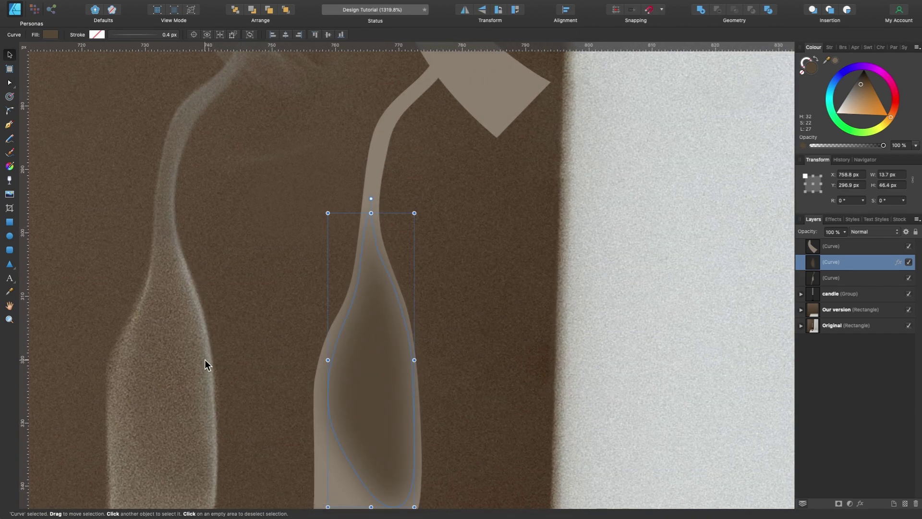
- Draw a closed crescent with the Pencil tool along the outer right edge of the smoke's belly and fill it white
scroll(205, 365, "down", 3)
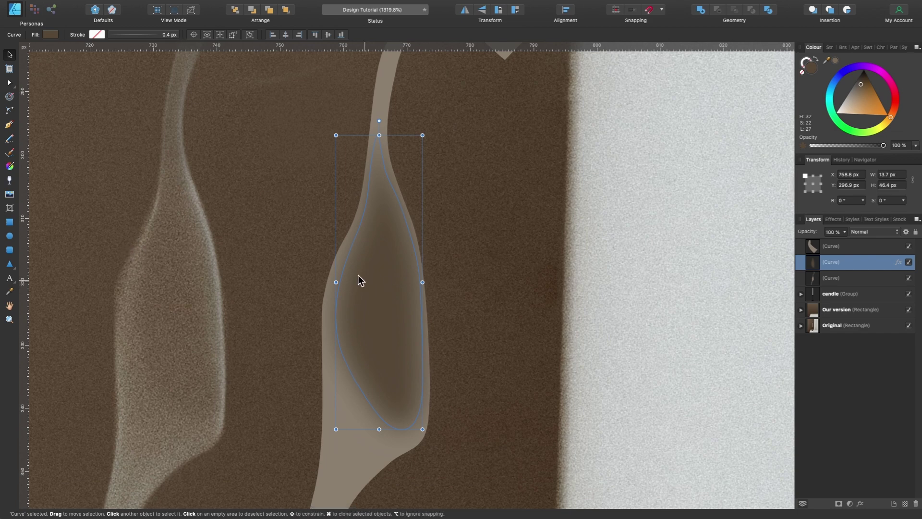
left_click(9, 139)
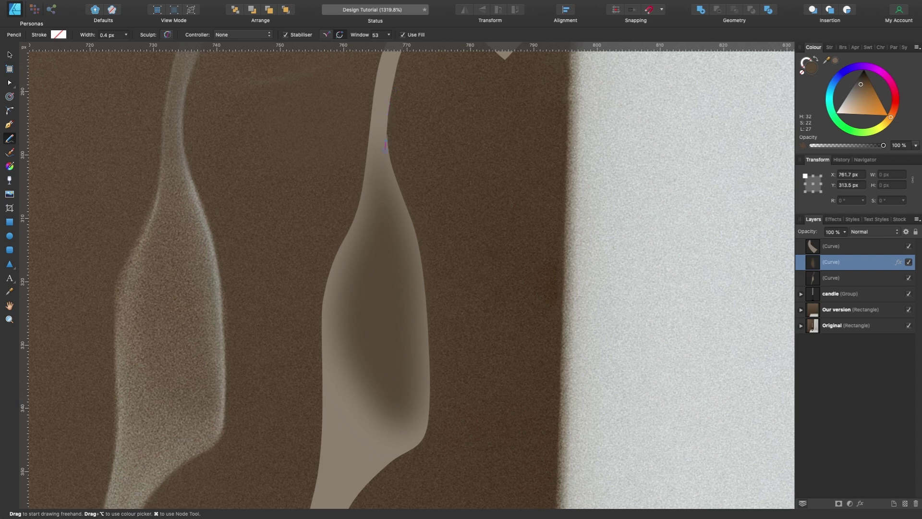
left_click_drag(404, 206, 419, 259)
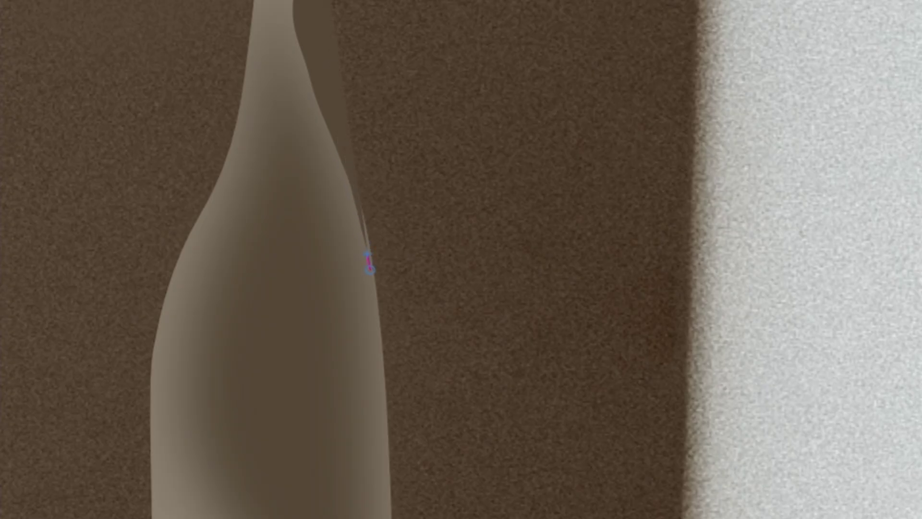
mouse_move(374, 305)
left_mouse_down()
mouse_move(422, 298)
mouse_move(424, 432)
mouse_move(422, 148)
left_mouse_up()
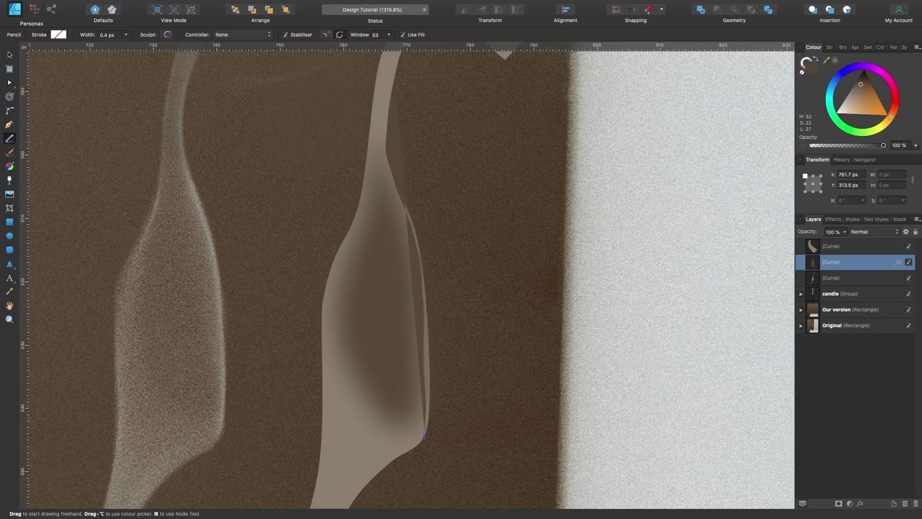
left_click_drag(440, 219, 404, 98)
key("a")
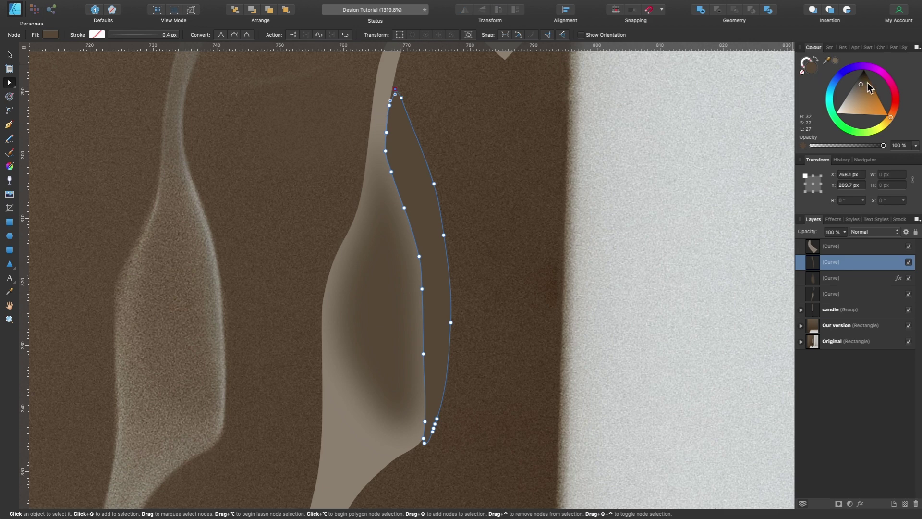
left_click_drag(850, 108, 814, 127)
scroll(373, 289, "up", 1)
scroll(373, 289, "right", 1)
left_click(368, 295)
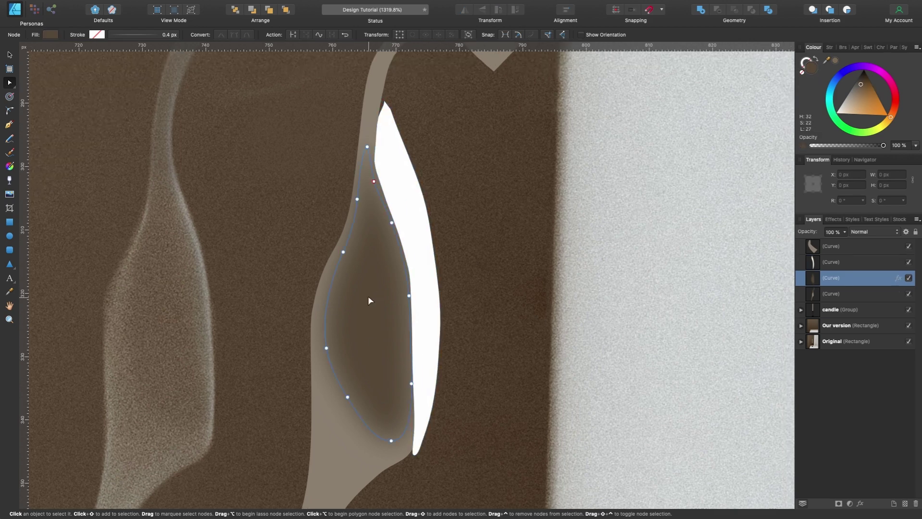
left_click(417, 238)
left_click(385, 287)
left_click(865, 266, "shift")
left_click(857, 282)
left_click(852, 268)
- Rename the main smoke curve's layer as Big Smoke
left_click(841, 295)
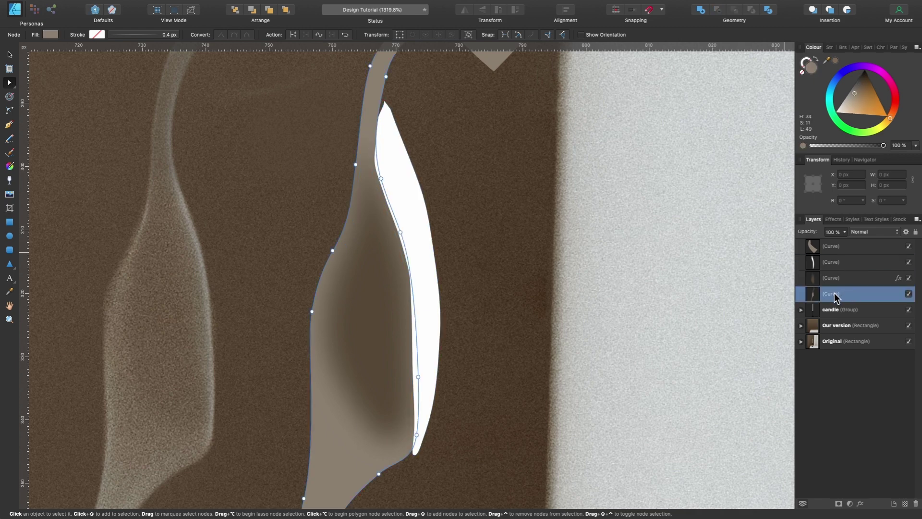
left_click(835, 293)
scroll(628, 312, "down", 5)
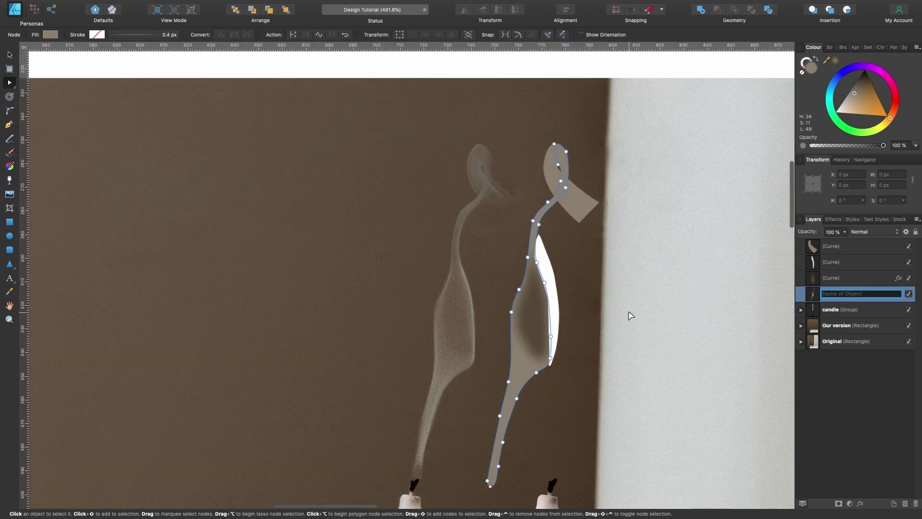
scroll(628, 313, "up", 2)
type("Big ")
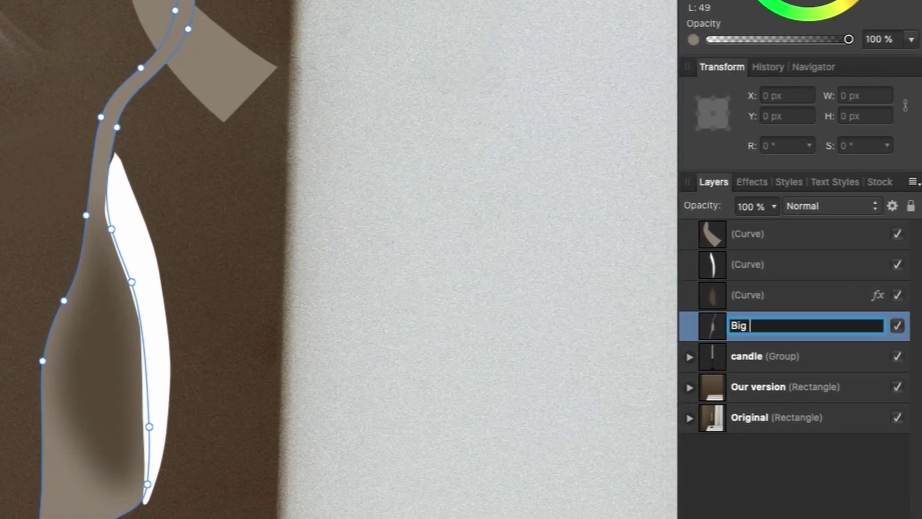
type("Smoke")
key("Return")
- Nest the white crescent and the blurred teardrop inside the Big Smoke curve so its outline clips them
left_click(796, 266)
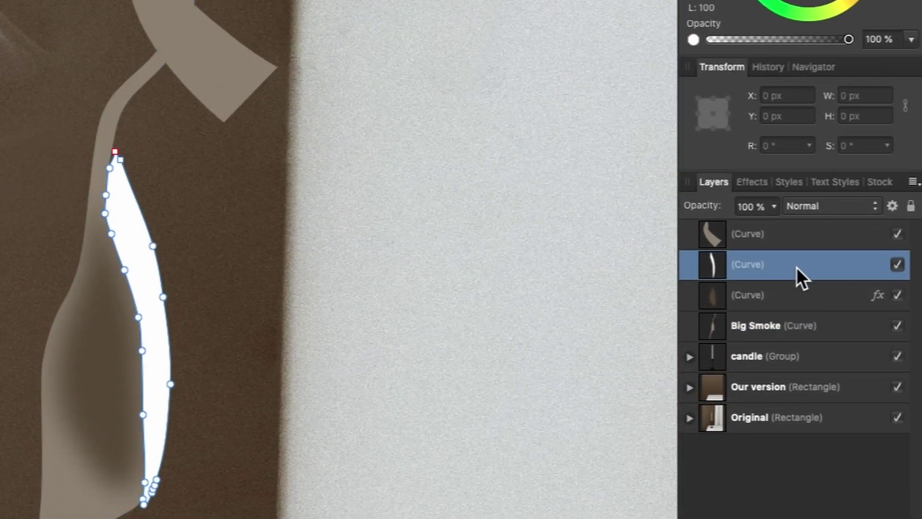
left_click(792, 288, "shift")
left_click_drag(779, 289, 817, 324)
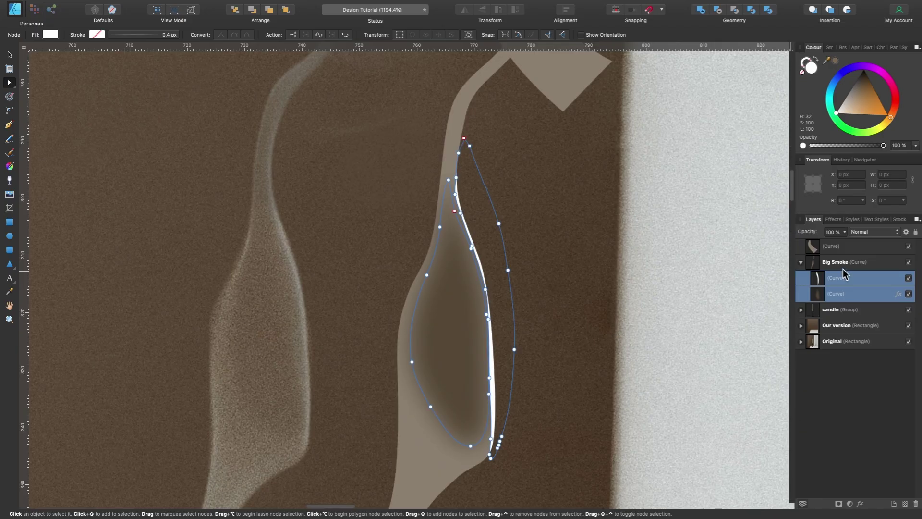
- Apply a Gaussian blur of 0.3 px to the white crescent nested along the smoke belly's right edge
left_click(844, 274)
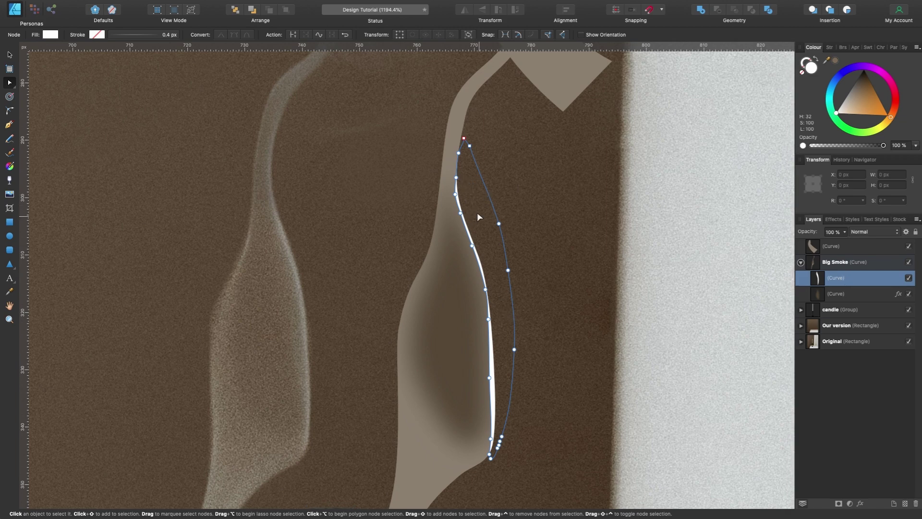
left_click(861, 503)
left_click_drag(560, 119, 195, 164)
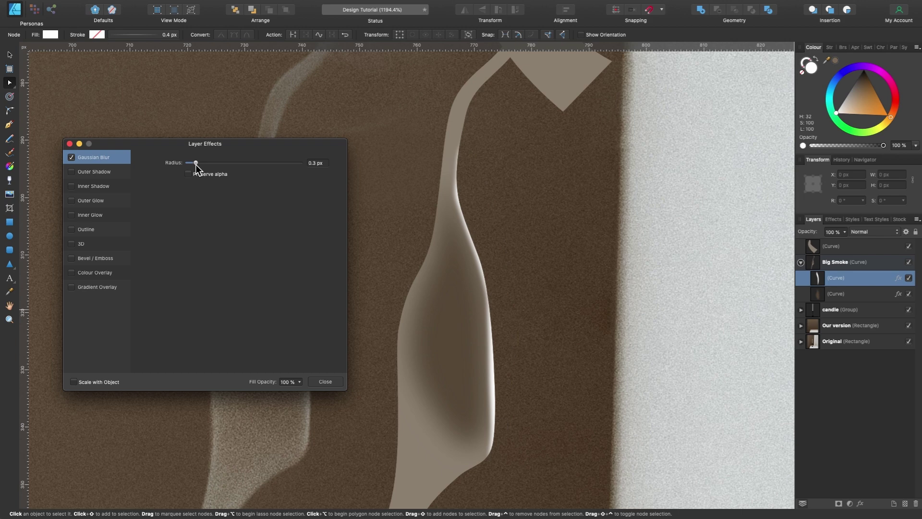
left_click(325, 381)
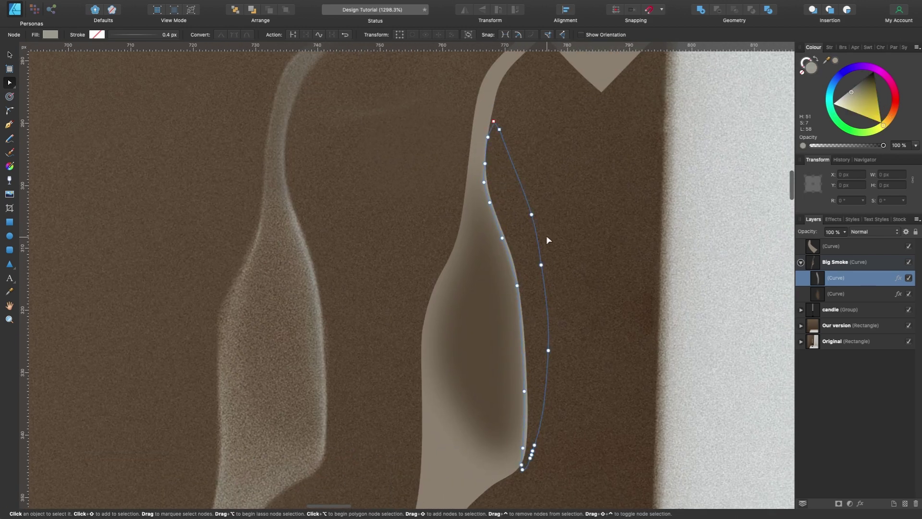
- Add a blurred grey highlight shape along the left side of the smoke's upper neck bend and adjust its nodes
left_click(10, 55)
left_click_drag(523, 240, 412, 236)
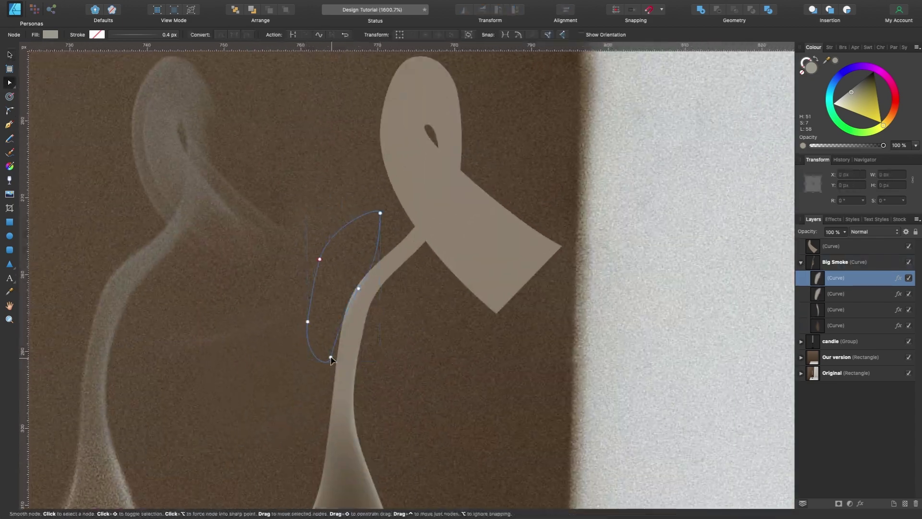
left_click_drag(330, 358, 335, 370)
left_click_drag(347, 231, 362, 263)
scroll(325, 309, "down", 3)
left_click_drag(313, 325, 325, 335)
scroll(459, 249, "down", 8)
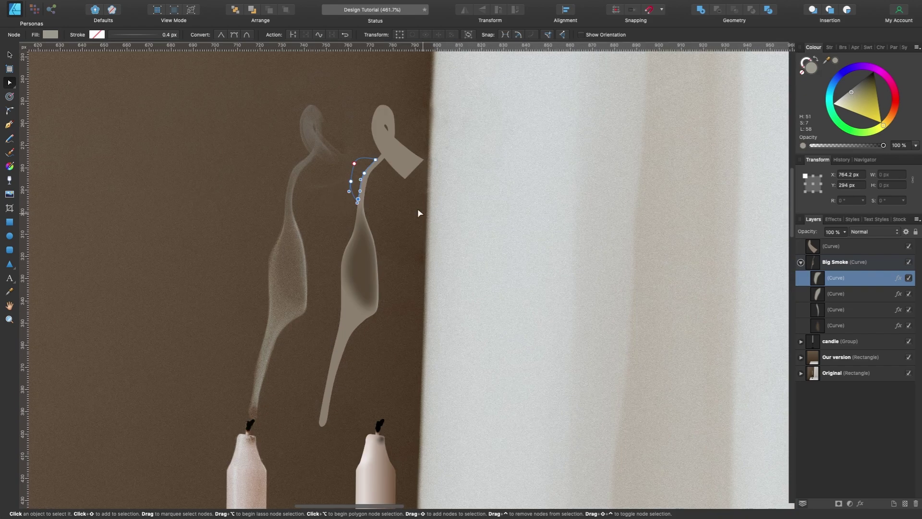
- Collapse the Big Smoke layer and apply a Gaussian blur of 0.1 px to the whole curve
left_click(852, 264)
left_click(801, 261)
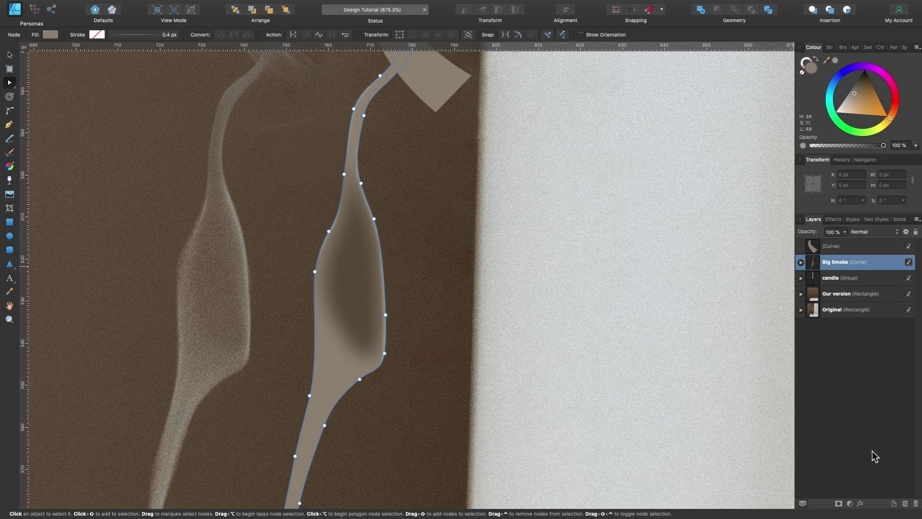
left_click(860, 504)
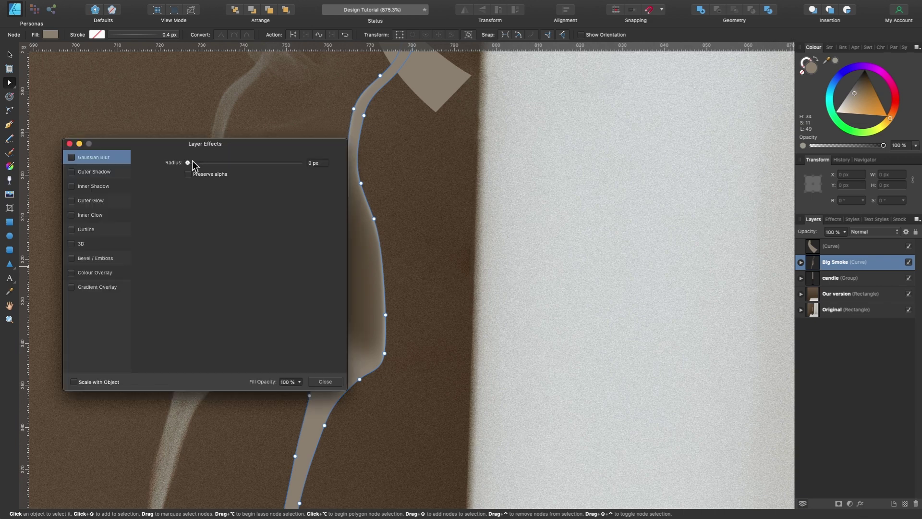
scroll(431, 155, "down", 3)
scroll(432, 155, "up", 1)
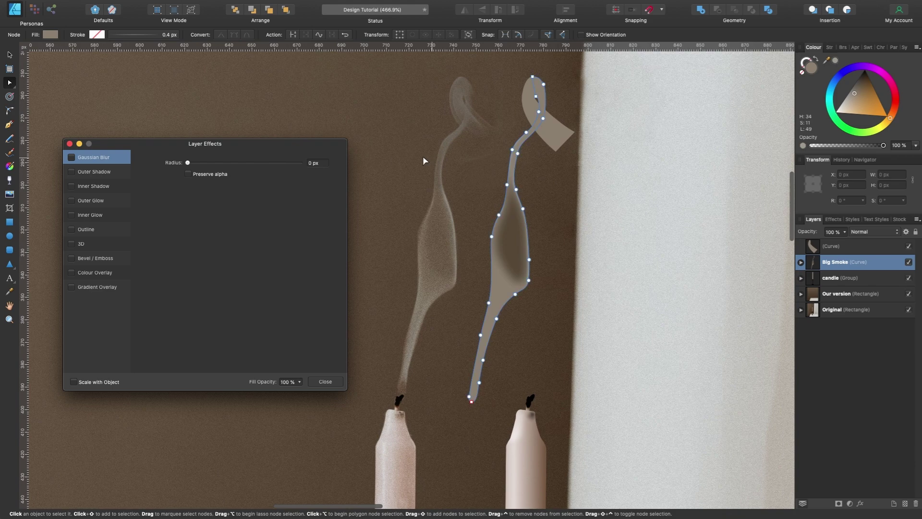
left_click_drag(188, 162, 189, 161)
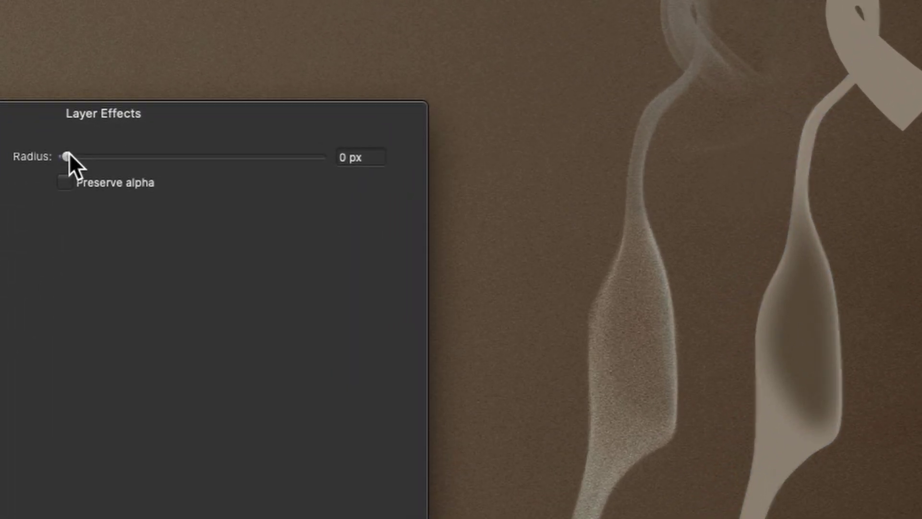
left_click_drag(68, 153, 72, 155)
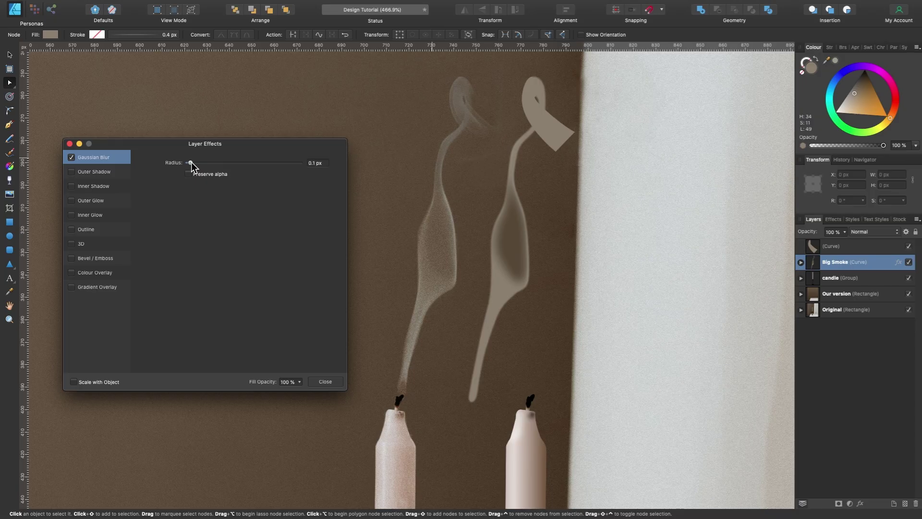
left_click(321, 382)
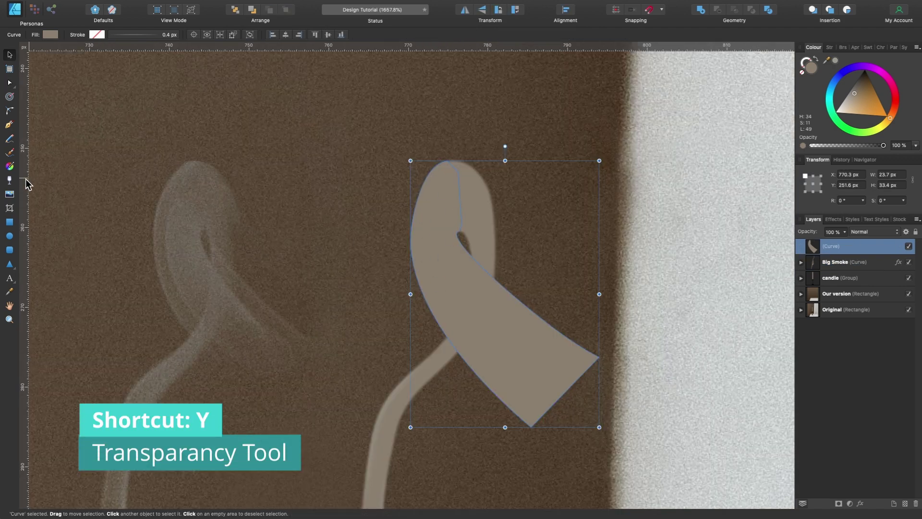
- Fade the smoke's tail curve with a linear transparency gradient from 100 % opacity at the loop to 0 % near its square end
left_click(9, 180)
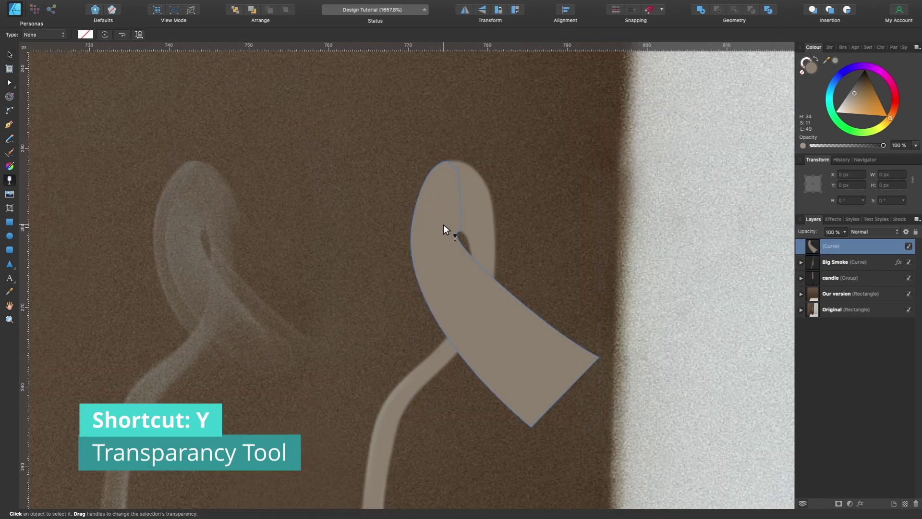
mouse_move(443, 225)
left_mouse_down()
mouse_move(486, 319)
mouse_move(568, 390)
mouse_move(447, 239)
left_mouse_up()
left_click_drag(568, 390, 559, 373)
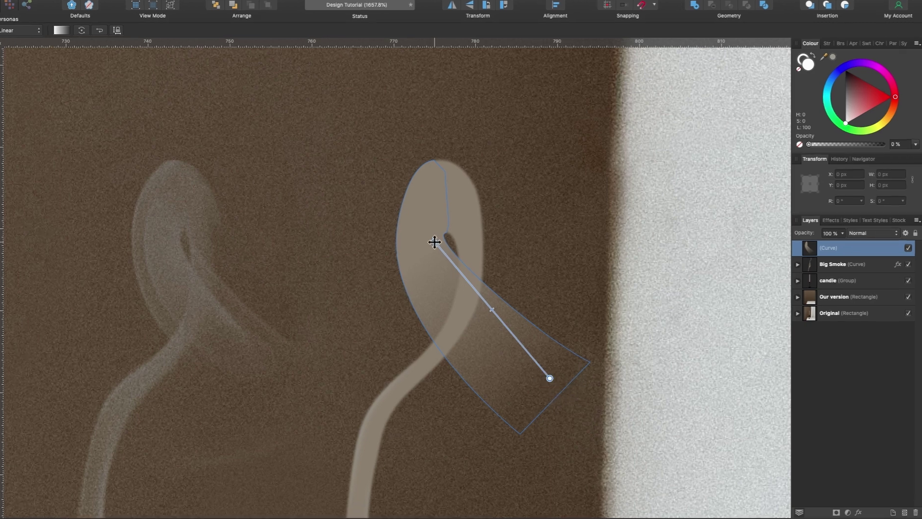
left_click(441, 241)
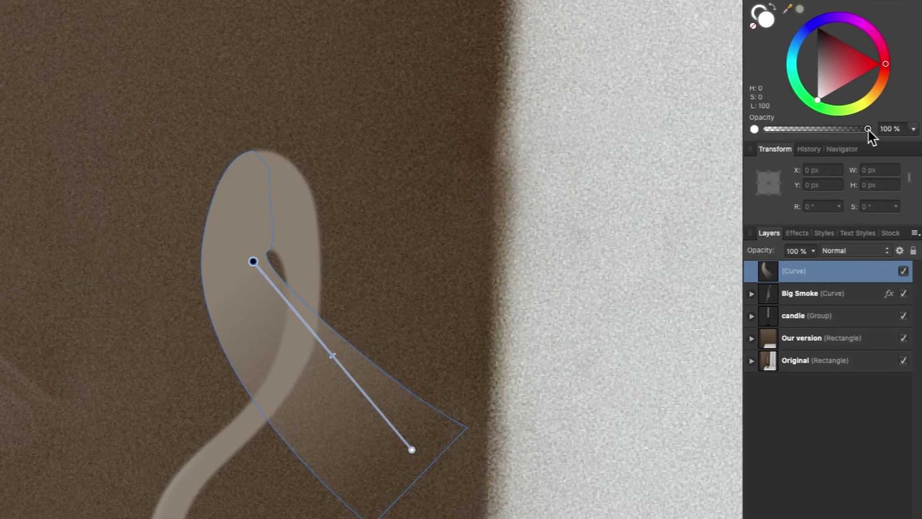
left_click(411, 450)
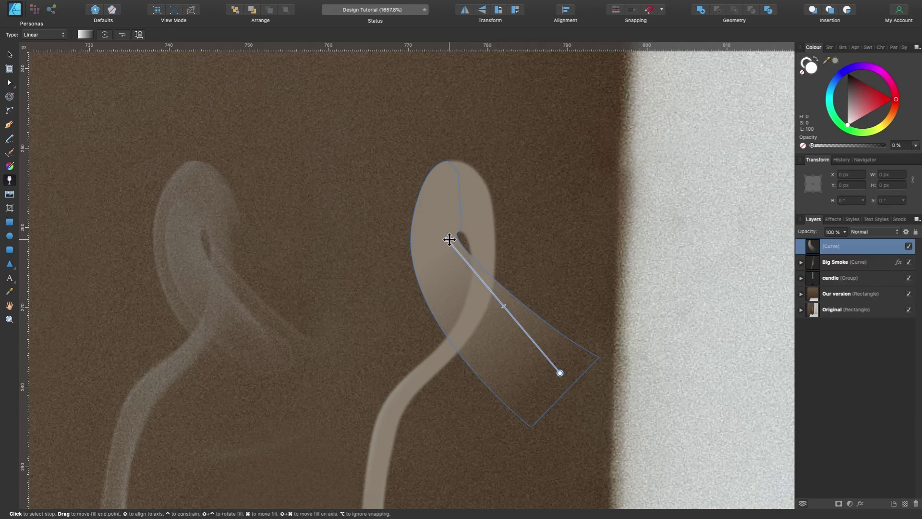
- Duplicate the tail curve, contour the copy inward with a radius of -1.9 px and bake its appearance
left_click(10, 55)
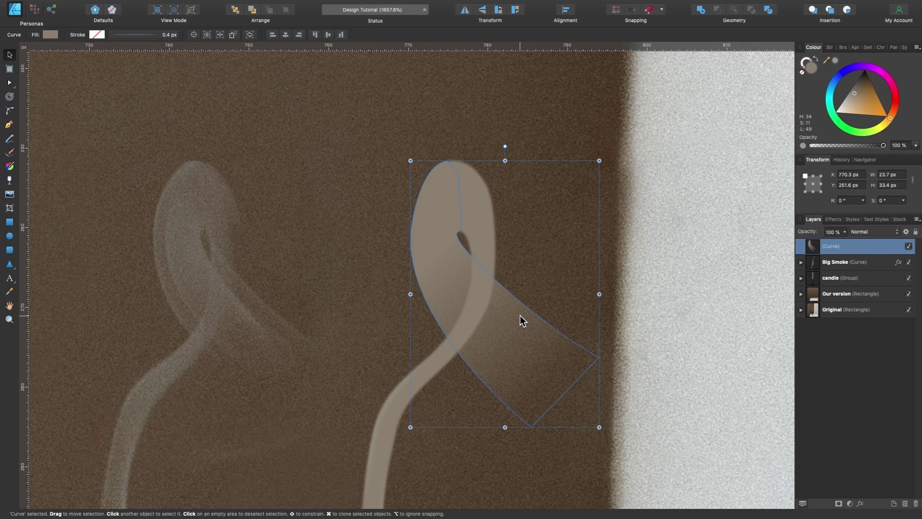
key("super+j")
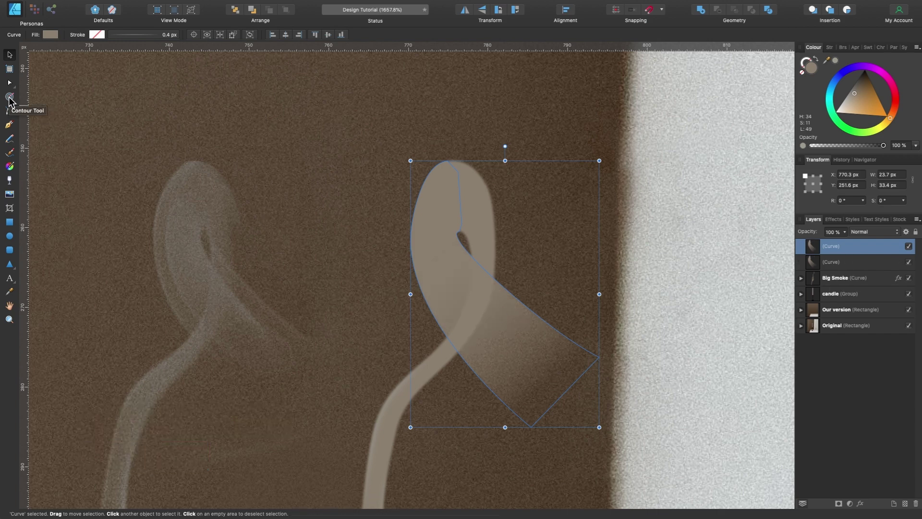
left_click(9, 98)
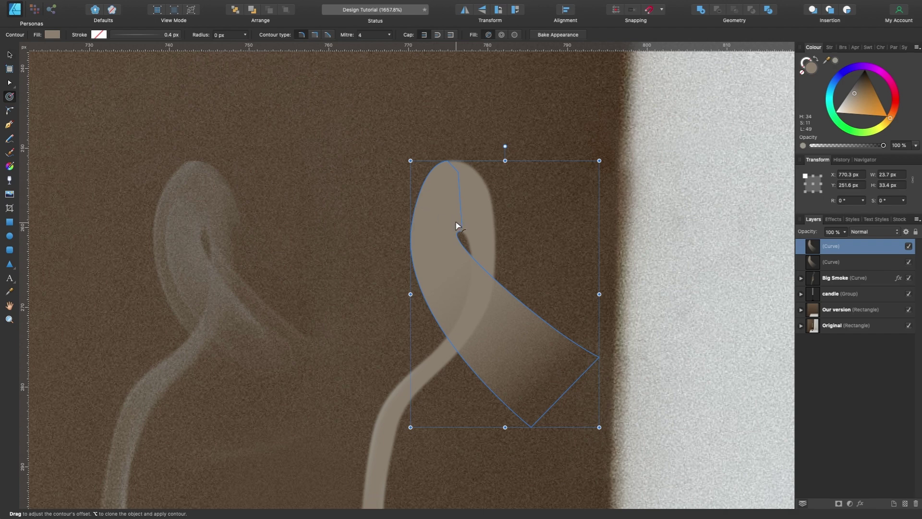
left_click_drag(455, 221, 444, 224)
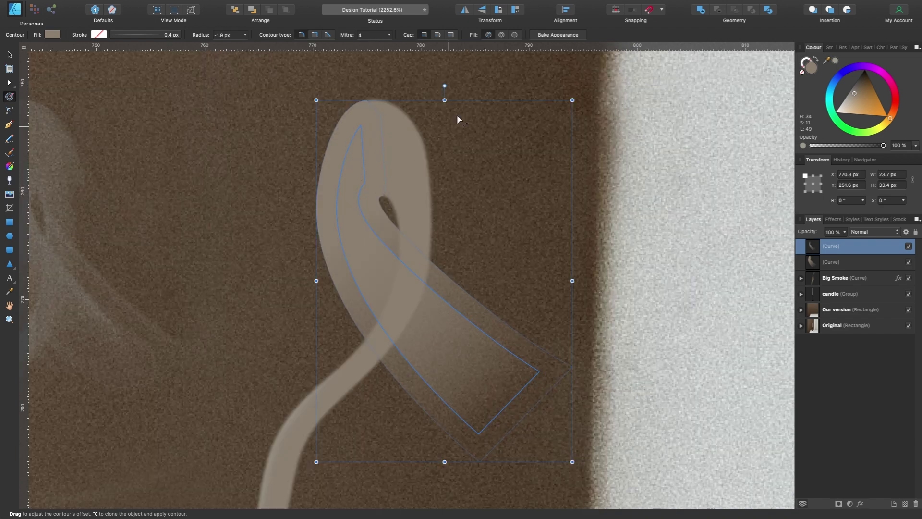
left_click(555, 36)
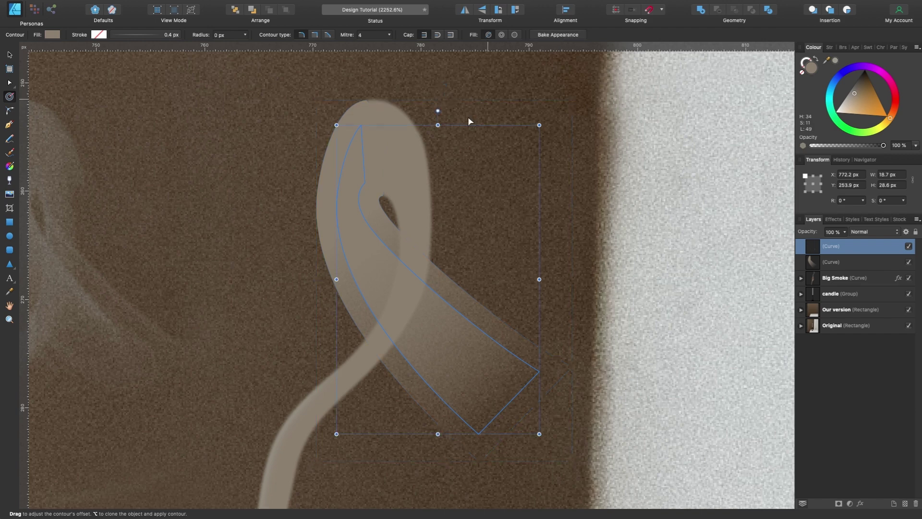
- Adjust the inner tail copy's nodes, moving its left side outward and the nodes beside the loop's hole to the right
key("a")
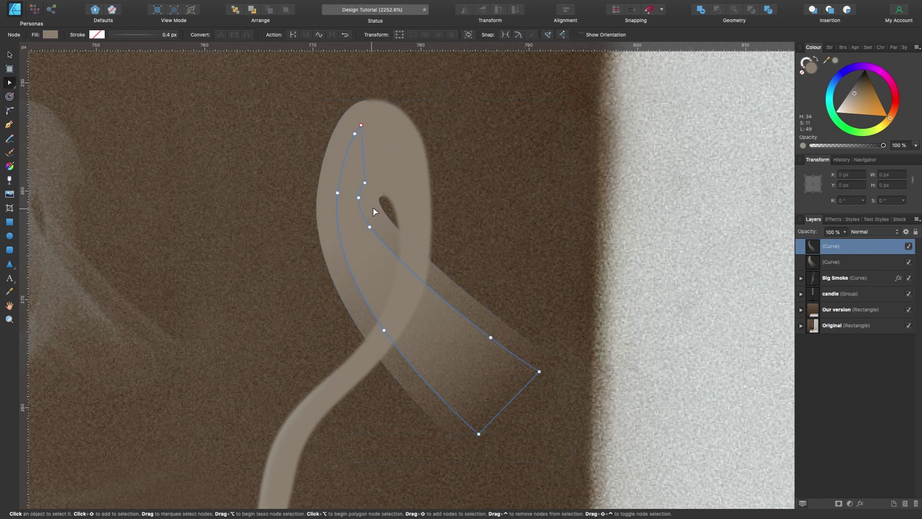
key("super+d")
scroll(376, 207, "down", 4)
scroll(376, 207, "up", 2)
scroll(403, 216, "up", 3)
left_click(370, 251)
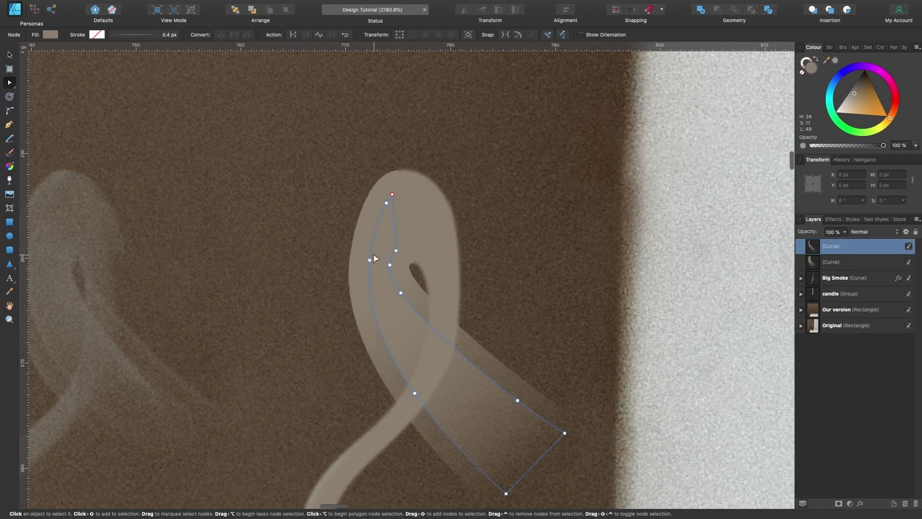
left_click_drag(369, 260, 365, 258)
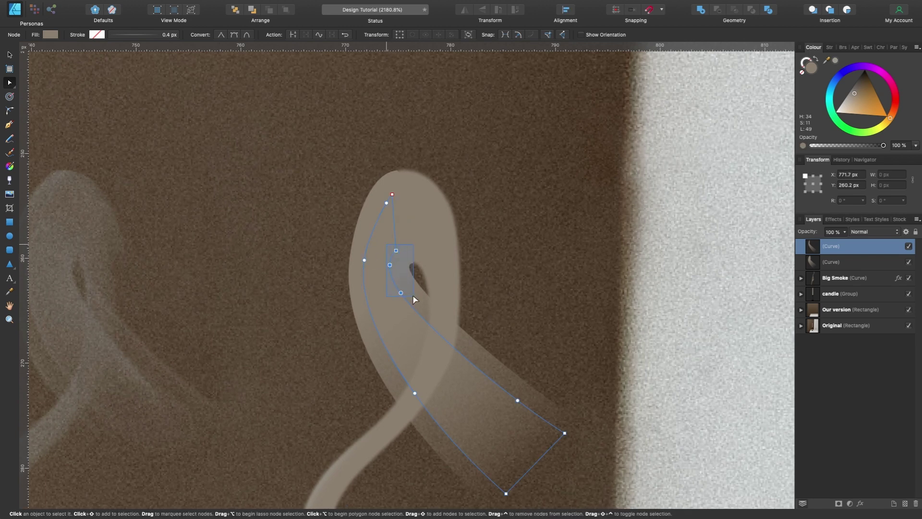
left_click_drag(413, 295, 412, 294)
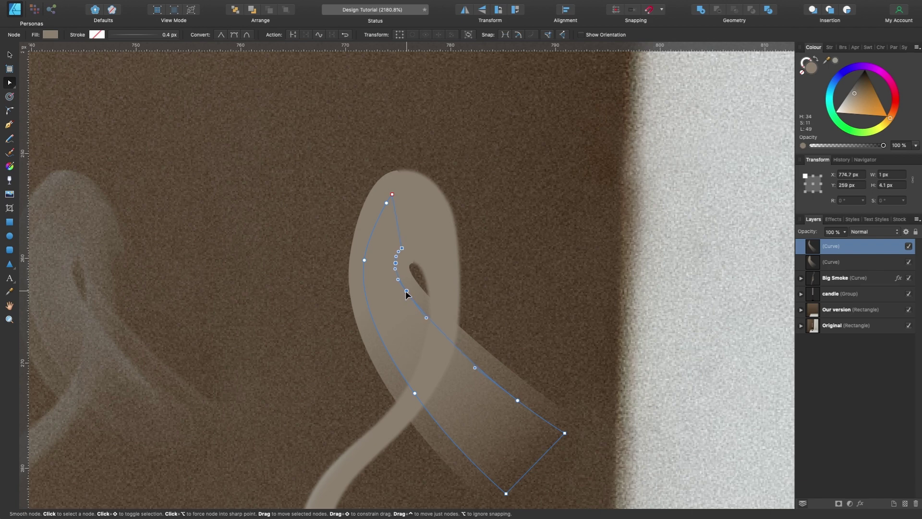
scroll(410, 197, "down", 3)
- Nest the inner copy inside the outer tail curve and rename the outer curve's layer as tail
left_click(10, 55)
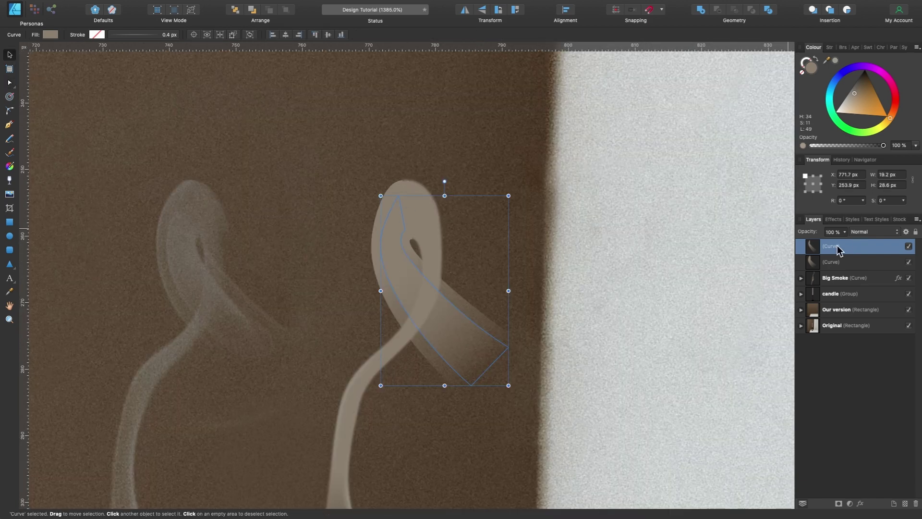
left_click_drag(833, 247, 852, 266)
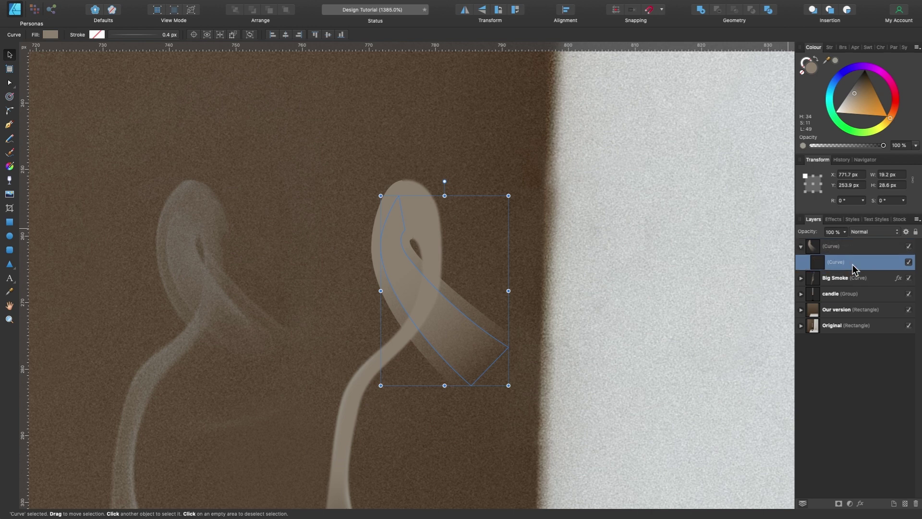
left_click(838, 248)
left_click(800, 247)
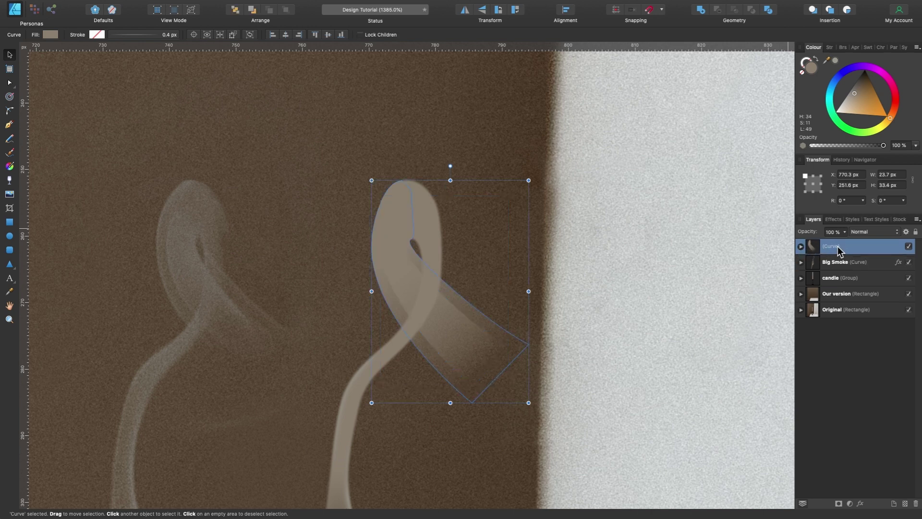
double_click(835, 248)
type("tail")
key("Return")
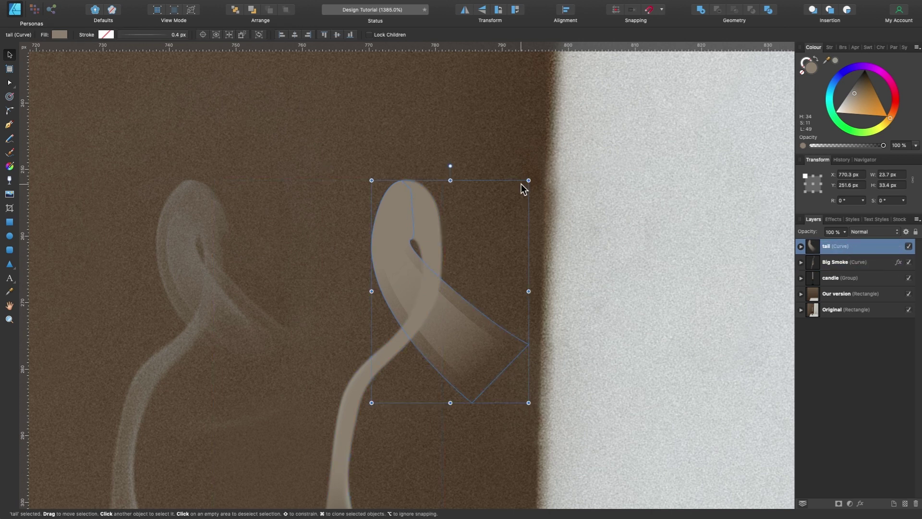
- Apply a slight Gaussian blur to the tail layer
left_click(860, 503)
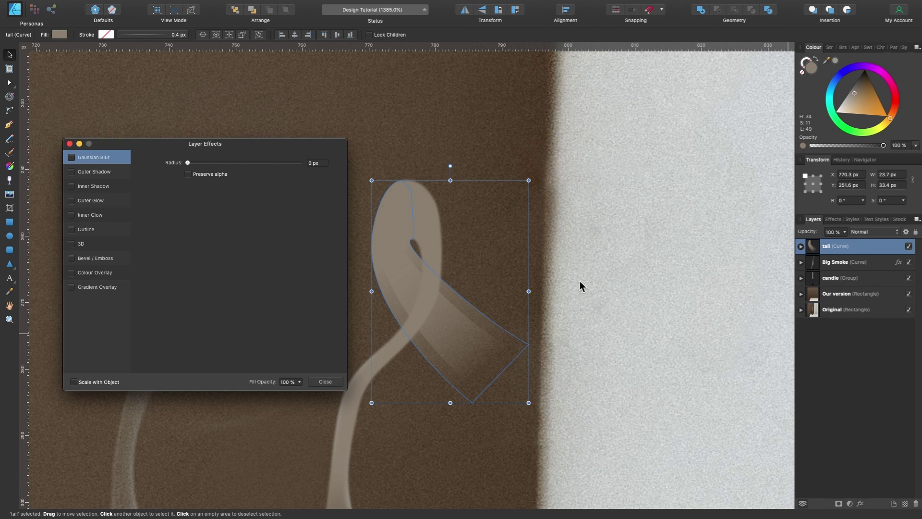
left_click(189, 161)
left_click(334, 382)
- Draw a freeform shape with the Pencil tool around the left side of the smoke's lower stem, nested inside Big Smoke
scroll(432, 214, "down", 5)
scroll(402, 293, "up", 4)
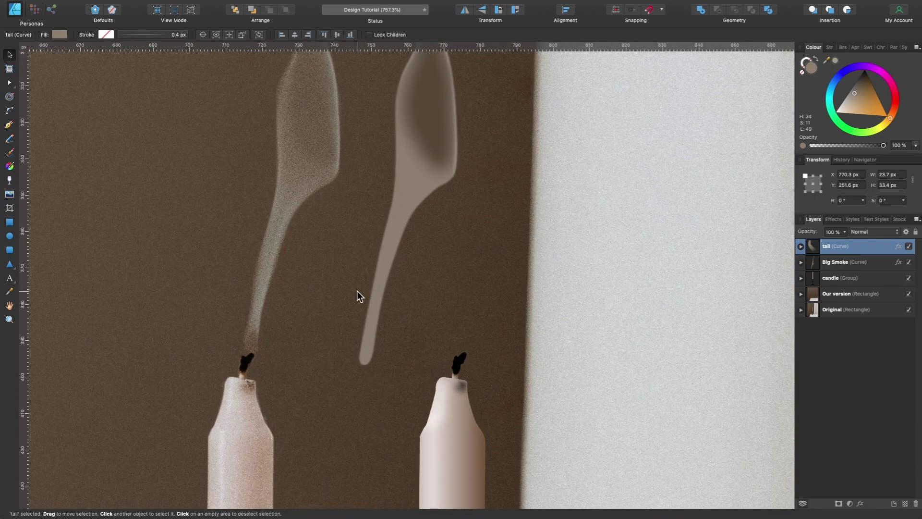
left_click(839, 265)
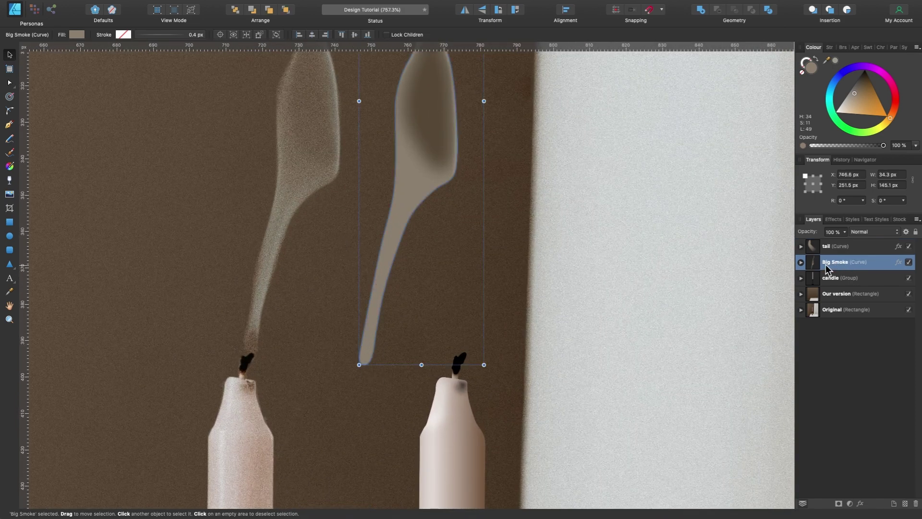
left_click(801, 263)
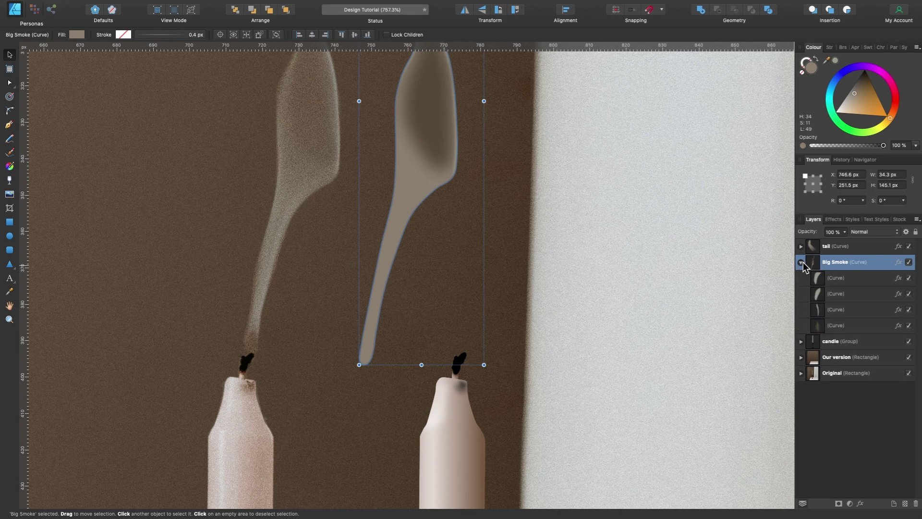
left_click(836, 278)
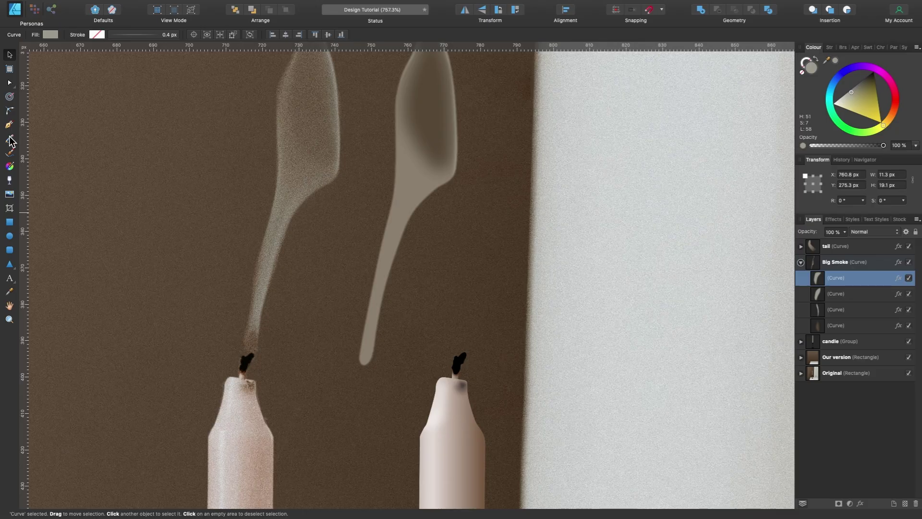
left_click(10, 141)
mouse_move(543, 89)
left_mouse_down()
mouse_move(518, 147)
mouse_move(497, 285)
left_mouse_up()
mouse_move(498, 358)
left_mouse_down()
mouse_move(520, 337)
mouse_move(531, 384)
mouse_move(463, 226)
left_mouse_up()
- Select the new lower-stem shape's nodes and close its open outline
key("a")
mouse_move(548, 66)
left_mouse_down()
mouse_move(417, 203)
mouse_move(456, 221)
mouse_move(506, 154)
left_mouse_up()
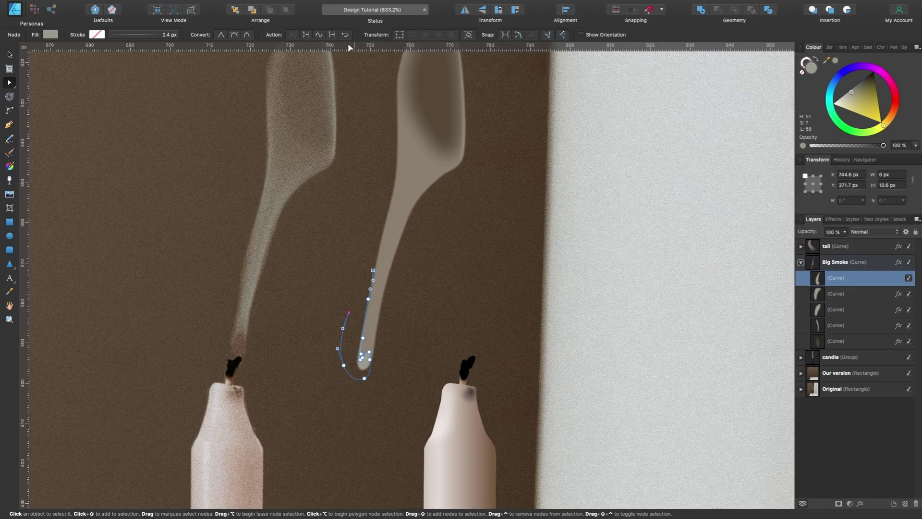
left_click(306, 34)
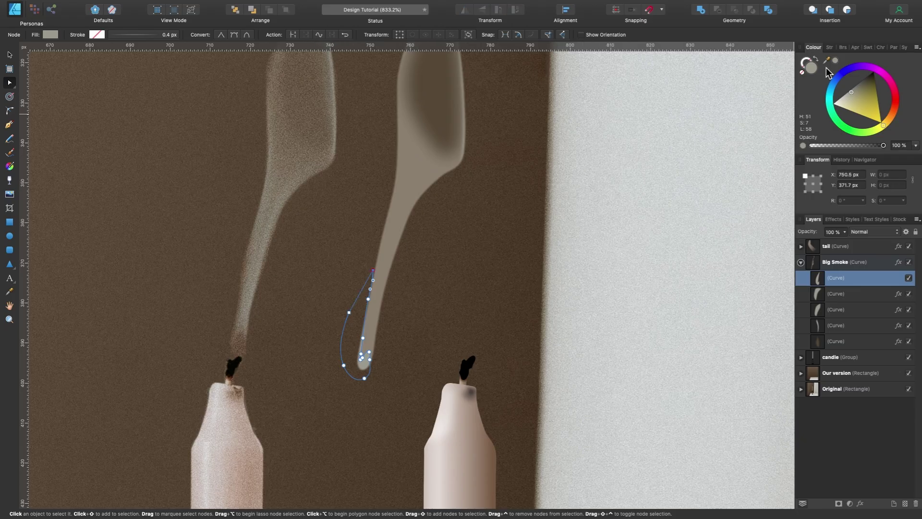
- Fill the lower-stem shape with the brown sampled from the base of the photographed smoke
left_click_drag(828, 65, 240, 345)
left_click(837, 60)
scroll(696, 221, "left", 2)
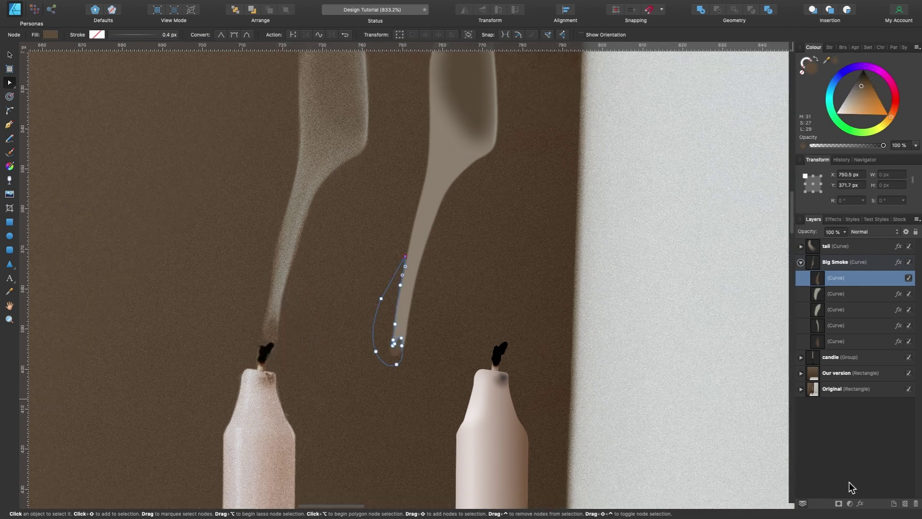
- Apply a slight Gaussian blur to the lower-stem shape
left_click(860, 503)
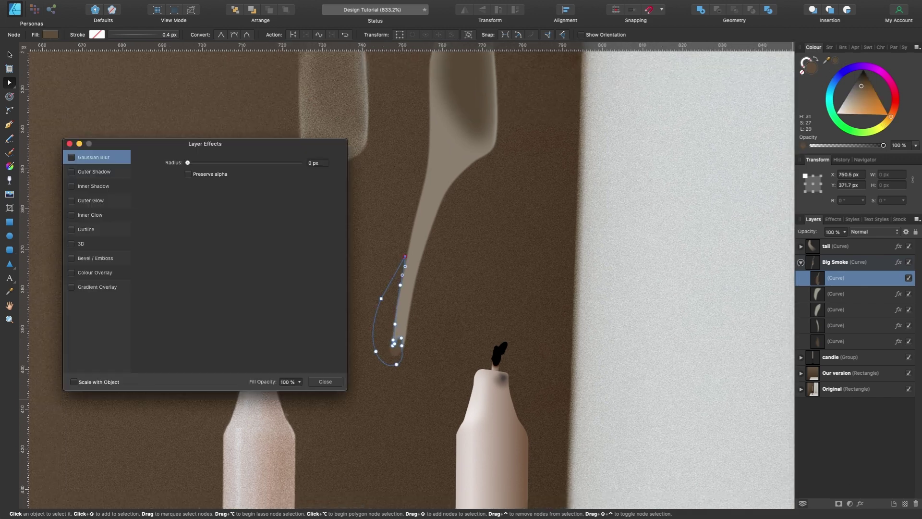
left_click_drag(185, 163, 204, 164)
left_click(325, 381)
left_click(10, 56)
scroll(449, 174, "down", 5)
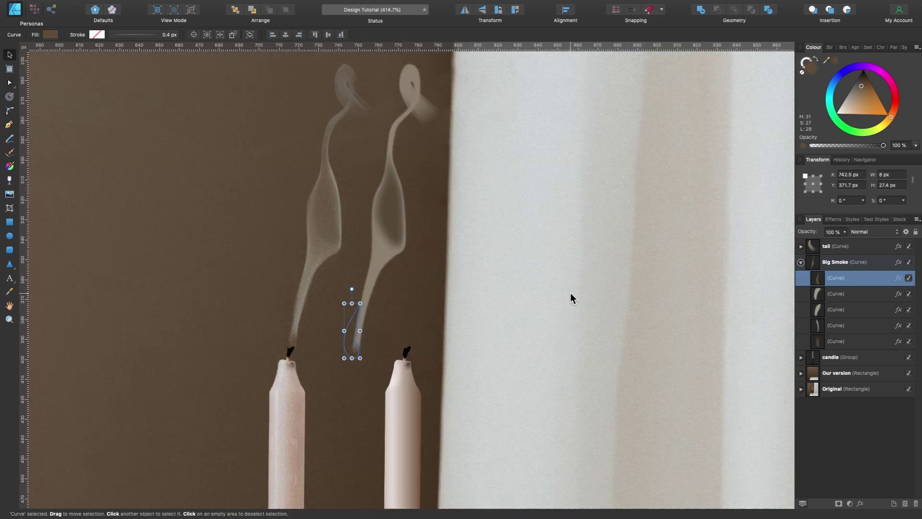
- Group the tail and Big Smoke layers and name the group Smoke
left_click(800, 262)
left_click(838, 246)
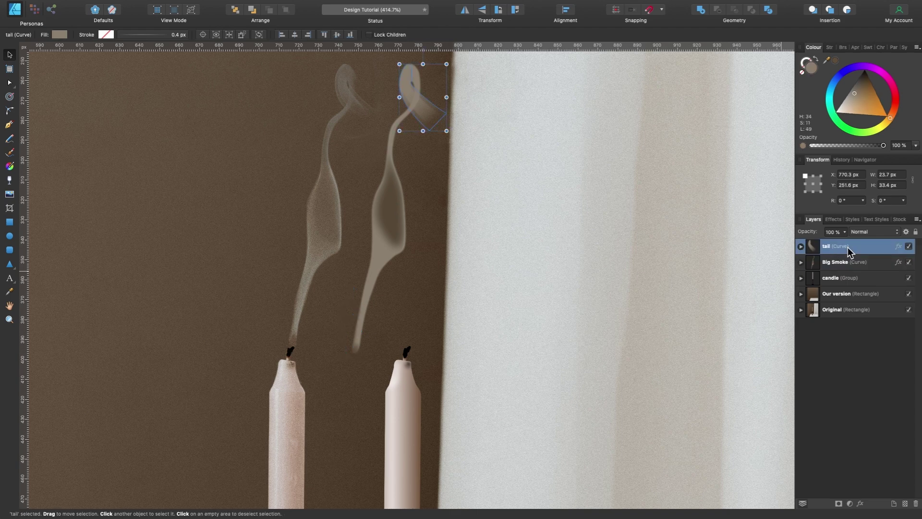
left_click(850, 263, "shift")
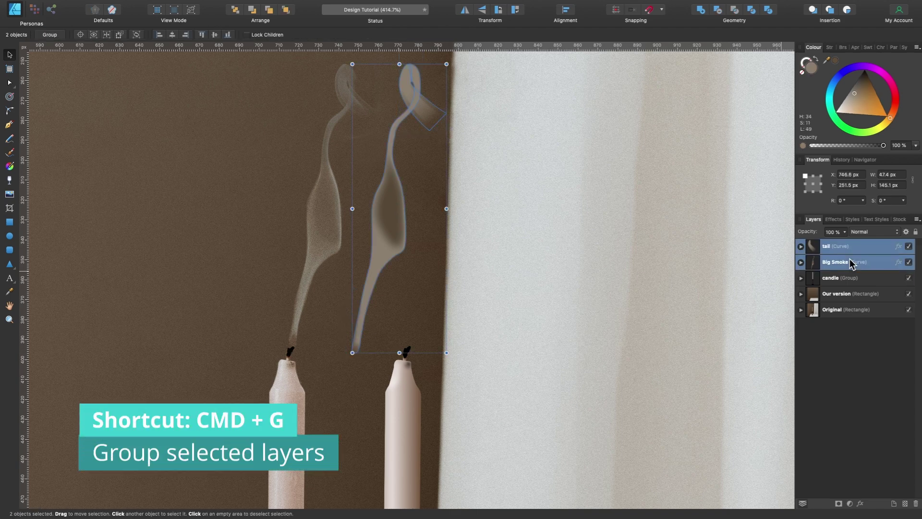
key("super+g")
double_click(833, 246)
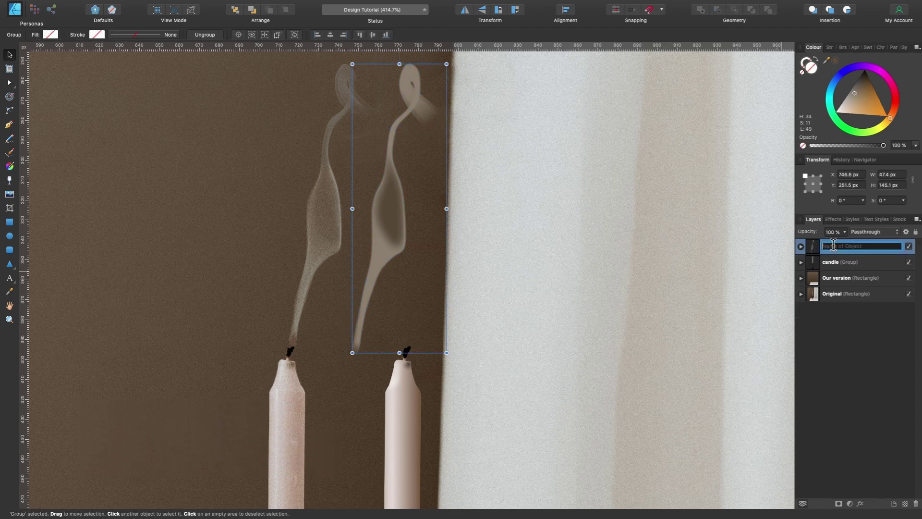
type("Smoke")
key("Return")
- Move the Smoke group over the recreated candle's wick and place it beneath the candle group in the layer stack
left_click_drag(385, 243, 438, 240)
scroll(422, 361, "up", 5)
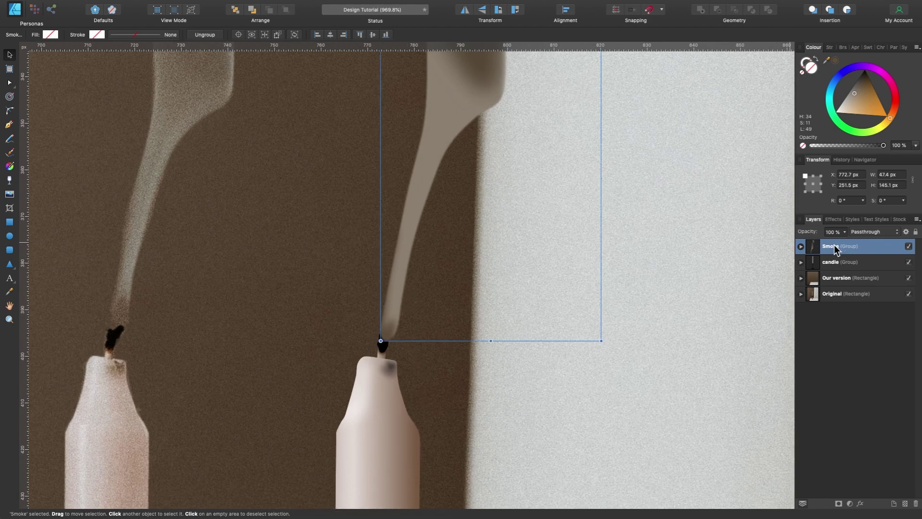
left_click_drag(819, 263, 816, 266)
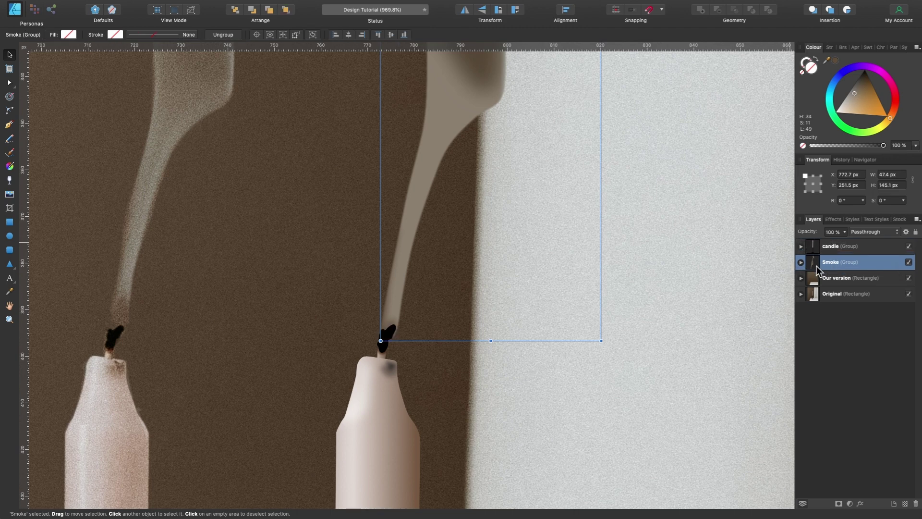
scroll(498, 358, "left", 1)
scroll(497, 359, "up", 1)
scroll(497, 358, "right", 1)
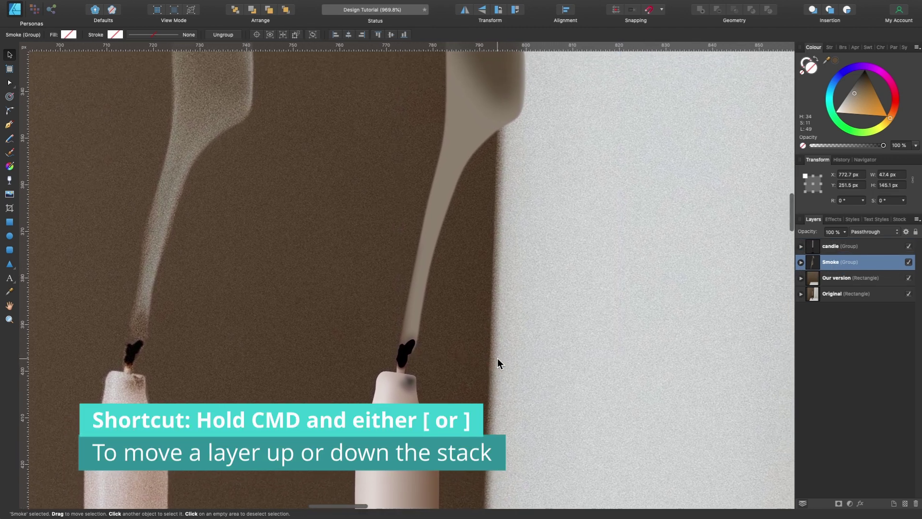
- Reshape the lower-stem curve inside Big Smoke by moving its uppermost node outward to the left of the stem
double_click(397, 329)
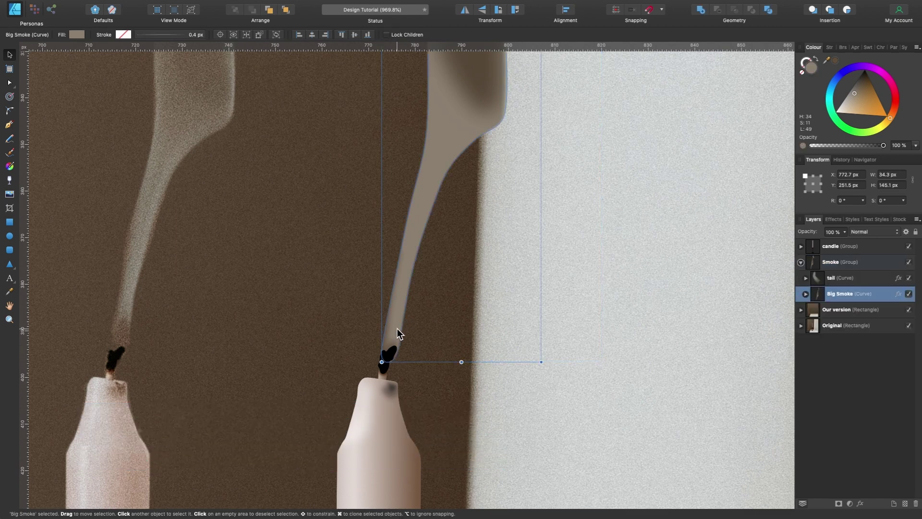
left_click(805, 293)
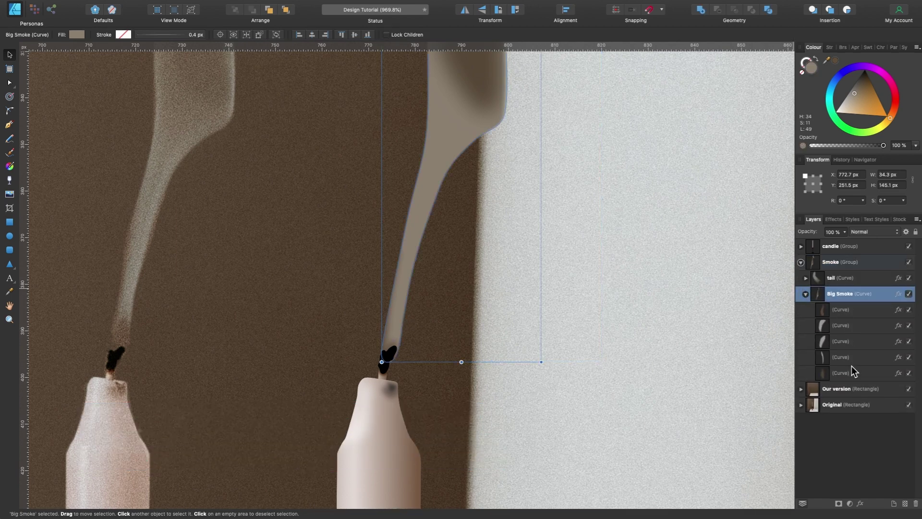
left_click(851, 367)
left_click(840, 311)
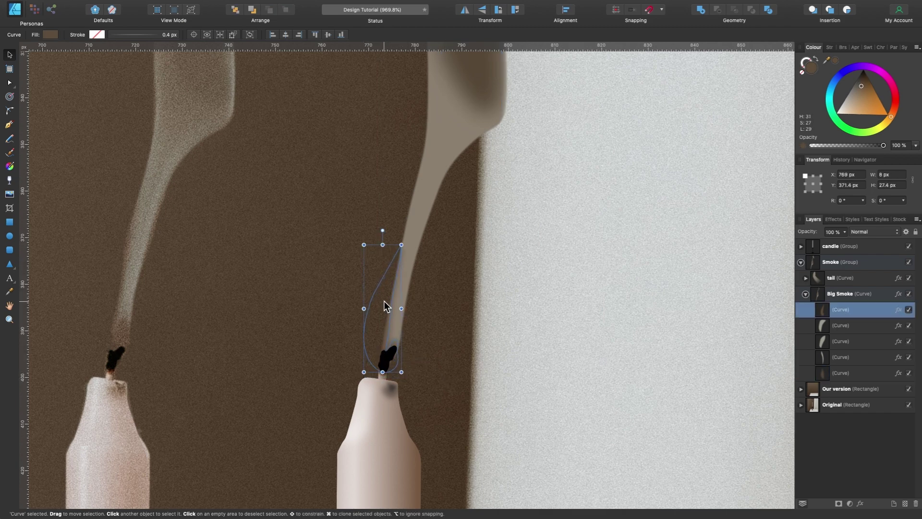
key("a")
left_click_drag(401, 245, 352, 262)
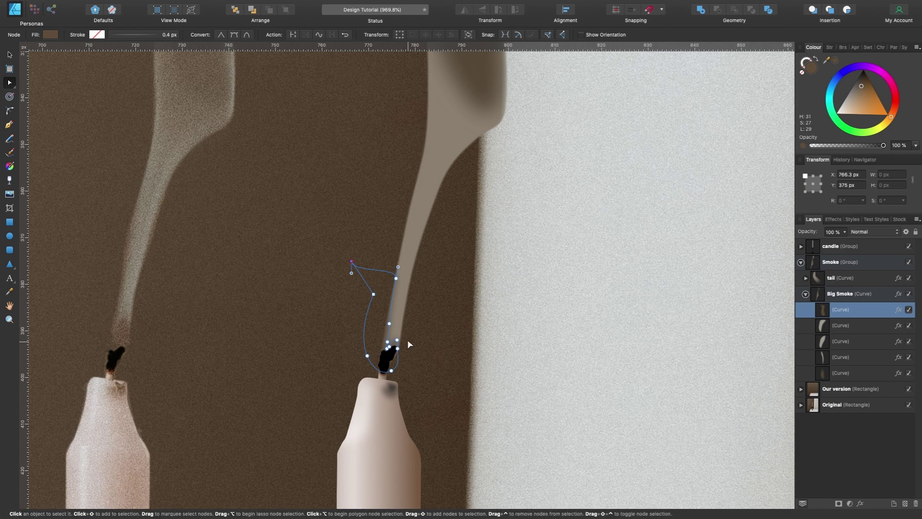
- Reshape the brown shading curve at the base of the smoke by deleting surplus nodes and repositioning others around the wick
left_click(396, 278)
key("Delete")
scroll(396, 307, "up", 2)
left_click_drag(374, 342, 386, 356)
key("Delete")
scroll(387, 336, "left", 2)
left_click_drag(398, 267, 355, 322)
left_click(372, 226)
key("Delete")
left_click_drag(418, 301, 404, 320)
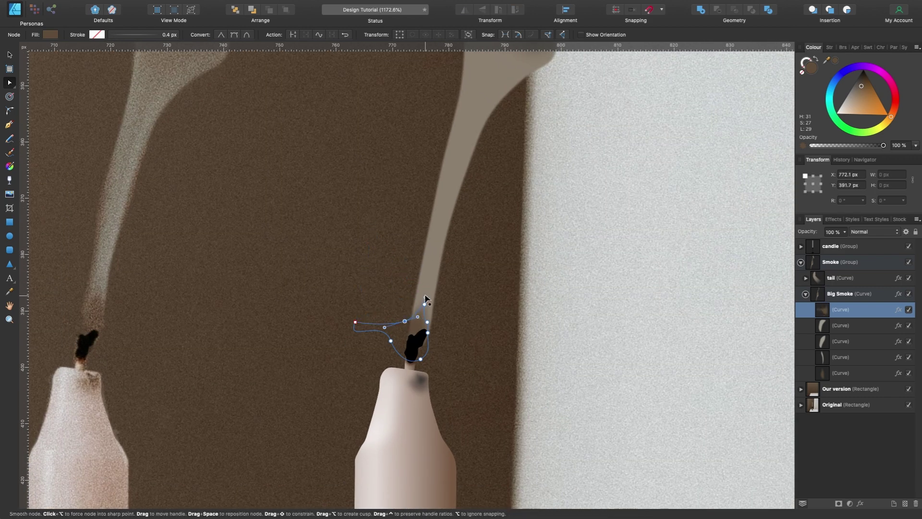
scroll(405, 321, "down", 1)
left_click_drag(861, 85, 862, 88)
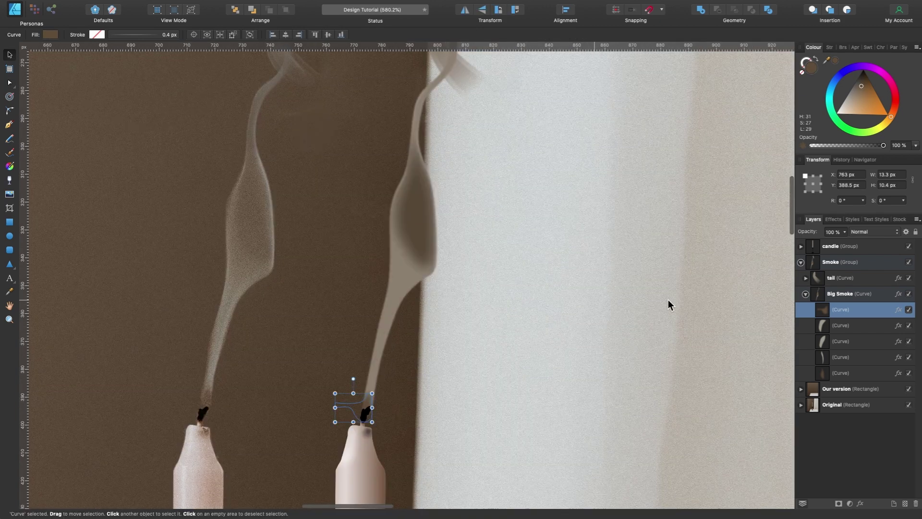
- Select the candle and Smoke groups together and move them to the left of the photographed candle
left_click(805, 294)
left_click(800, 262)
left_click(843, 247)
scroll(585, 257, "down", 10)
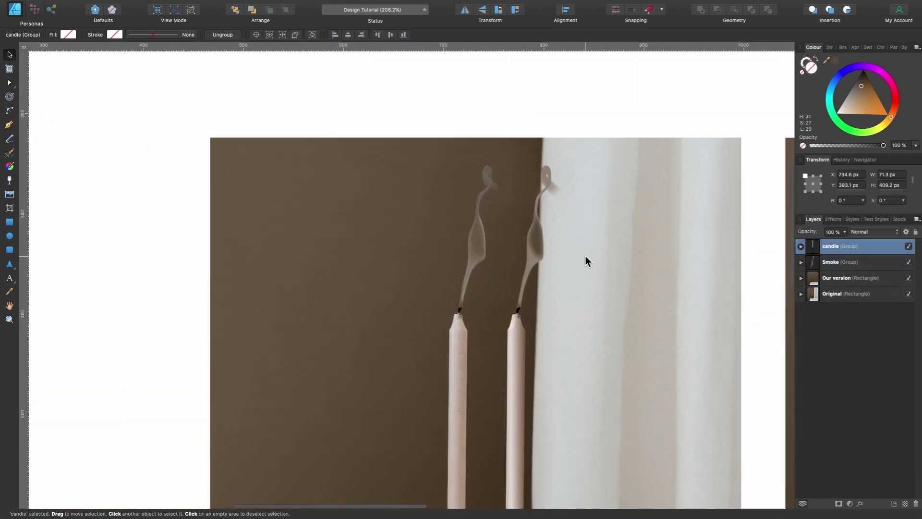
scroll(586, 257, "right", 2)
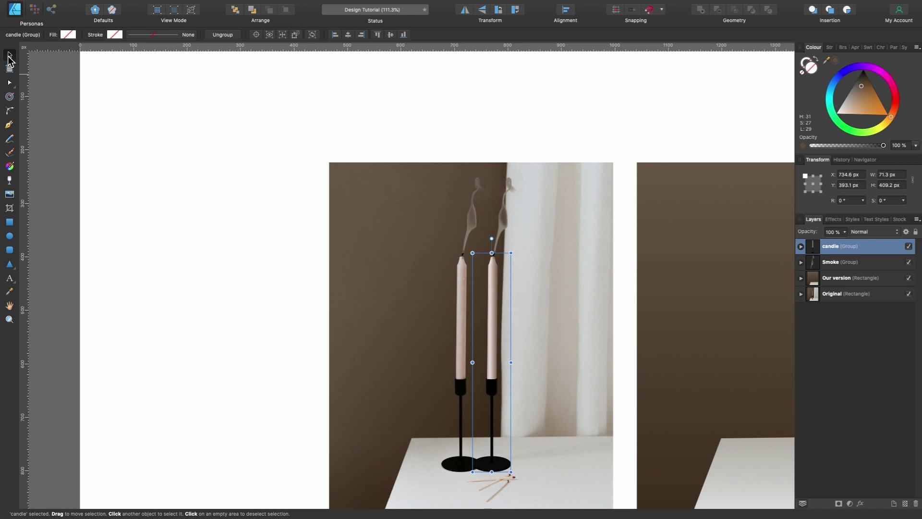
left_click(837, 264, "shift")
left_click_drag(508, 309, 427, 329)
left_click(210, 318)
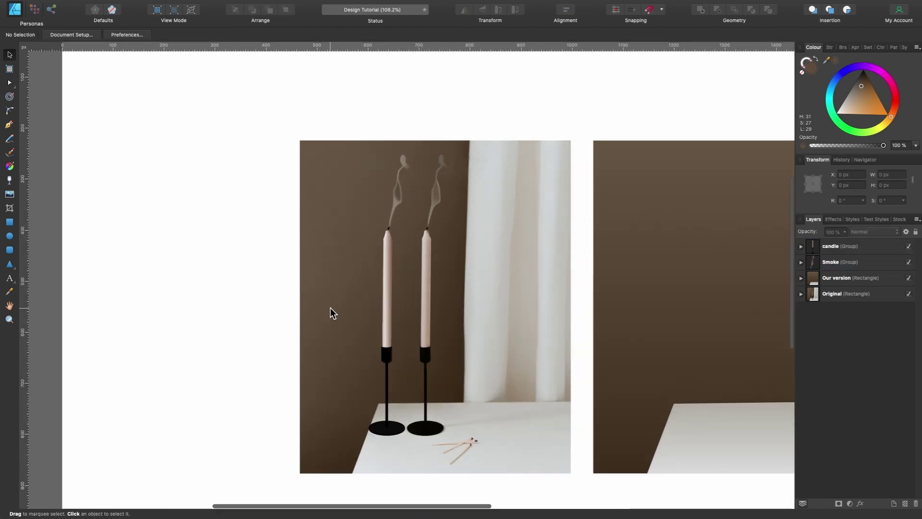
- Lighten the fill of the dark inner curve in the Big Smoke shape to a lightness of 35
scroll(330, 305, "up", 5)
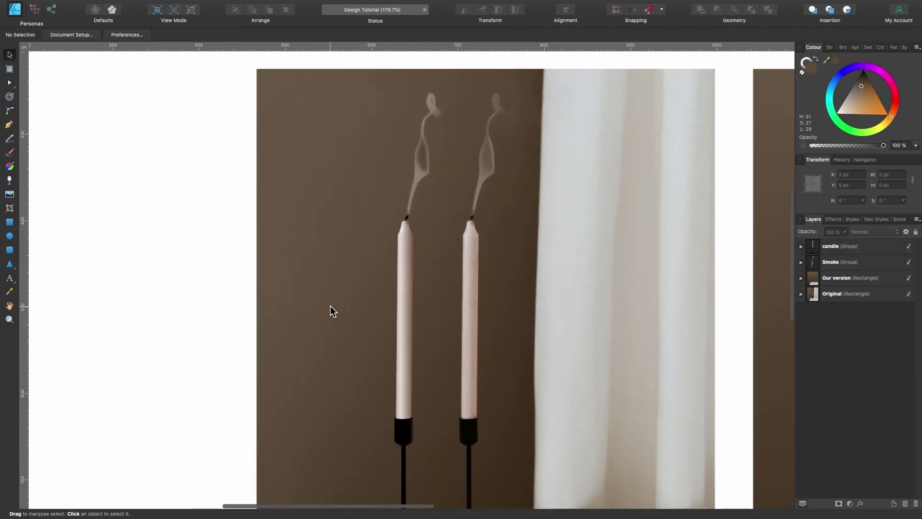
double_click(417, 160)
scroll(417, 158, "up", 4)
double_click(416, 158)
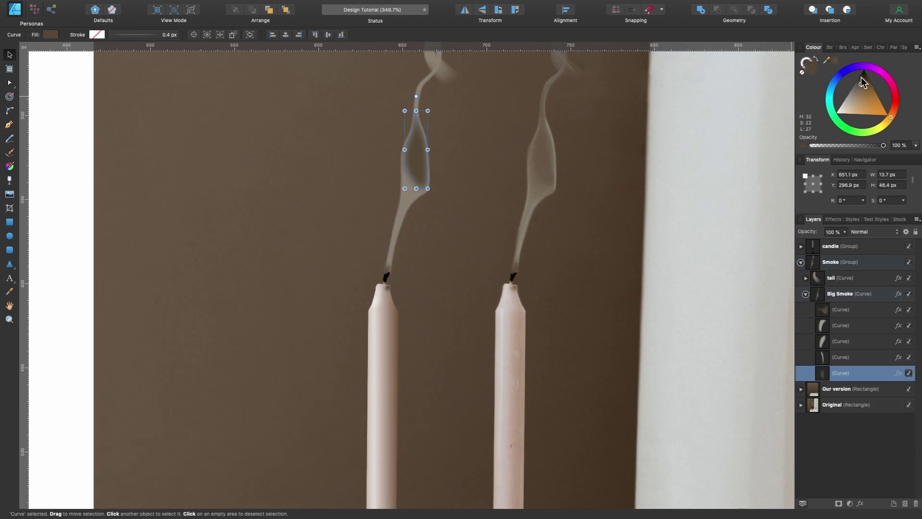
left_click_drag(862, 89, 860, 91)
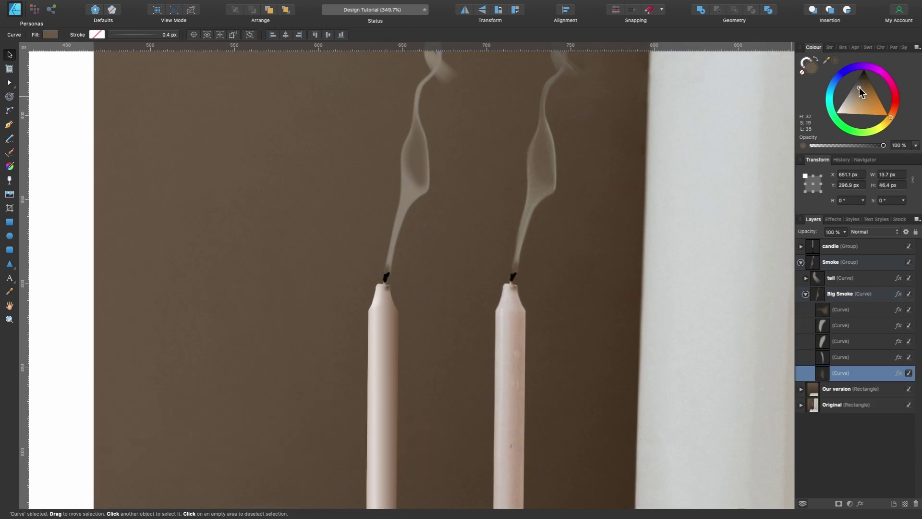
left_click(743, 120)
scroll(690, 149, "down", 5)
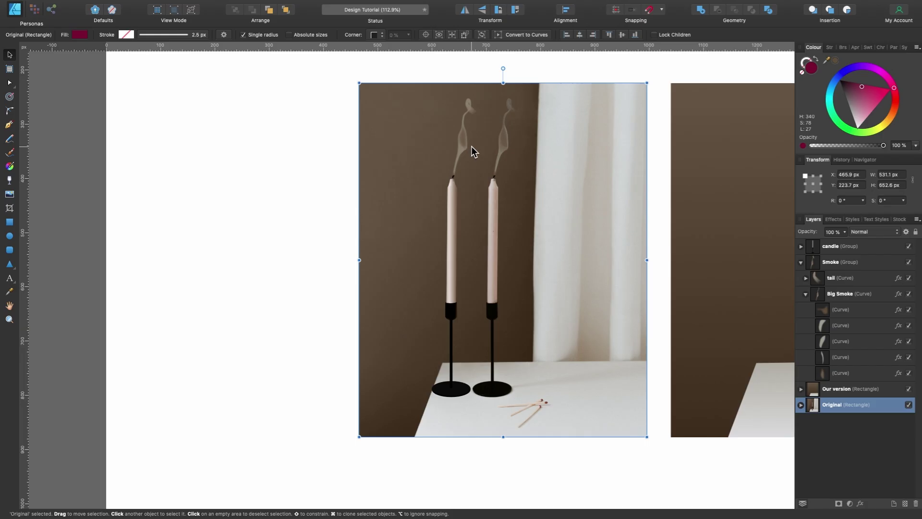
scroll(472, 146, "up", 3)
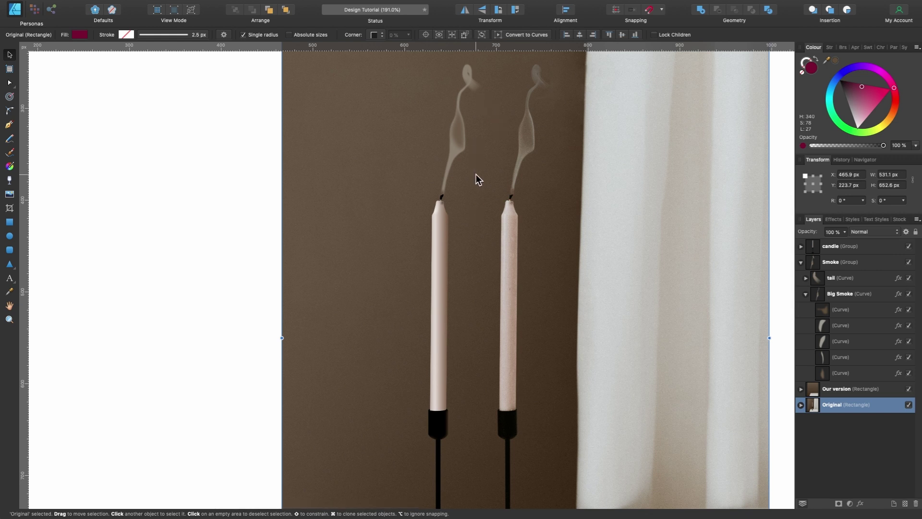
- Group the candle and Smoke groups together and name the new group Candle
left_click(800, 263)
left_click(835, 262)
left_click(837, 246, "shift")
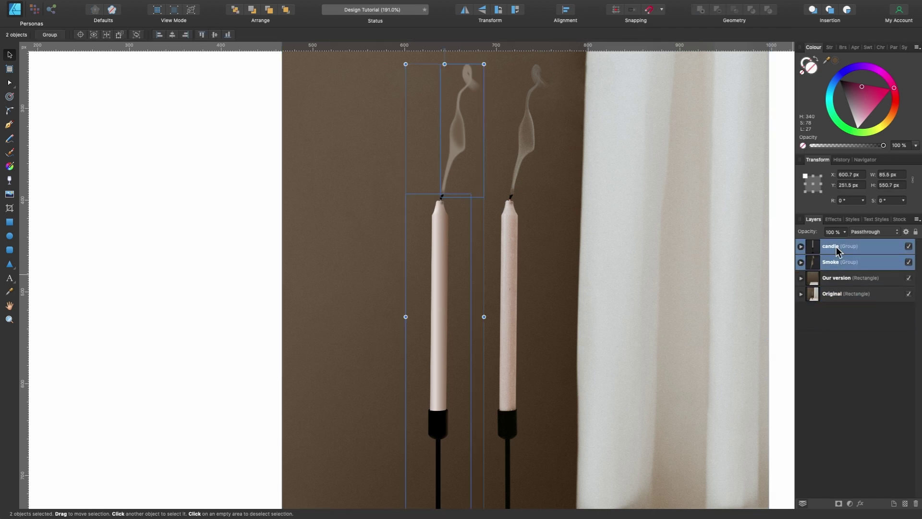
key("super+g")
double_click(833, 246)
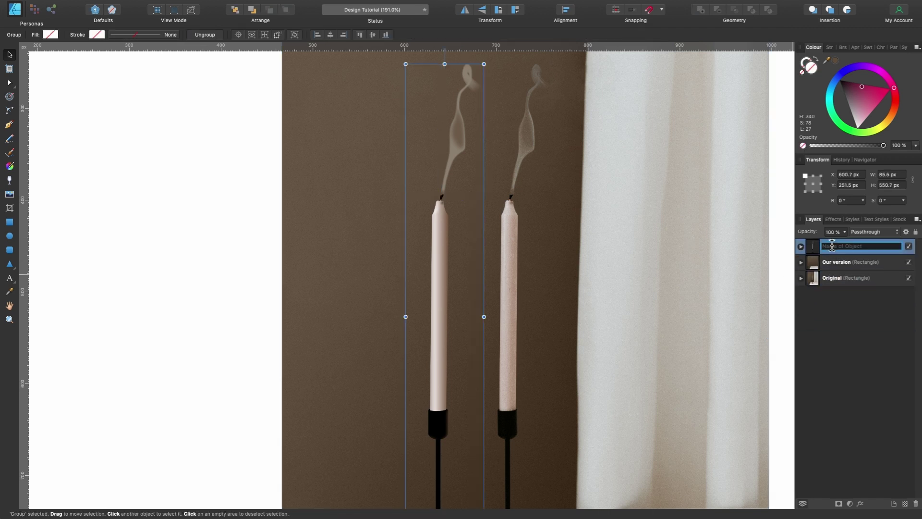
type("Candle")
key("Return")
- Move the Candle group onto the table in the Our version picture, matching the photographed candle's position
scroll(474, 292, "down", 5)
scroll(396, 307, "right", 3)
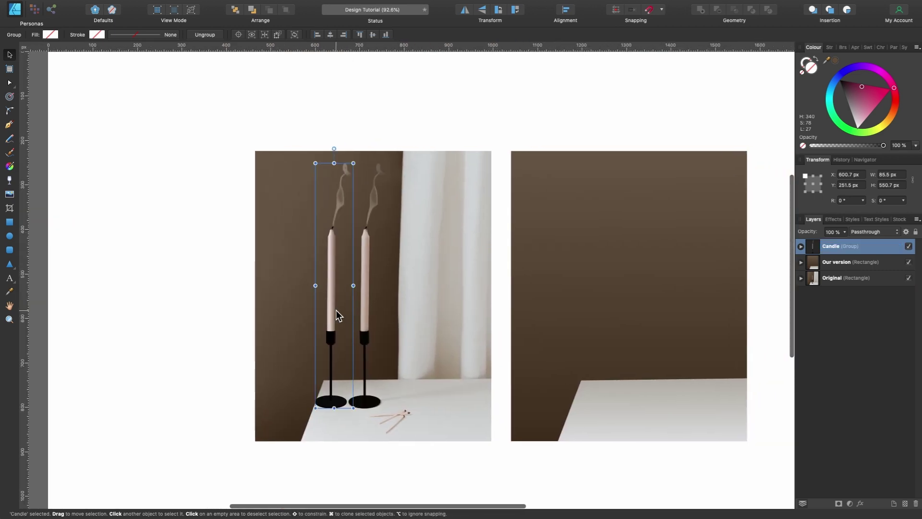
left_click_drag(337, 314, 629, 295)
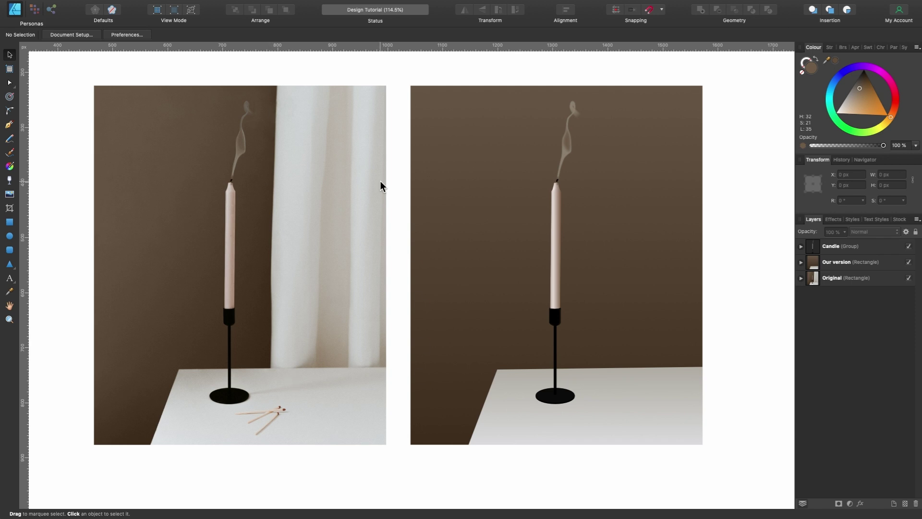
- Start a Pen tool outline at the top of the first curtain fold and trace down the fold's left edge
left_click(9, 126)
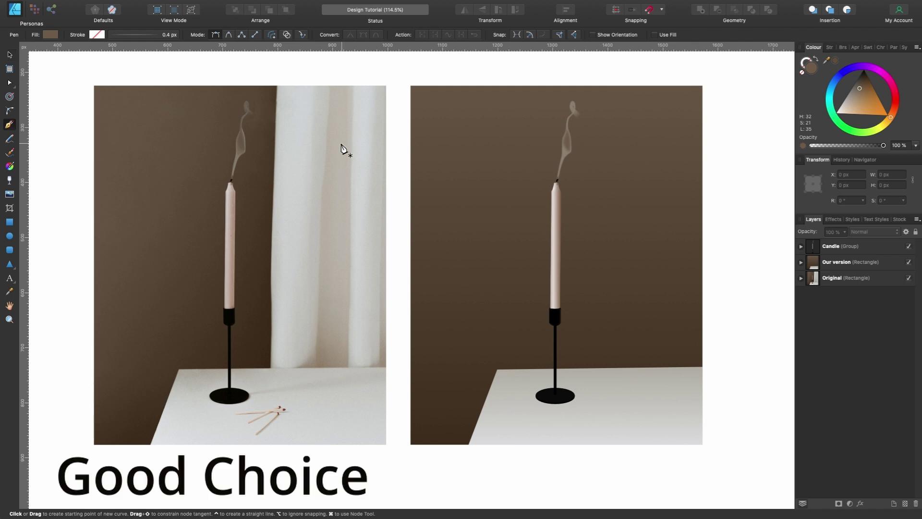
scroll(310, 106, "up", 5)
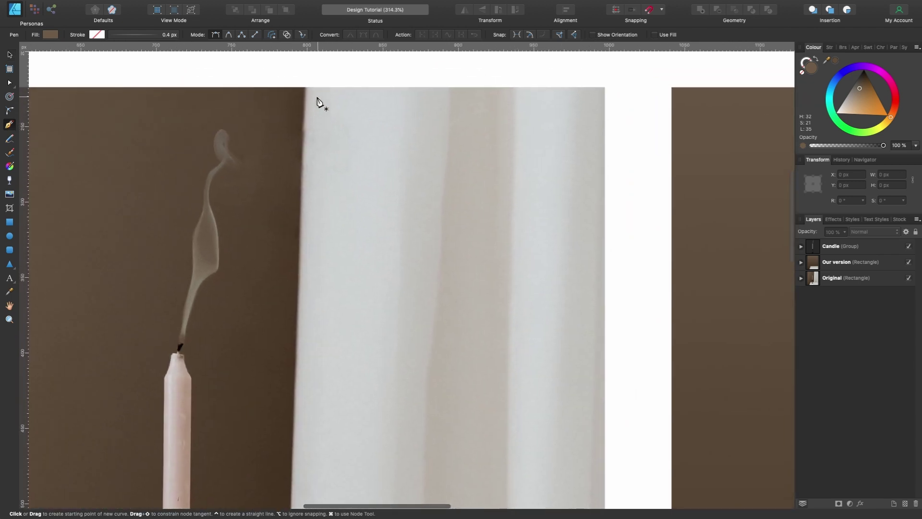
left_click(307, 87)
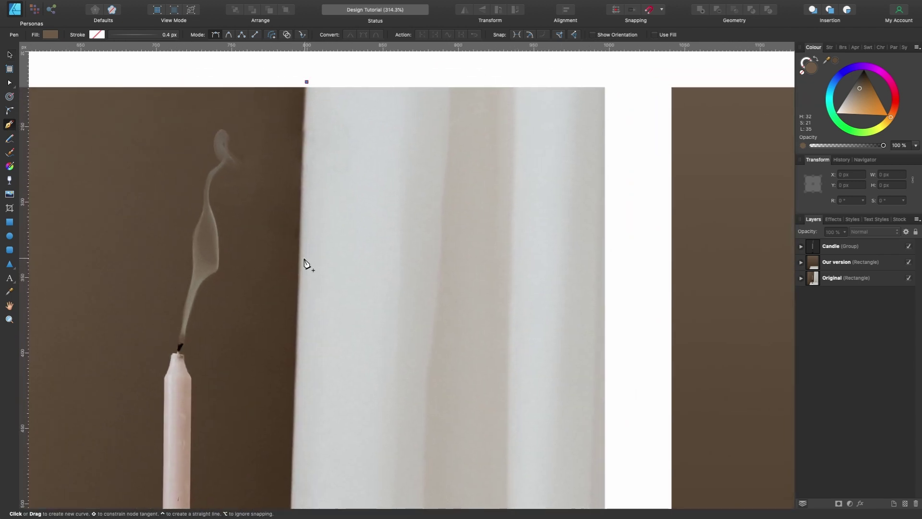
scroll(298, 311, "down", 3)
left_click_drag(295, 309, 296, 360)
scroll(293, 368, "down", 5)
scroll(292, 369, "up", 4)
scroll(294, 384, "up", 2)
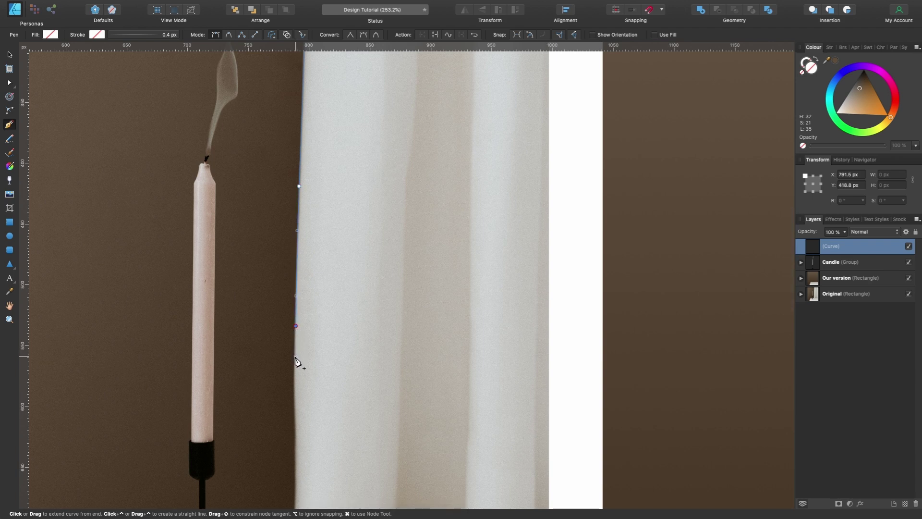
- Continue the outline down to the table and up the fold's right edge, then close the shape and fill it white
scroll(296, 359, "down", 4)
left_click_drag(293, 326, 293, 350)
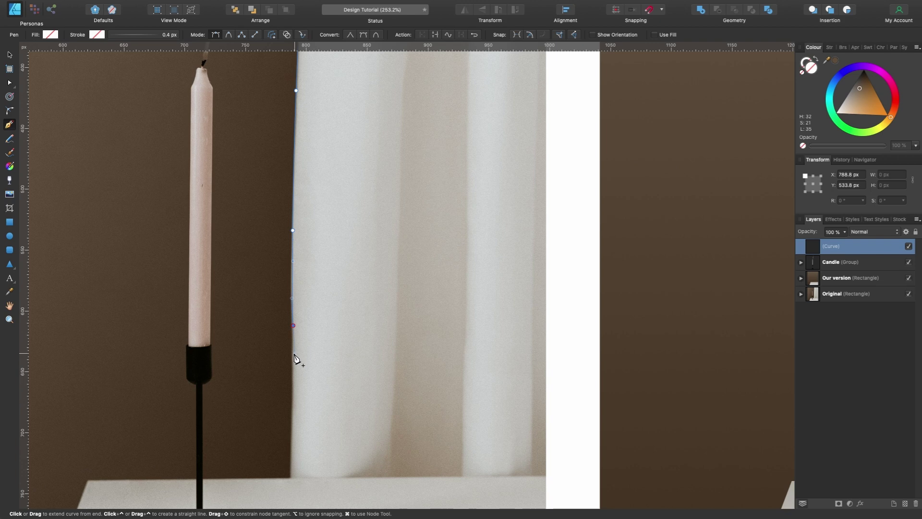
scroll(294, 428, "down", 3)
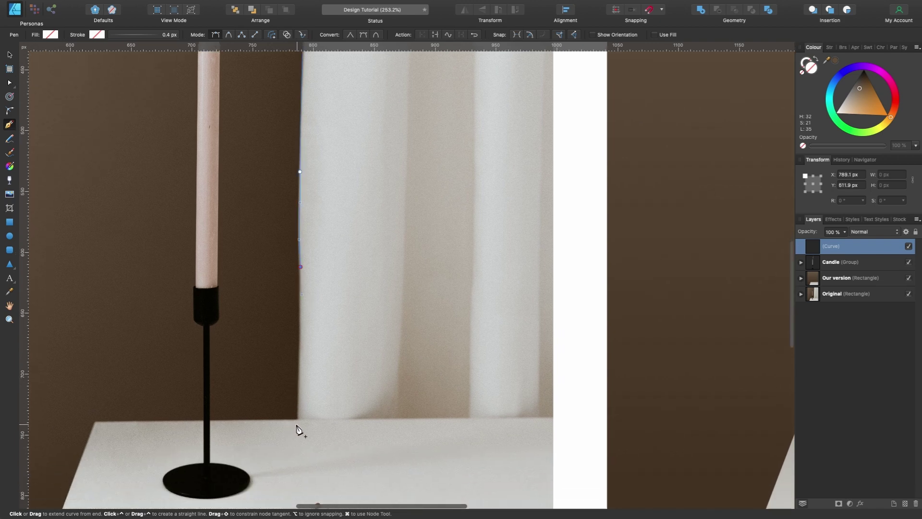
left_click_drag(296, 424, 297, 441)
key("super+0")
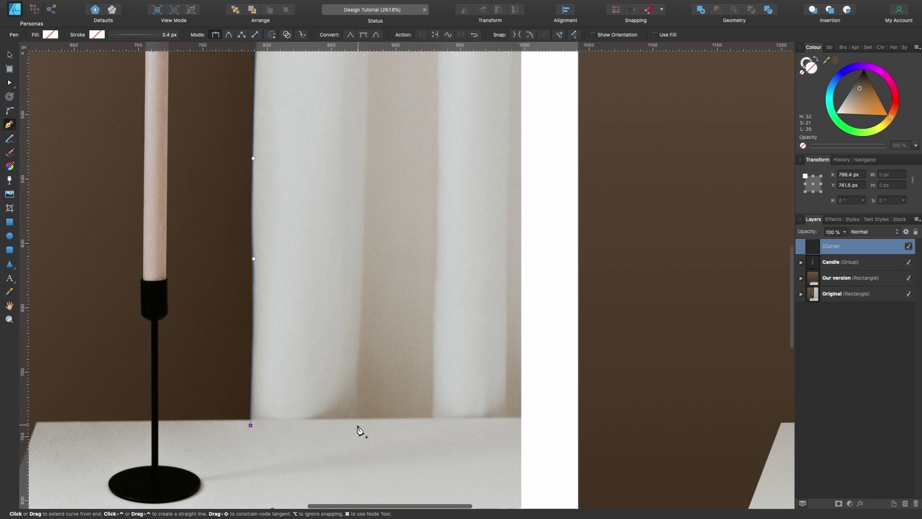
scroll(363, 371, "up", 5)
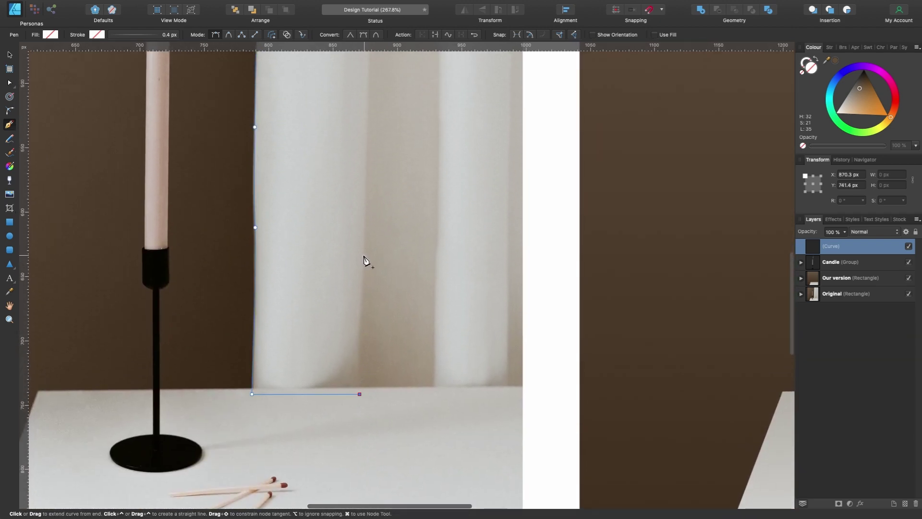
mouse_move(363, 256)
left_mouse_down()
mouse_move(365, 240)
mouse_move(365, 253)
left_mouse_up()
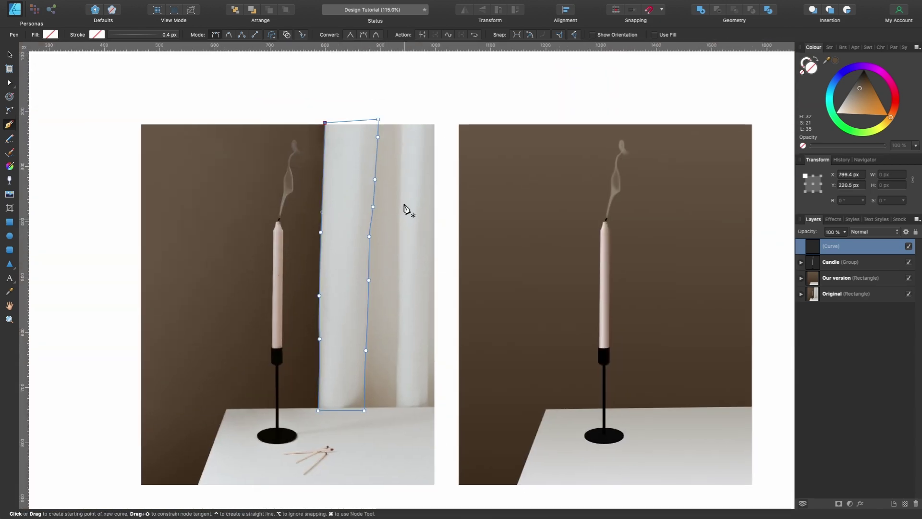
left_click_drag(862, 99, 803, 117)
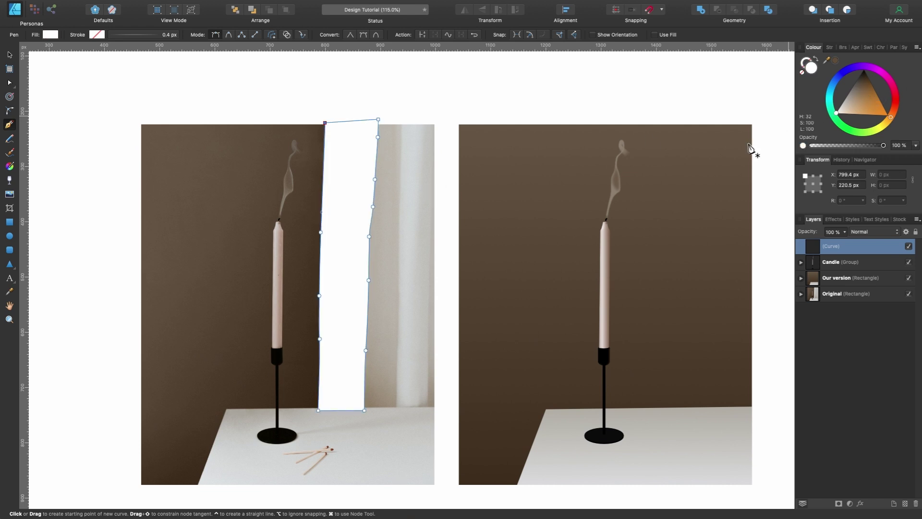
key("v")
left_click_drag(356, 168, 423, 181)
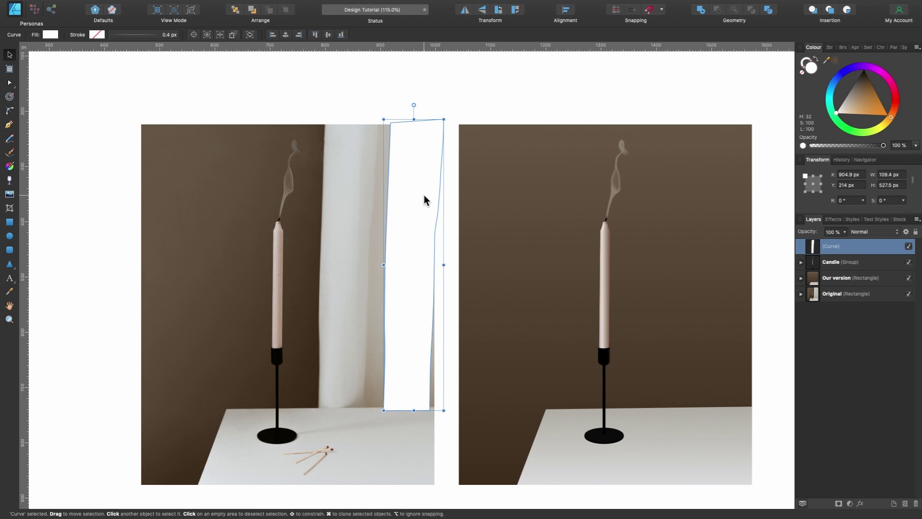
key("super+z")
- Reduce the fill opacity of the curtain fold shape to 0%
left_click_drag(883, 145, 788, 145)
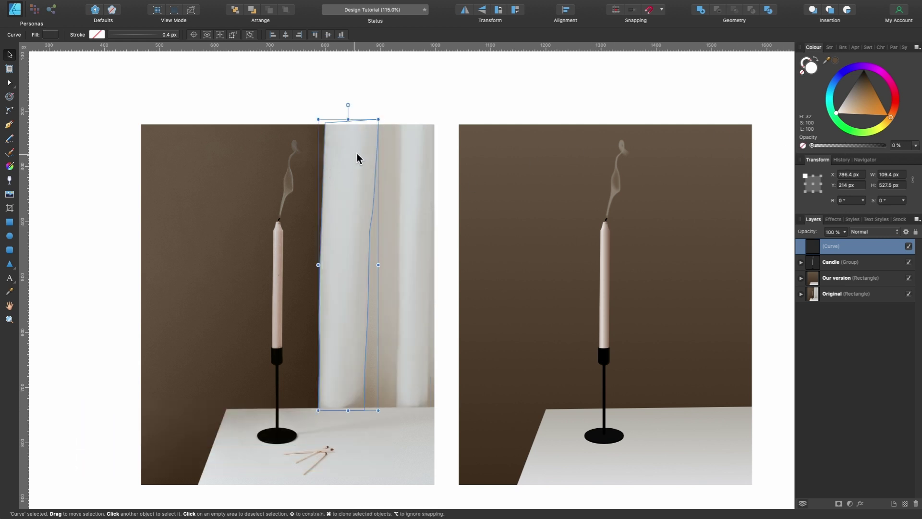
- Draw a closed, narrow shadow shape with the Pen tool along the fold's right edge and fill it with mid grey
scroll(372, 149, "up", 3)
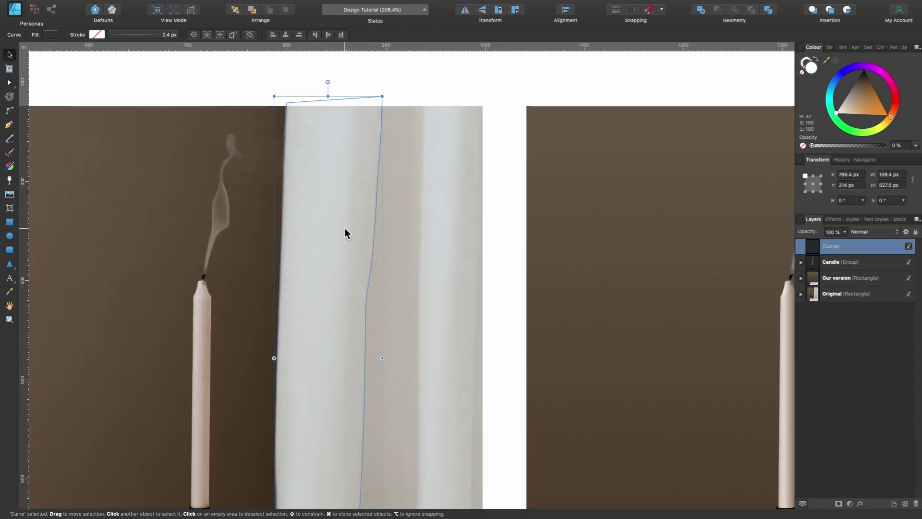
left_click(9, 124)
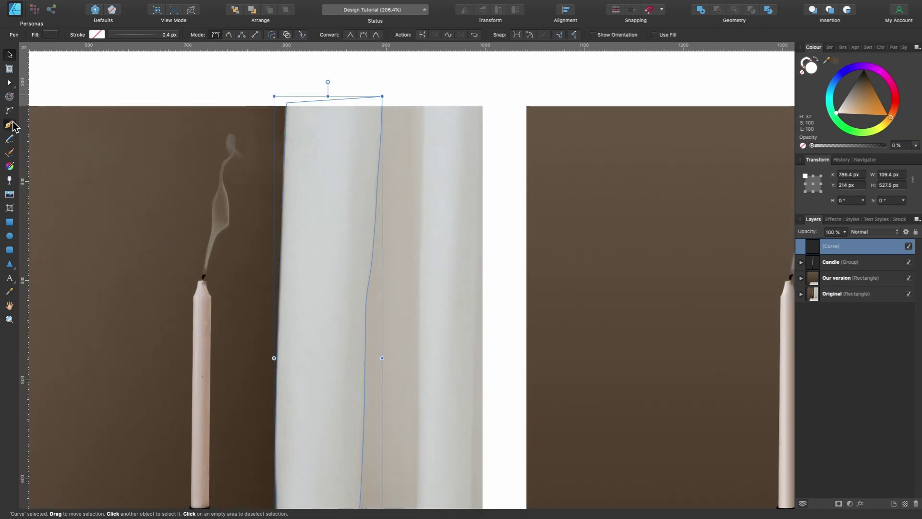
scroll(336, 178, "down", 3)
left_click(346, 117)
left_click(343, 229)
left_click(336, 384)
left_click_drag(338, 456, 356, 456)
left_click(376, 149)
left_click(372, 113)
left_click(346, 117)
left_click(846, 105)
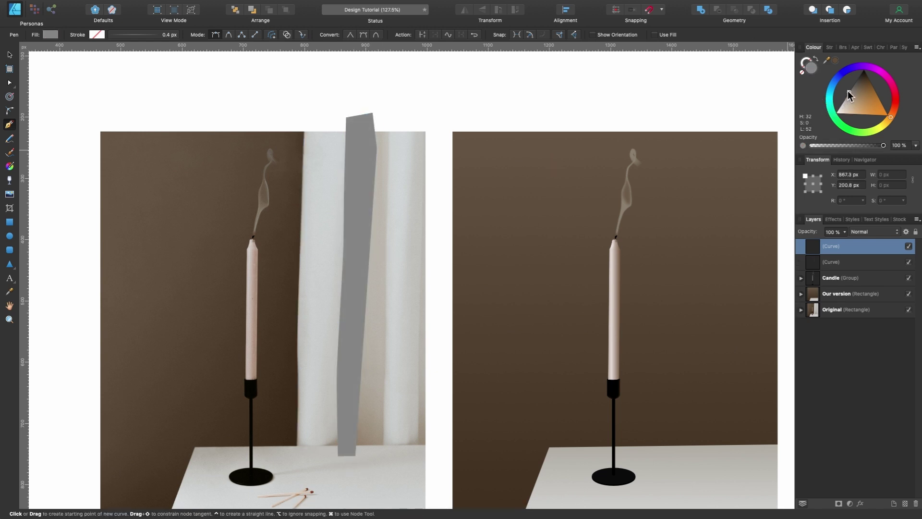
- Set the transparent curtain fold shape's colour to a neutral light grey with saturation 0 and lightness 66
left_click(854, 263)
left_click_drag(848, 103, 846, 97)
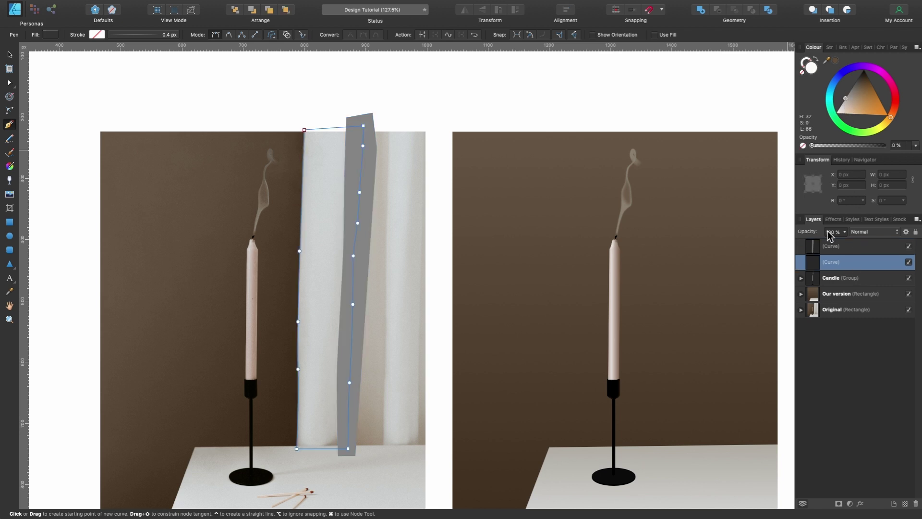
key("v")
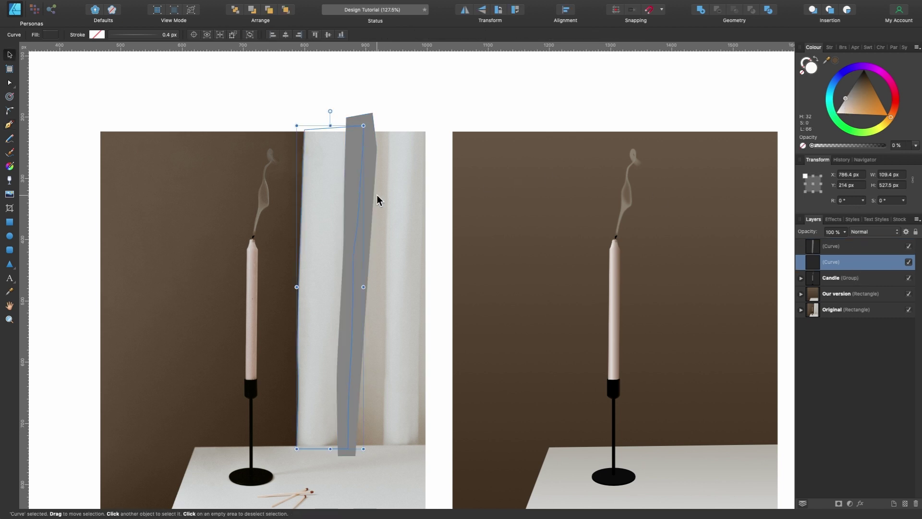
- Nest the grey shadow shape inside the curtain fold shape and rename the fold shape 1st C
left_click(372, 133)
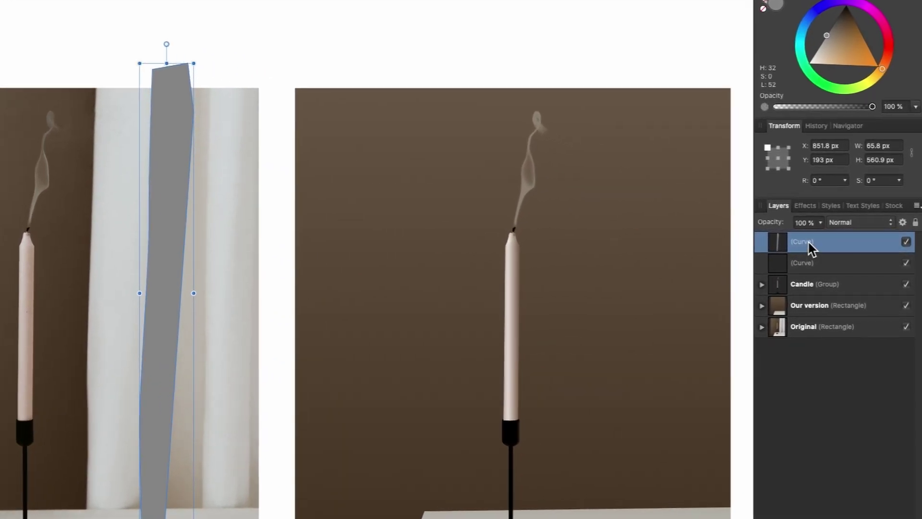
left_click_drag(806, 244, 840, 261)
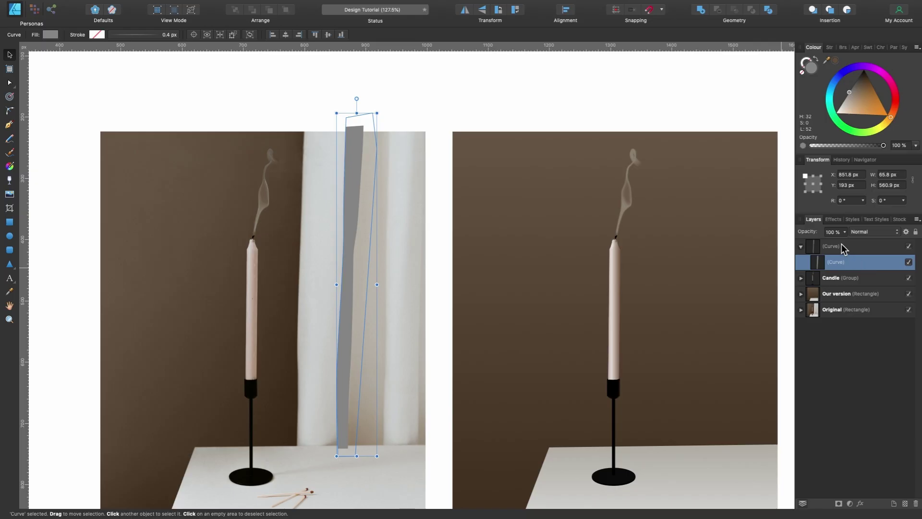
double_click(832, 246)
type("1st C")
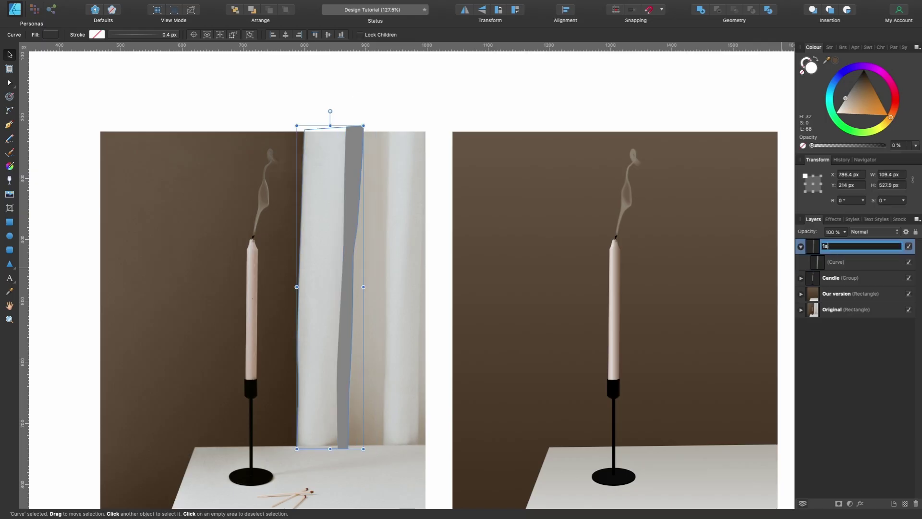
left_click(858, 261)
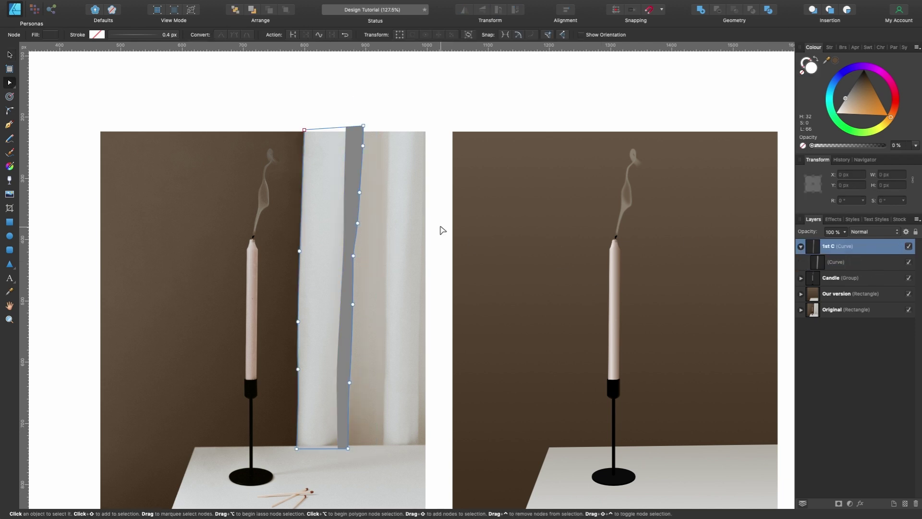
- Move the 1st C fold shape aside onto the brown wall left of the candle and raise its fill opacity to 100%
left_click(800, 246)
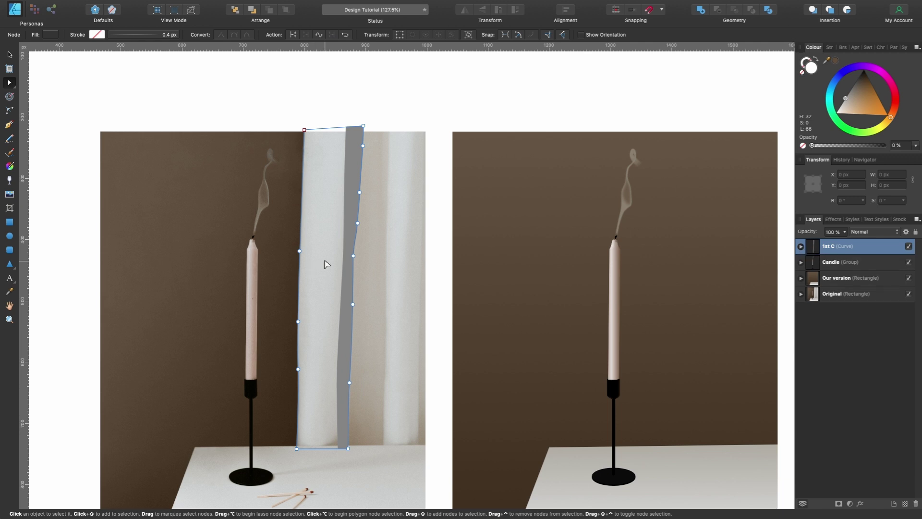
key("v")
left_click_drag(325, 261, 411, 266)
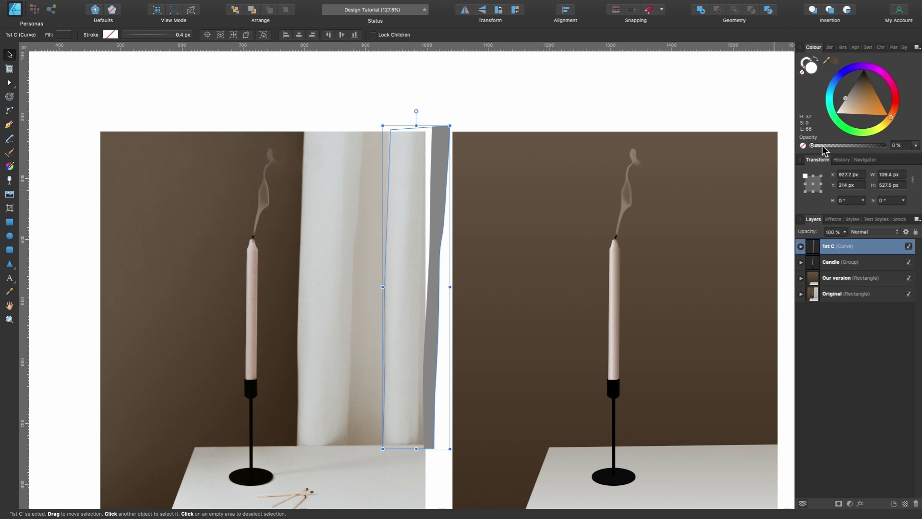
left_click_drag(824, 145, 883, 145)
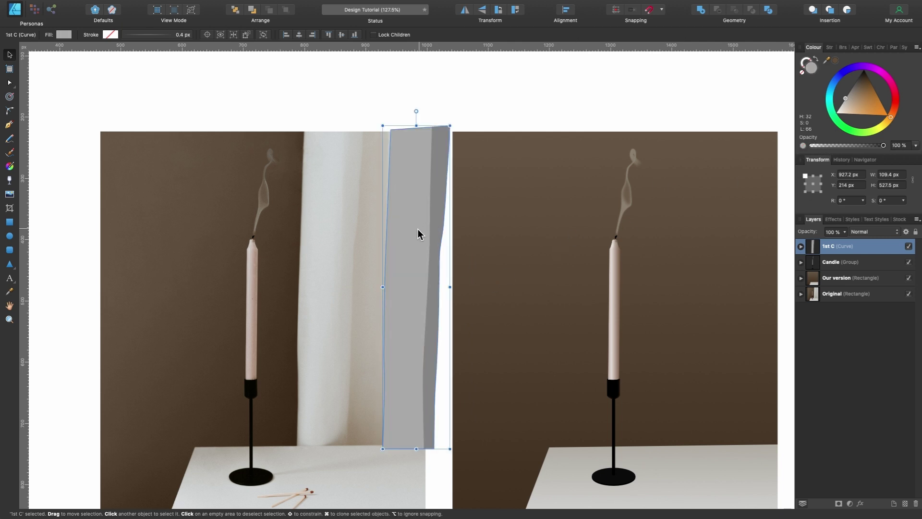
left_click_drag(411, 234, 200, 248)
scroll(199, 247, "left", 2)
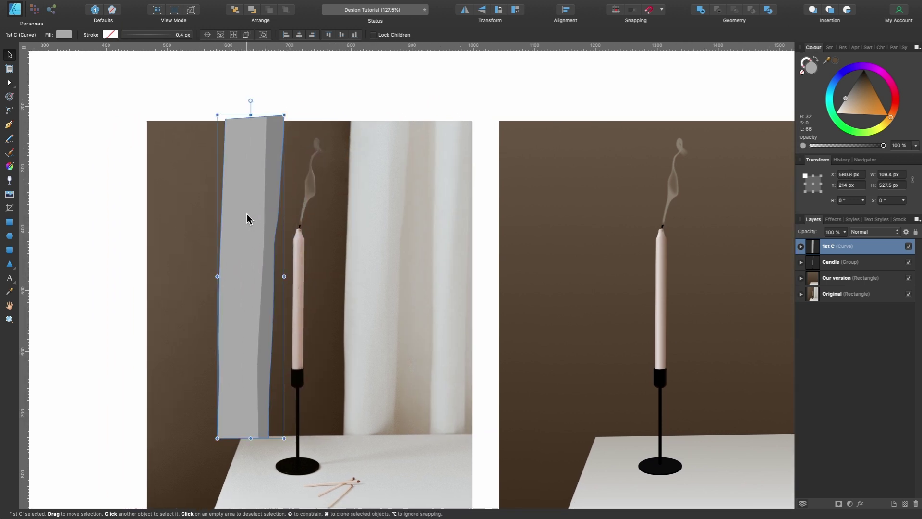
- Fill the 1st C fold shape with the light grey sampled from the lit curtain fold in the photo (H 150, S 2, L 82)
left_click_drag(827, 63, 366, 232)
left_click(835, 61)
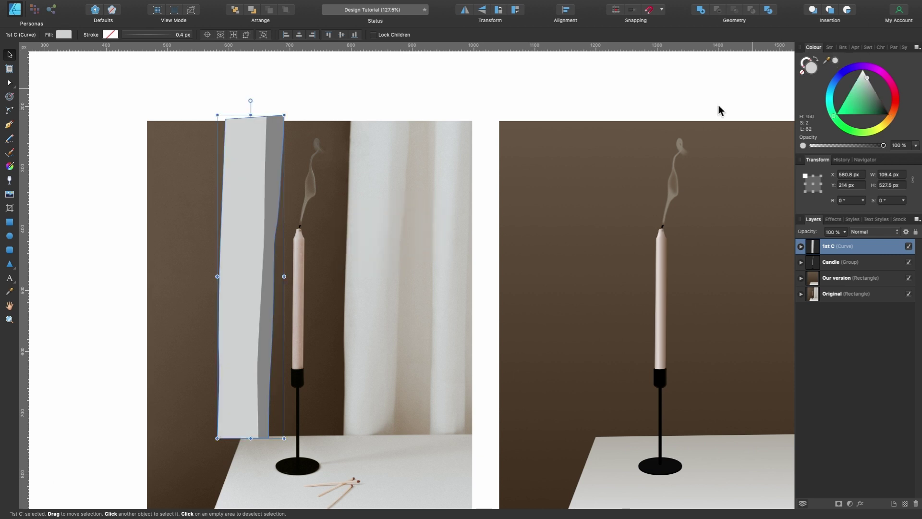
scroll(453, 256, "left", 2)
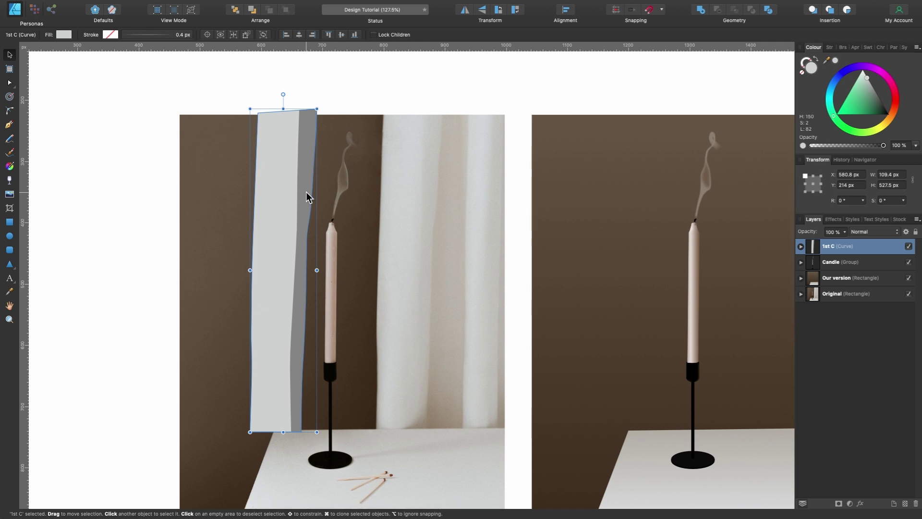
- Fill the nested right-edge shadow shape with the slightly darker grey sampled from the photo's curtain (H 72, S 4, L 74)
double_click(308, 168)
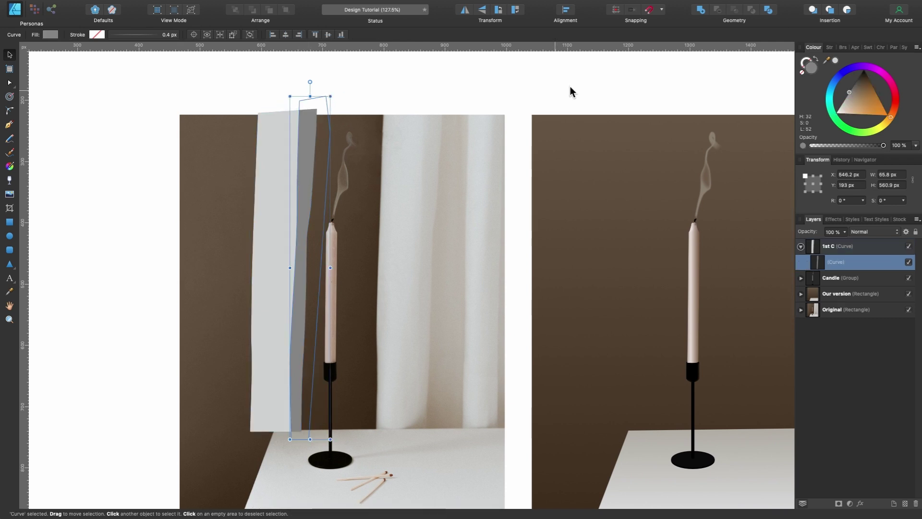
left_click_drag(829, 62, 427, 174)
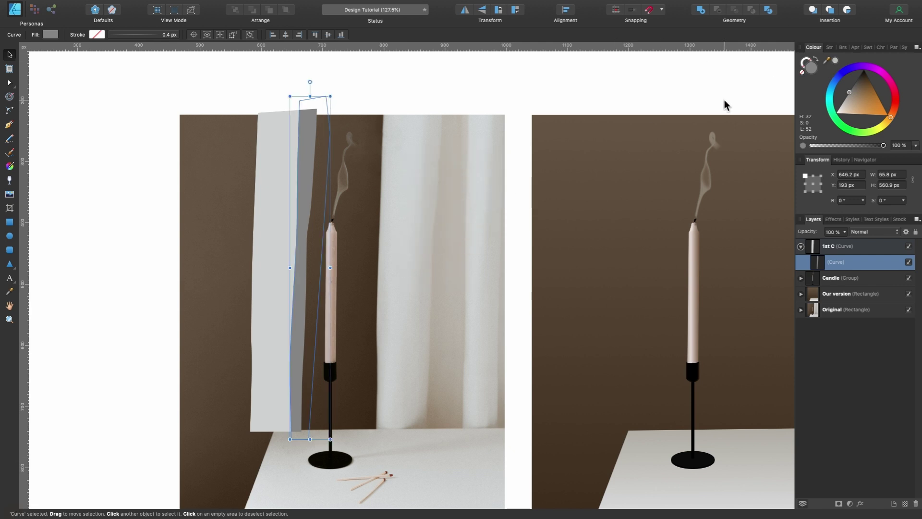
left_click(836, 60)
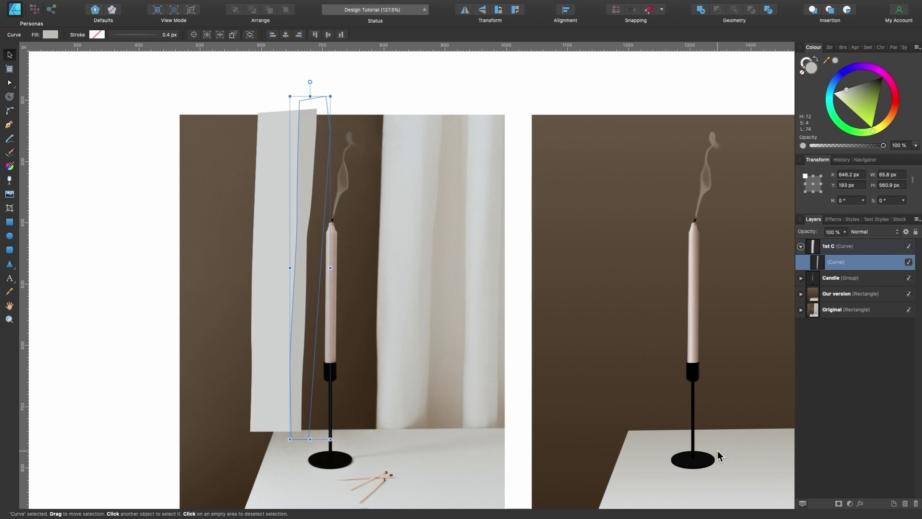
- Apply a Gaussian Blur layer effect to the nested shadow shape to soften the fold's right edge
left_click(860, 504)
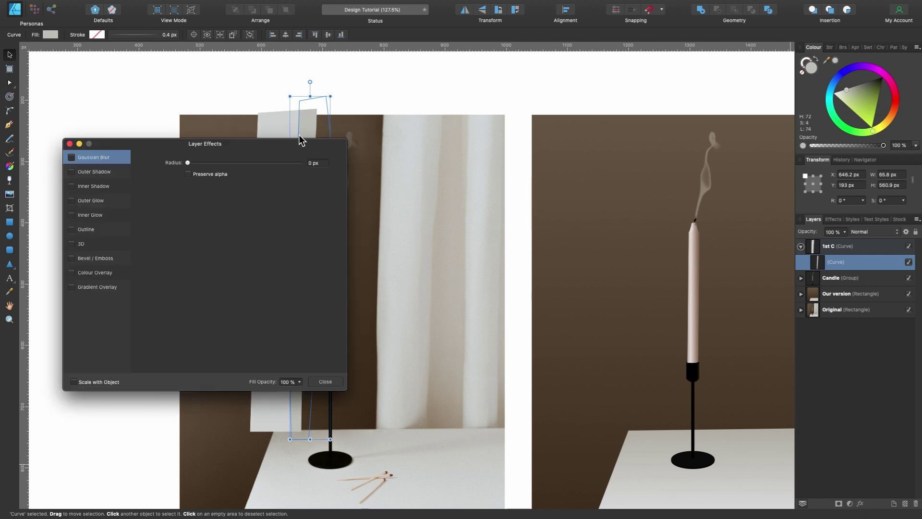
left_click_drag(303, 143, 382, 228)
left_click_drag(266, 246, 298, 247)
left_click(405, 465)
scroll(489, 301, "down", 3)
scroll(389, 283, "up", 3)
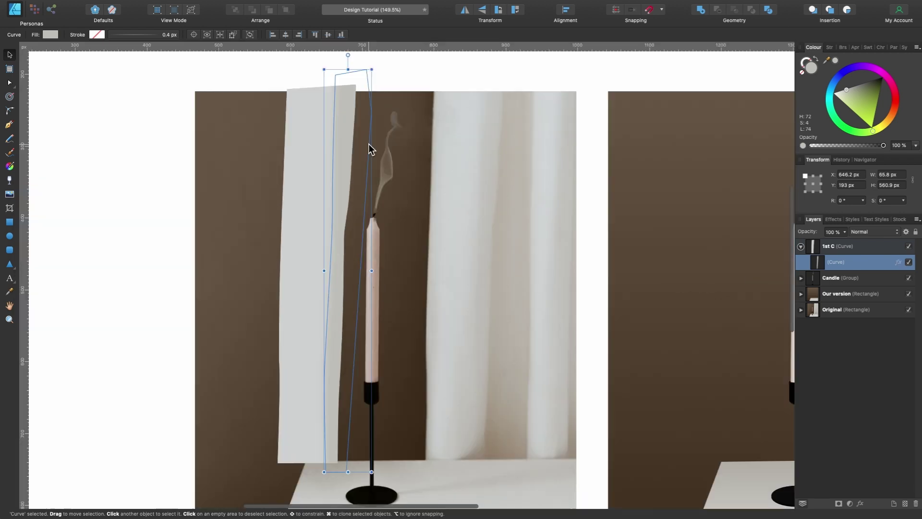
scroll(422, 292, "down", 2)
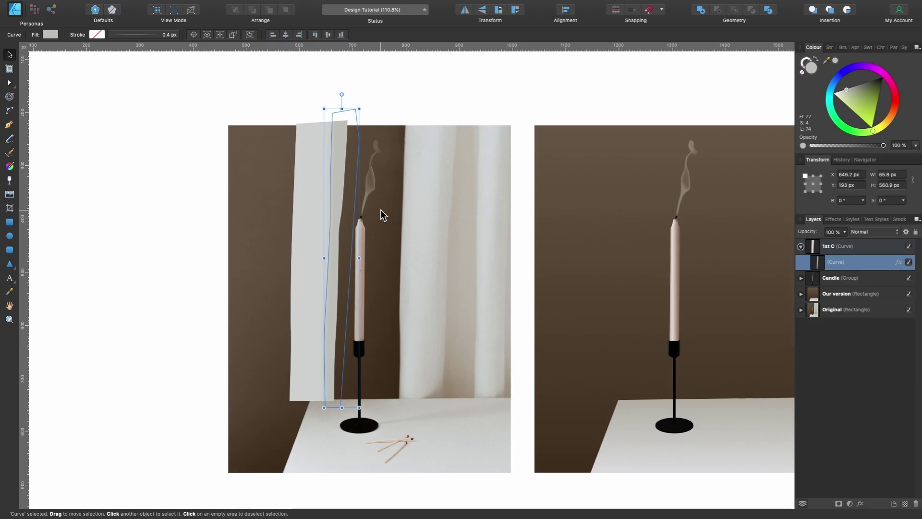
- Move the whole 1st C fold shape to the right so the photo's first curtain fold is uncovered for reference
left_click(323, 223)
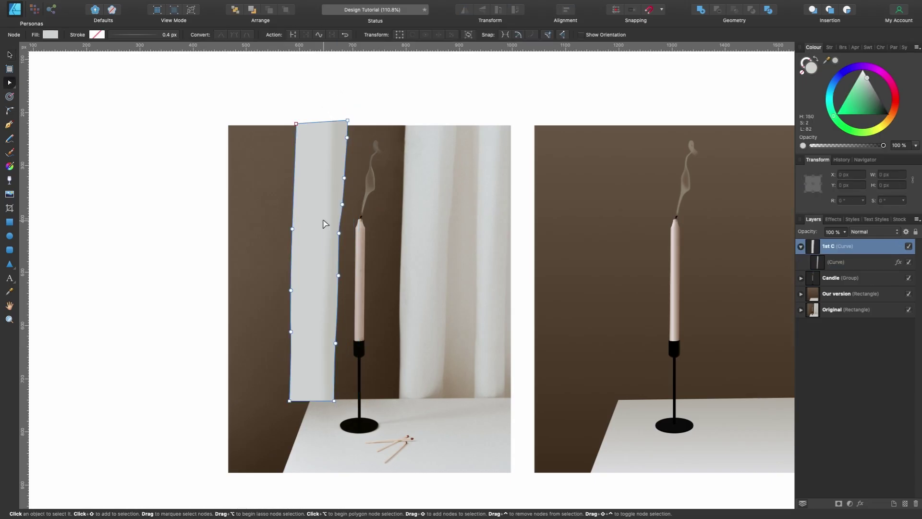
key("v")
left_click_drag(324, 220, 483, 224)
- Draw a closed, curved shadow shape with the Pencil tool along the bottom edge of the 1st C fold
scroll(488, 369, "up", 5)
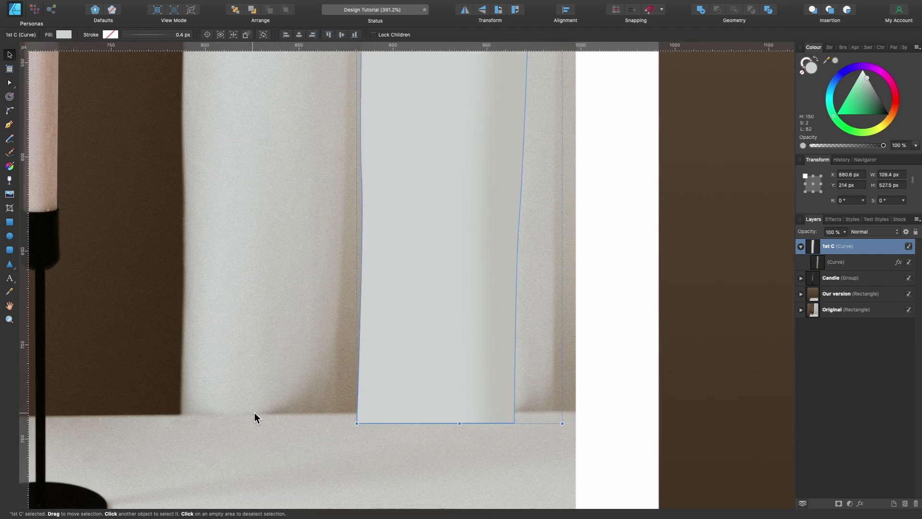
left_click(9, 138)
mouse_move(357, 395)
left_mouse_down()
mouse_move(448, 416)
mouse_move(527, 332)
mouse_move(528, 464)
mouse_move(515, 495)
mouse_move(347, 450)
mouse_move(311, 416)
mouse_move(323, 389)
mouse_move(341, 382)
mouse_move(369, 397)
left_mouse_up()
key("a")
left_click(307, 38)
- Fill the bottom shadow shape with the brownish grey sampled from the base of the photo's curtain (H 34, S 13, L 50)
left_click_drag(826, 61, 309, 408)
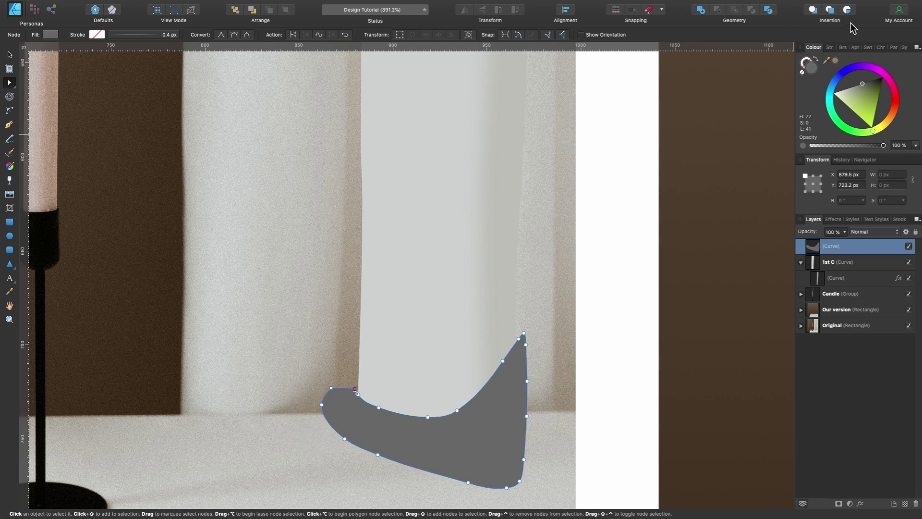
left_click(835, 60)
scroll(504, 319, "left", 3)
scroll(504, 319, "down", 1)
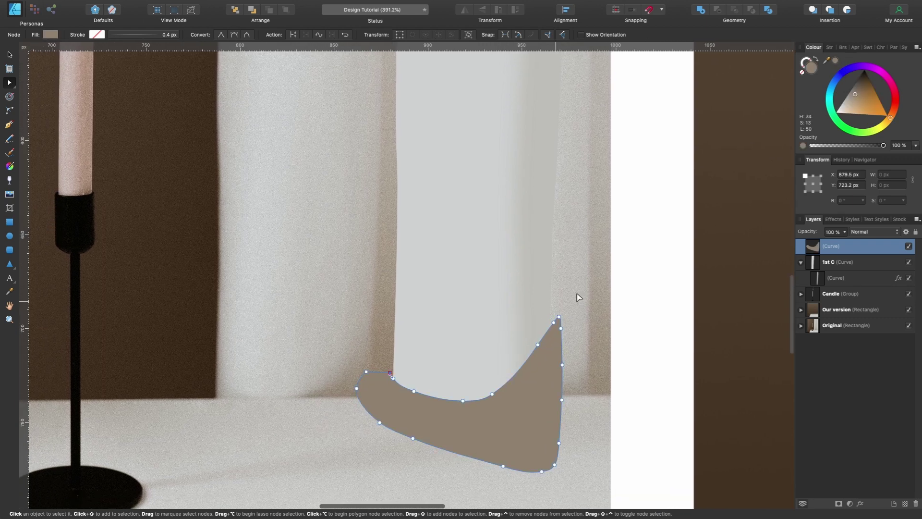
- Nest the bottom shadow inside 1st C and give it a 4.2 px Gaussian Blur that scales with the object
left_click_drag(834, 254, 844, 267)
left_click(861, 503)
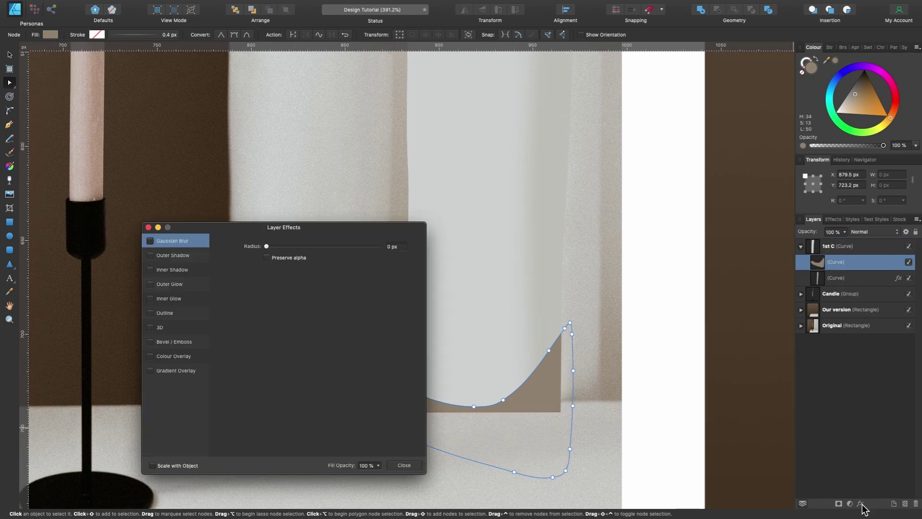
left_click_drag(271, 245, 299, 245)
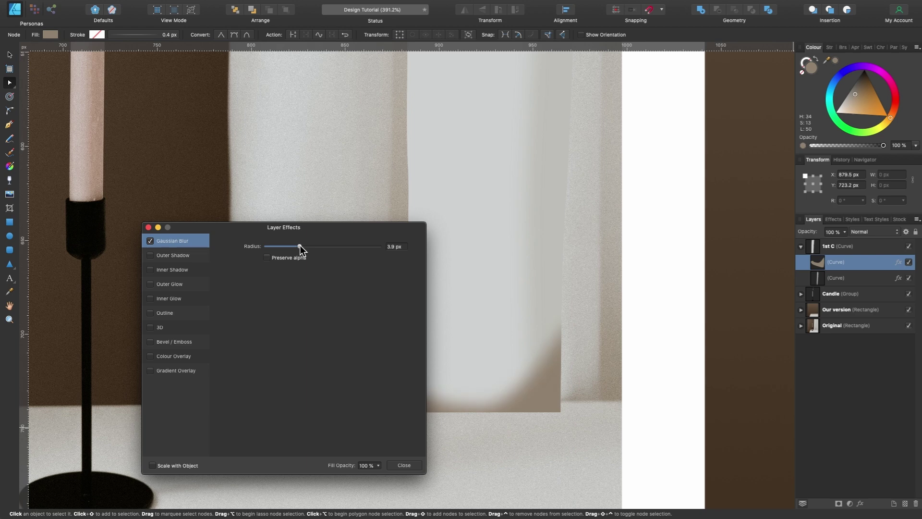
scroll(535, 235, "left", 4)
scroll(536, 236, "down", 2)
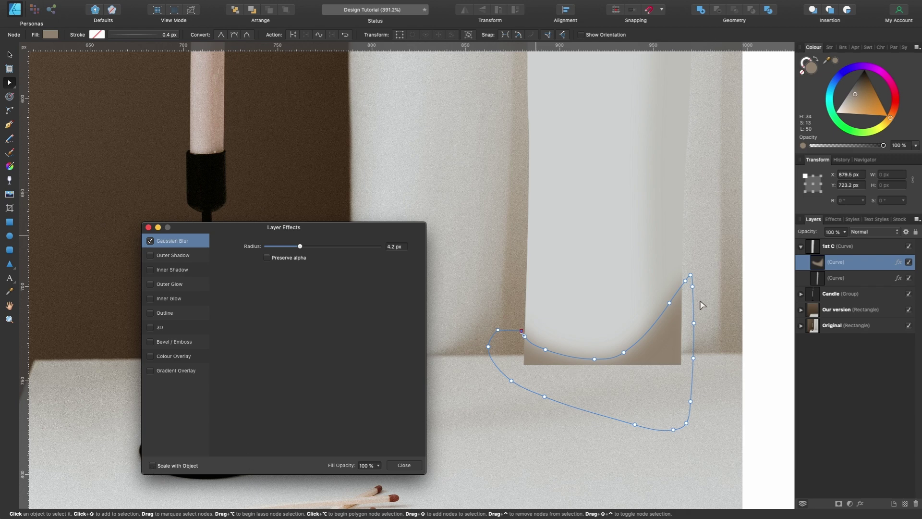
left_click(153, 466)
left_click(404, 465)
scroll(413, 467, "down", 5)
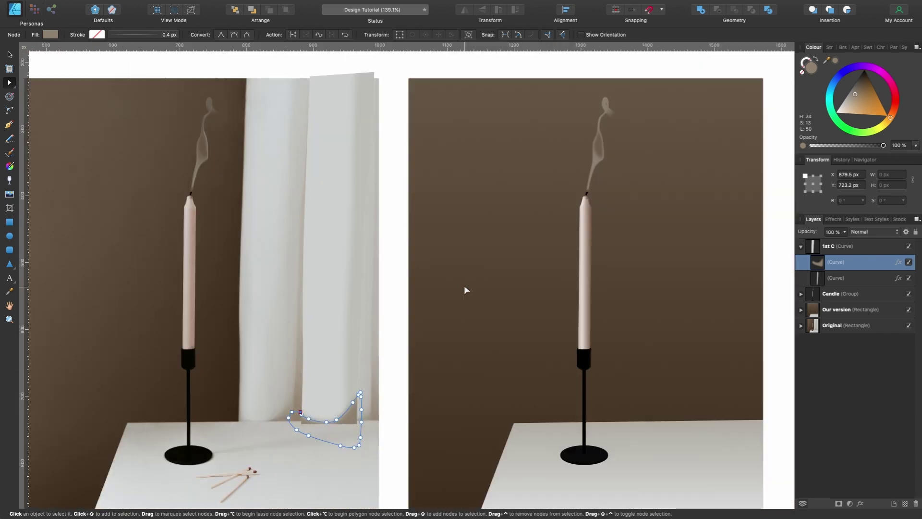
- Move the shaded 1st C fold shape back over the first curtain fold in the reference photo
left_click(10, 55)
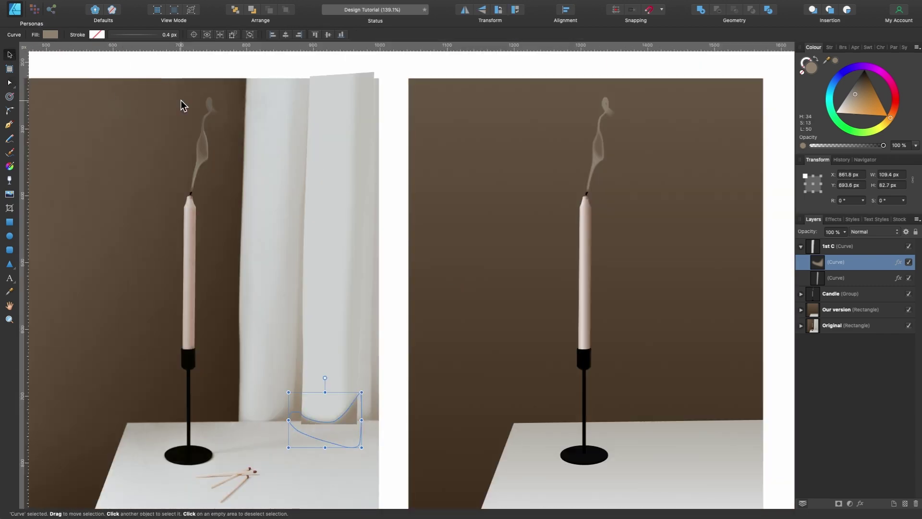
left_click(310, 149)
left_click_drag(310, 148, 247, 153)
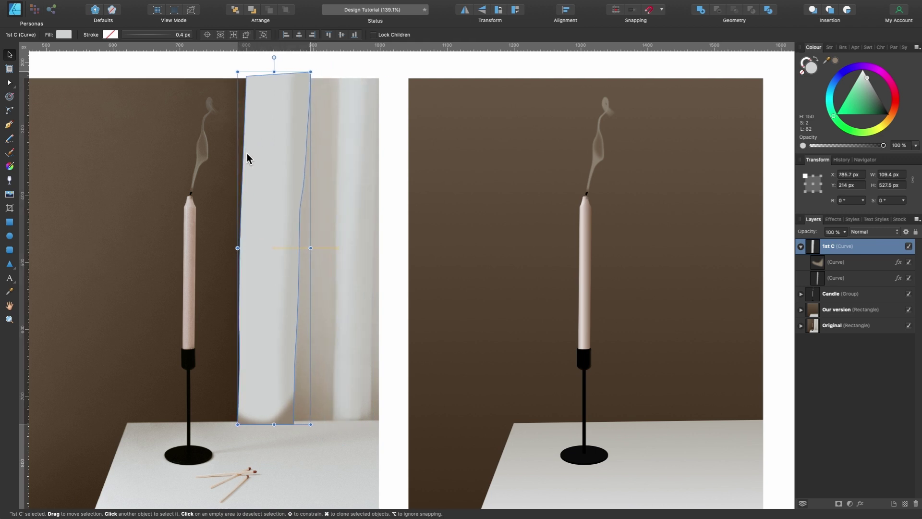
- Trace the photo's second lit curtain fold with the Pen tool as a closed shape directly above the Original layer
left_click(360, 242)
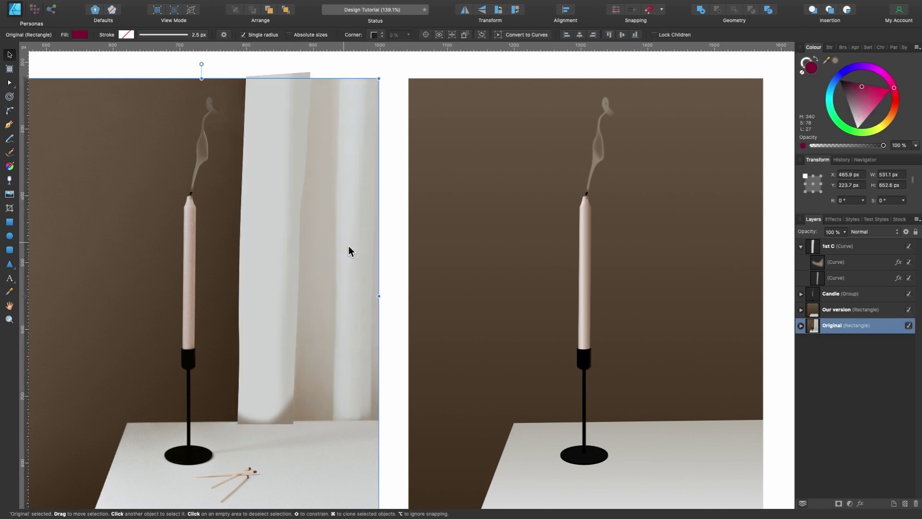
left_click(10, 125)
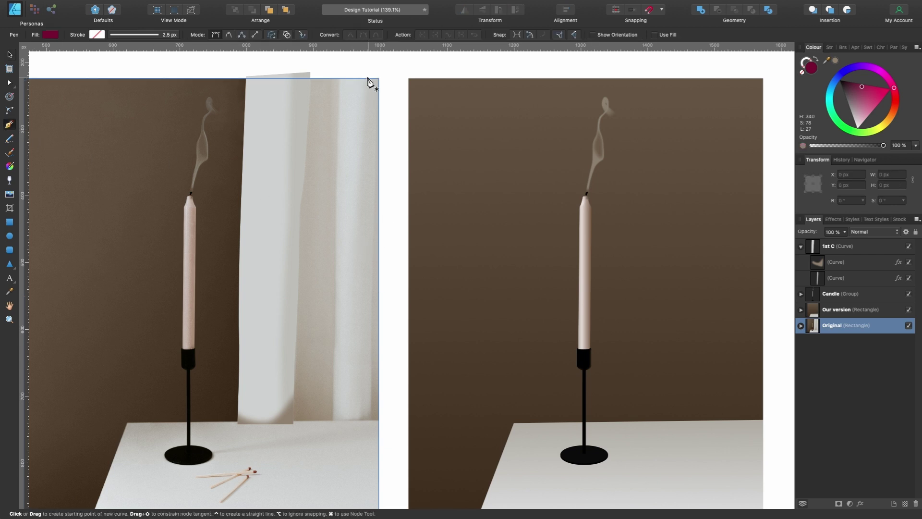
left_click(340, 77)
left_click(339, 171)
scroll(340, 171, "up", 3)
left_click(336, 247)
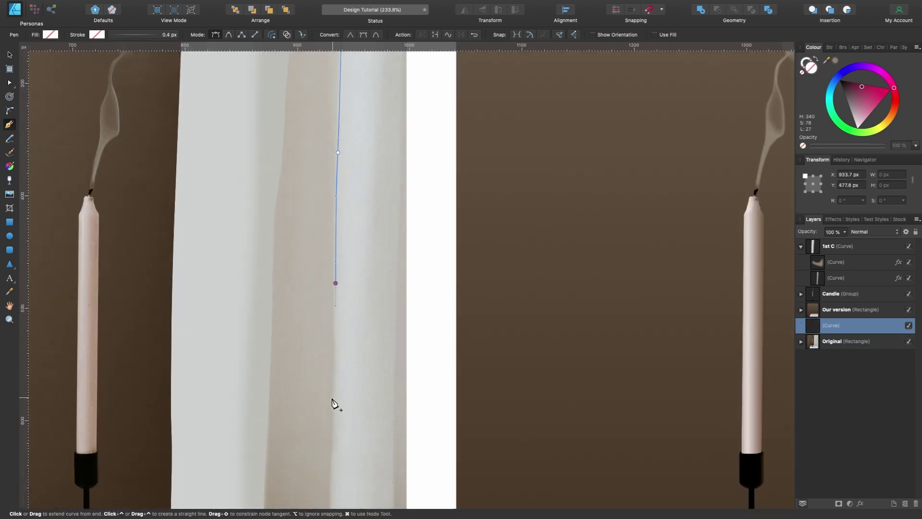
left_click_drag(335, 405, 336, 418)
scroll(335, 408, "down", 5)
left_click_drag(335, 386, 335, 399)
left_click(333, 466)
left_click(397, 467)
left_click_drag(398, 355, 398, 339)
scroll(398, 339, "up", 3)
left_click_drag(396, 259, 395, 237)
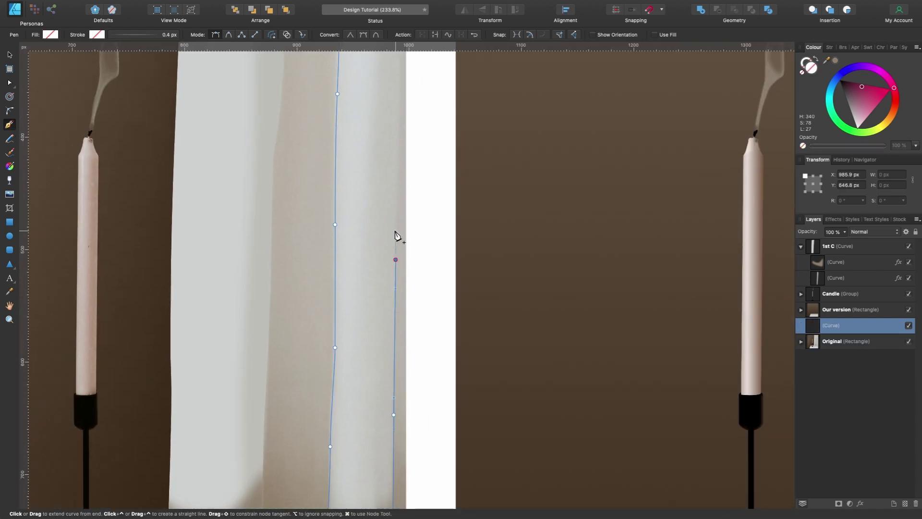
scroll(395, 230, "up", 4)
scroll(405, 135, "up", 3)
left_click_drag(405, 154, 405, 98)
left_click(406, 94)
left_click(339, 92)
scroll(424, 144, "down", 3)
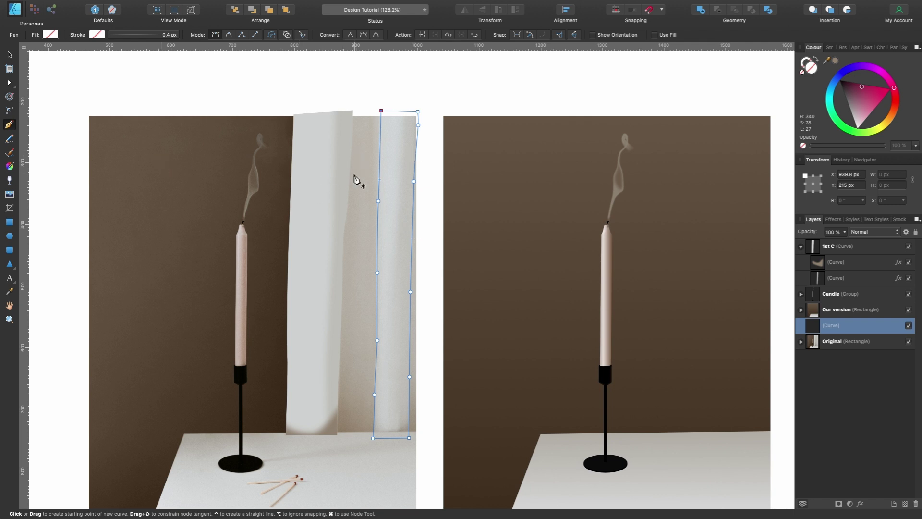
- Draw a closed shadow shape with the Pen tool along the second fold's right side and bottom, filled with grey H 75, S 3, L 76
left_click(405, 104)
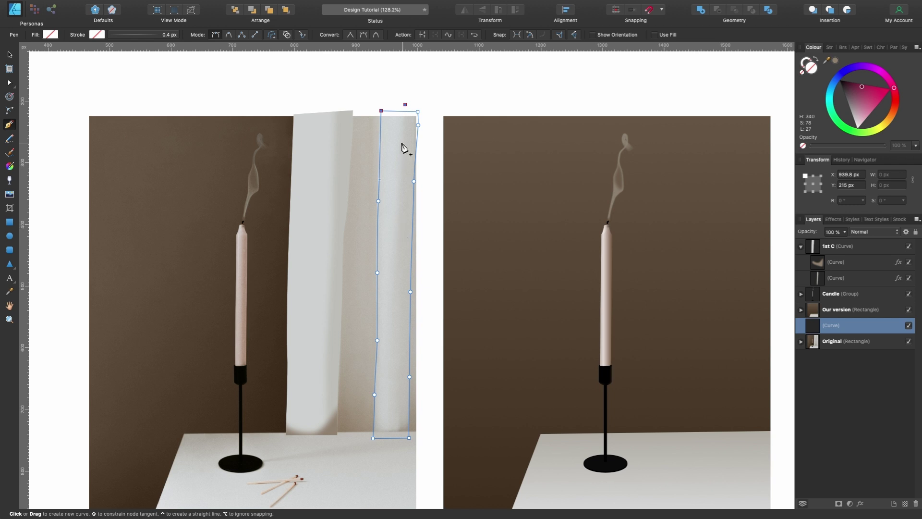
left_click(403, 101)
left_click_drag(400, 213, 400, 235)
left_click_drag(395, 333, 360, 319)
left_click(366, 405)
left_click(366, 445)
left_click(414, 442)
left_click(422, 186)
left_click(423, 103)
left_click(403, 101)
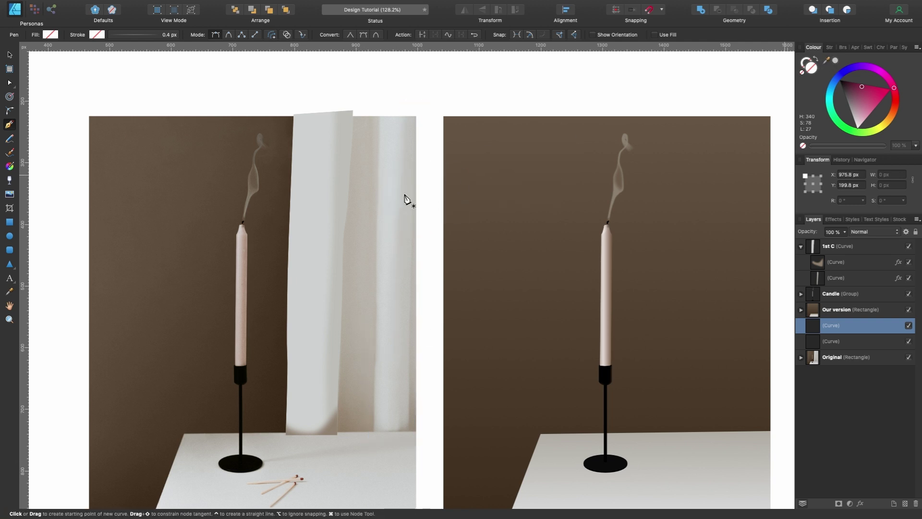
left_click(835, 62)
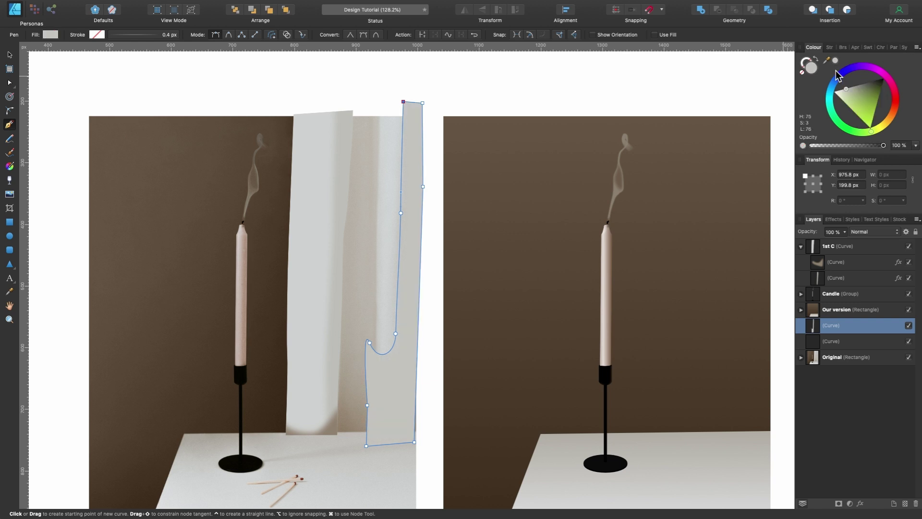
- Fill the second fold shape with the light grey sampled from the 1st C fold (H 150, S 2, L 82)
left_click(851, 340)
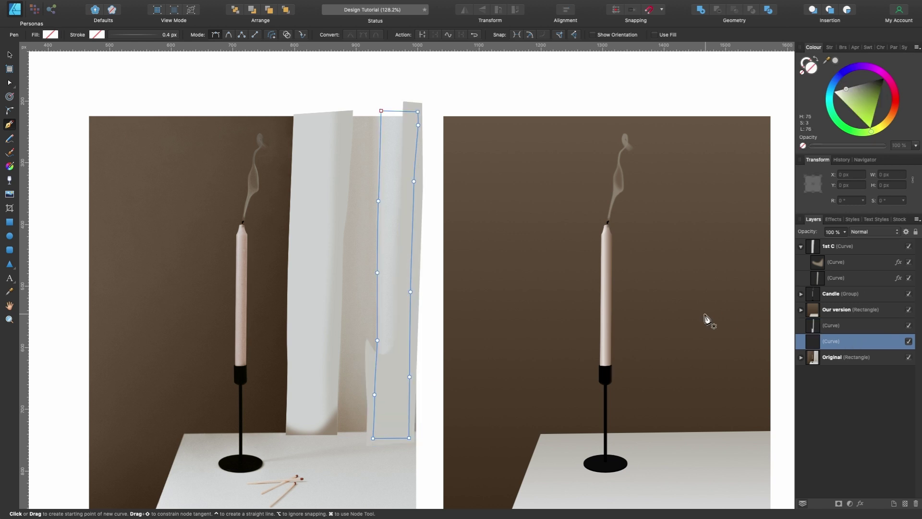
left_click_drag(834, 63, 307, 237)
left_click(836, 62)
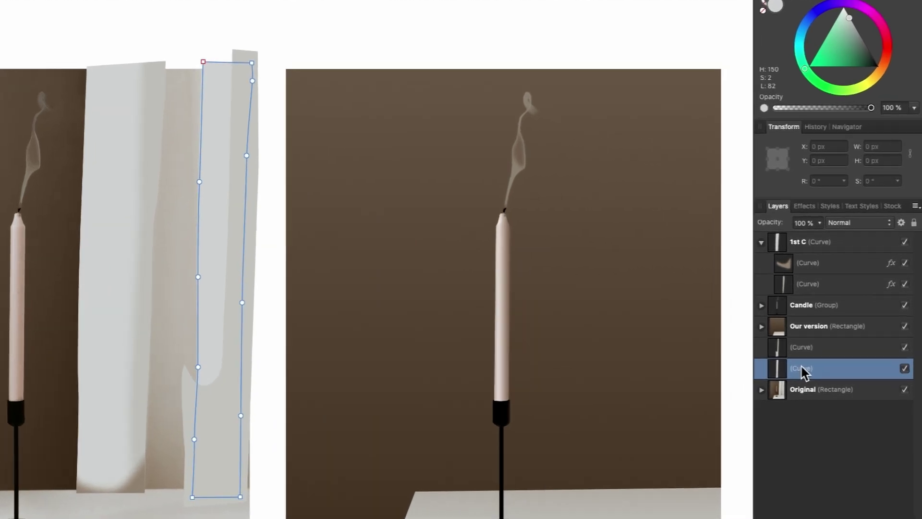
- Rename the second curtain fold shape 2nd C
double_click(831, 341)
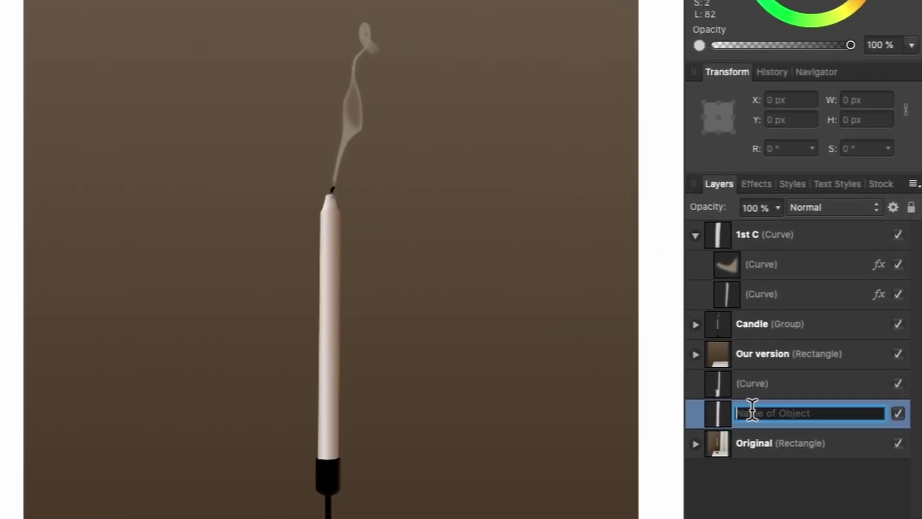
type("2nd C")
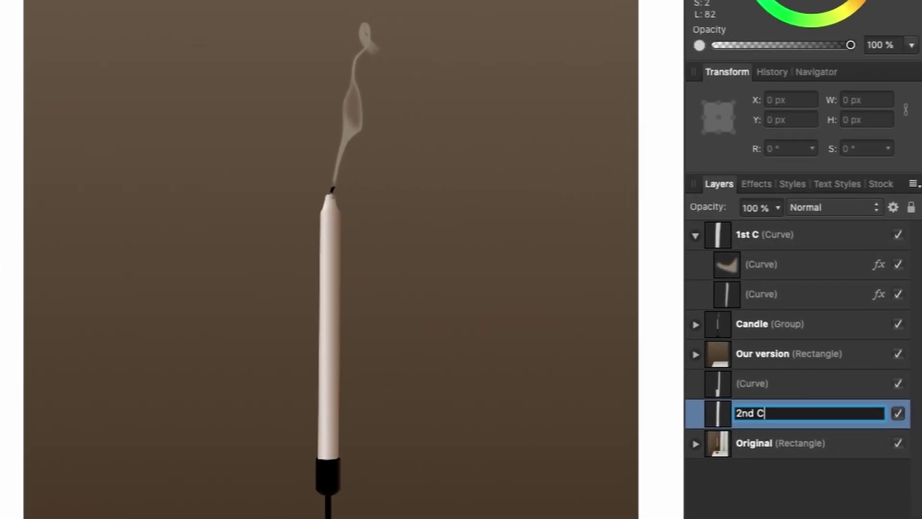
left_click(789, 390)
left_click(772, 411)
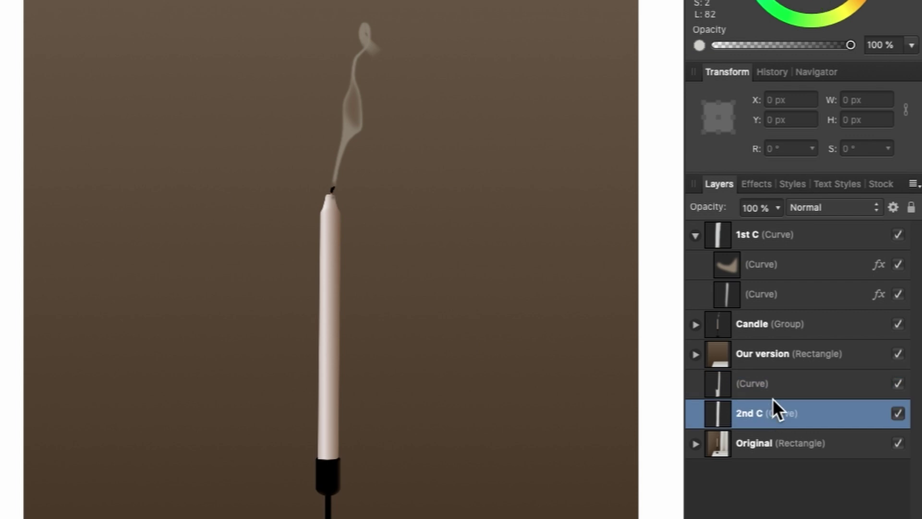
- Move 2nd C and its shadow shape to the top of the layer stack and nest the shadow inside 2nd C
left_click(771, 384, "shift")
left_click_drag(771, 385, 739, 222)
left_click(752, 263)
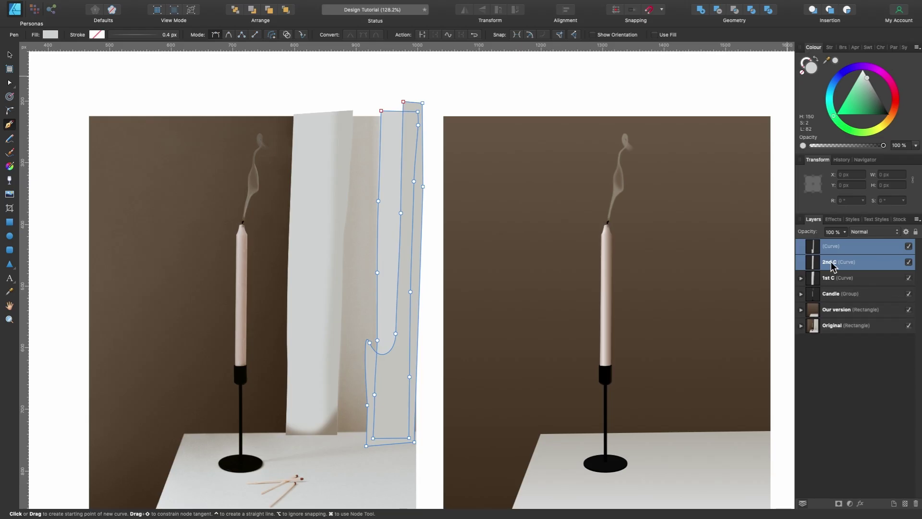
left_click(832, 247)
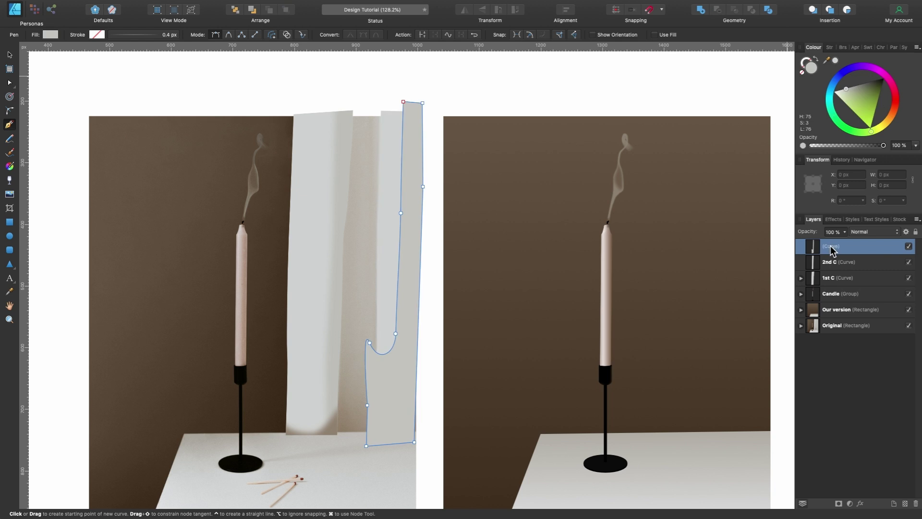
left_click_drag(832, 247, 856, 263)
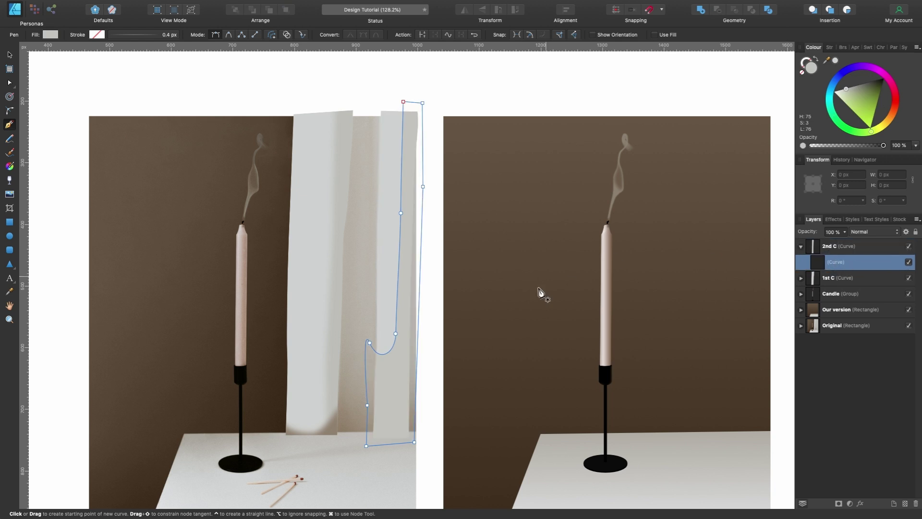
- Apply a Gaussian Blur layer effect to the shadow shape nested in 2nd C
scroll(560, 270, "down", 2)
scroll(559, 270, "left", 1)
left_click(860, 503)
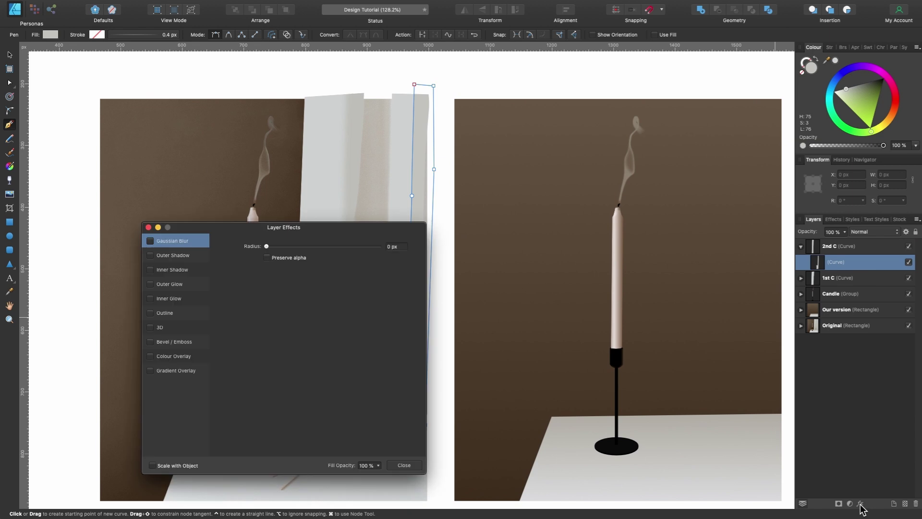
left_click_drag(360, 226, 694, 137)
left_click_drag(601, 157, 609, 156)
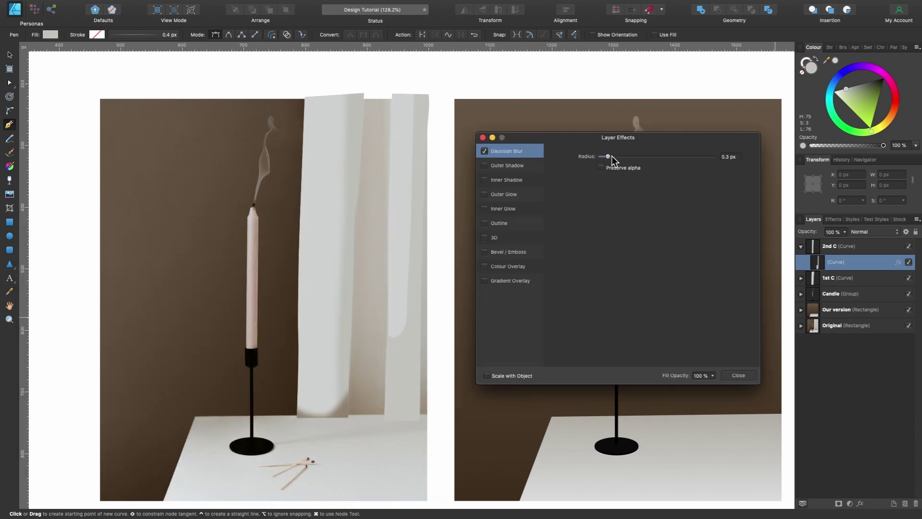
left_click(738, 375)
- Reshape the nested shadow by moving its curve nodes down toward the bottom of the second fold
scroll(538, 305, "down", 1)
key("a")
left_click(401, 323)
left_click_drag(401, 324, 392, 380)
scroll(401, 322, "up", 3)
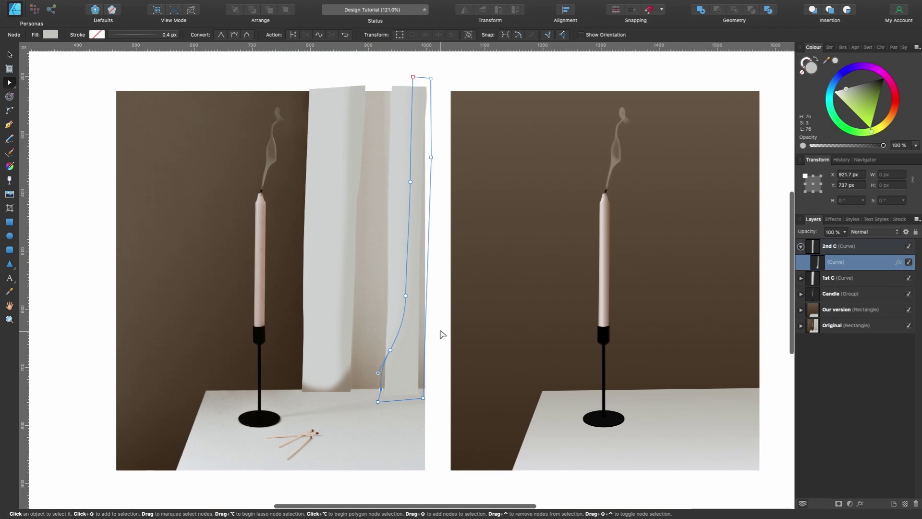
- Draw a rectangle about 169 by 531 px over the photo's curtain area, directly above the Original layer
scroll(440, 333, "right", 2)
scroll(440, 334, "up", 1)
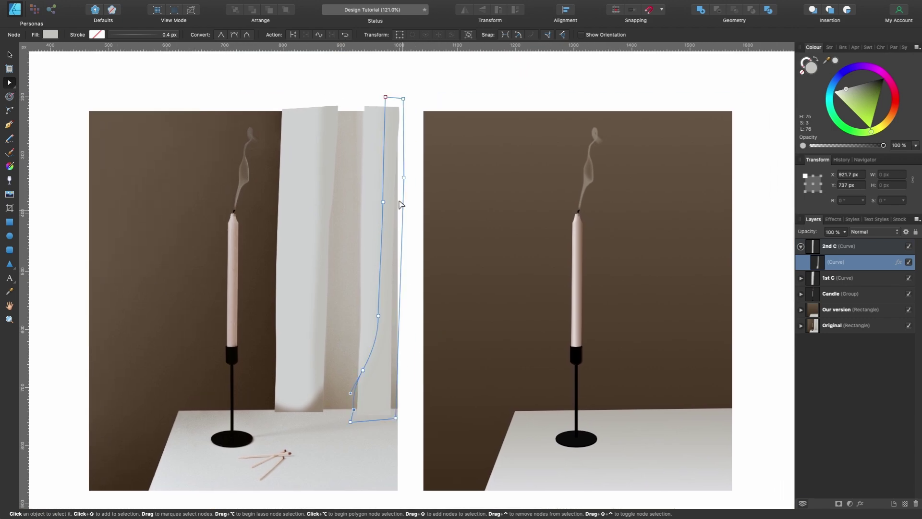
left_click(300, 157)
left_click(375, 157)
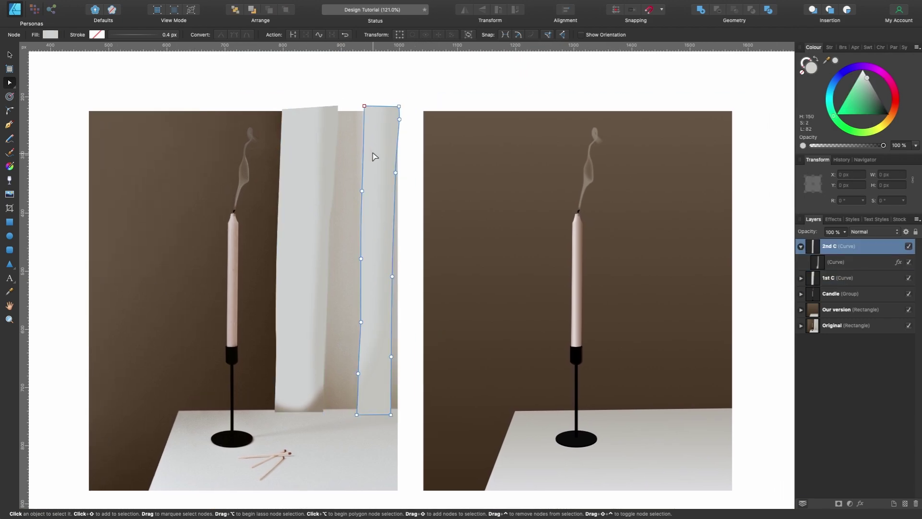
left_click(351, 193)
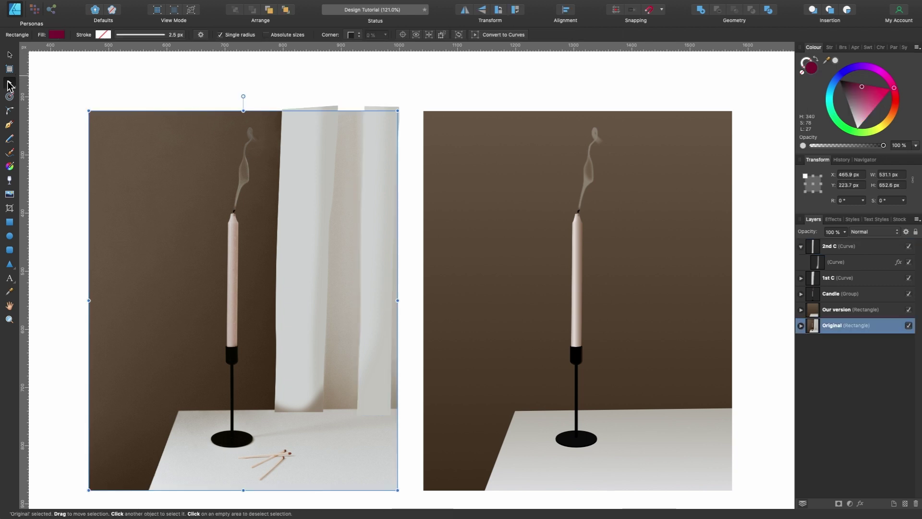
left_click(10, 226)
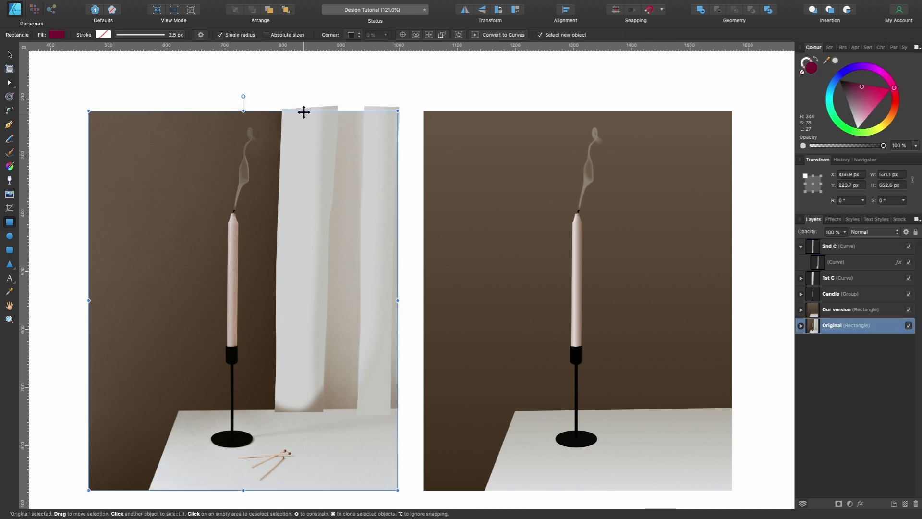
left_click_drag(304, 108, 402, 417)
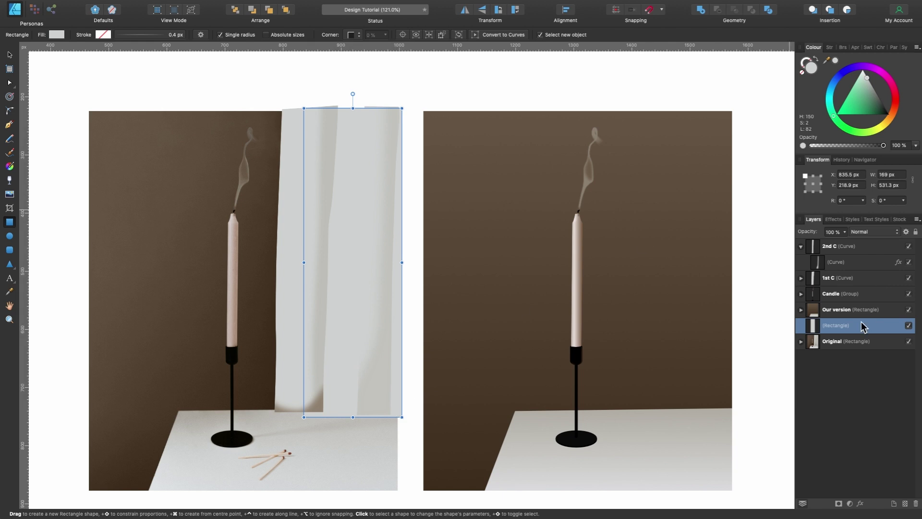
- Place the new rectangle directly beneath 1st C in the layer stack and rename it Background C
left_click(800, 246)
left_click_drag(814, 310, 809, 275)
double_click(838, 263)
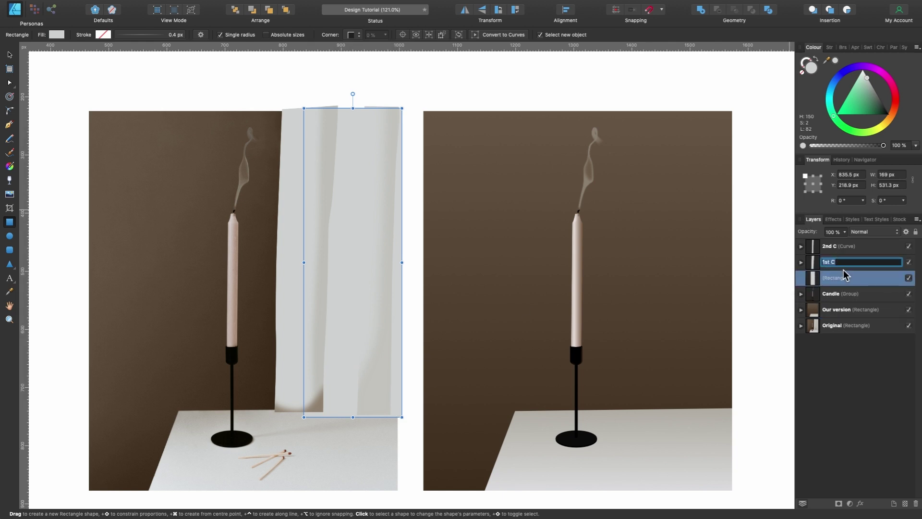
left_click(844, 275)
double_click(833, 279)
type("Background C")
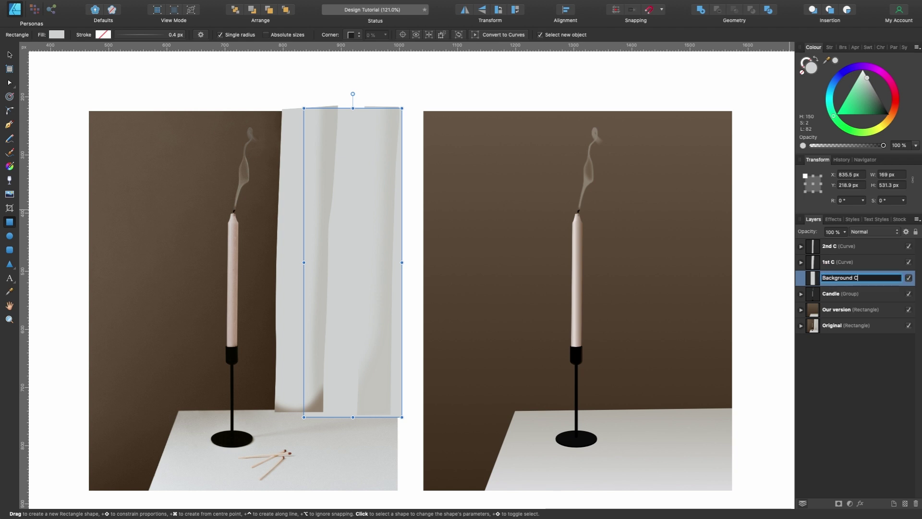
key("Return")
- Move Background C off the photo and fill it with the beige sampled between the folds (H 42, S 9, L 72)
key("v")
left_click_drag(357, 255, 452, 247)
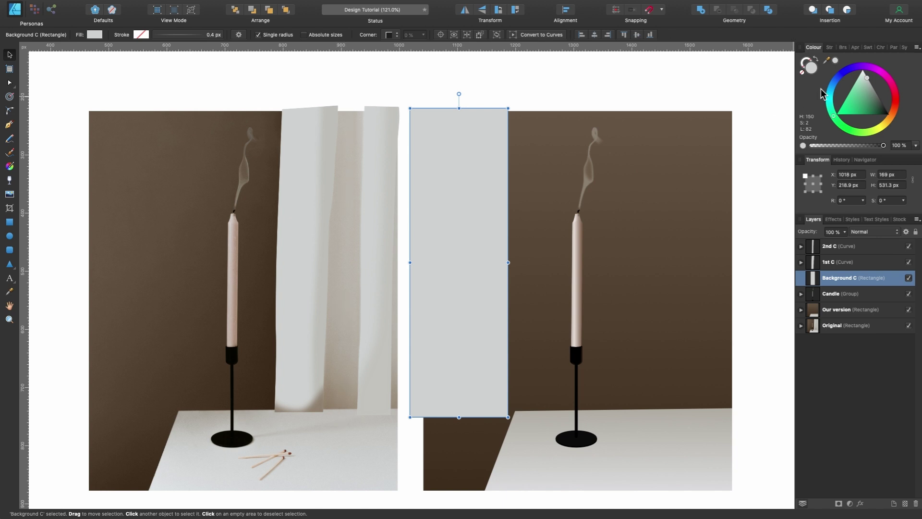
left_click_drag(829, 63, 353, 201)
left_click(835, 60)
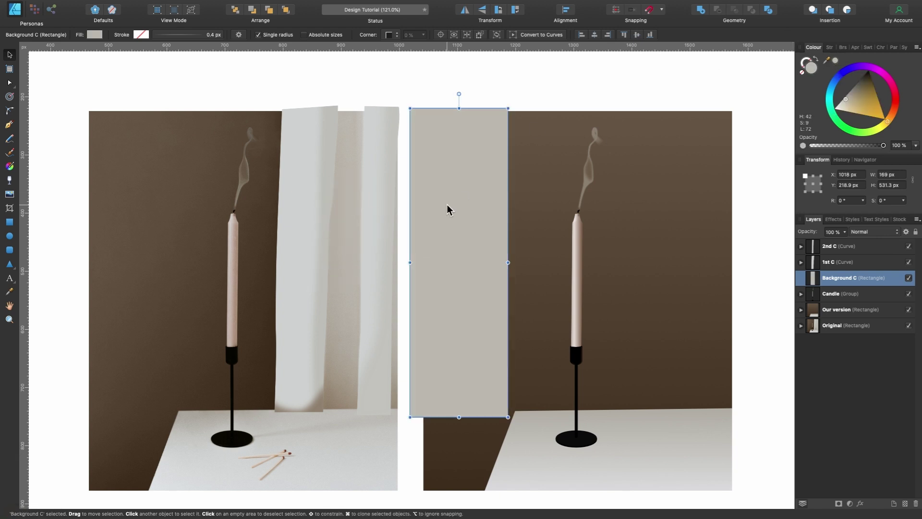
left_click_drag(437, 218, 464, 218)
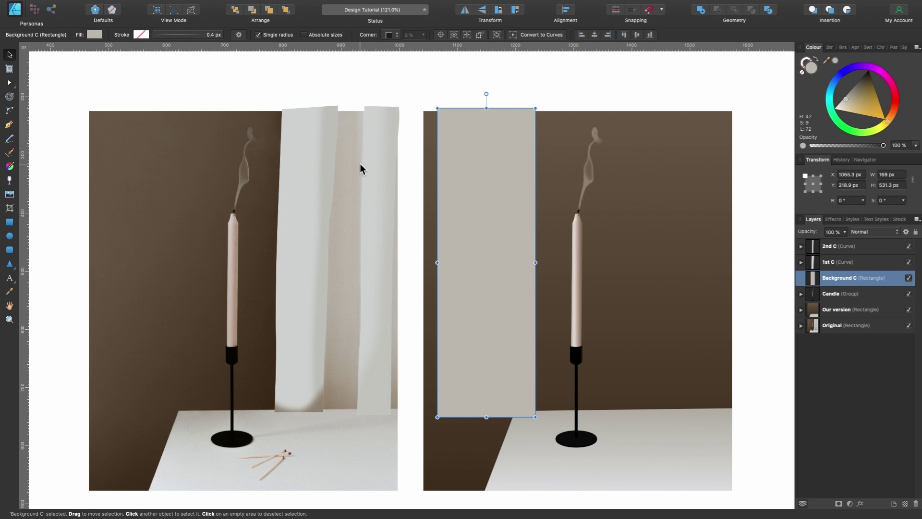
- Give Background C a vertical linear gradient whose bottom stop uses the brown sampled from the lower curtain (H 35, S 16, L 47)
left_click(9, 166)
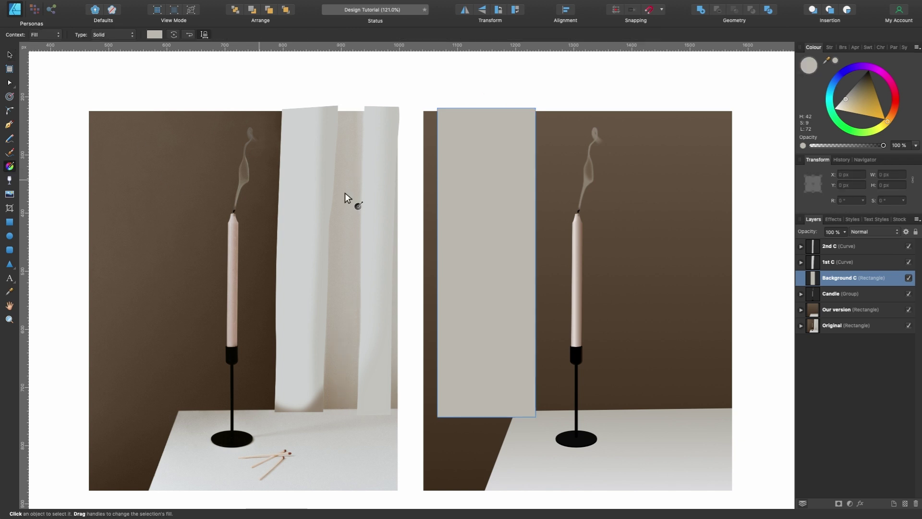
left_click_drag(485, 416, 487, 389)
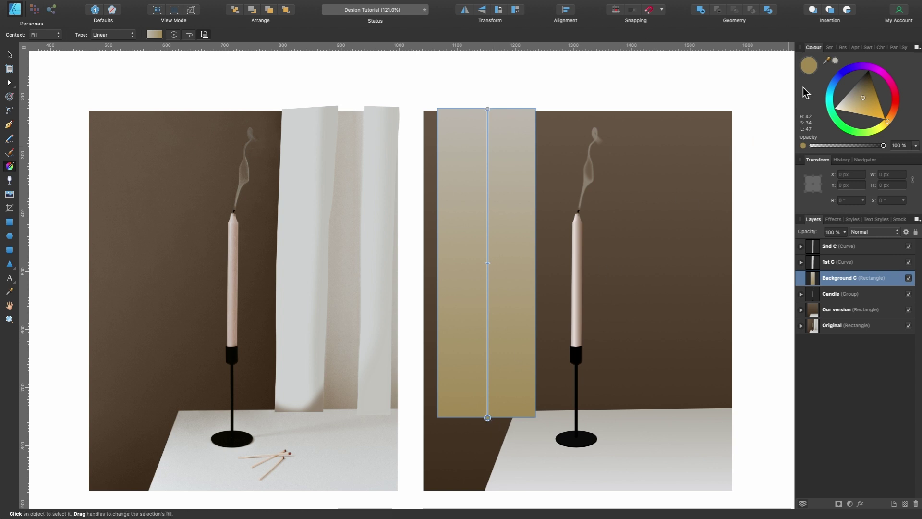
left_click_drag(830, 59, 365, 386)
left_click(836, 61)
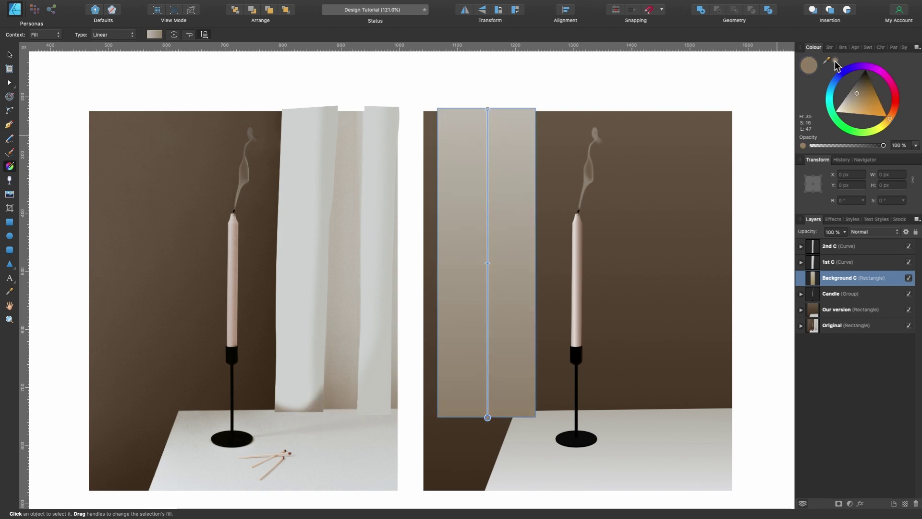
- Position Background C behind the two folds on the photo, and move all three curtain shapes onto the right side of the recreated picture
scroll(547, 317, "down", 2)
left_click_drag(553, 60, 553, 278)
left_click_drag(480, 142, 354, 193)
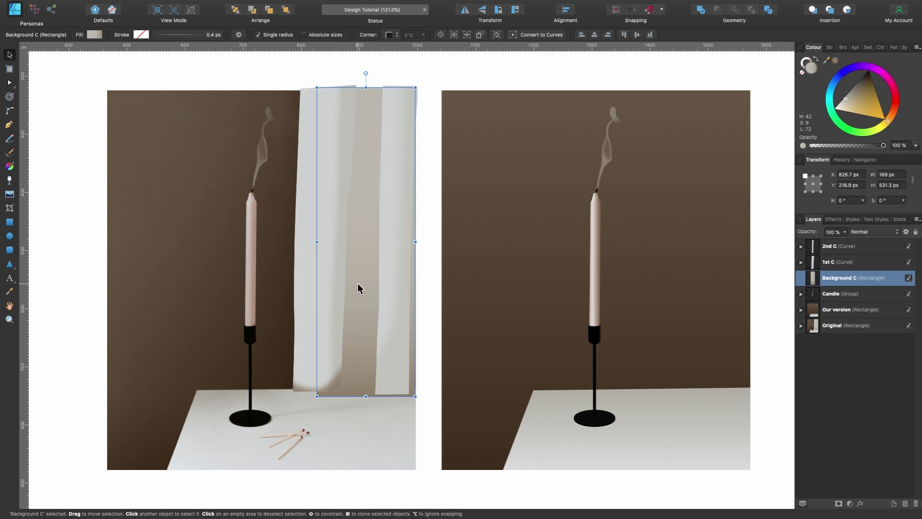
left_click(840, 249, "shift")
left_click_drag(392, 297, 704, 296)
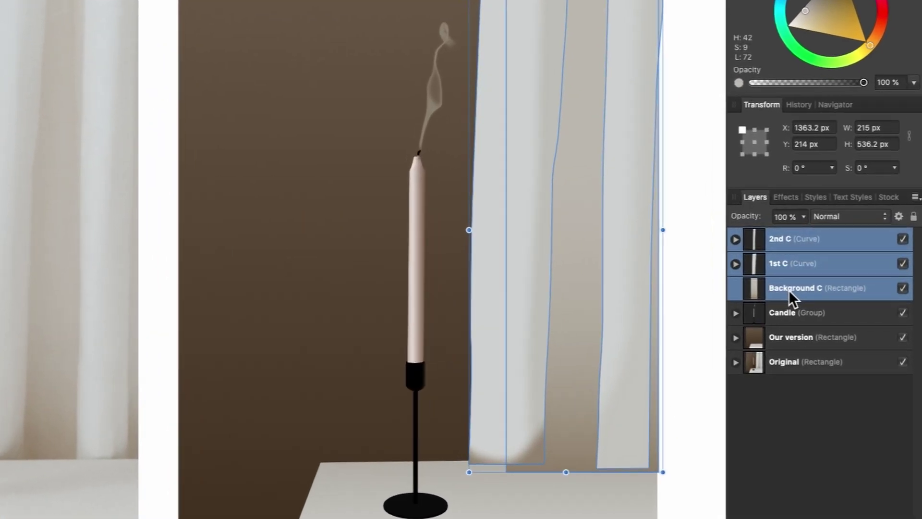
- Nest 2nd C, 1st C and Background C inside the Our version rectangle, beneath the Table layer
left_click(836, 278)
left_click(693, 357)
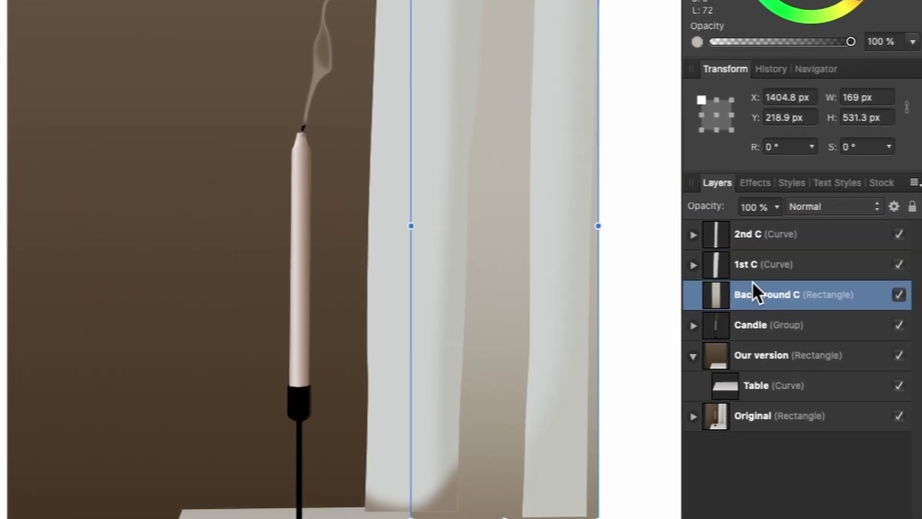
left_click(756, 234, "shift")
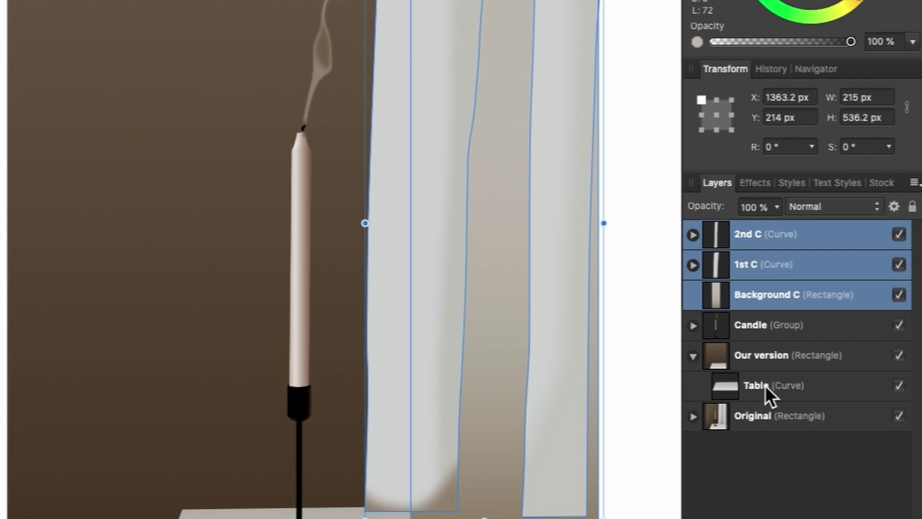
left_click_drag(765, 293, 752, 394)
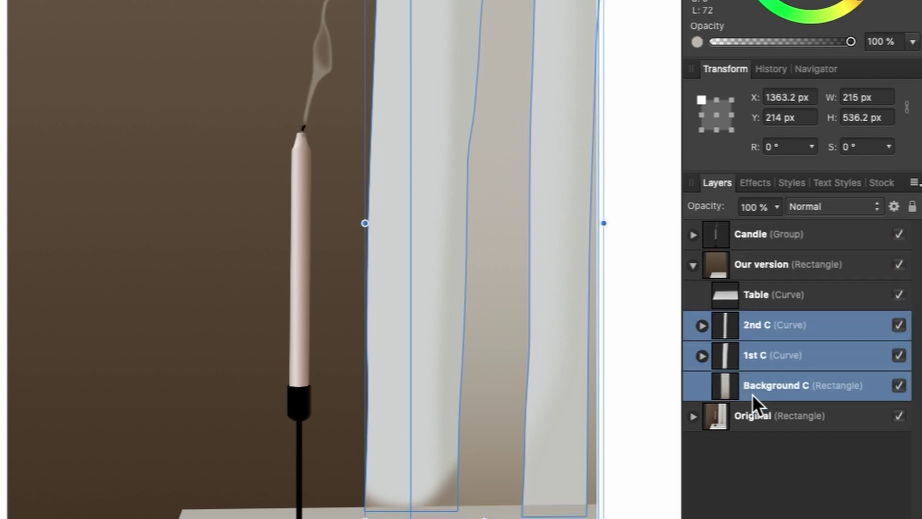
scroll(567, 466, "right", 3)
scroll(567, 466, "up", 1)
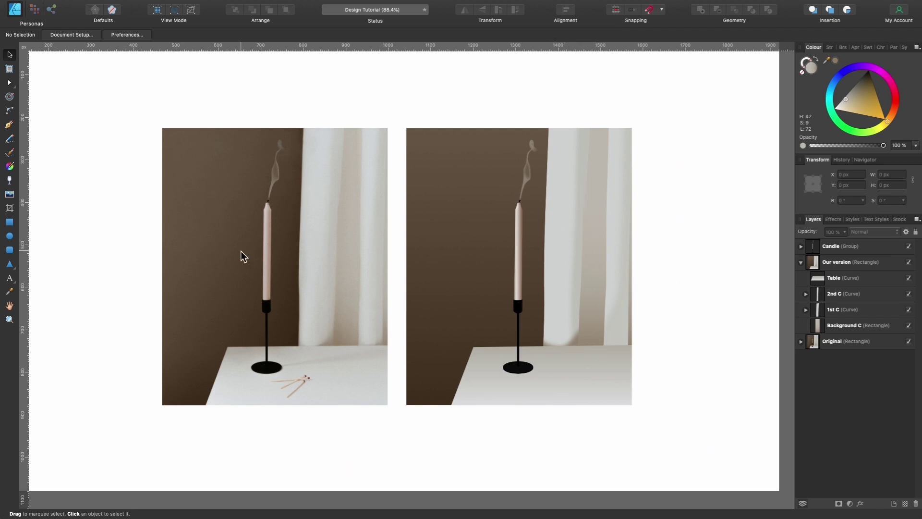
- Apply a linear transparency running from top to bottom on the side shadow nested in 1st C
left_click(578, 245)
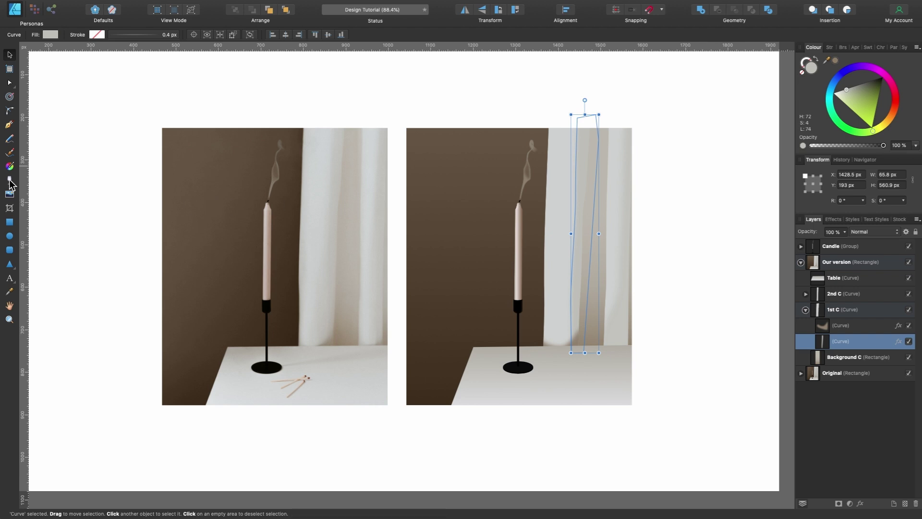
left_click(9, 180)
left_click_drag(581, 131, 575, 341)
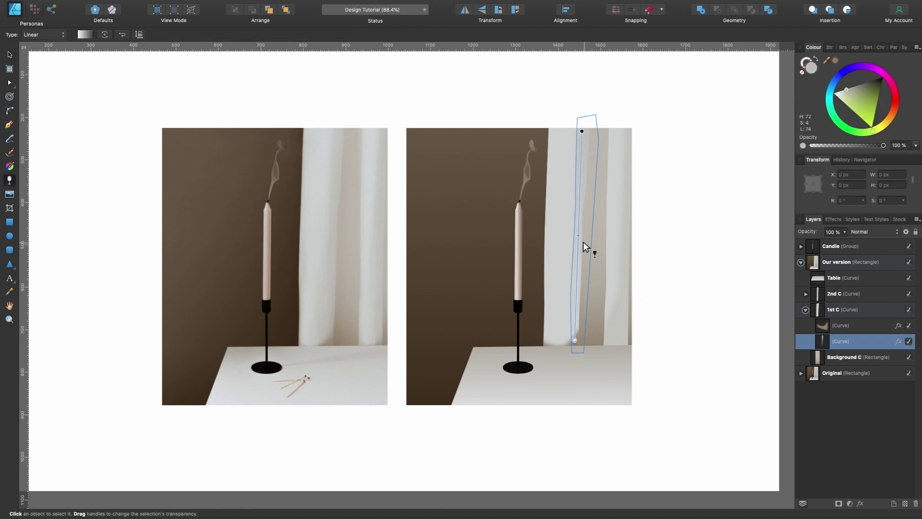
scroll(641, 277, "right", 3)
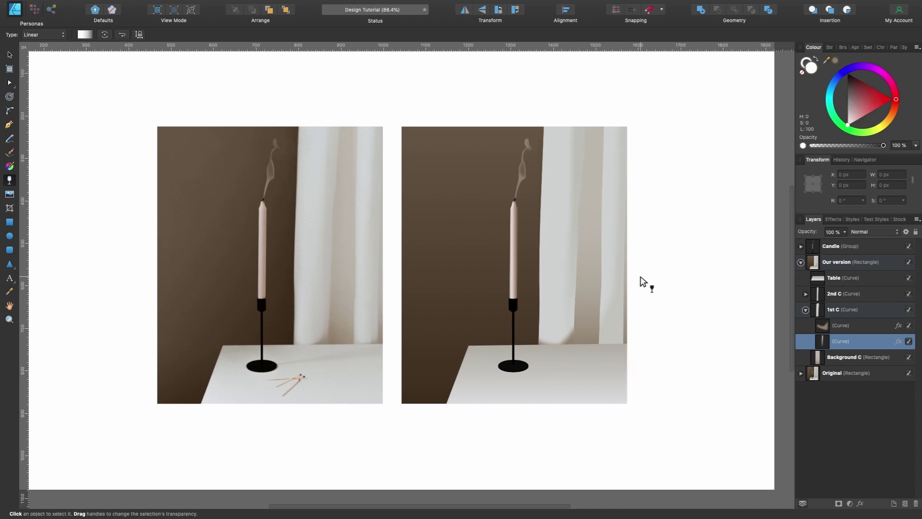
- Lighten the bottom shadow in 1st C to H 34, S 12, L 59 and adjust the nodes along its upper edge
key("v")
left_click(641, 278)
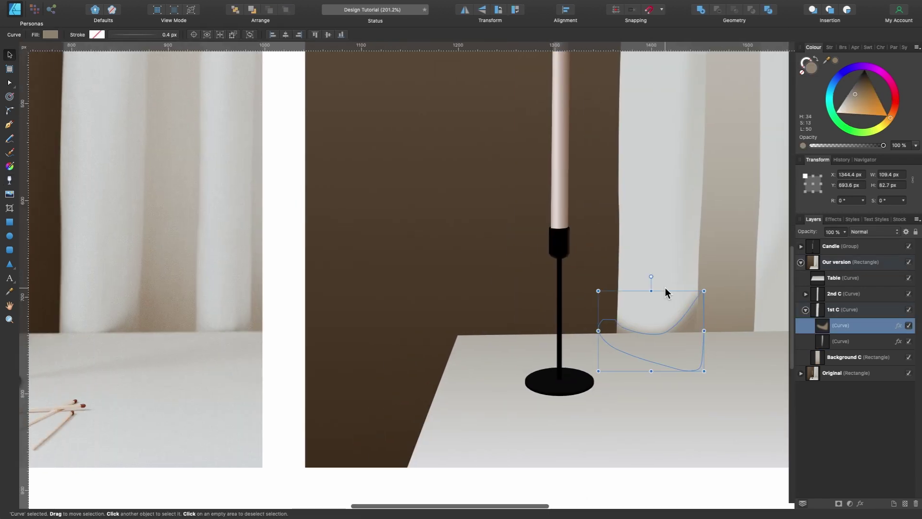
left_click_drag(855, 94, 851, 97)
key("a")
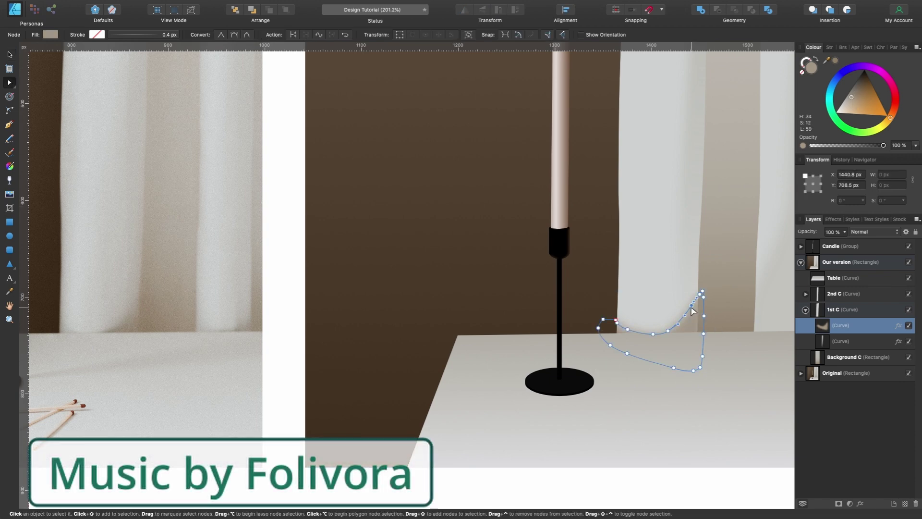
left_click(692, 306)
scroll(691, 305, "right", 2)
scroll(568, 313, "down", 4)
- Fill 1st C with a horizontal linear gradient, its left stop H 23, S 7, L 74, with an extra stop near that edge
left_click(567, 313)
left_click(10, 166)
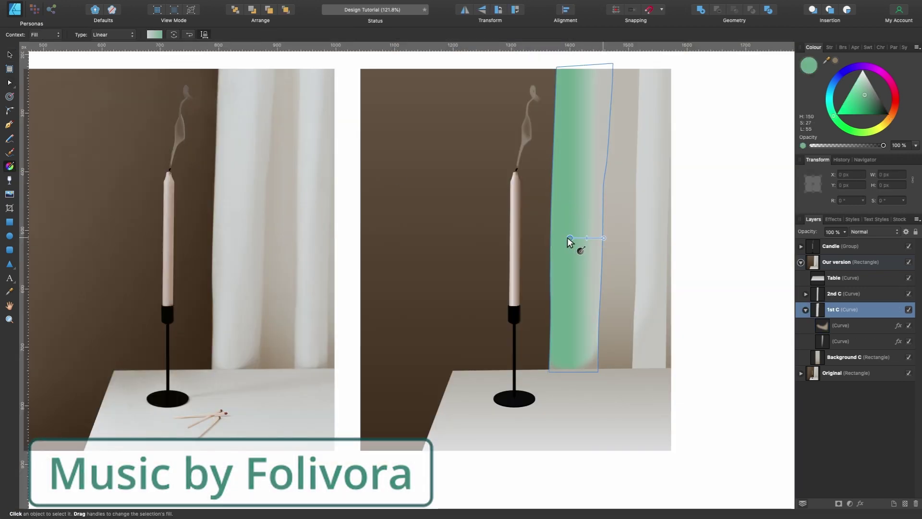
left_click_drag(602, 237, 551, 238)
left_click(866, 79)
left_click(893, 112)
left_click_drag(844, 107, 846, 105)
left_click(567, 238)
scroll(559, 238, "up", 6)
left_click_drag(551, 241, 541, 241)
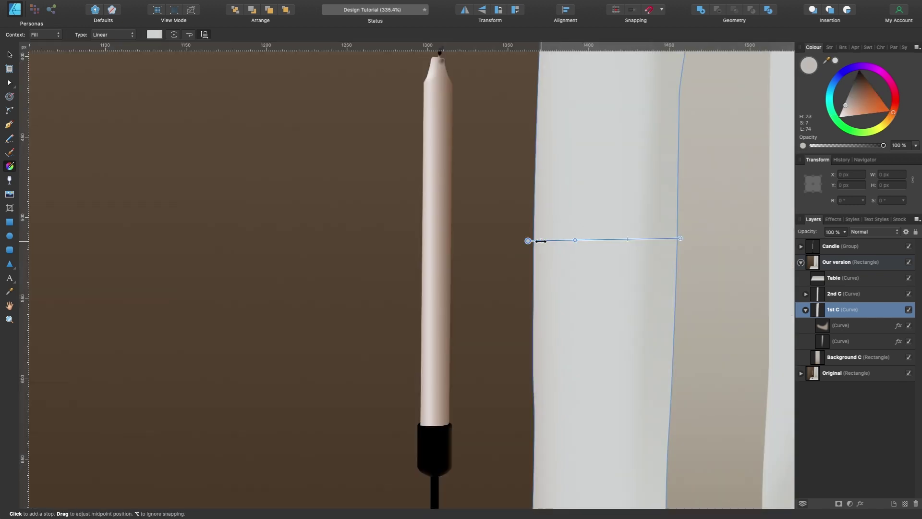
- Recolour the side shadow nested in 1st C to a warmer grey, H 36, S 9, L 74
scroll(541, 241, "down", 8)
key("v")
double_click(511, 199)
scroll(512, 200, "up", 3)
left_click(850, 90)
left_click(889, 119)
left_click_drag(848, 95, 846, 102)
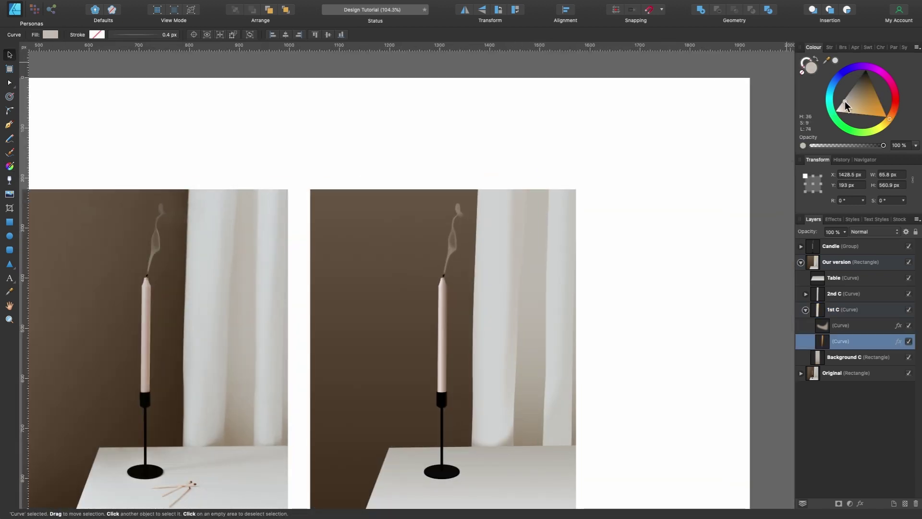
- Draw a narrow dark shadow shape beside the first fold, directly above Background C, and soften it with a Gaussian Blur
scroll(686, 305, "up", 2)
left_click(560, 245)
key("n")
left_click_drag(561, 136, 540, 429)
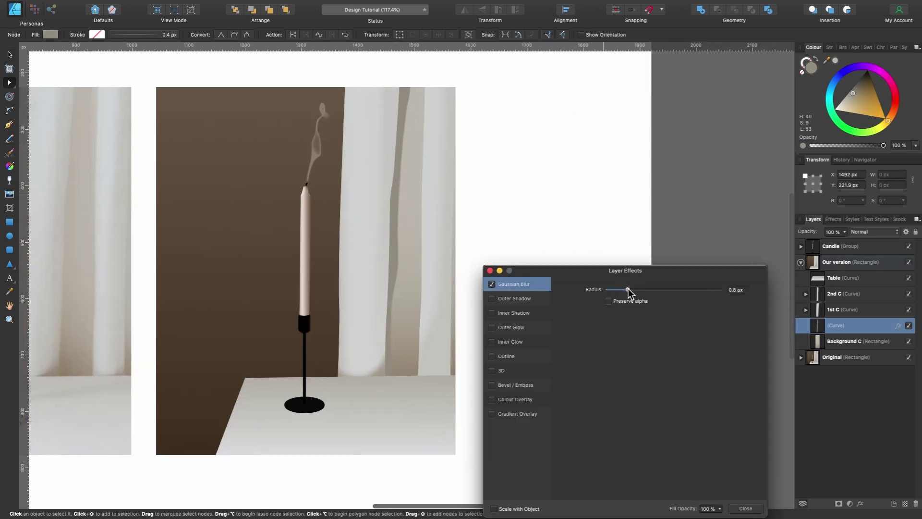
left_click_drag(628, 289, 634, 290)
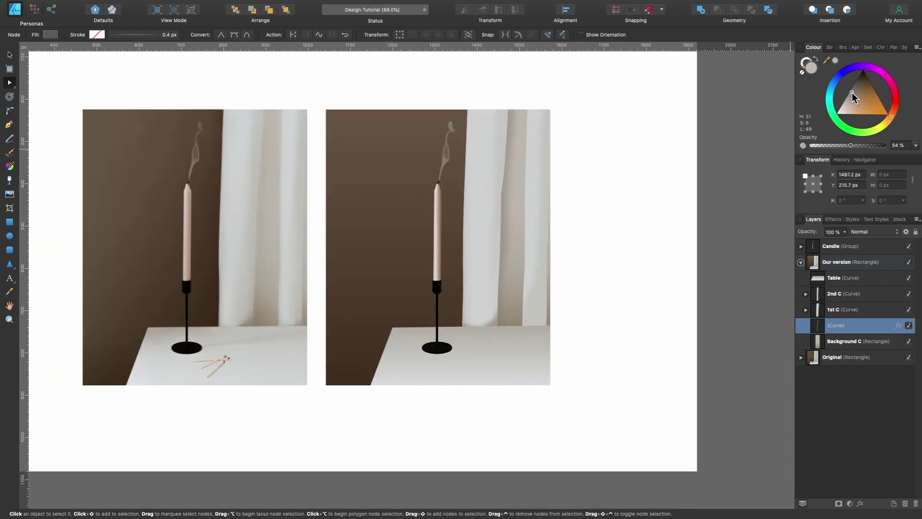
- Adjust the colour of the top gradient stop in Background C
left_click(844, 342)
key("g")
left_click(516, 107)
left_click(846, 101)
- Select the blurred shadow curve nested in 2nd C and show its nodes for editing
key("v")
left_click(844, 294)
left_click(806, 294)
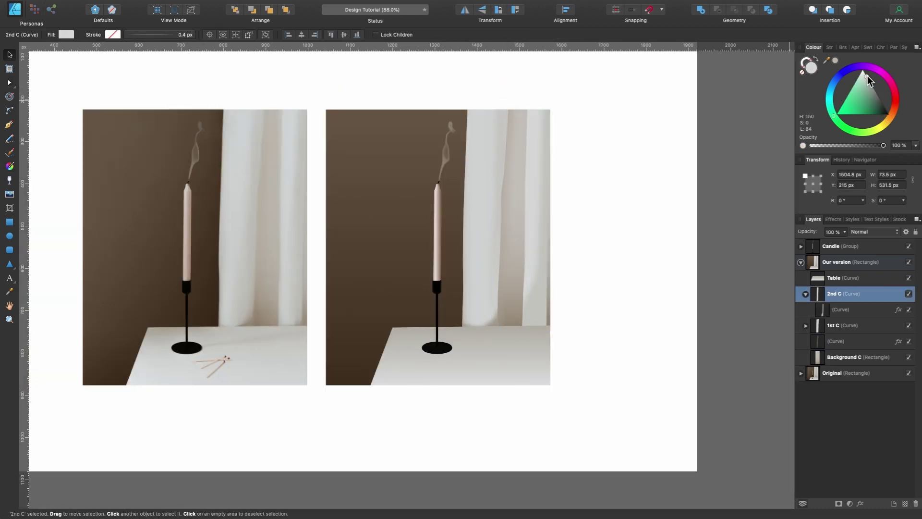
left_click(840, 310)
key("a")
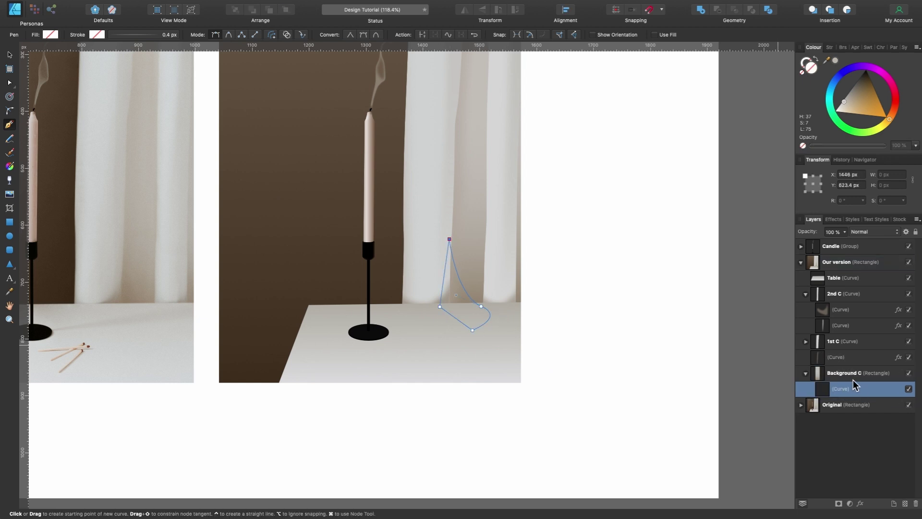
- Nest the loose blurred shadow curve inside Background C and pick a darker brown-grey fill for the new shadow shape at the curtain's lower edge
left_click(846, 361)
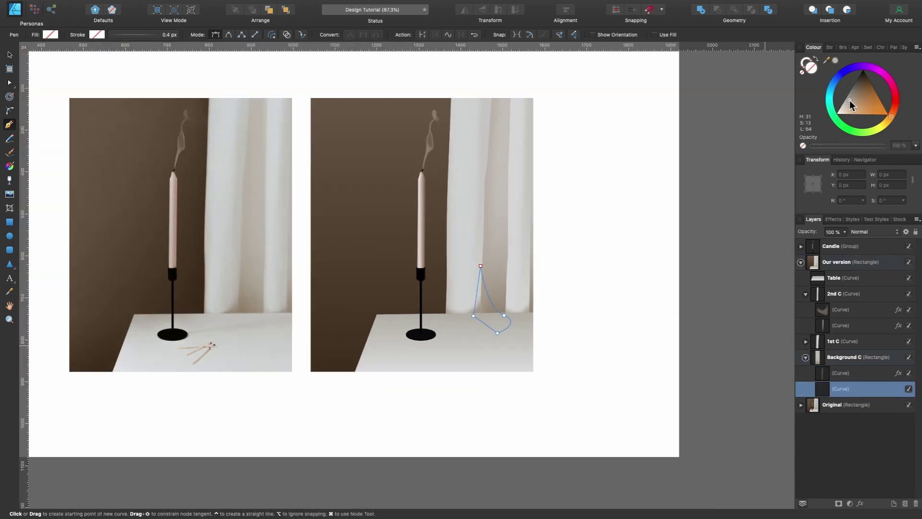
left_click(854, 85)
left_click_drag(855, 85, 859, 93)
left_click_drag(566, 257, 309, 241)
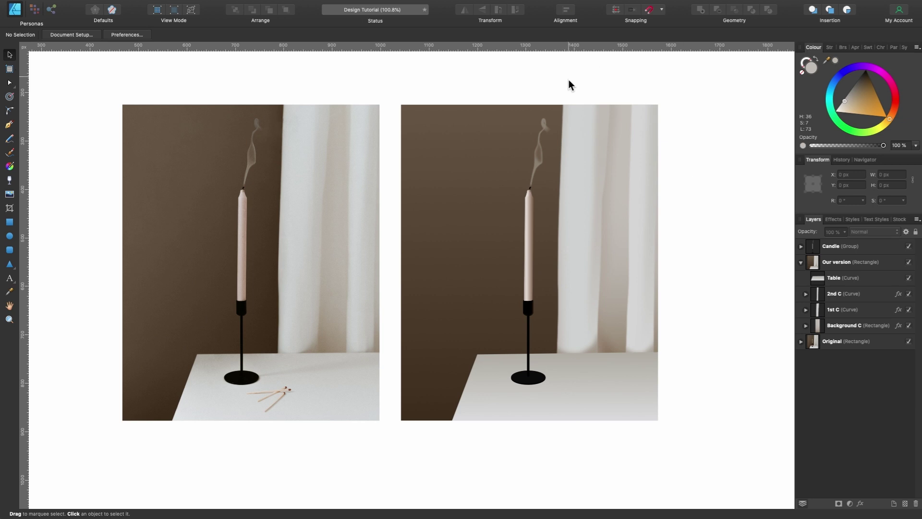
- Group 2nd C, 1st C and Background C, and name the group Curtain
left_click(851, 297)
left_click(854, 310, "shift")
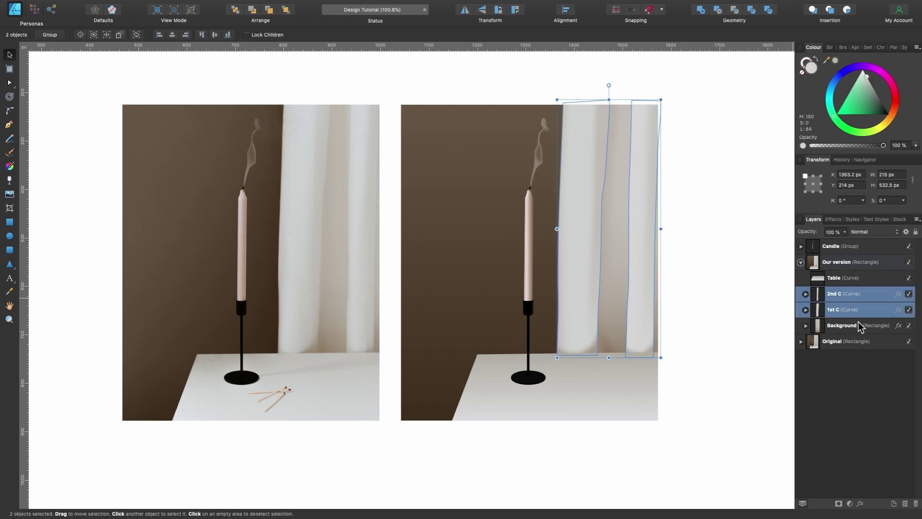
left_click(857, 325, "shift")
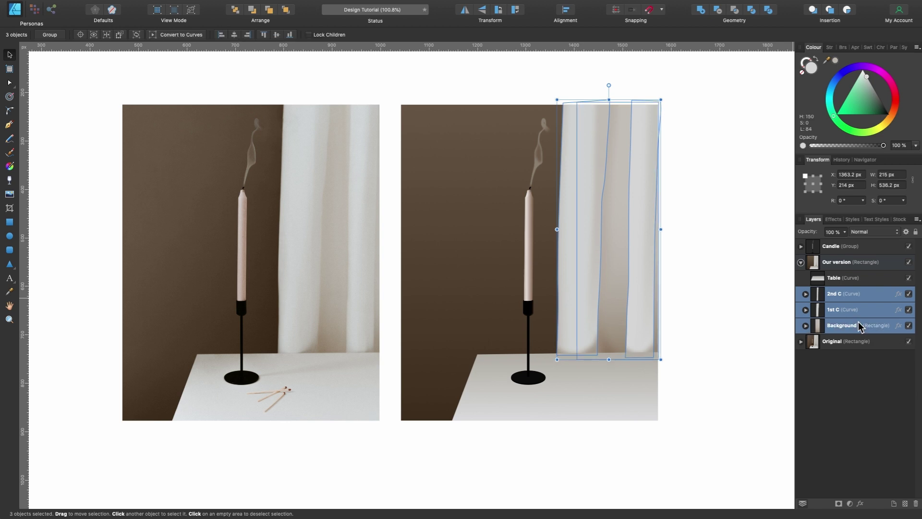
key("super+g")
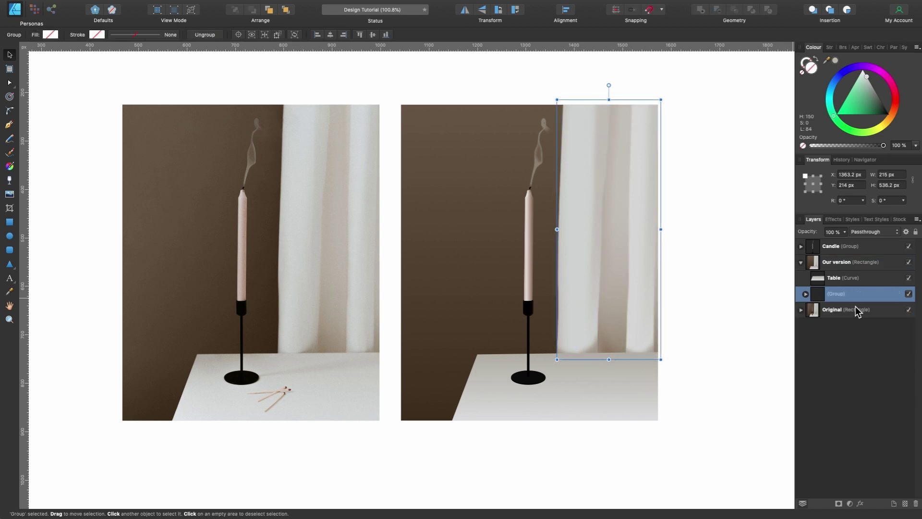
double_click(842, 293)
type("Curtain")
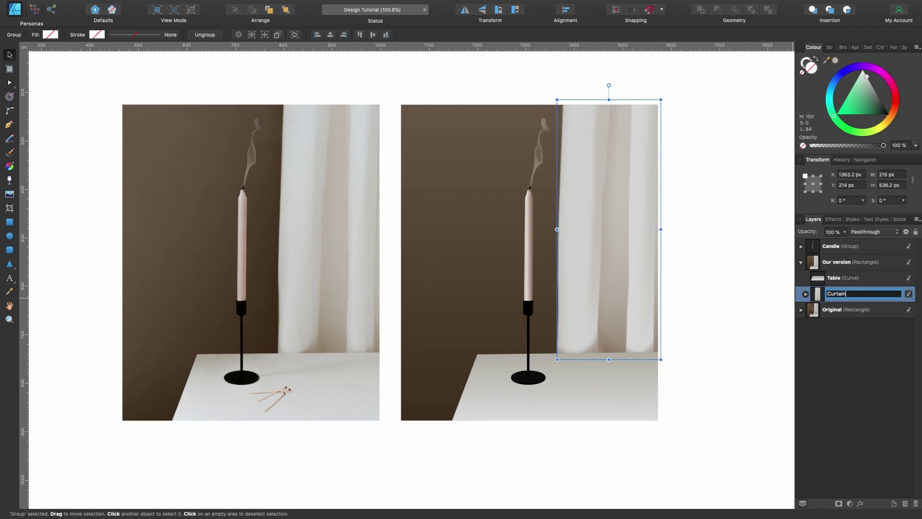
key("Return")
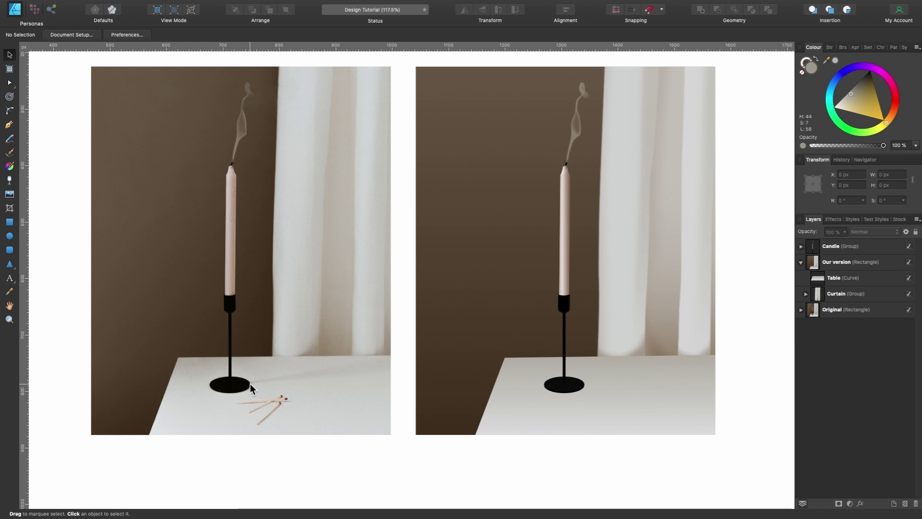
- Move the Candle group inside Our version, directly above the Table curve
scroll(263, 378, "up", 3)
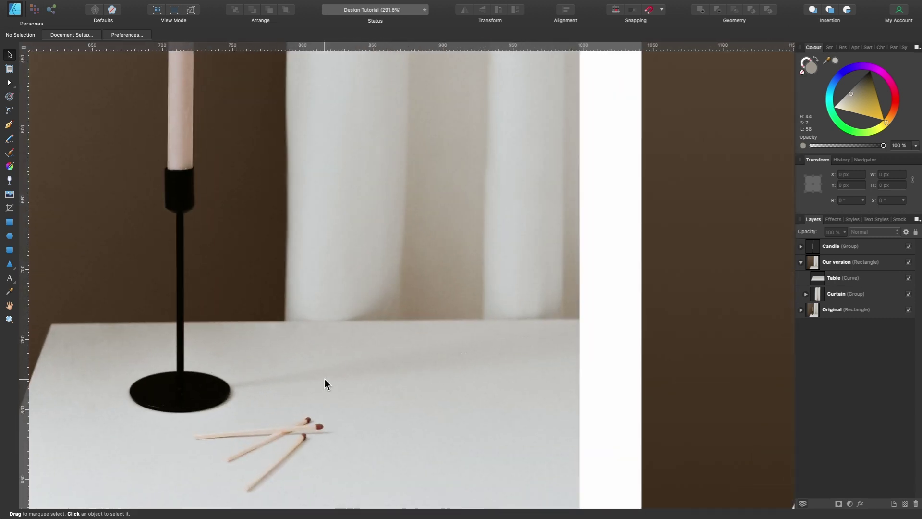
scroll(325, 380, "down", 5)
scroll(203, 393, "left", 2)
scroll(203, 390, "up", 1)
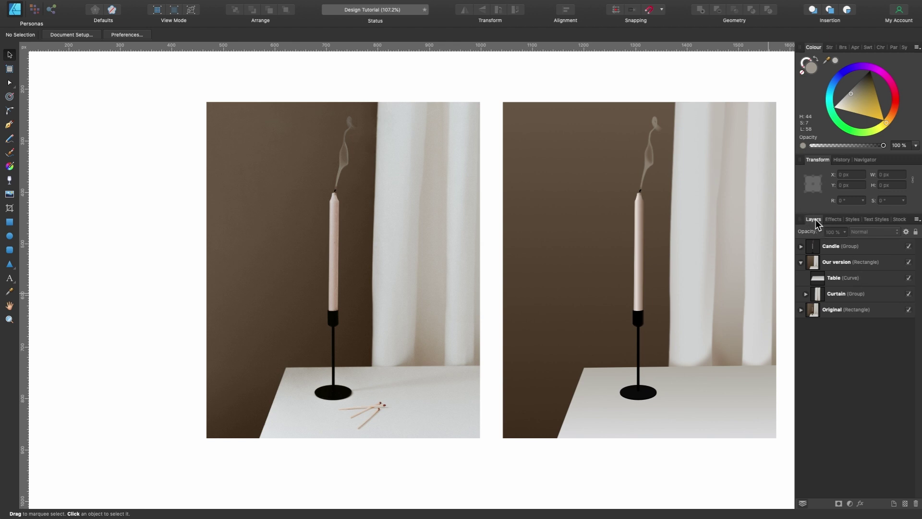
left_click(837, 248)
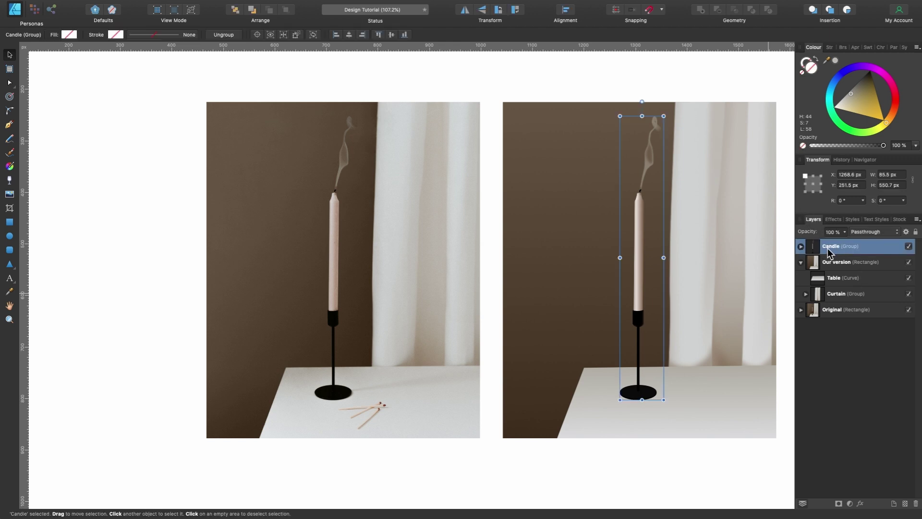
left_click_drag(828, 248, 850, 278)
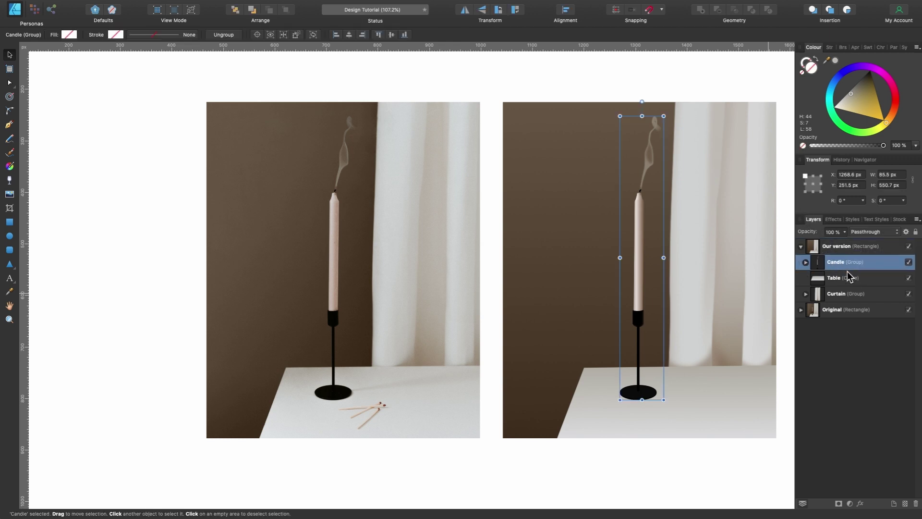
left_click(846, 277)
left_click(848, 295)
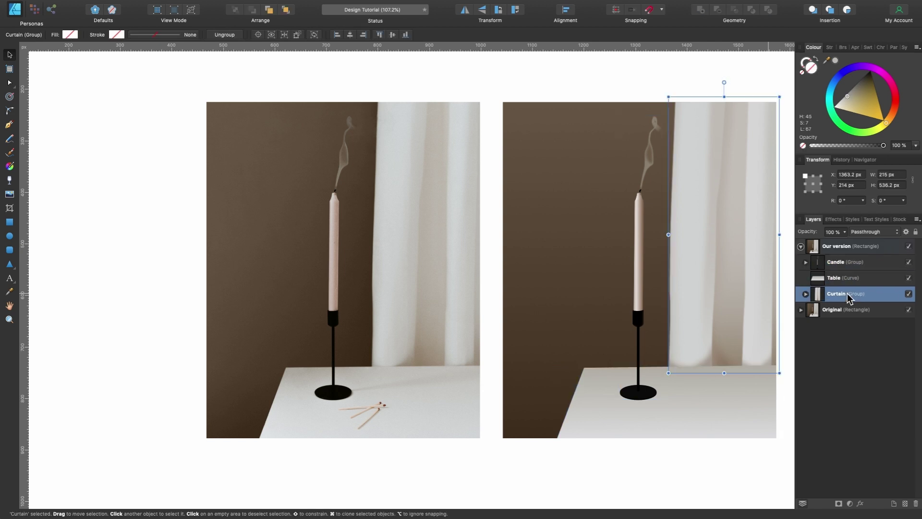
- Trace the candle holder's shadow on the reference photo as a black wedge about 260 × 52 px, from the base to the table's right edge
left_click(375, 379)
scroll(375, 379, "up", 5)
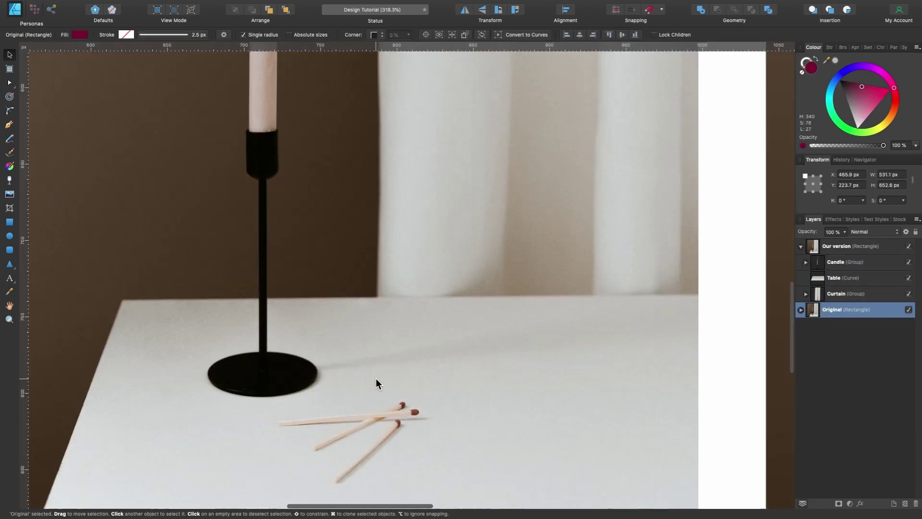
left_click(9, 124)
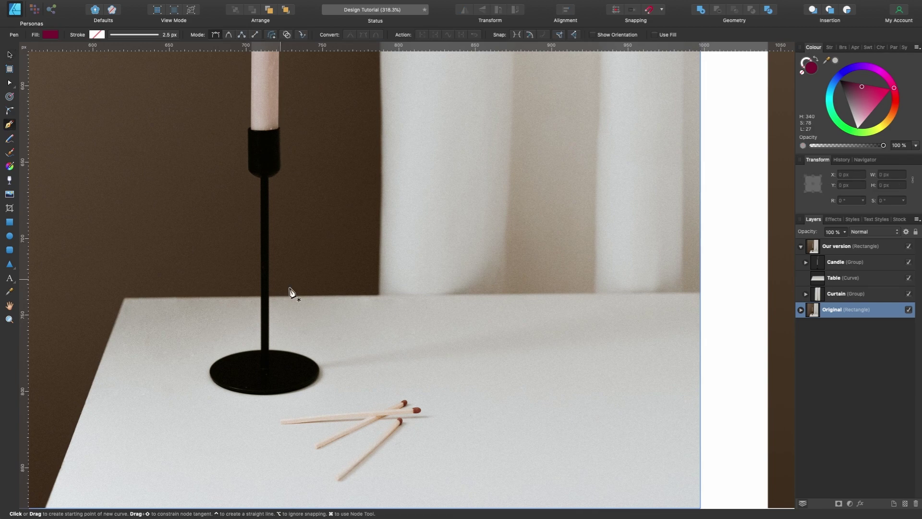
left_click(315, 365)
left_click(704, 288)
left_click(712, 335)
scroll(312, 367, "up", 5)
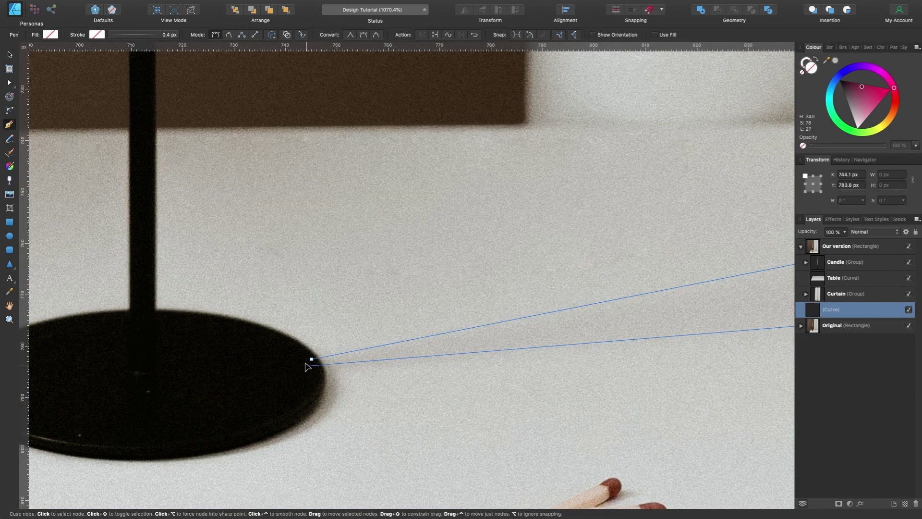
left_click(312, 364)
scroll(431, 352, "down", 10)
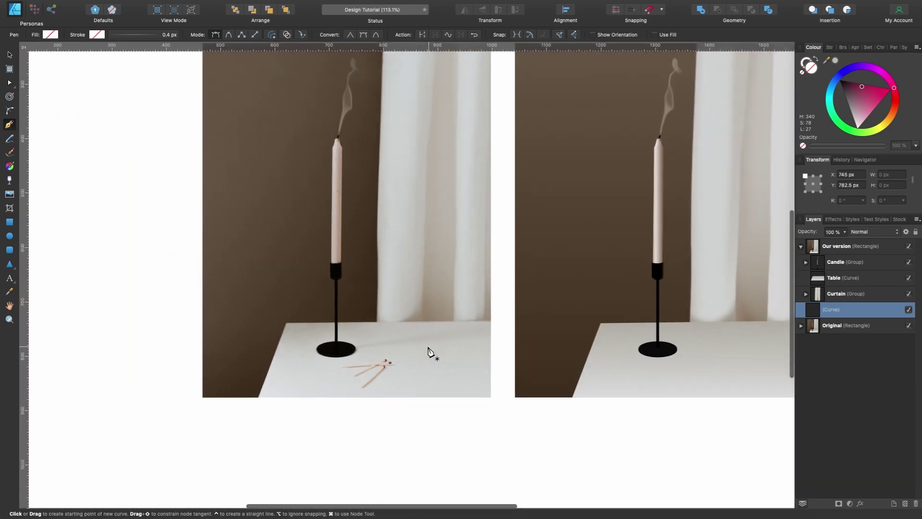
left_click_drag(853, 96, 828, 88)
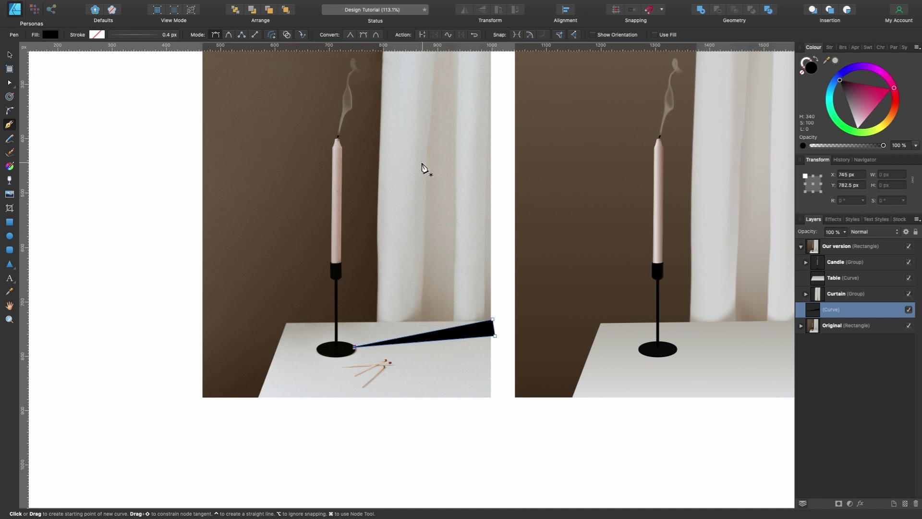
- Move the wedge shadow to the matching spot in the illustration and place it inside Our version, between Candle and Table
key("v")
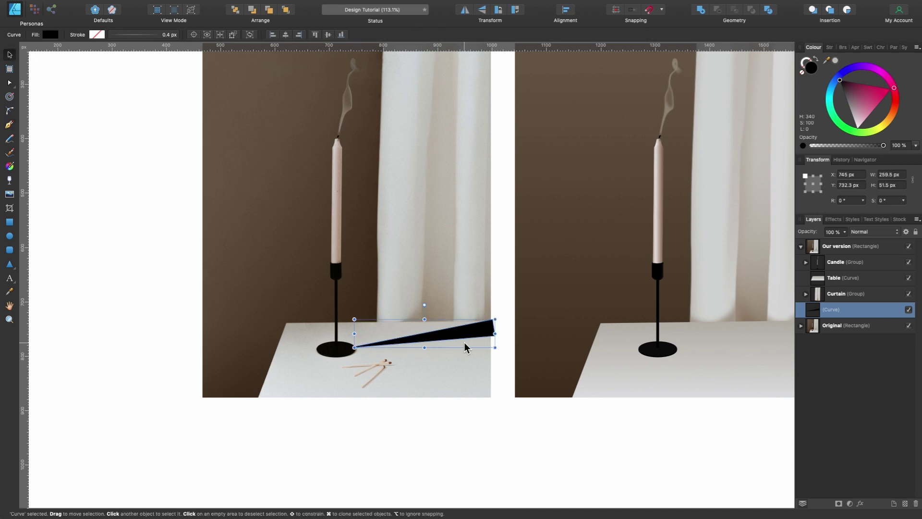
scroll(482, 345, "right", 5)
left_click_drag(343, 351, 657, 321)
left_click_drag(833, 311, 834, 281)
scroll(515, 345, "down", 1)
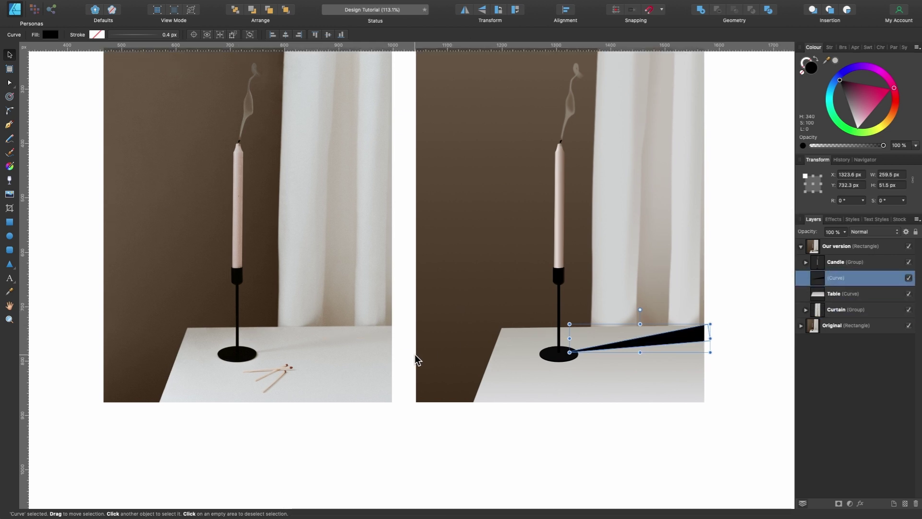
- Recolour the wedge shadow with the grey sampled from the photo's table shadow, H 38, S 7, L 68
left_click_drag(827, 63, 259, 350)
left_click(835, 61)
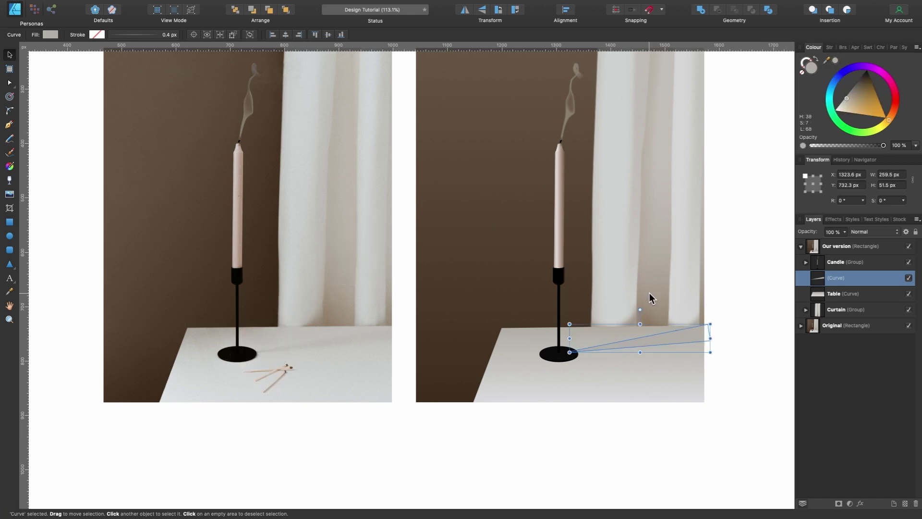
- Apply a linear transparency to the wedge shadow, fading from the candle base to 0% opacity at the table's right edge
scroll(650, 293, "right", 3)
scroll(602, 327, "up", 5)
scroll(602, 327, "down", 4)
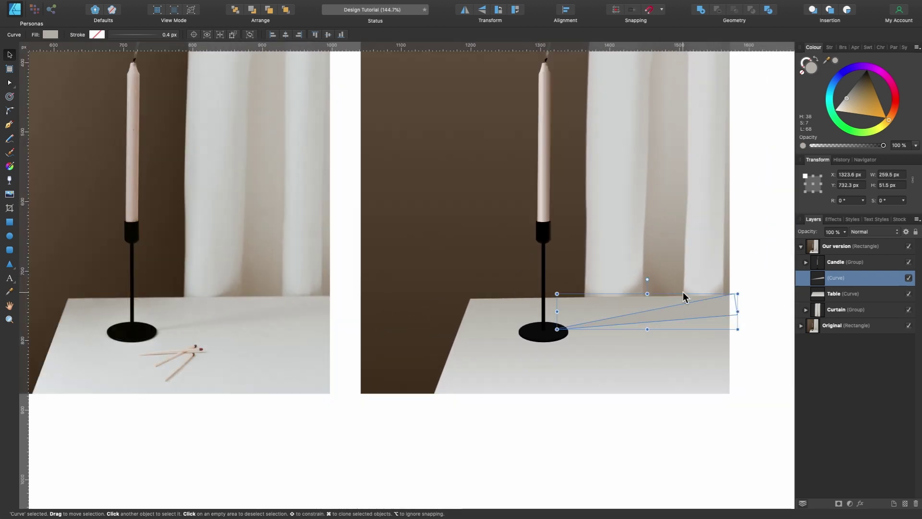
left_click(10, 180)
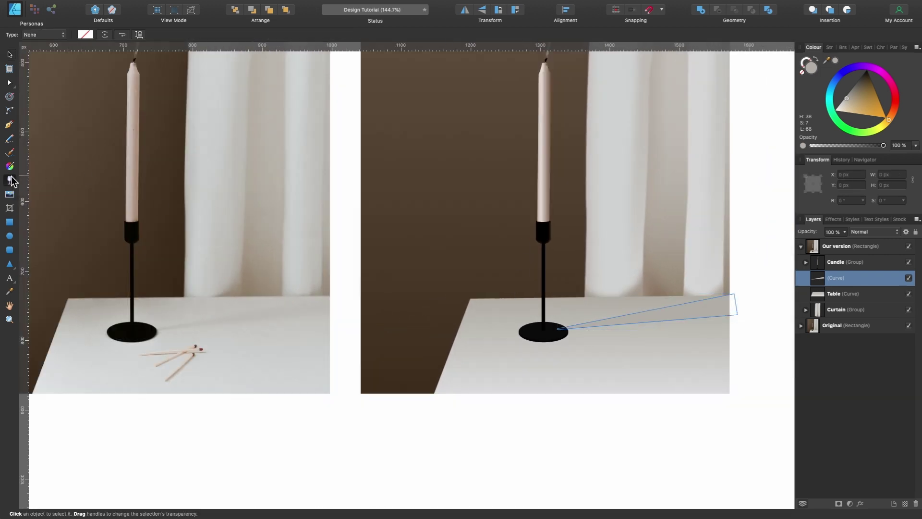
left_click_drag(566, 328, 735, 303)
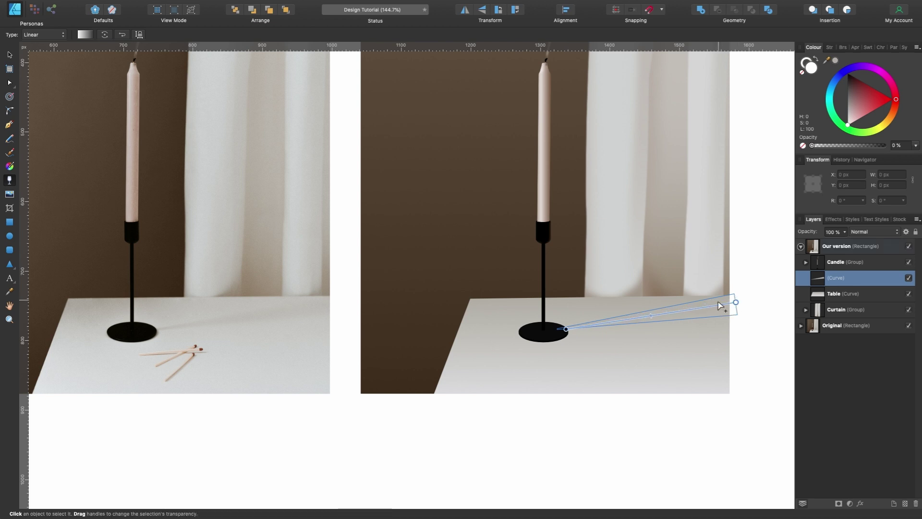
scroll(735, 303, "down", 3)
scroll(721, 302, "right", 3)
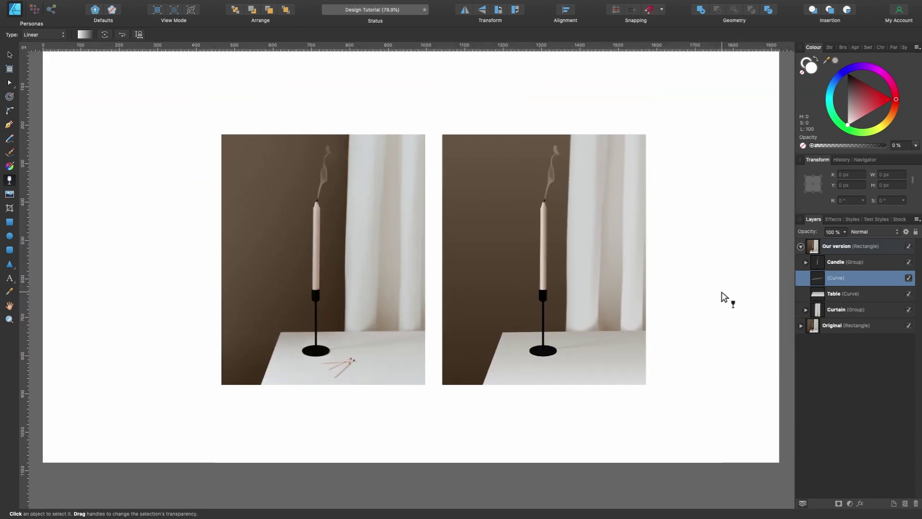
key("v")
left_click(681, 326)
- Soften the wedge shadow on the table with a Gaussian Blur of 0.5 px radius
scroll(682, 323, "up", 1)
scroll(682, 323, "up", 4)
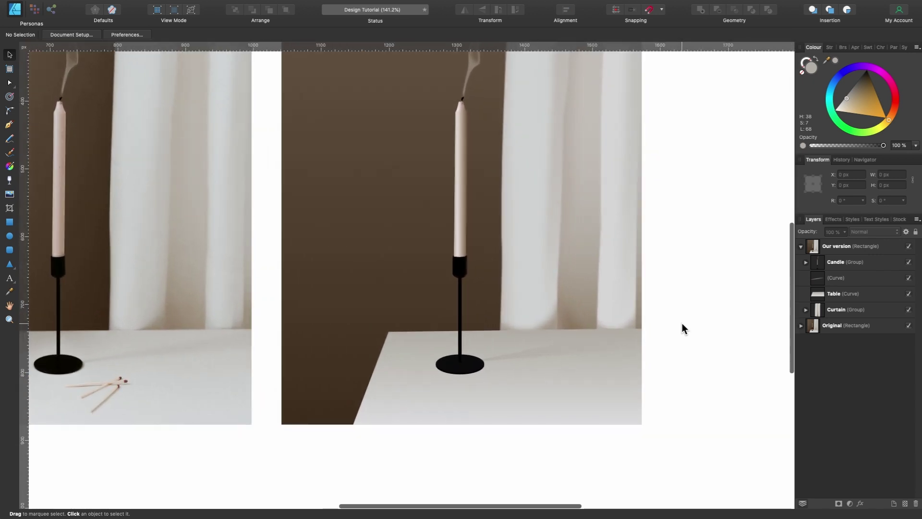
left_click(676, 303)
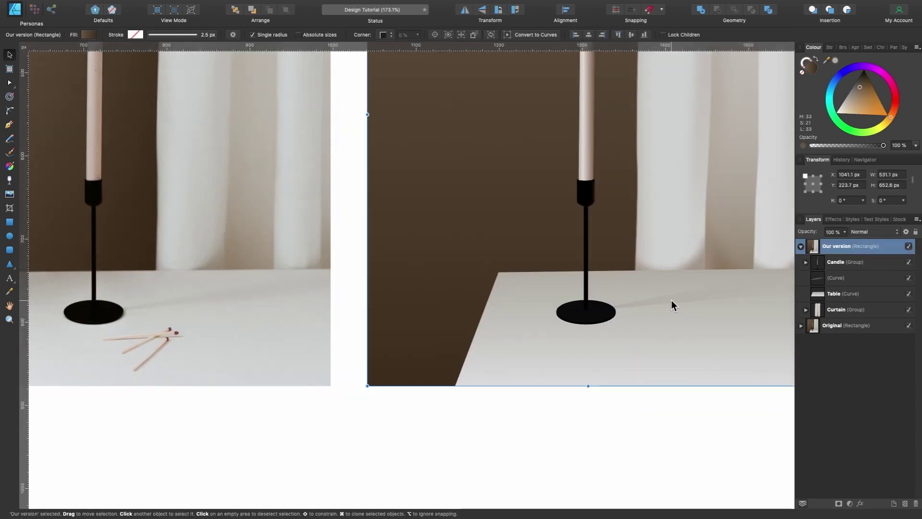
left_click(664, 300)
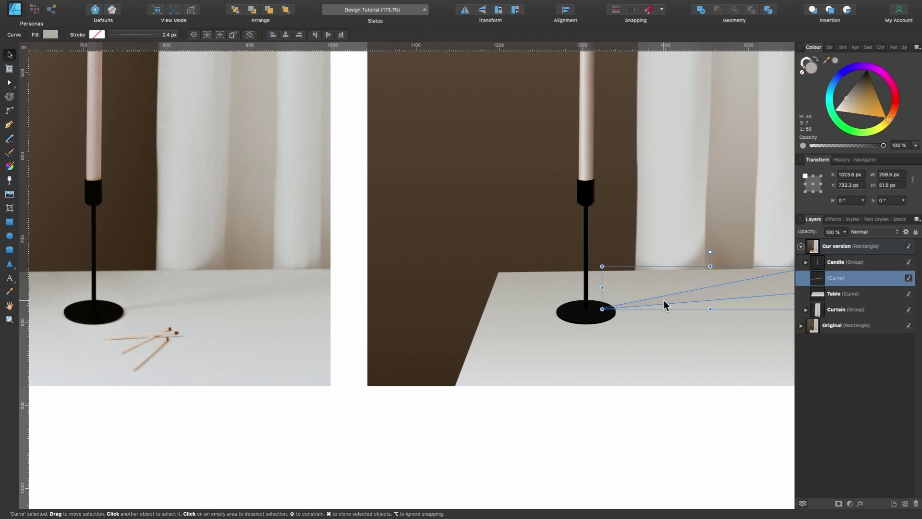
left_click(860, 503)
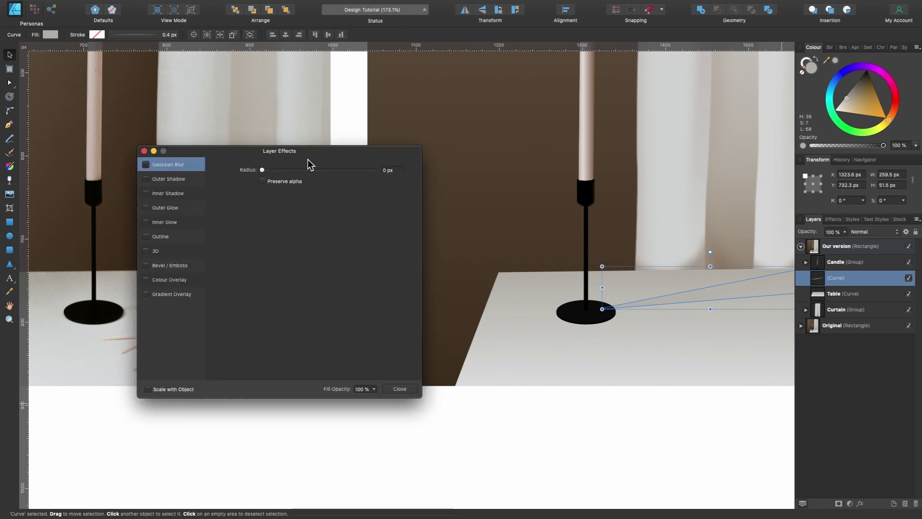
left_click_drag(321, 158, 475, 348)
left_click(416, 359)
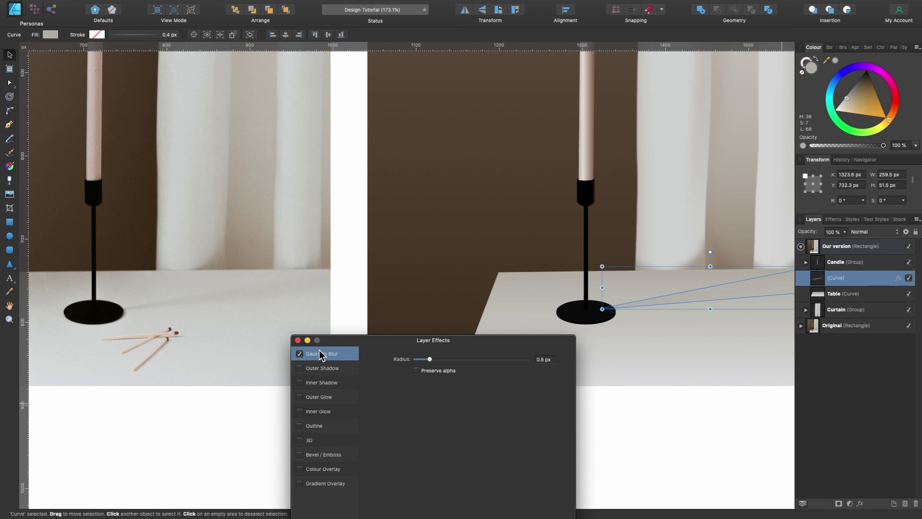
left_click(297, 340)
scroll(434, 365, "down", 5)
left_click(466, 403)
scroll(469, 375, "up", 3)
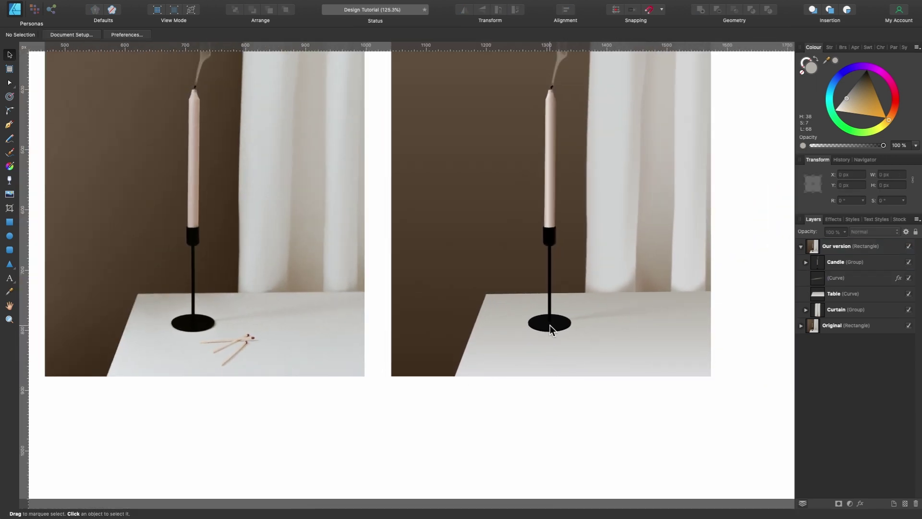
- Duplicate the Base group inside the illustration's Candle Holder and shift the copy slightly to the right, to X 1271.6 px
scroll(216, 336, "up", 8)
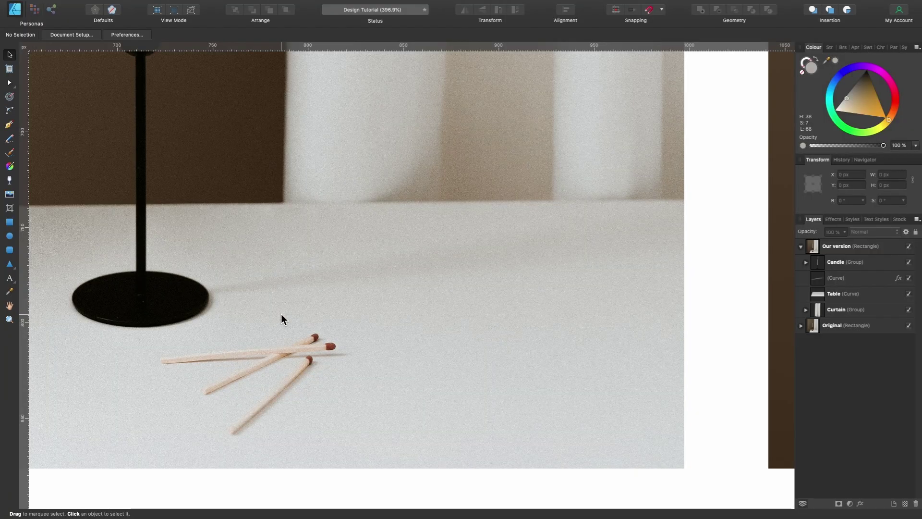
scroll(281, 315, "right", 10)
scroll(515, 313, "up", 3)
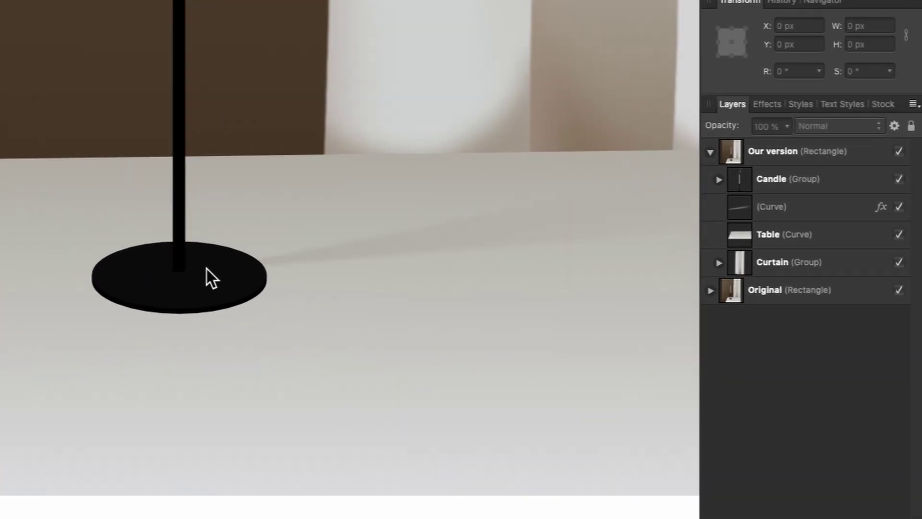
left_click(207, 269)
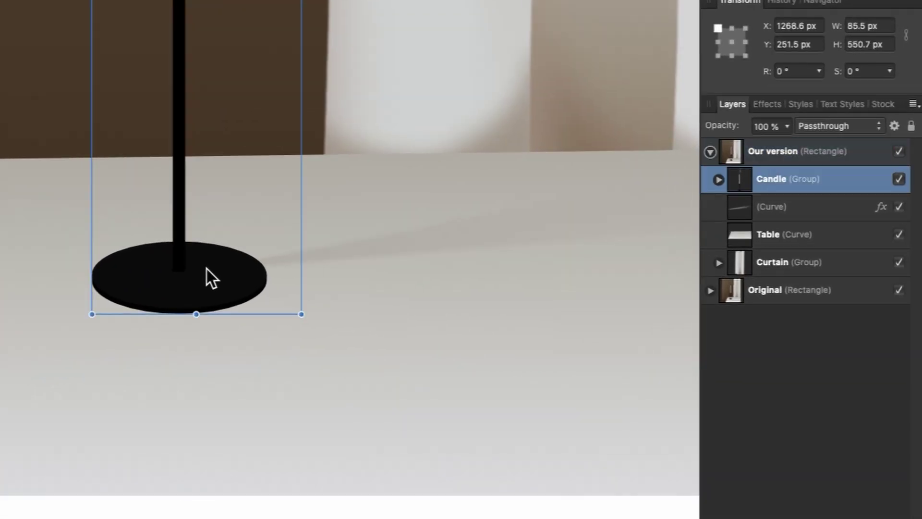
double_click(194, 279)
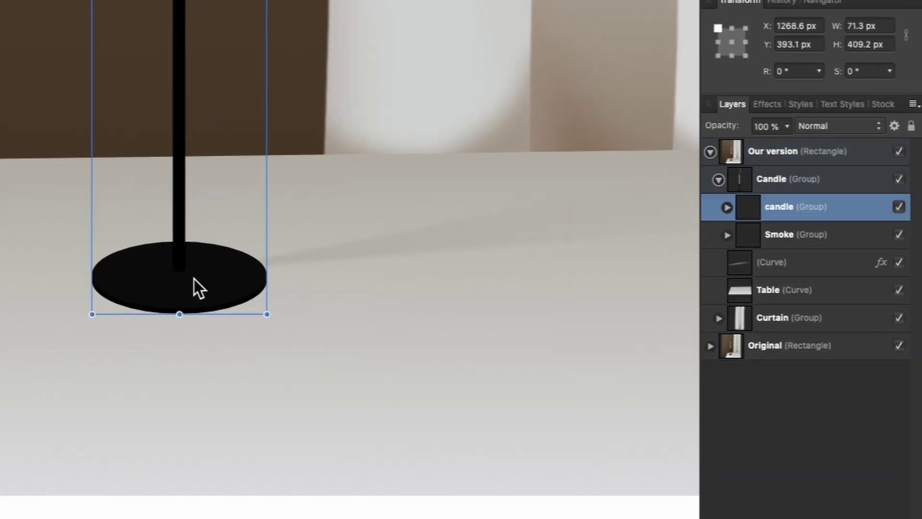
double_click(209, 279)
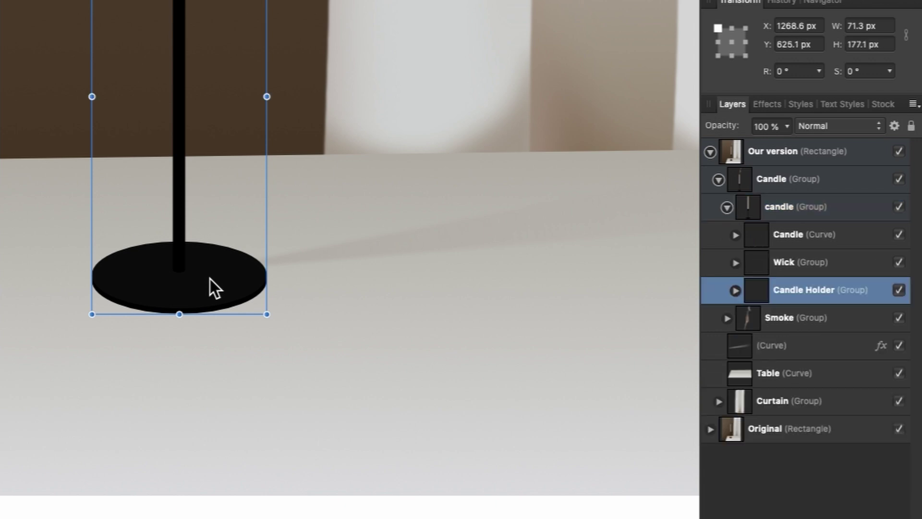
double_click(210, 279)
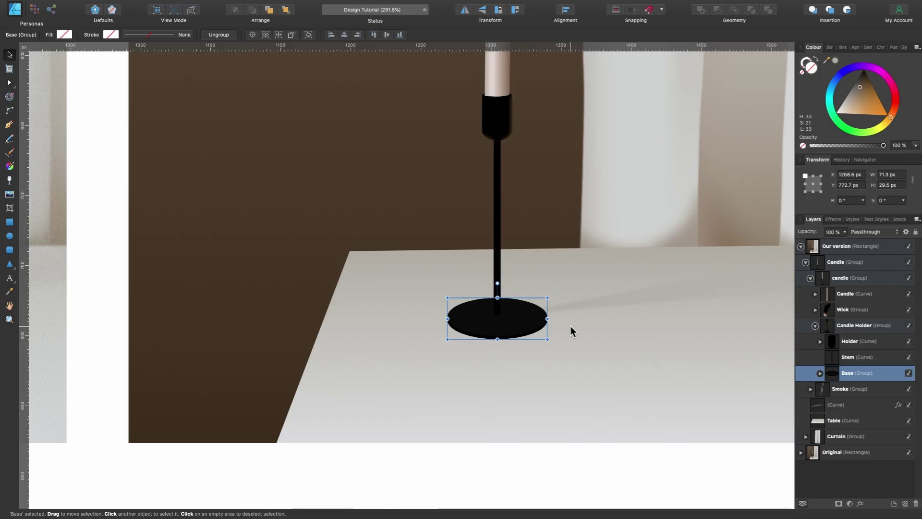
key("super+j")
left_click_drag(511, 320, 520, 321)
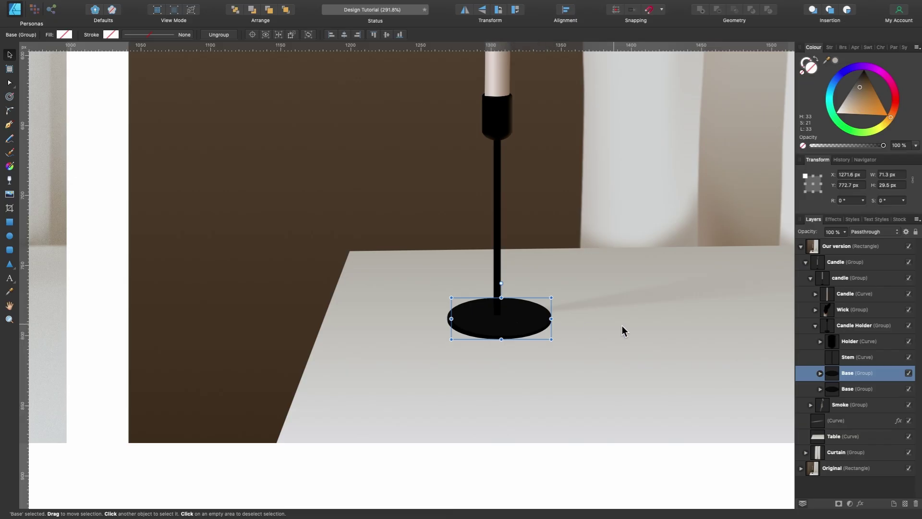
- Rename the duplicated base group as Base Shadow
double_click(852, 373)
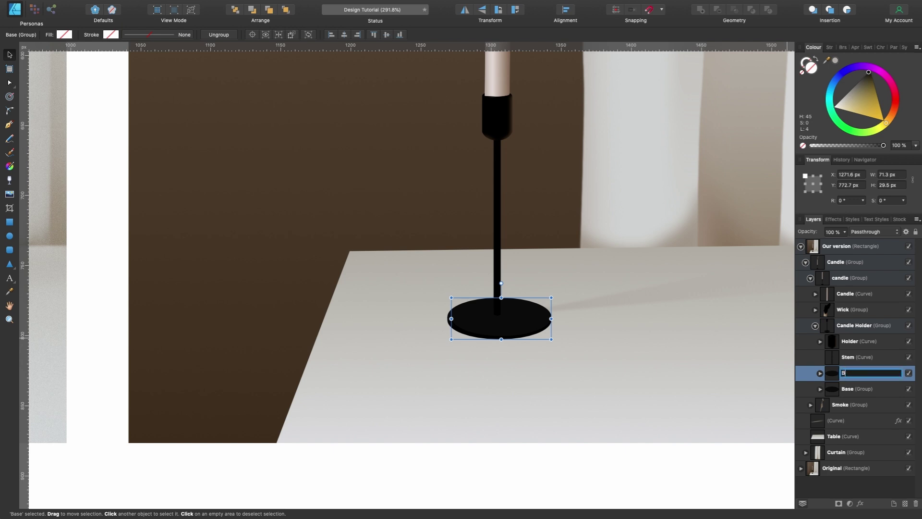
type("Shadow")
key("Return")
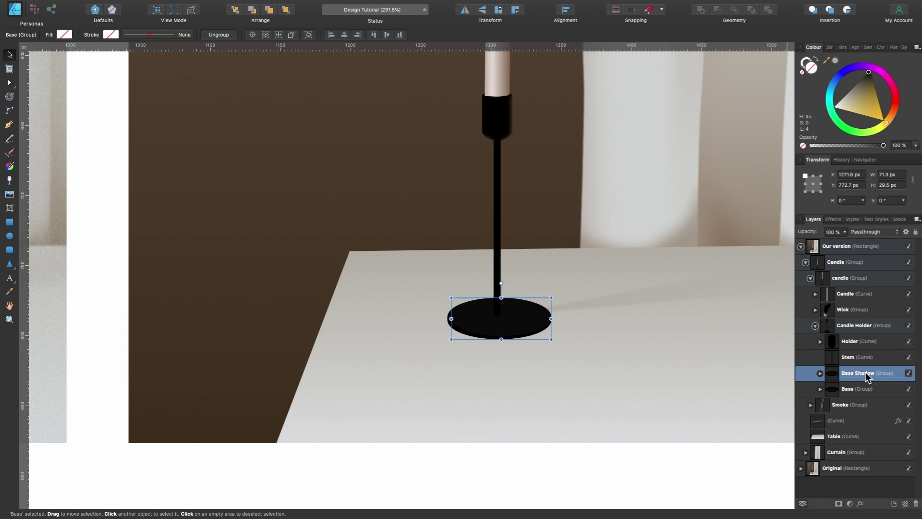
- Take Base Shadow out of the Candle Holder group and place it in Our version, directly below the Candle group
left_click_drag(867, 376, 830, 248)
left_click(816, 341)
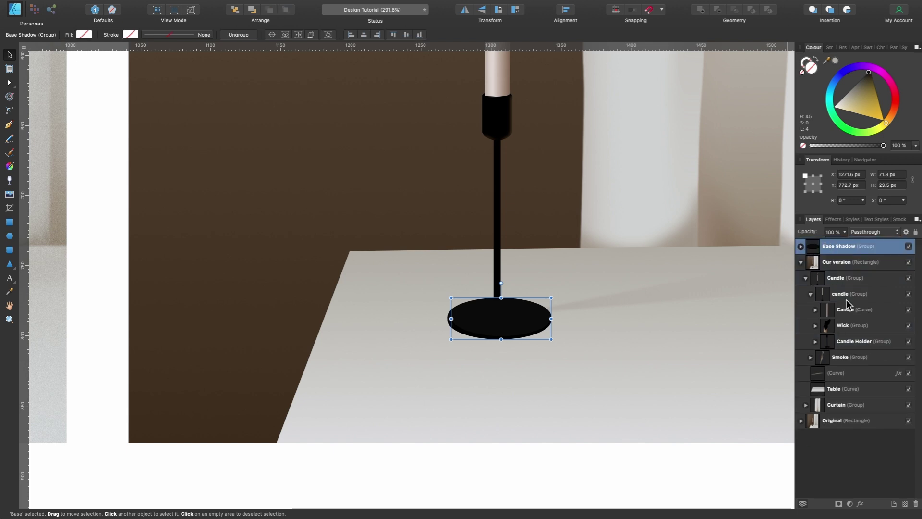
left_click(806, 279)
left_click(806, 279)
left_click(806, 278)
left_click_drag(837, 249, 839, 291)
left_click(836, 292)
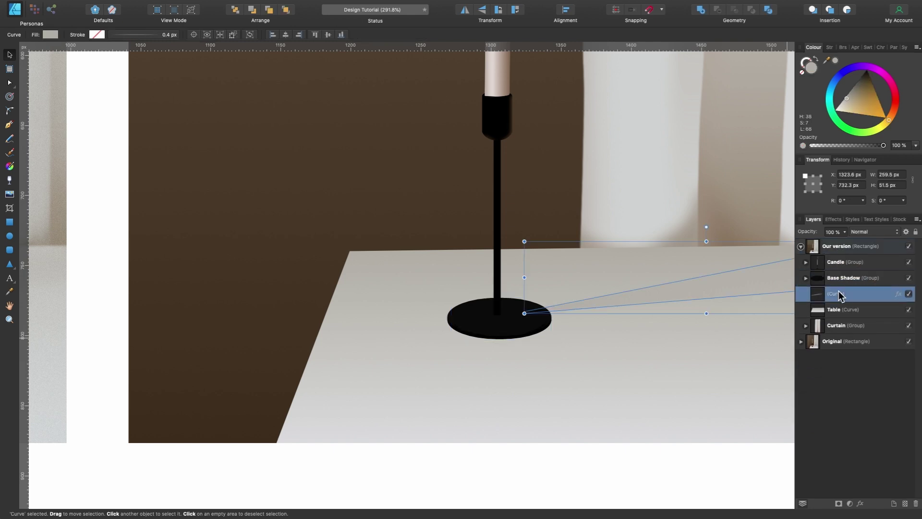
- Shift Base Shadow further right to X 1278.4 px and soften it with a Gaussian Blur of 0.9 px radius
left_click(840, 278)
mouse_move(535, 318)
left_mouse_down()
mouse_move(558, 318)
mouse_move(545, 320)
left_mouse_up()
left_click(860, 503)
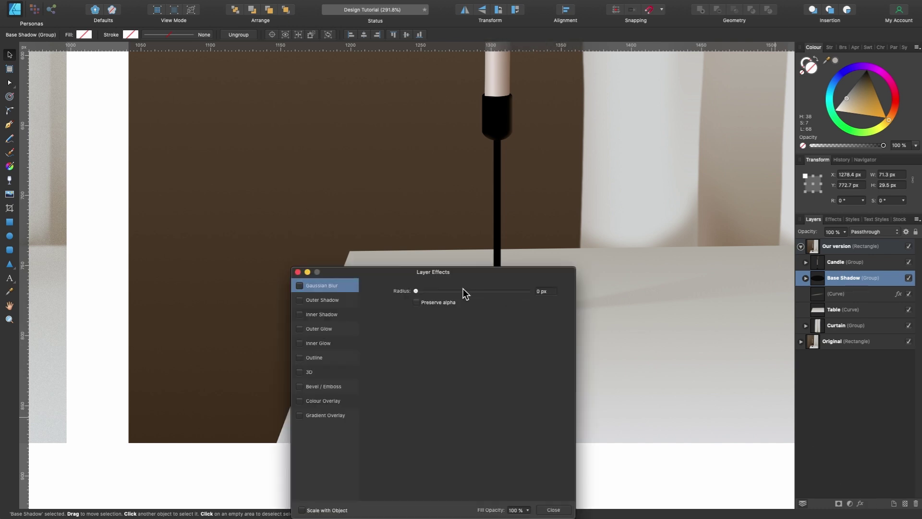
left_click_drag(402, 275, 264, 174)
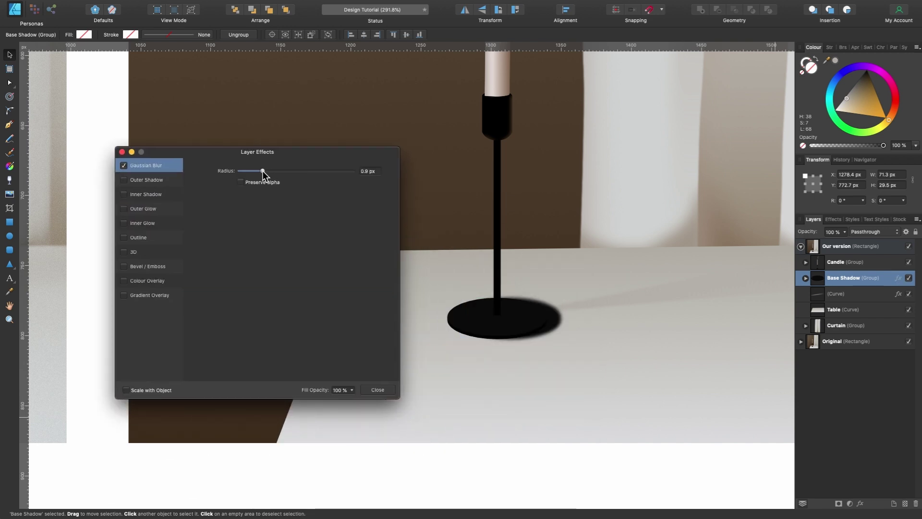
left_click(378, 390)
- Recolour Base Shadow to H 38, S 4, L 55 and tuck it under the base at X 1272, Y 775.9 px, with a 26.4 px height
left_click_drag(849, 92, 843, 96)
scroll(558, 333, "down", 3)
scroll(567, 312, "left", 6)
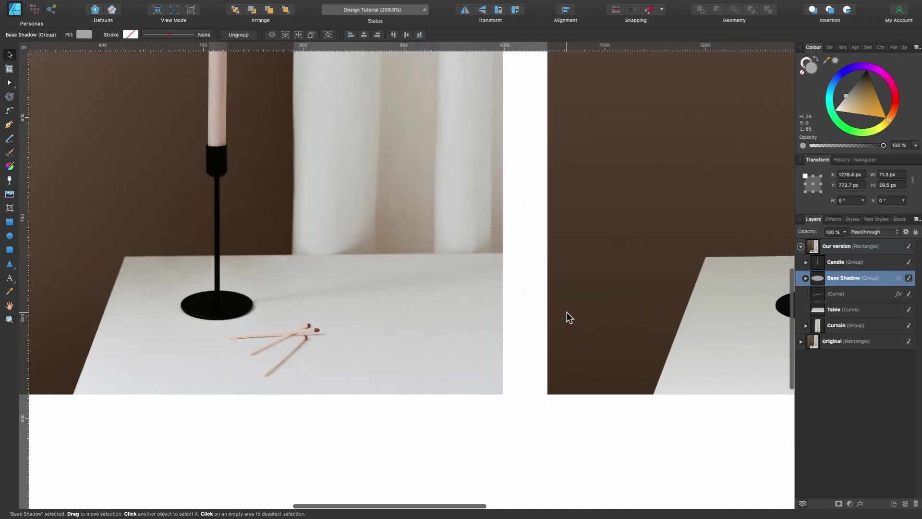
scroll(567, 312, "right", 2)
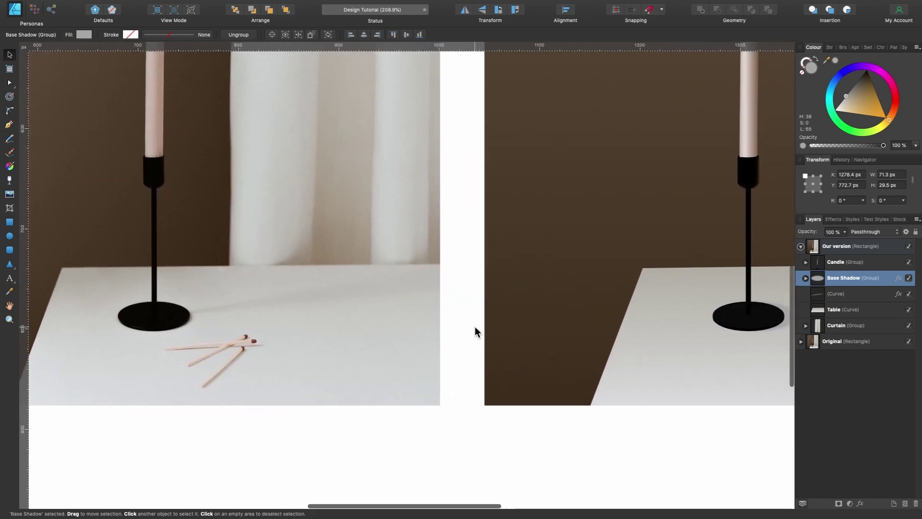
scroll(607, 321, "up", 3)
left_click_drag(606, 321, 565, 310)
left_click_drag(845, 96, 851, 93)
scroll(695, 255, "down", 5)
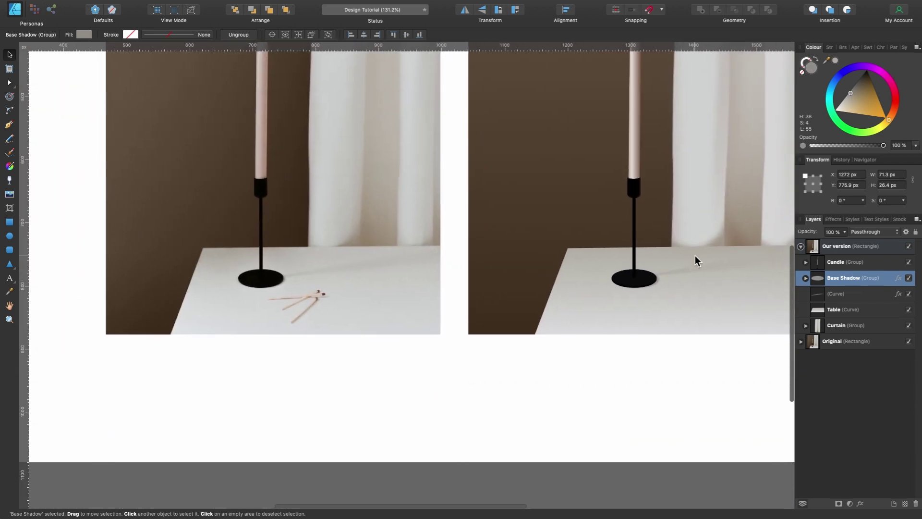
key("Escape")
- Trace the middle match in the reference photo with the Pen tool, from its squared wooden end into the red head, as a closed outline
scroll(695, 256, "up", 1)
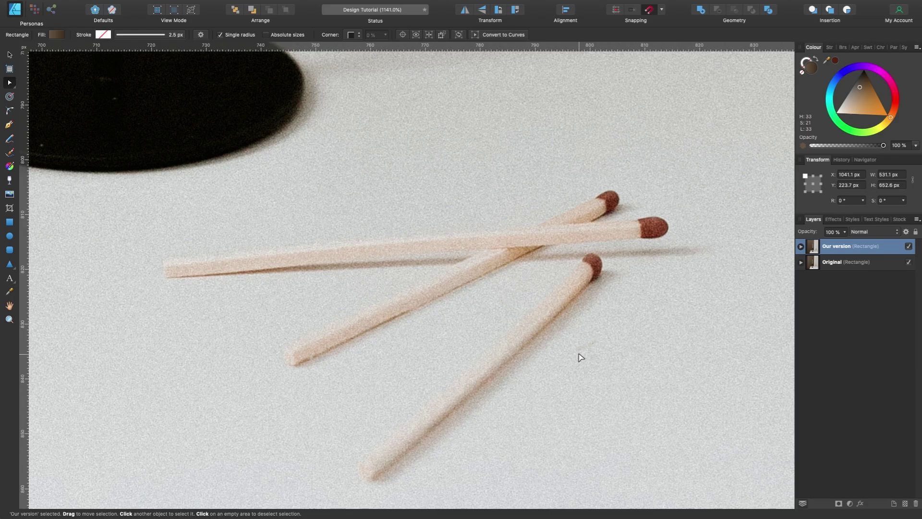
scroll(368, 342, "down", 2)
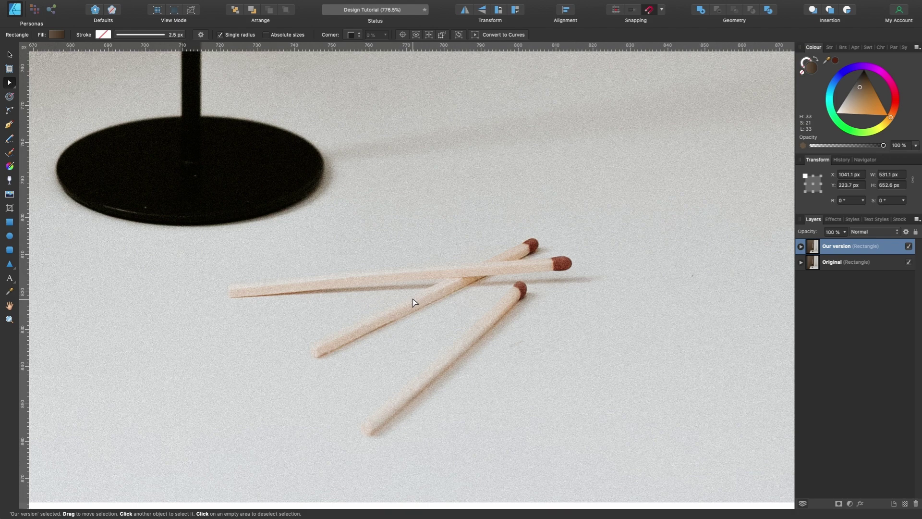
left_click(10, 125)
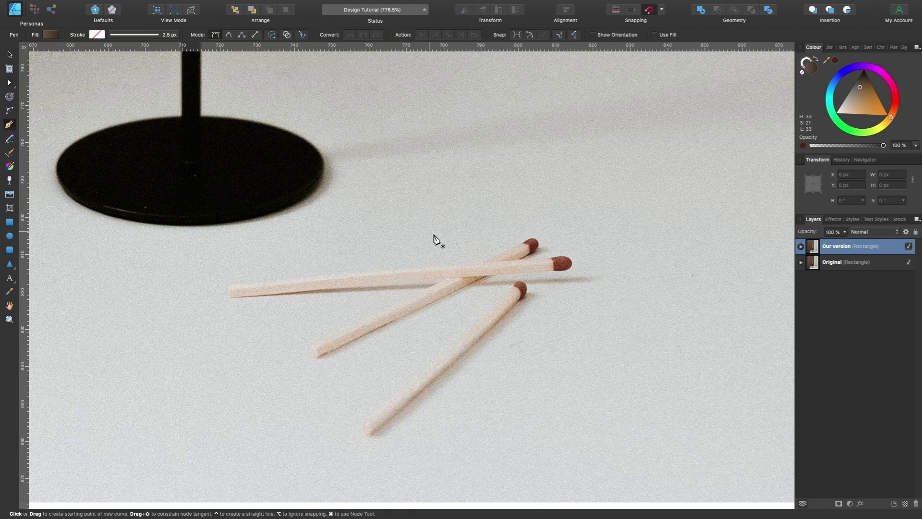
scroll(517, 253, "up", 2)
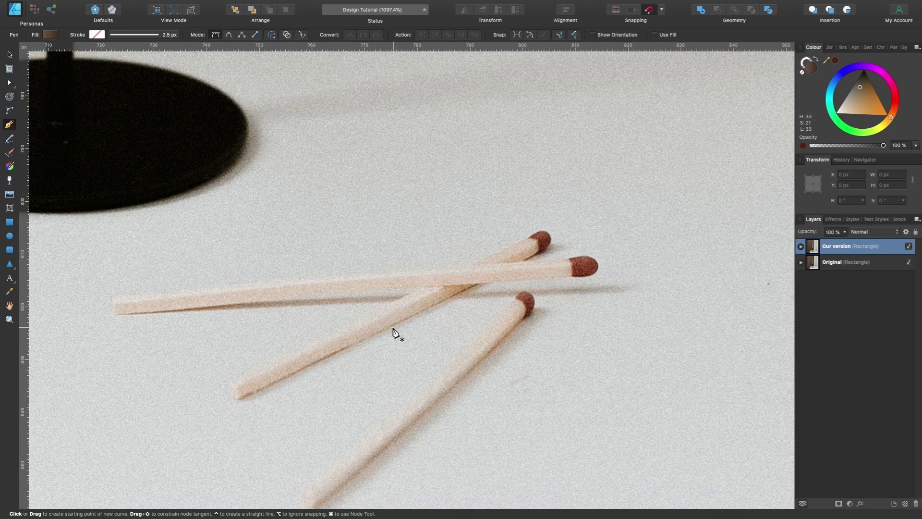
scroll(393, 331, "up", 3)
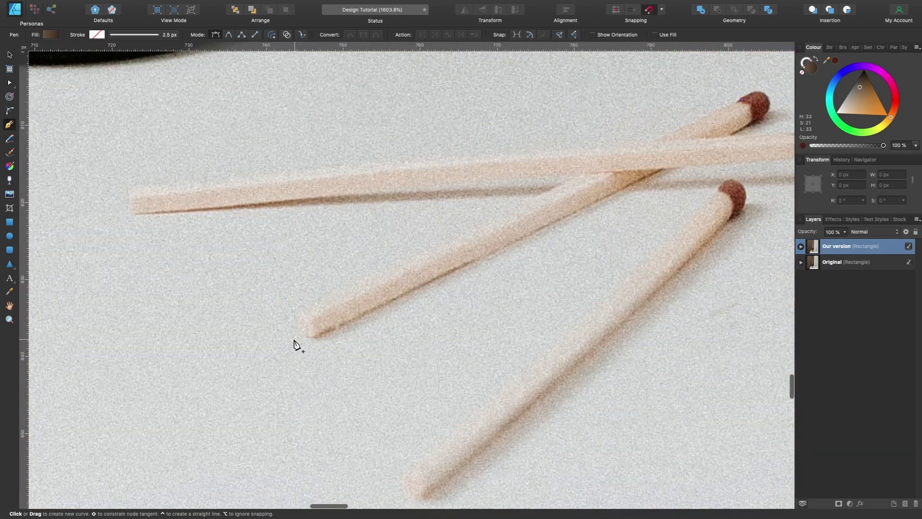
left_click(302, 312)
scroll(304, 330, "up", 2)
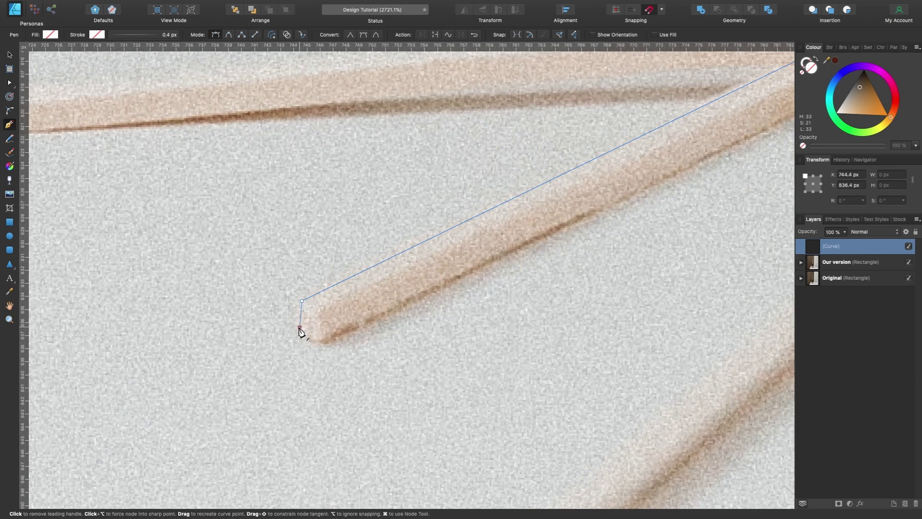
left_click(301, 332)
left_click(323, 344)
scroll(323, 344, "down", 2)
scroll(646, 160, "up", 2)
left_click(658, 167)
left_click(669, 112)
left_click(613, 112)
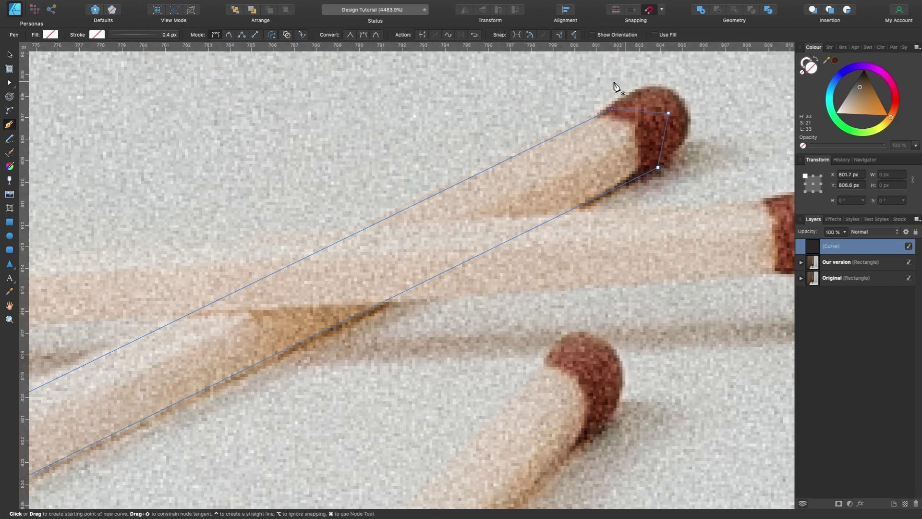
- Rename the traced match outline as Match 1
scroll(619, 106, "down", 1)
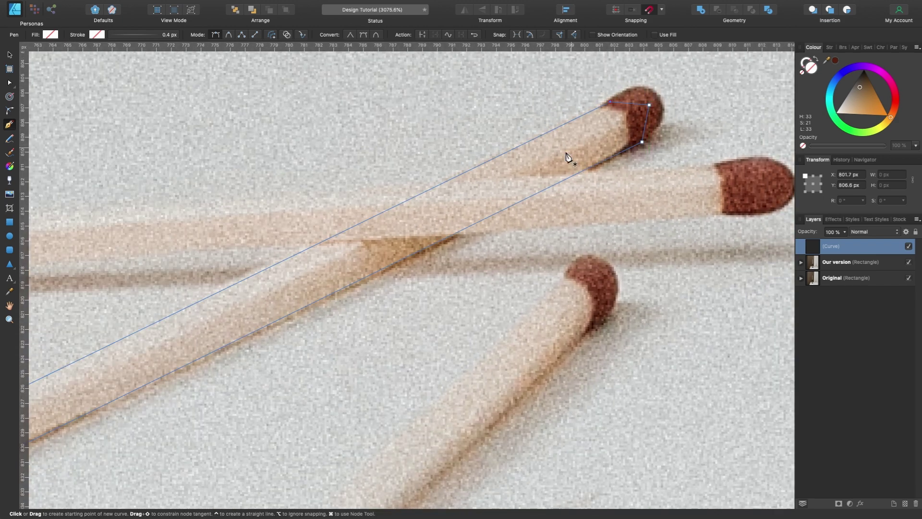
scroll(560, 169, "down", 3)
scroll(367, 288, "up", 3)
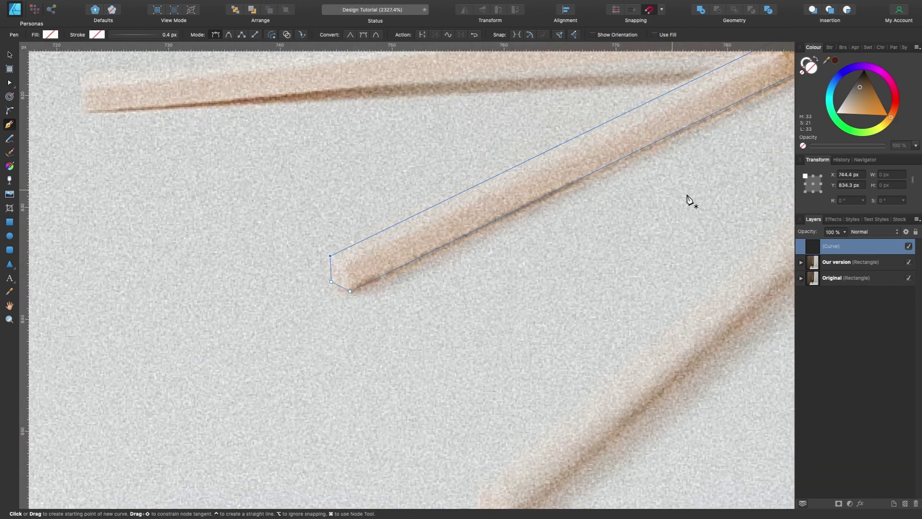
double_click(836, 247)
type("Match 1")
key("Return")
- Draw a closed five-sided shape with the Pen tool over the squared wooden end of Match 1, overshooting its outer edge
scroll(534, 270, "down", 3)
scroll(534, 270, "up", 4)
scroll(534, 270, "right", 4)
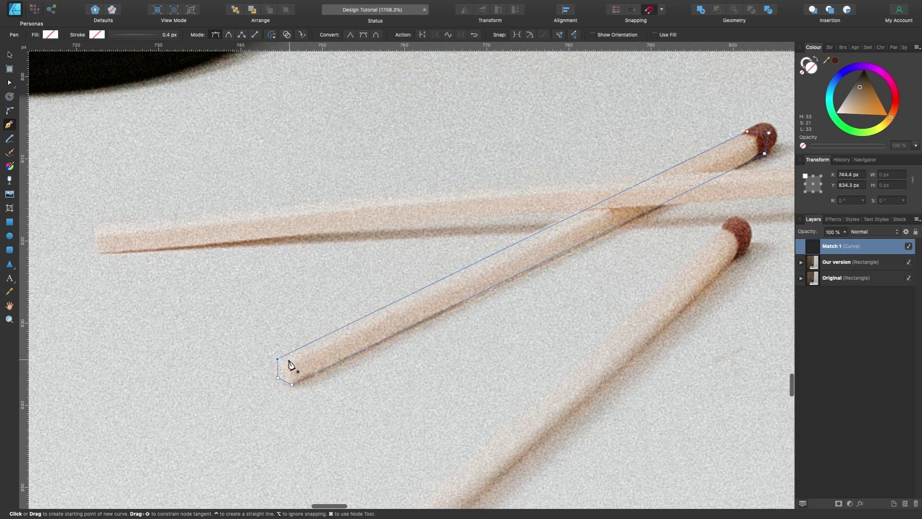
scroll(307, 384, "up", 5)
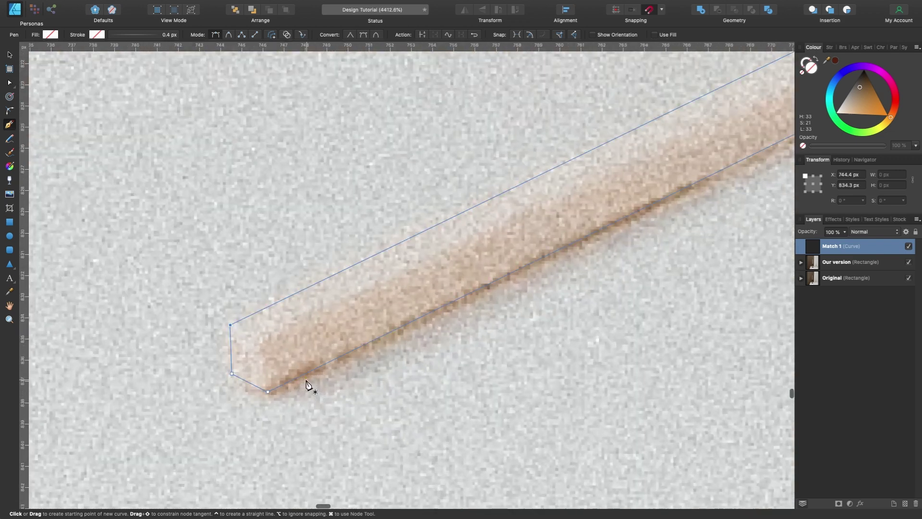
left_click(226, 322)
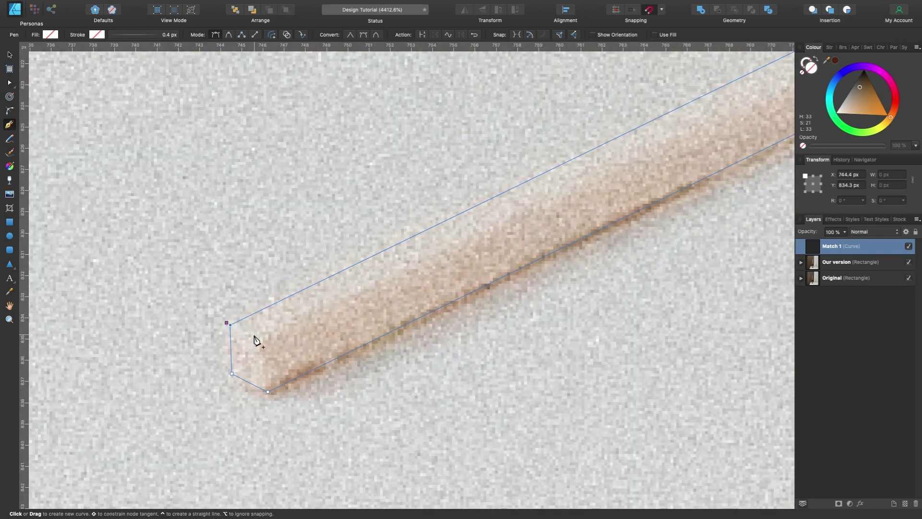
left_click(261, 339)
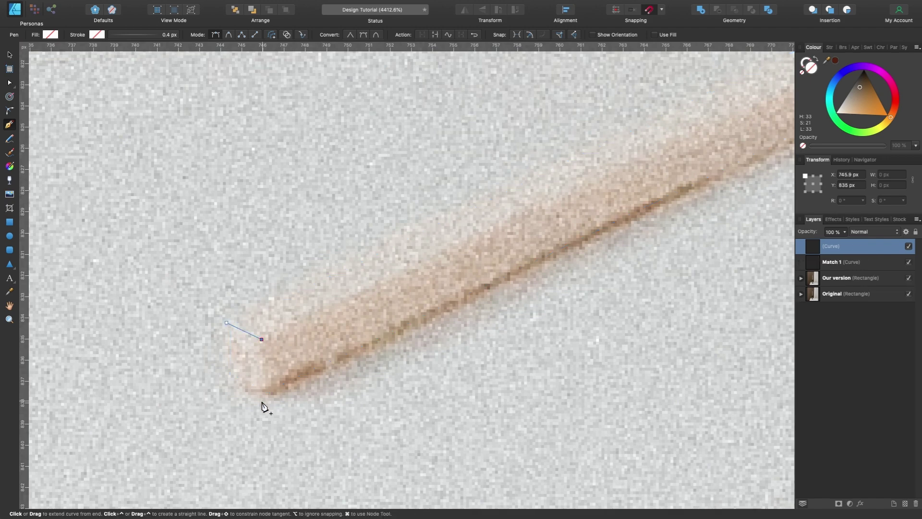
left_click(197, 408)
left_click(191, 357)
left_click(226, 322)
- Fill the end-face shape with brown-grey, H 33, S 14, L 56, and clip it inside Match 1
left_click_drag(859, 86, 853, 97)
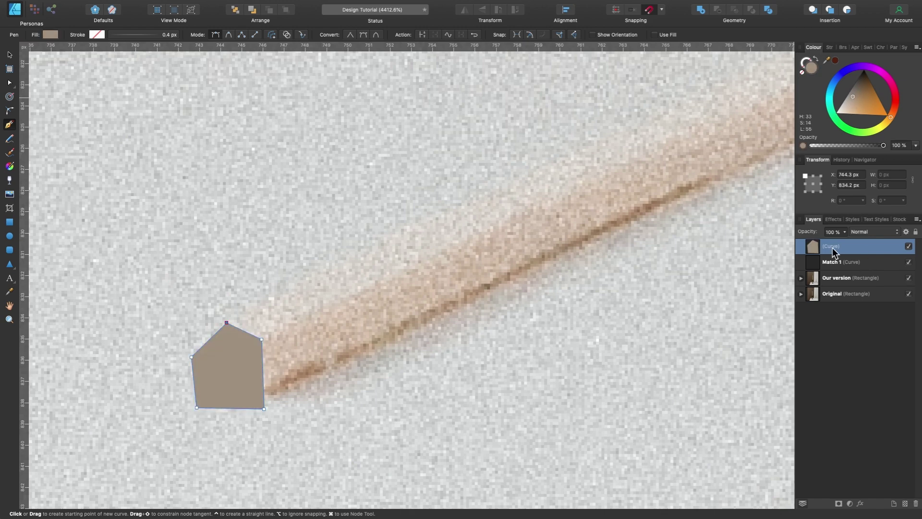
left_click_drag(833, 252, 857, 262)
scroll(412, 408, "left", 3)
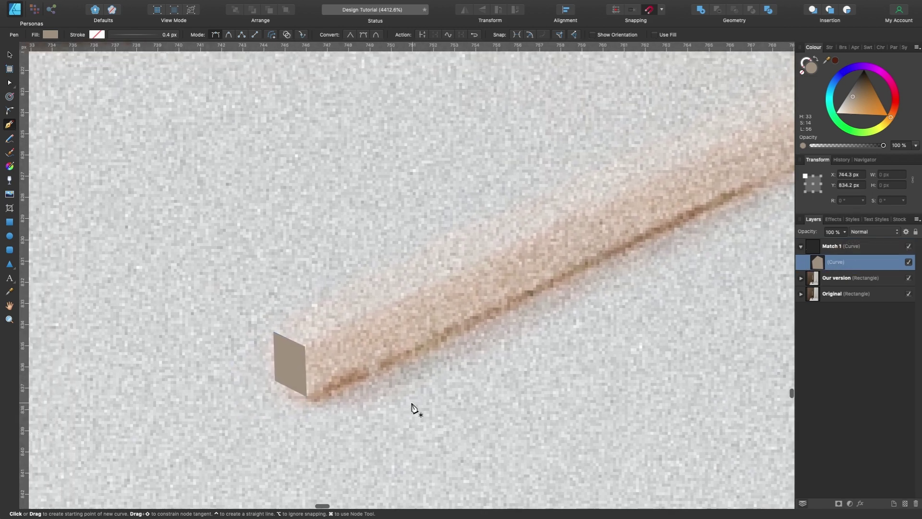
- Draw a closed shape inside Match 1 covering its upper side, from the end face's upper corner to the match head and back
scroll(323, 350, "down", 5)
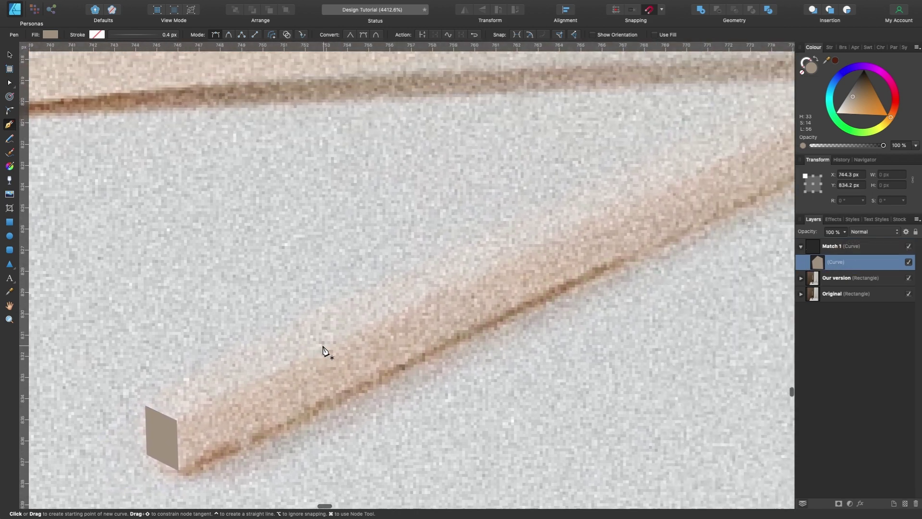
left_click(240, 404)
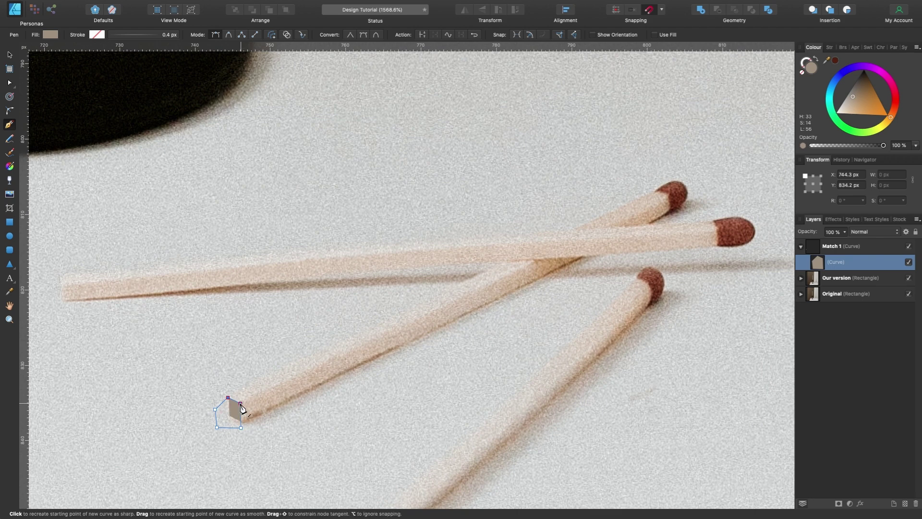
left_click(678, 192)
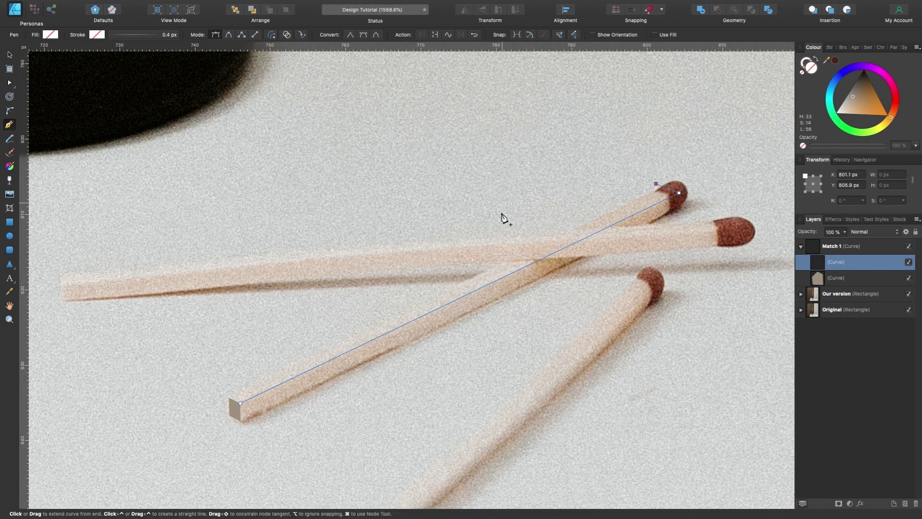
left_click(250, 360)
left_click(217, 395)
scroll(229, 397, "up", 5)
left_click(223, 420)
left_click(239, 422)
left_click(258, 414)
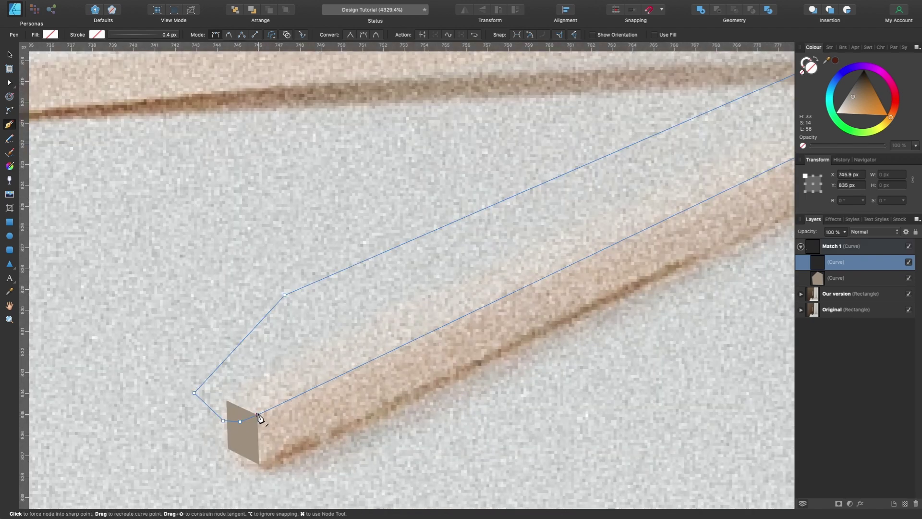
- Move the upper-side shape beneath the end face inside Match 1 and fill it with beige, H 33, S 28, L 72
left_click_drag(840, 261, 836, 290)
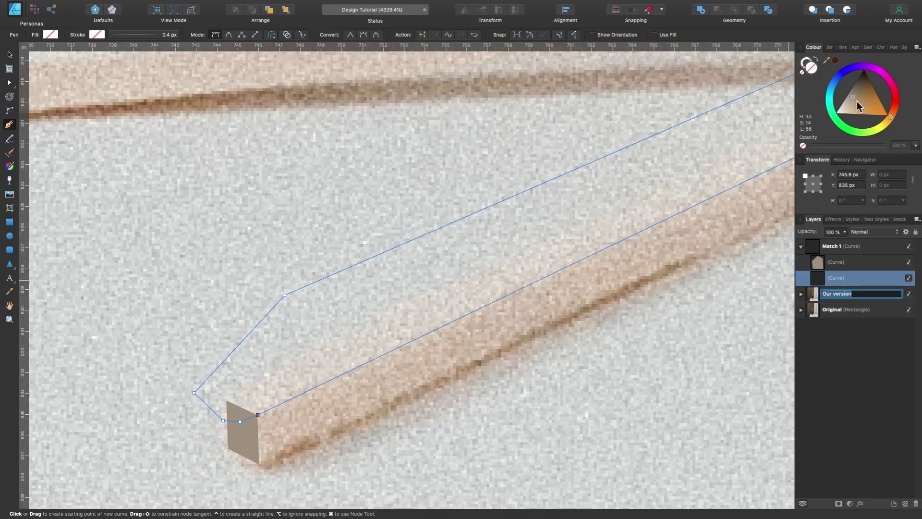
left_click_drag(857, 101, 849, 103)
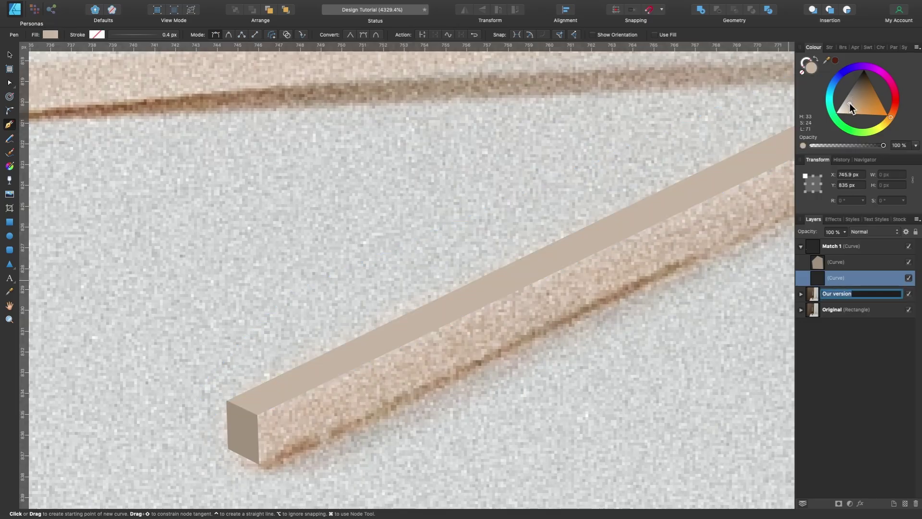
scroll(560, 249, "down", 5)
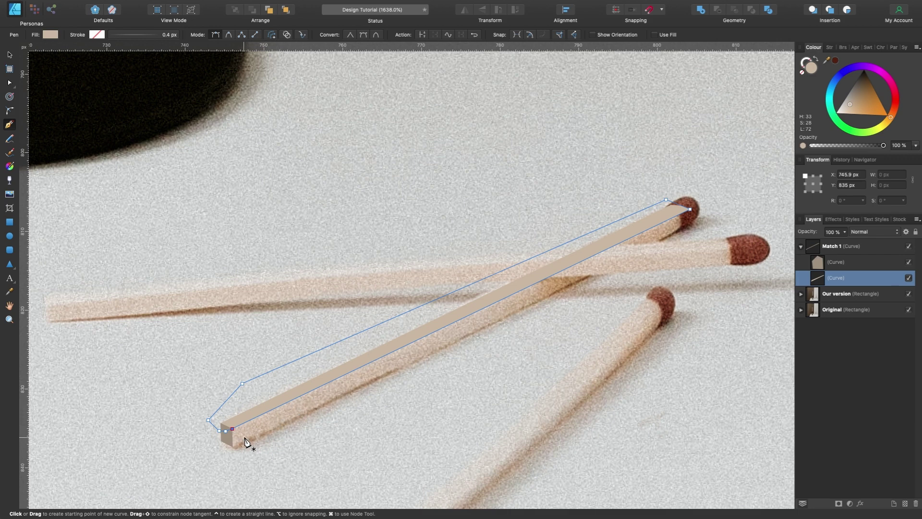
- Fill the Match 1 outline with a brown-grey sampled from the photo's match, H 28, S 6, L 59
left_click(855, 246)
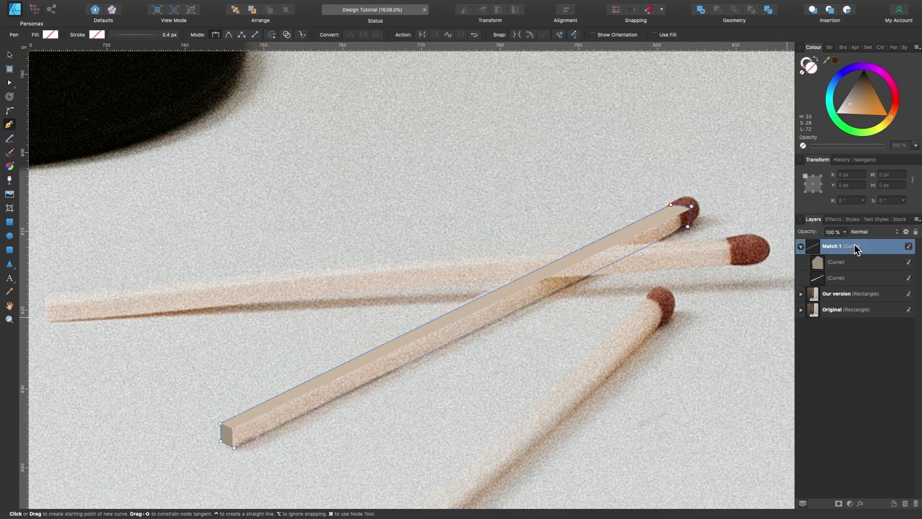
left_click_drag(829, 63, 488, 320)
left_click(835, 61)
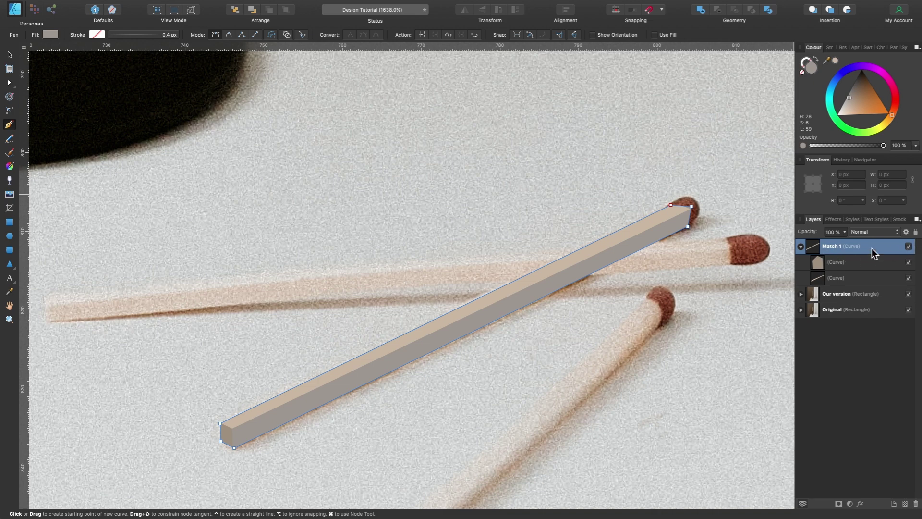
- Hide Match 1 and trace its red head with the Pen tool as a closed rounded shape with a notched inner edge
left_click(908, 246)
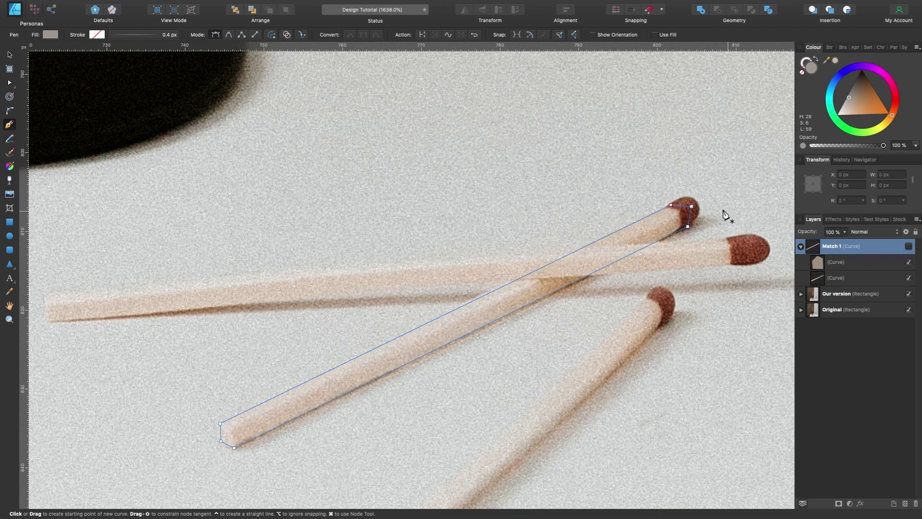
scroll(708, 202, "up", 5)
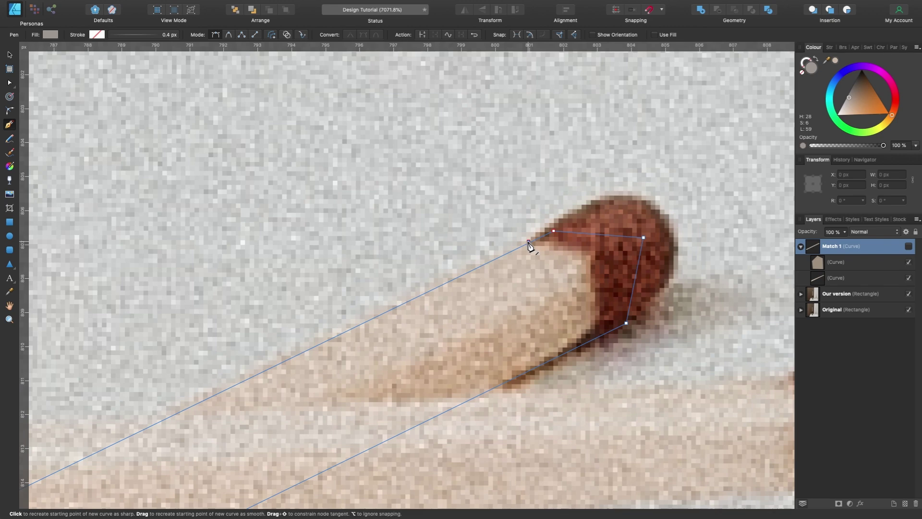
left_click(596, 199)
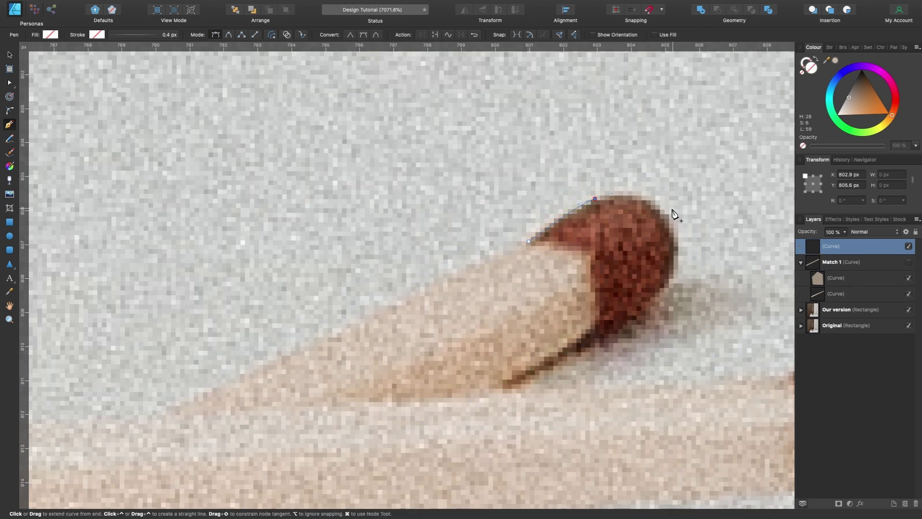
left_click(664, 216)
left_click(657, 293)
left_click(596, 331)
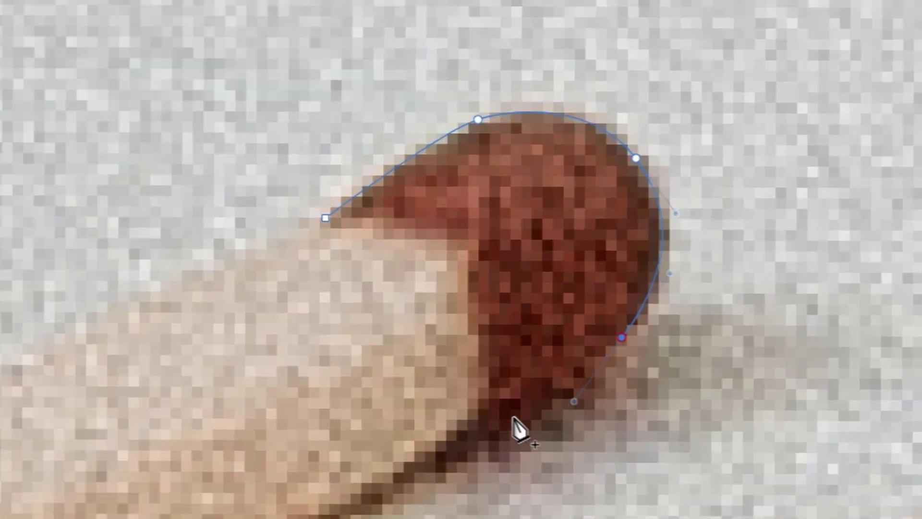
left_click(473, 255)
left_click(325, 217)
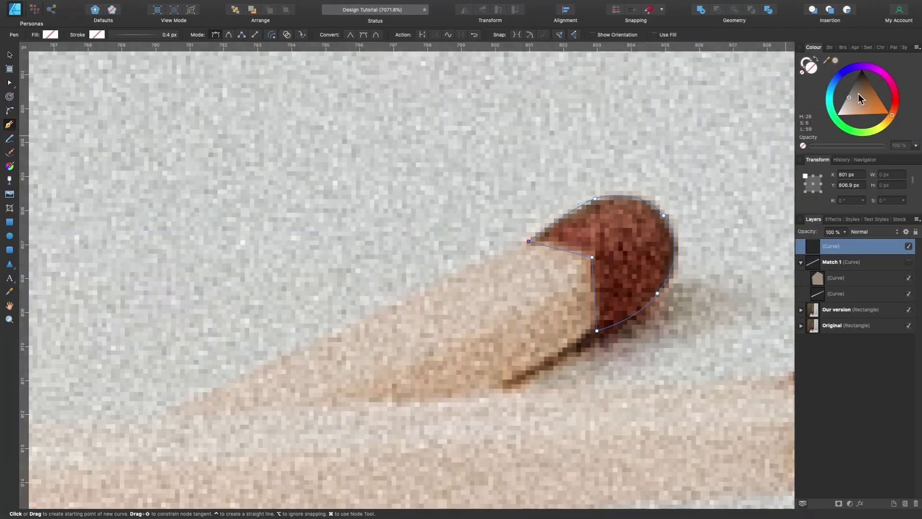
- Fill the head shape with dark red sampled from the photo, H 15, S 73, L 19, and show Match 1 again
left_click_drag(827, 63, 627, 307)
left_click(835, 61)
left_click(800, 261)
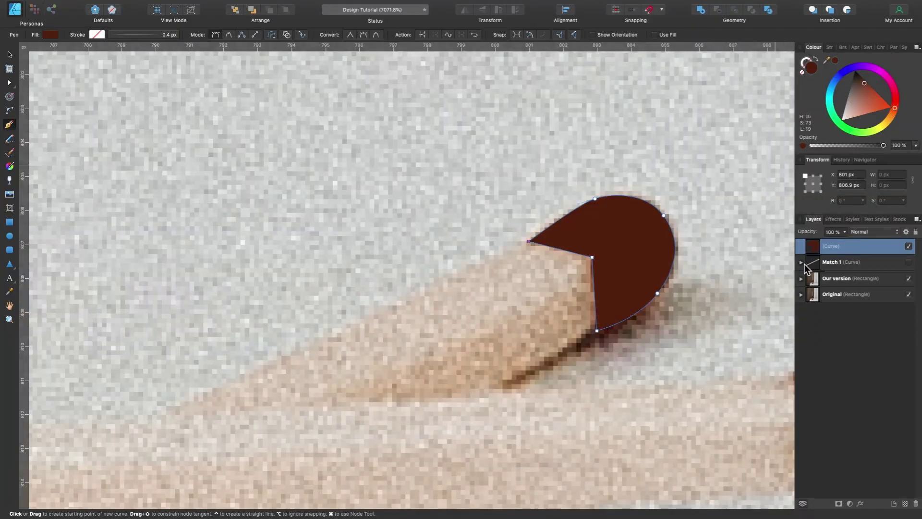
left_click(908, 262)
scroll(592, 369, "down", 8)
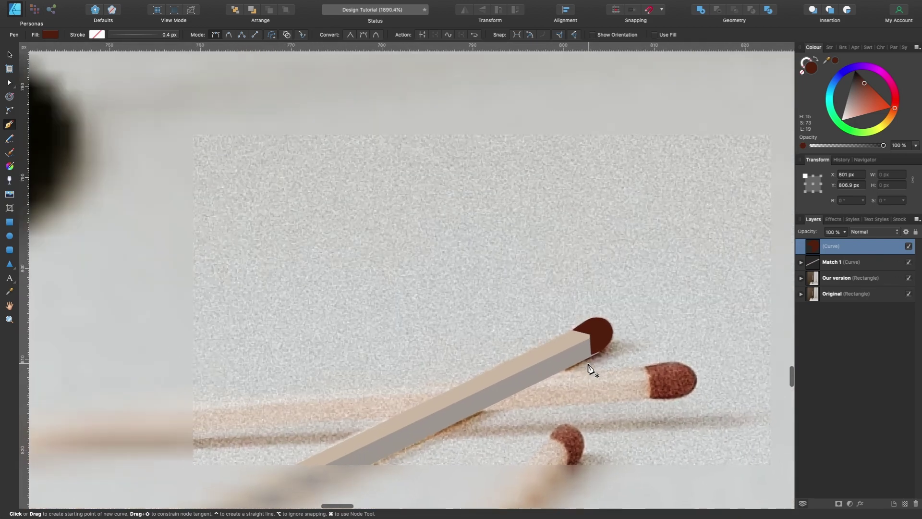
- Move Match 1's lower corner node at the head end so that it sits beneath the head shape
scroll(591, 369, "up", 4)
scroll(609, 319, "up", 3)
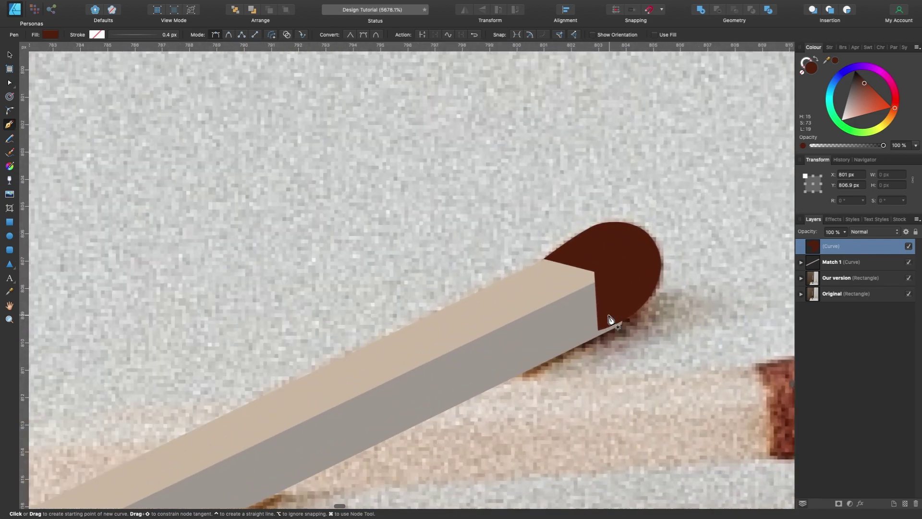
key("a")
left_click(584, 323)
left_click_drag(584, 322, 621, 322)
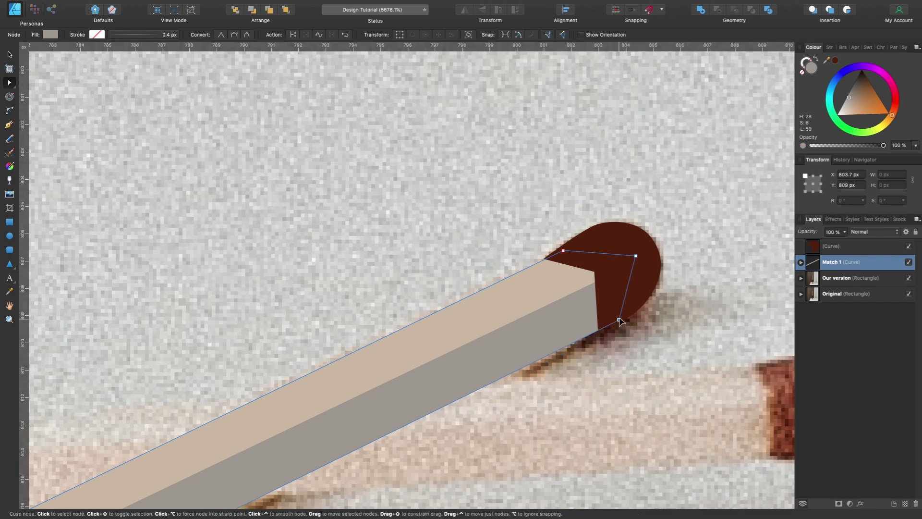
- Bend the head shape's two straight inner edges into slight curves where they meet the wooden stick
left_click(628, 289)
scroll(629, 289, "up", 2)
left_click_drag(580, 266, 552, 257)
mouse_move(582, 315)
left_mouse_down()
mouse_move(590, 315)
mouse_move(580, 316)
left_mouse_up()
left_click_drag(549, 258, 543, 264)
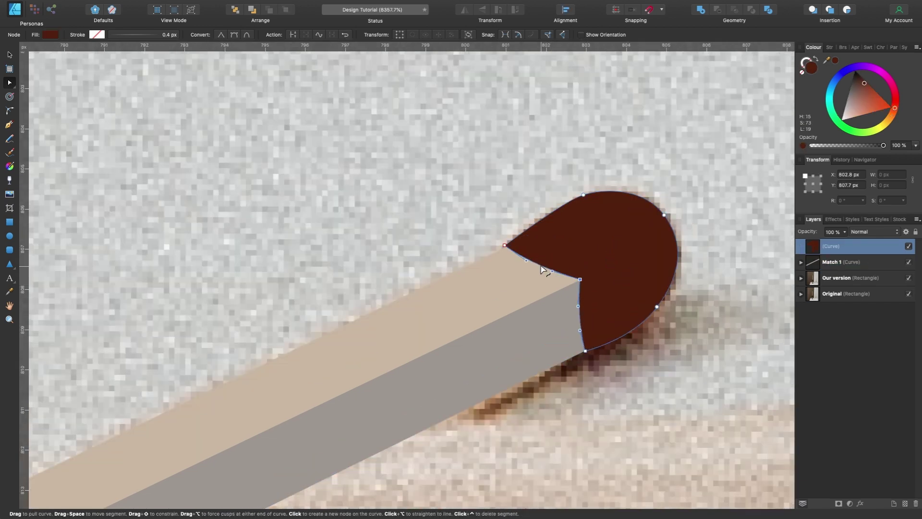
- Apply a linear gradient to the head from dark red at its lower side to lighter red, about H 15, S 48, L 45, above
scroll(545, 267, "down", 5)
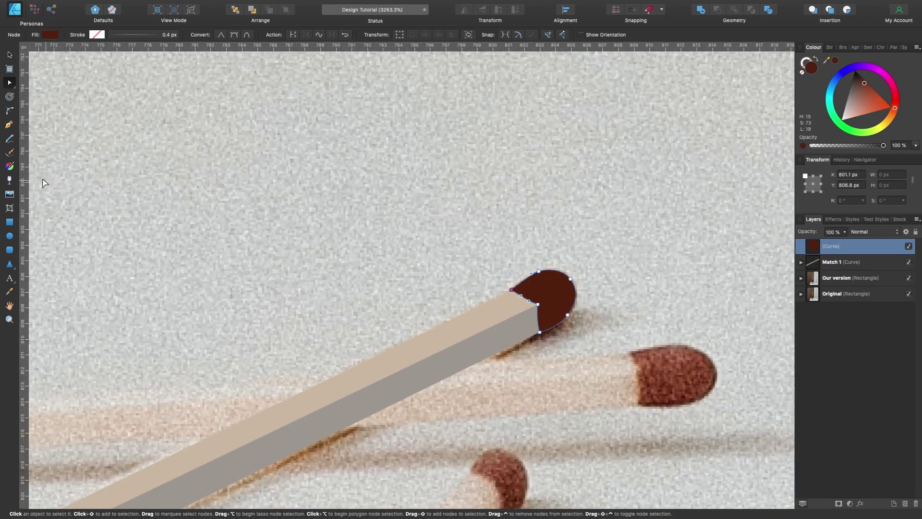
left_click(10, 167)
left_click_drag(557, 317, 536, 279)
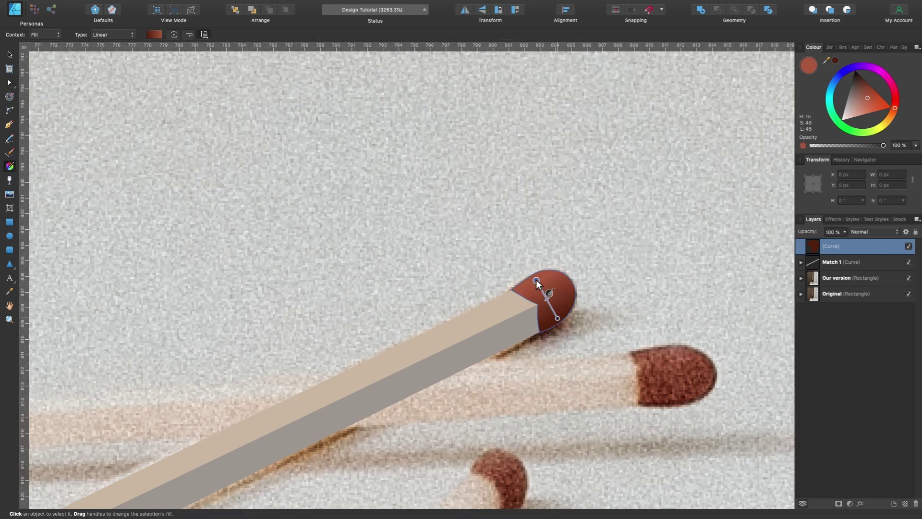
left_click_drag(868, 95, 867, 97)
scroll(547, 214, "down", 6)
- Move the head and Match 1 together sideways, clear of the photo's match they were traced from
key("v")
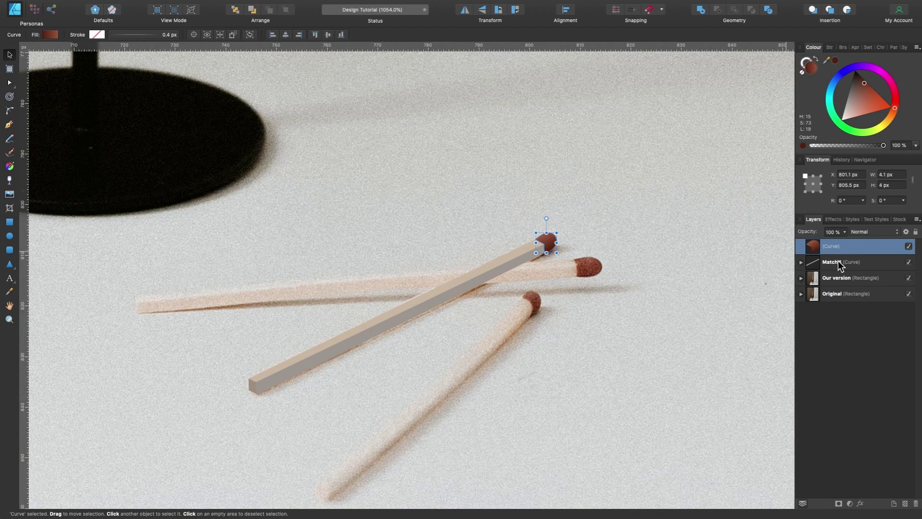
left_click(837, 261, "shift")
left_click_drag(499, 288, 572, 286)
- Lighten the match by filling Match 1's body with H 28, S 22, L 70 and its upper side with H 33, S 30, L 85
double_click(563, 292)
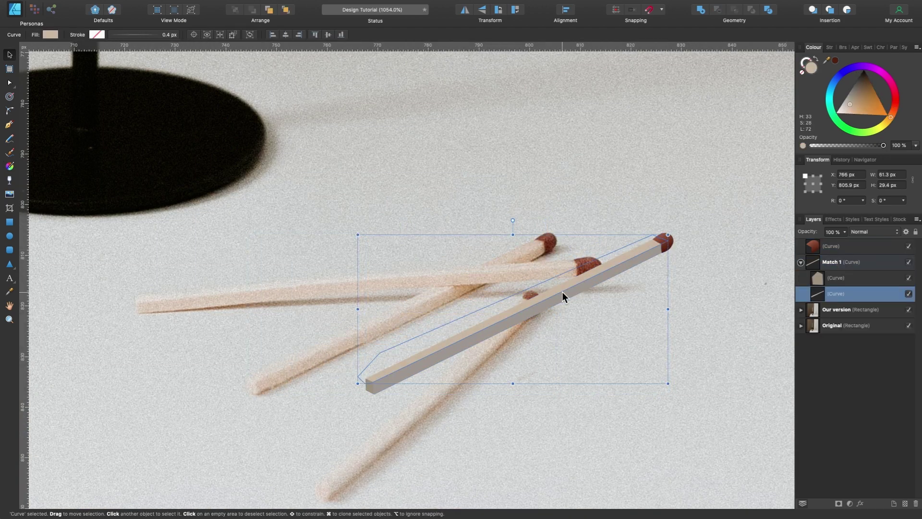
scroll(528, 293, "up", 2)
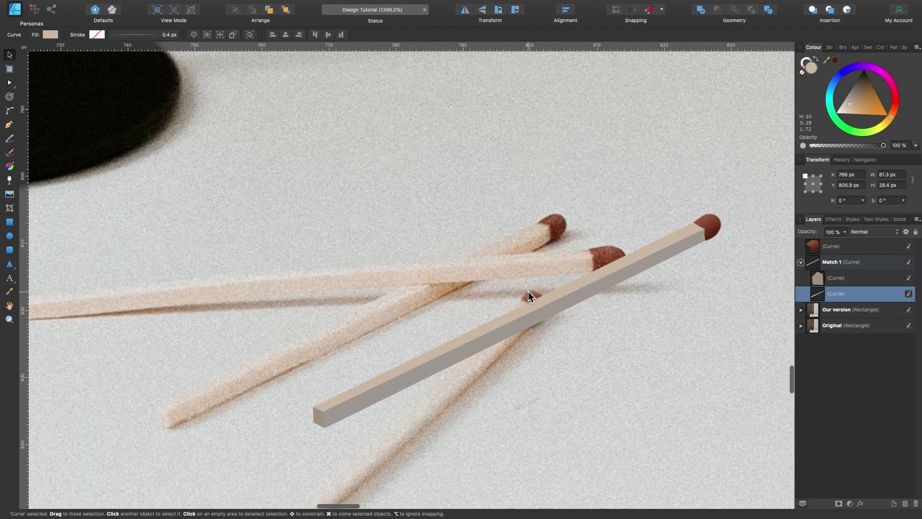
left_click(561, 310)
key("a")
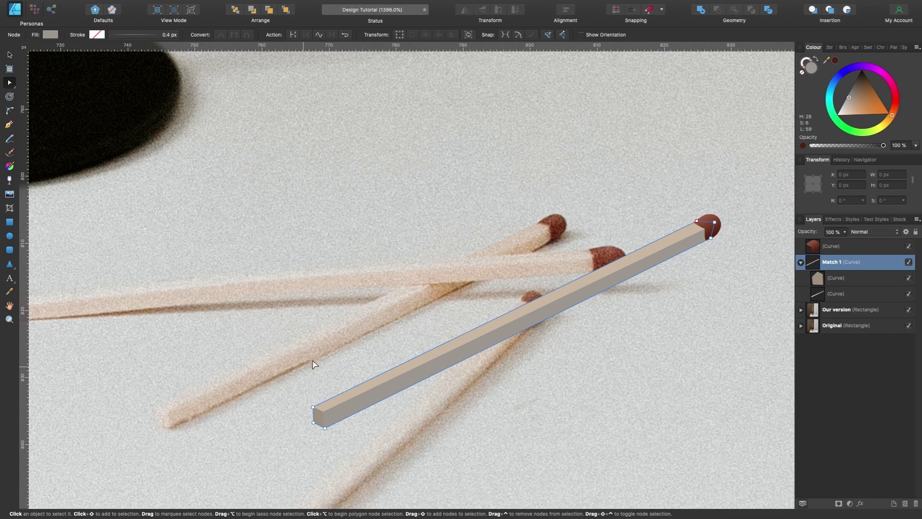
left_click_drag(851, 98, 850, 103)
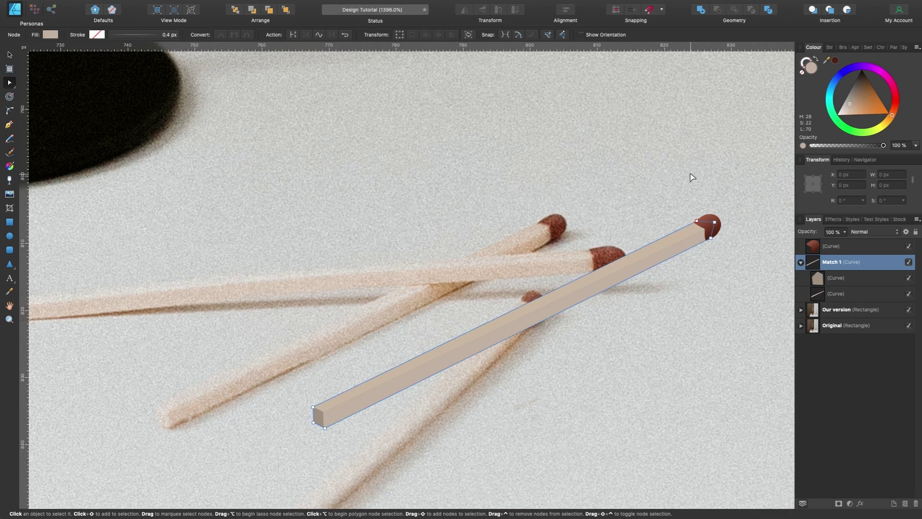
left_click(677, 242)
left_click_drag(849, 104, 844, 109)
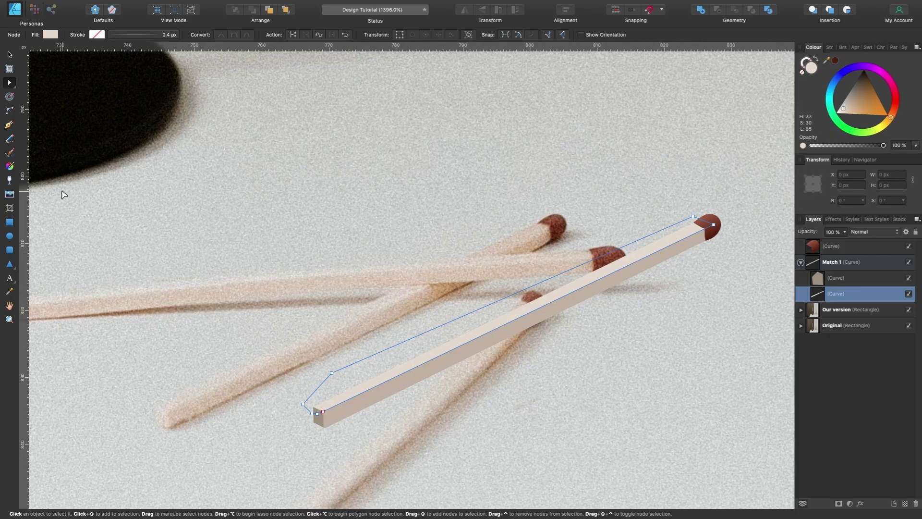
- Apply a linear gradient along the match's upper side, ending near the head in sampled beige darkened to H 29, S 19, L 64
left_click(11, 166)
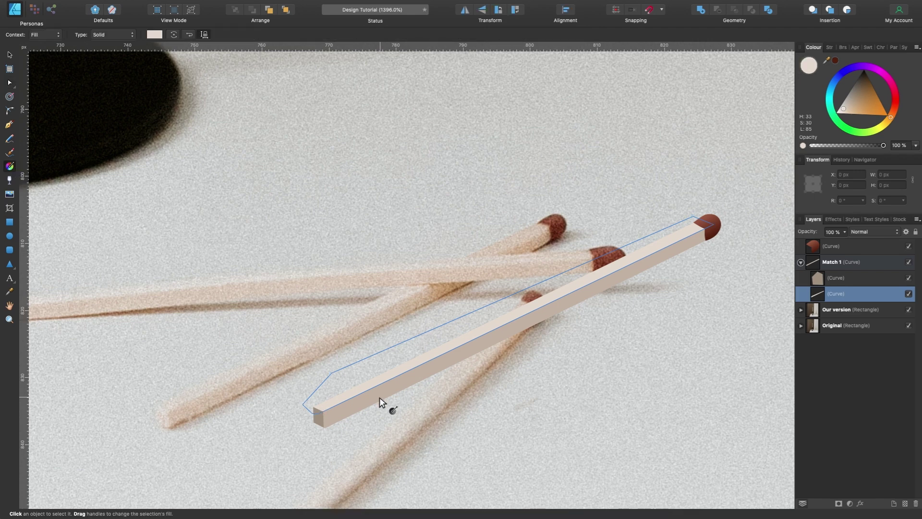
left_click_drag(332, 404, 702, 219)
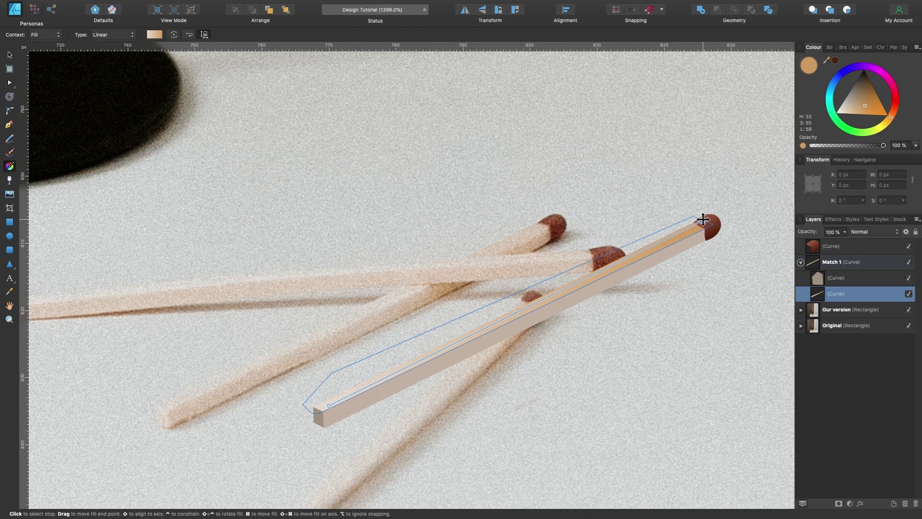
left_click_drag(828, 61, 525, 232)
left_click(836, 59)
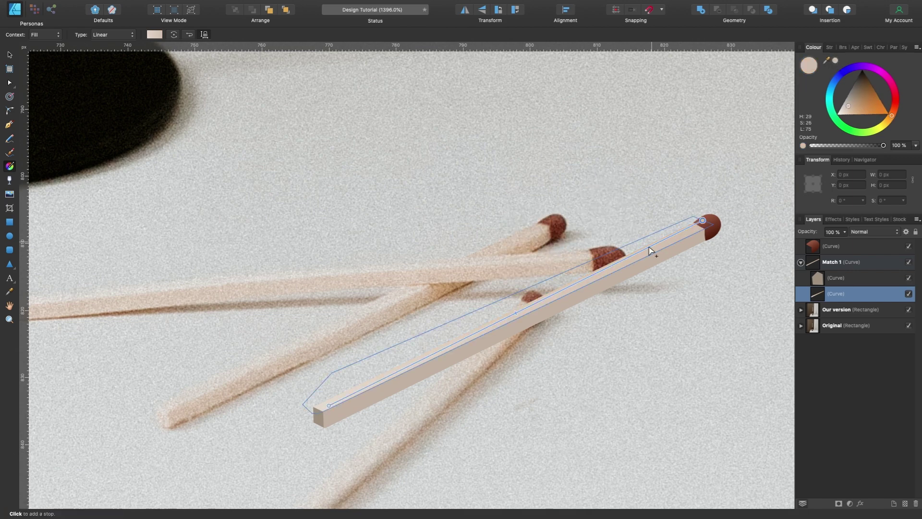
left_click_drag(849, 105, 851, 102)
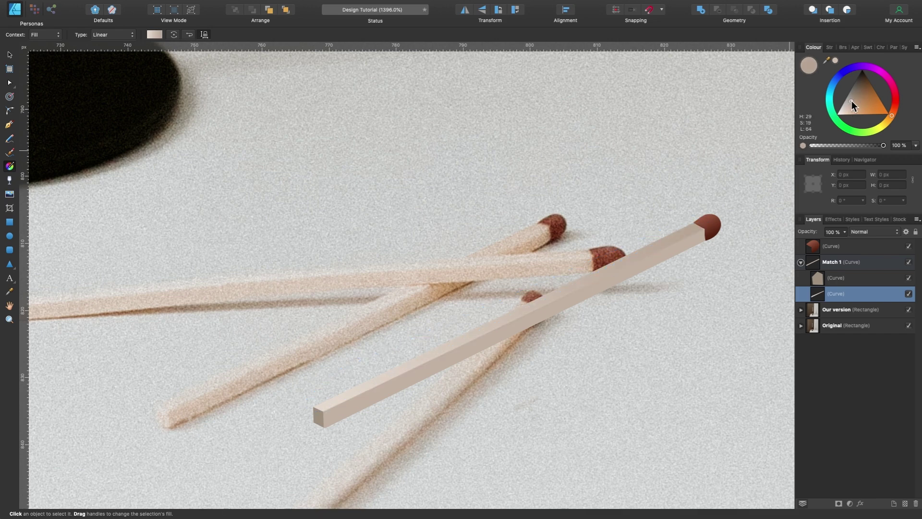
left_click_drag(517, 314, 585, 263)
scroll(606, 253, "right", 3)
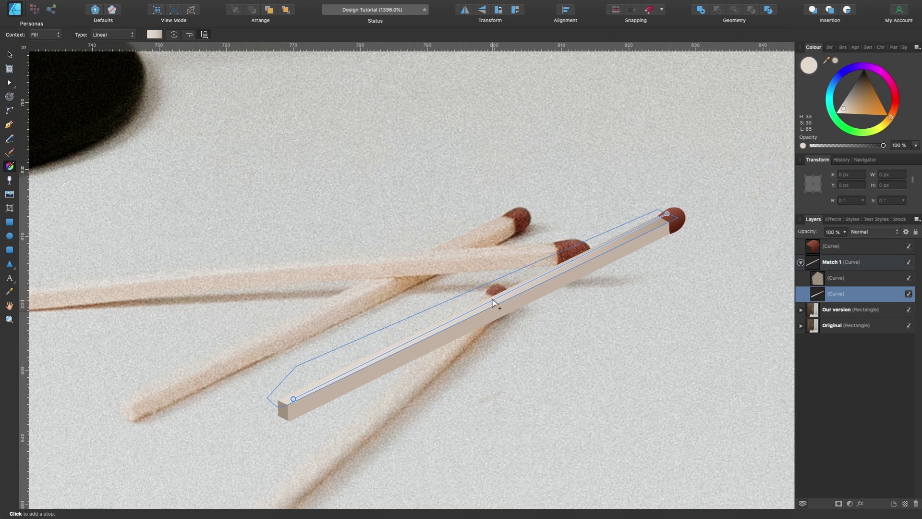
- Fill Match 1's body with H 34, S 24, L 73 and lighten its squared end face to pale cream
key("a")
left_click(365, 382)
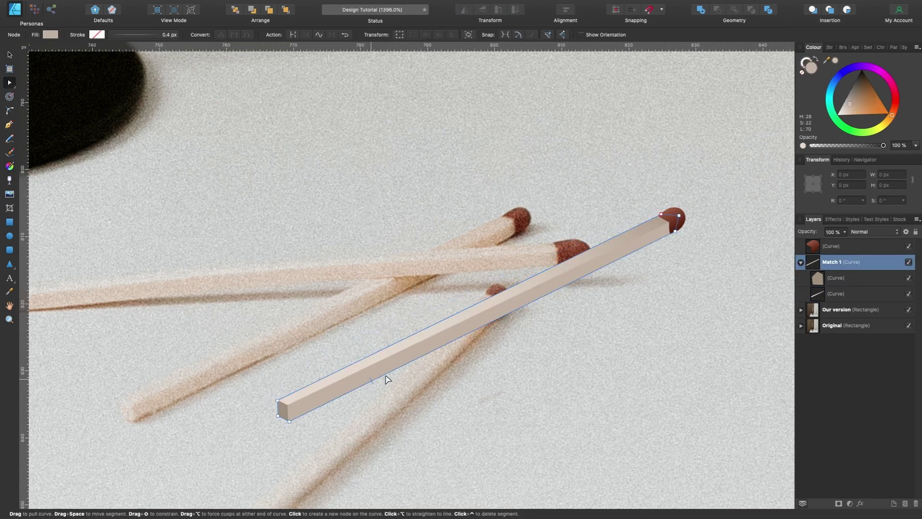
left_click_drag(855, 100, 848, 104)
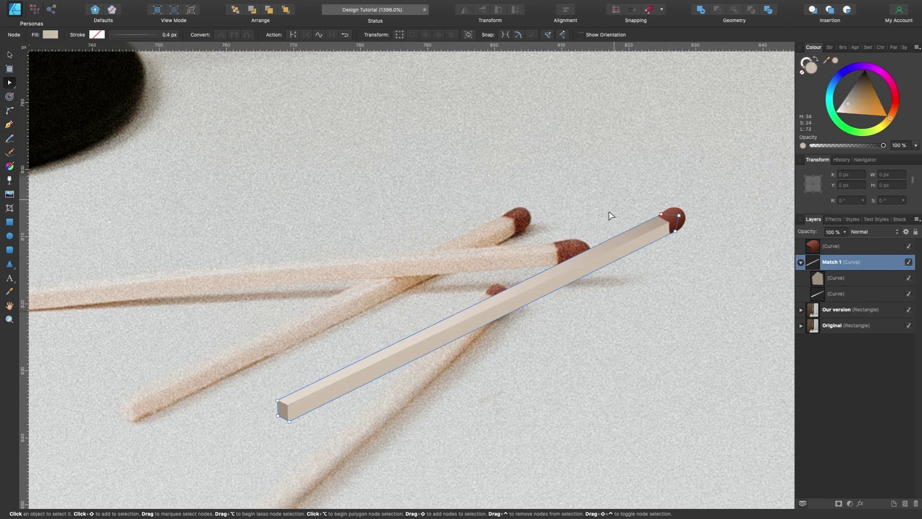
left_click(285, 412)
left_click_drag(853, 94, 848, 105)
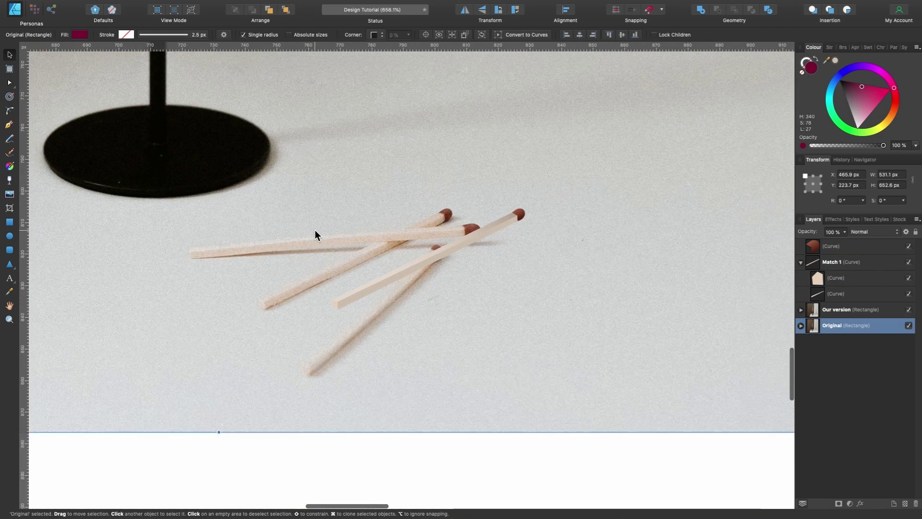
- Group the head with the Match 1 shape and name the group Match 1
left_click(835, 264)
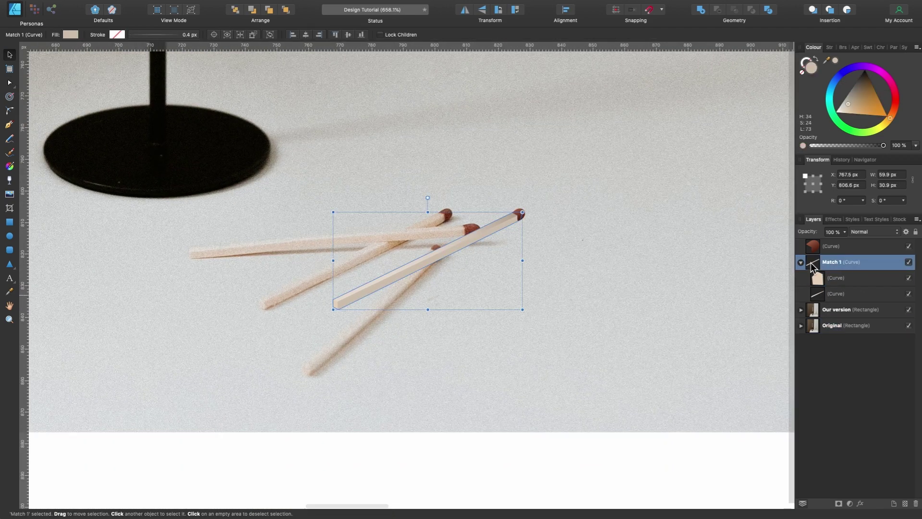
left_click(847, 247, "shift")
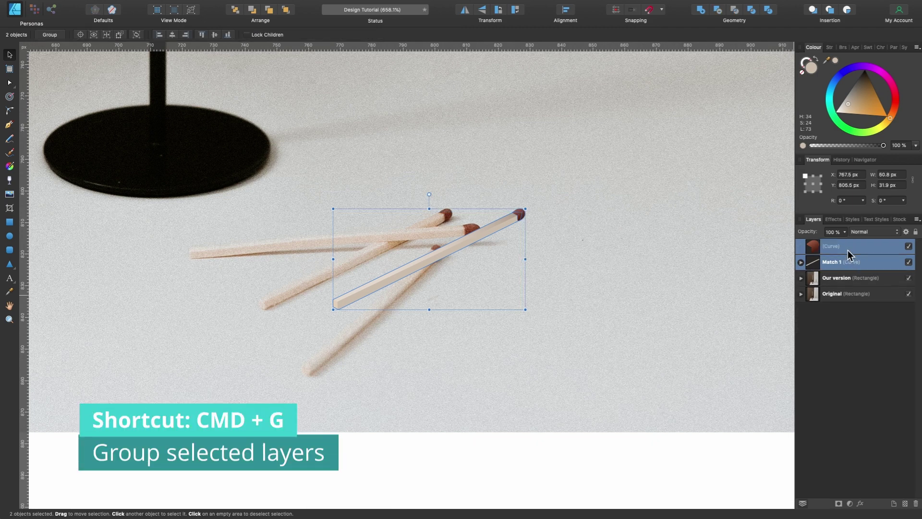
key("super+g")
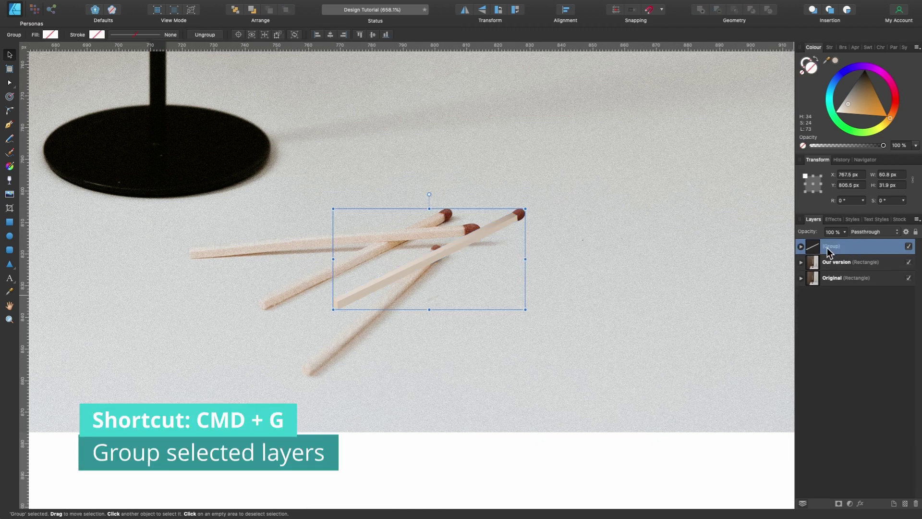
double_click(828, 248)
type("Matc")
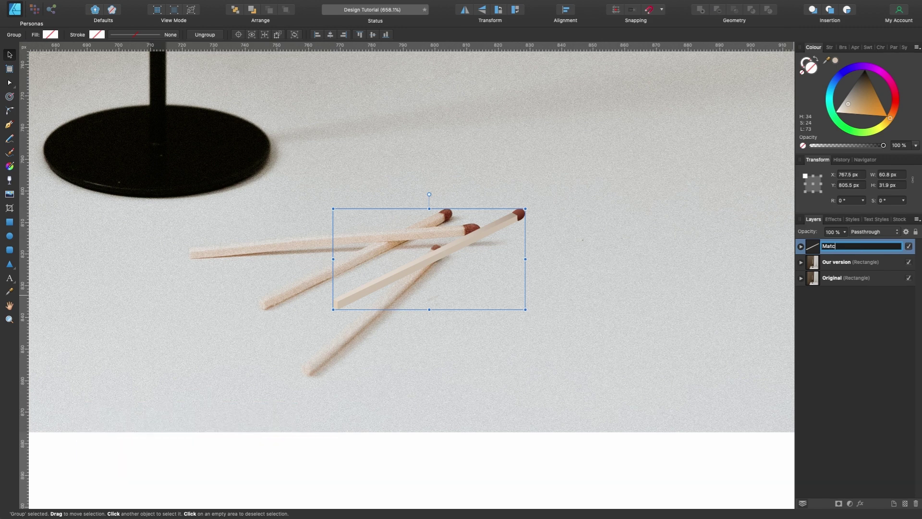
type("h 1")
key("Return")
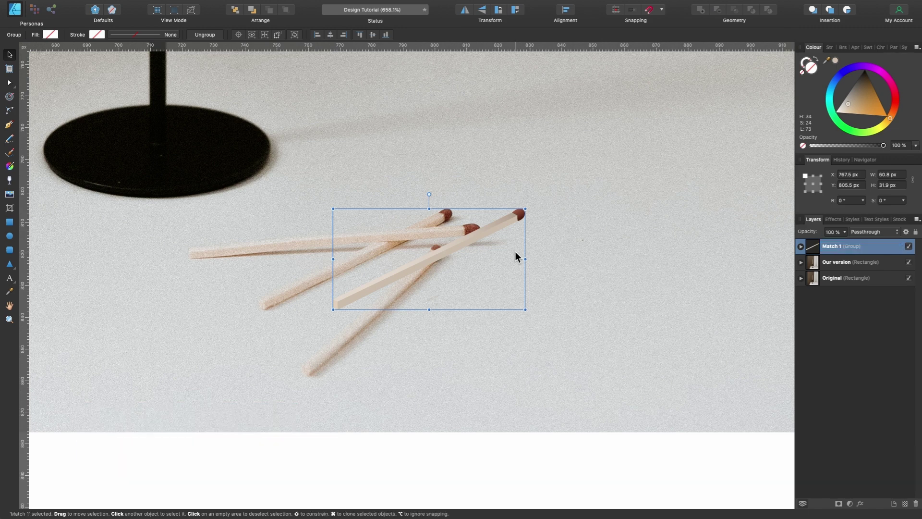
- Move the Match 1 group back over the photo's match it was traced from
left_click_drag(443, 247, 371, 255)
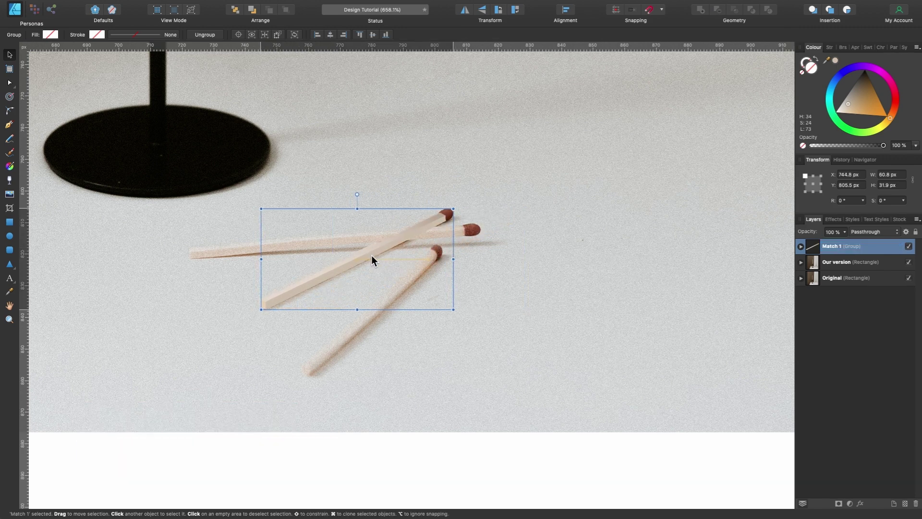
scroll(467, 219, "up", 5)
scroll(467, 219, "up", 1)
scroll(466, 219, "left", 1)
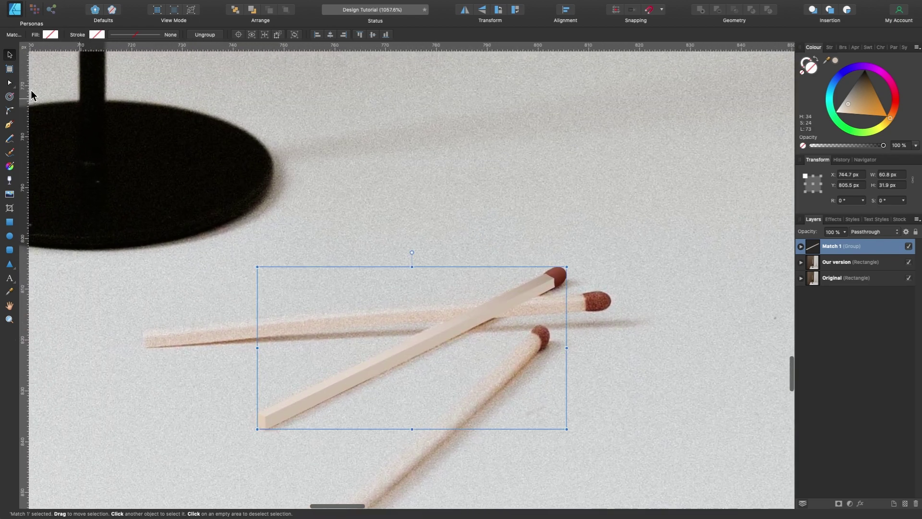
- Trace the body of the nearly horizontal second match with the Pen tool and shade it with beige sampled from the photo
left_click(9, 126)
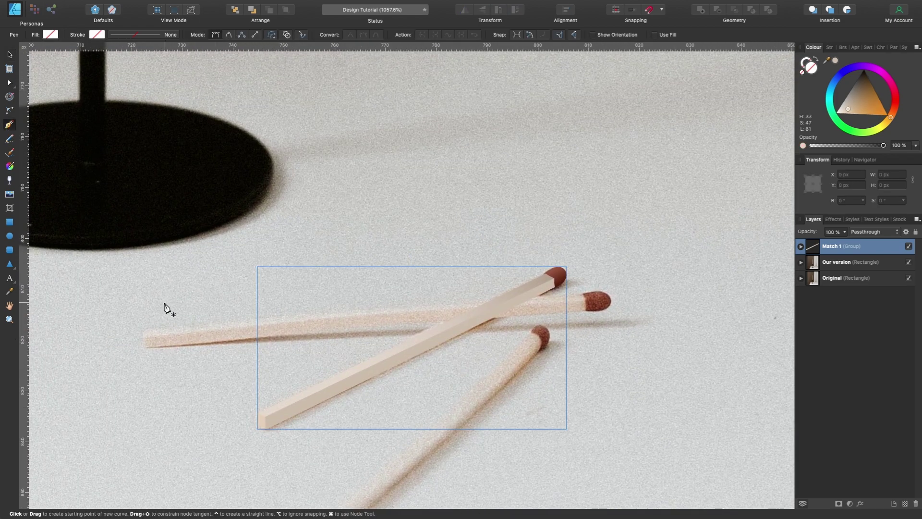
left_click(144, 329)
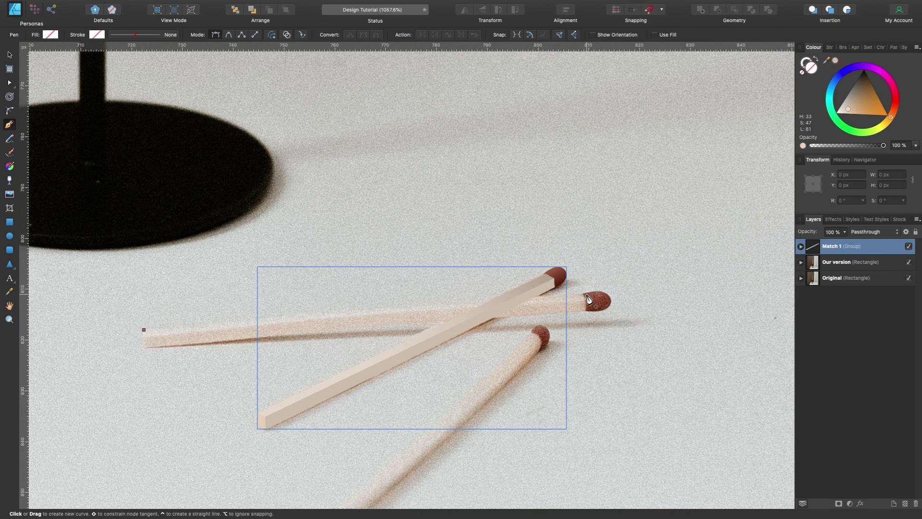
left_click(586, 294)
left_click(586, 310)
left_click(145, 347)
scroll(146, 339, "up", 8)
left_click(138, 349)
left_click(139, 313)
scroll(258, 271, "down", 5)
scroll(128, 315, "up", 5)
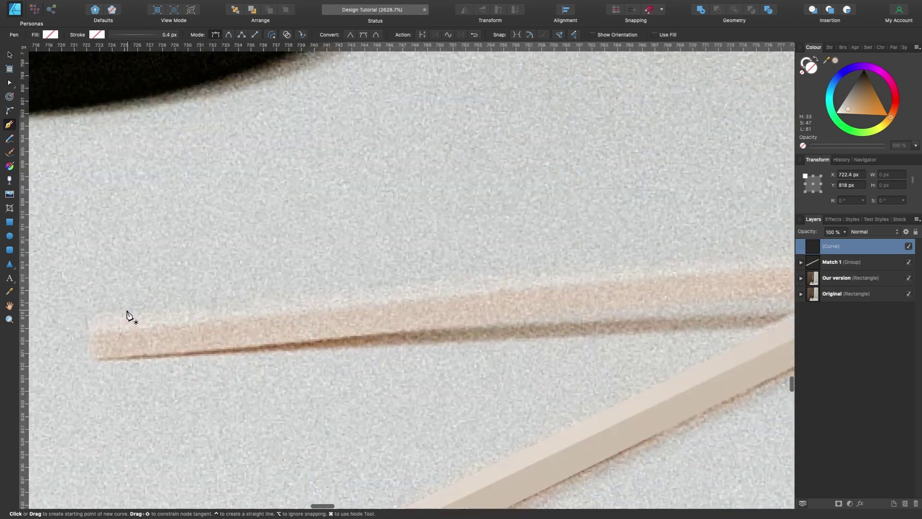
left_click_drag(171, 295, 169, 271)
scroll(209, 272, "down", 5)
scroll(211, 275, "down", 5)
scroll(420, 279, "up", 5)
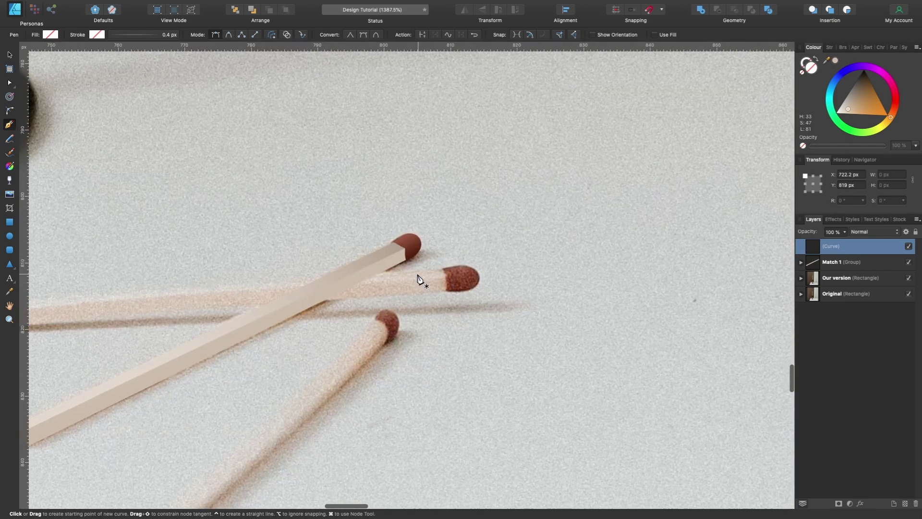
scroll(420, 280, "down", 5)
scroll(202, 308, "up", 5)
scroll(179, 319, "down", 4)
scroll(578, 276, "up", 6)
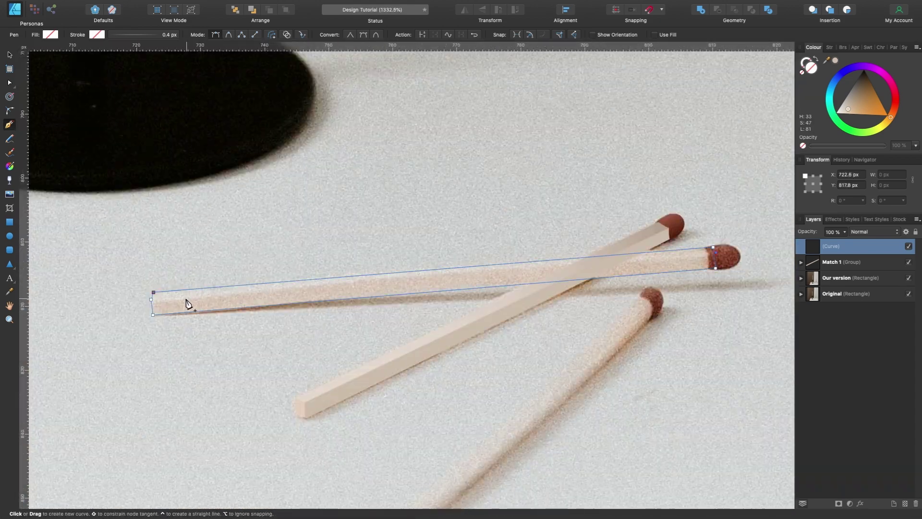
left_click(845, 247)
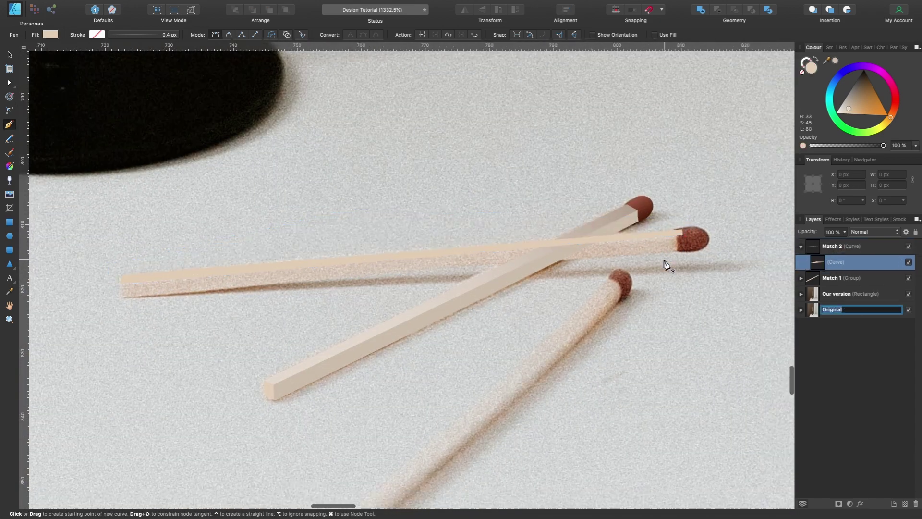
left_click_drag(827, 60, 628, 247)
- Trace the second match's head with the Pen tool and fill it with reddish brown sampled from the photo
scroll(567, 252, "up", 5)
left_click(582, 271)
left_click(580, 318)
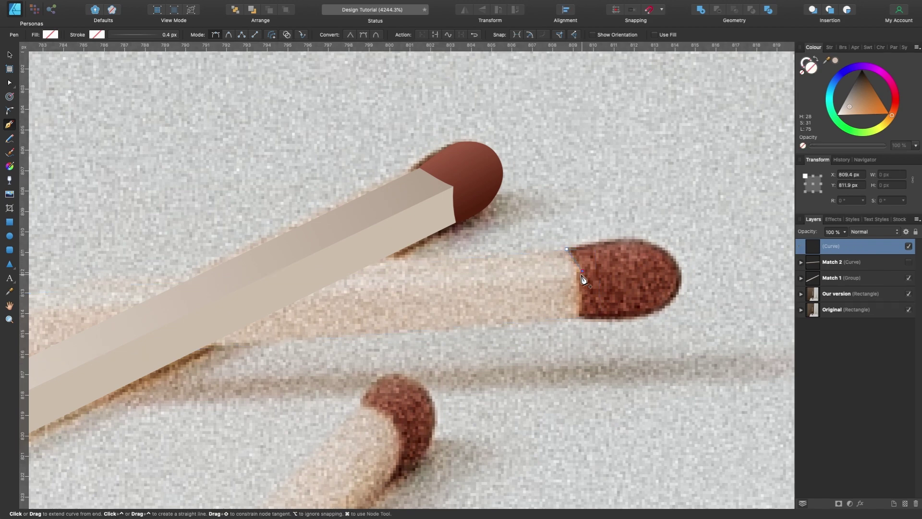
left_click_drag(826, 60, 619, 269)
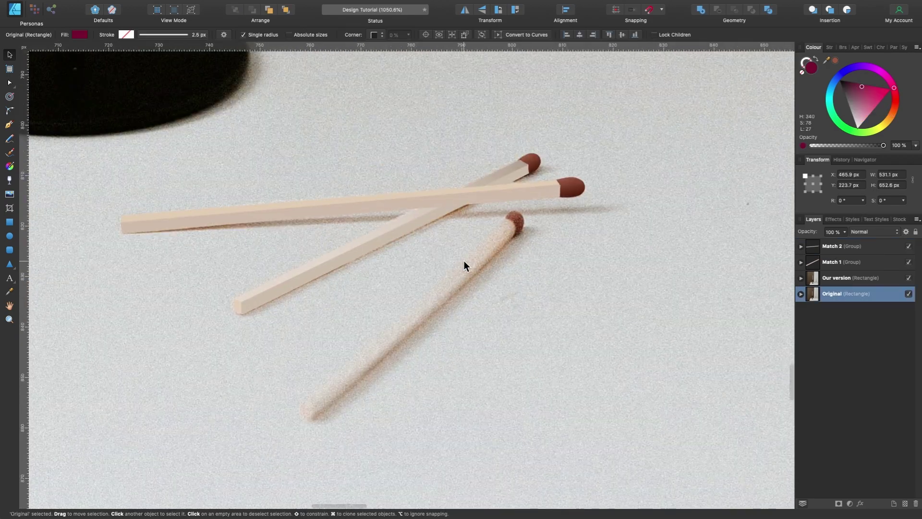
- Trace the body of the lowest, third match with the Pen tool, from its head down to the squared end
scroll(511, 221, "up", 4)
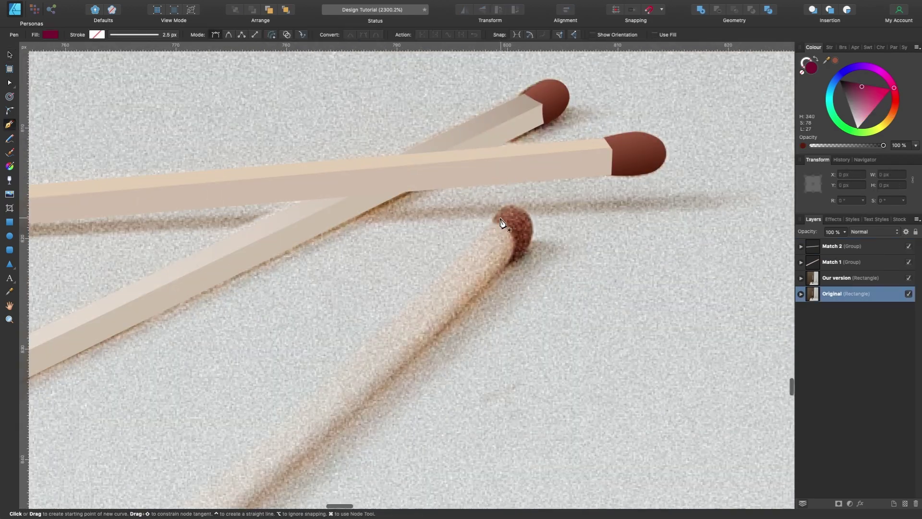
left_click(496, 219)
scroll(497, 221, "down", 4)
left_click(422, 324)
scroll(425, 331, "up", 4)
left_click_drag(417, 316, 416, 319)
left_click(448, 354)
scroll(444, 348, "down", 4)
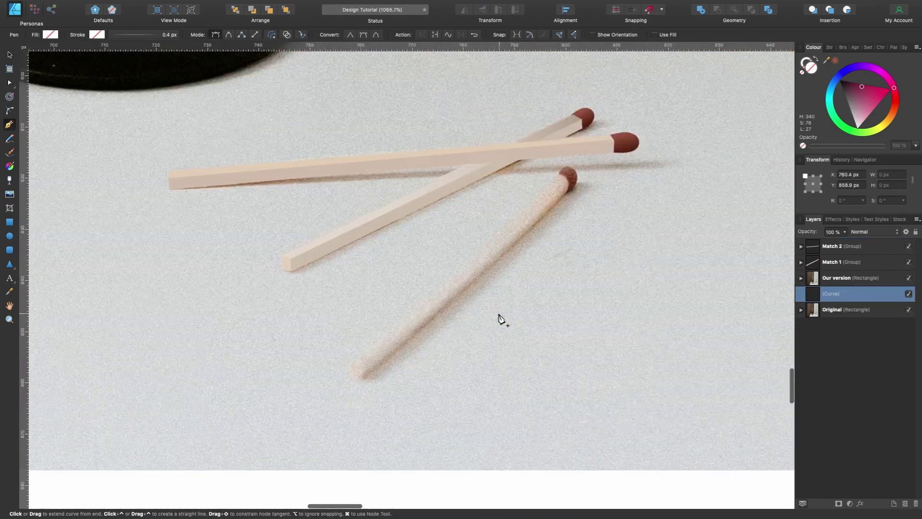
scroll(692, 146, "up", 4)
left_click(558, 170)
left_click(563, 136)
left_click(530, 125)
scroll(576, 106, "down", 3)
scroll(525, 156, "right", 3)
scroll(336, 288, "down", 3)
left_click_drag(233, 394, 233, 394)
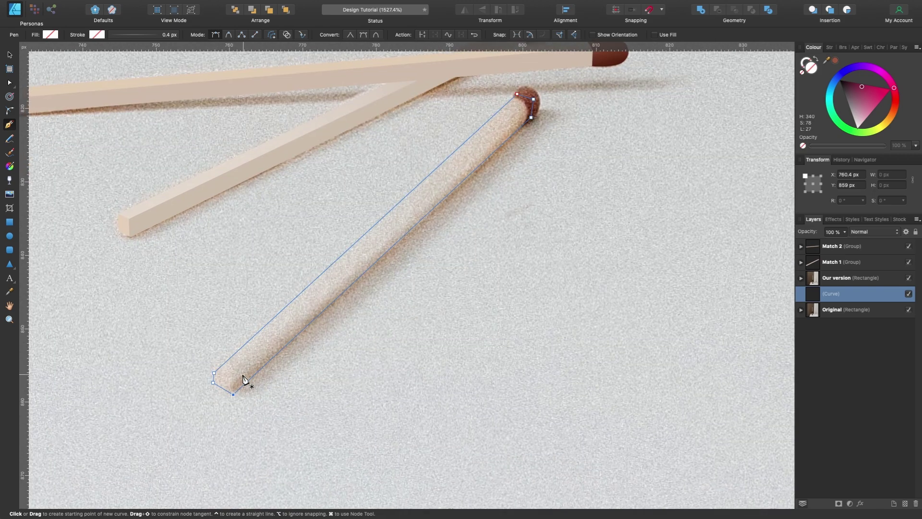
- Clip the pink squared end face inside the Match 3 shape
scroll(243, 380, "up", 2)
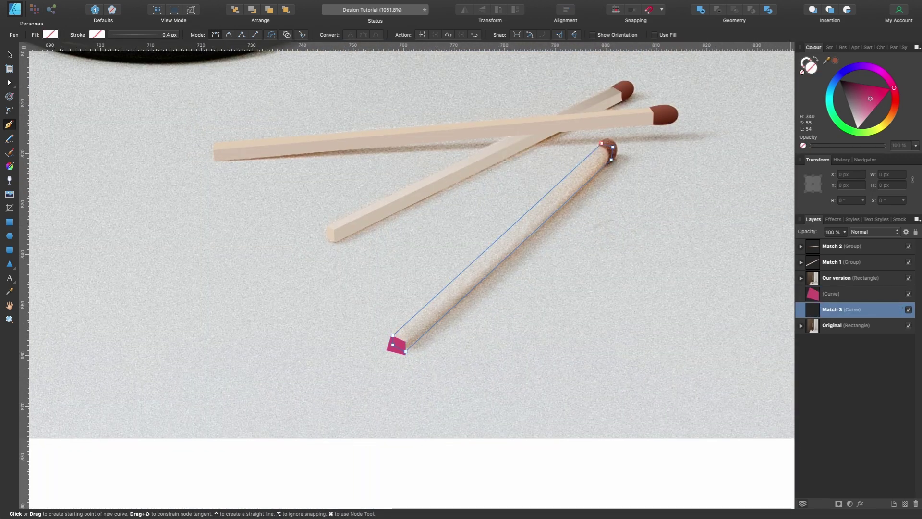
scroll(480, 307, "left", 3)
left_click_drag(835, 294, 848, 310)
- Trace Match 3's long upper side with the Pen tool, give it a solid fill and send it one level back
left_click(854, 291)
scroll(468, 334, "up", 4)
left_click(382, 359, "super")
scroll(387, 360, "up", 4)
left_click(360, 355)
left_click(560, 184)
left_click(540, 172)
left_click(291, 394)
left_click(331, 398)
left_click(866, 106)
left_click_drag(897, 106, 894, 112)
key("super+[")
- Fill Match 3's body, upper side and end face with beiges sampled from the finished matches
scroll(608, 379, "down", 1)
scroll(625, 216, "up", 4)
scroll(548, 207, "up", 3)
left_click(841, 294)
scroll(589, 168, "down", 5)
left_click_drag(827, 60, 486, 160)
left_click(835, 61)
left_click(836, 325)
left_click_drag(826, 61, 485, 134)
left_click(835, 61)
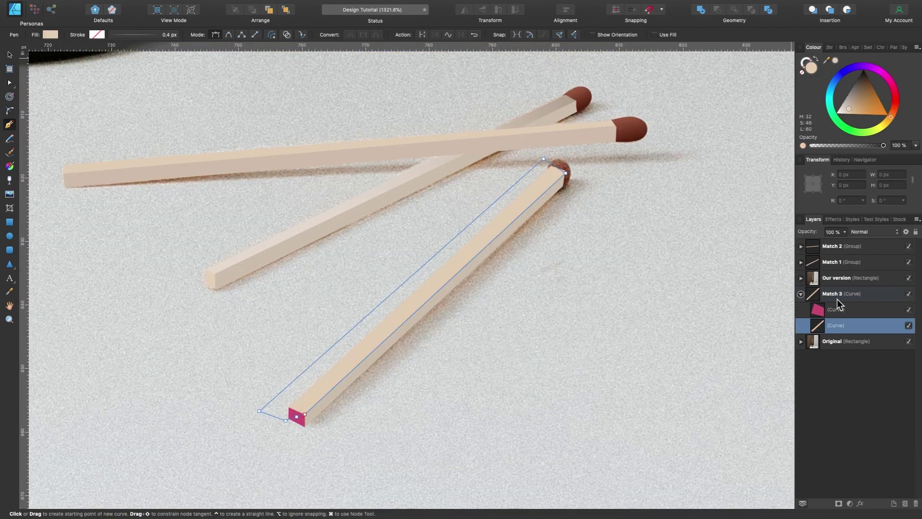
left_click(836, 309)
left_click(835, 61)
- Hide Match 3 and move it above Our version in the layer order
left_click(908, 294)
left_click(800, 293)
left_click_drag(841, 294, 840, 270)
- Trace the third match's rounded head with the Pen tool and fill it with red H 8, S 73, L 58
scroll(566, 173, "up", 6)
left_click(472, 176)
left_click_drag(496, 135, 571, 142)
left_click_drag(587, 225, 580, 238)
left_click_drag(531, 285, 509, 292)
left_click(531, 284, "alt")
left_click(538, 225)
left_click(472, 175)
left_click(895, 104)
left_click(874, 105)
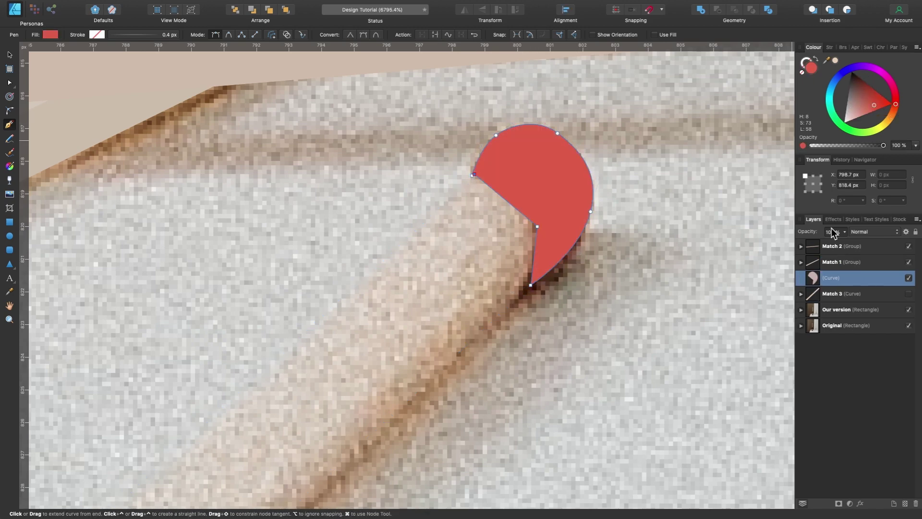
- Show Match 3 again and align the red head's corner node with the upper corner of the match body
left_click(908, 293)
scroll(568, 196, "up", 3)
scroll(425, 154, "up", 5)
key("a")
left_click_drag(354, 189, 392, 202)
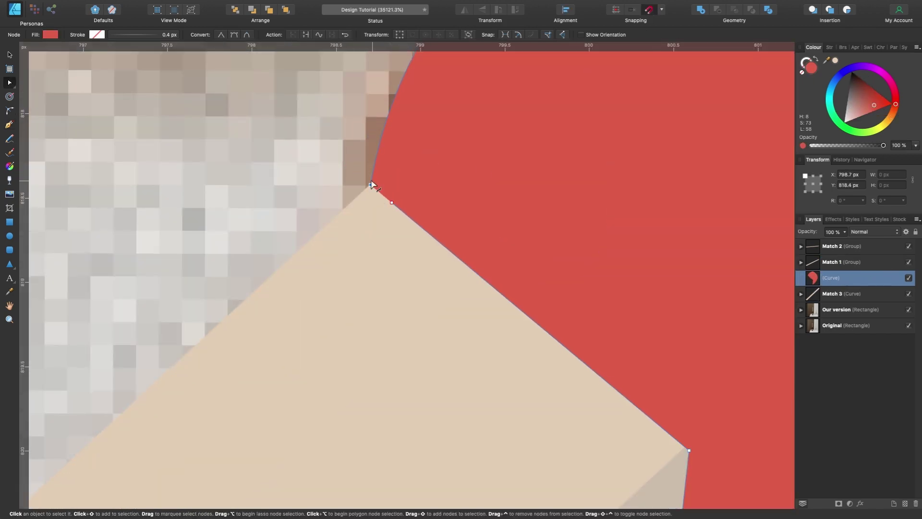
- Group the red head with the Match 3 shape and name the group Match 3
scroll(404, 207, "down", 5)
scroll(481, 288, "down", 7)
left_click(854, 293, "shift")
key("super+g")
double_click(834, 278)
type("Match")
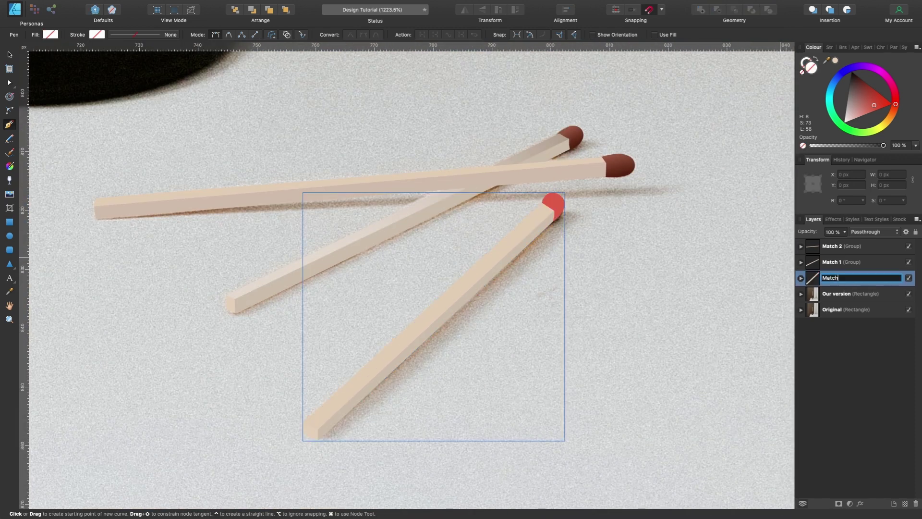
type(" 3")
key("Return")
- Move the three match groups sideways to compare them with the photo, and undo the move
left_click(841, 246, "shift")
key("v")
scroll(604, 258, "down", 4)
scroll(543, 260, "up", 5)
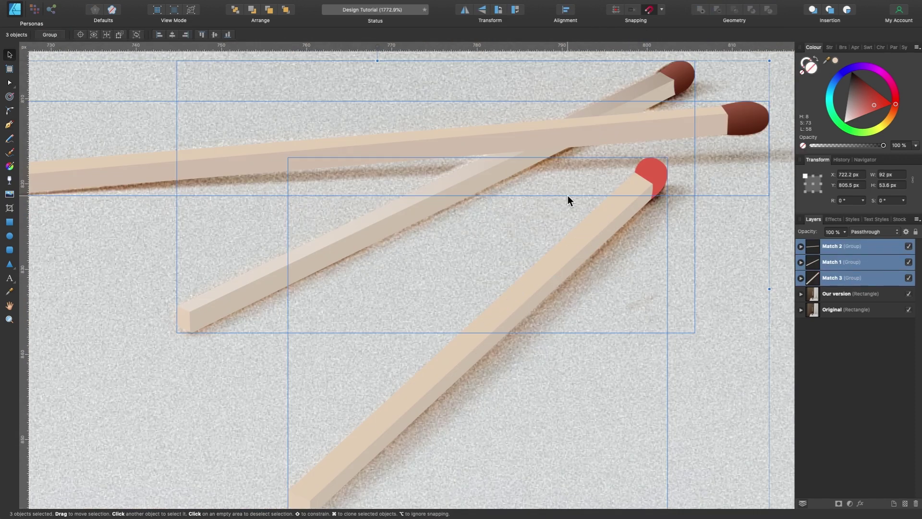
left_click(712, 253)
left_click(874, 280)
left_click(865, 247, "shift")
scroll(599, 247, "down", 5)
left_click_drag(597, 262, 341, 262)
key("super+z")
key("super+shift+z")
key("super+z")
- Apply a linear gradient across Match 3's head, using dark reds sampled from a finished match head
scroll(637, 223, "up", 8)
double_click(519, 233)
key("g")
left_click_drag(495, 266, 528, 223)
left_click_drag(827, 61, 696, 83)
left_click(835, 60)
left_click(494, 266)
left_click(835, 60)
scroll(603, 265, "up", 4)
key("a")
scroll(543, 216, "down", 10)
- Turn snapping off and trace Match 2's long cast shadow on the table with the Pen tool
left_click(800, 278)
left_click(800, 246)
left_click(846, 278)
key("p")
left_click(649, 10)
left_click(209, 224)
scroll(638, 173, "up", 5)
left_click(612, 252)
left_click(607, 243)
scroll(607, 245, "down", 5)
left_click(161, 274)
- Style Match 2's shadow as grey H 28, S 0, L 45 with a 0.7 px Gaussian blur, layered beneath Match 3
left_click_drag(850, 105, 850, 89)
left_click(860, 503)
left_click_drag(238, 171, 257, 171)
left_click_drag(836, 278, 836, 333)
left_click(800, 246)
left_click(378, 389)
- Inspect the Gaussian blur settings of Match 2's shadow
scroll(529, 344, "left", 3)
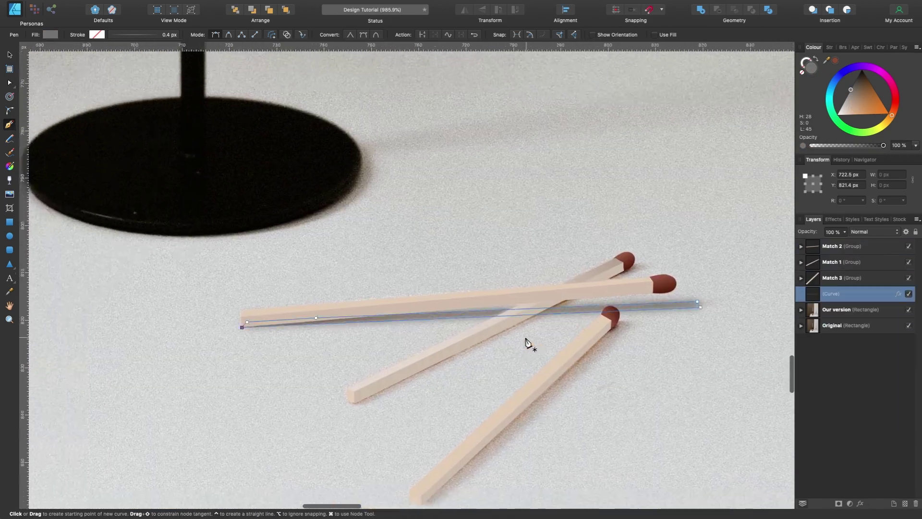
scroll(529, 344, "up", 8)
scroll(635, 294, "right", 2)
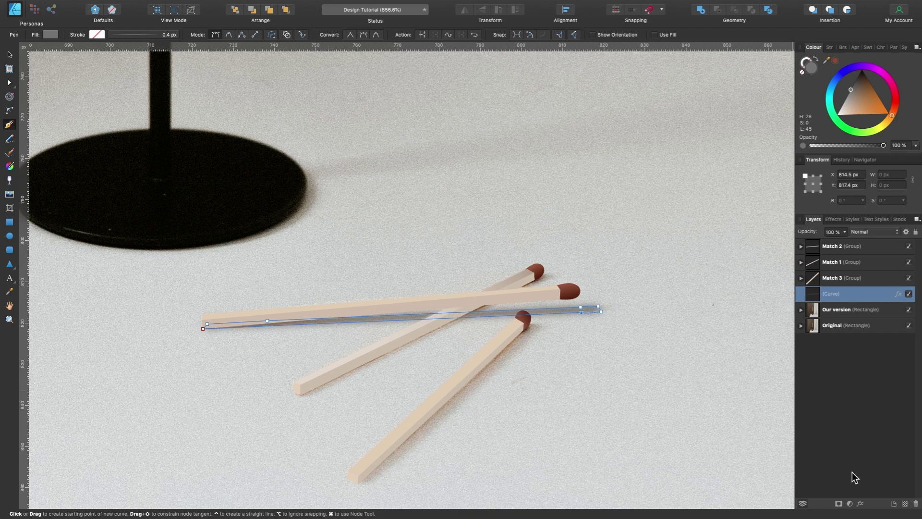
left_click(861, 503)
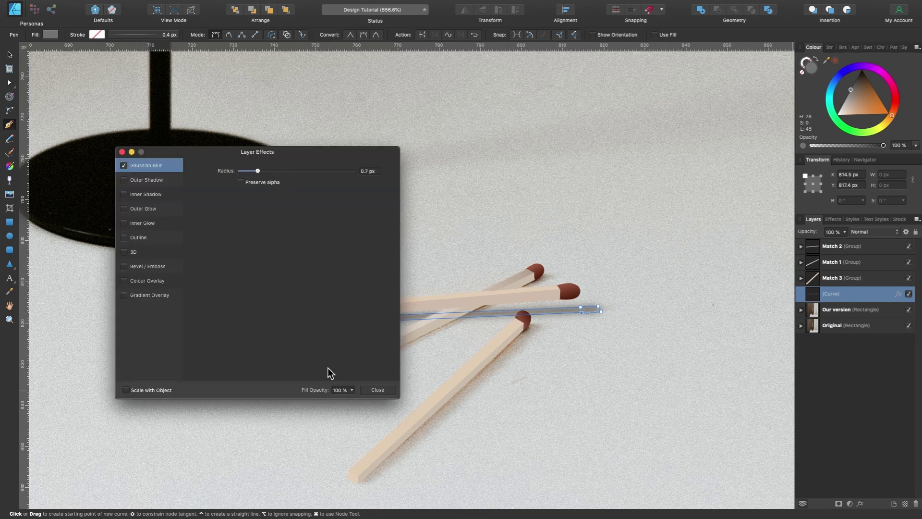
left_click(377, 389)
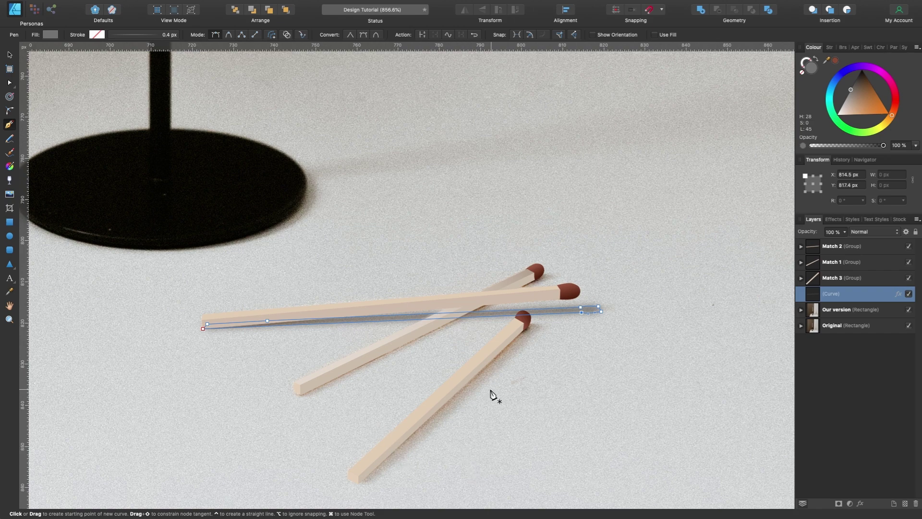
- Trace the blurred shadow beneath Match 1 with the Pen tool and fill it with grey H 28, S 0, L 43
scroll(308, 397, "up", 3)
scroll(288, 409, "down", 3)
left_click(555, 264)
scroll(556, 263, "down", 3)
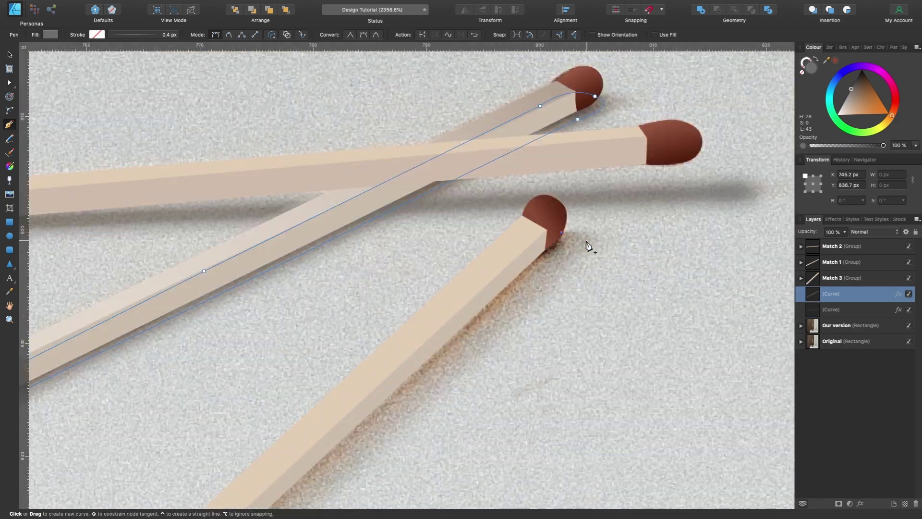
- Trace the blurred shadow beneath Match 3 from its head downward and fill it with grey H 28, S 0, L 45
scroll(611, 201, "down", 3)
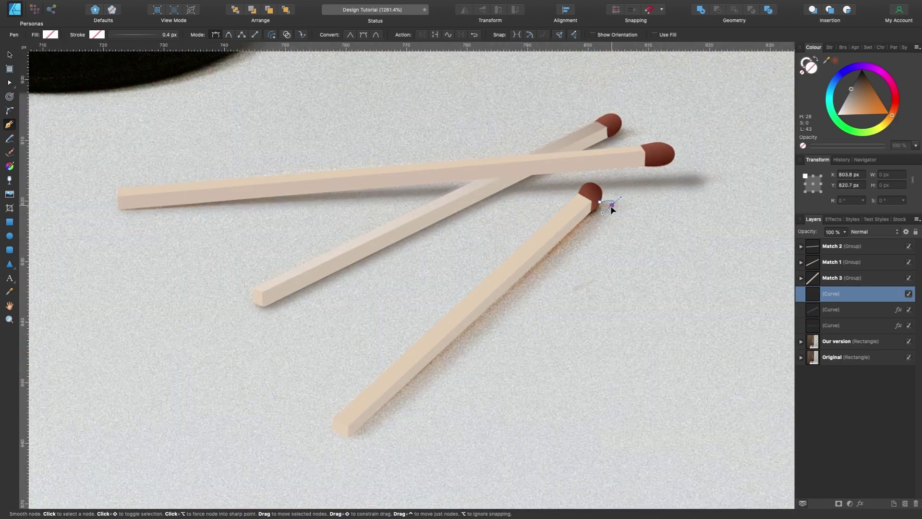
scroll(597, 241, "up", 3)
left_click(700, 82)
scroll(440, 330, "up", 2)
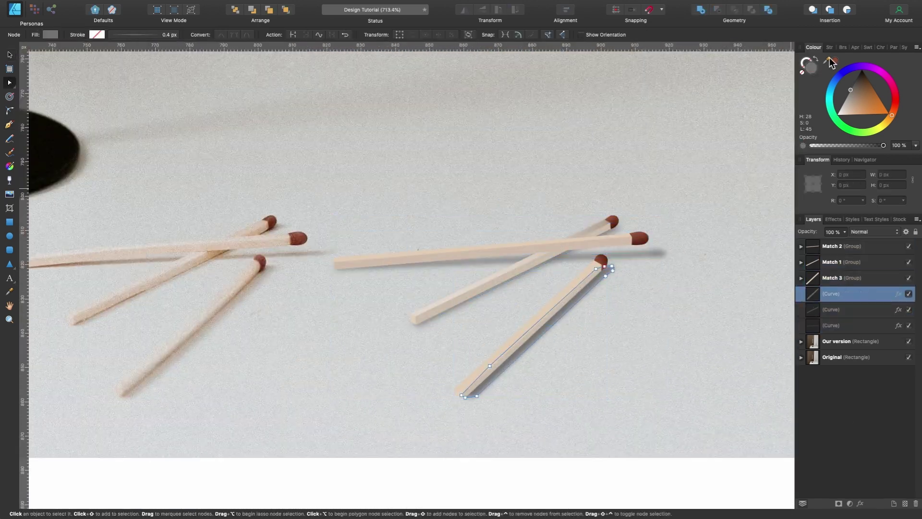
- Shade the cast shadow on Match 1, where Match 2 crosses it, in dark brown at 58% opacity
left_click_drag(849, 104, 851, 93)
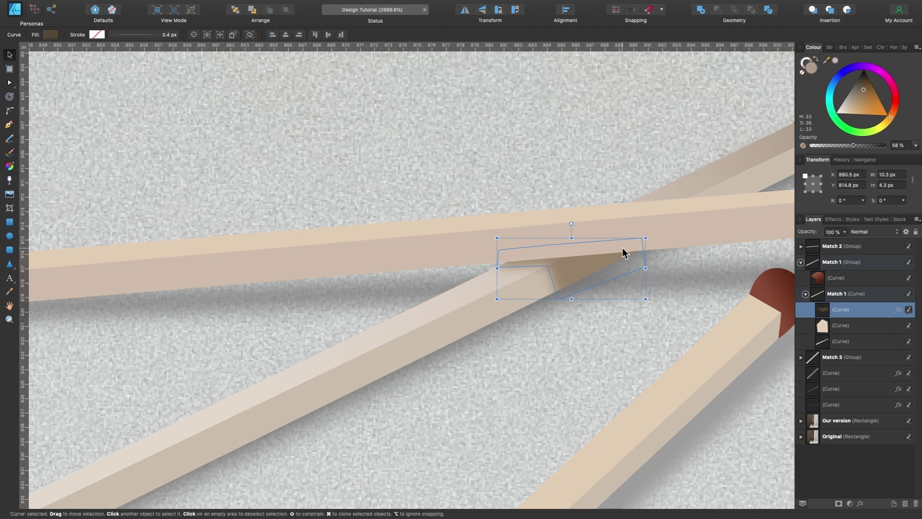
scroll(623, 248, "down", 5)
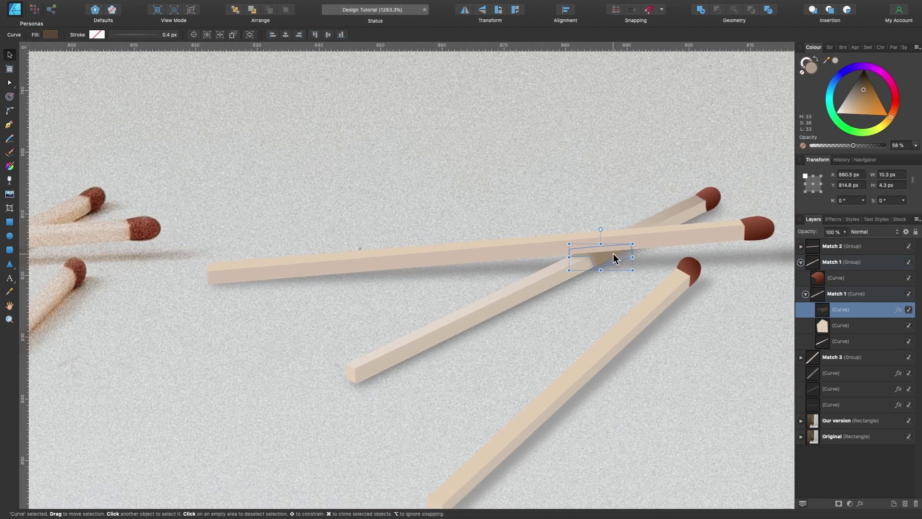
scroll(616, 251, "down", 10)
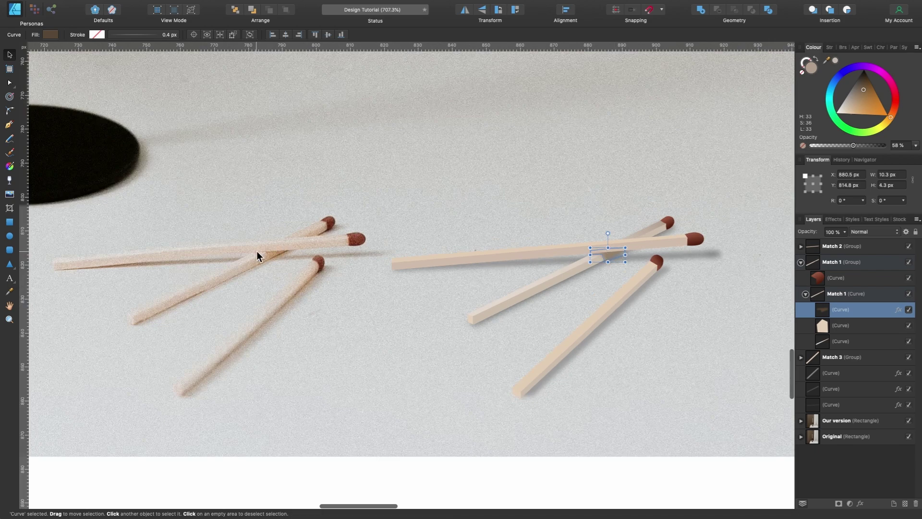
- Compare the drawn matches with the reference photo and lighten the beige wood face of Match 3 to a paler tone
scroll(257, 251, "up", 12)
scroll(265, 256, "up", 2)
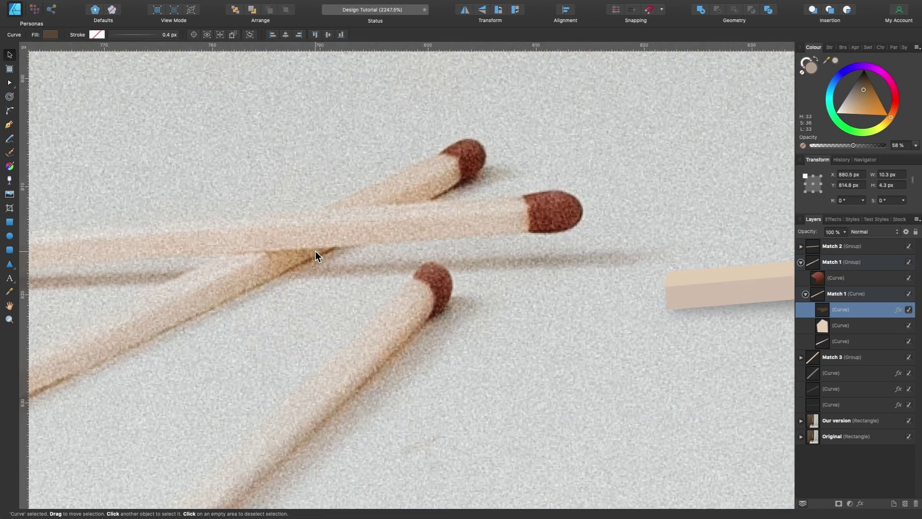
scroll(315, 251, "down", 3)
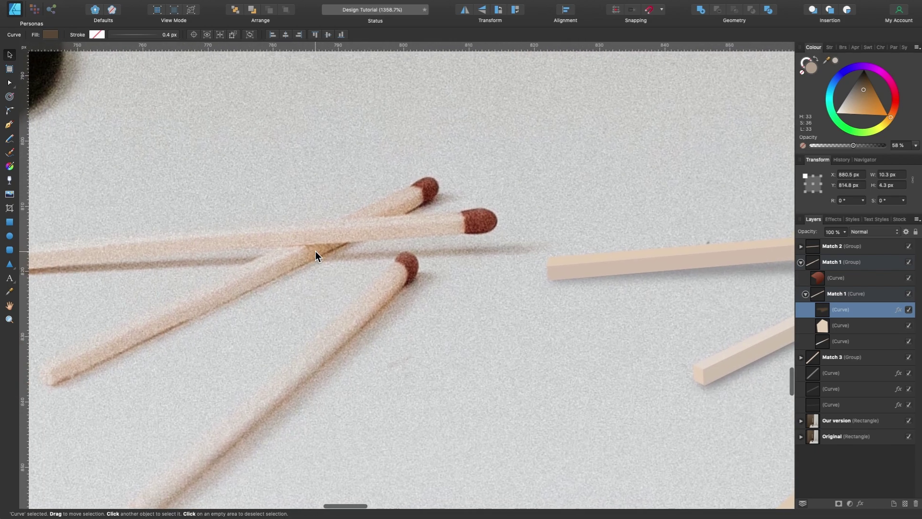
scroll(315, 251, "right", 10)
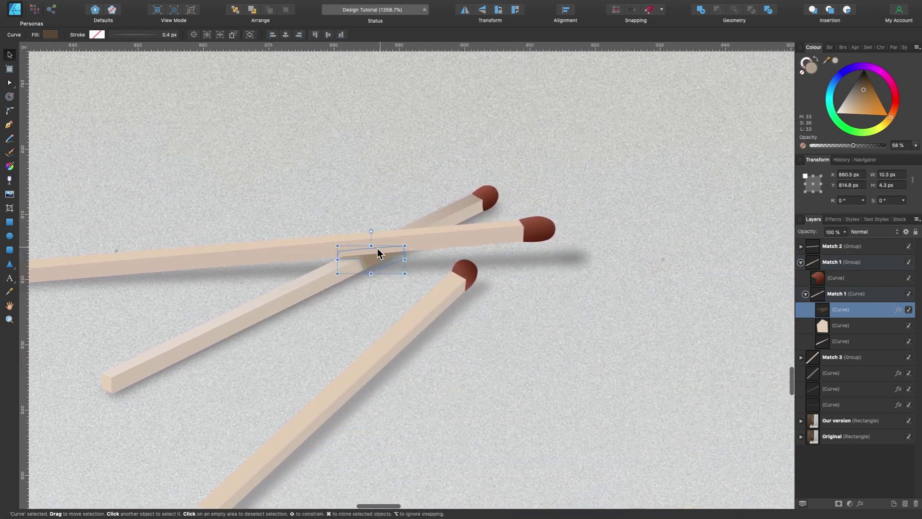
scroll(413, 252, "down", 3)
scroll(452, 232, "left", 3)
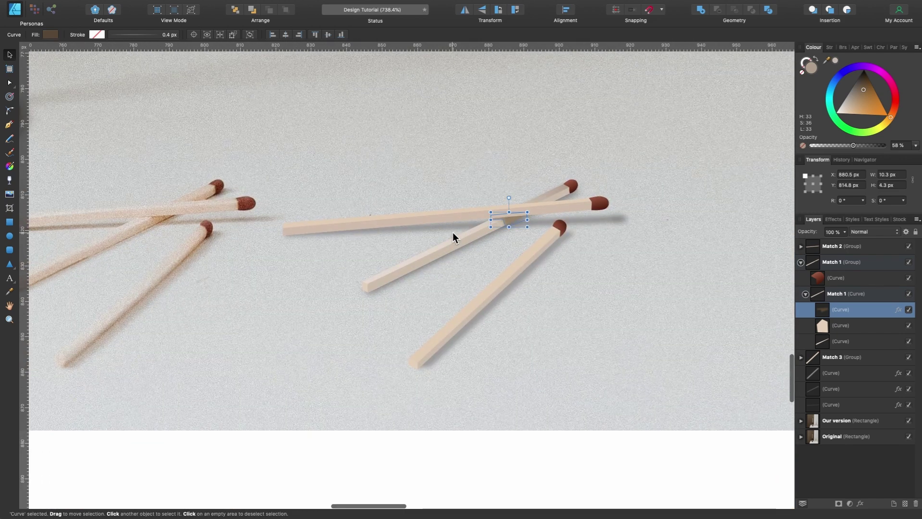
scroll(453, 232, "up", 1)
left_click(540, 311)
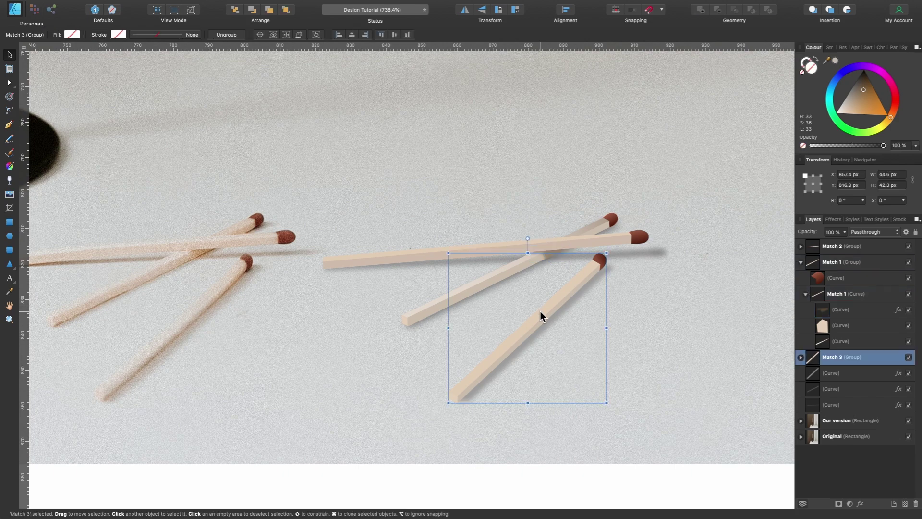
double_click(541, 311)
left_click_drag(849, 105, 845, 109)
- Lighten the beige wood faces of the other two matches to the same paler tone
left_click(436, 272)
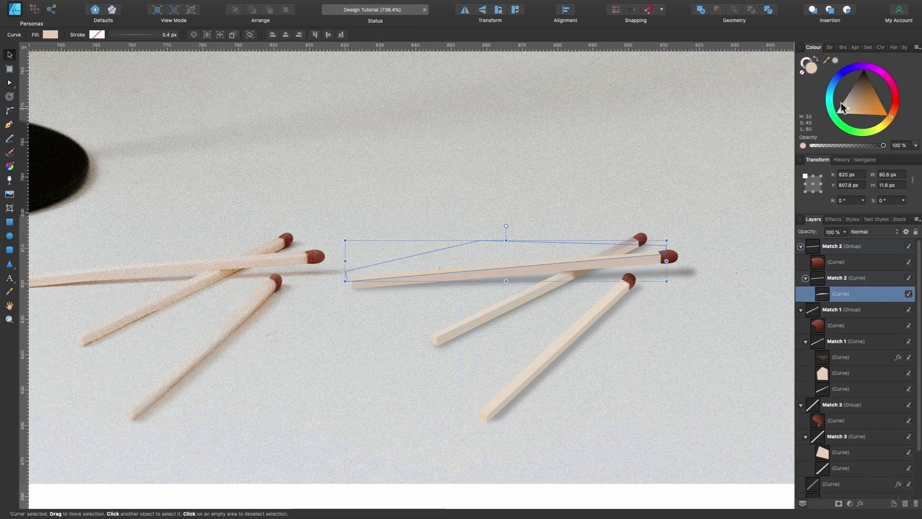
left_click(494, 339)
double_click(494, 340)
left_click_drag(849, 103, 848, 108)
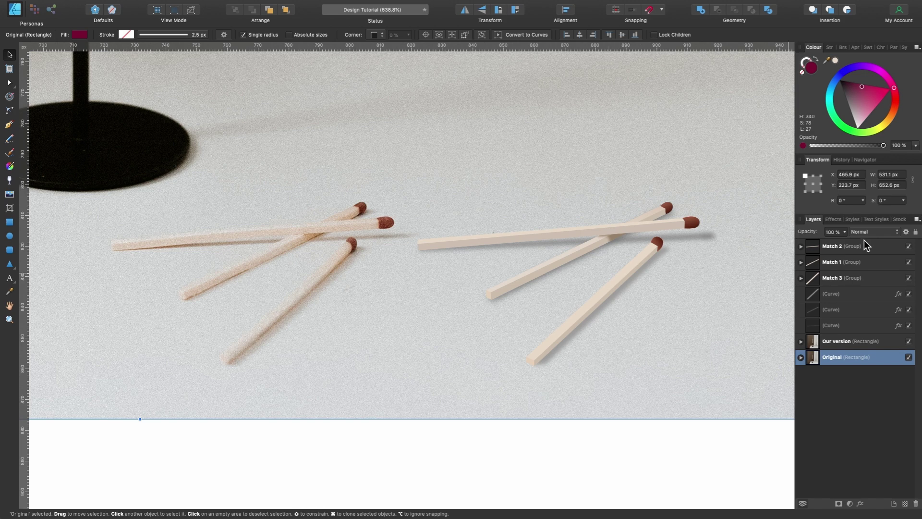
- Group the three match groups with their three shadow curves and name the group Matches
left_click(870, 245)
left_click(831, 327, "shift")
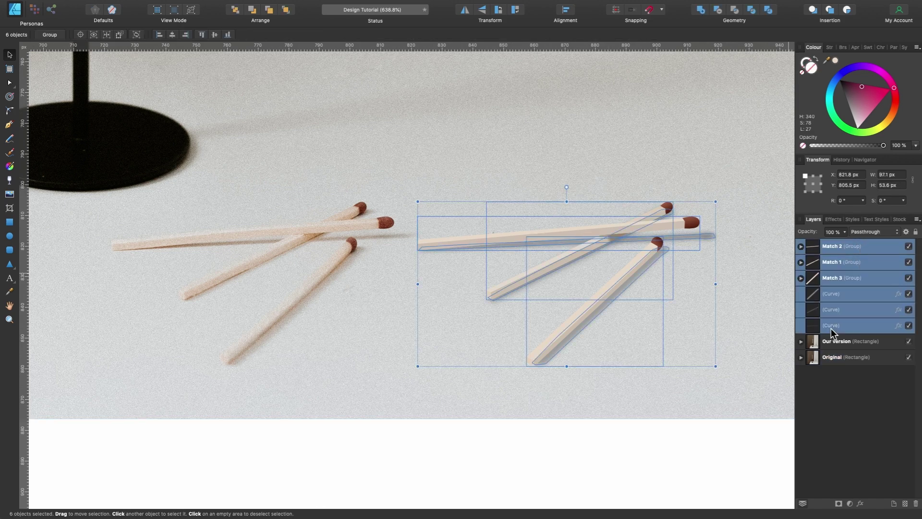
key("ctrl+g")
double_click(835, 244)
type("Matches")
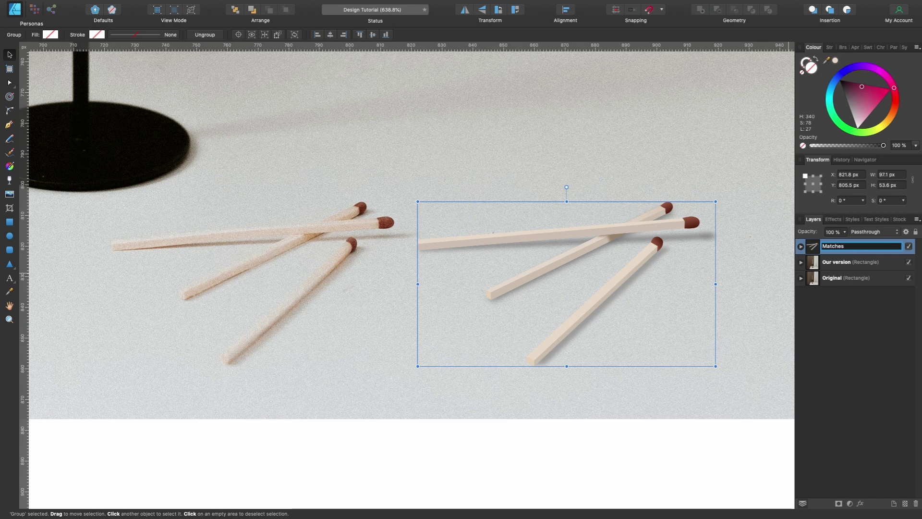
key("Return")
- Move the Matches group from the reference photo onto the table in the recreated illustration
scroll(712, 254, "down", 8)
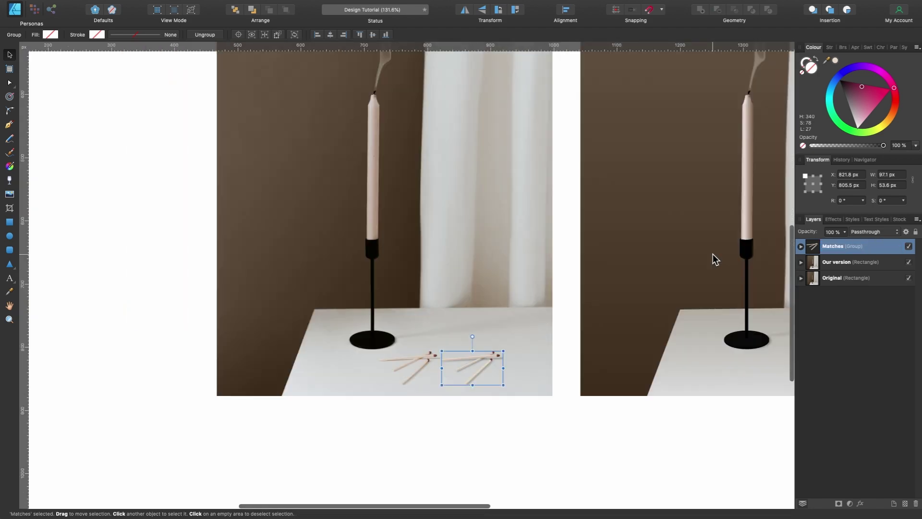
scroll(598, 361, "down", 2)
scroll(598, 361, "left", 2)
left_click(586, 387)
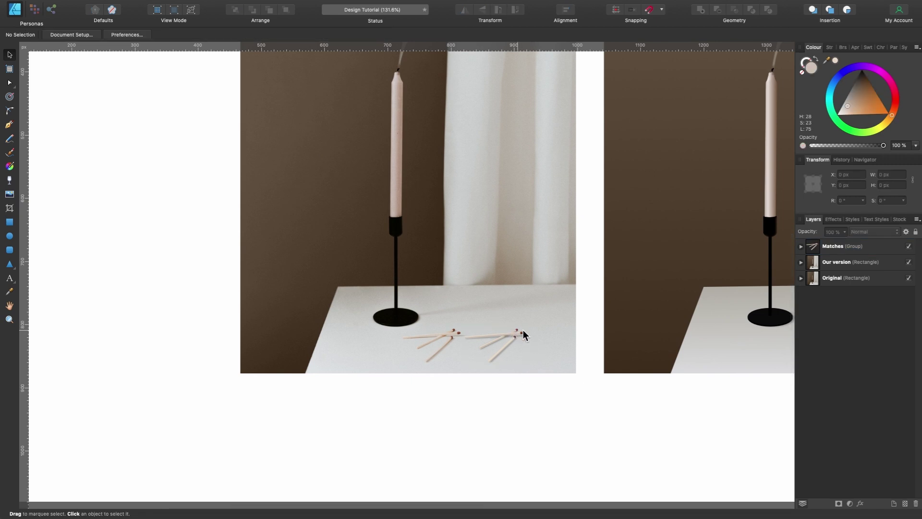
left_click(829, 248)
scroll(596, 368, "up", 2)
scroll(597, 368, "right", 5)
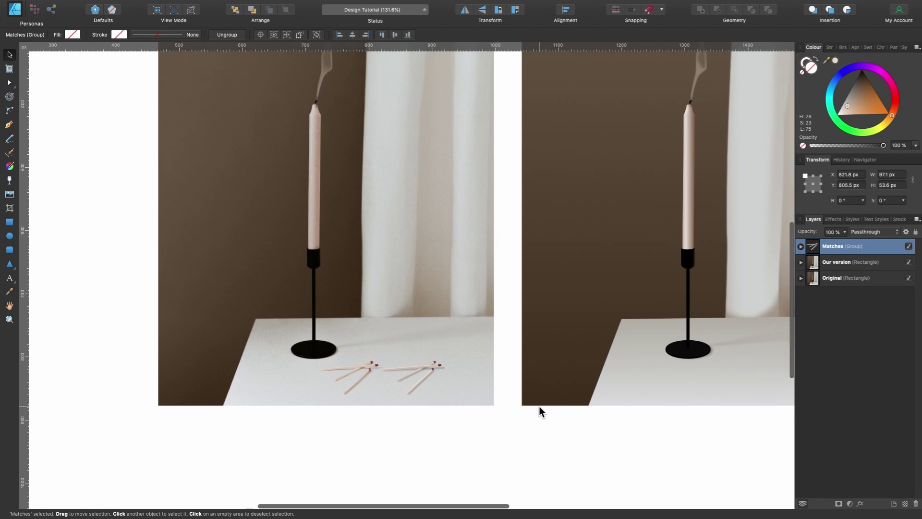
left_click_drag(339, 407, 657, 385)
- Compare the candle's lower end at the holder in the reference photo with the drawn version
scroll(656, 380, "right", 3)
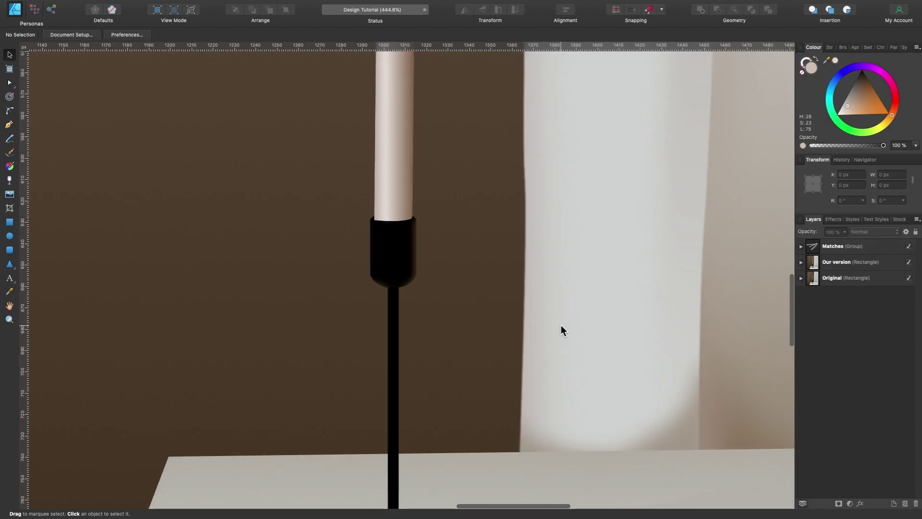
scroll(560, 325, "left", 3)
scroll(561, 325, "up", 5)
scroll(561, 325, "left", 5)
scroll(312, 380, "up", 3)
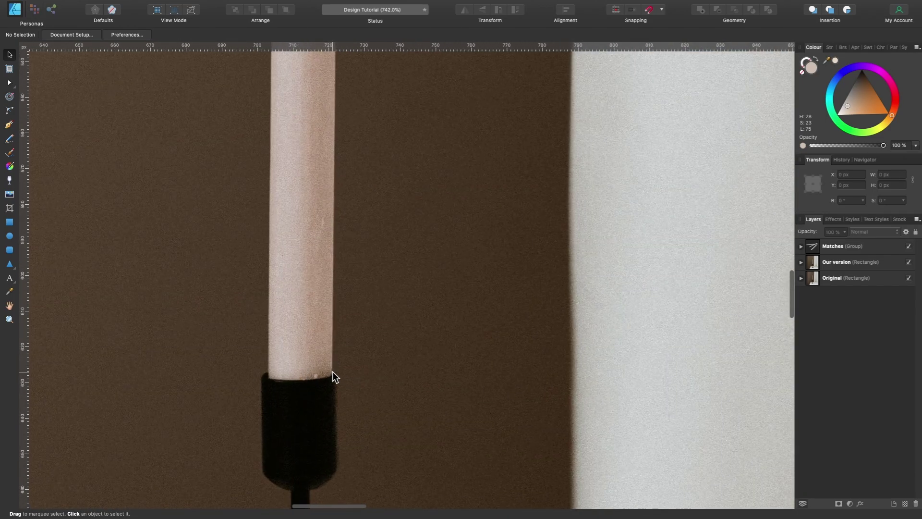
scroll(269, 380, "right", 10)
scroll(269, 376, "right", 10)
scroll(269, 376, "left", 6)
- Draw a closed shadow shape with the Pen tool across the Candle curve's lower edge, where it meets the holder
left_click(355, 317)
double_click(341, 323)
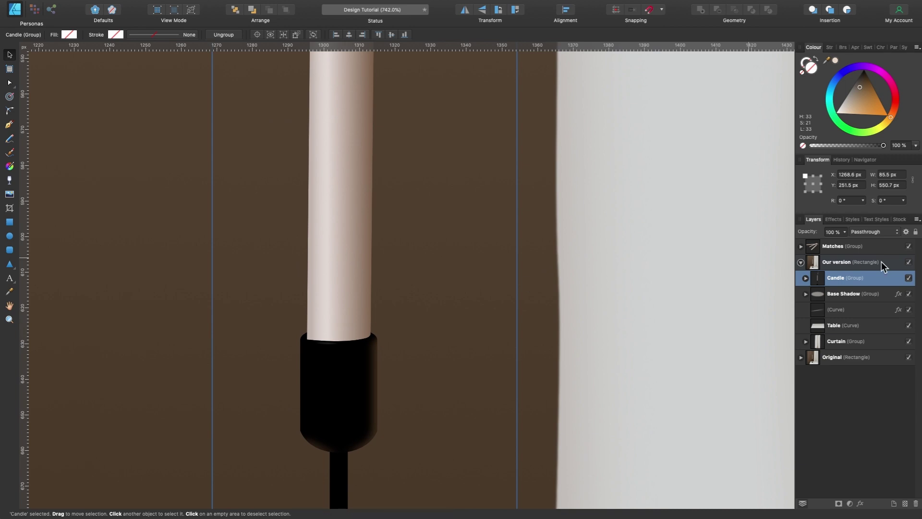
left_click(805, 278)
left_click(851, 305)
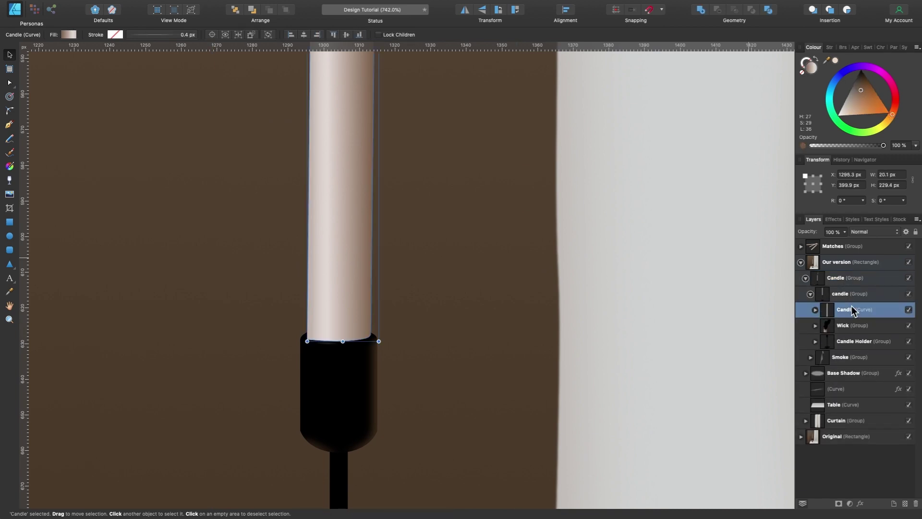
key("p")
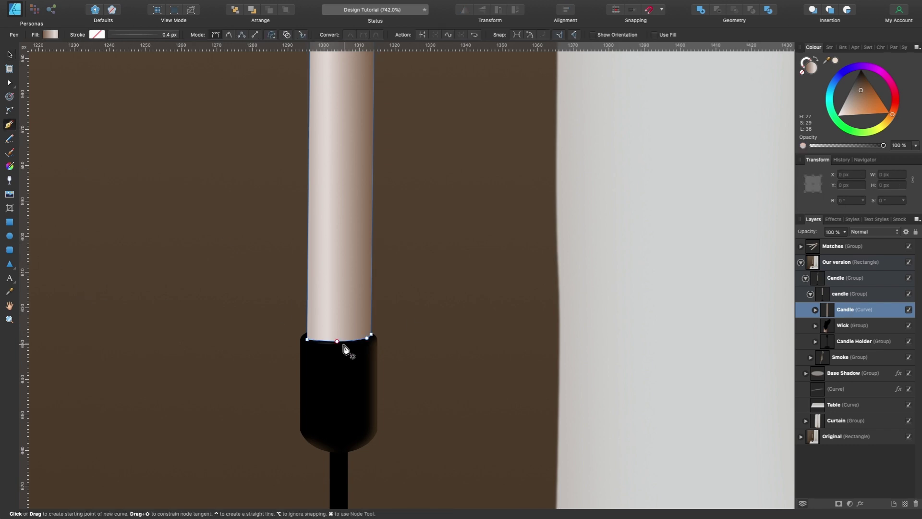
scroll(347, 350, "up", 3)
left_click(405, 316)
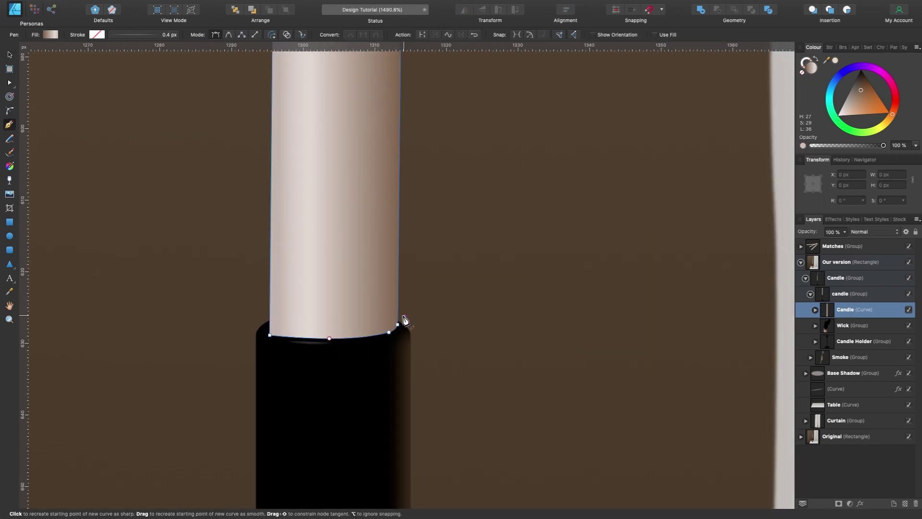
left_click(314, 336)
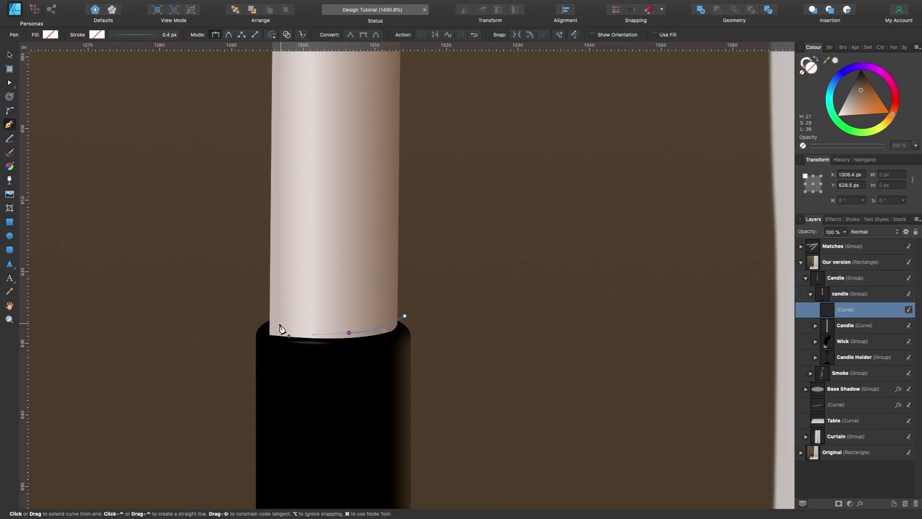
left_click(264, 327)
left_click(251, 350)
left_click_drag(383, 348, 445, 334)
left_click(405, 316)
- Fill the shadow shape with dark brown H 27, S 31, L 15 and nest it inside the Candle curve
scroll(520, 258, "down", 3)
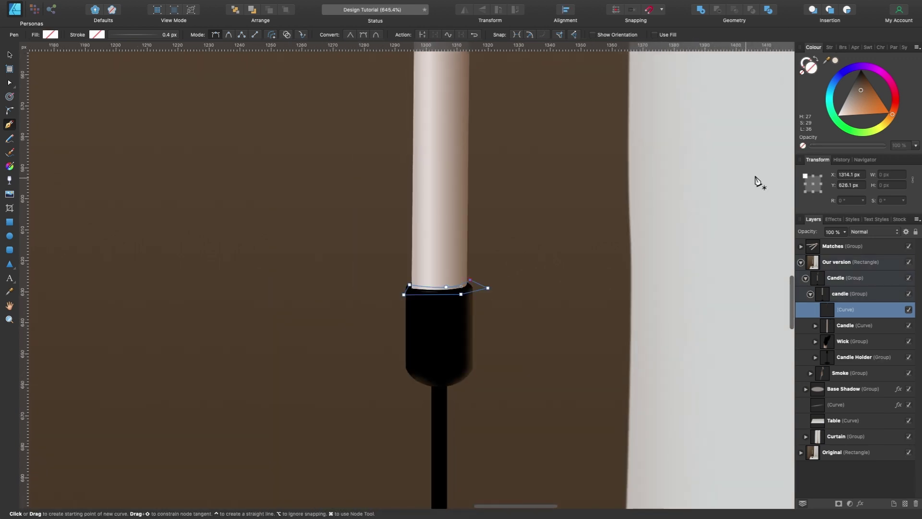
left_click_drag(859, 91, 857, 79)
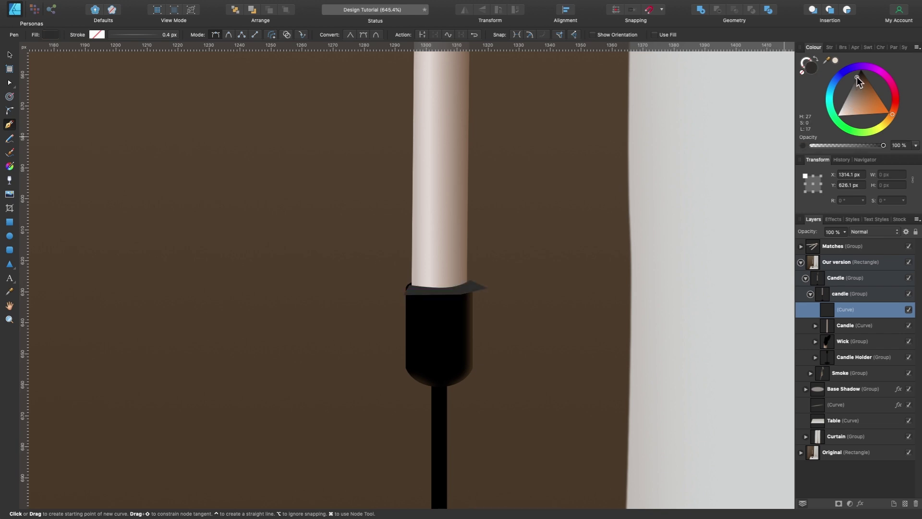
scroll(522, 279, "up", 3)
left_click(815, 325)
left_click_drag(859, 329, 873, 329)
scroll(664, 329, "left", 2)
scroll(665, 329, "down", 1)
- Apply a Gaussian blur with a 0.9 px radius to the shadow at the candle's lower end
left_click(860, 504)
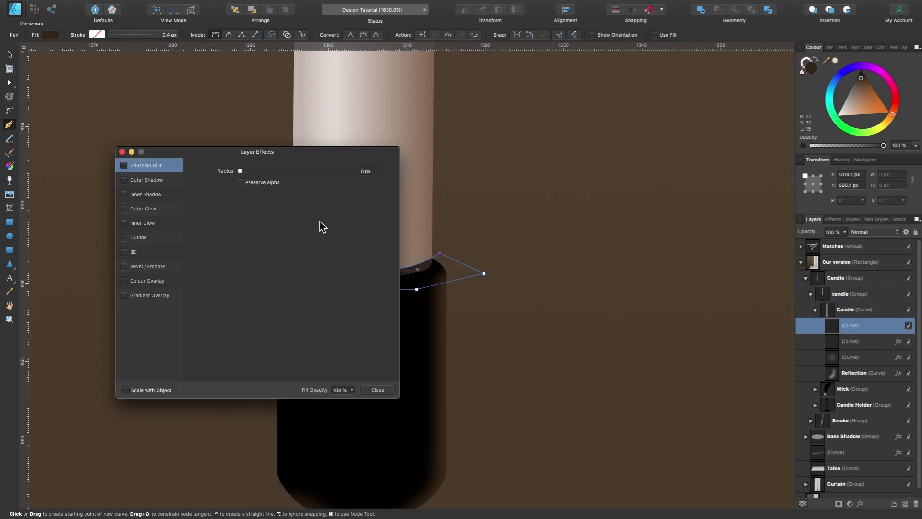
left_click_drag(241, 171, 263, 178)
scroll(456, 190, "left", 3)
scroll(457, 189, "up", 1)
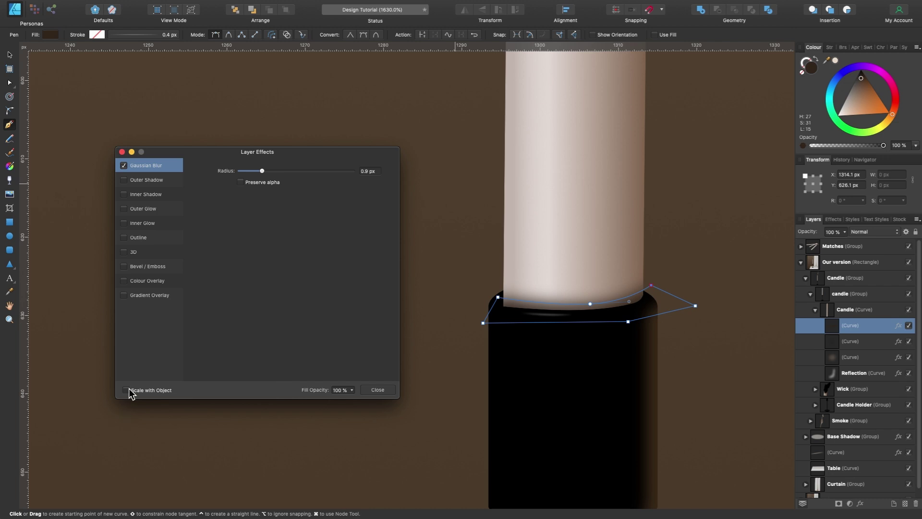
left_click(385, 387)
- Nudge the blurred candle shadow down slightly to Y 626.4 px
scroll(459, 395, "down", 5)
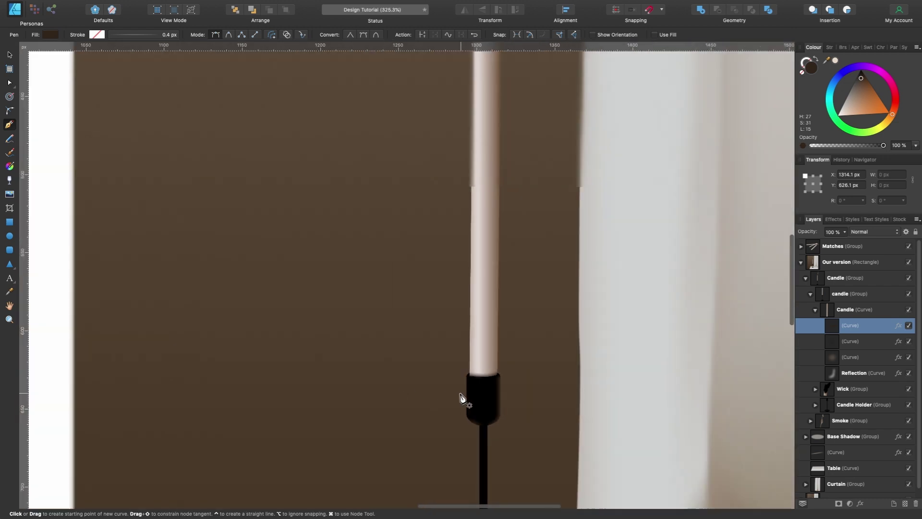
scroll(572, 341, "up", 5)
key("v")
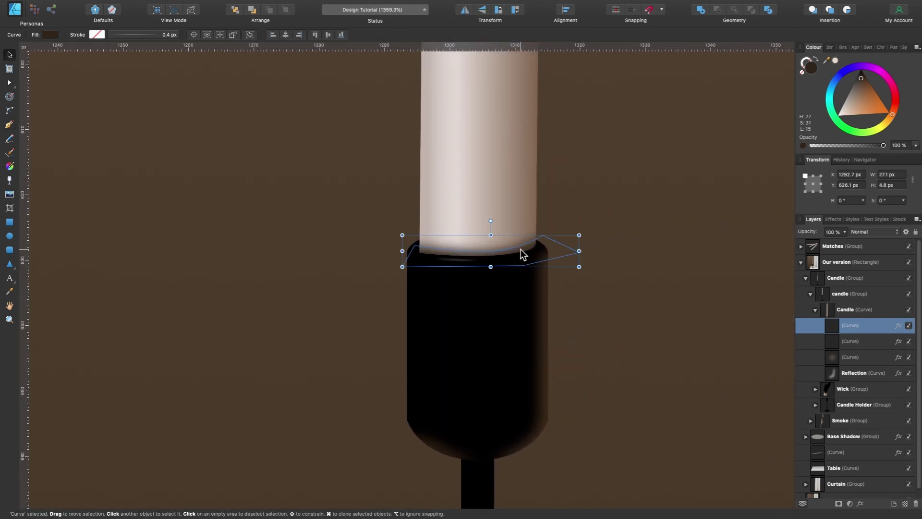
left_click_drag(511, 253, 511, 255)
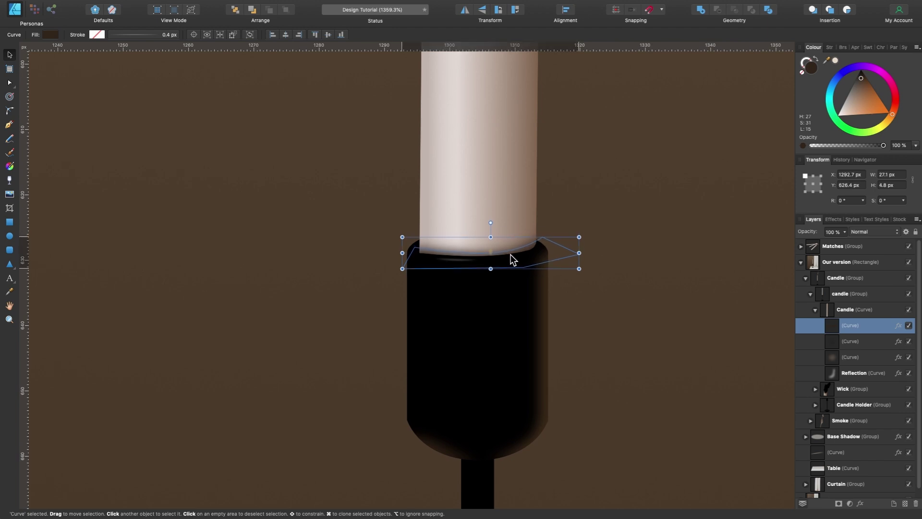
- Toggle the Curtain Shadow Left curve off and on to examine its effect on the wall beside the curtain
scroll(510, 255, "down", 10)
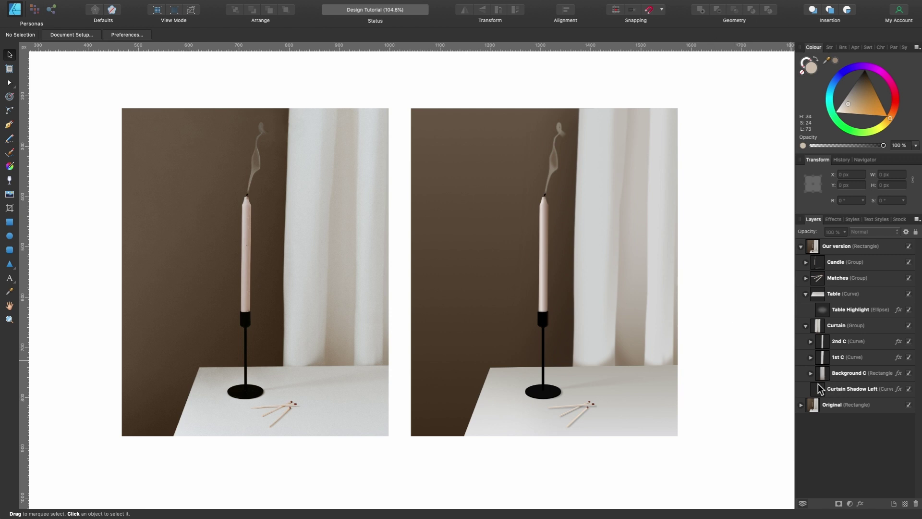
left_click(834, 390)
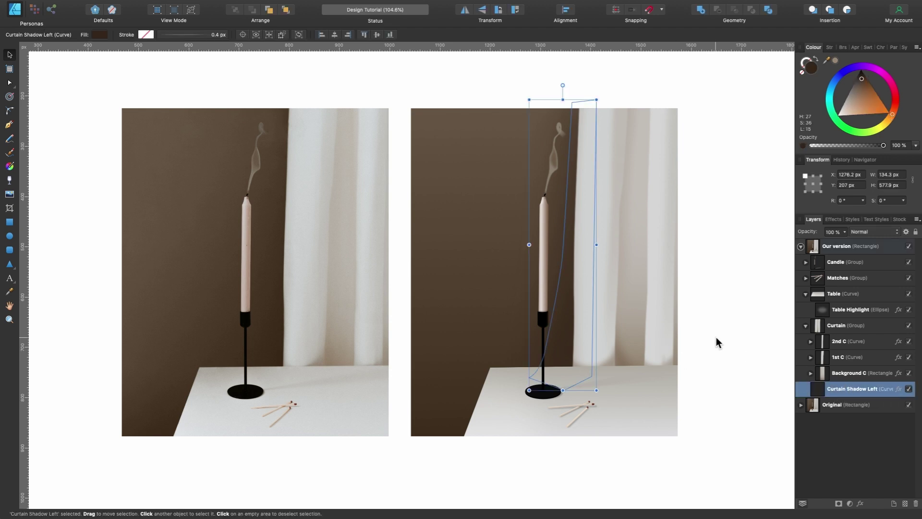
scroll(716, 337, "up", 1)
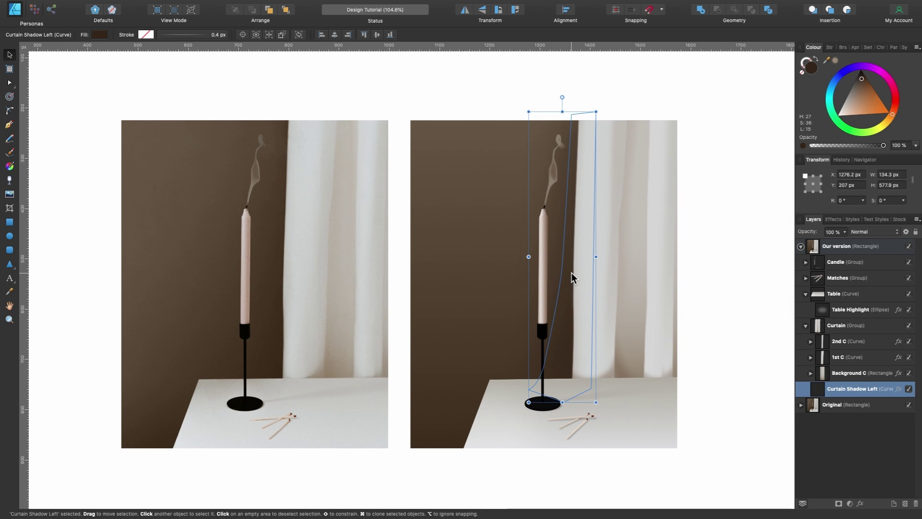
left_click(909, 388)
left_click(750, 390)
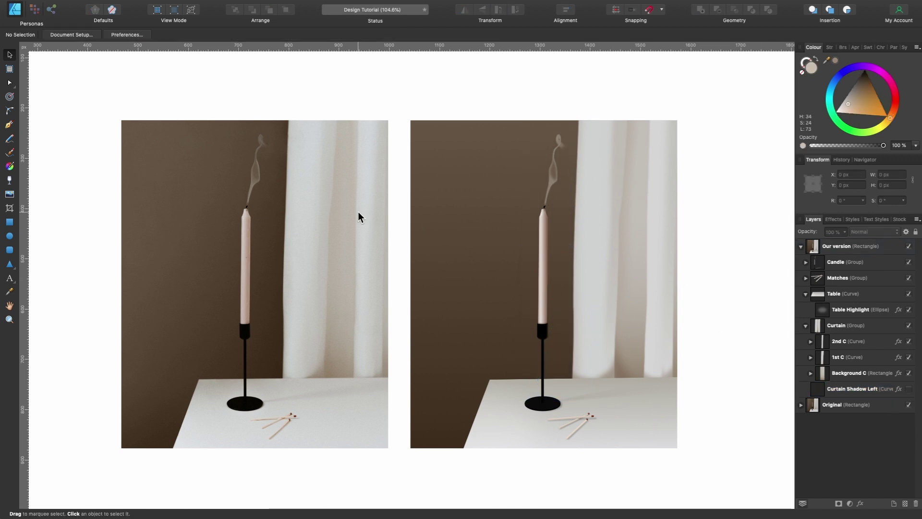
left_click(908, 389)
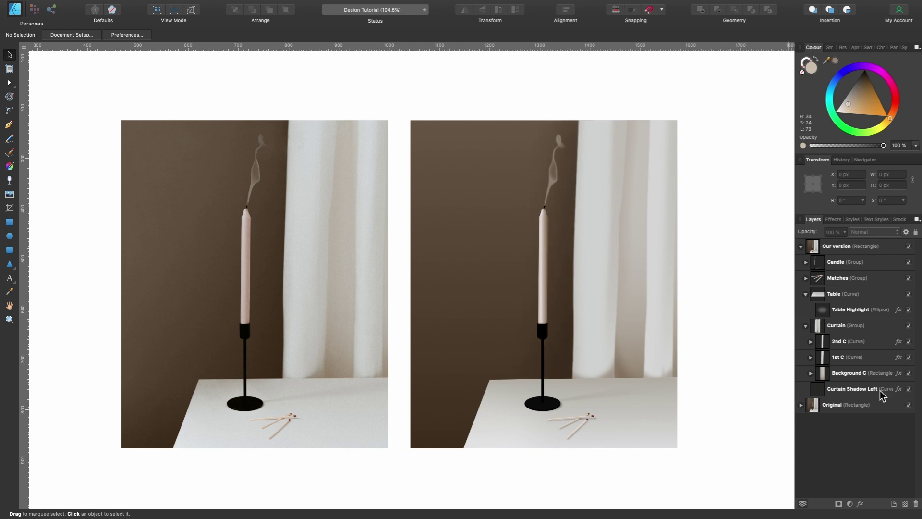
left_click(882, 390)
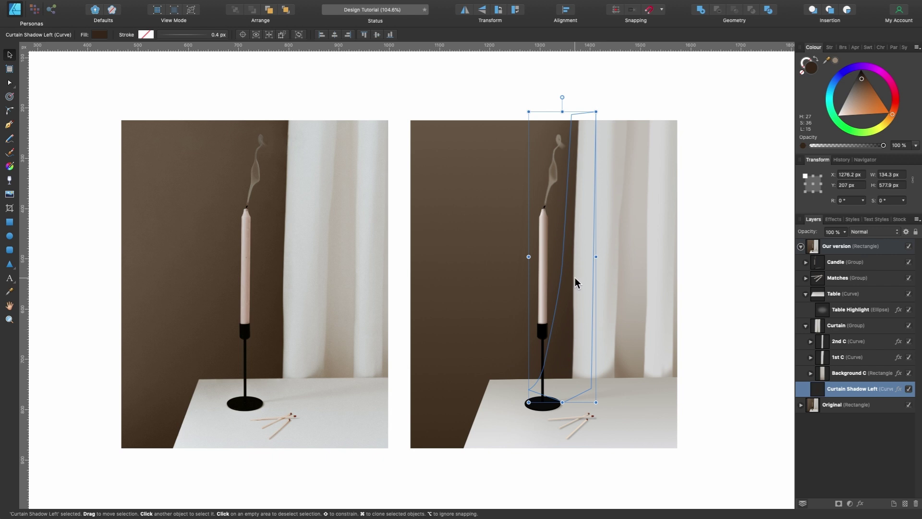
- Hide the Table Highlight ellipse to examine the table without its highlight
left_click(840, 310)
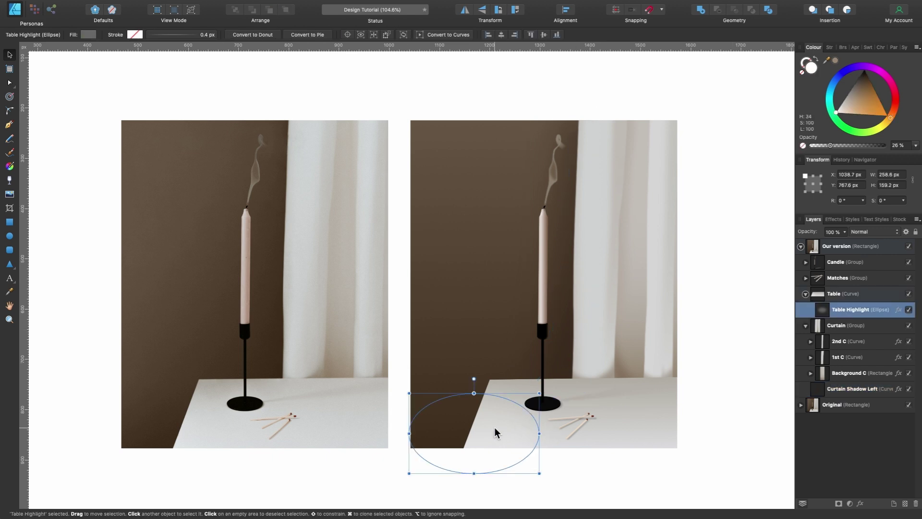
left_click(909, 310)
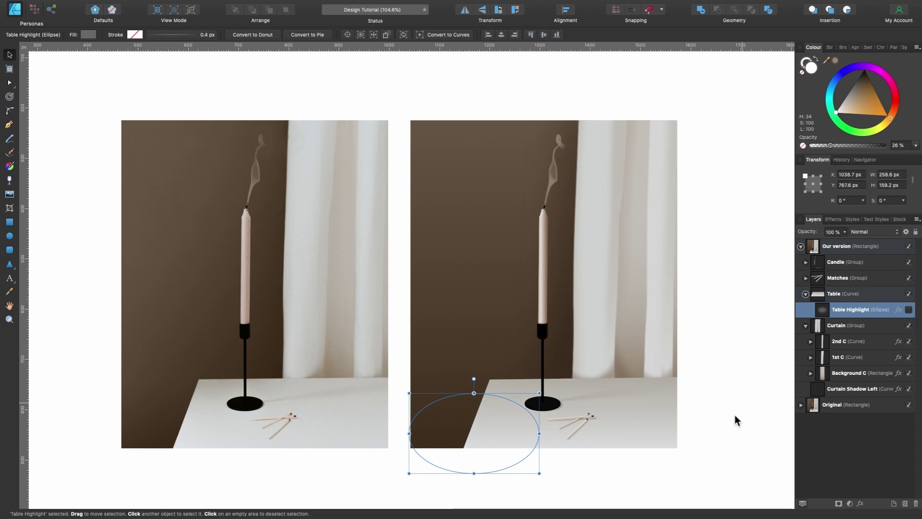
left_click(719, 432)
scroll(303, 413, "left", 2)
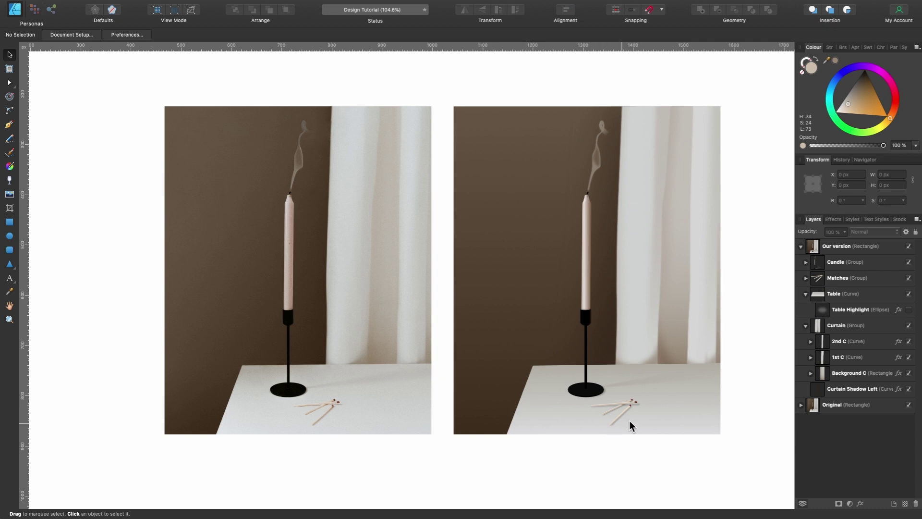
- Show the Table Highlight ellipse again, check its extent on the table, and collapse the Table layer
left_click(909, 309)
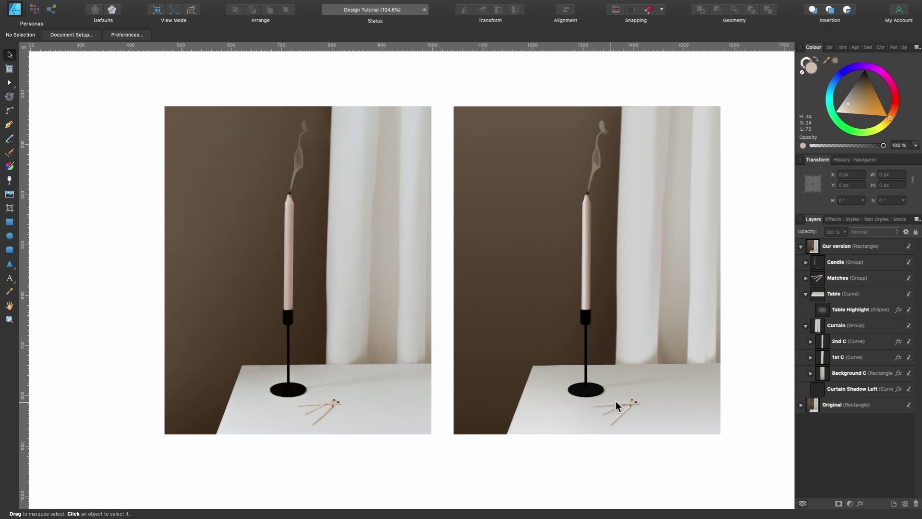
left_click(843, 309)
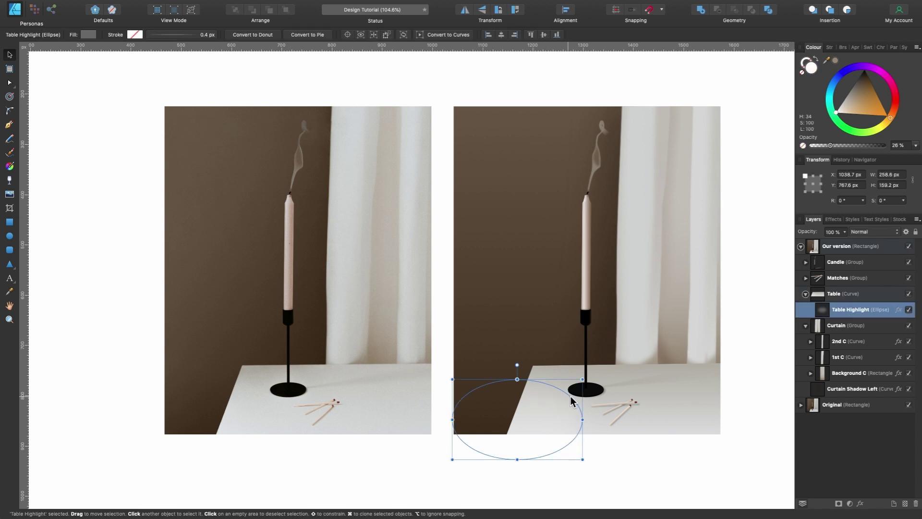
left_click(805, 294)
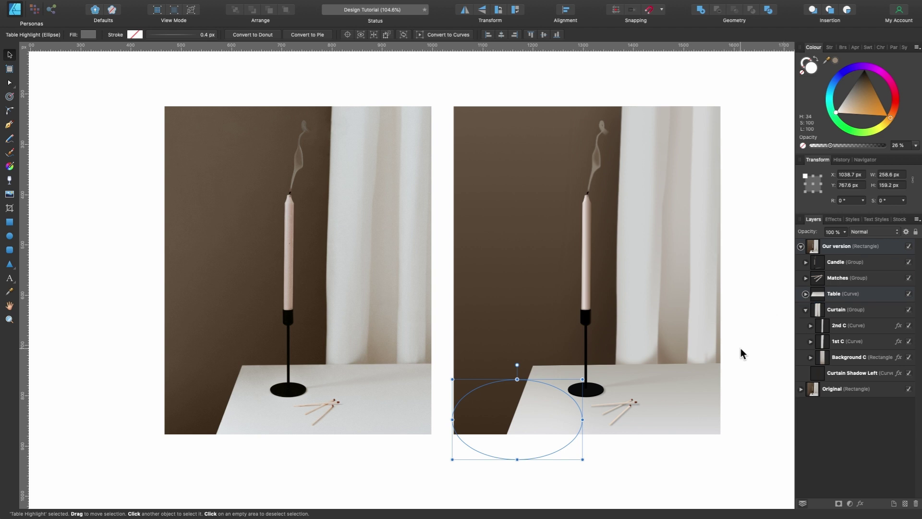
- Inspect the 2nd C curtain fold against the photo and open its nested shadow curves at the fold's lower end
left_click(842, 330)
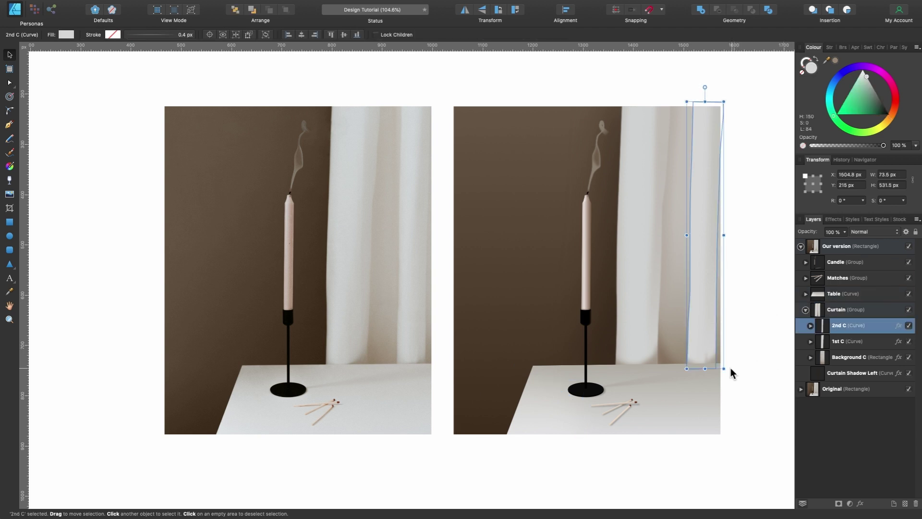
scroll(445, 355, "up", 3)
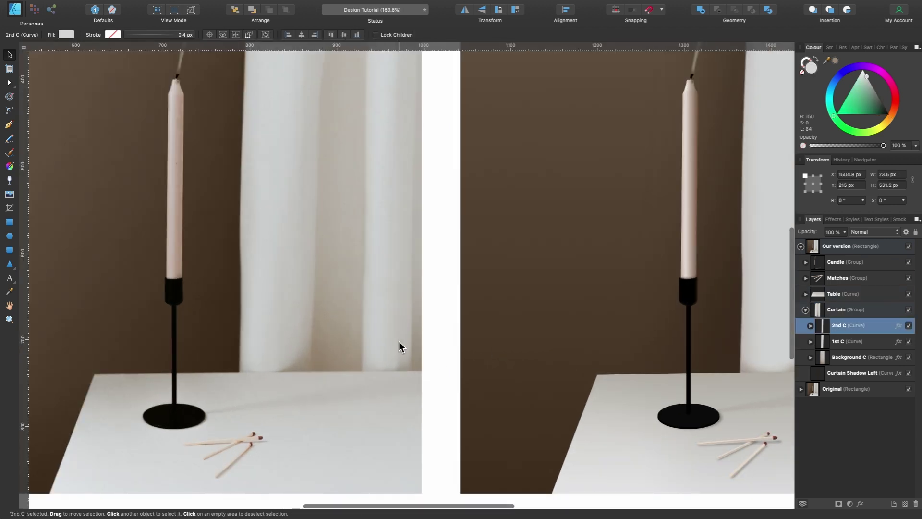
scroll(402, 408, "down", 3)
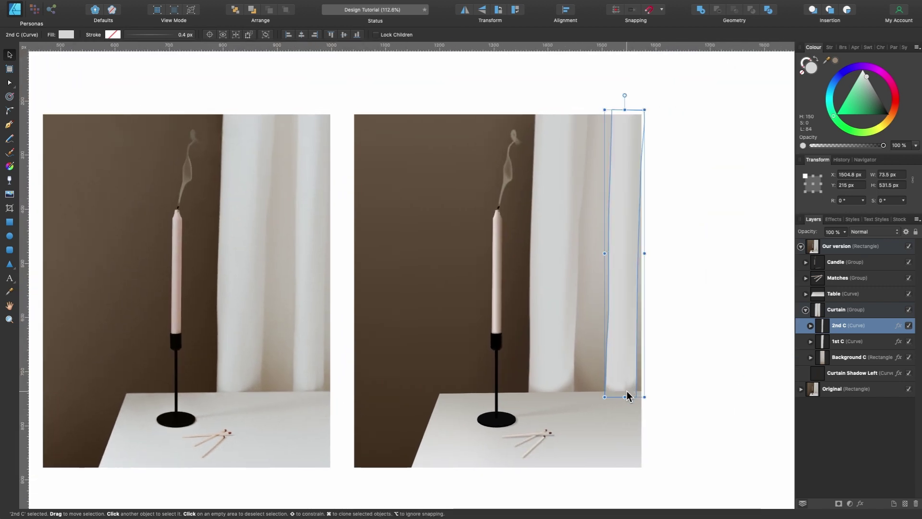
left_click(809, 328)
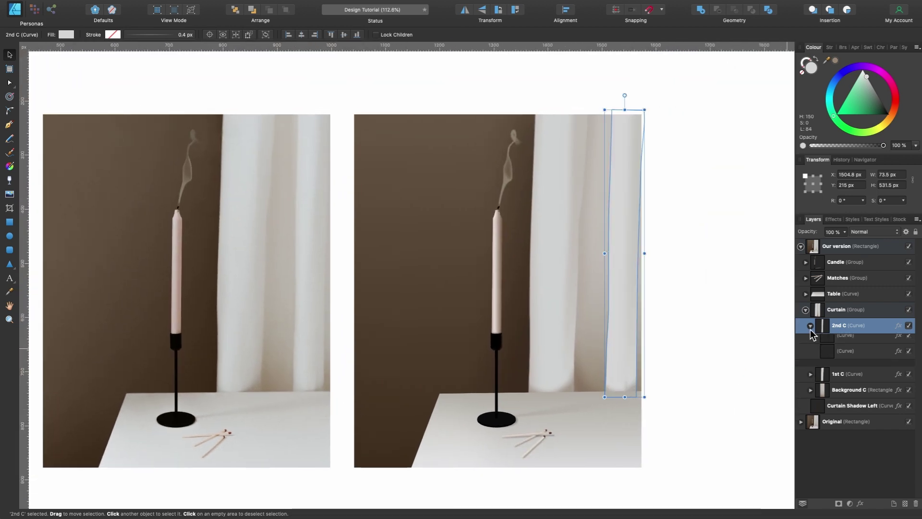
left_click(844, 343)
scroll(640, 401, "up", 2)
scroll(641, 401, "up", 5)
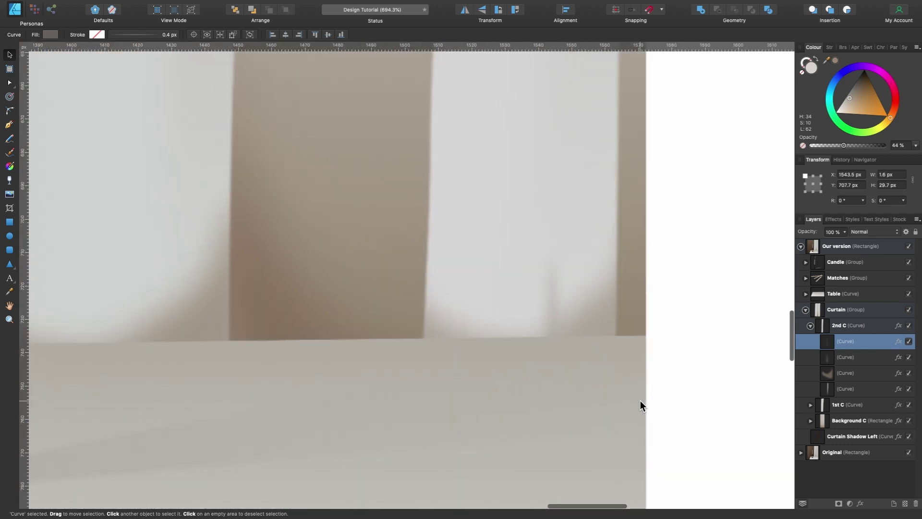
- Compare the two narrow wedge-shaped shadow curves nested in 2nd C, examining their shapes, fill colours and opacity
left_click(869, 356)
left_click(863, 344)
left_click(862, 360)
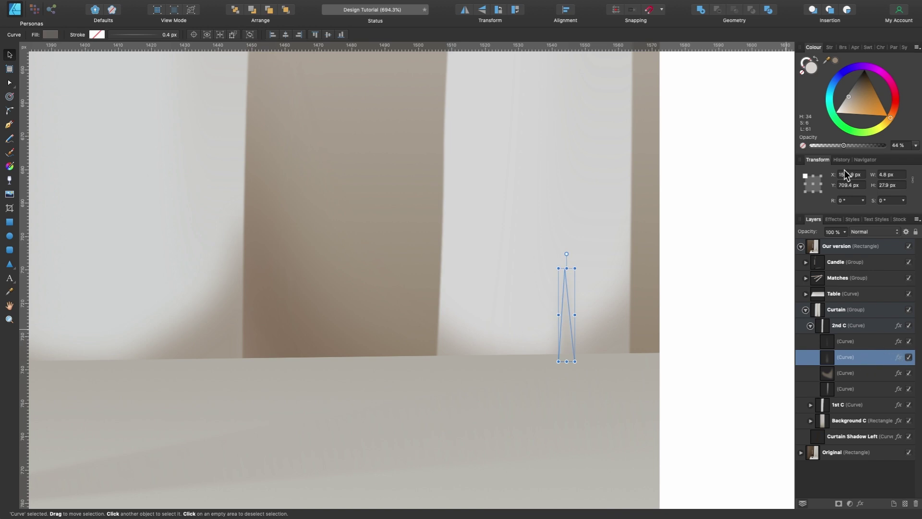
left_click(852, 347)
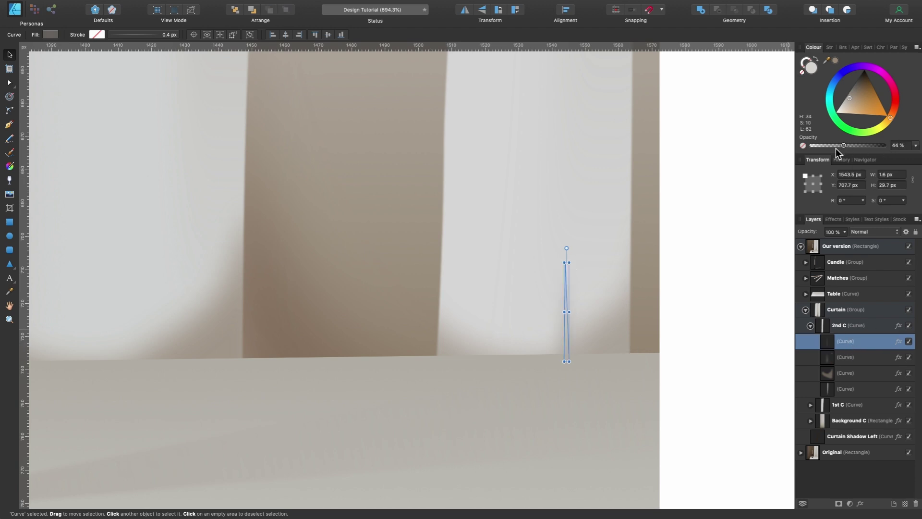
left_click(846, 356)
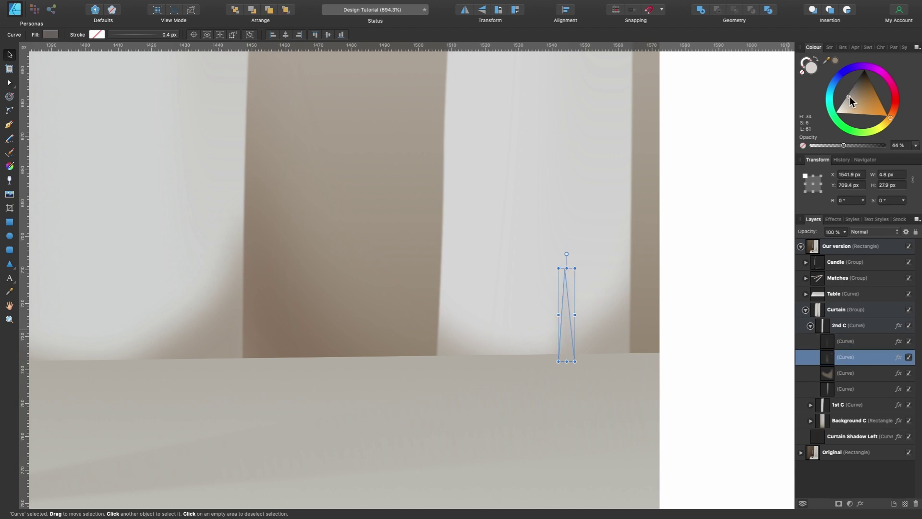
left_click(859, 374)
left_click(857, 341)
left_click(858, 355)
left_click(857, 342)
left_click(858, 357)
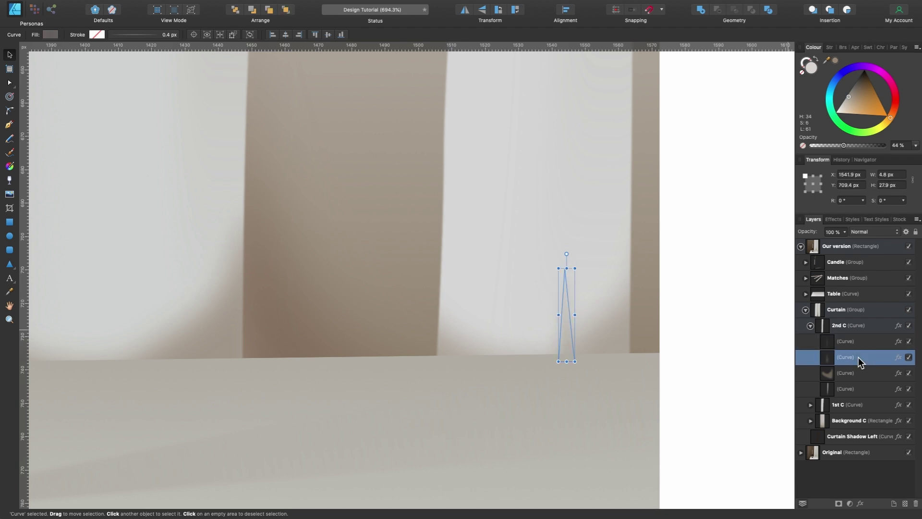
- Collapse the 2nd C, Curtain and Our version layers
left_click(810, 325)
left_click(805, 310)
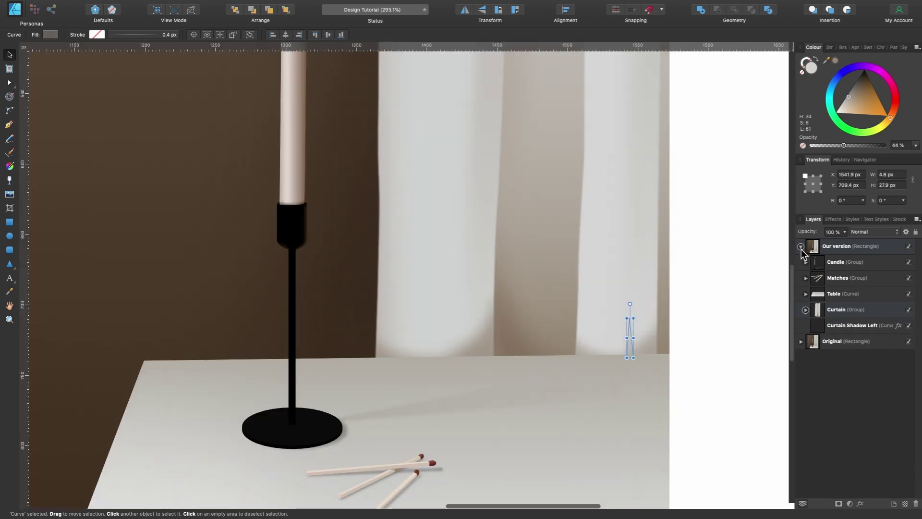
left_click(800, 247)
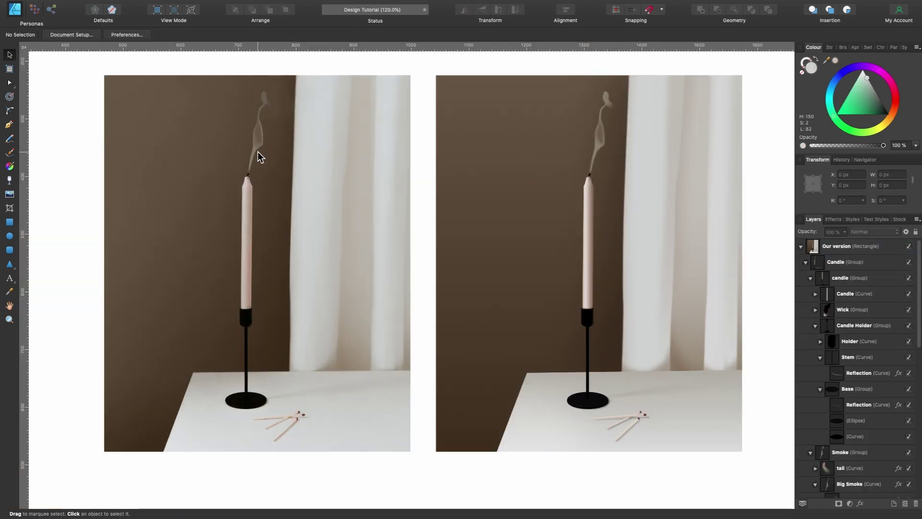
- Compare the illustrated smoke above the candle wick with the smoke in the reference photo
scroll(607, 123, "up", 10)
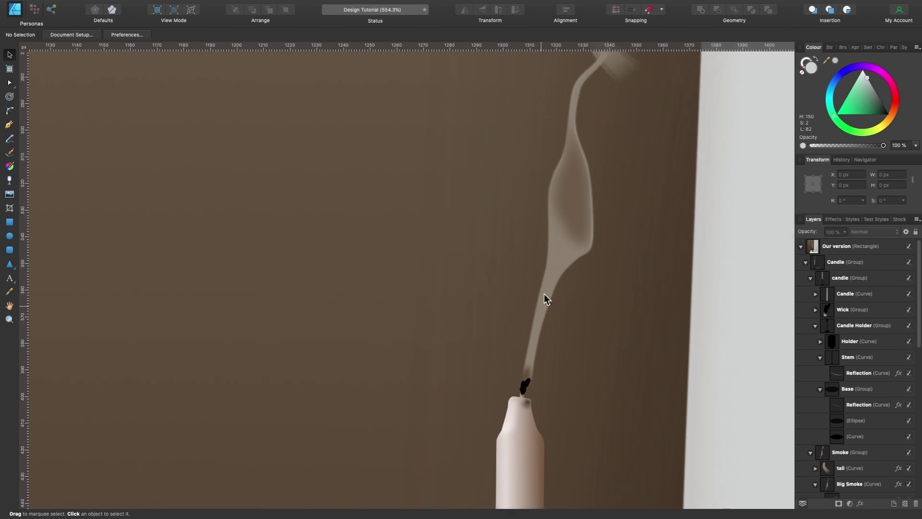
scroll(549, 310, "down", 6)
scroll(549, 309, "up", 3)
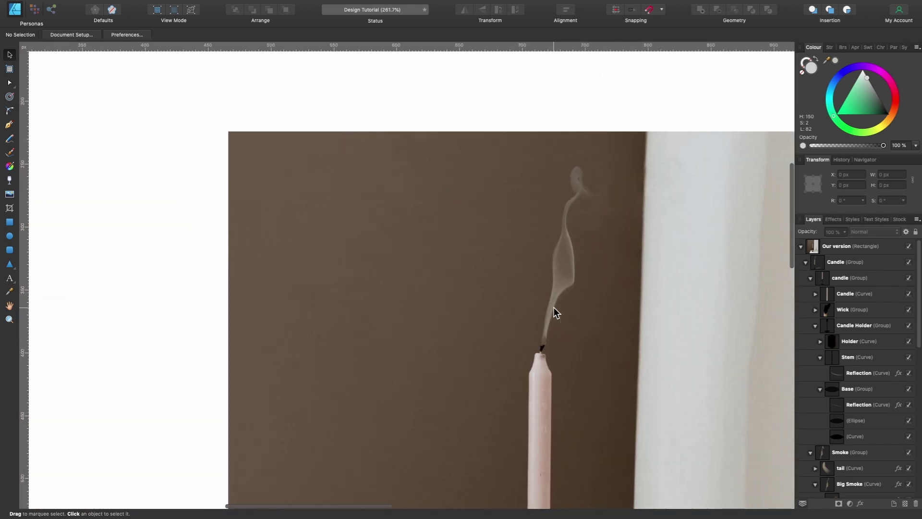
scroll(573, 278, "up", 5)
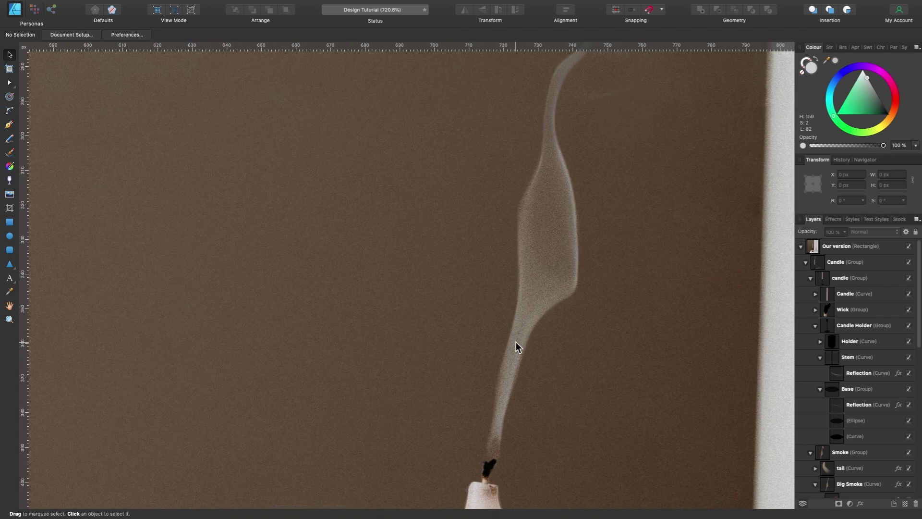
scroll(565, 279, "down", 6)
scroll(566, 278, "up", 2)
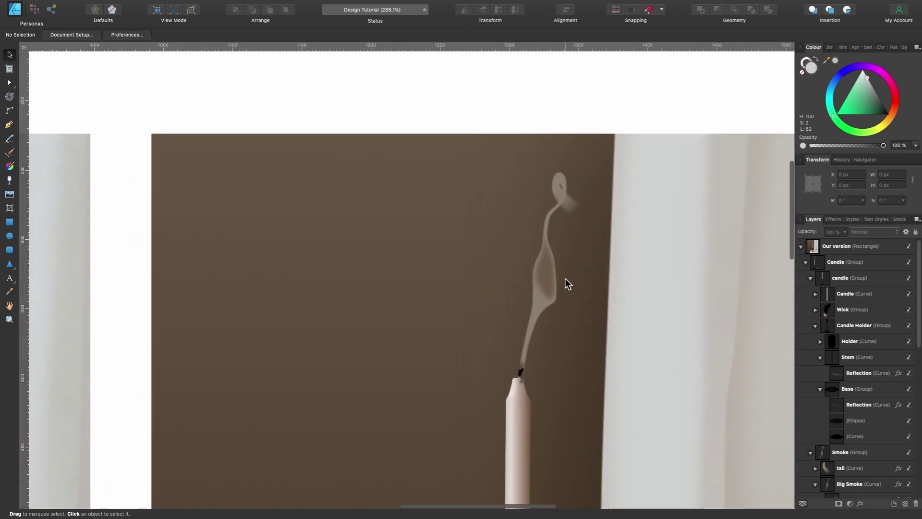
- Show the hidden brown curve inside Big Smoke that shades the smoke's wide middle and lower trail
left_click(501, 264)
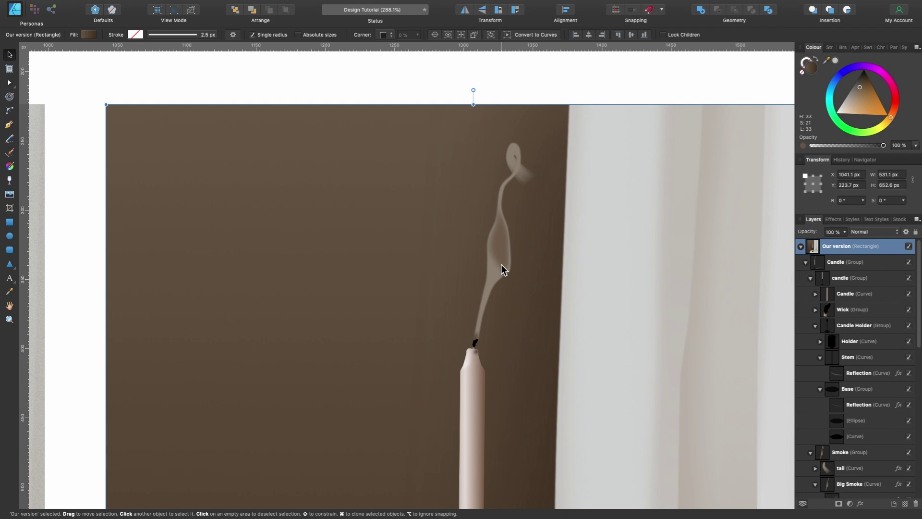
double_click(501, 264)
scroll(906, 336, "down", 3)
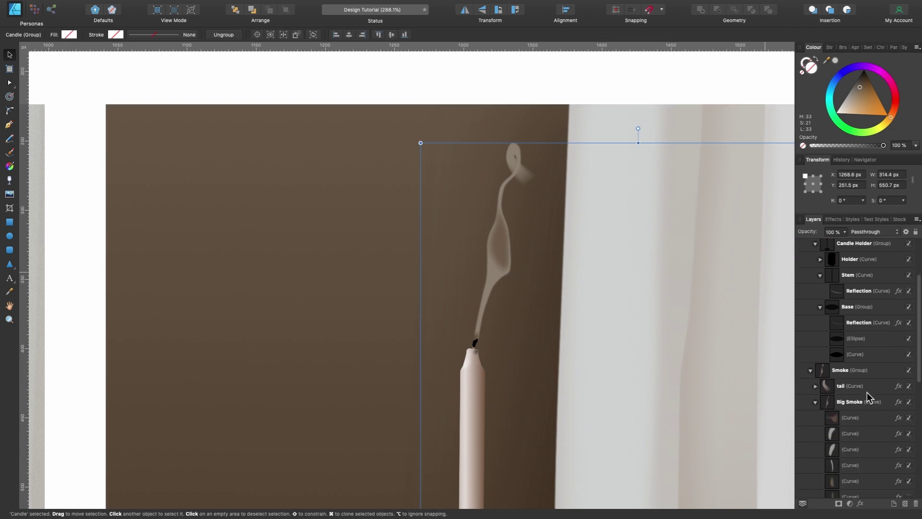
left_click(862, 405)
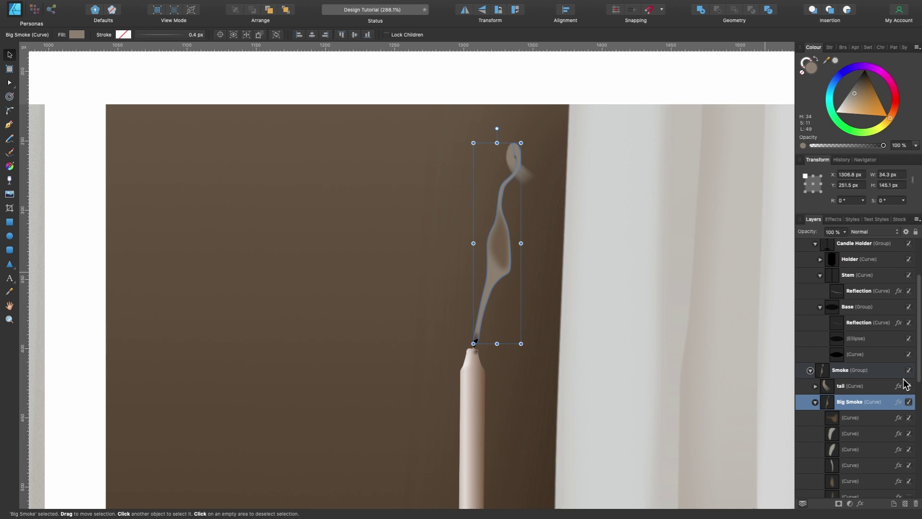
scroll(860, 416, "down", 3)
left_click(867, 399)
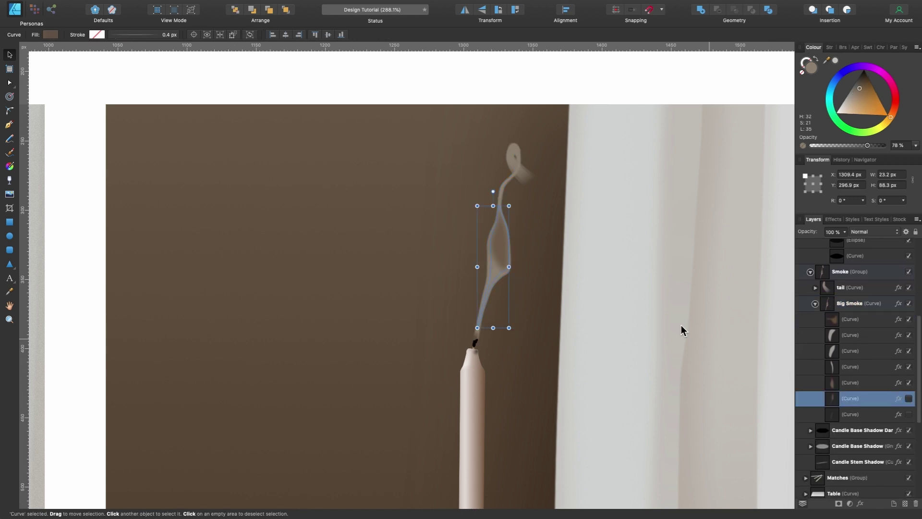
scroll(517, 232, "up", 5)
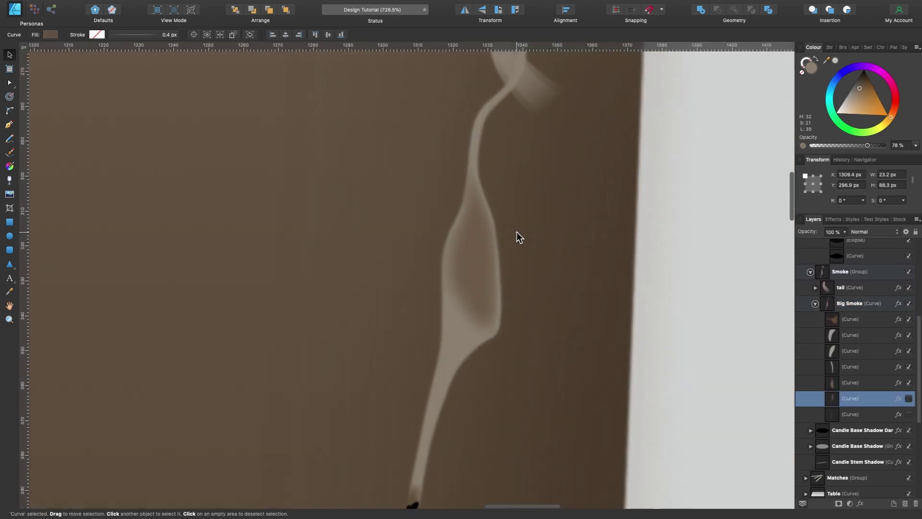
left_click(909, 397)
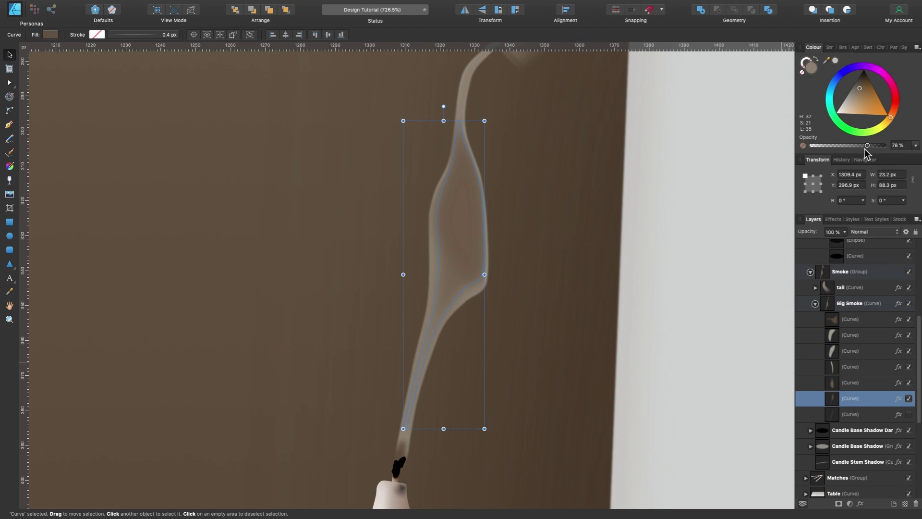
- Show the lowest hidden curve in Big Smoke, which shades the thin smoke trail just above the wick
left_click(881, 416)
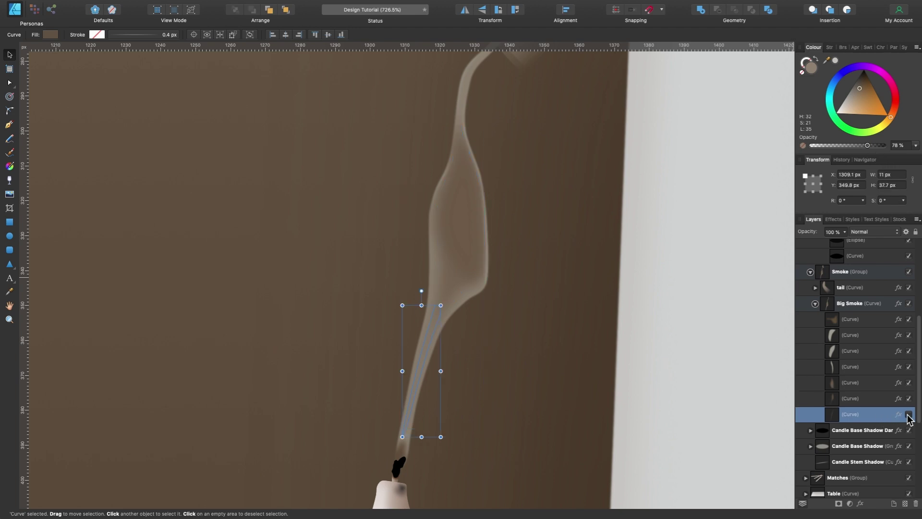
scroll(517, 366, "up", 3)
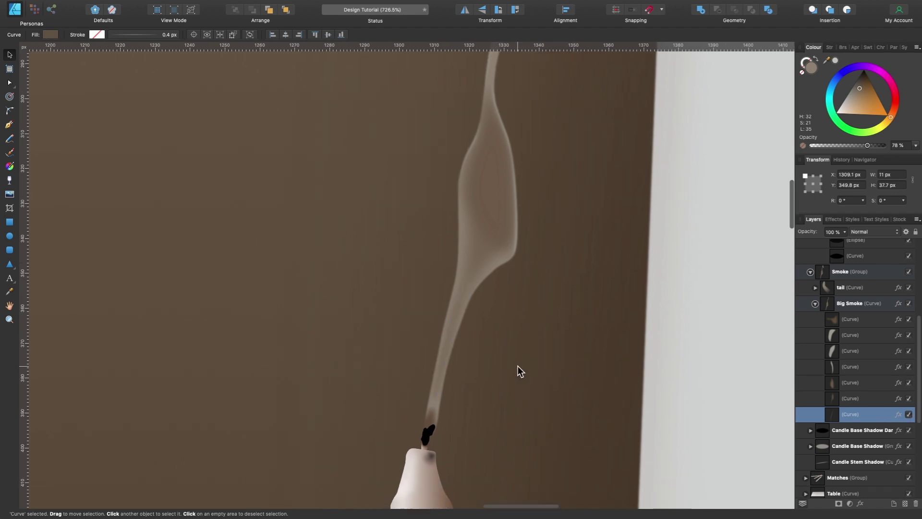
scroll(497, 303, "up", 2)
scroll(497, 303, "up", 3)
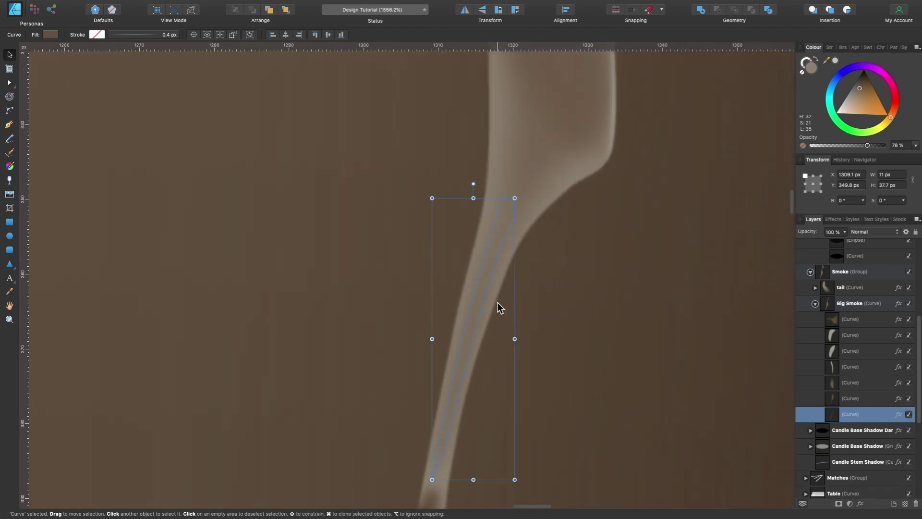
- Examine the linear transparency gradient on the thin smoke trail's shading curve
left_click(9, 180)
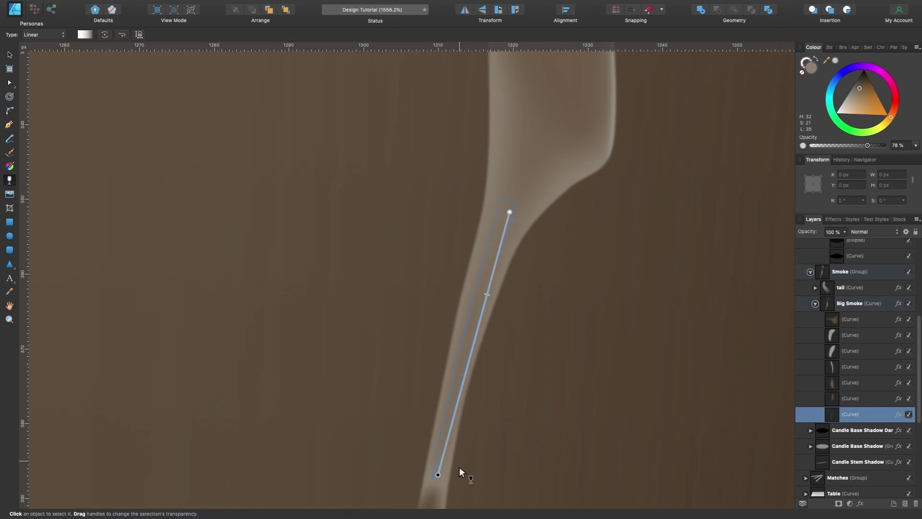
key("v")
left_click(679, 315)
- Compare the smoke with its shading curves shown against the smoke in the reference photo
scroll(679, 315, "down", 5)
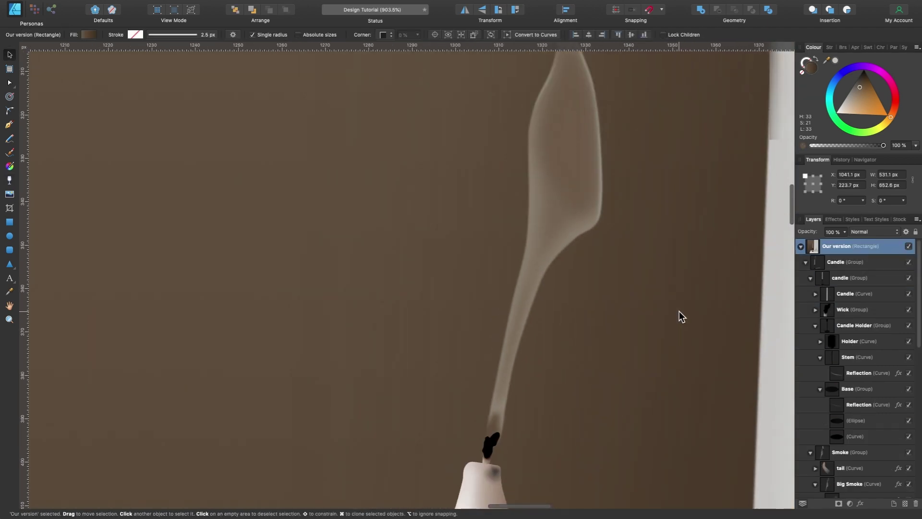
scroll(679, 311, "up", 1)
scroll(679, 311, "down", 12)
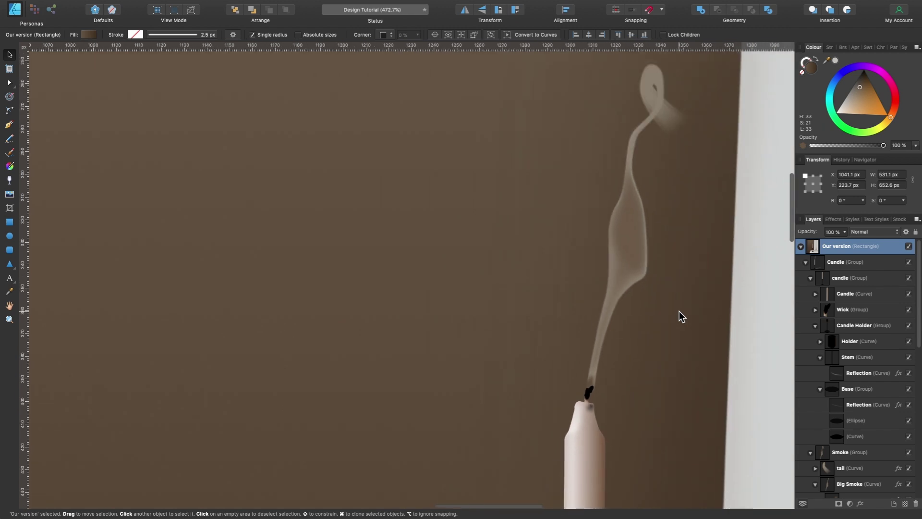
scroll(679, 311, "left", 1)
scroll(586, 316, "up", 6)
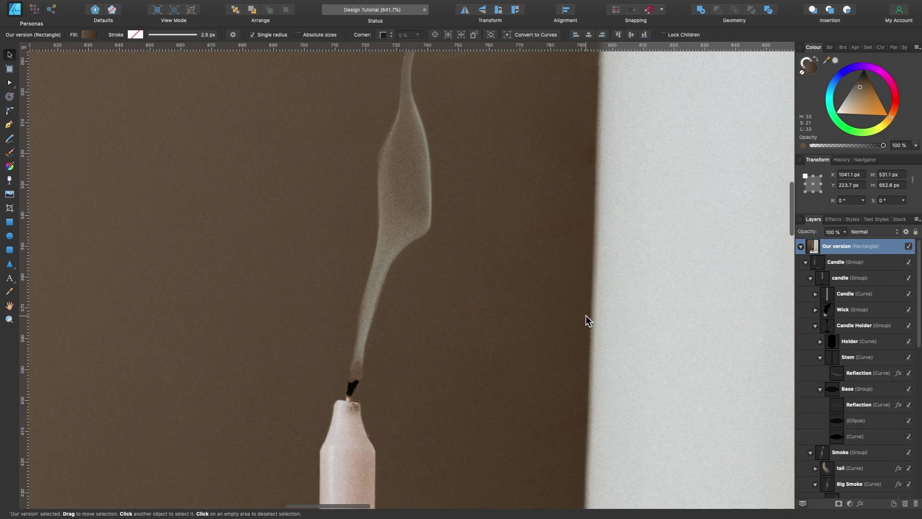
scroll(586, 315, "down", 6)
scroll(586, 316, "right", 4)
scroll(586, 316, "left", 2)
scroll(586, 315, "up", 5)
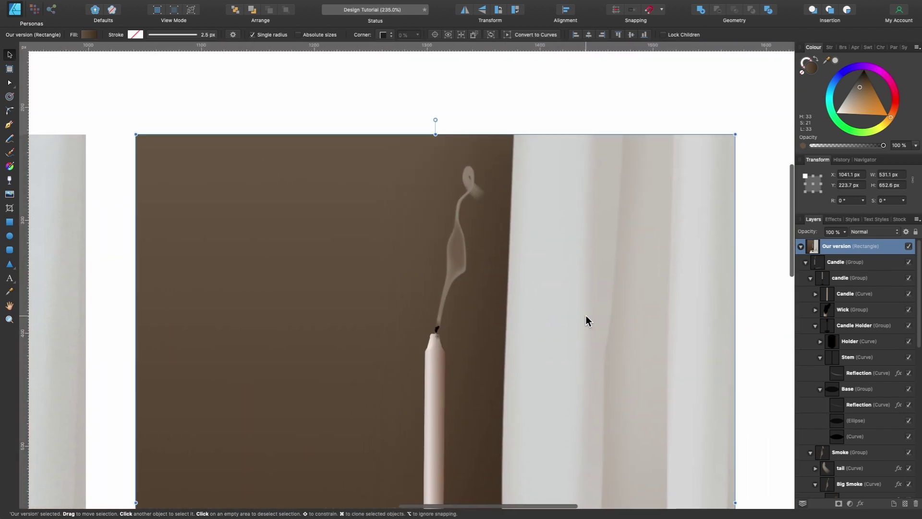
- Compare the highlights on the candle holder's base in the reference photo with the reflections on the illustrated base and stem
scroll(522, 283, "down", 10)
scroll(522, 283, "left", 5)
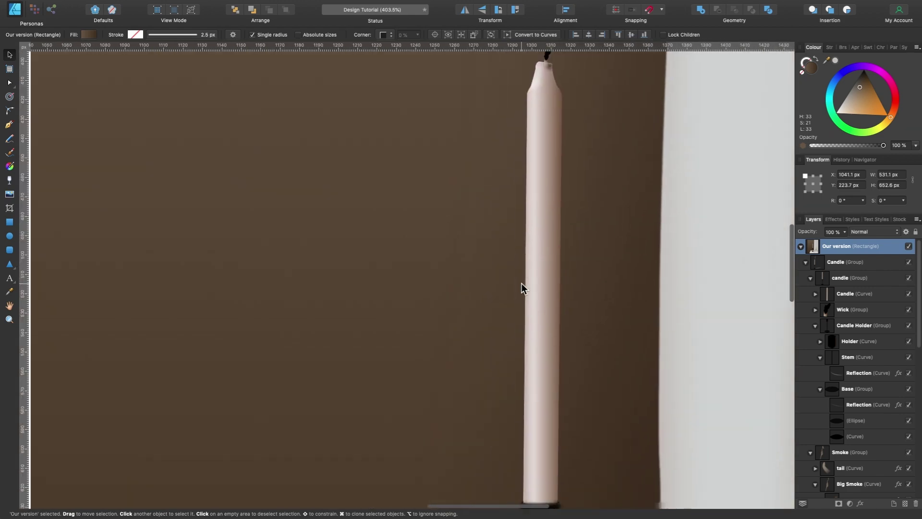
scroll(521, 284, "down", 7)
scroll(522, 283, "left", 2)
scroll(448, 309, "up", 15)
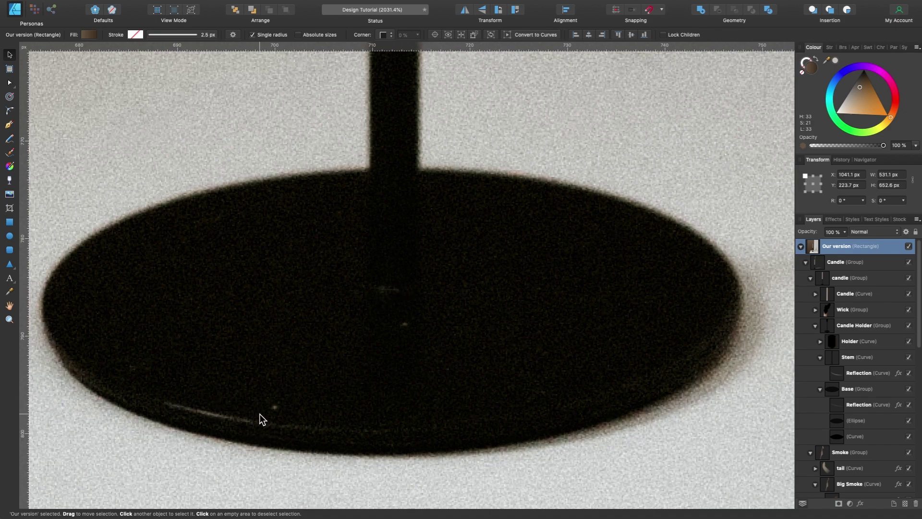
scroll(379, 287, "down", 7)
scroll(379, 286, "right", 20)
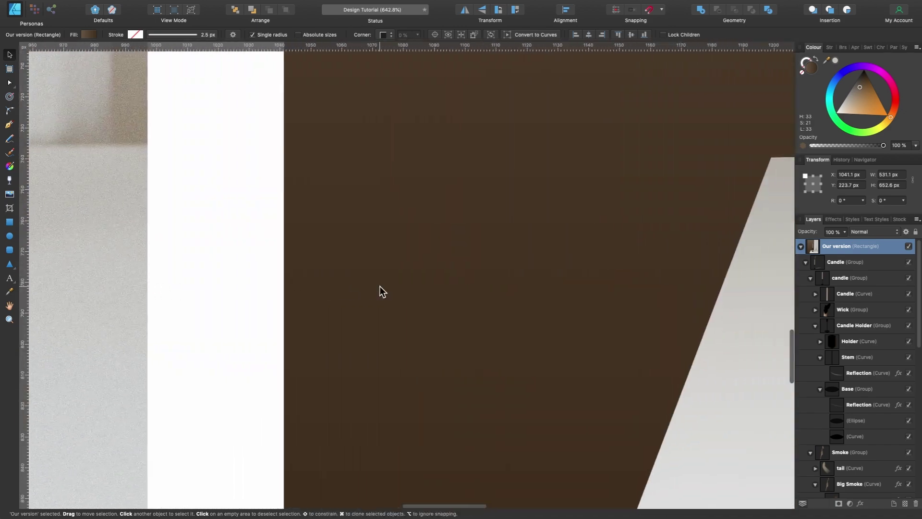
scroll(379, 286, "right", 5)
scroll(546, 325, "up", 6)
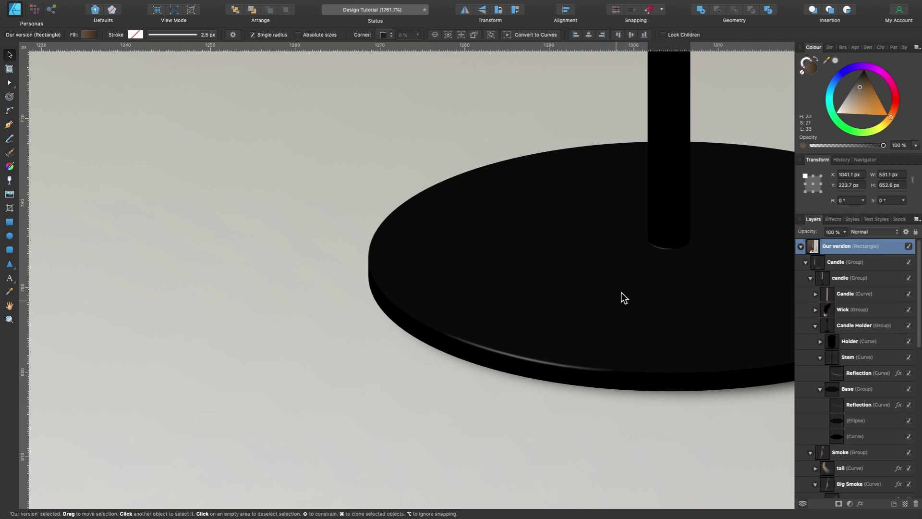
scroll(692, 243, "up", 2)
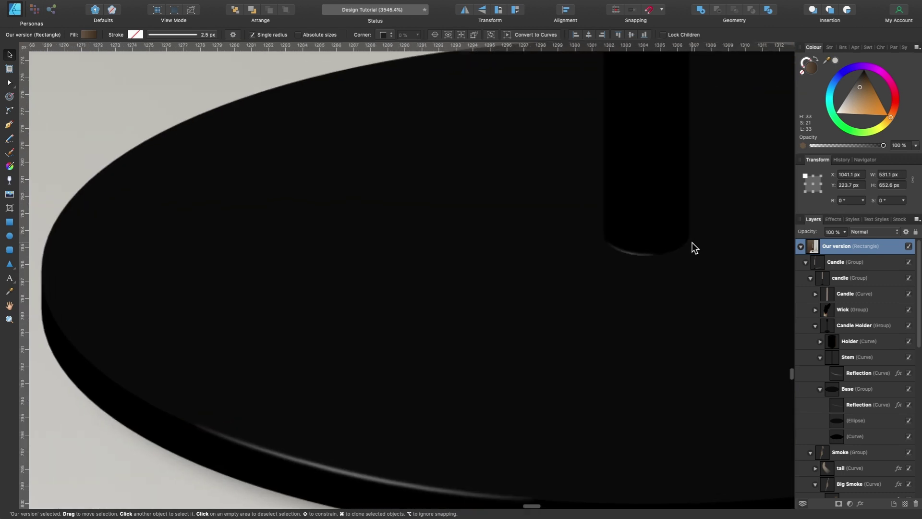
- Examine the reflection on the holder's upper rim beneath the candle, and review the finished illustration beside the reference photo
scroll(653, 250, "down", 3)
scroll(653, 250, "up", 4)
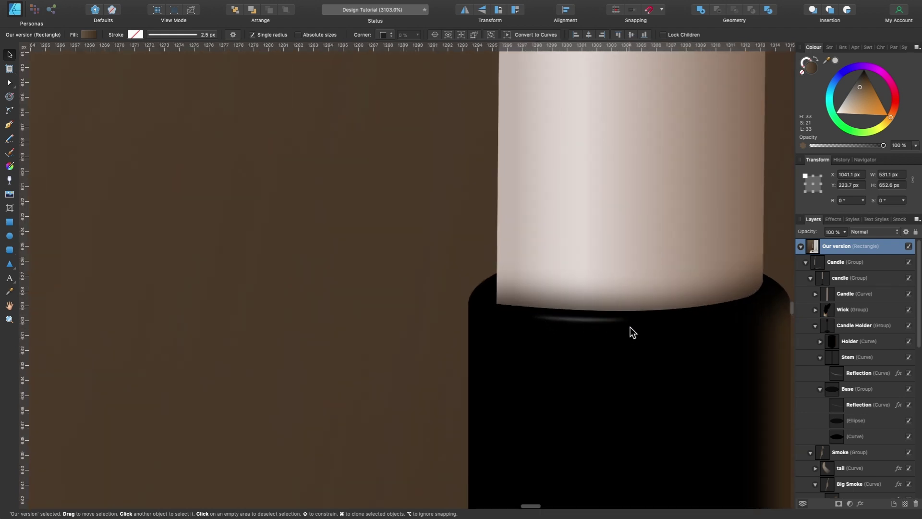
scroll(629, 327, "down", 6)
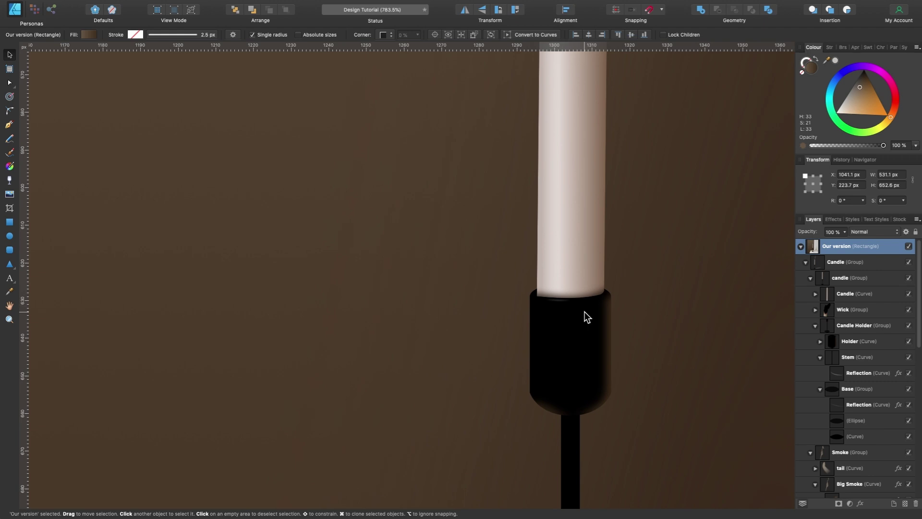
scroll(583, 313, "down", 2)
scroll(587, 312, "down", 4)
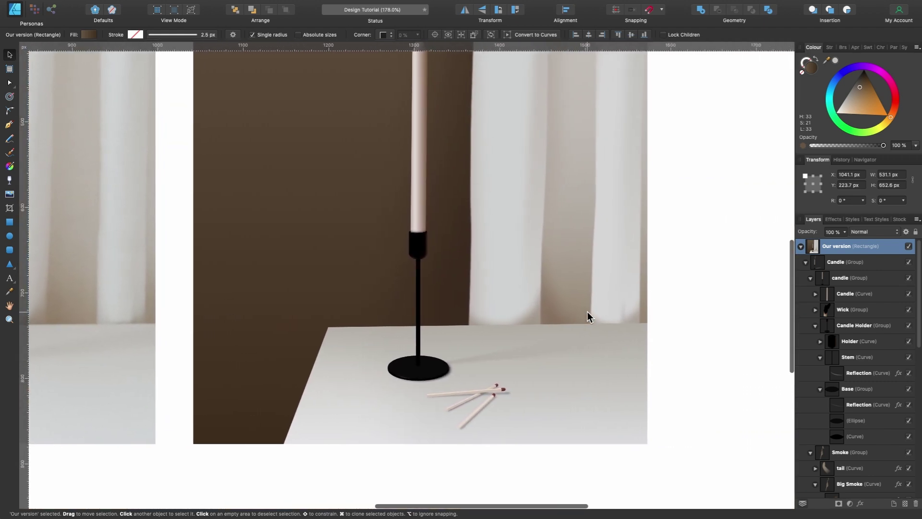
scroll(587, 312, "left", 5)
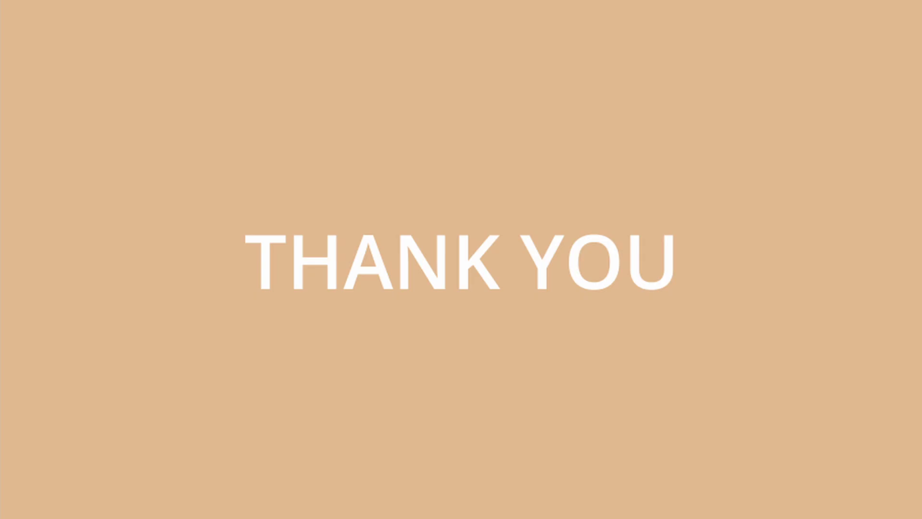